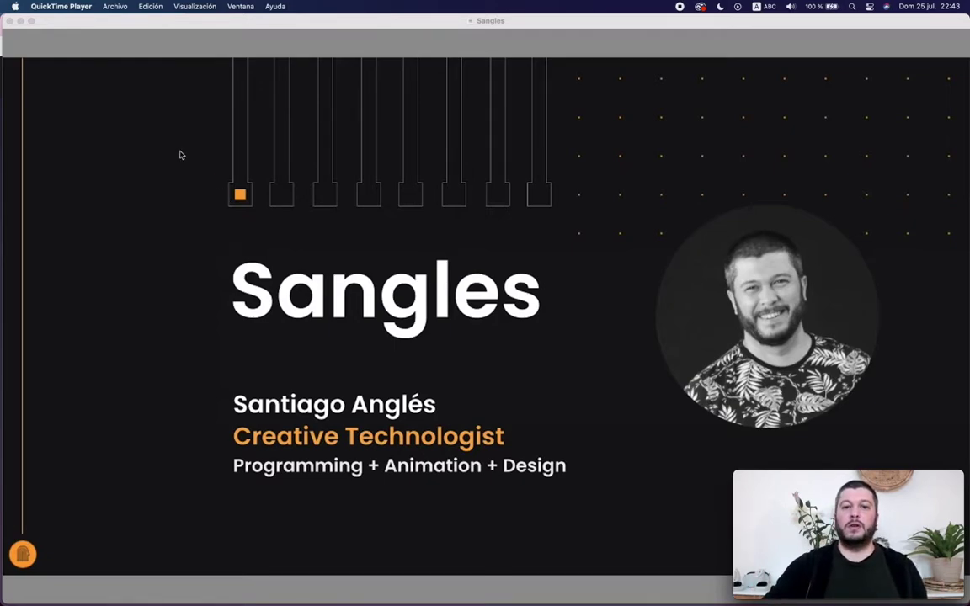
# Minimize the presentation window and close The Electric Factory home page in Chrome to show its AR filters page
pyautogui.click(21, 22)
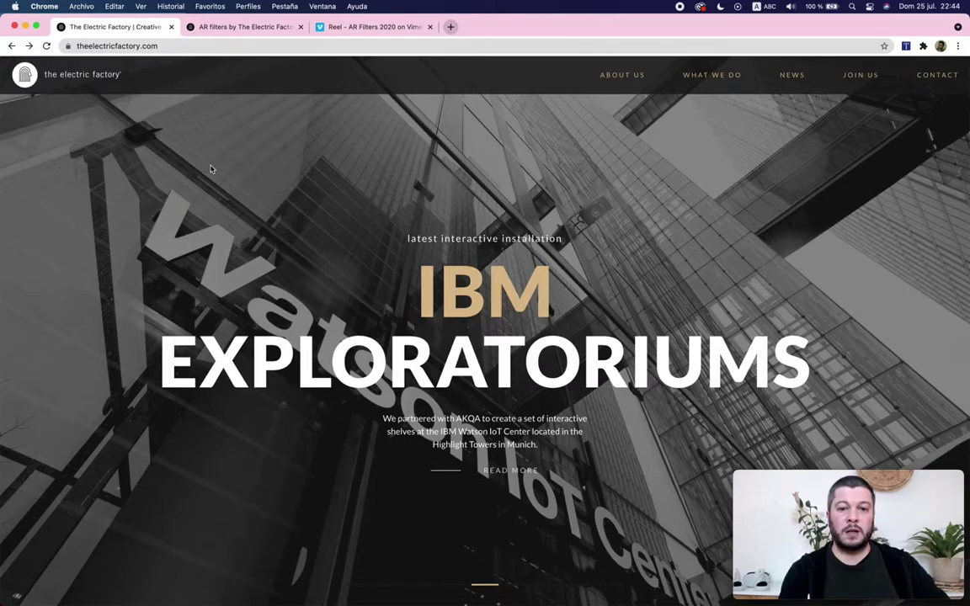
pyautogui.click(171, 26)
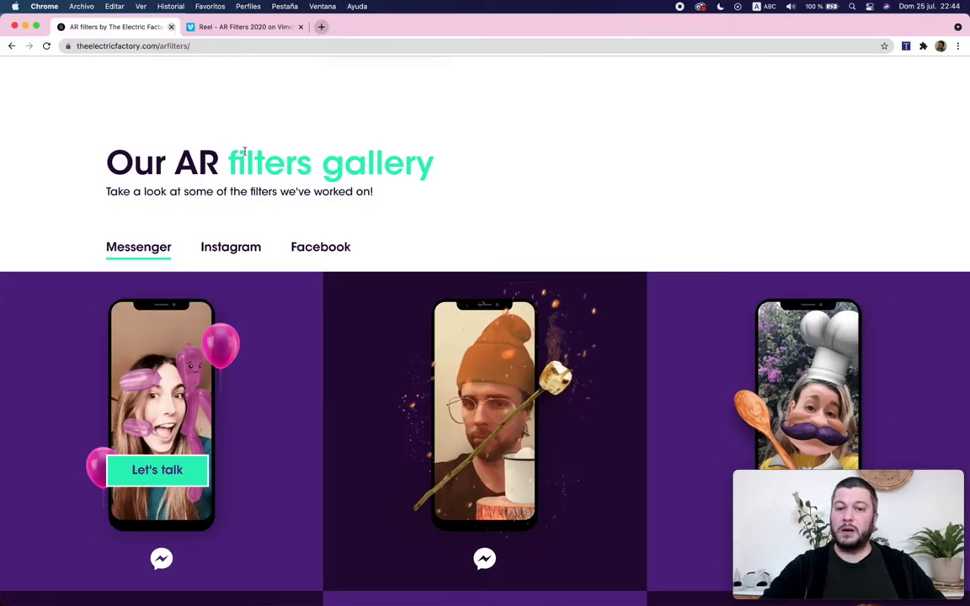
pyautogui.scroll(1, 244, 151)
pyautogui.scroll(2, 244, 151)
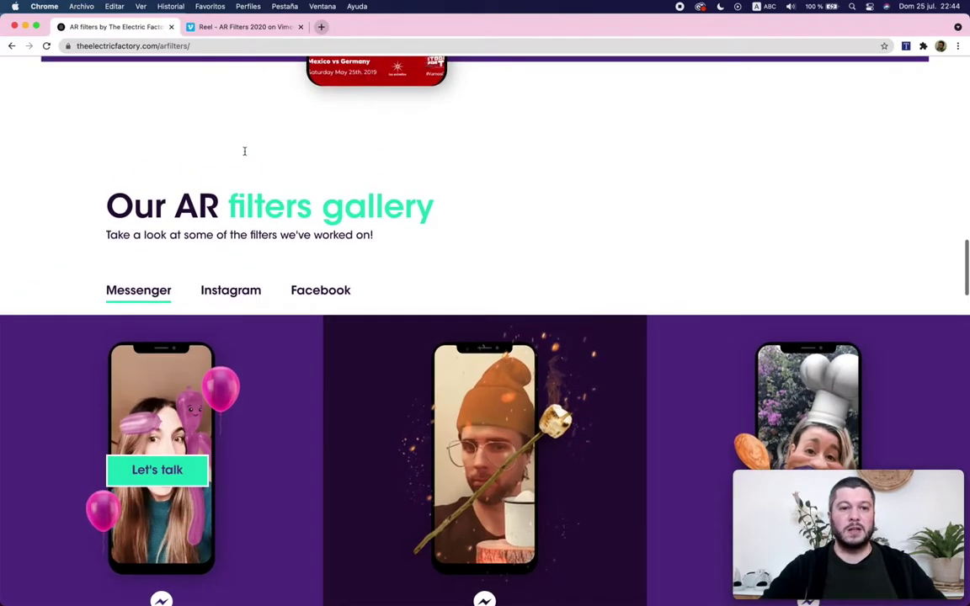
# Play the AR Filters 2020 reel on Vimeo and close its page
pyautogui.click(229, 29)
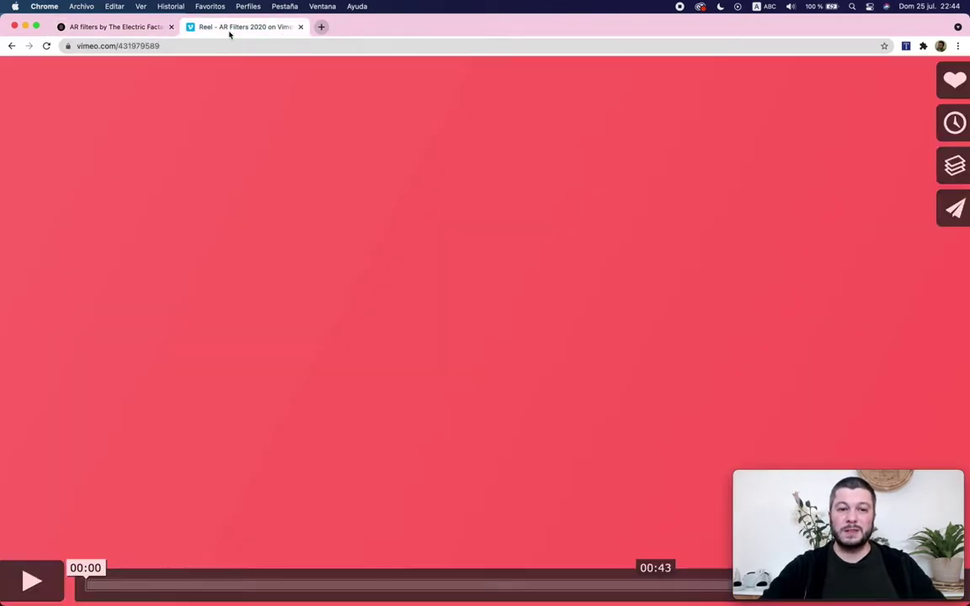
pyautogui.click(36, 573)
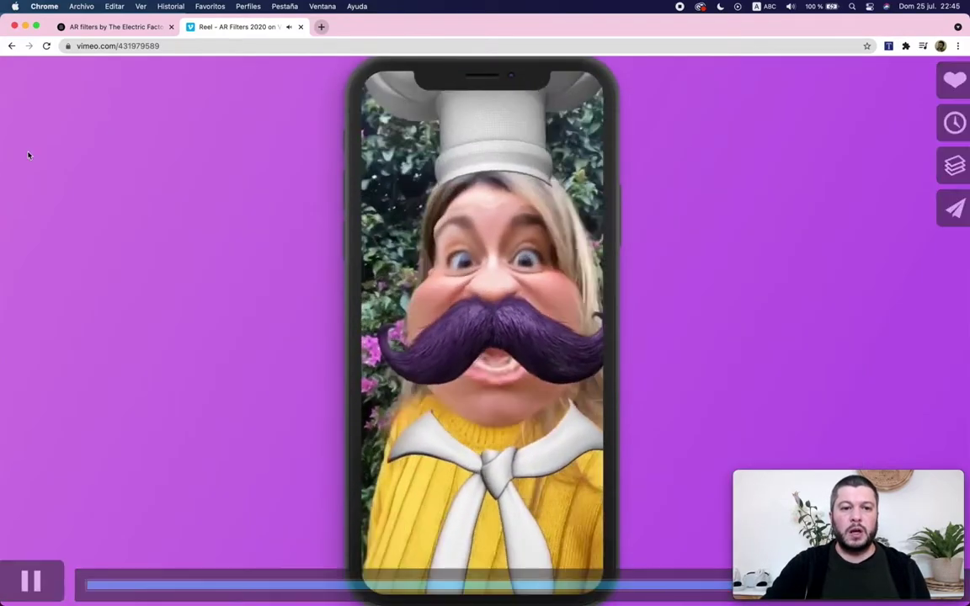
pyautogui.click(298, 27)
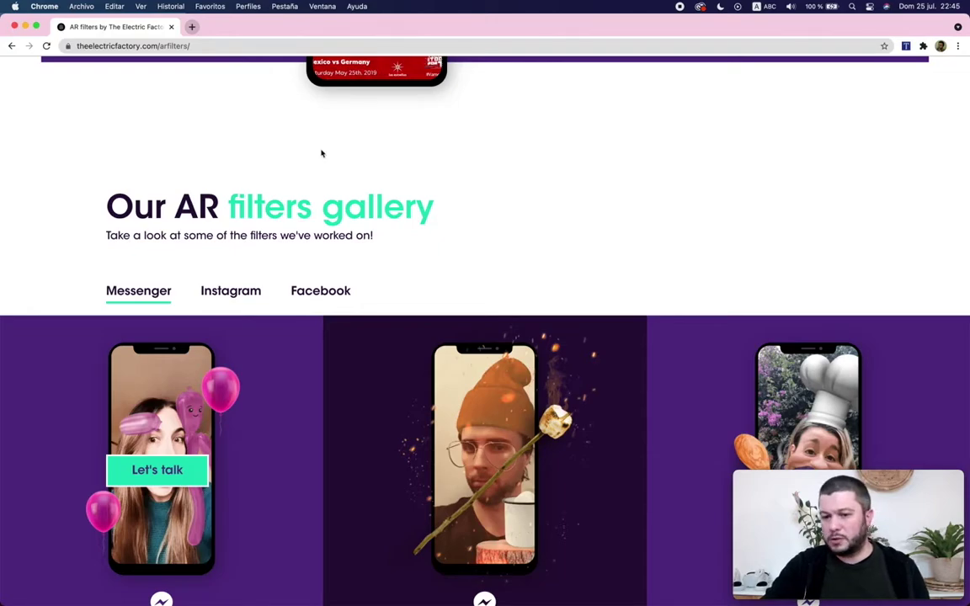
# Examine the Major Leagues case and the Messenger filters in the AR filters gallery
pyautogui.scroll(5, 321, 153)
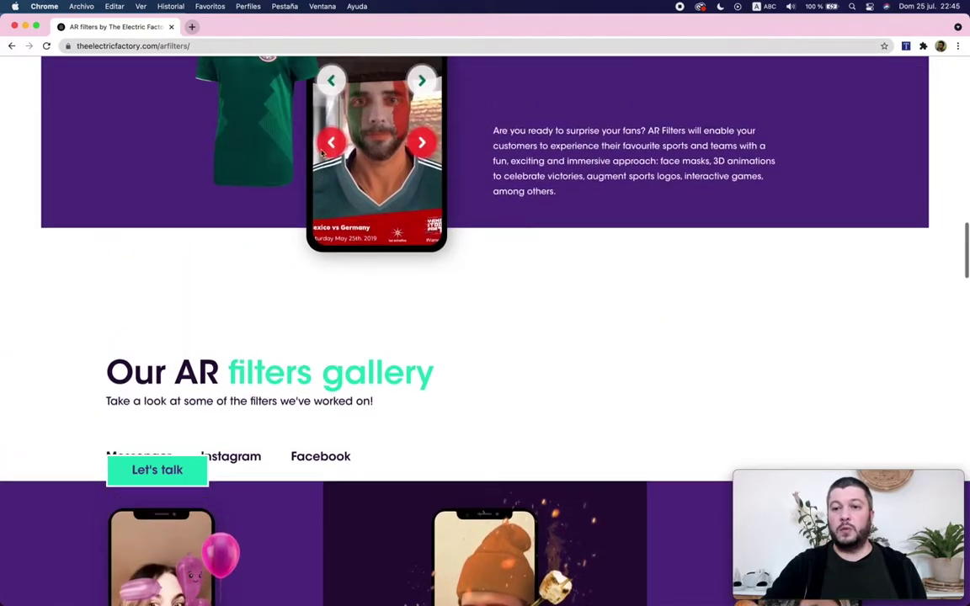
pyautogui.scroll(5, 320, 153)
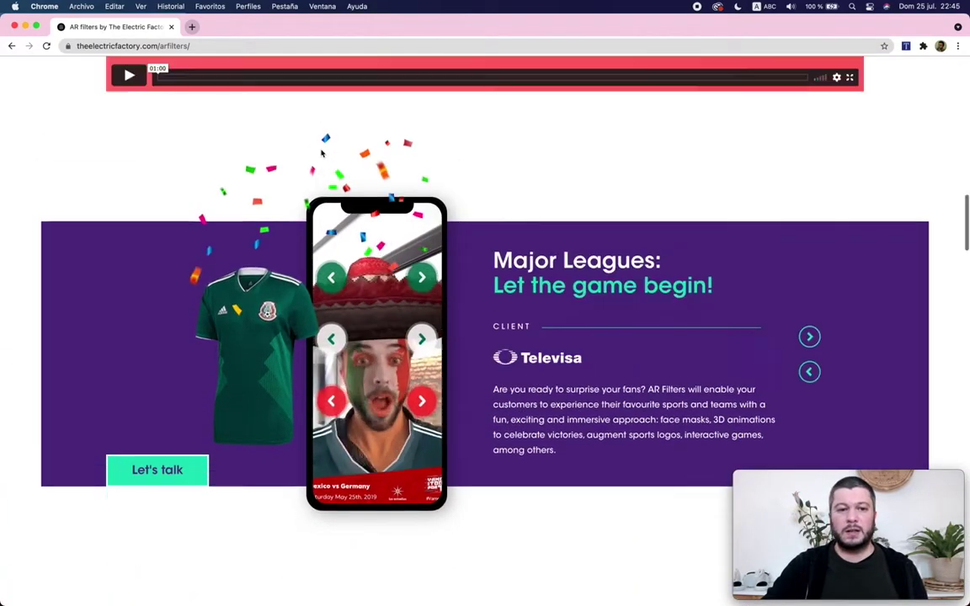
pyautogui.scroll(-2, 323, 152)
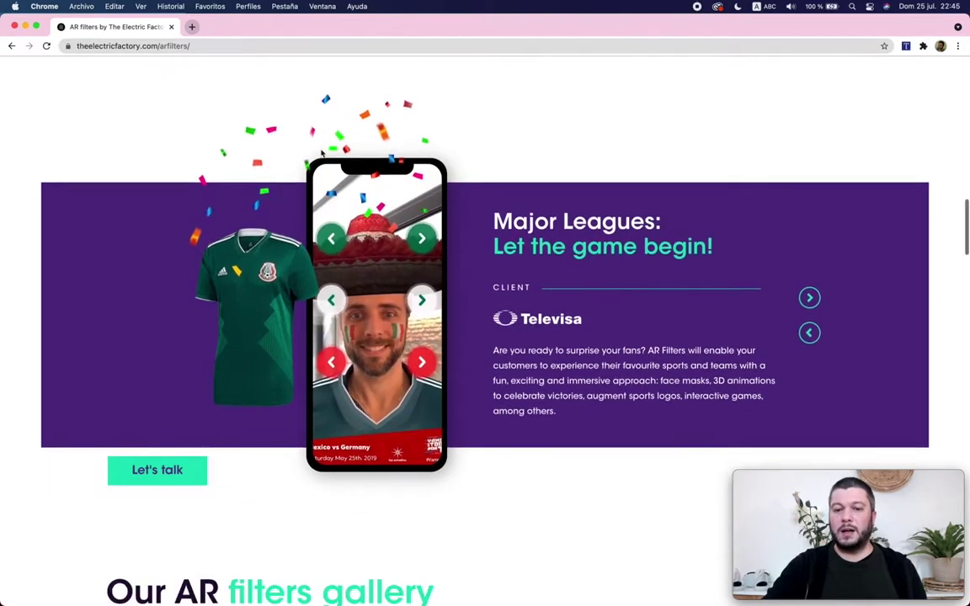
pyautogui.scroll(-1, 321, 152)
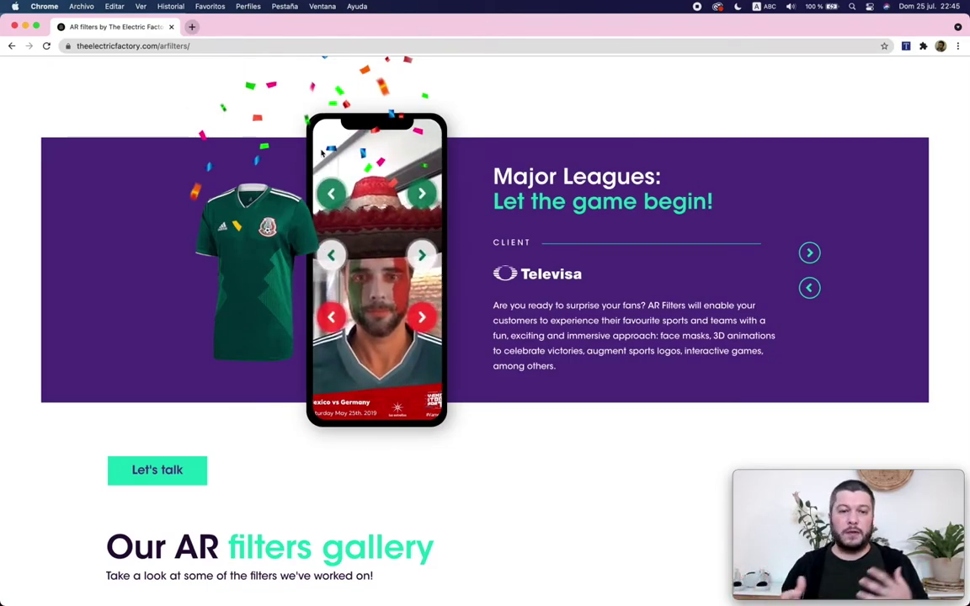
pyautogui.scroll(-5, 322, 152)
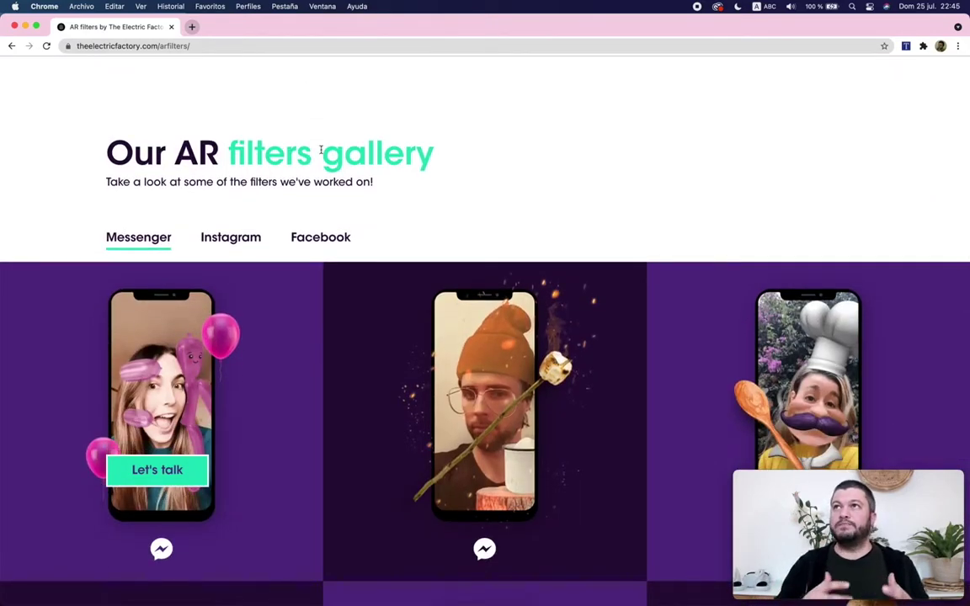
pyautogui.scroll(-3, 320, 150)
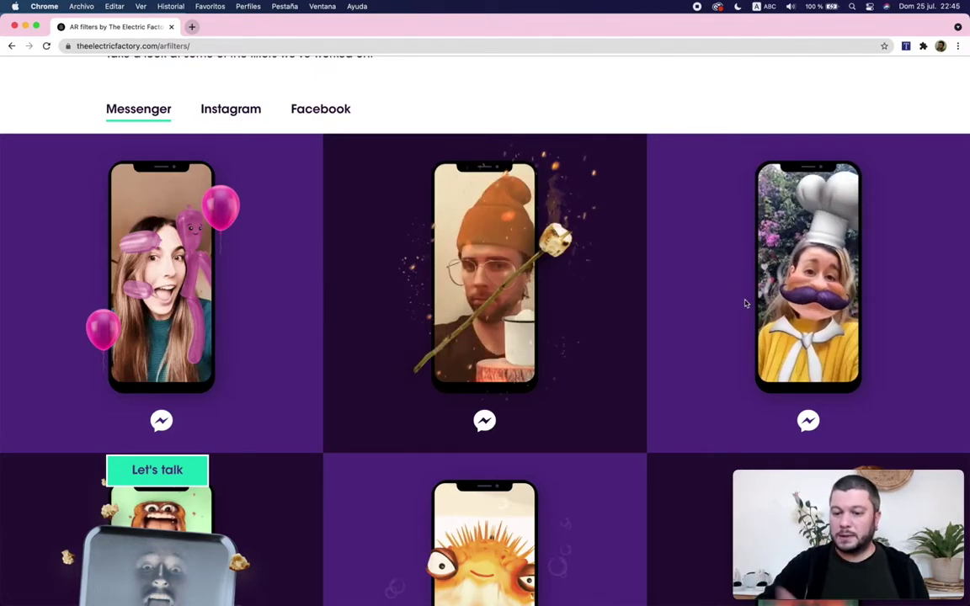
pyautogui.scroll(-3, 745, 303)
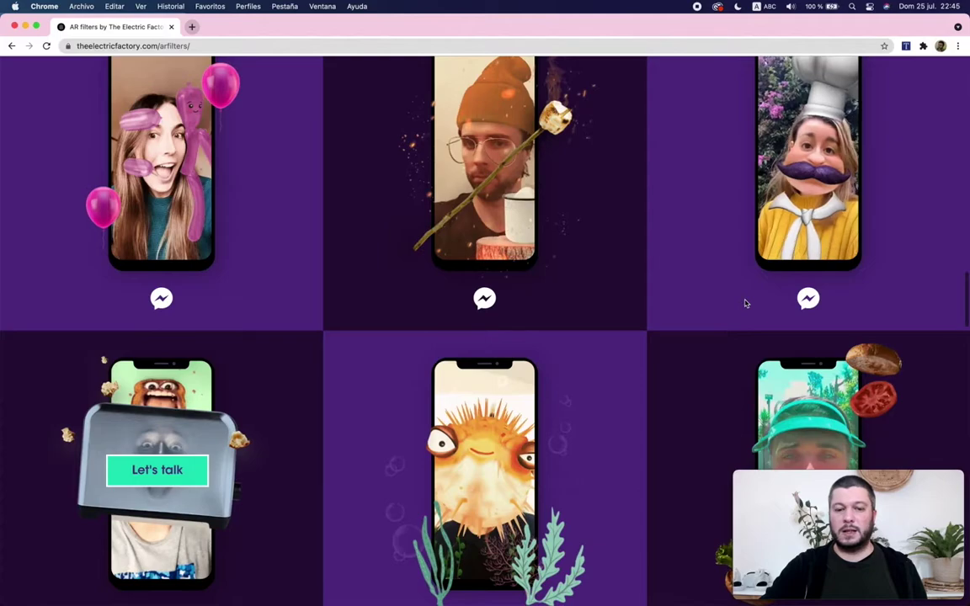
pyautogui.scroll(-5, 745, 304)
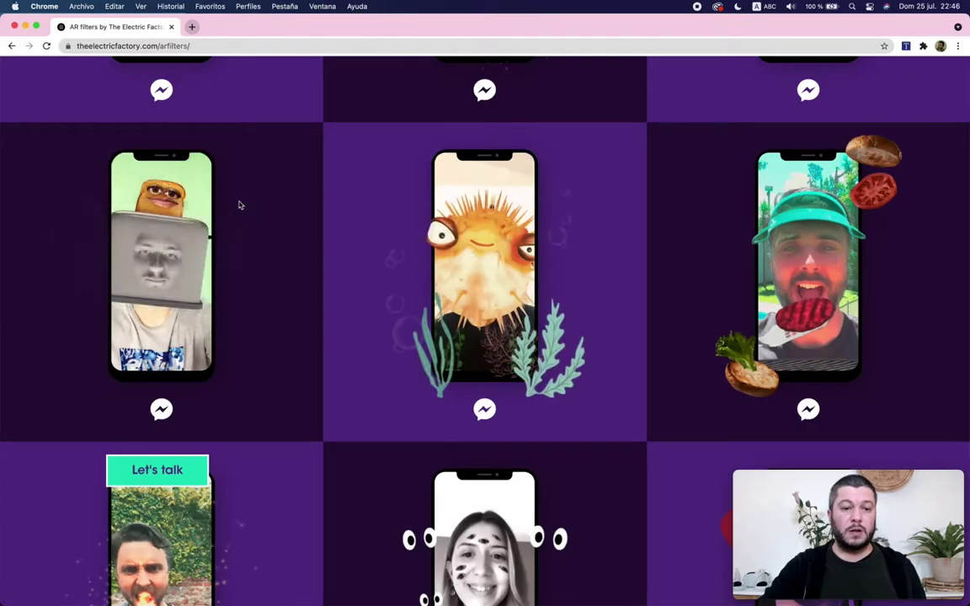
pyautogui.scroll(-3, 239, 204)
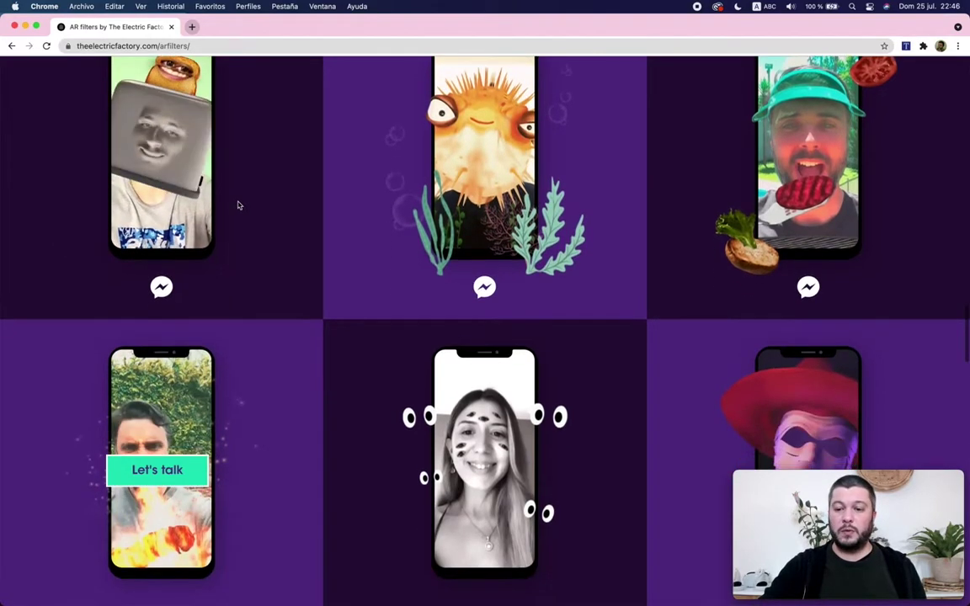
pyautogui.scroll(-5, 238, 204)
pyautogui.scroll(-3, 238, 204)
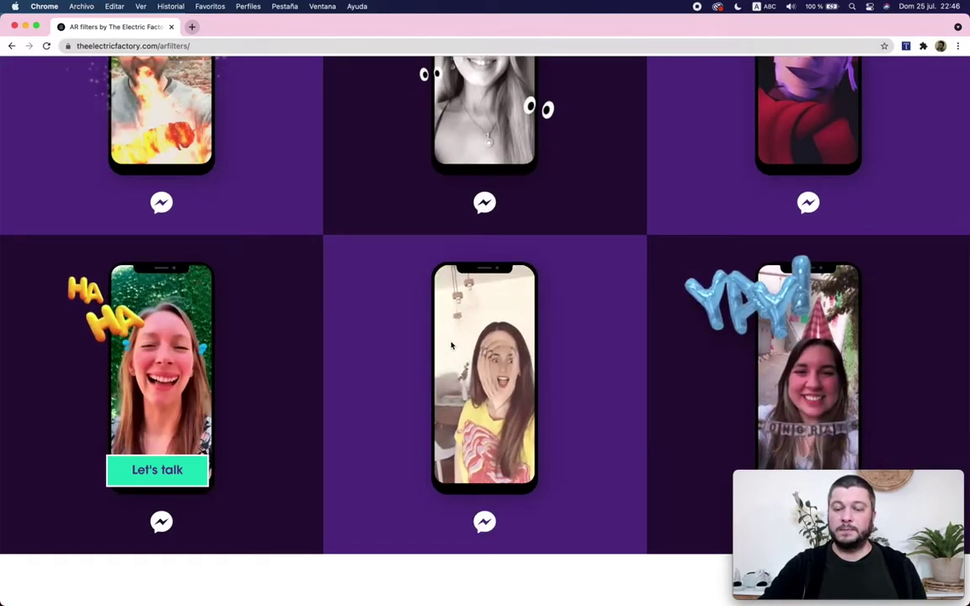
pyautogui.scroll(9, 452, 346)
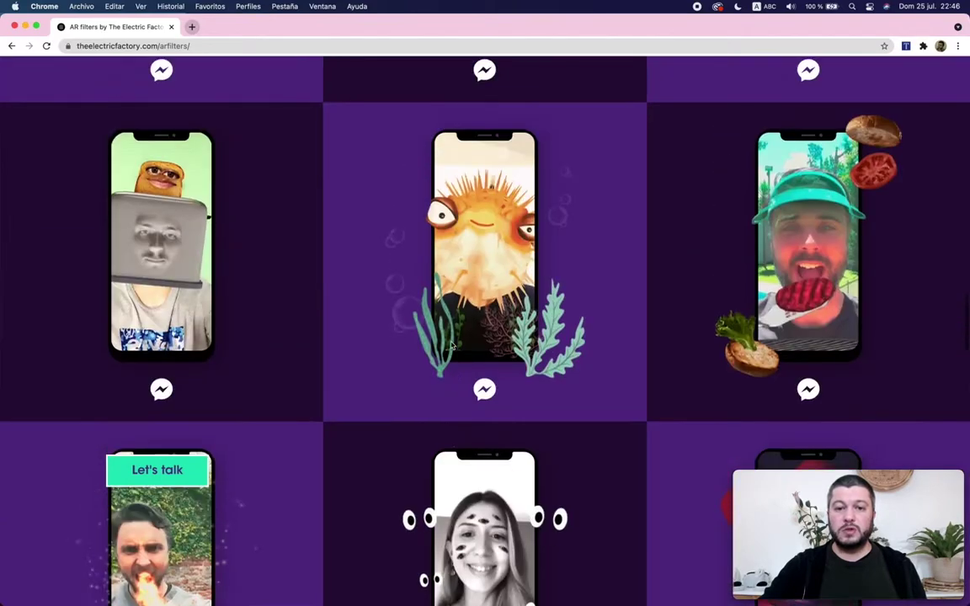
pyautogui.scroll(10, 452, 346)
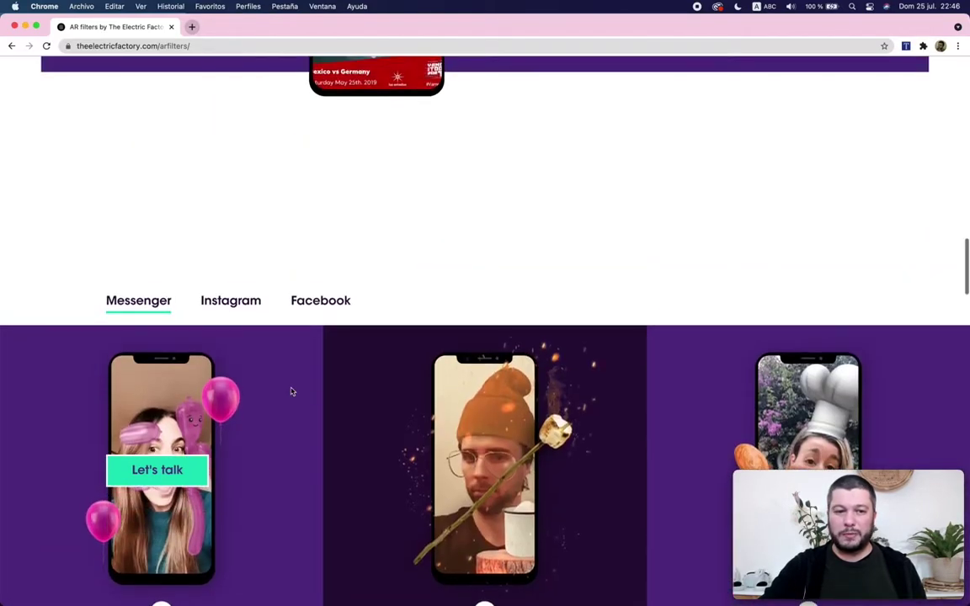
# Show the Instagram filters in the AR filters gallery and look through the brand examples
pyautogui.click(234, 308)
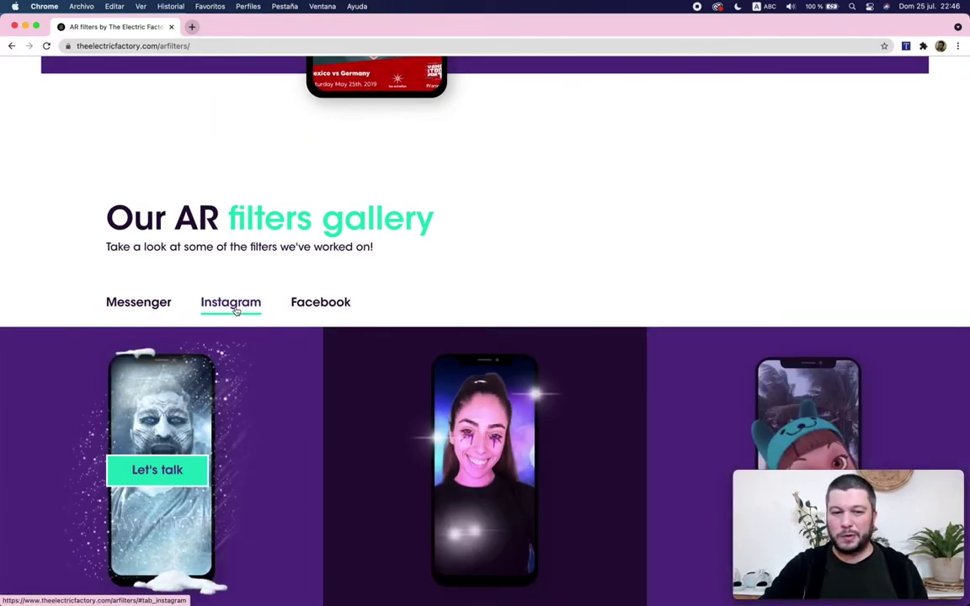
pyautogui.scroll(-4, 390, 424)
pyautogui.scroll(-4, 390, 424)
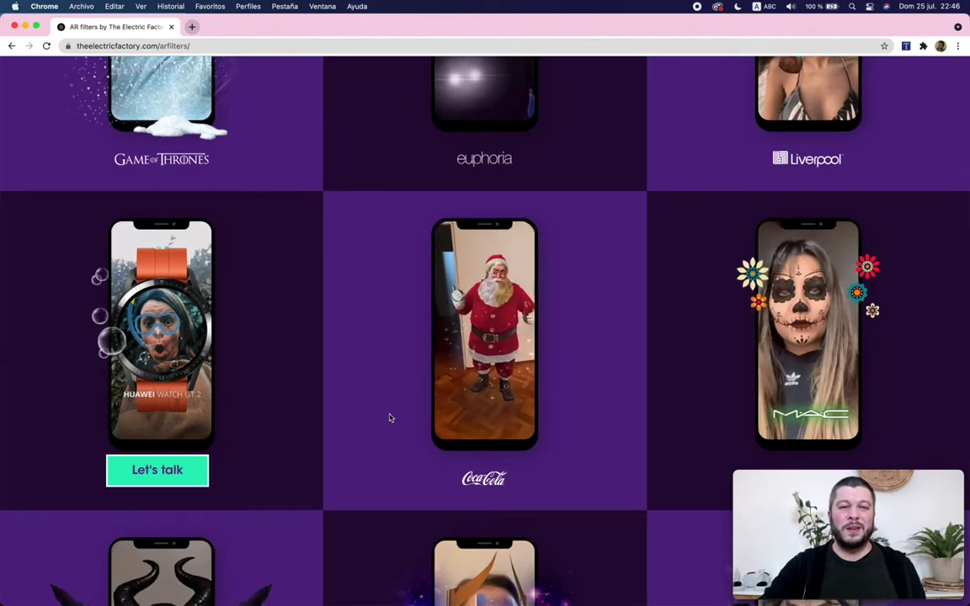
pyautogui.scroll(3, 342, 314)
pyautogui.scroll(3, 342, 314)
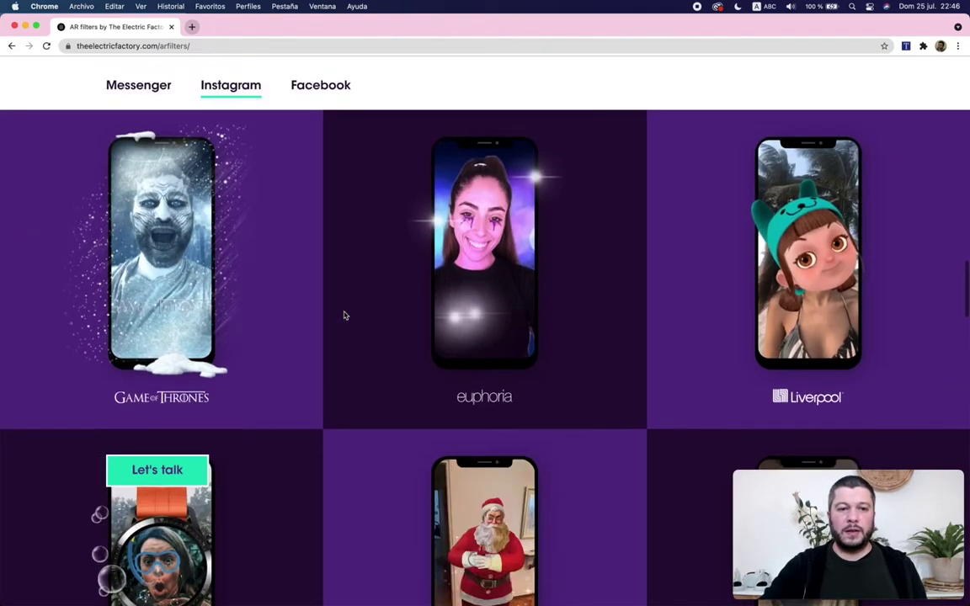
# Show the Facebook filters in the AR filters gallery and look through the examples
pyautogui.click(306, 223)
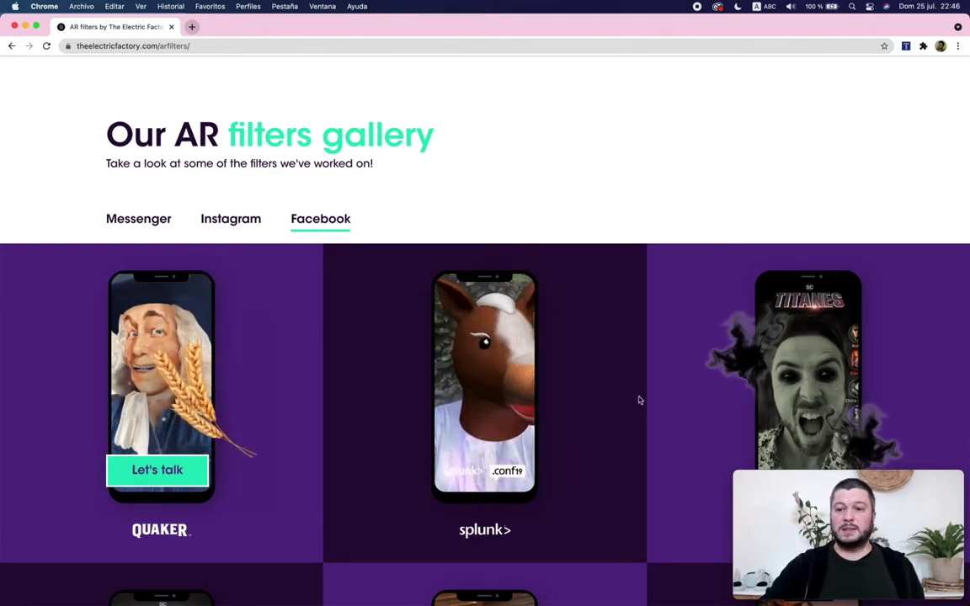
pyautogui.scroll(-5, 790, 363)
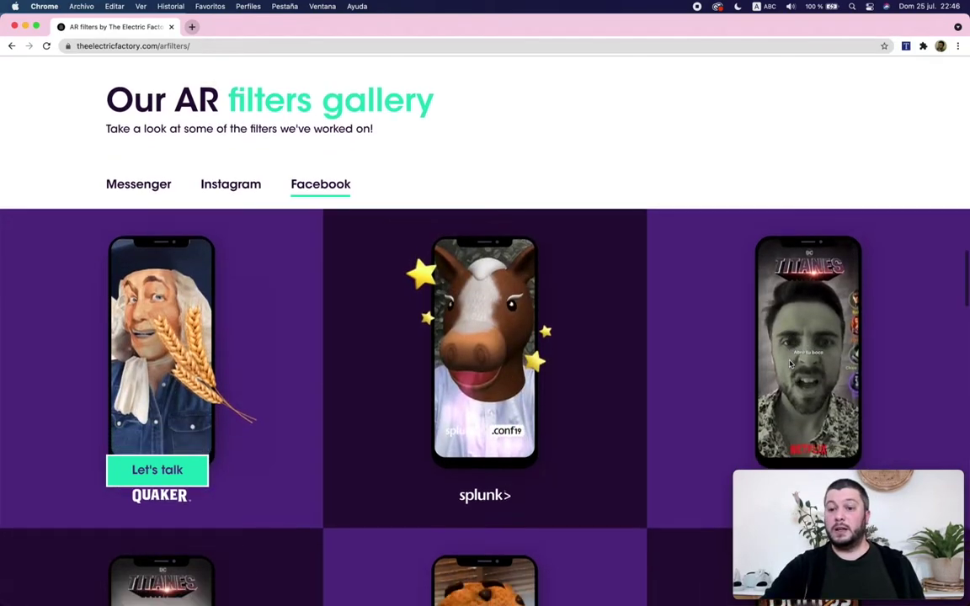
pyautogui.scroll(-5, 777, 292)
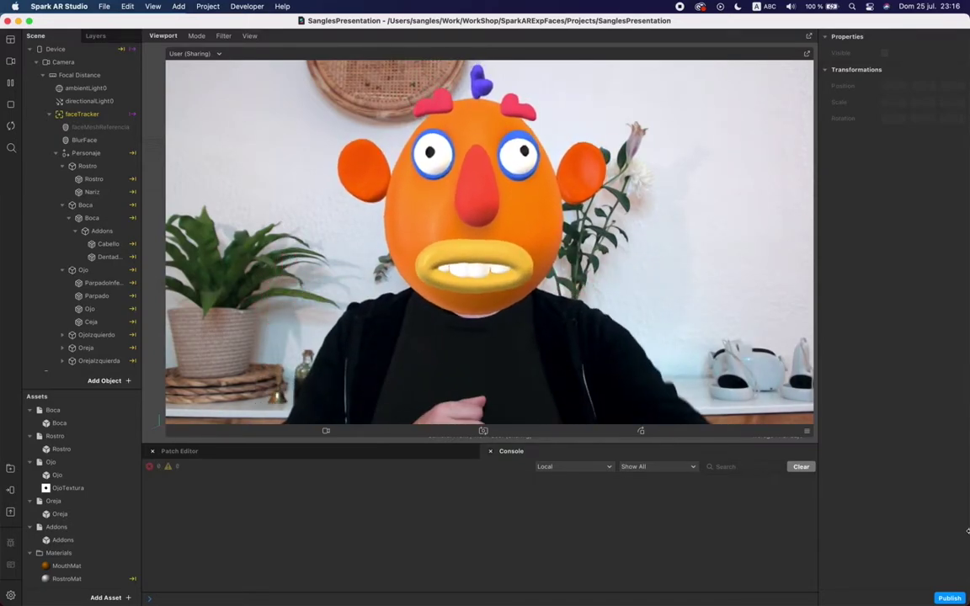
# Switch from Spark AR Studio to the AnimatedFace.blend project in Blender
pyautogui.hotkey('ctrl', 'Right')
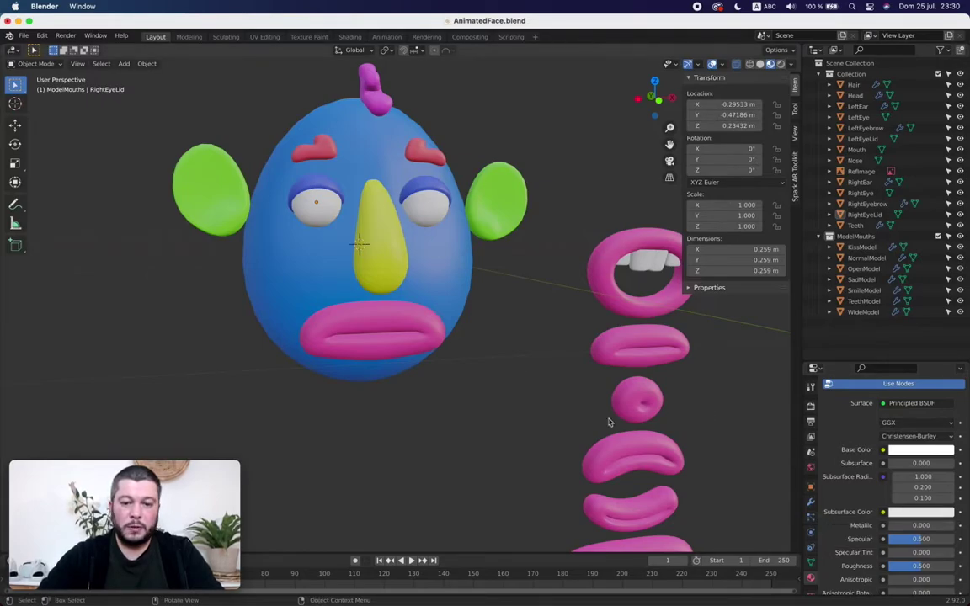
pyautogui.hotkey('ctrl', 'Up')
pyautogui.click(506, 367)
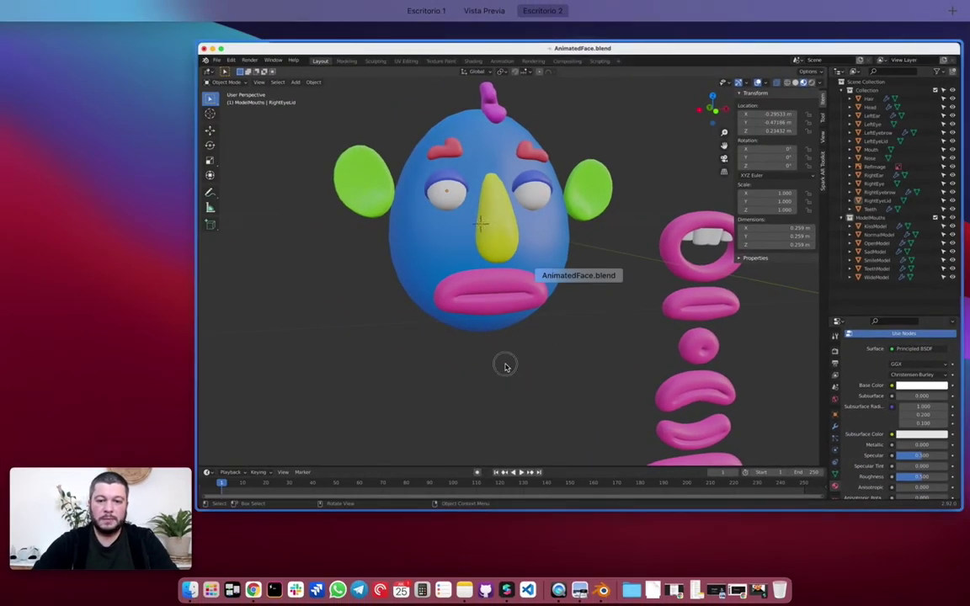
# Examine the reference sketch beside the modelled face and the column of mouth variants
pyautogui.hscroll(5, 507, 367)
pyautogui.hscroll(-3, 506, 367)
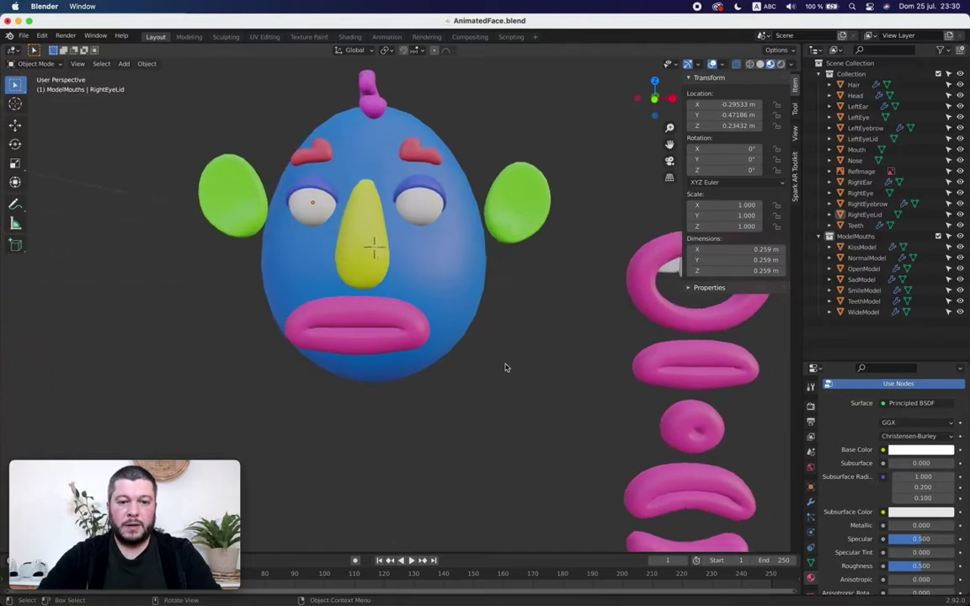
pyautogui.scroll(-5, 506, 367)
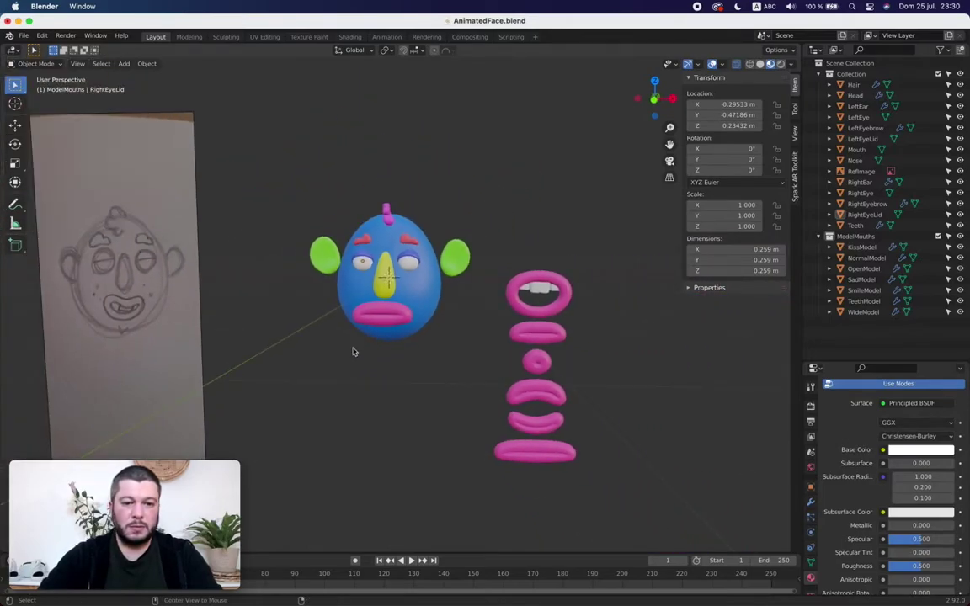
pyautogui.hscroll(-3, 354, 352)
pyautogui.keyDown('shift'); pyautogui.hscroll(-6, 354, 352); pyautogui.keyUp('shift')
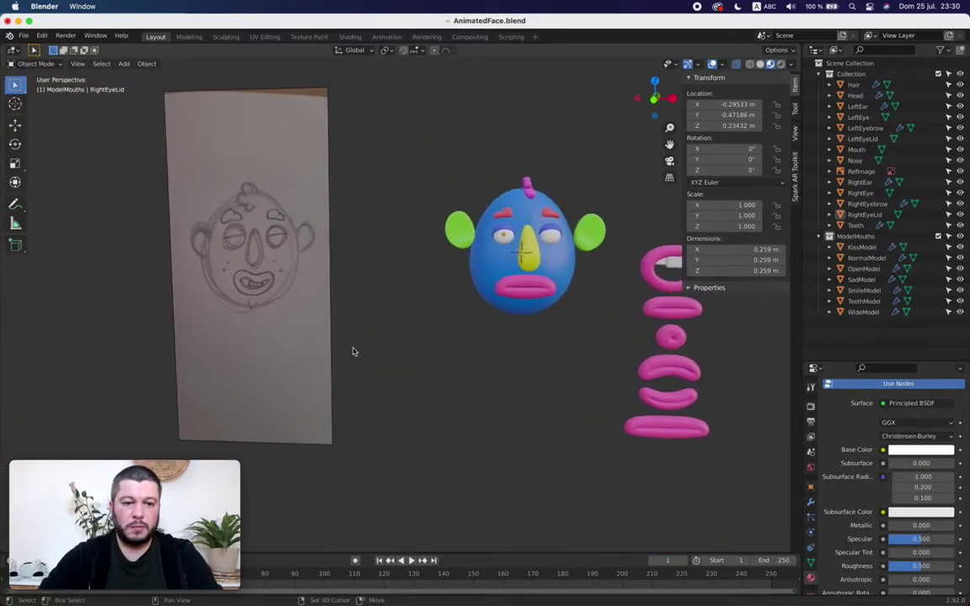
pyautogui.keyDown('shift'); pyautogui.scroll(-1, 354, 352); pyautogui.keyUp('shift')
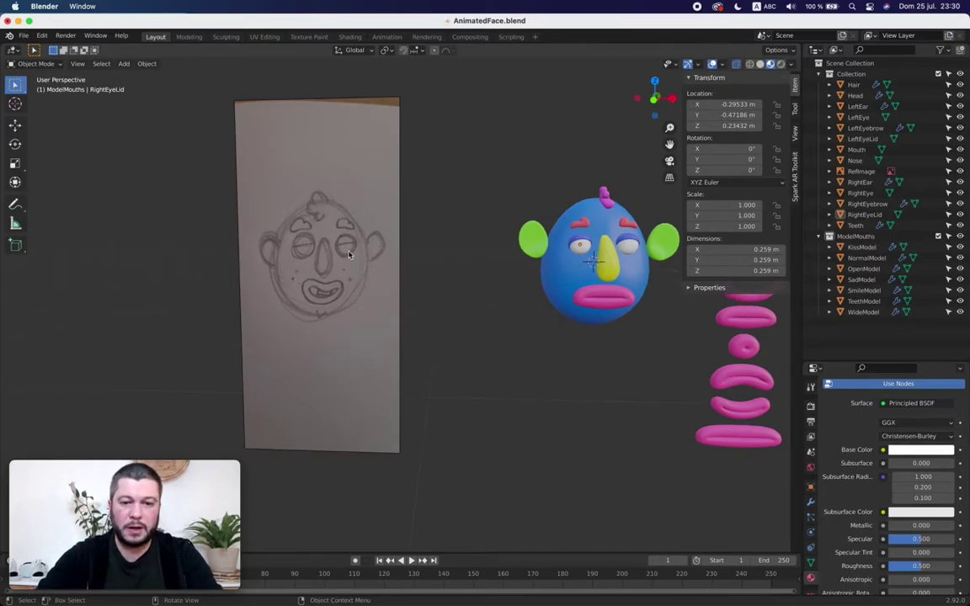
pyautogui.hscroll(-4, 349, 280)
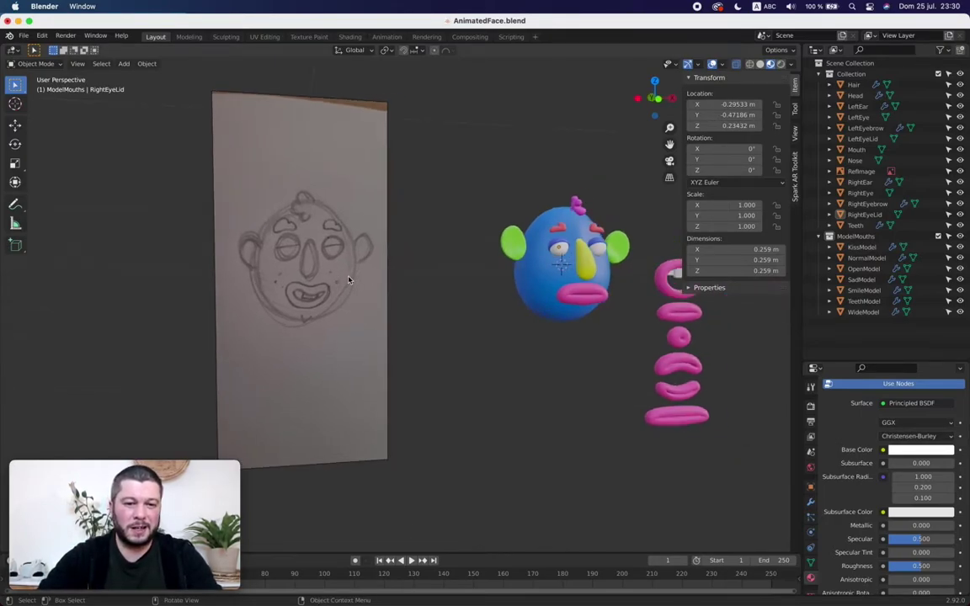
pyautogui.keyDown('shift'); pyautogui.hscroll(2, 349, 279); pyautogui.keyUp('shift')
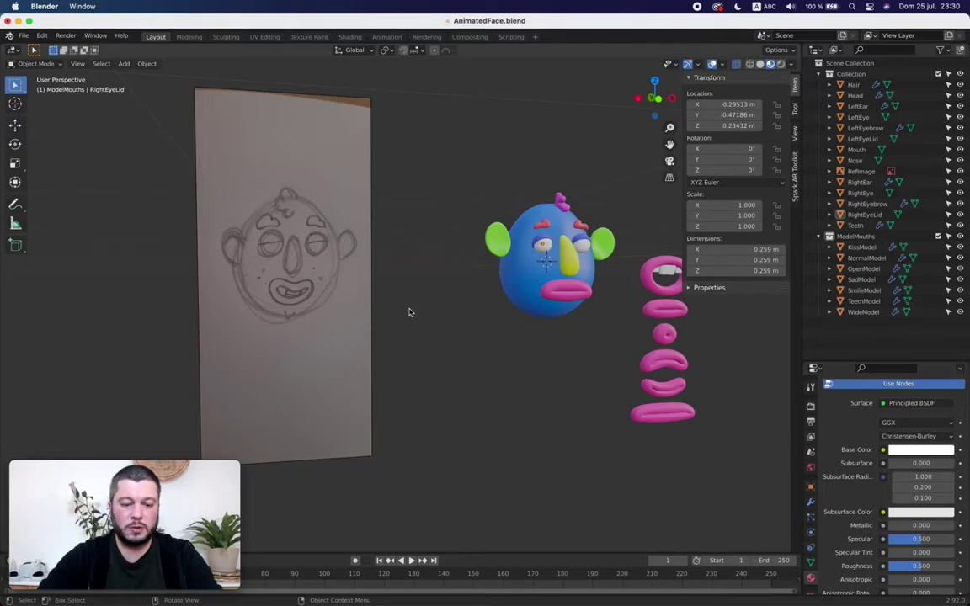
# Inspect the modelled face from several angles and compare its features up close with the reference sketch
pyautogui.hscroll(10, 410, 313)
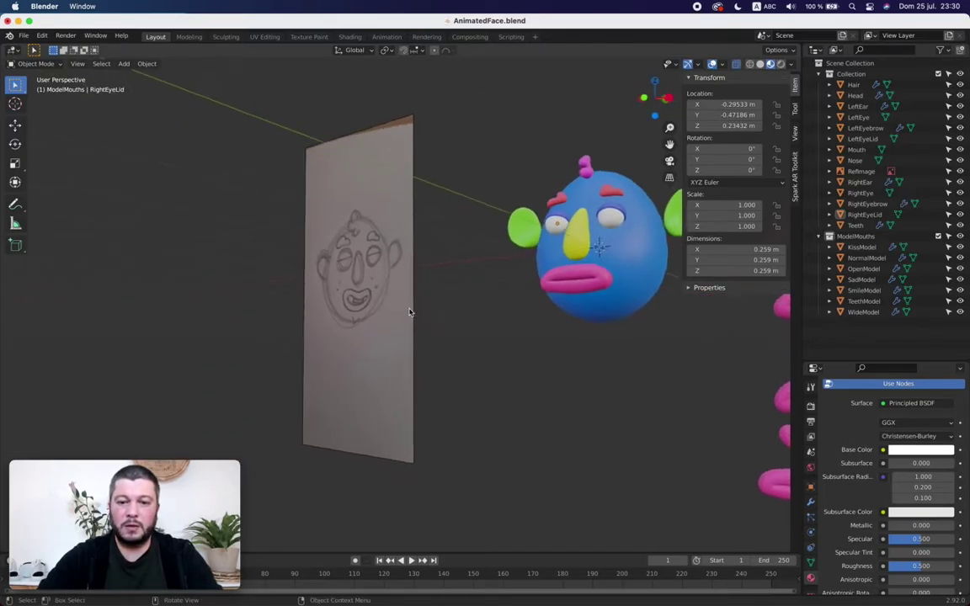
pyautogui.hscroll(-7, 410, 312)
pyautogui.keyDown('shift'); pyautogui.hscroll(8, 410, 312); pyautogui.keyUp('shift')
pyautogui.scroll(-3, 427, 311)
pyautogui.scroll(6, 428, 311)
pyautogui.hscroll(6, 428, 311)
pyautogui.hscroll(-8, 428, 311)
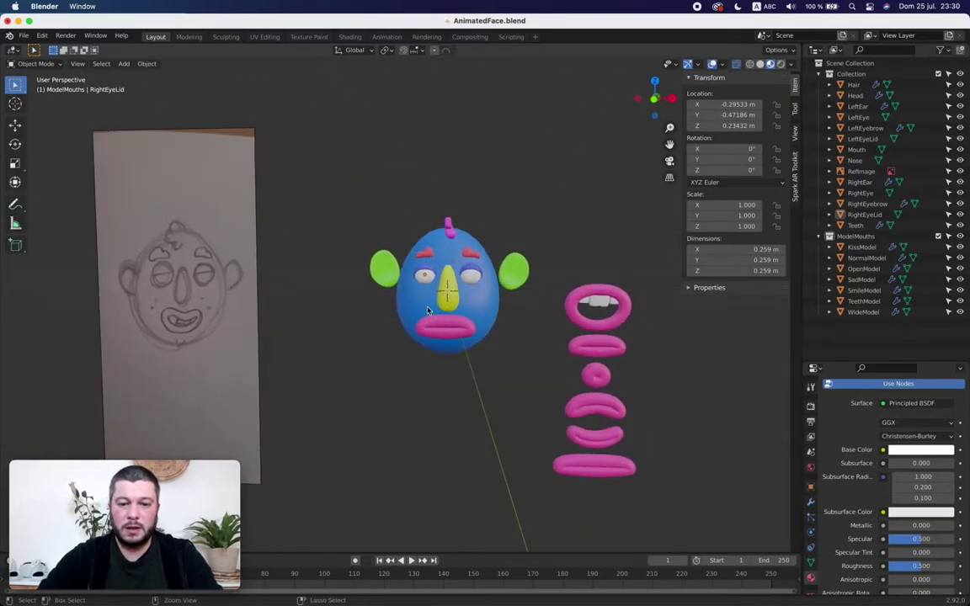
pyautogui.scroll(5, 427, 311)
pyautogui.hscroll(10, 506, 314)
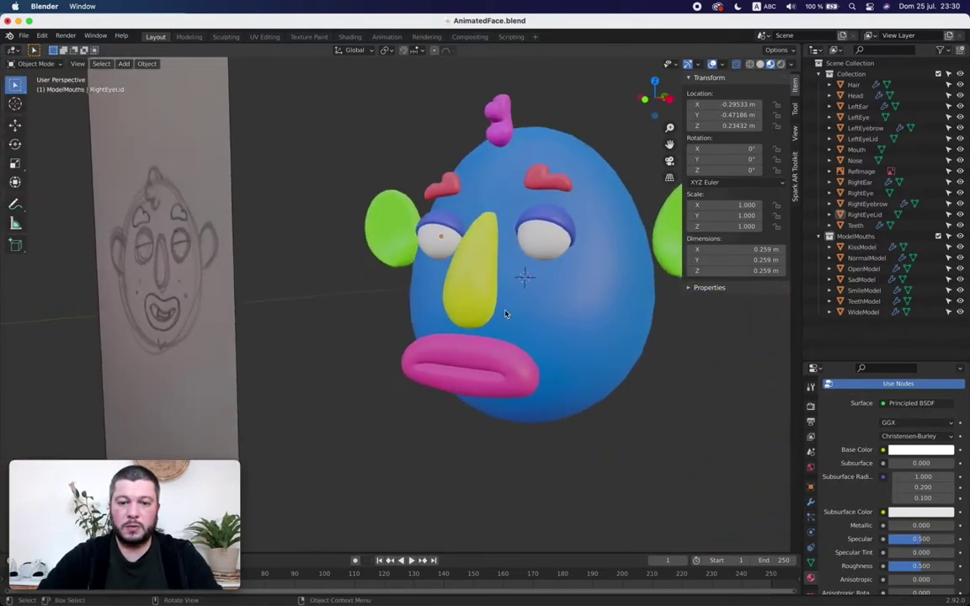
# Single out the head, left eye and left eyelid as separate objects and inspect them from the side and front
pyautogui.click(506, 314)
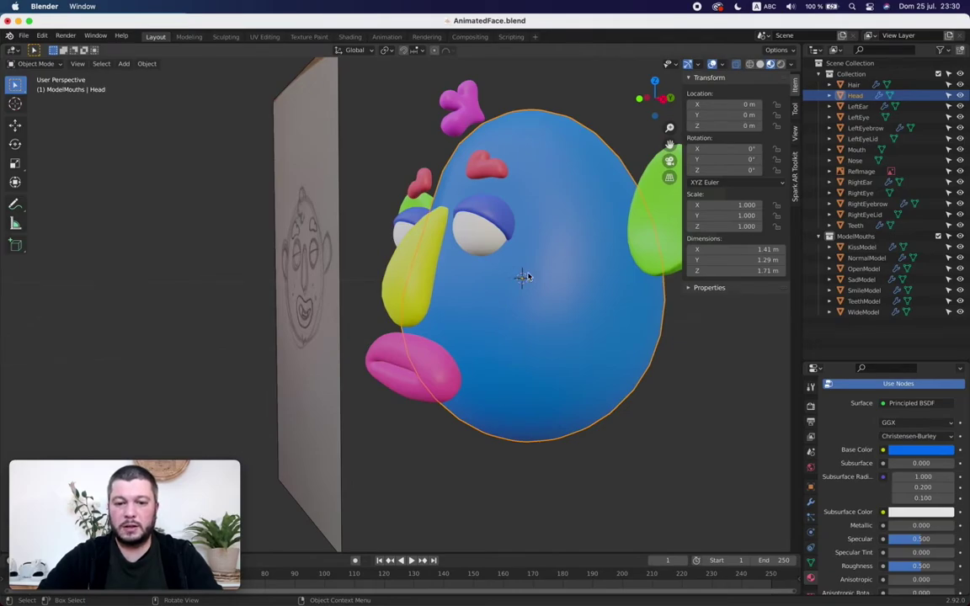
pyautogui.click(485, 229)
pyautogui.click(485, 205)
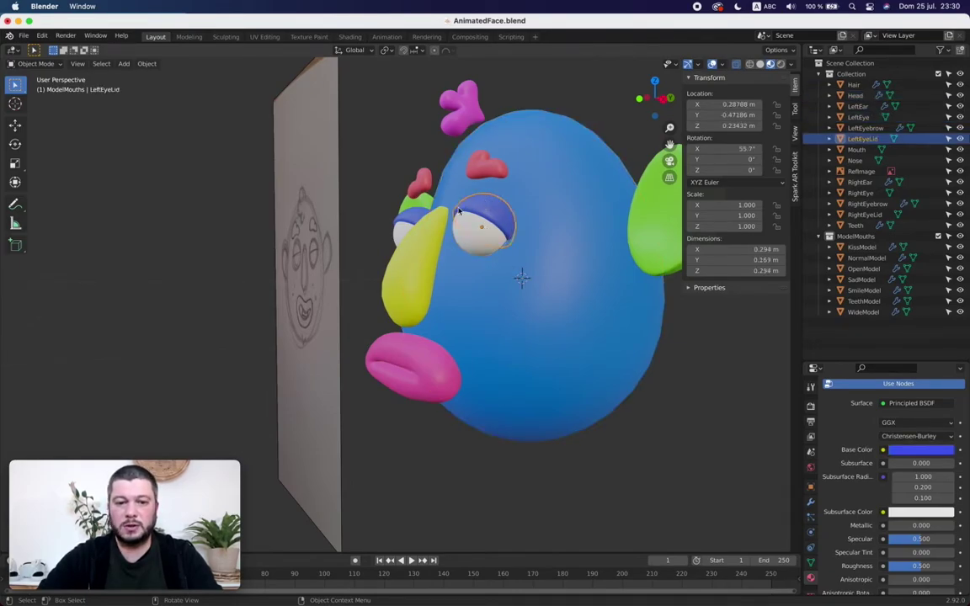
pyautogui.hscroll(-2, 436, 224)
pyautogui.hscroll(-8, 436, 224)
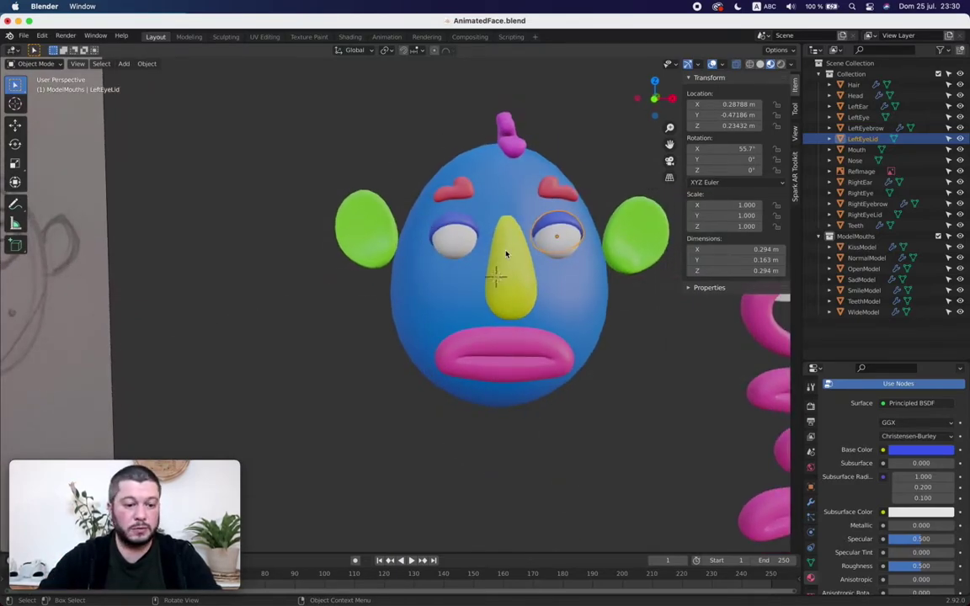
pyautogui.hscroll(1, 506, 254)
pyautogui.hscroll(10, 506, 253)
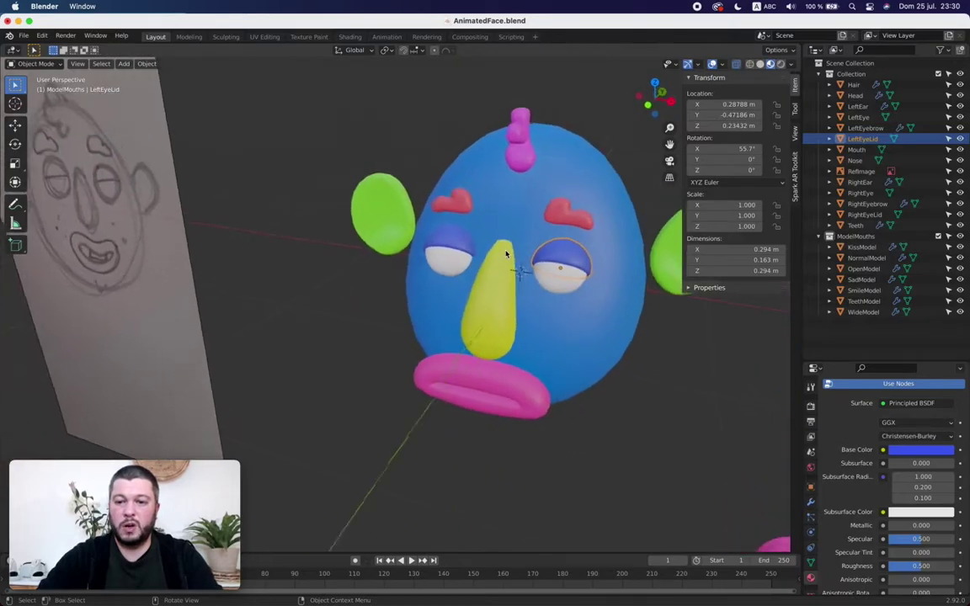
pyautogui.scroll(-4, 506, 255)
pyautogui.hscroll(3, 506, 254)
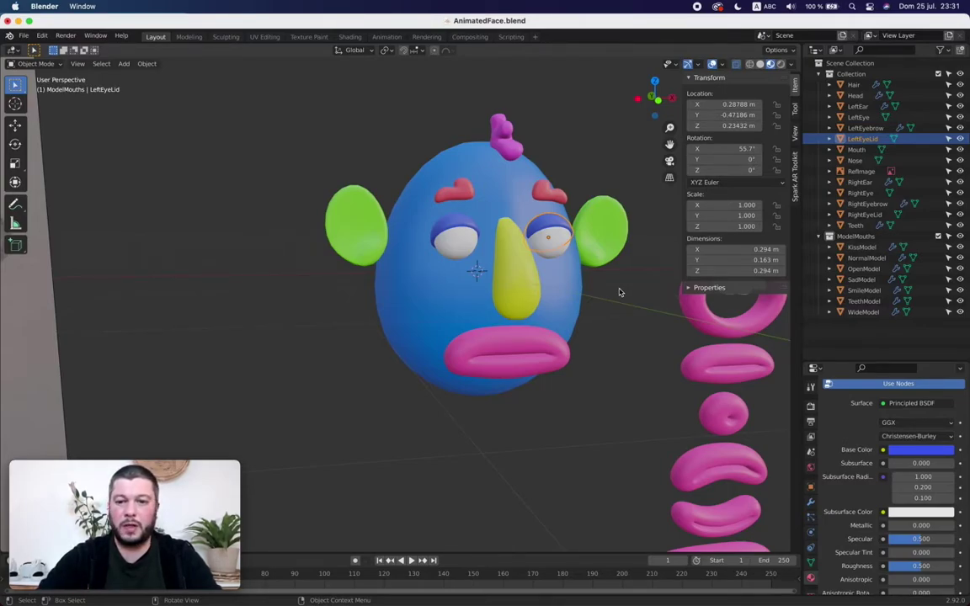
# Examine from both sides how the eyelids, eyebrows, nose and mouth sit on the head
pyautogui.hscroll(10, 621, 292)
pyautogui.hscroll(-6, 621, 292)
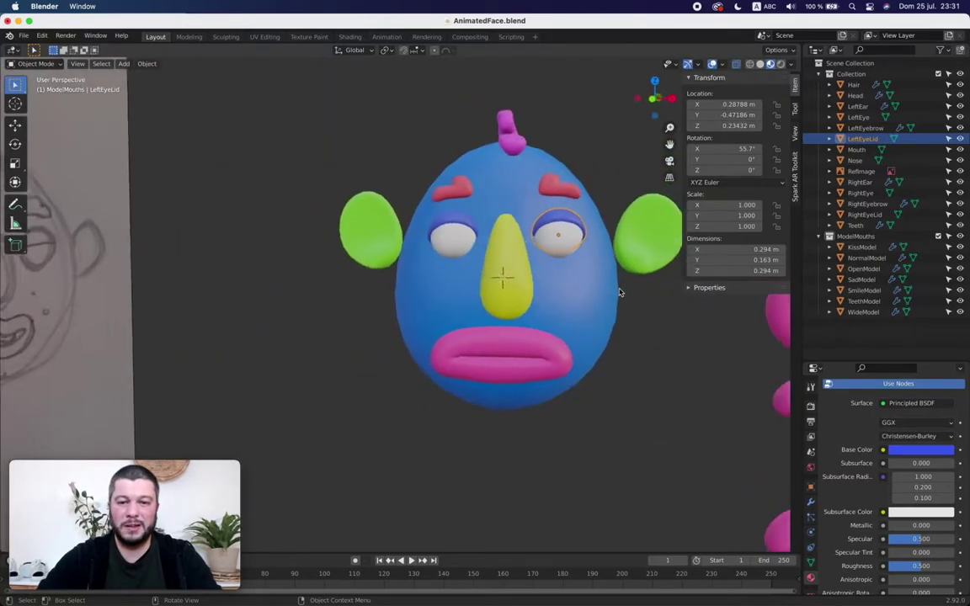
pyautogui.hscroll(10, 619, 293)
pyautogui.hscroll(-10, 619, 293)
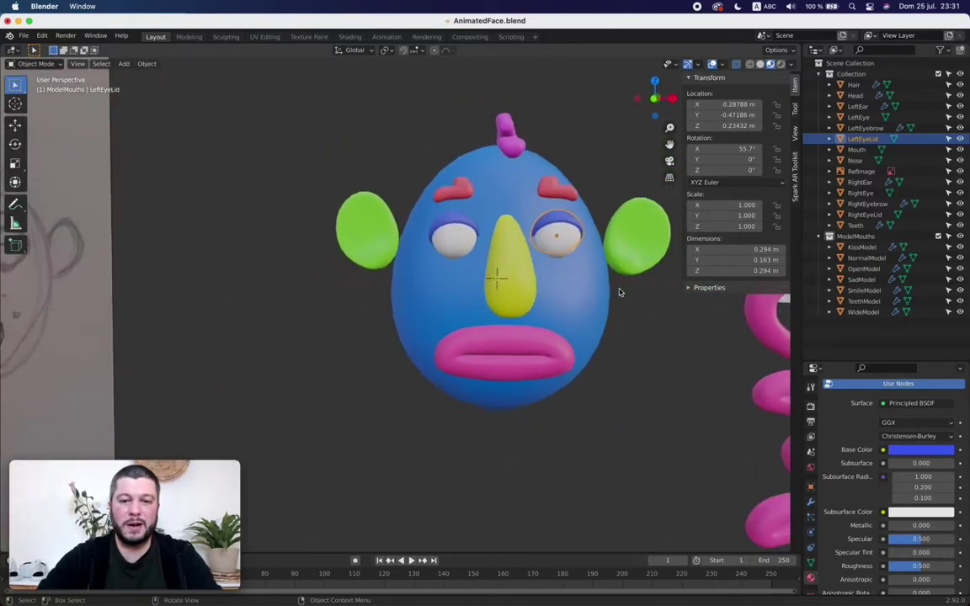
pyautogui.hscroll(-3, 619, 293)
pyautogui.hscroll(10, 645, 271)
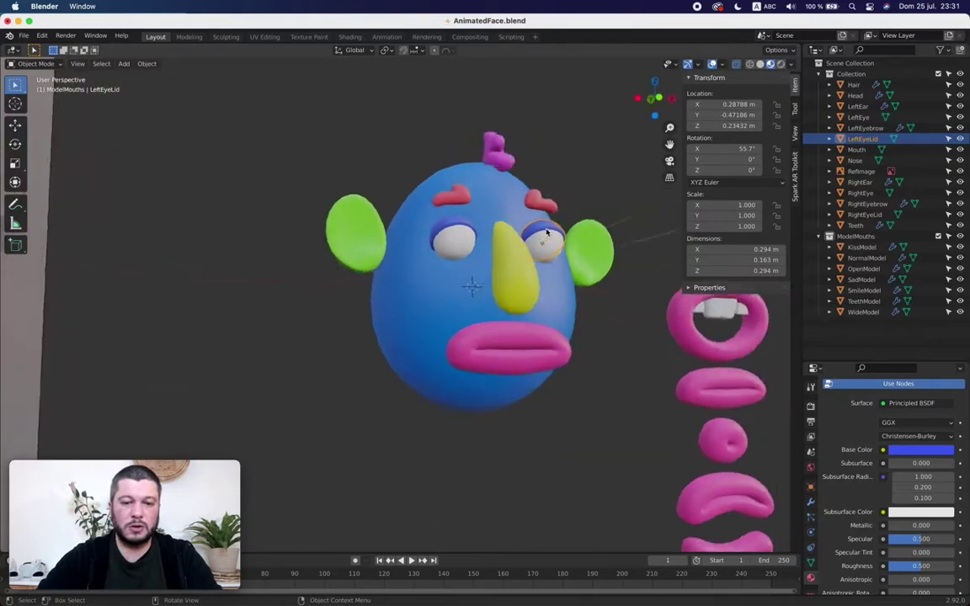
pyautogui.hscroll(-10, 589, 252)
pyautogui.hscroll(10, 546, 232)
pyautogui.hscroll(-10, 547, 232)
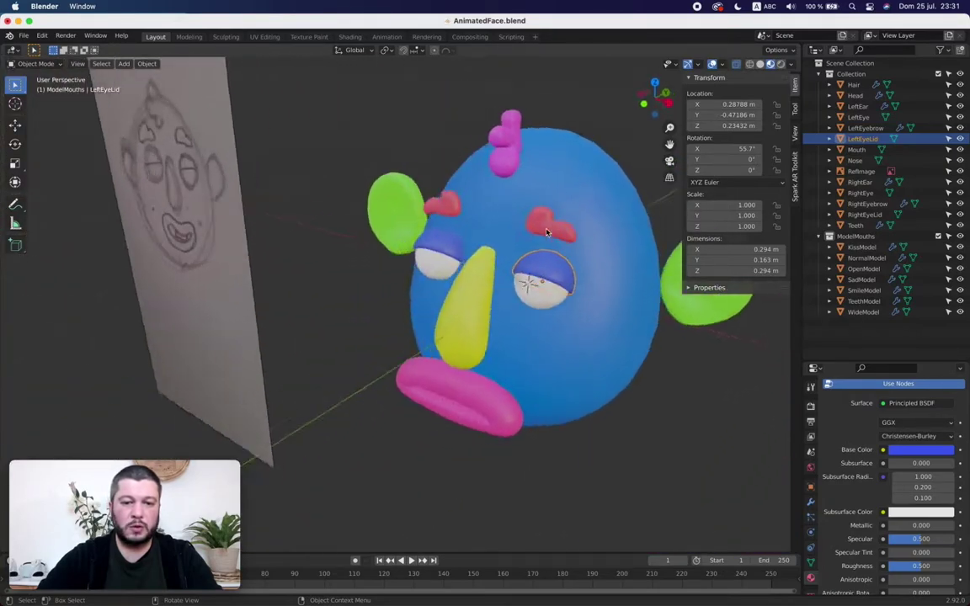
pyautogui.hscroll(10, 547, 233)
pyautogui.hscroll(-10, 546, 232)
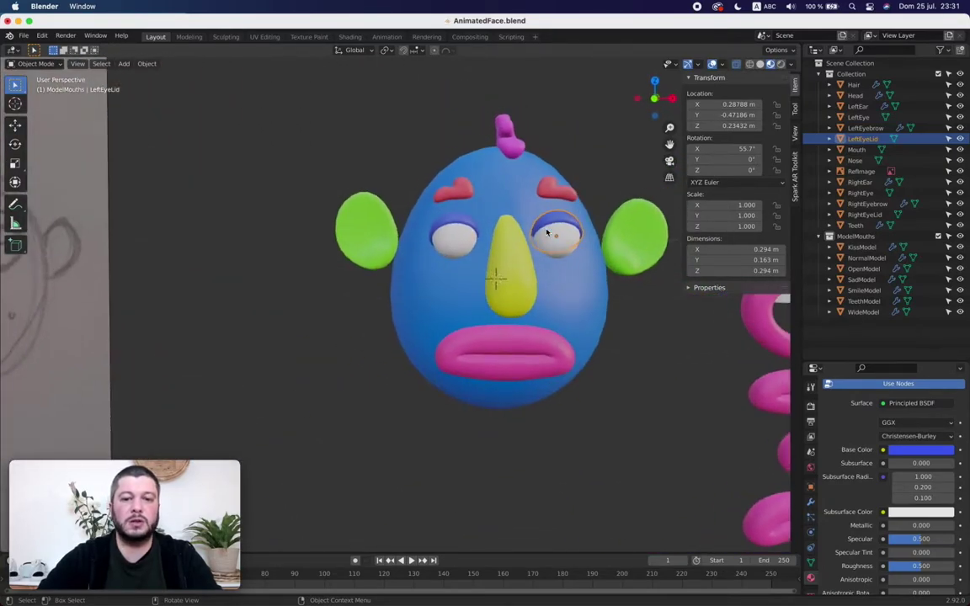
# Try rotating the nose around its origin at the upper tip
pyautogui.click(508, 270)
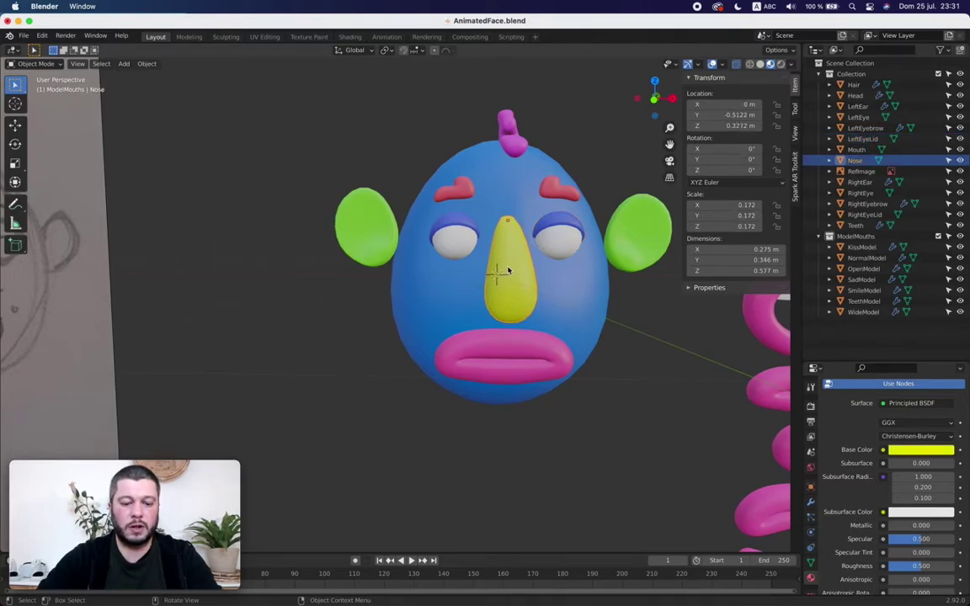
pyautogui.press('r')
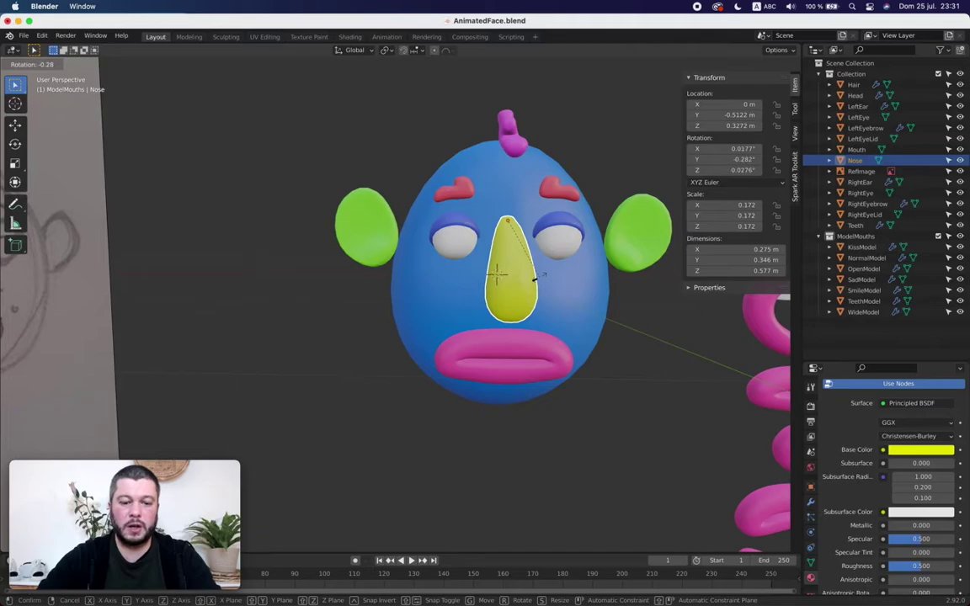
pyautogui.press('Escape')
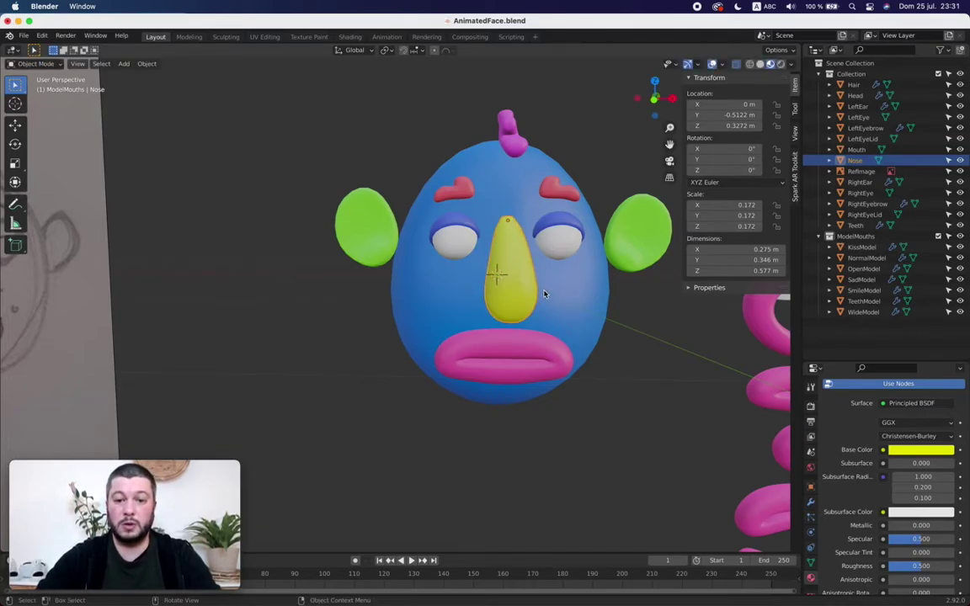
# Try rotating the left eyelid around the eyeball while viewing the face from the side
pyautogui.hscroll(10, 563, 282)
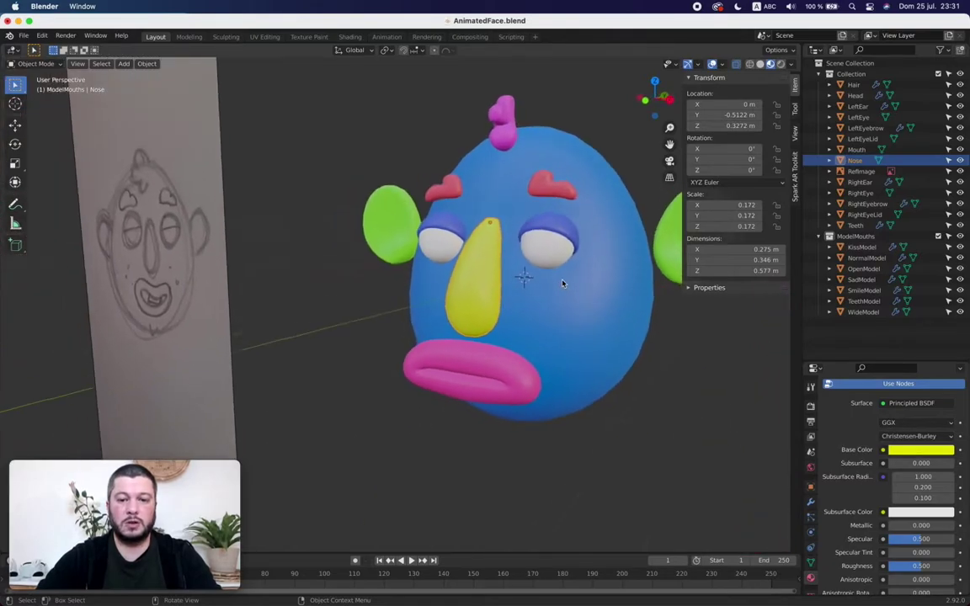
pyautogui.click(552, 241)
pyautogui.hscroll(15, 558, 236)
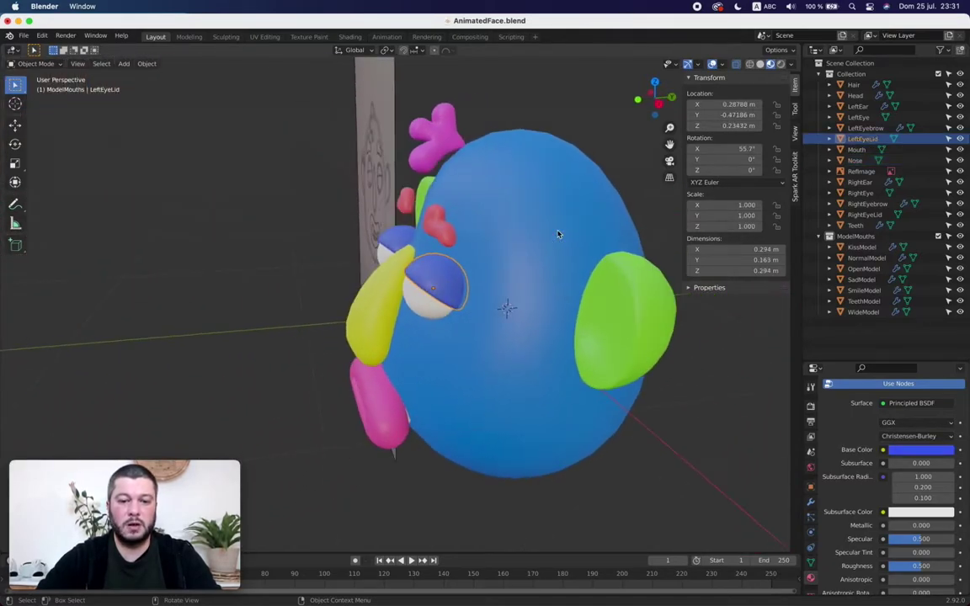
pyautogui.scroll(-5, 558, 235)
pyautogui.hscroll(-10, 470, 185)
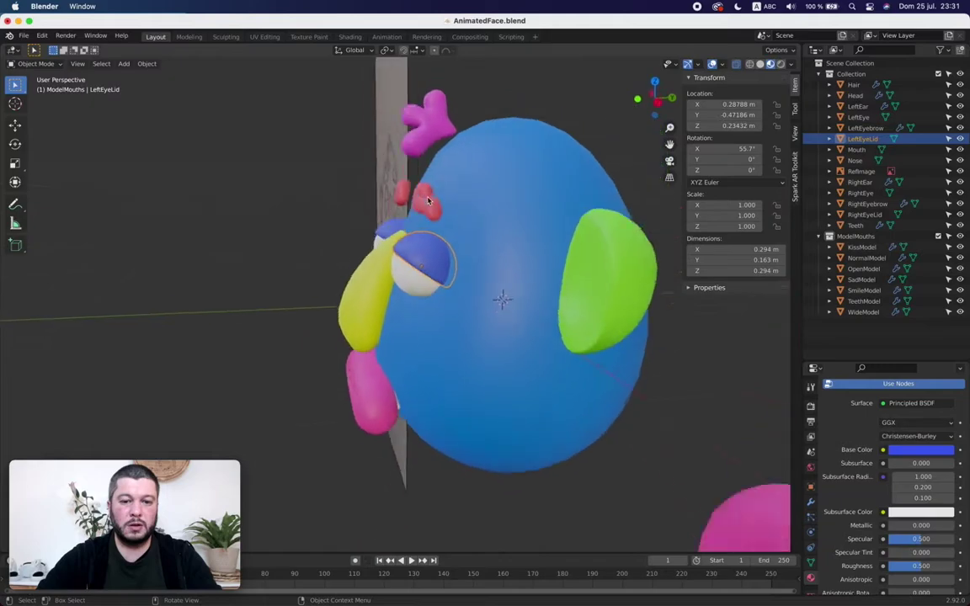
pyautogui.press('r')
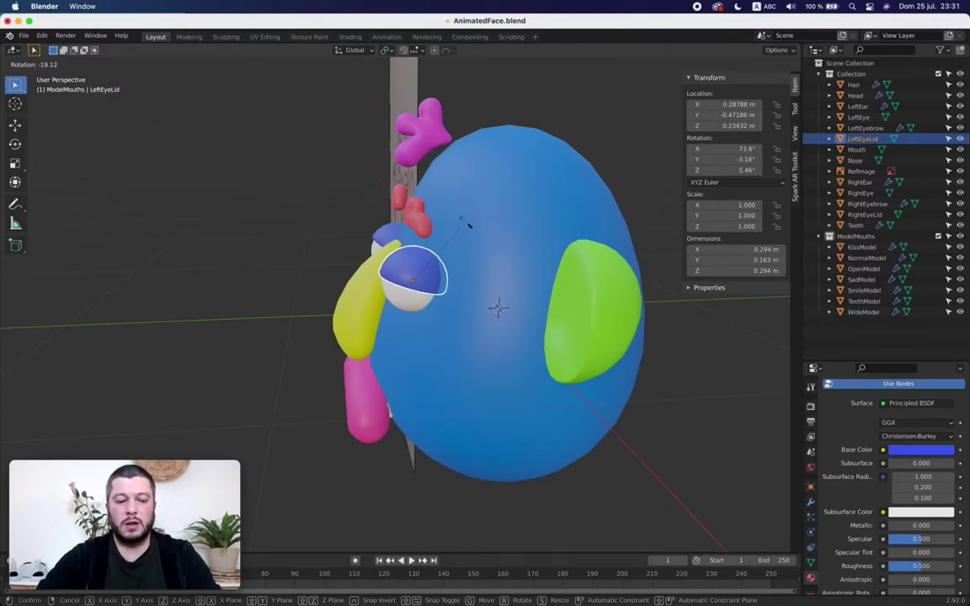
pyautogui.press('Escape')
# Try rotating the left eyebrow around its origin at the centre of the left eye
pyautogui.hscroll(-10, 483, 231)
pyautogui.click(554, 189)
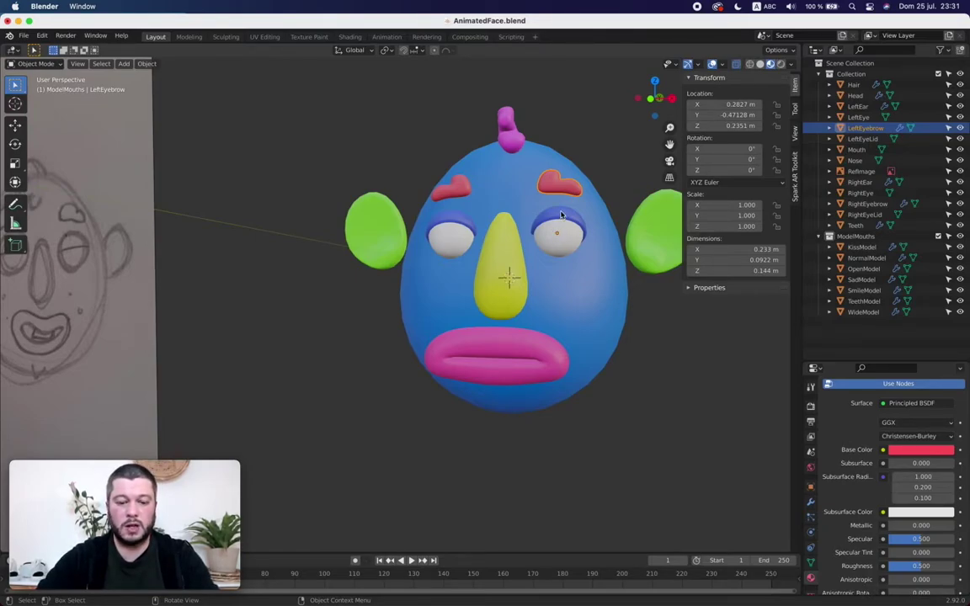
pyautogui.press('r')
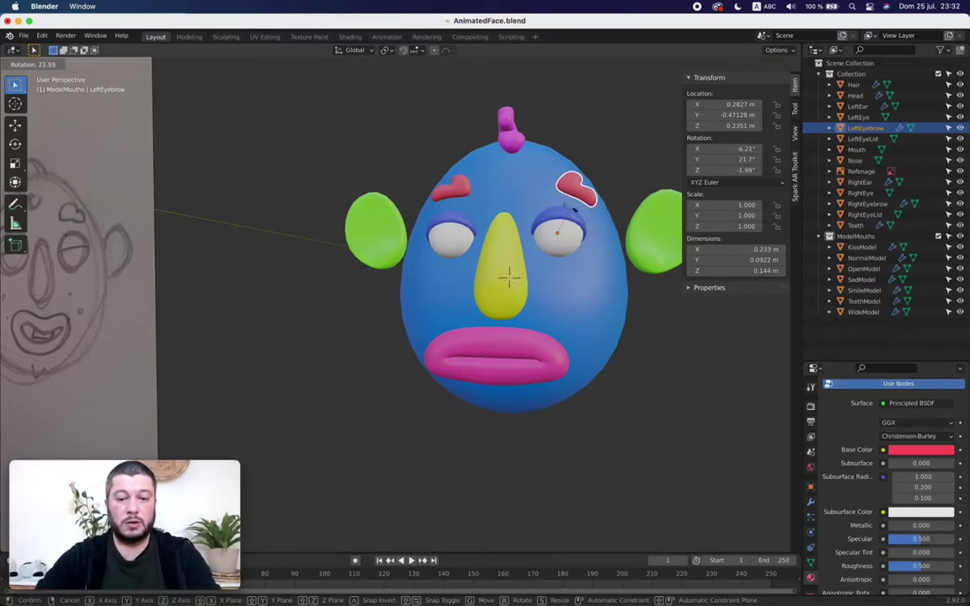
pyautogui.press('Escape')
pyautogui.hscroll(10, 598, 183)
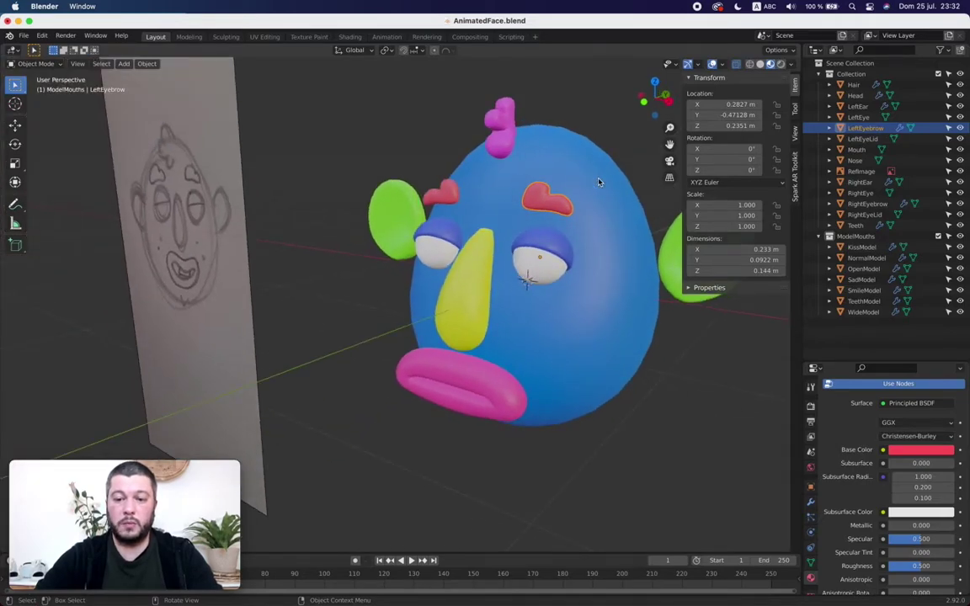
pyautogui.keyDown('shift'); pyautogui.hscroll(5, 599, 182); pyautogui.keyUp('shift')
pyautogui.keyDown('shift'); pyautogui.hscroll(5, 599, 183); pyautogui.keyUp('shift')
pyautogui.hscroll(-10, 599, 183)
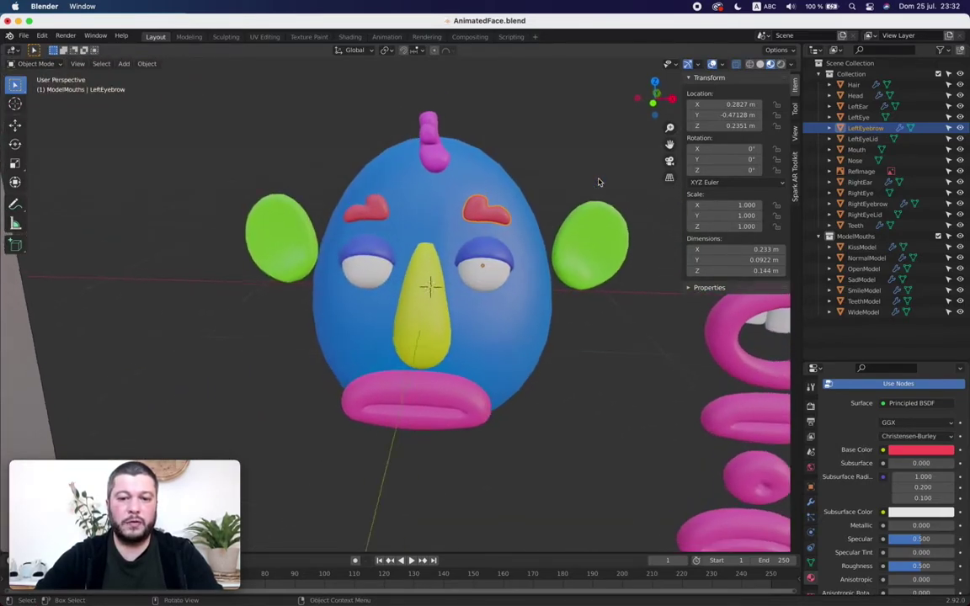
pyautogui.hscroll(-5, 599, 183)
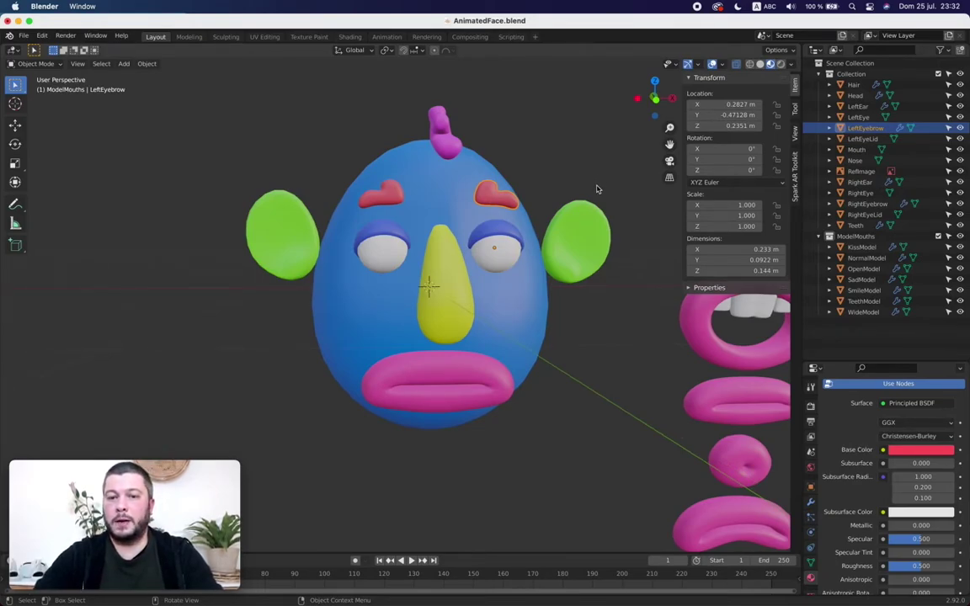
pyautogui.hscroll(5, 568, 181)
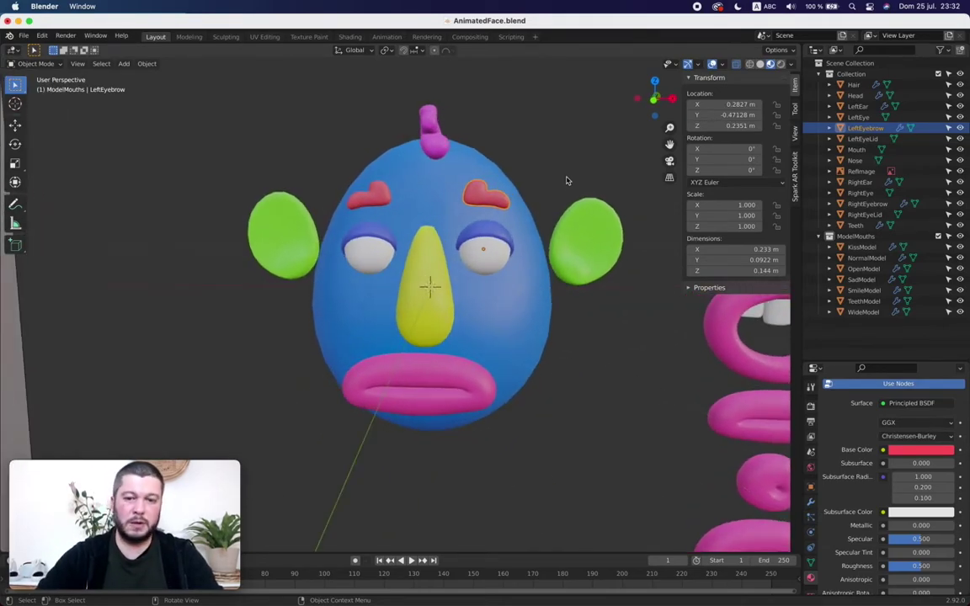
pyautogui.hscroll(5, 568, 180)
pyautogui.hscroll(-5, 567, 180)
pyautogui.scroll(-3, 568, 180)
pyautogui.scroll(4, 516, 347)
pyautogui.hscroll(-3, 516, 347)
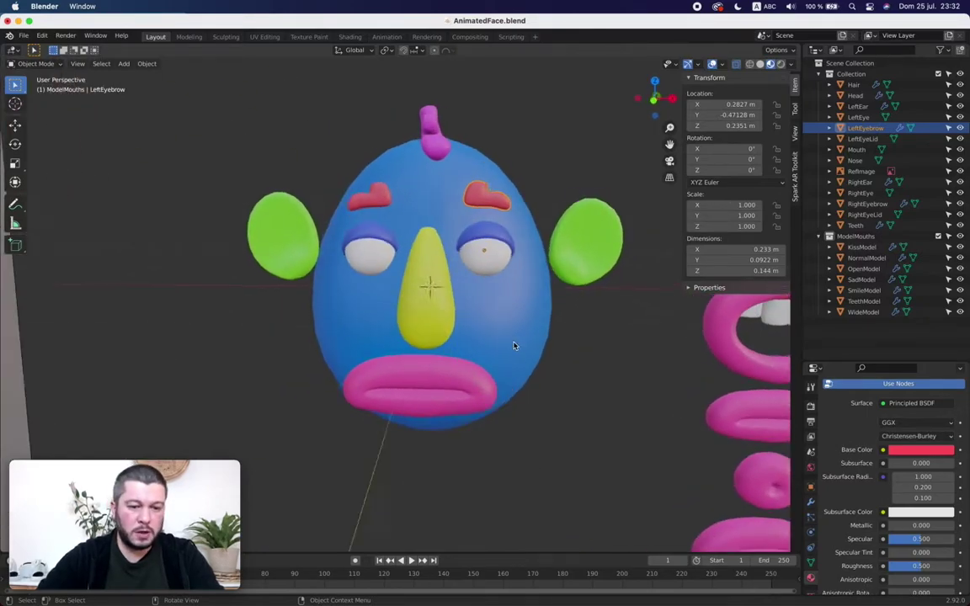
pyautogui.hscroll(3, 515, 346)
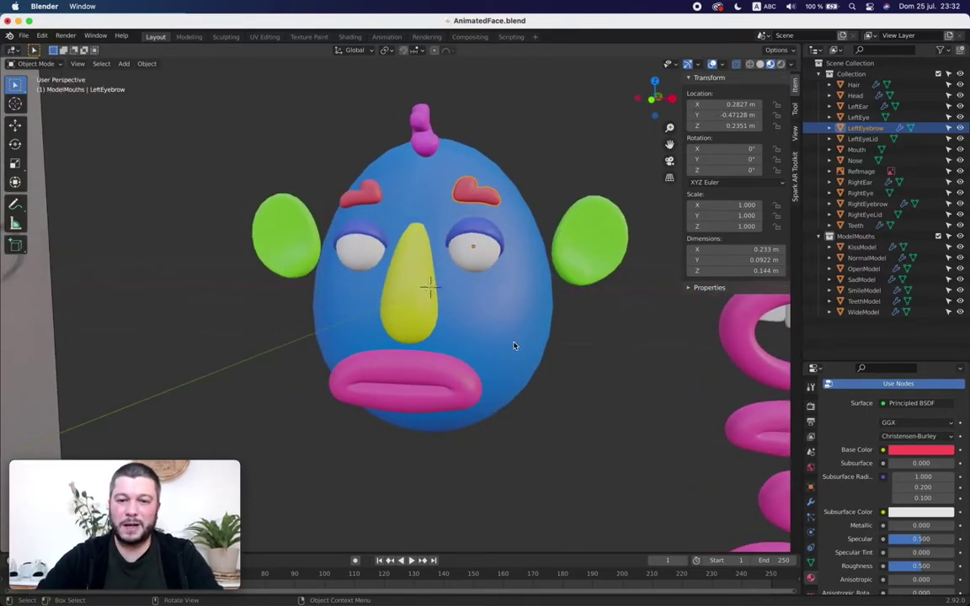
pyautogui.hscroll(-3, 515, 346)
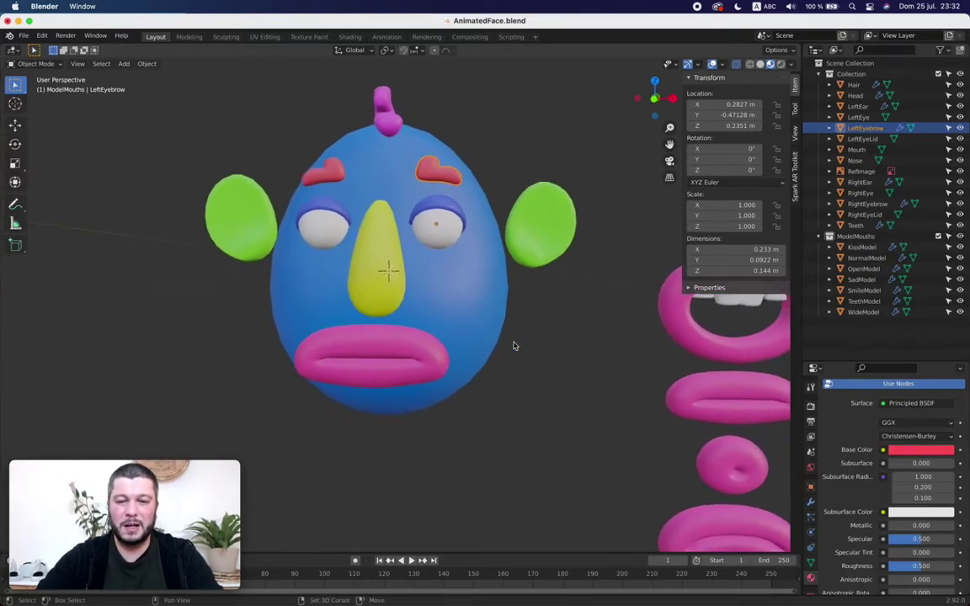
# Examine the full column of mouth variants beside the head, from the toothed open mouth to the wide mouth
pyautogui.keyDown('shift'); pyautogui.hscroll(10, 515, 346); pyautogui.keyUp('shift')
pyautogui.keyDown('shift'); pyautogui.scroll(-3, 516, 346); pyautogui.keyUp('shift')
pyautogui.keyDown('shift'); pyautogui.scroll(6, 516, 346); pyautogui.keyUp('shift')
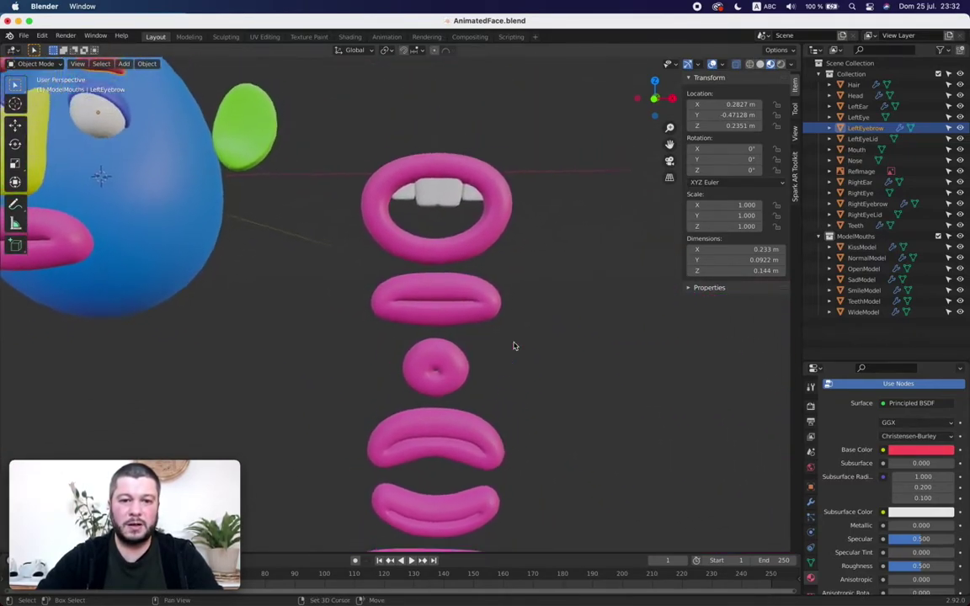
pyautogui.keyDown('shift'); pyautogui.scroll(-6, 516, 346); pyautogui.keyUp('shift')
pyautogui.keyDown('shift'); pyautogui.scroll(2, 516, 347); pyautogui.keyUp('shift')
pyautogui.keyDown('shift'); pyautogui.scroll(2, 514, 346); pyautogui.keyUp('shift')
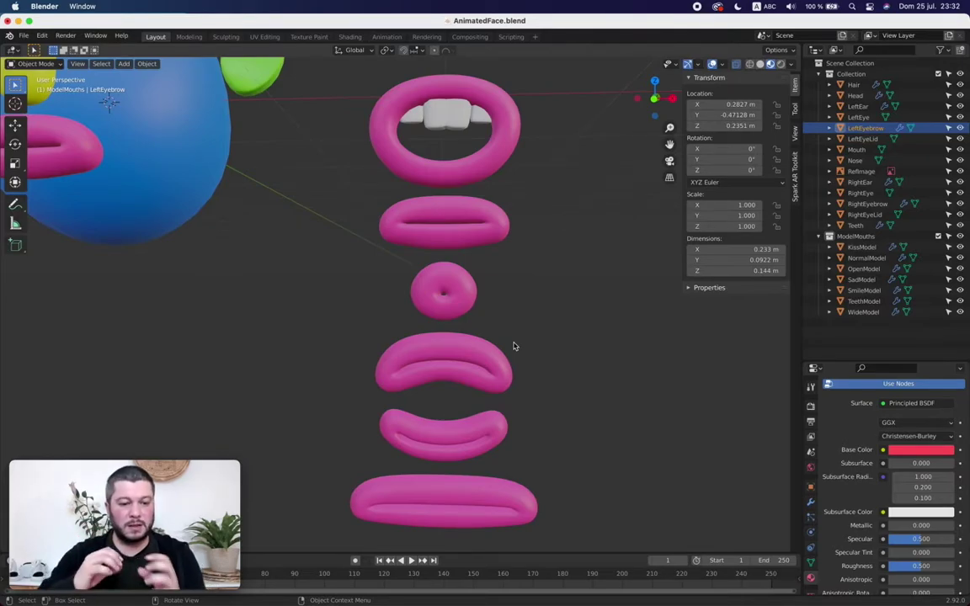
# Go through the mouth variants one by one, selecting the open, normal, kiss, sad and smile models
pyautogui.click(456, 175)
pyautogui.click(457, 211)
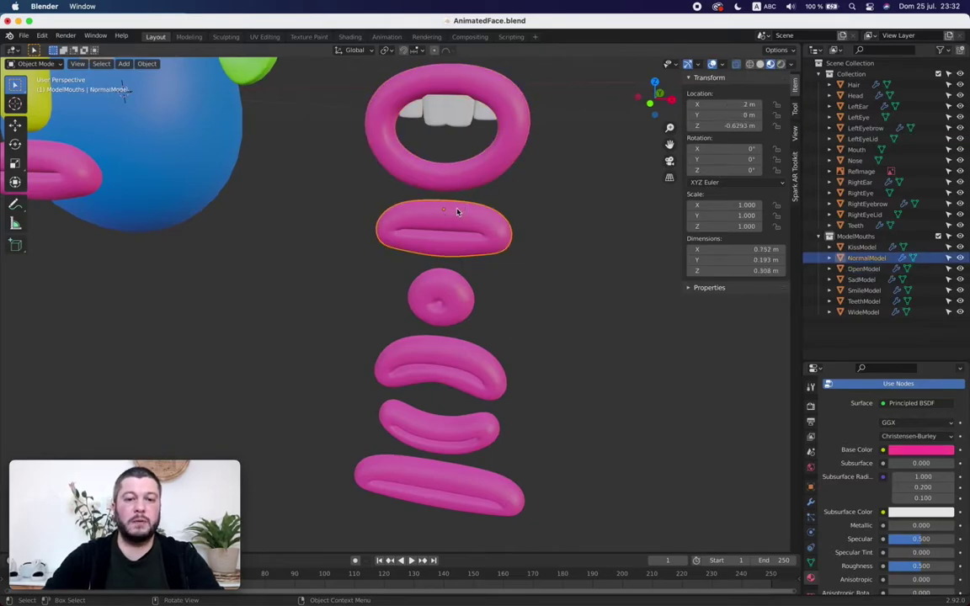
pyautogui.click(452, 274)
pyautogui.click(450, 350)
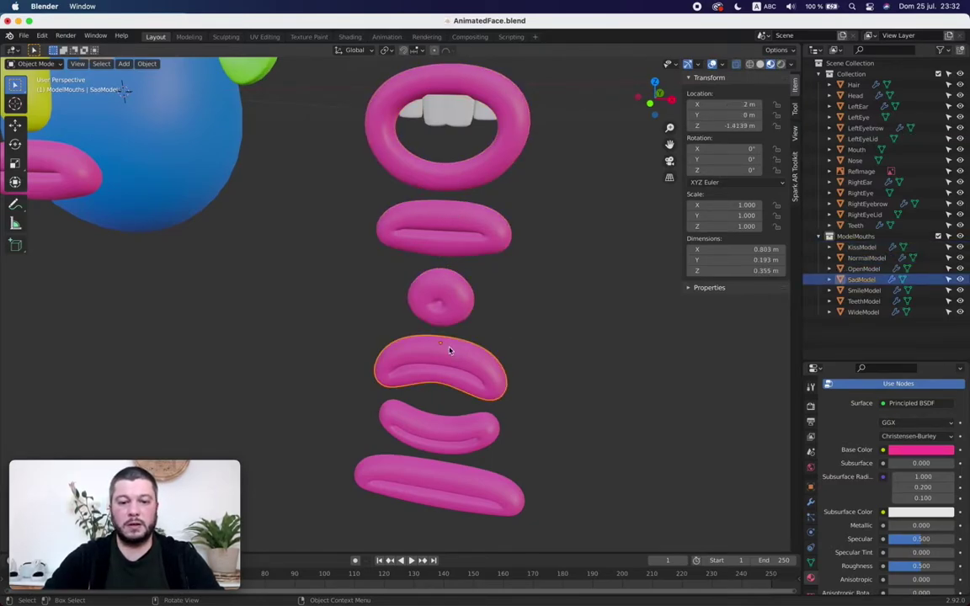
pyautogui.scroll(-5, 450, 346)
pyautogui.click(451, 425)
pyautogui.scroll(3, 451, 425)
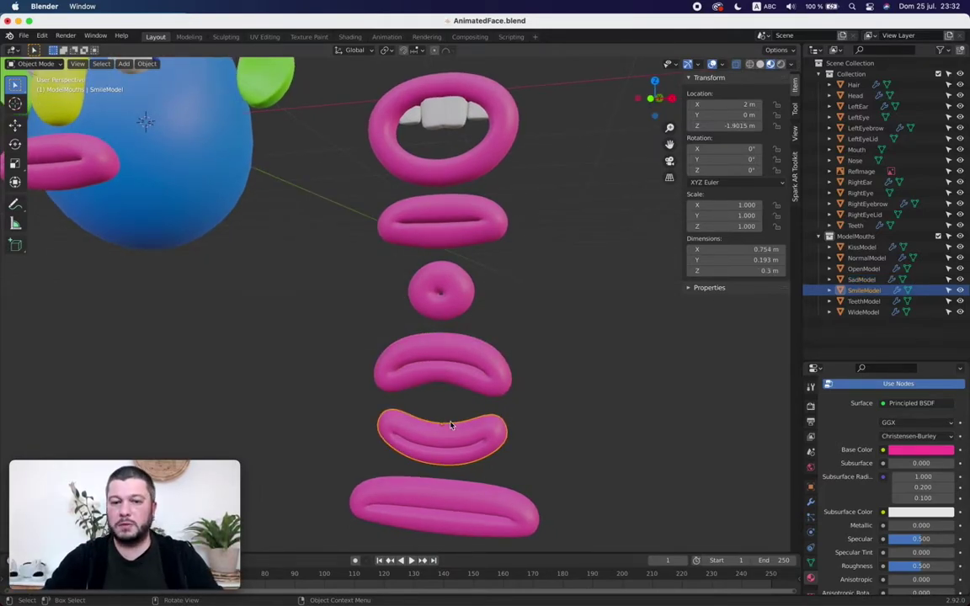
pyautogui.hscroll(2, 450, 426)
pyautogui.hscroll(-4, 451, 425)
pyautogui.hscroll(2, 450, 425)
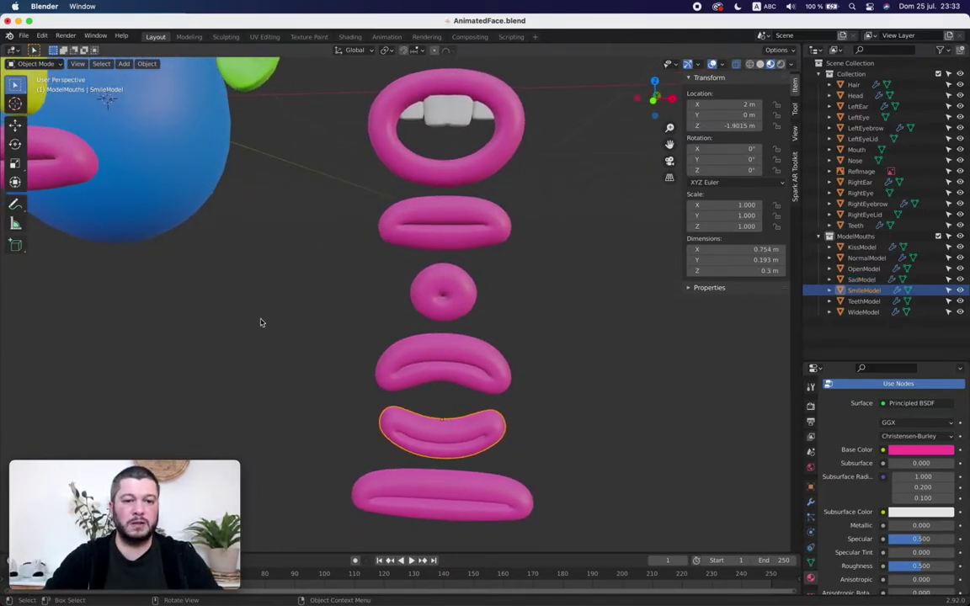
# Select the mouth on the face and examine its shape keys beside the separate mouth models
pyautogui.click(58, 152)
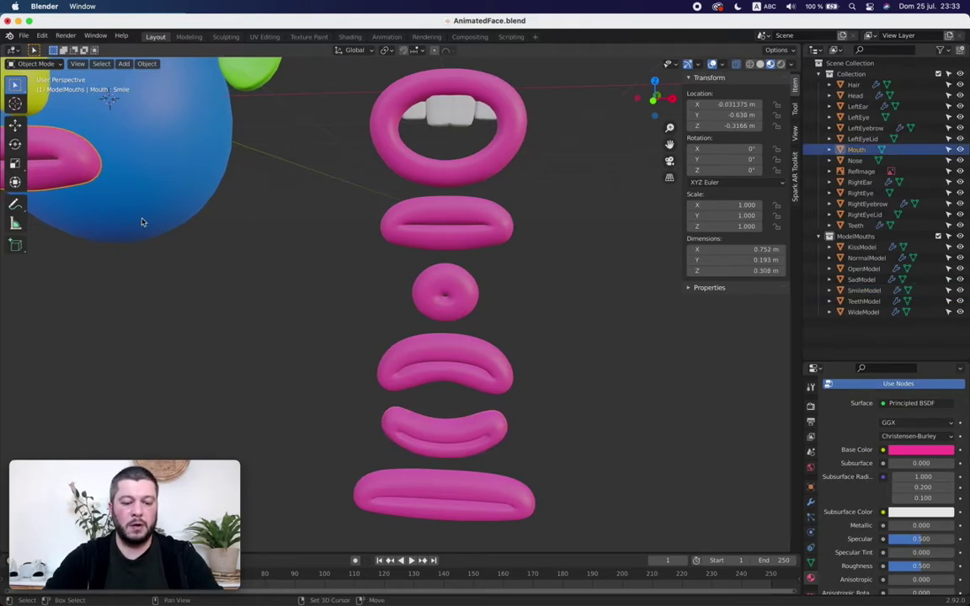
pyautogui.press('KP_Decimal')
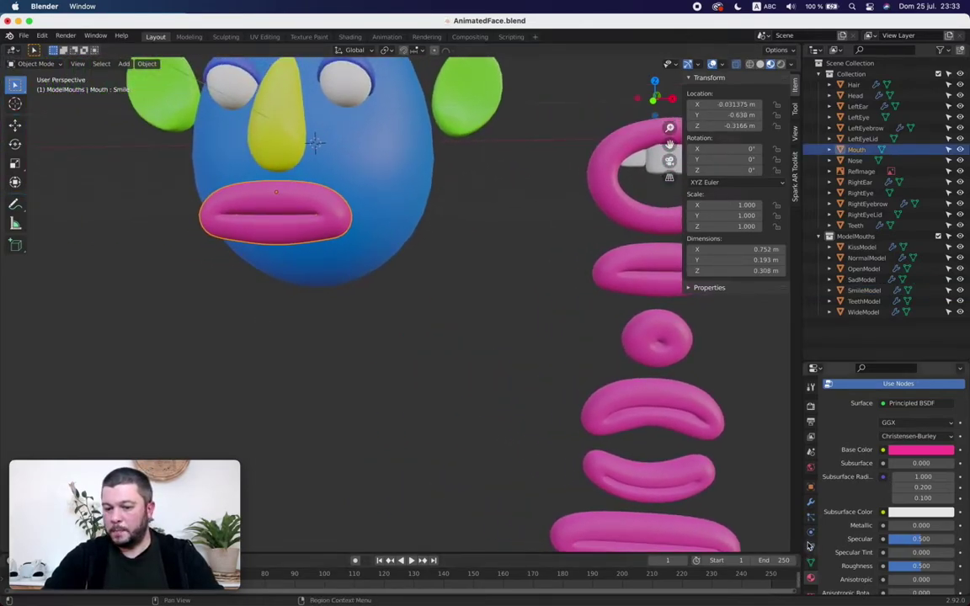
pyautogui.click(811, 502)
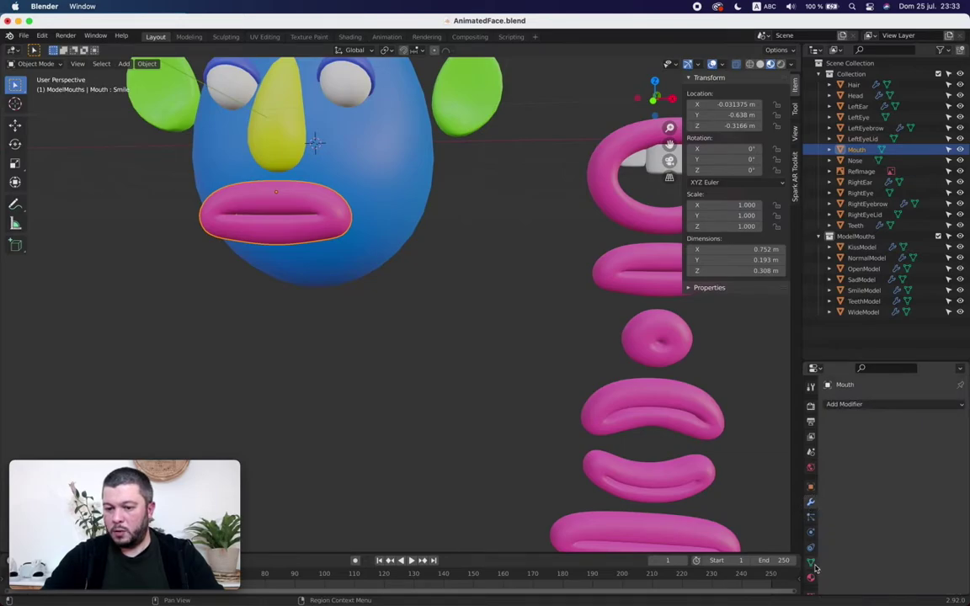
pyautogui.click(812, 563)
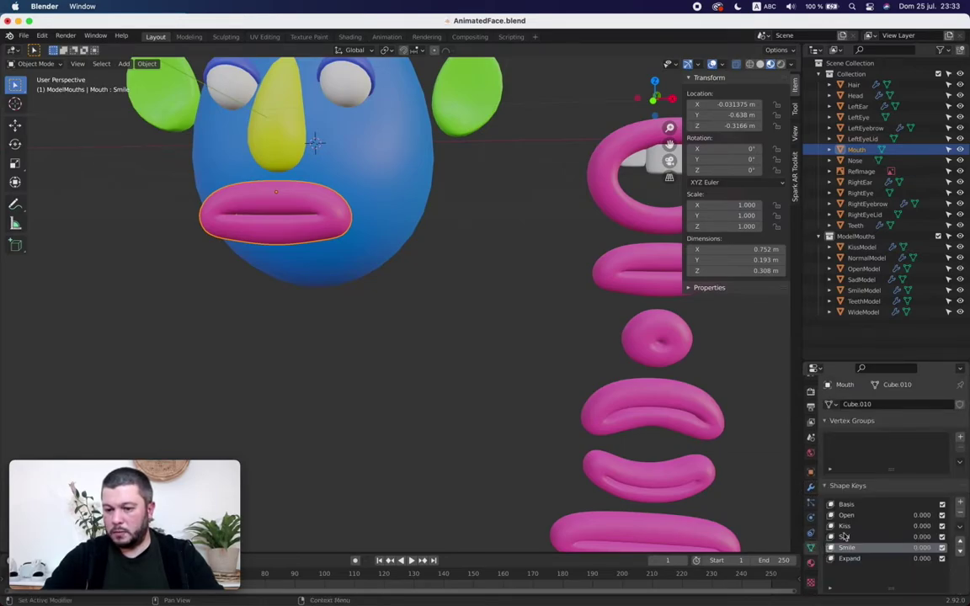
pyautogui.moveTo(924, 516); pyautogui.dragTo(892, 559)
pyautogui.hscroll(-10, 461, 403)
pyautogui.hscroll(5, 461, 404)
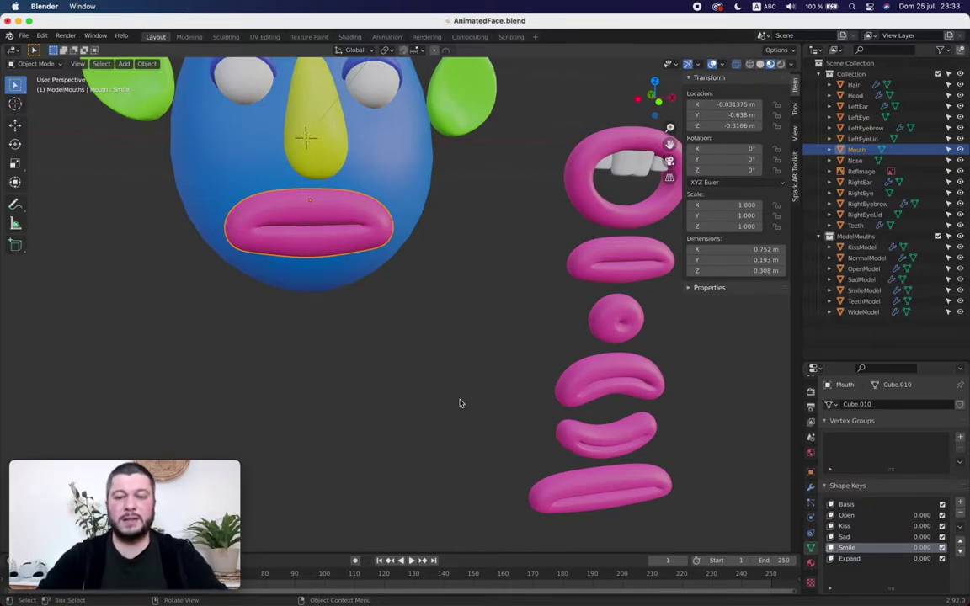
# Try raising the mouth's Open shape key to 0.844 with Kiss, Sad, Smile and Expand at 1.000, and reset them to 0
pyautogui.click(848, 505)
pyautogui.click(846, 515)
pyautogui.moveTo(922, 515); pyautogui.dragTo(939, 560)
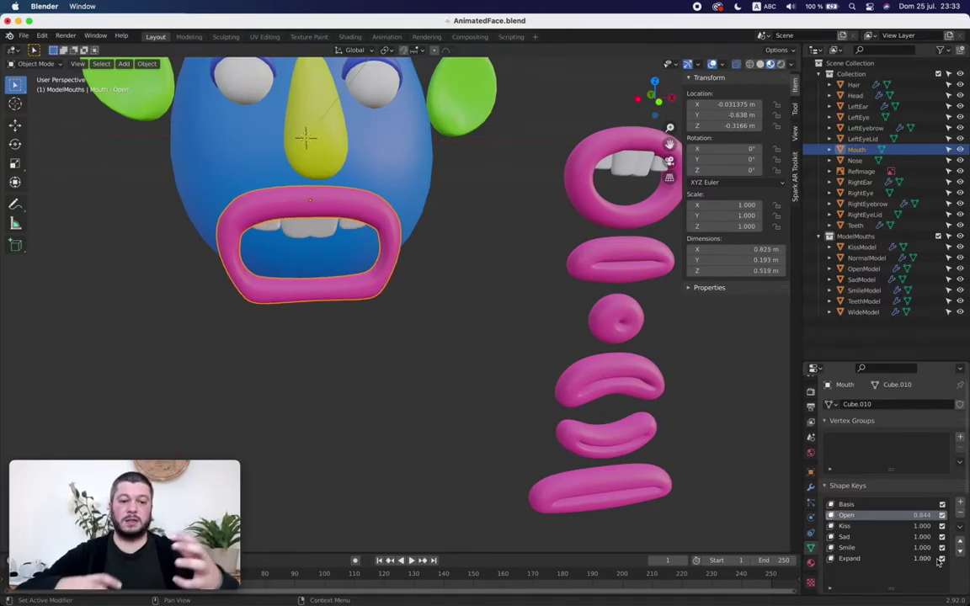
pyautogui.moveTo(928, 560); pyautogui.dragTo(909, 516)
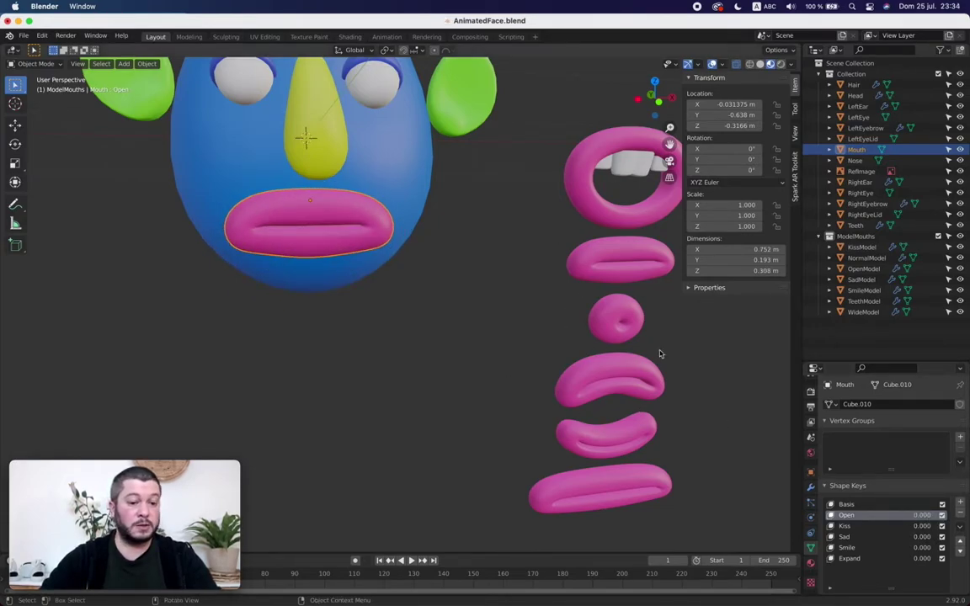
# Try blending the mouth's shape keys with Smile at 1.000 and Open at 0.422
pyautogui.hscroll(5, 496, 304)
pyautogui.hscroll(-2, 495, 304)
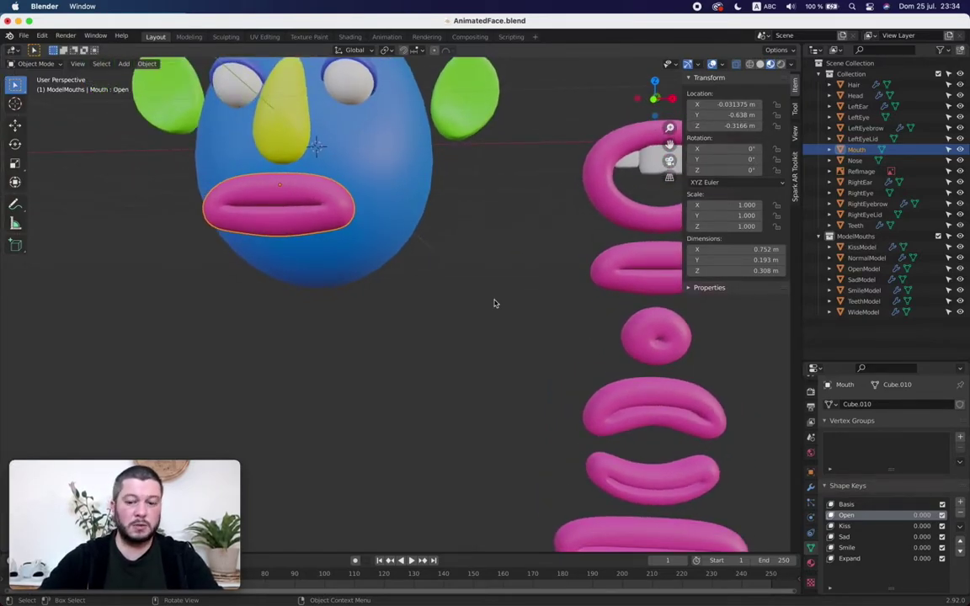
pyautogui.click(844, 549)
pyautogui.moveTo(922, 547); pyautogui.dragTo(960, 547)
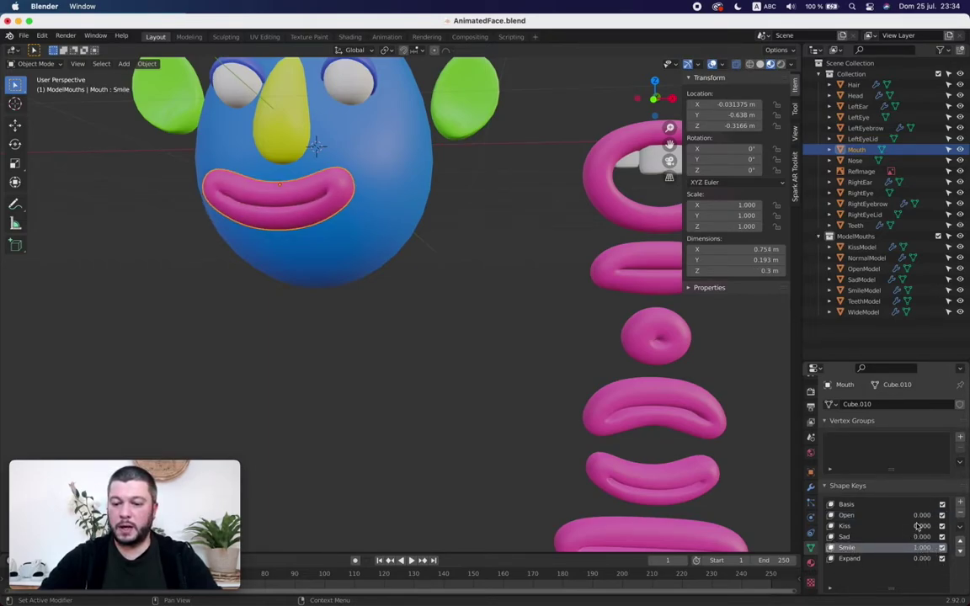
pyautogui.moveTo(920, 516)
pyautogui.mouseDown()
pyautogui.moveTo(956, 515)
pyautogui.moveTo(933, 516)
pyautogui.mouseUp()
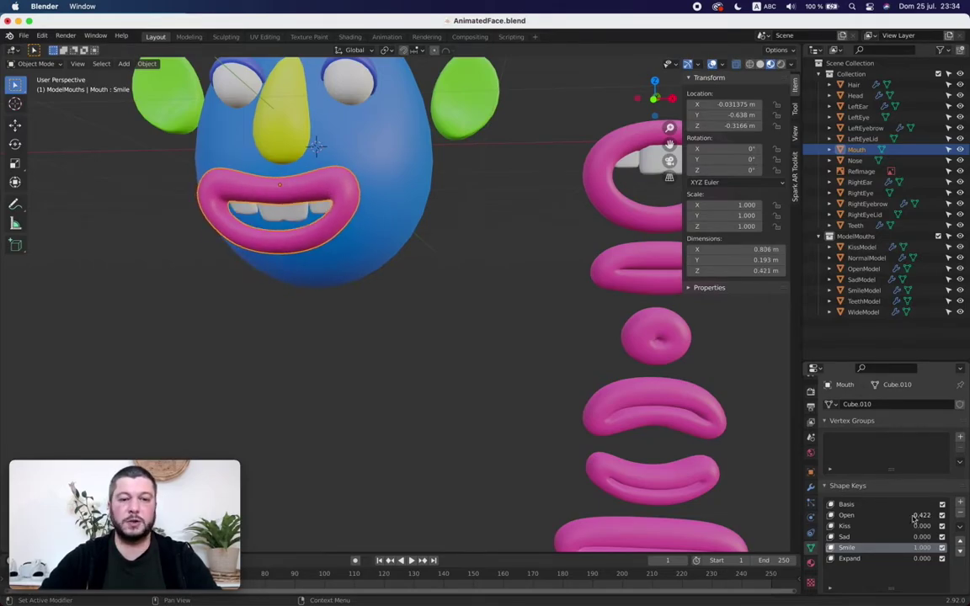
pyautogui.hscroll(-5, 421, 415)
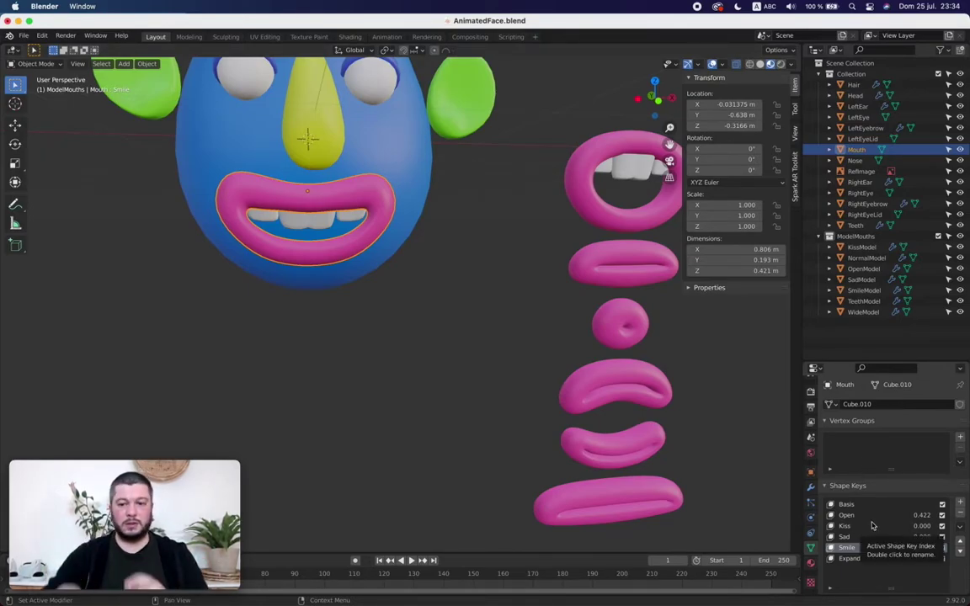
# Try combining the Sad and Smile shape keys at 1.000 without Open, and reset all mouth shape keys to 0
pyautogui.moveTo(925, 549); pyautogui.dragTo(880, 515)
pyautogui.moveTo(924, 547); pyautogui.dragTo(960, 547)
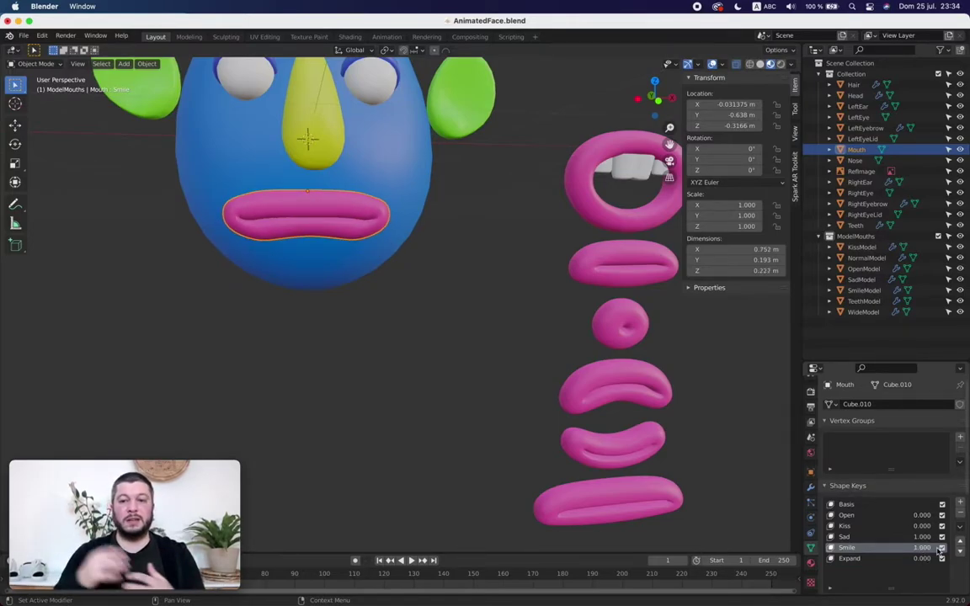
pyautogui.moveTo(933, 549); pyautogui.dragTo(893, 536)
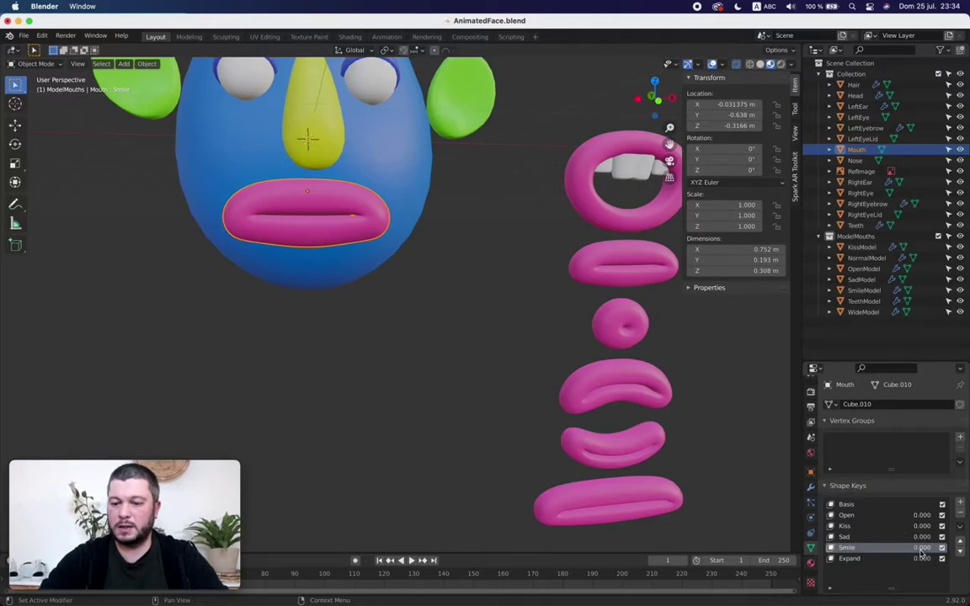
pyautogui.moveTo(328, 270); pyautogui.dragTo(328, 235, button='middle')
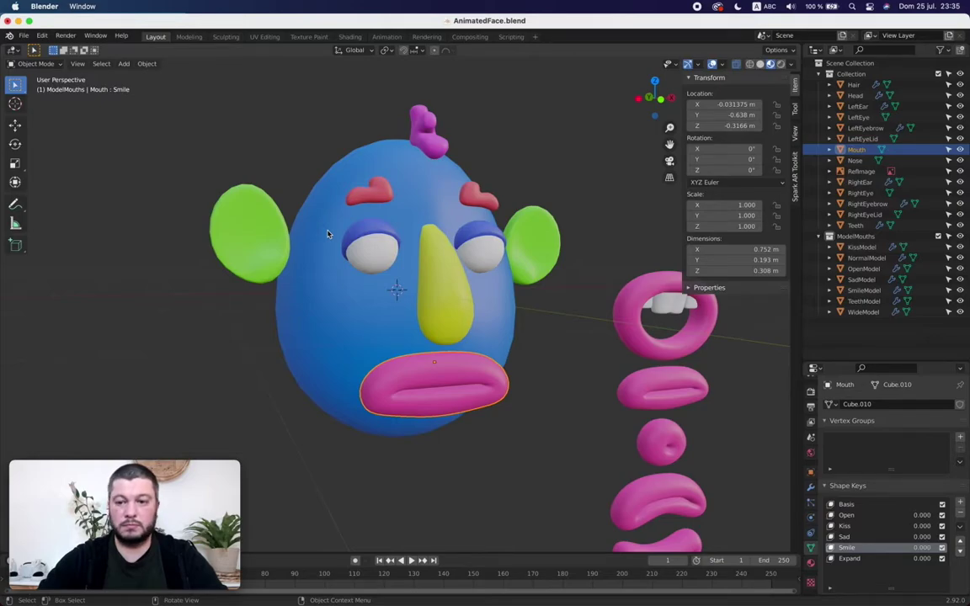
pyautogui.moveTo(329, 234); pyautogui.dragTo(329, 234, button='middle')
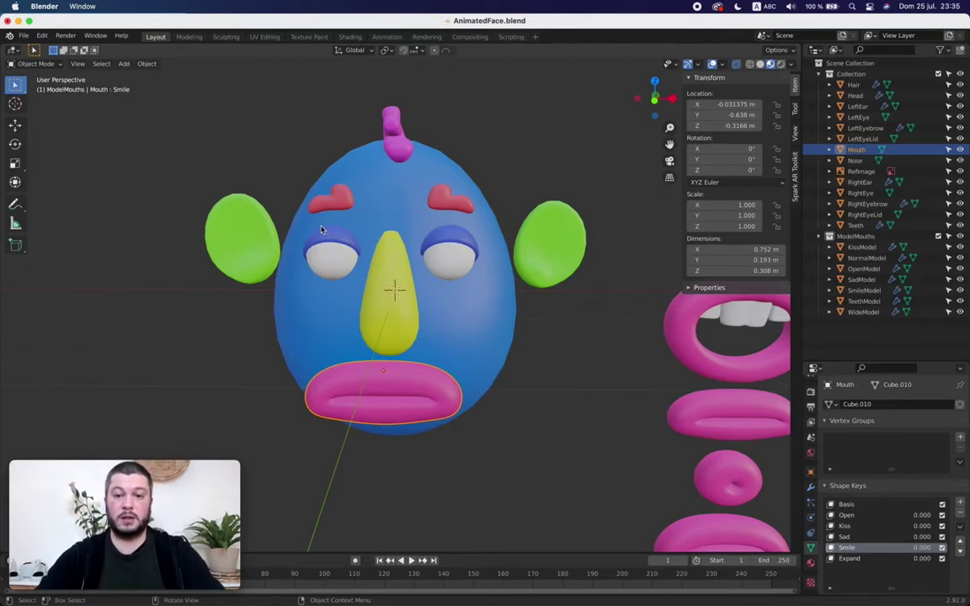
pyautogui.moveTo(321, 230); pyautogui.dragTo(319, 226, button='middle')
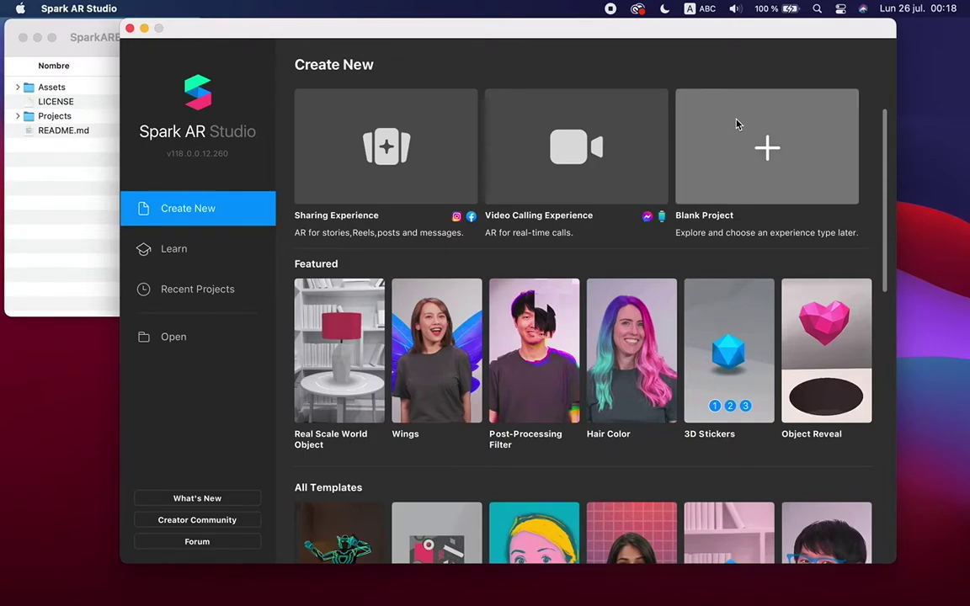
# Create a blank project in Spark AR Studio and place the SparkARExpFaces file window beside it with Assets and FBXModels expanded
pyautogui.click(733, 141)
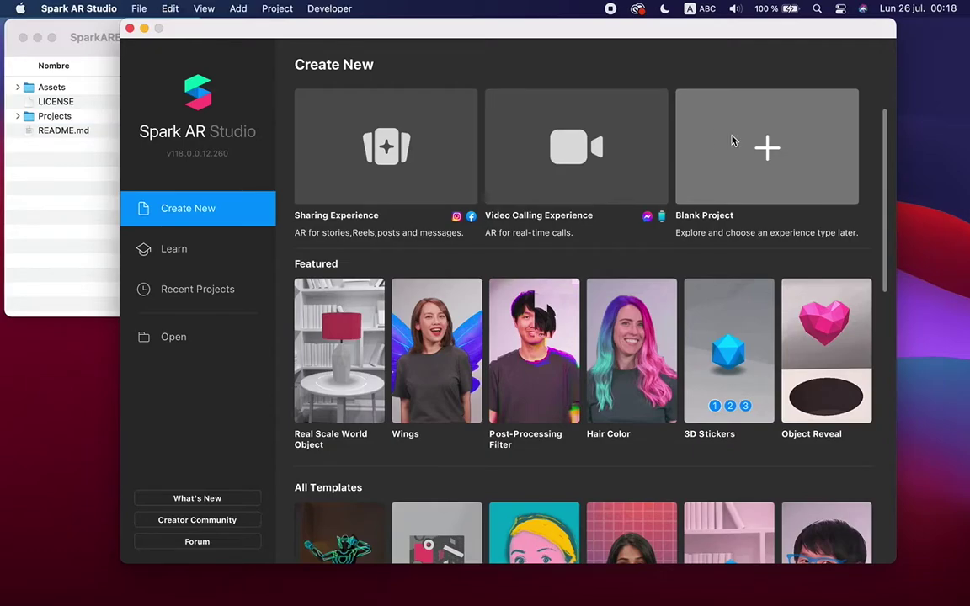
pyautogui.moveTo(25, 42); pyautogui.dragTo(257, 40)
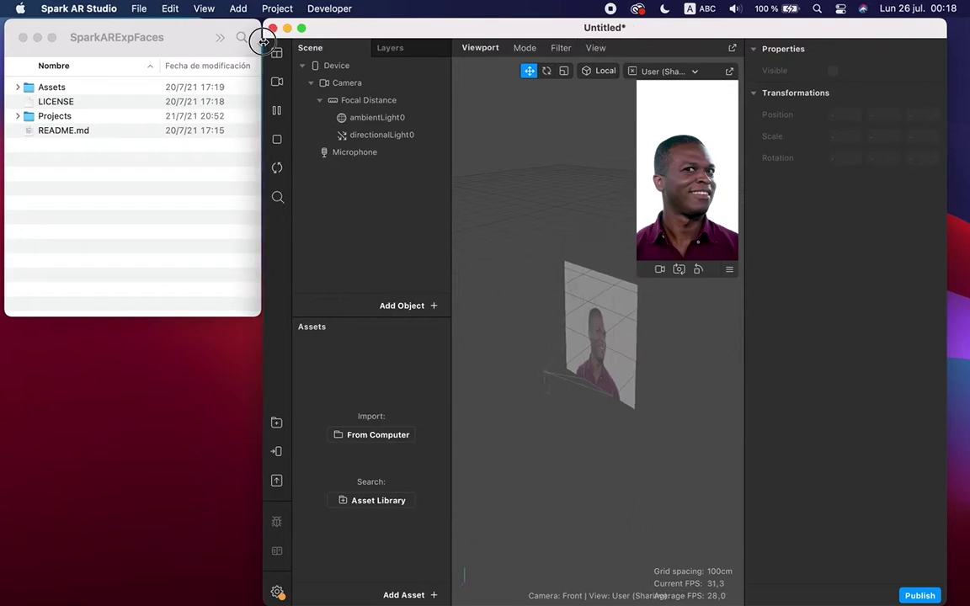
pyautogui.click(17, 88)
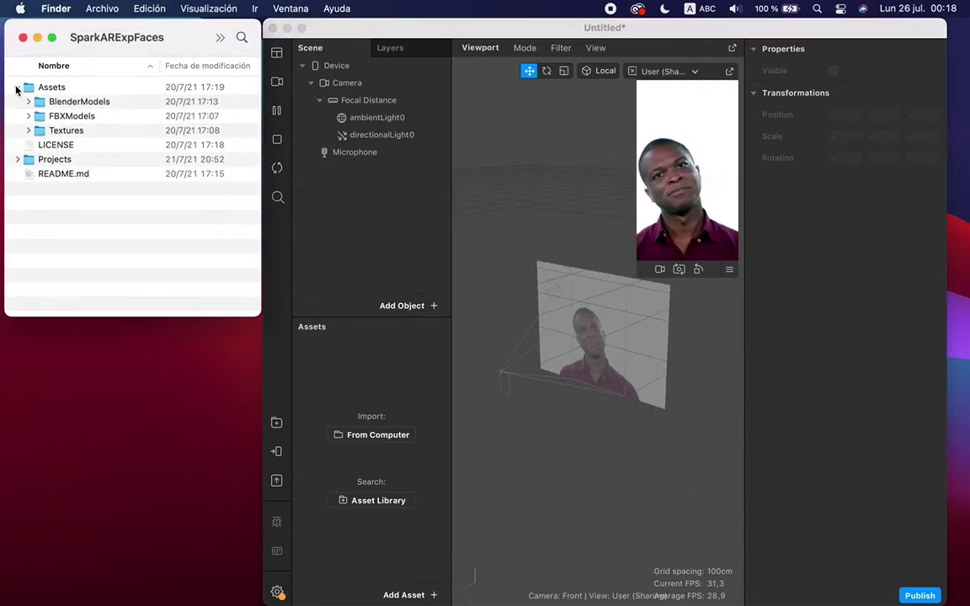
pyautogui.click(30, 116)
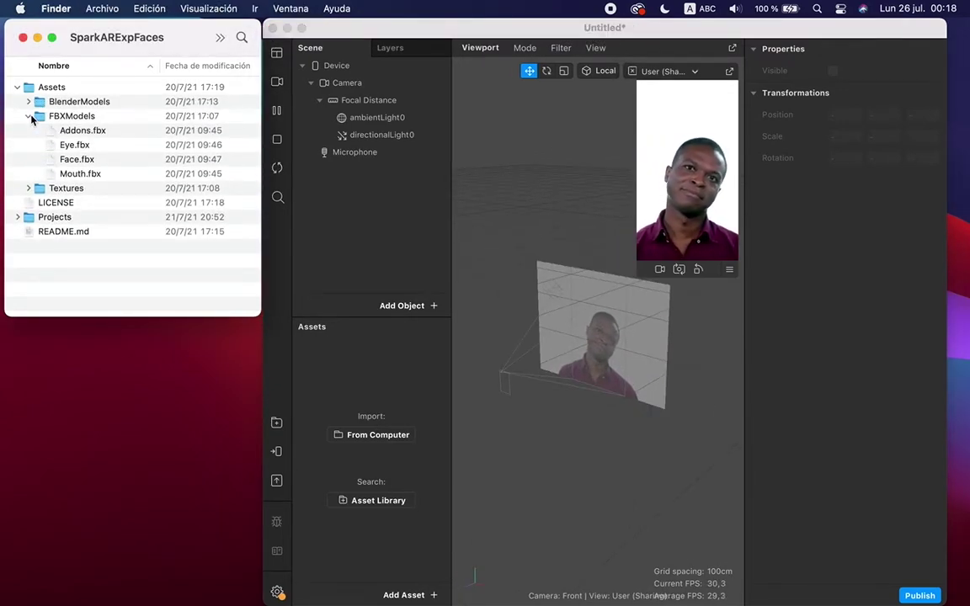
# Import Face.fbx, Eye.fbx and Mouth.fbx from the FBXModels folder into the project's assets
pyautogui.click(79, 147)
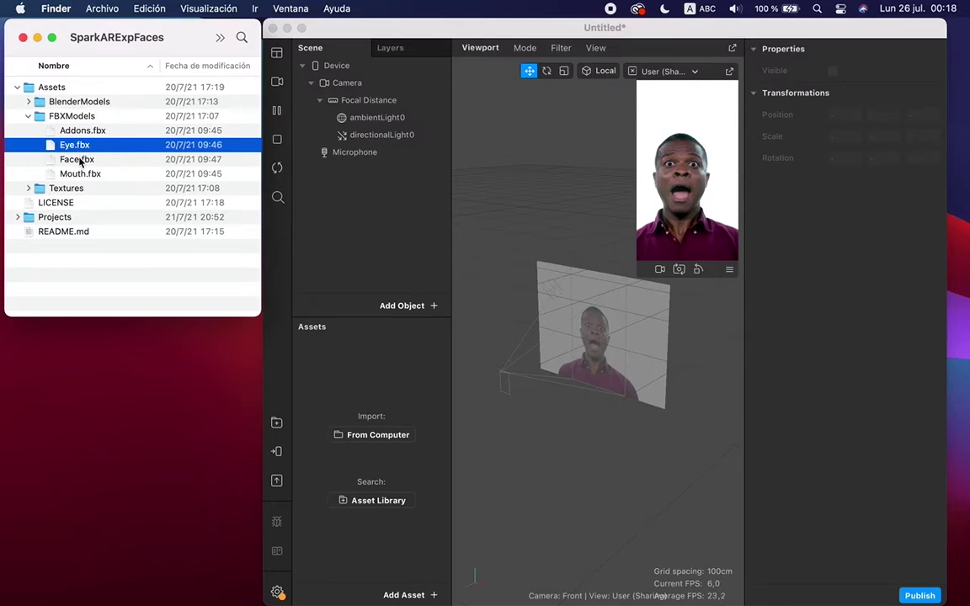
pyautogui.keyDown('shift'); pyautogui.click(80, 161); pyautogui.keyUp('shift')
pyautogui.keyDown('shift'); pyautogui.click(80, 174); pyautogui.keyUp('shift')
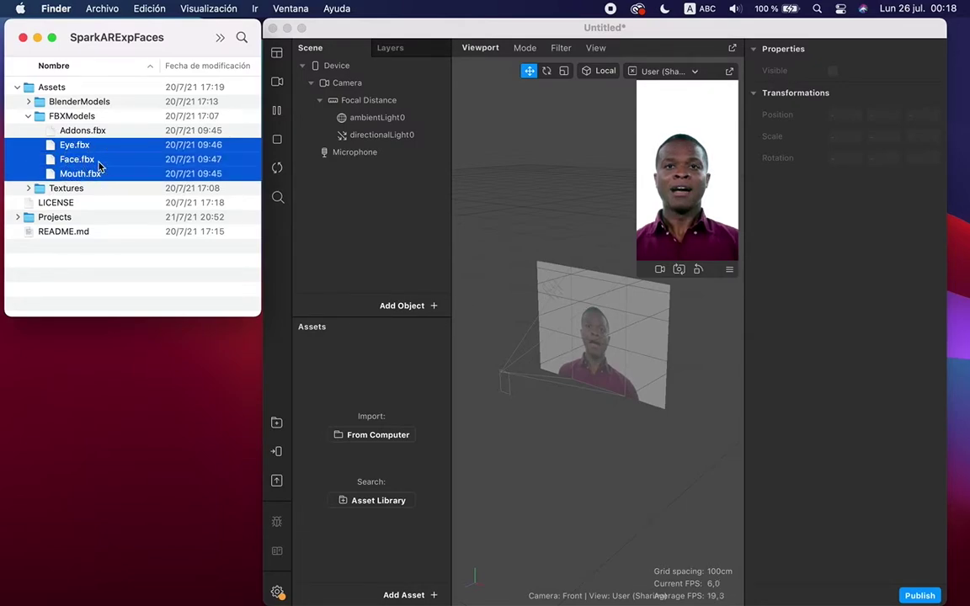
pyautogui.click(98, 163)
pyautogui.click(76, 172)
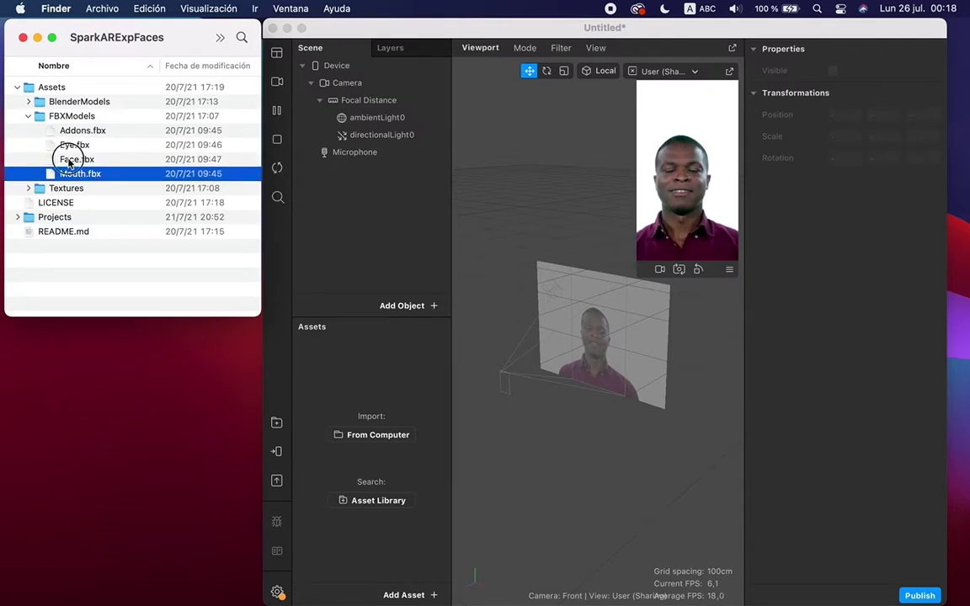
pyautogui.click(65, 161)
pyautogui.moveTo(66, 162); pyautogui.dragTo(360, 355)
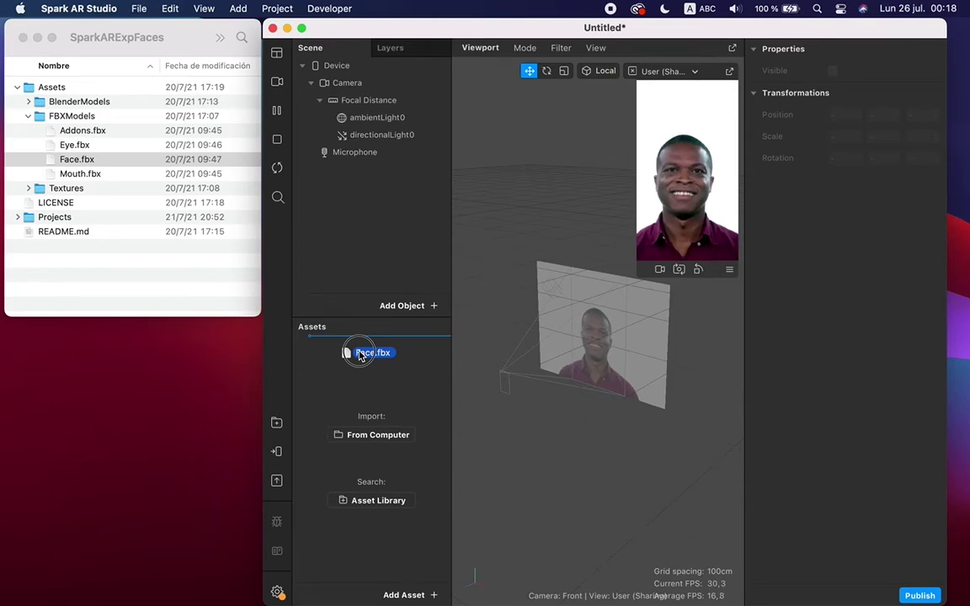
pyautogui.click(366, 411)
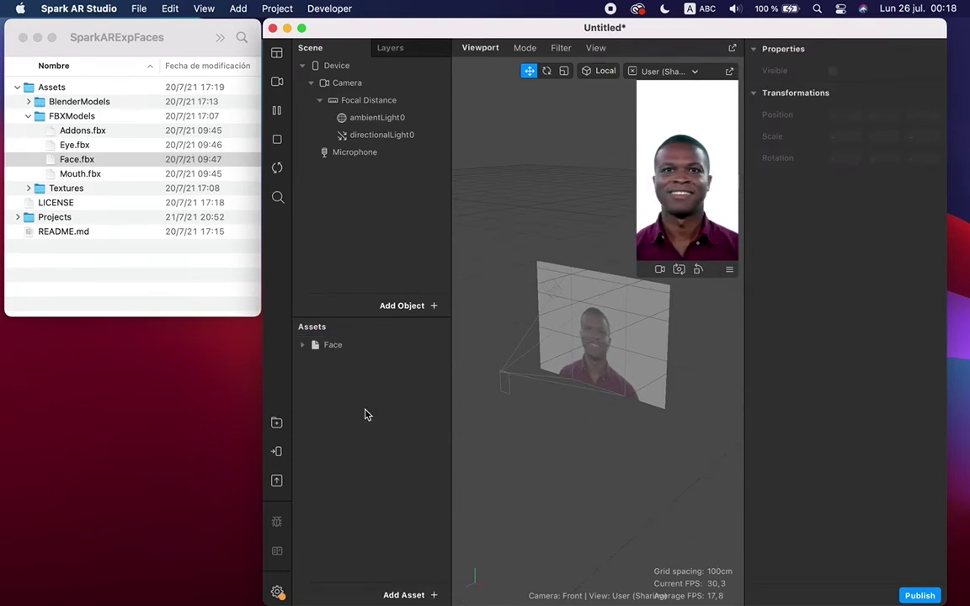
pyautogui.moveTo(66, 144); pyautogui.dragTo(370, 405)
pyautogui.moveTo(74, 174); pyautogui.dragTo(375, 455)
pyautogui.click(380, 465)
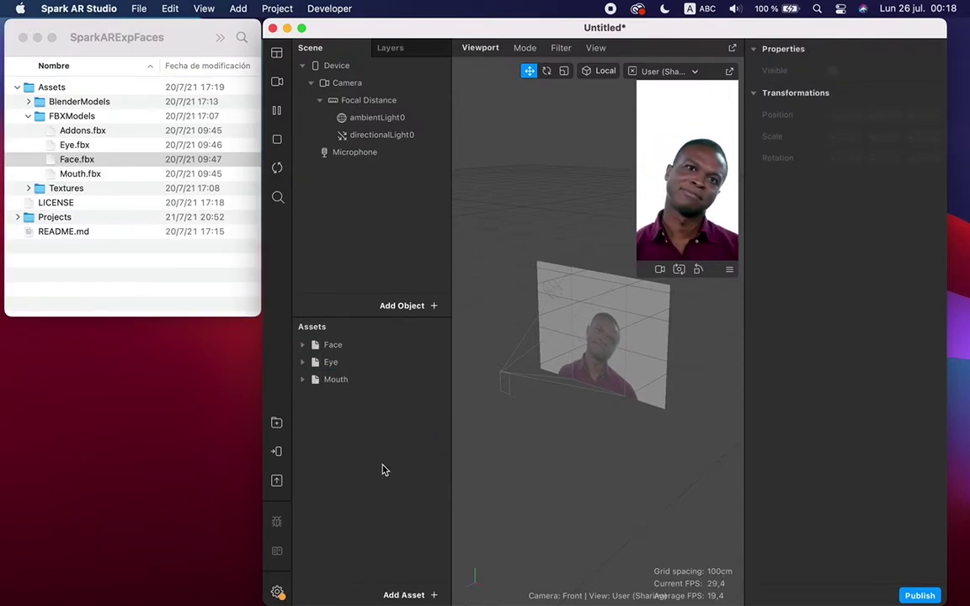
# Expand the imported Face asset and add a Face Tracker under Focal Distance in the scene
pyautogui.click(302, 345)
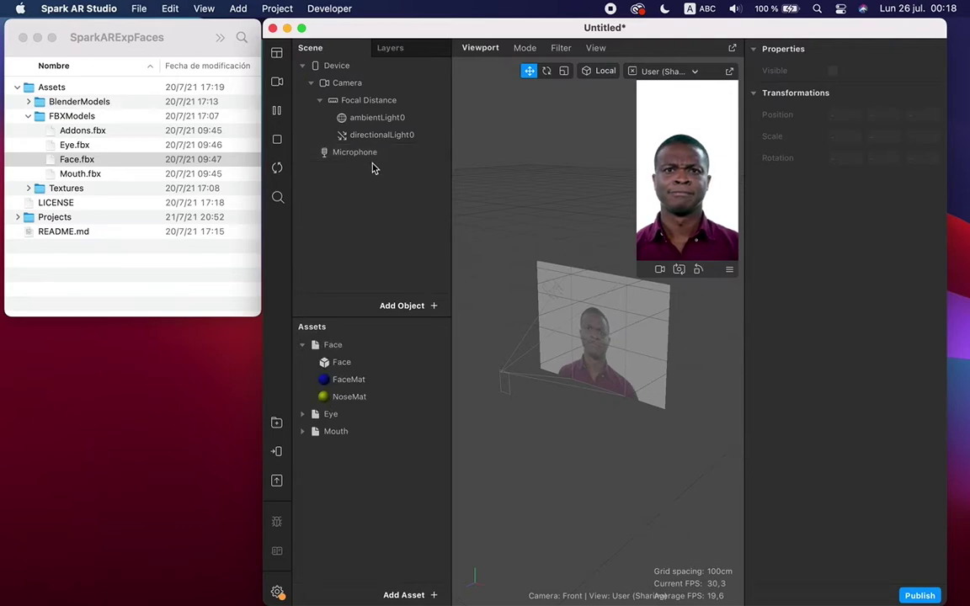
pyautogui.click(371, 103)
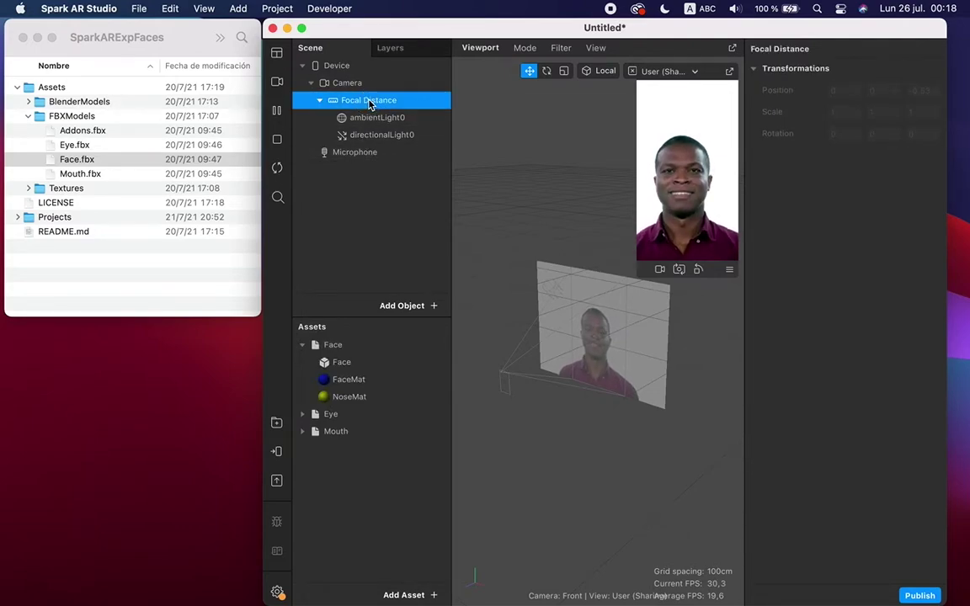
pyautogui.rightClick(369, 101)
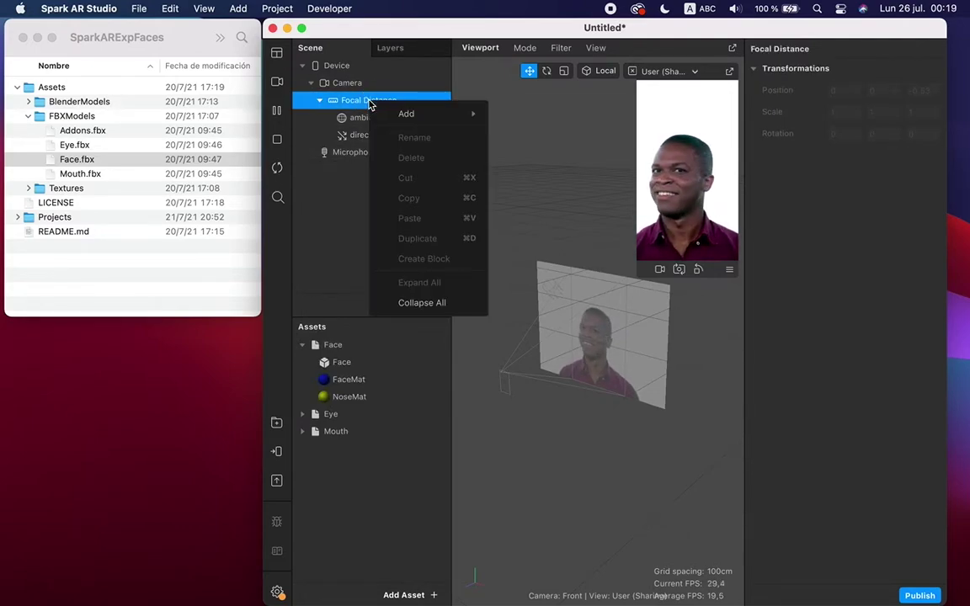
pyautogui.moveTo(379, 113)
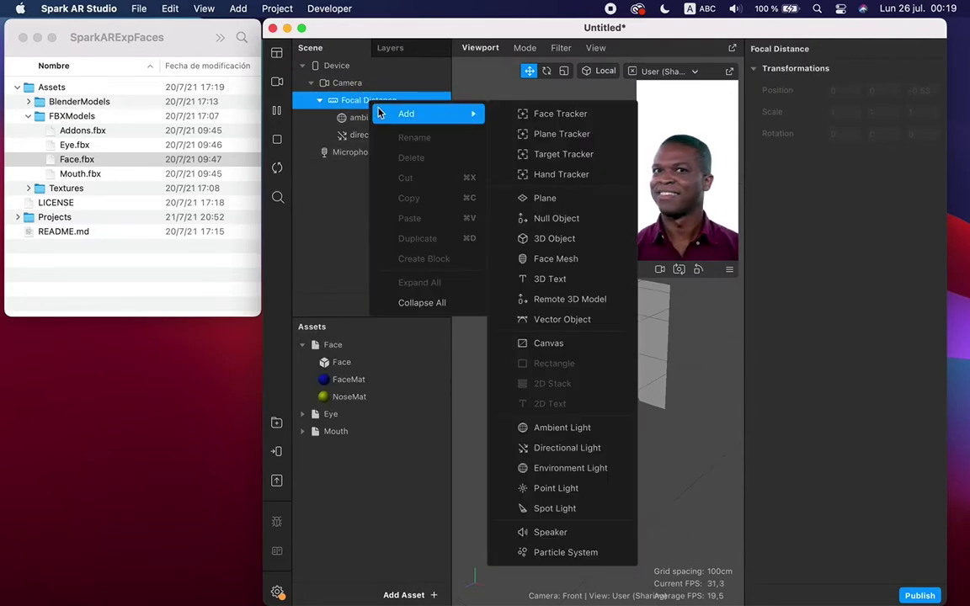
pyautogui.click(544, 114)
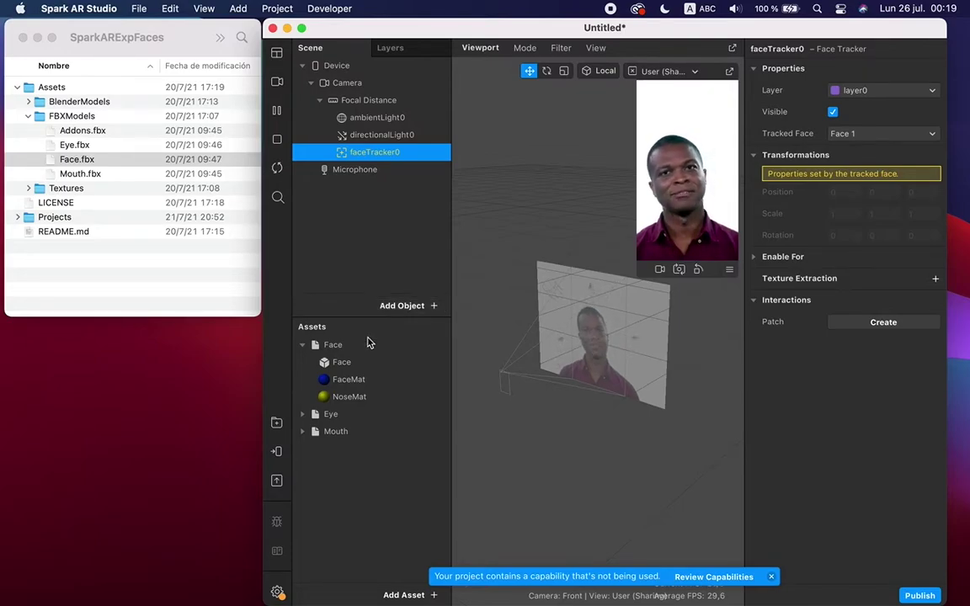
# Place the Face model as a child of the face tracker and enlarge the camera preview
pyautogui.click(326, 364)
pyautogui.moveTo(326, 363); pyautogui.dragTo(377, 154)
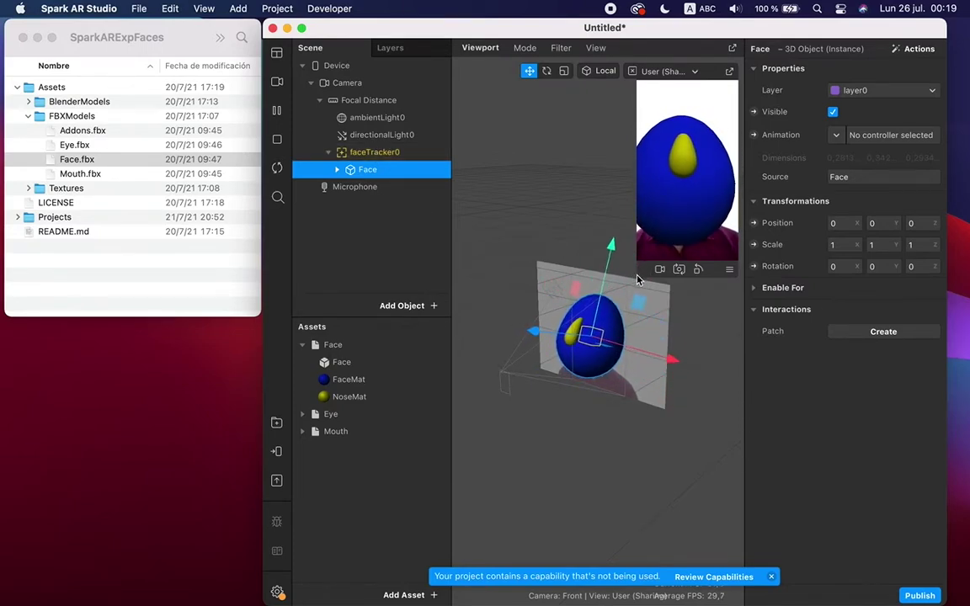
pyautogui.moveTo(636, 260); pyautogui.dragTo(609, 305)
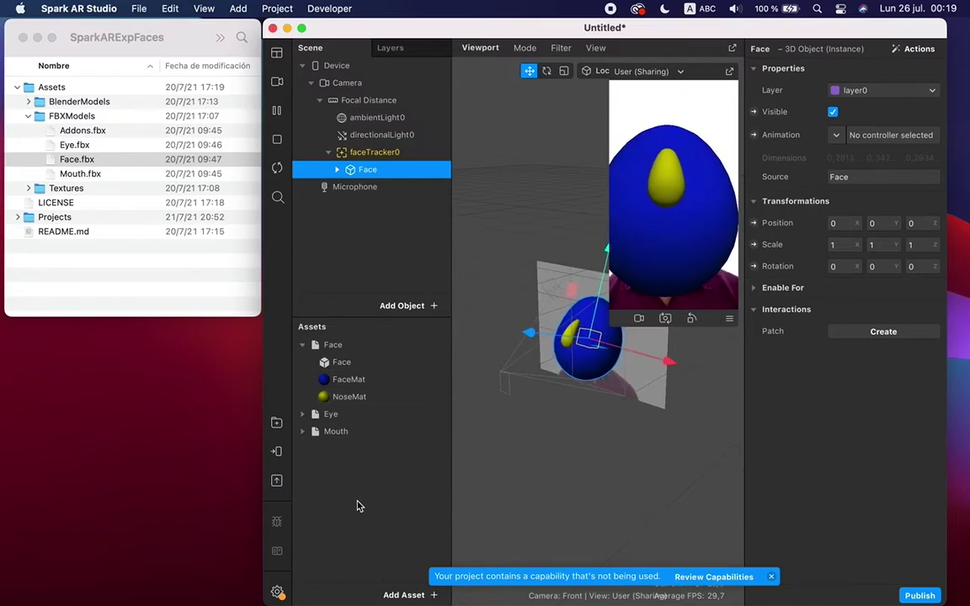
# Expand the Eye asset and place two instances of its Eye model under the face tracker
pyautogui.click(303, 413)
pyautogui.moveTo(334, 433); pyautogui.dragTo(373, 155)
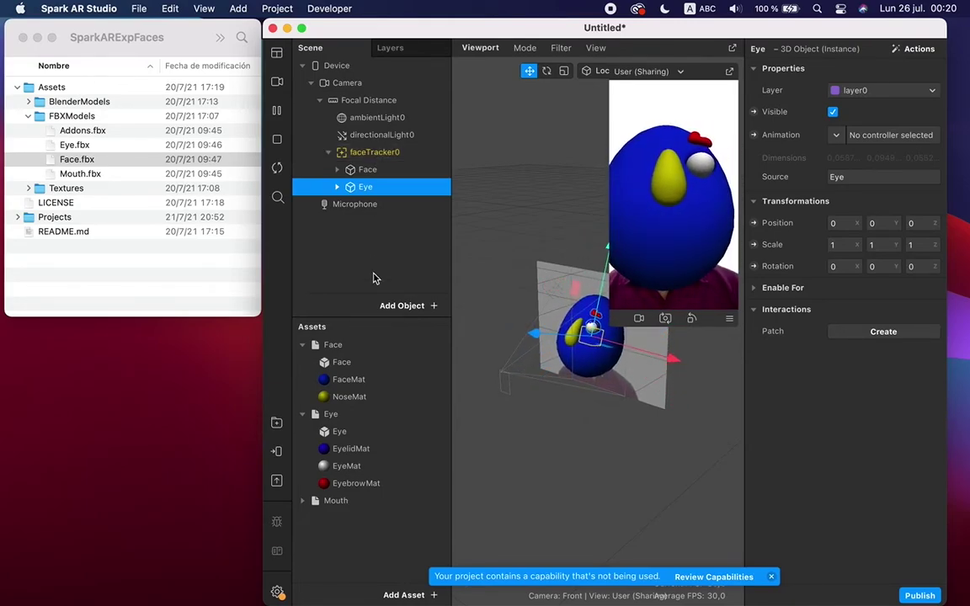
pyautogui.moveTo(327, 438); pyautogui.dragTo(376, 153)
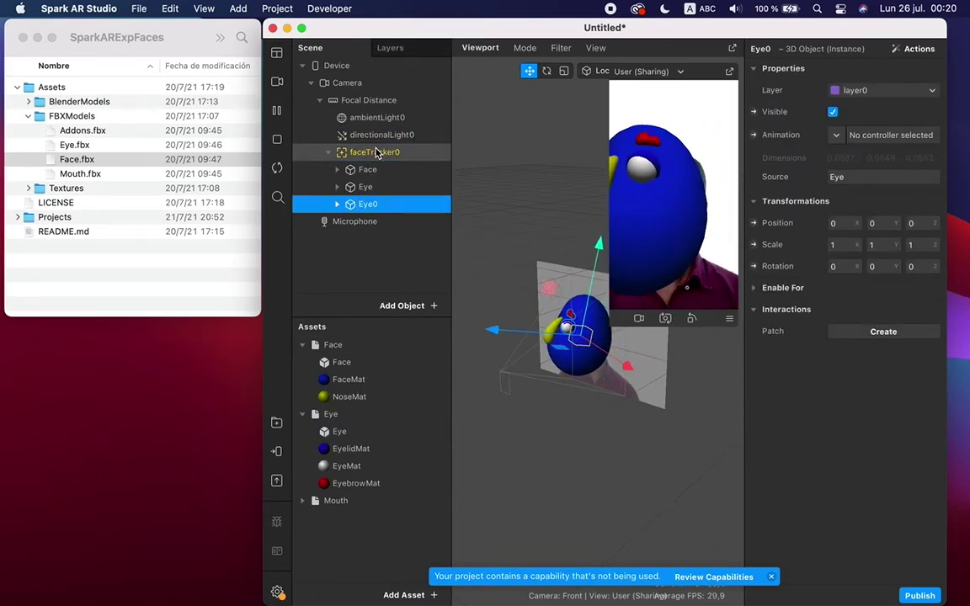
# Shift the second eye's LeftEyeLid, LeftEye and LeftEyebrow meshes to the opposite side of the face with an X position of about -0.05
pyautogui.click(338, 205)
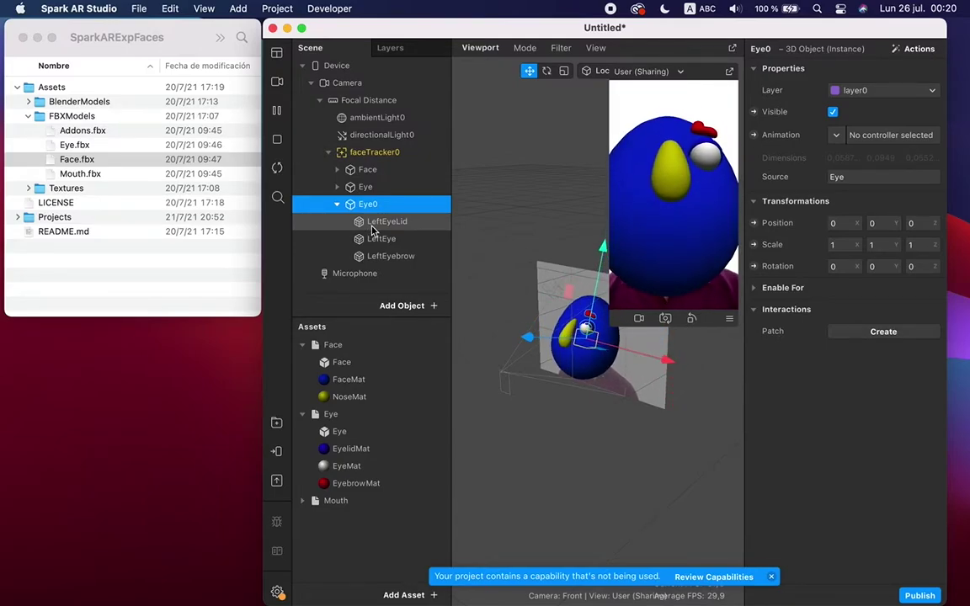
pyautogui.click(375, 225)
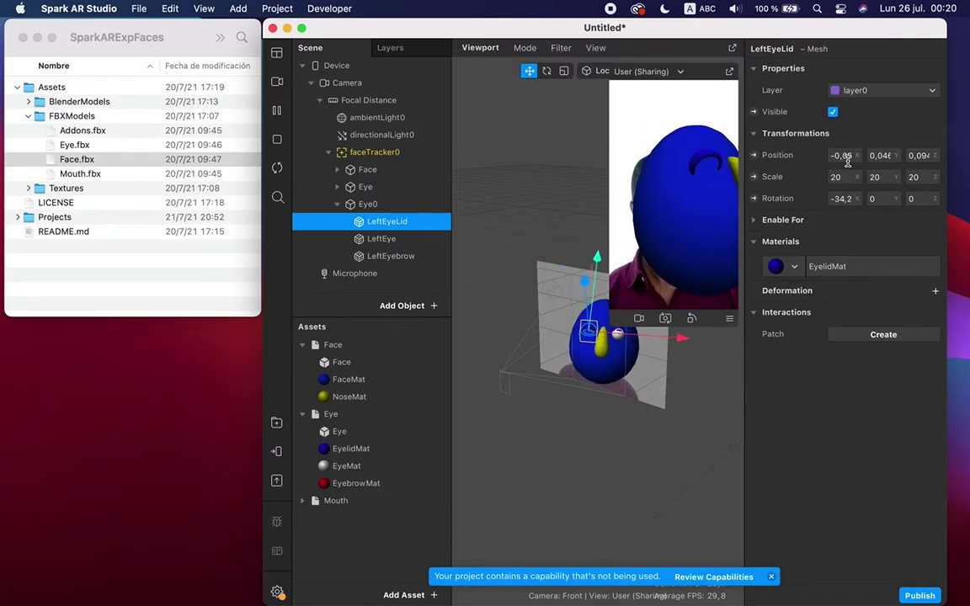
pyautogui.click(392, 240)
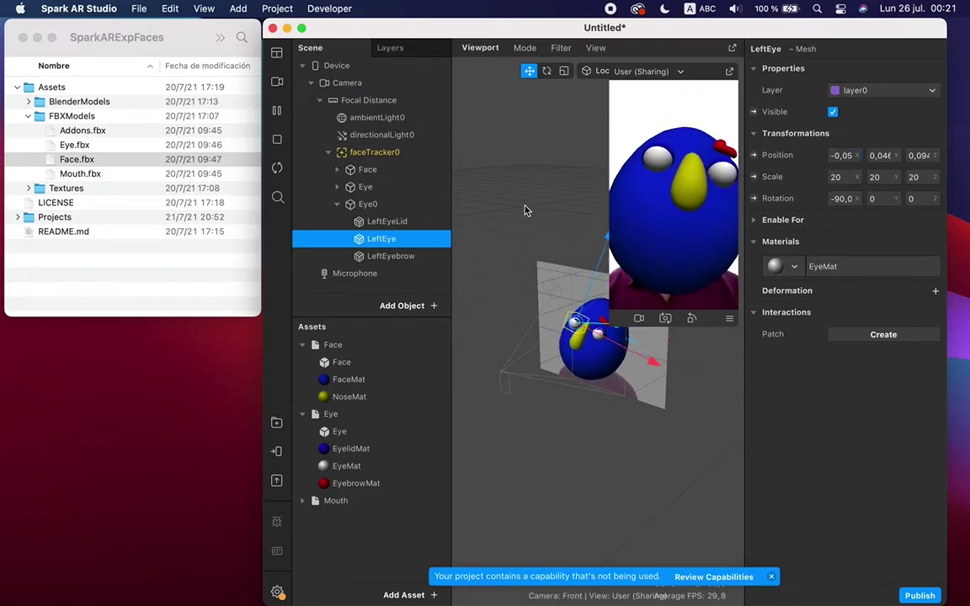
pyautogui.click(390, 257)
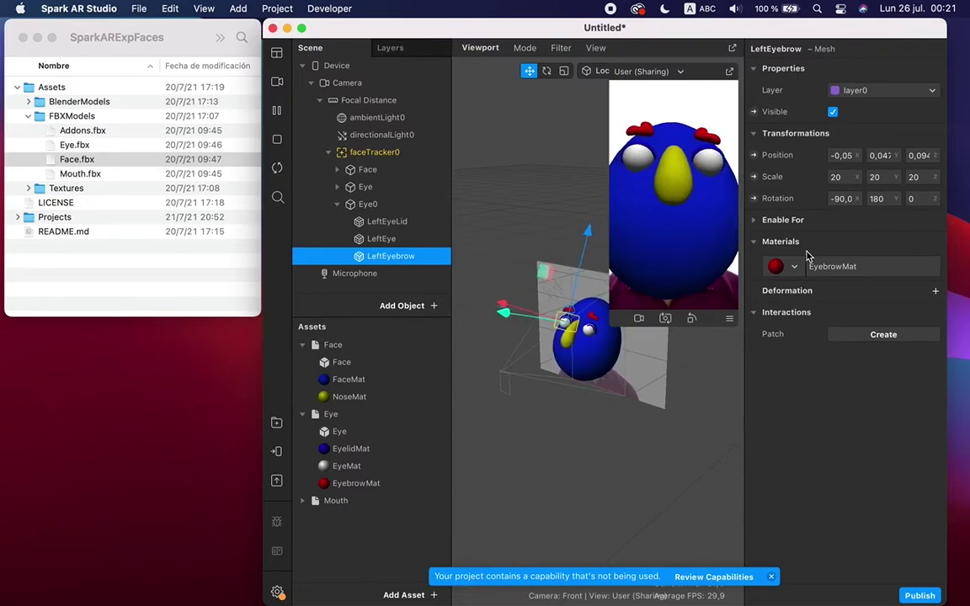
pyautogui.click(336, 206)
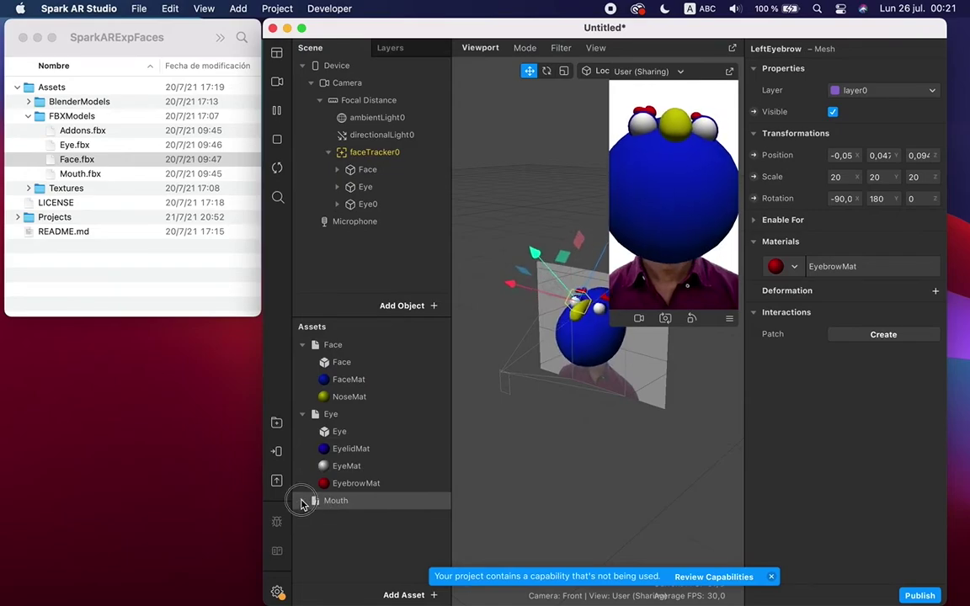
# Expand the Mouth asset, place its Mouth model under the face tracker, and maximize the project window
pyautogui.click(304, 501)
pyautogui.click(337, 518)
pyautogui.moveTo(337, 518); pyautogui.dragTo(371, 152)
pyautogui.doubleClick(510, 28)
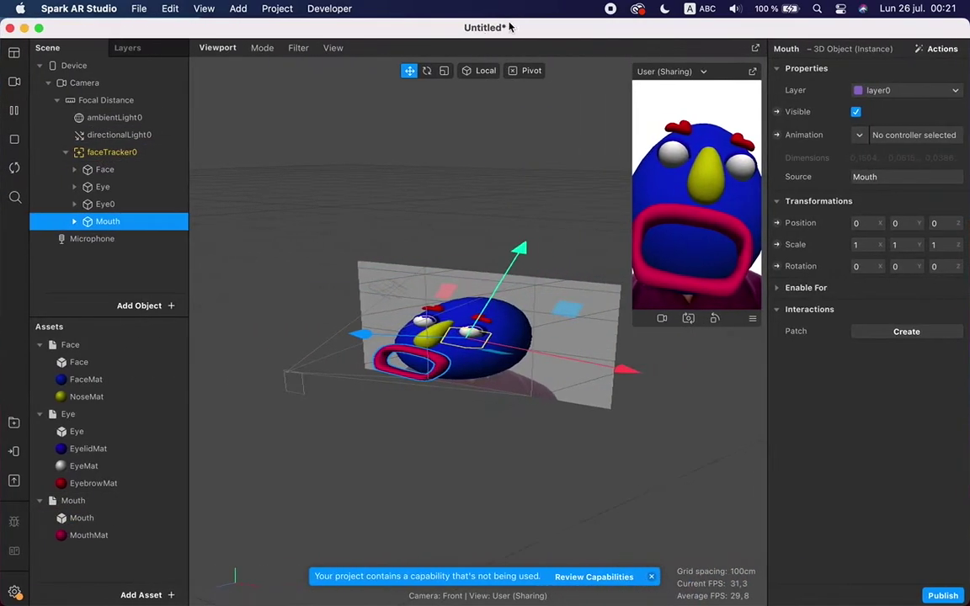
# Set the Open, Kiss, Sad, Smile and Expand deformations of the mesh inside the Mouth object to 0%
pyautogui.click(74, 222)
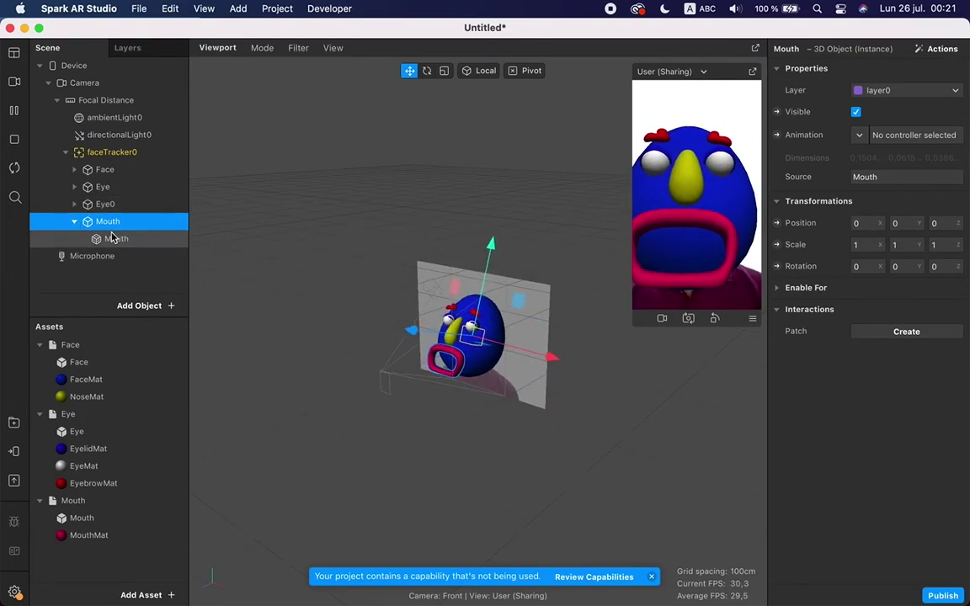
pyautogui.click(112, 239)
pyautogui.click(108, 224)
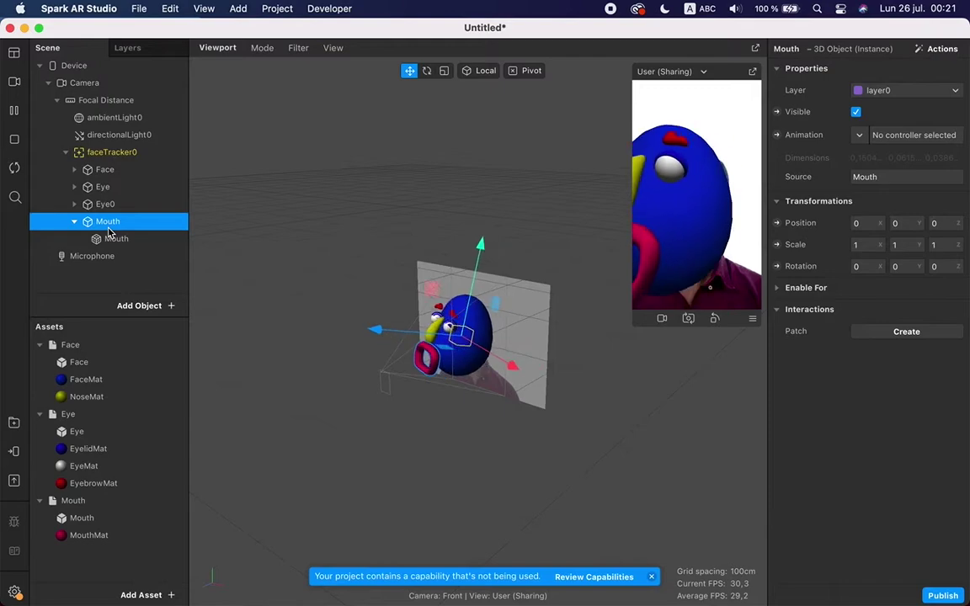
pyautogui.click(112, 238)
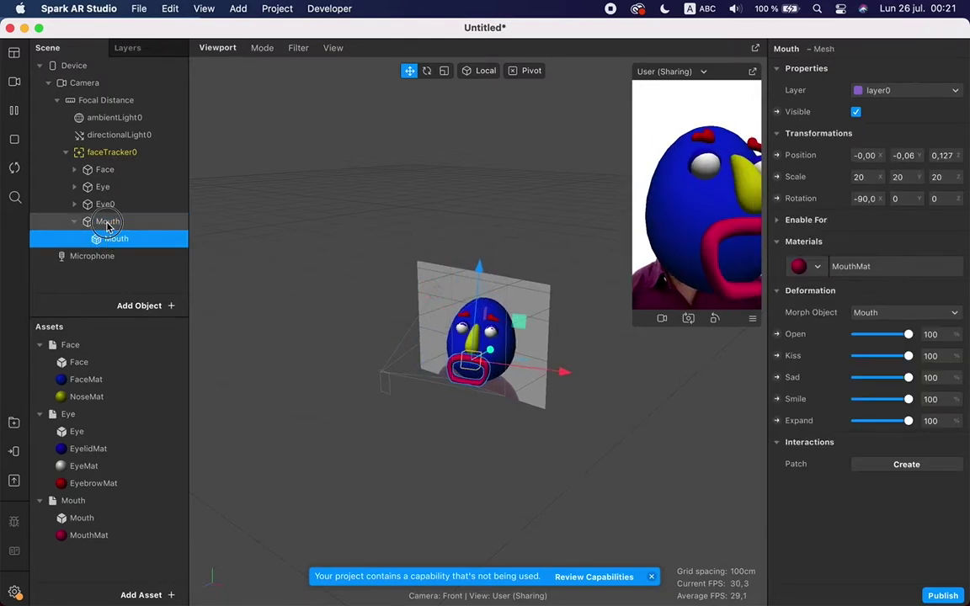
pyautogui.click(108, 223)
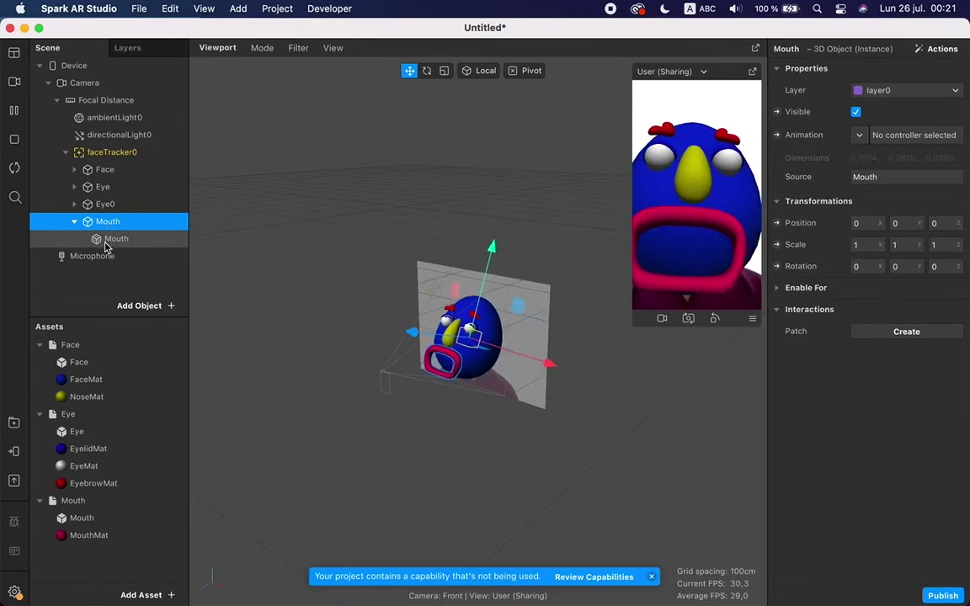
pyautogui.click(107, 241)
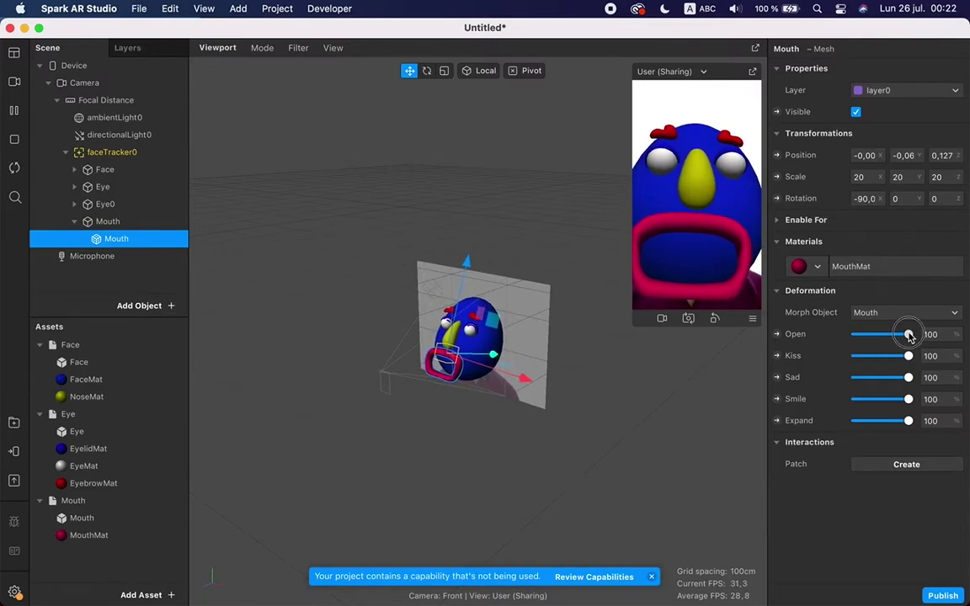
pyautogui.moveTo(909, 334); pyautogui.dragTo(762, 330)
pyautogui.moveTo(908, 356); pyautogui.dragTo(852, 357)
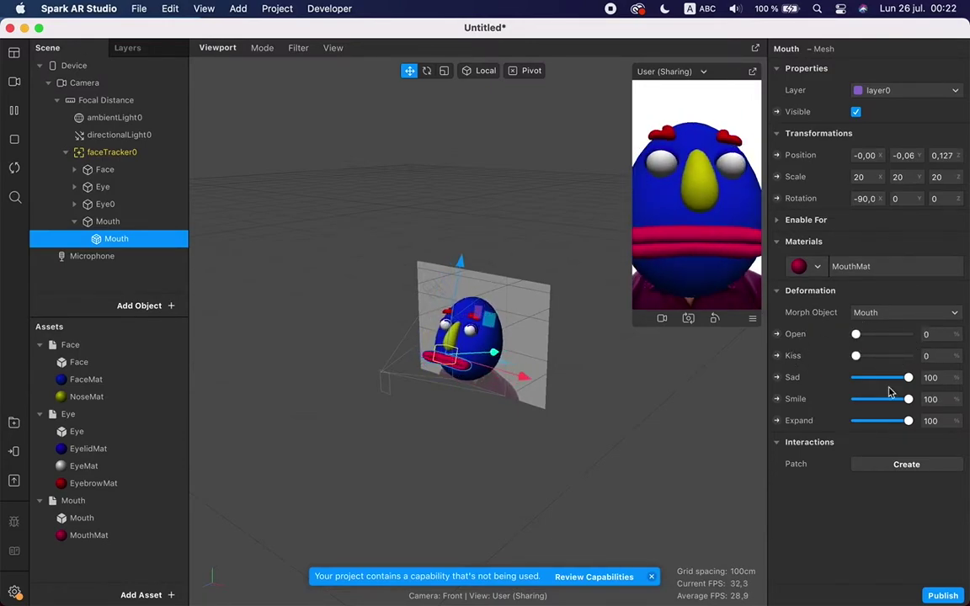
pyautogui.moveTo(908, 377); pyautogui.dragTo(825, 375)
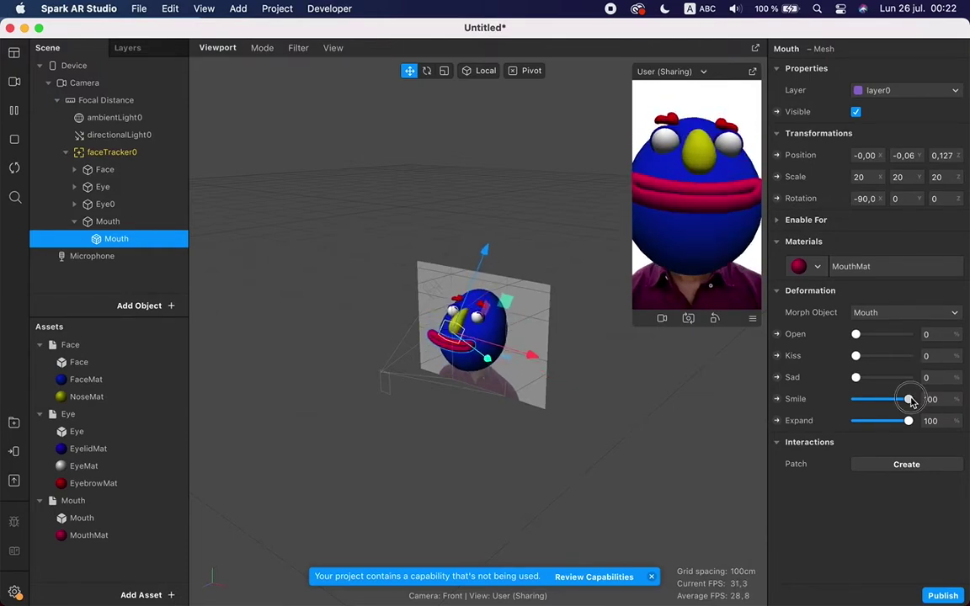
pyautogui.moveTo(909, 400); pyautogui.dragTo(830, 402)
pyautogui.moveTo(908, 421); pyautogui.dragTo(808, 425)
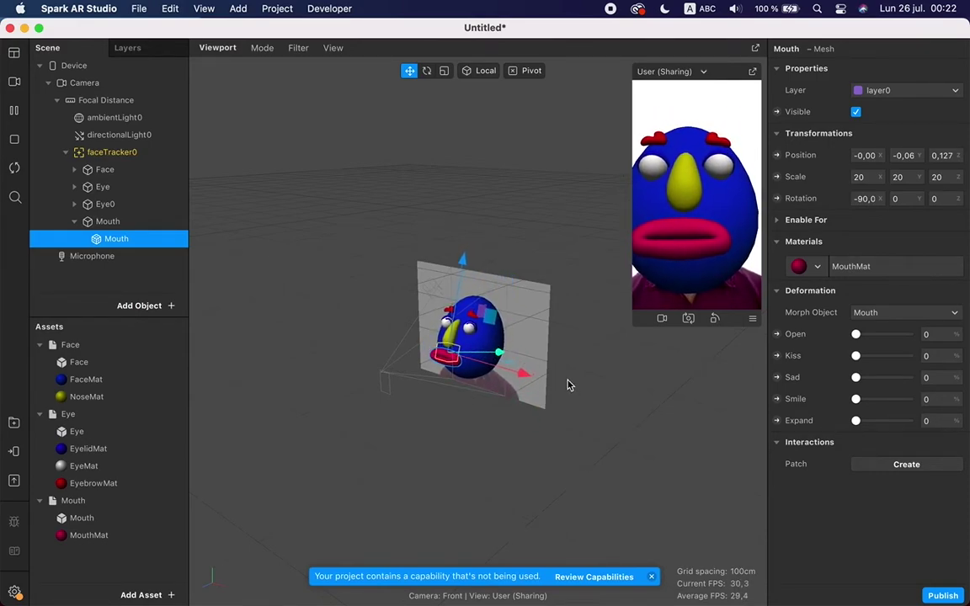
pyautogui.moveTo(857, 357); pyautogui.dragTo(840, 422)
pyautogui.moveTo(855, 355)
pyautogui.mouseDown()
pyautogui.moveTo(922, 374)
pyautogui.moveTo(852, 360)
pyautogui.mouseUp()
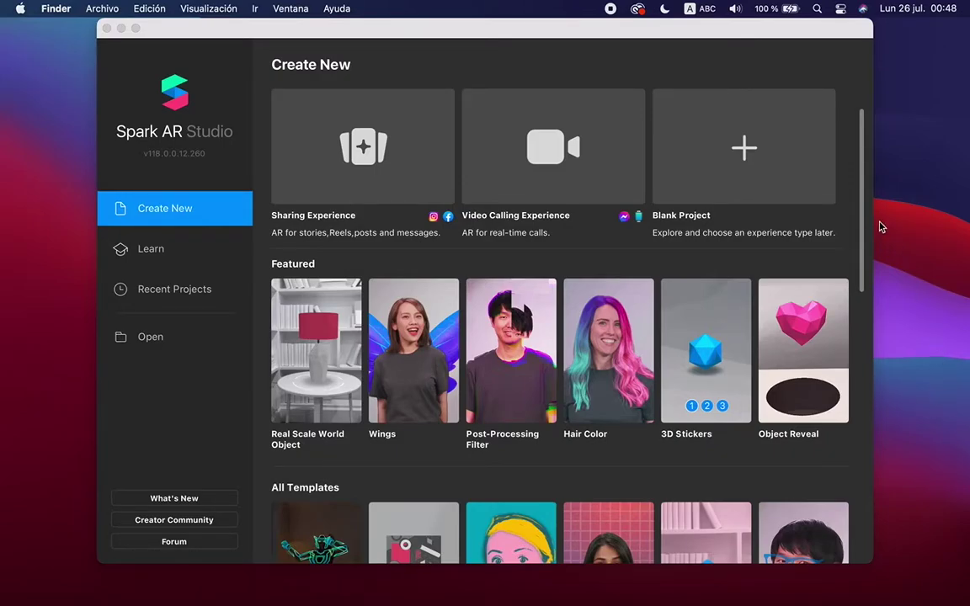
# Open BaseProject.arprojpkg from the Projects folder, maximize its window, and enlarge the camera preview
pyautogui.click(149, 337)
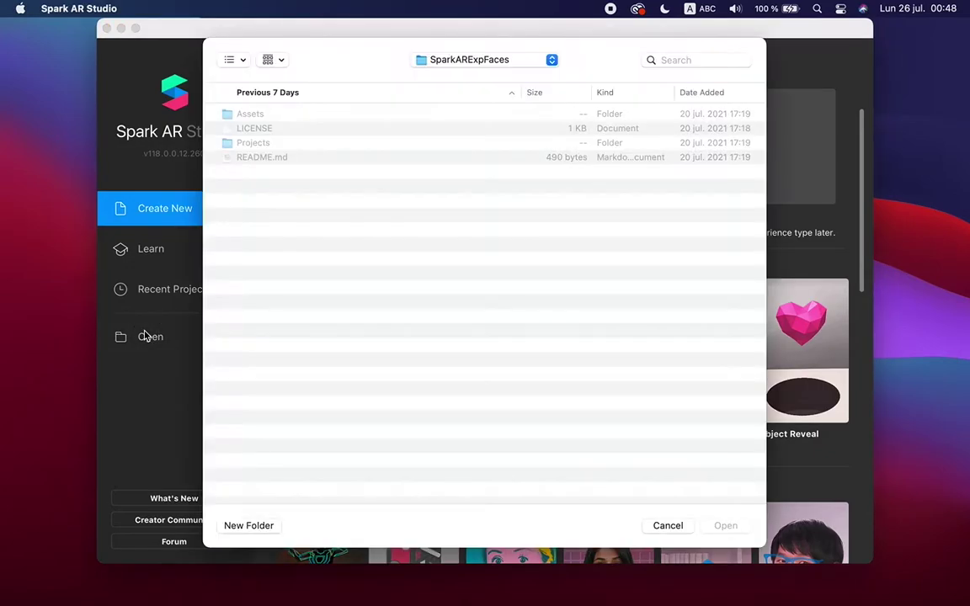
pyautogui.doubleClick(253, 144)
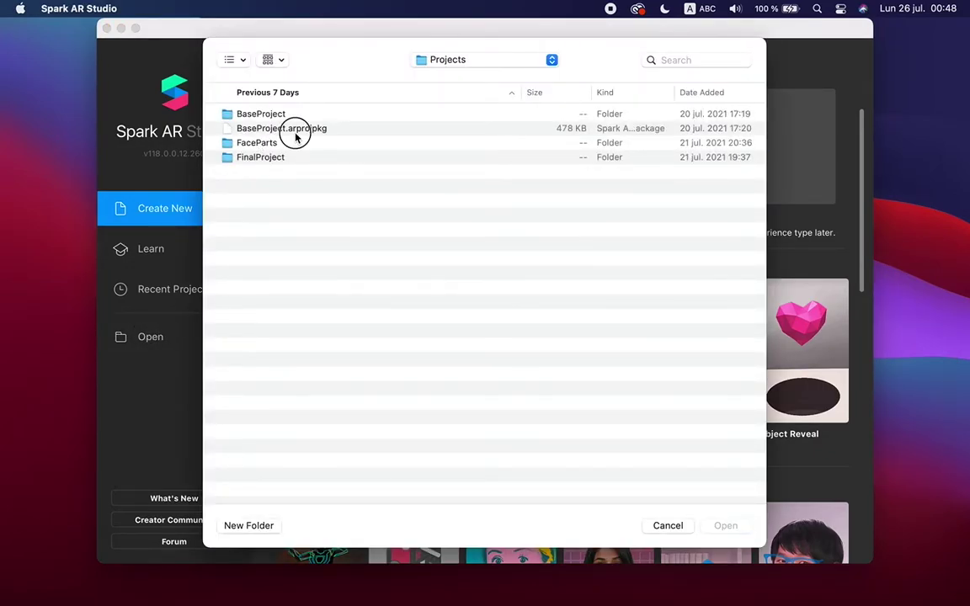
pyautogui.click(295, 135)
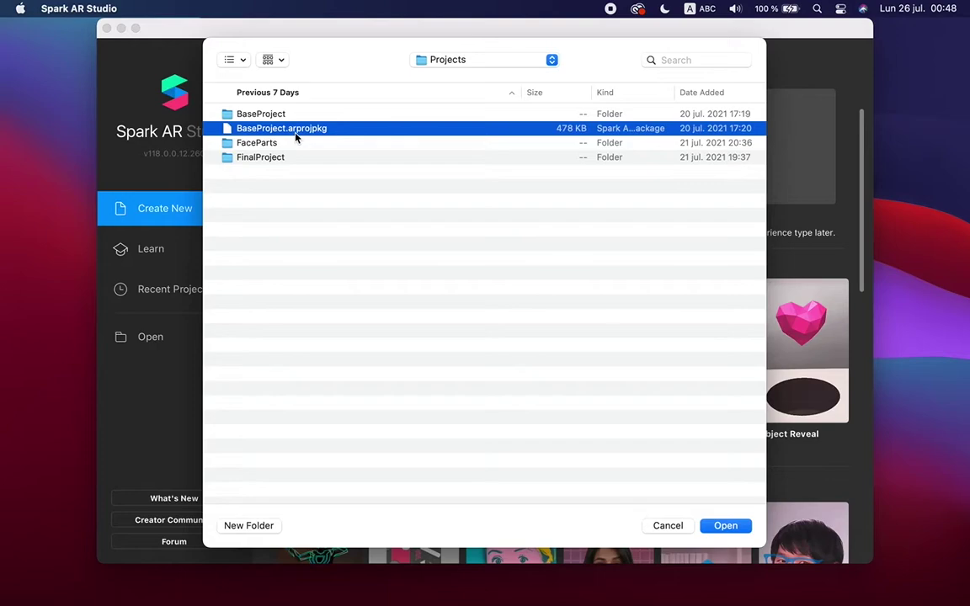
pyautogui.click(729, 526)
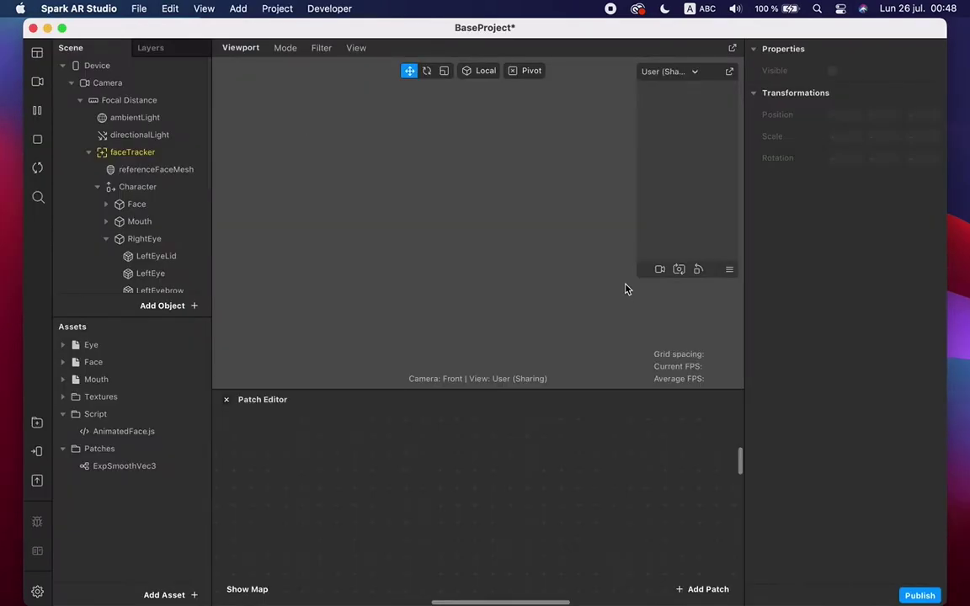
pyautogui.doubleClick(607, 34)
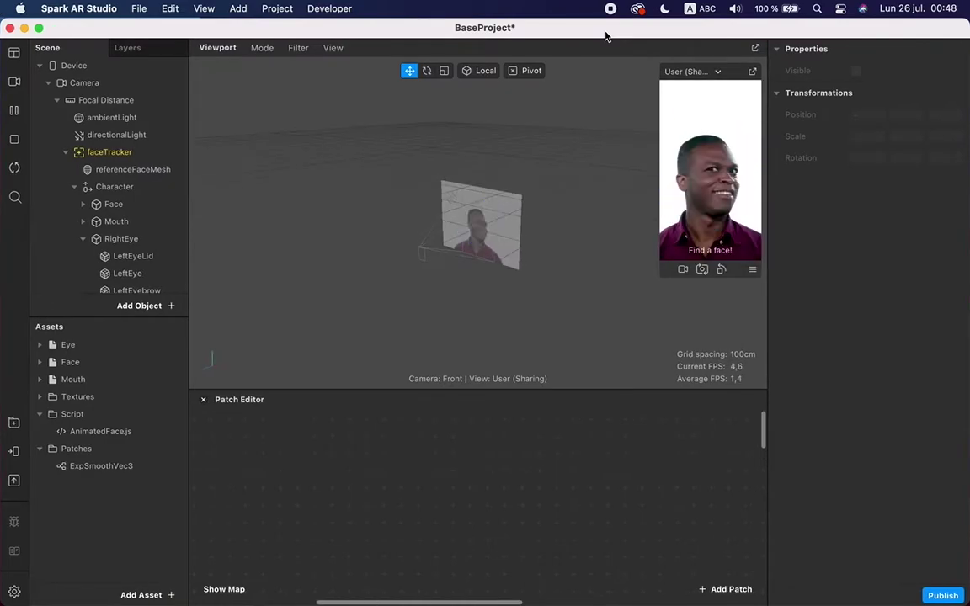
pyautogui.moveTo(664, 276); pyautogui.dragTo(615, 386)
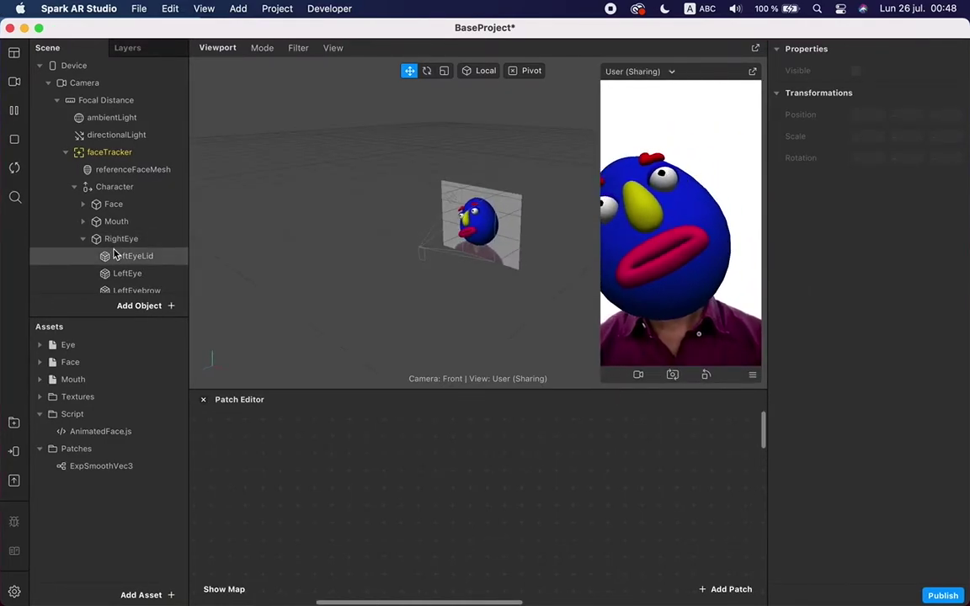
# Review the scene objects, the AnimatedFace.js script variables and the ExpSmoothVec3 patch asset, and enlarge the Patch Editor
pyautogui.scroll(-1, 105, 255)
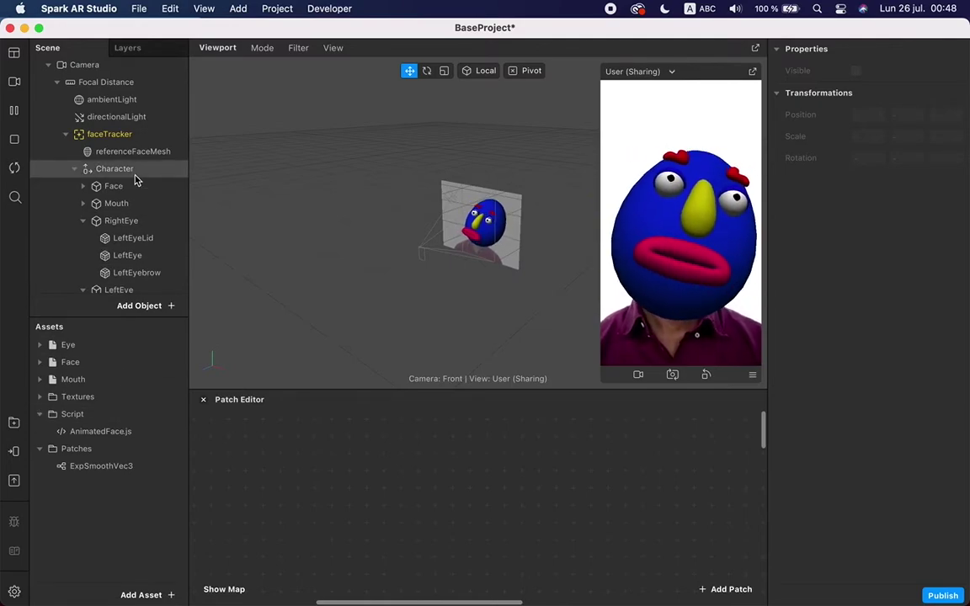
pyautogui.scroll(-5, 134, 180)
pyautogui.click(112, 434)
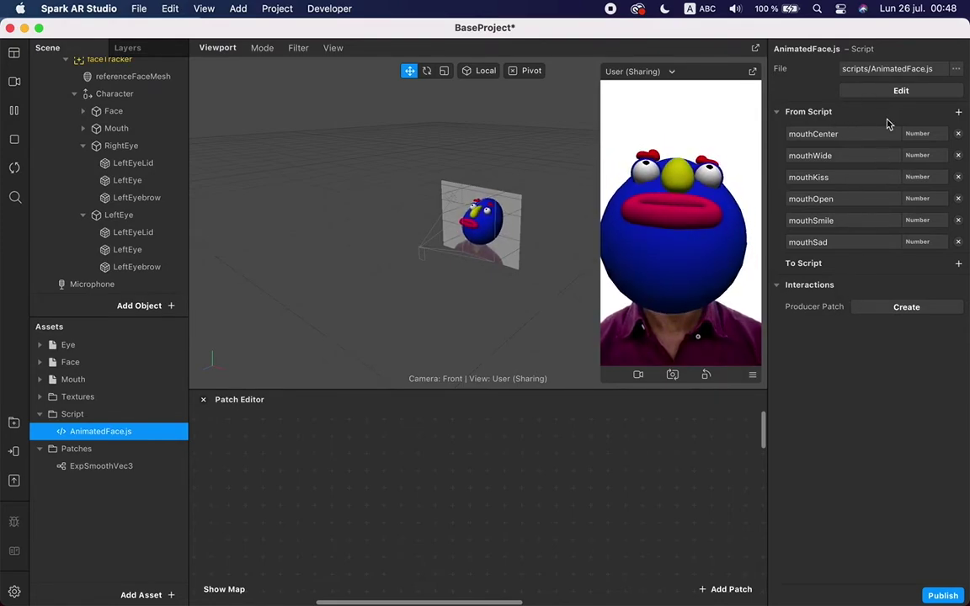
pyautogui.click(99, 472)
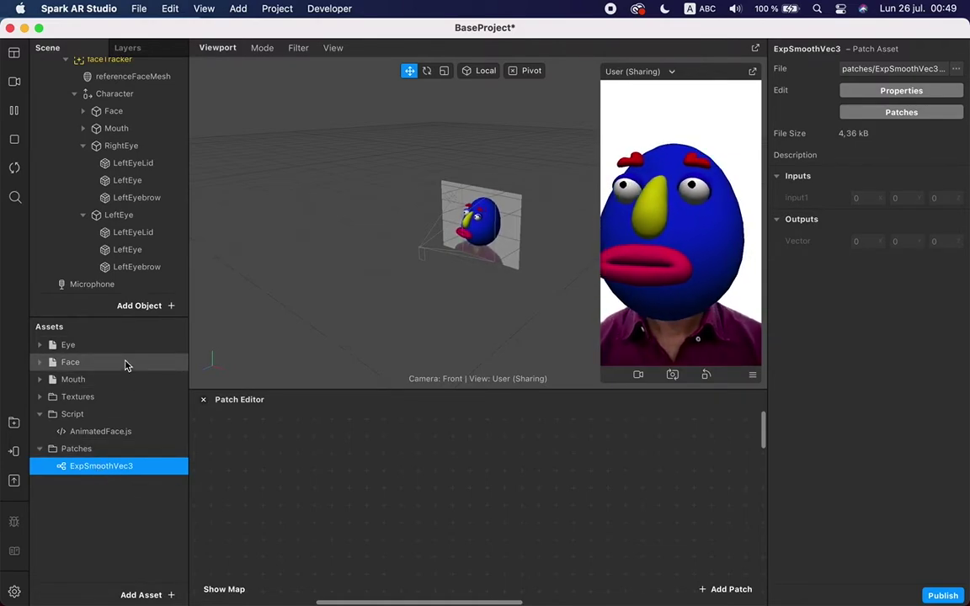
pyautogui.moveTo(362, 387); pyautogui.dragTo(366, 328)
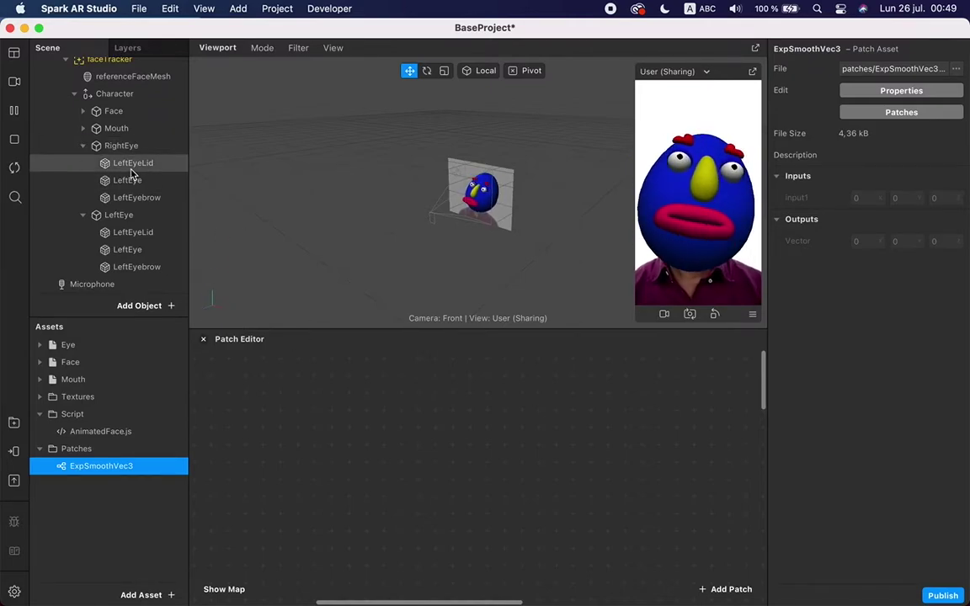
# Add the face tracker's patches to the Patch Editor directly from the scene object, and delete them again
pyautogui.click(114, 64)
pyautogui.scroll(1, 116, 67)
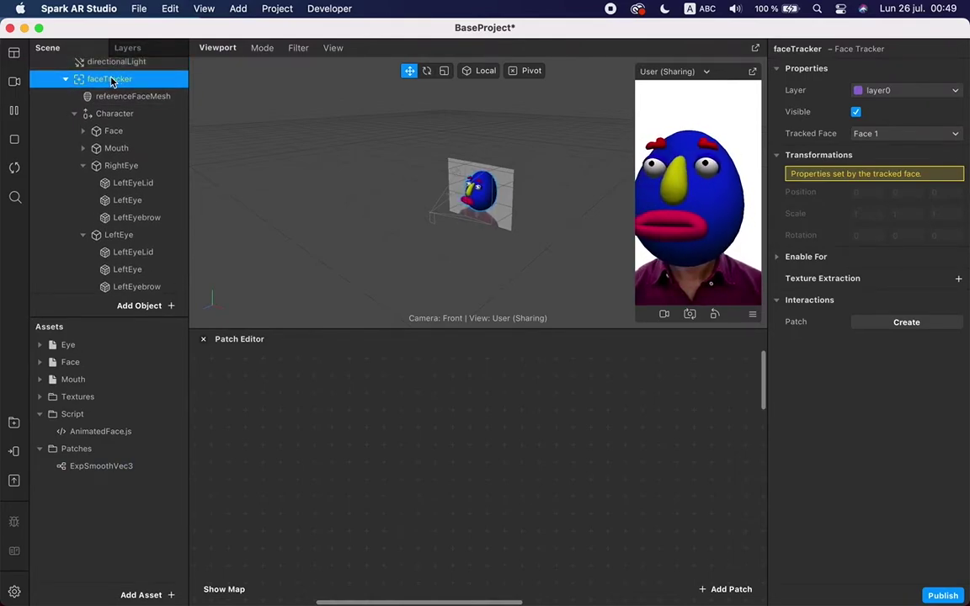
pyautogui.scroll(3, 400, 433)
pyautogui.scroll(-2, 400, 432)
pyautogui.hscroll(3, 400, 433)
pyautogui.scroll(3, 400, 433)
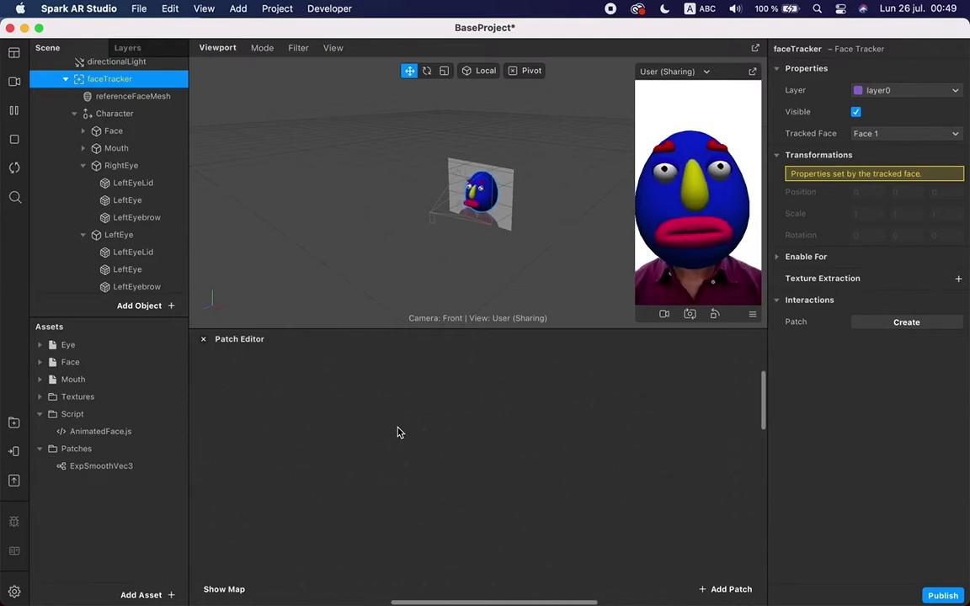
pyautogui.scroll(-3, 400, 433)
pyautogui.scroll(3, 400, 433)
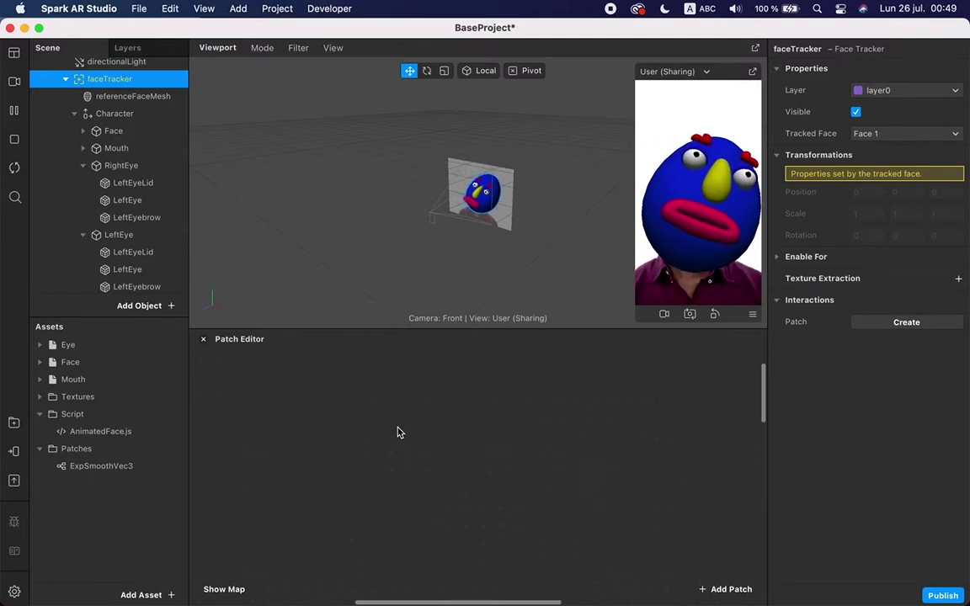
pyautogui.scroll(-3, 400, 433)
pyautogui.hscroll(-3, 400, 433)
pyautogui.scroll(3, 400, 433)
pyautogui.scroll(-2, 400, 433)
pyautogui.hscroll(-3, 400, 433)
pyautogui.moveTo(110, 78); pyautogui.dragTo(350, 422)
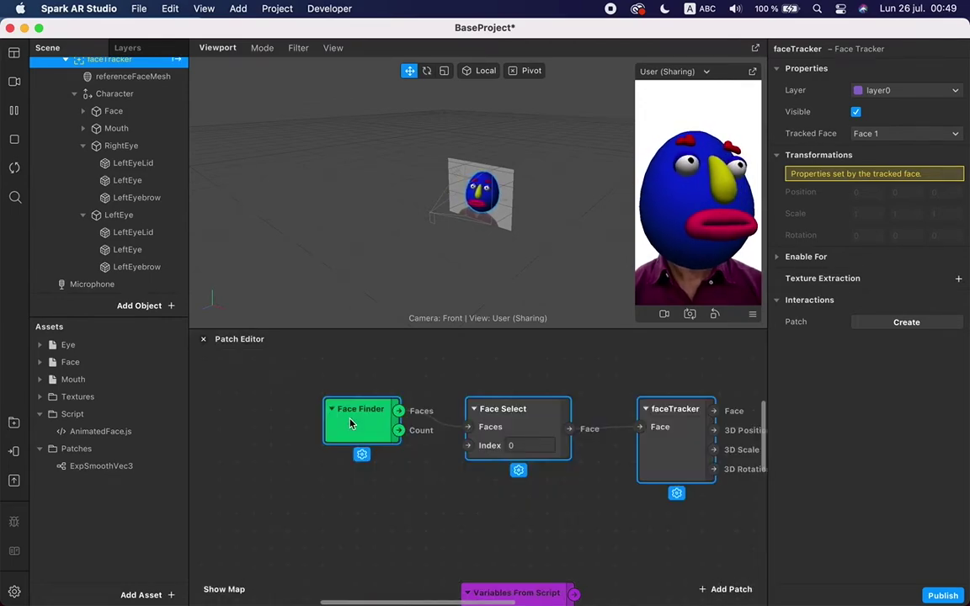
pyautogui.moveTo(698, 417); pyautogui.dragTo(407, 426)
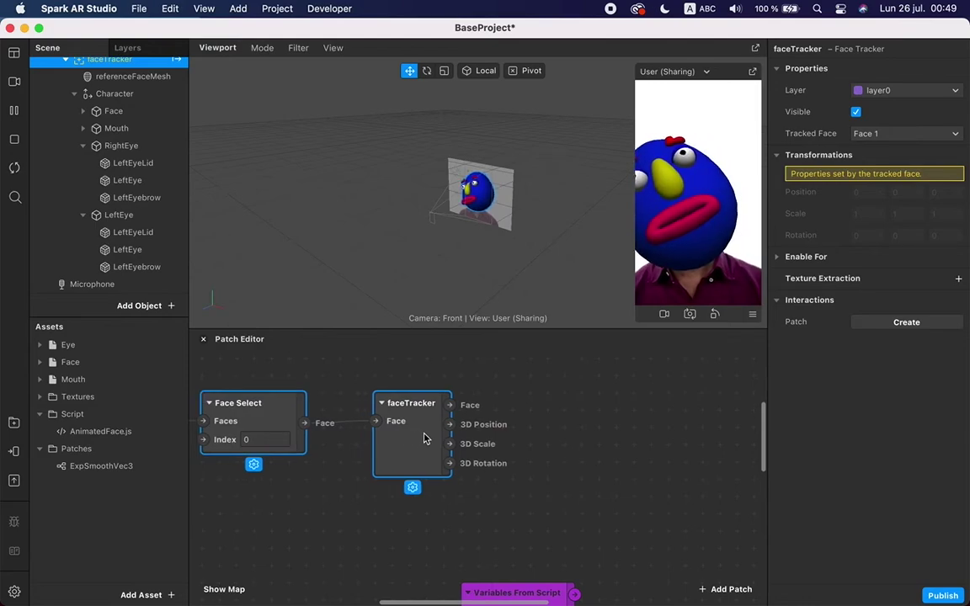
pyautogui.press('BackSpace')
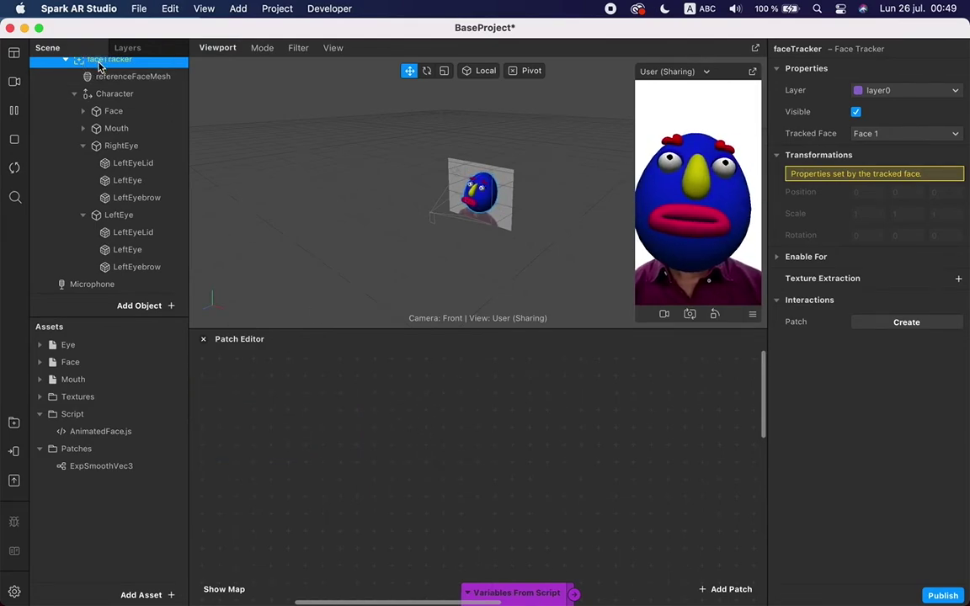
# Create a Producer Patch for the face tracker from its interaction options
pyautogui.scroll(1, 187, 134)
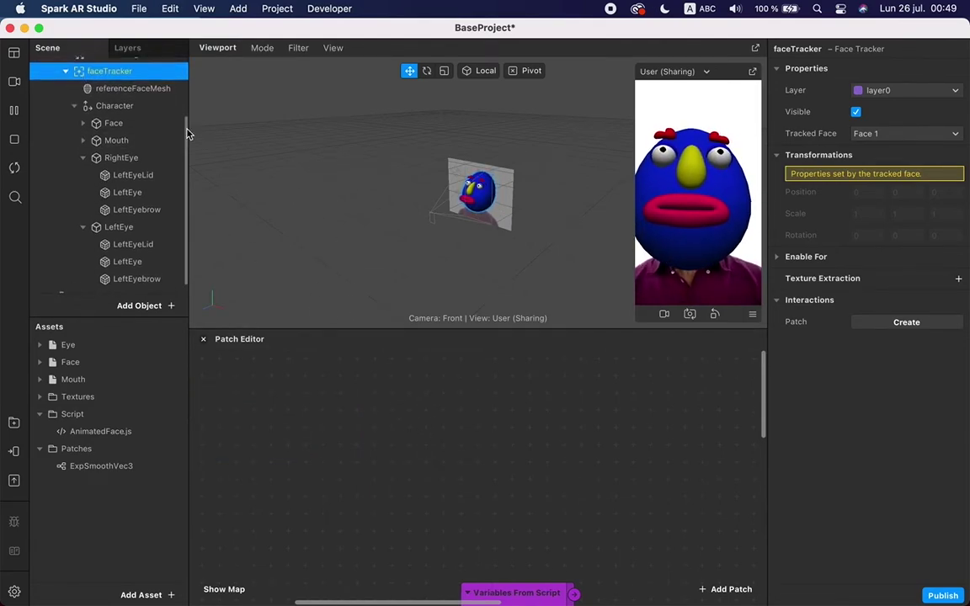
pyautogui.click(886, 328)
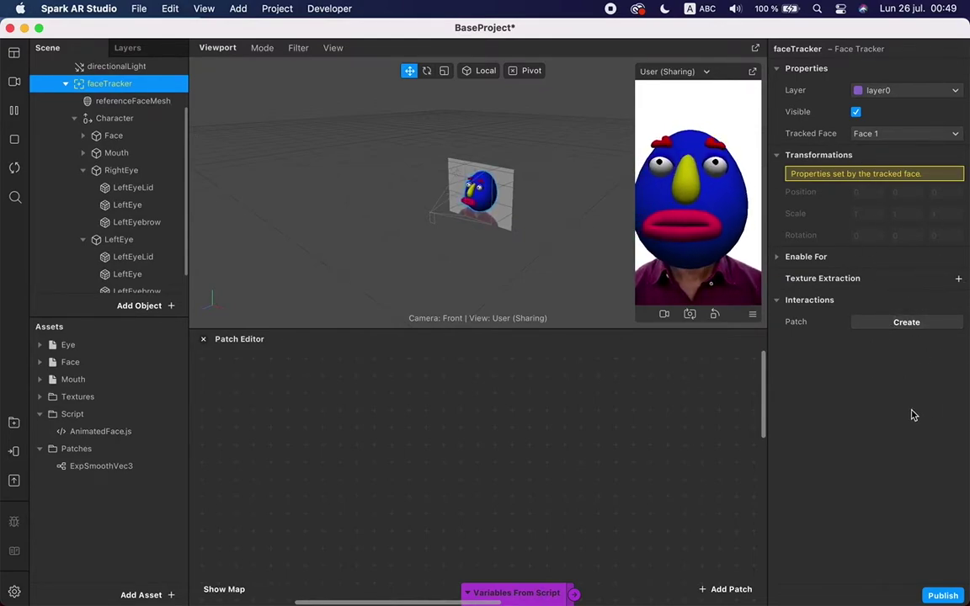
pyautogui.click(902, 327)
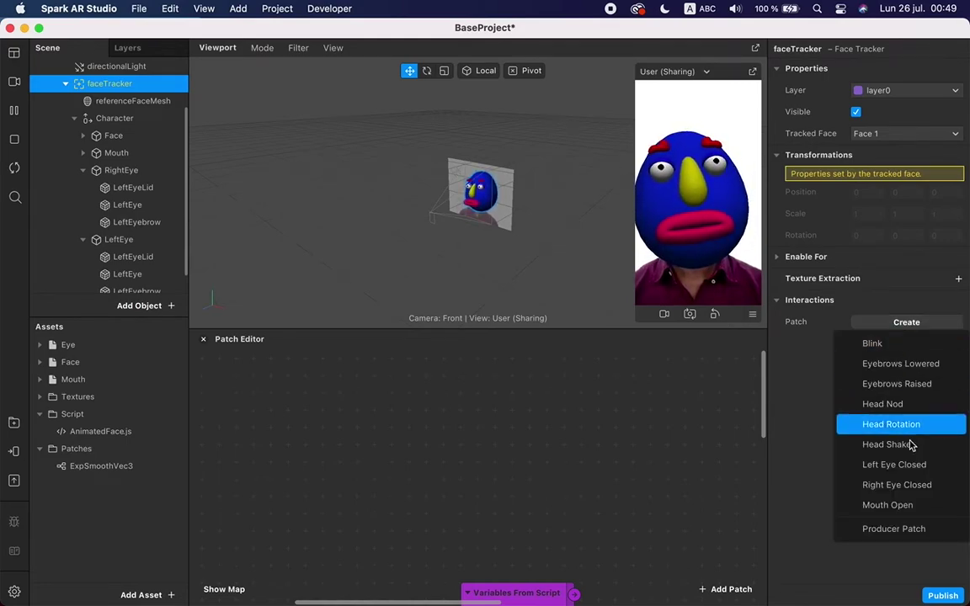
pyautogui.click(893, 529)
pyautogui.moveTo(640, 498); pyautogui.dragTo(210, 445)
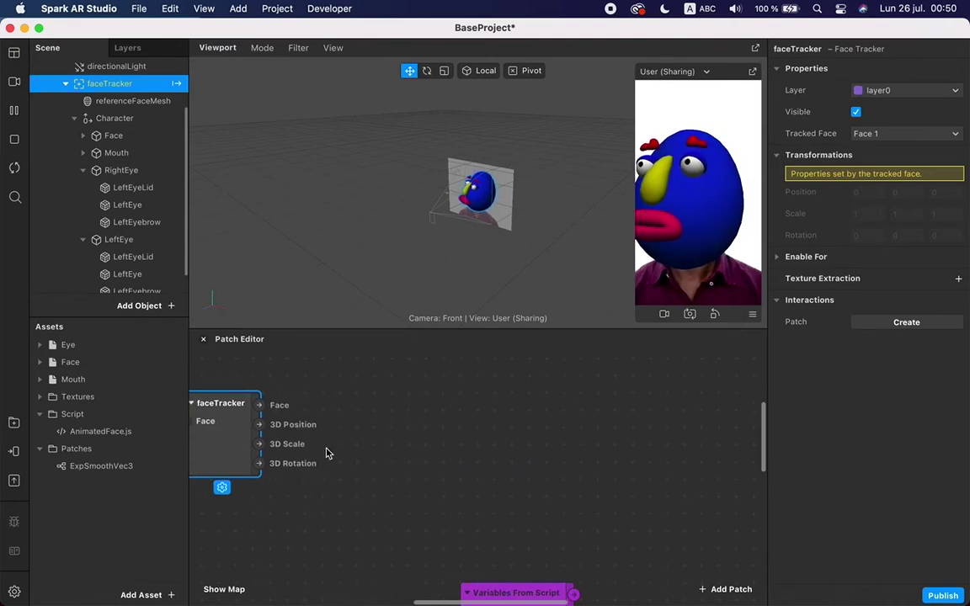
# Add an Eyeball patch fed by the face tracker's Face output and place it beside the tracker patch
pyautogui.scroll(2, 360, 455)
pyautogui.hscroll(-4, 359, 454)
pyautogui.hscroll(4, 360, 454)
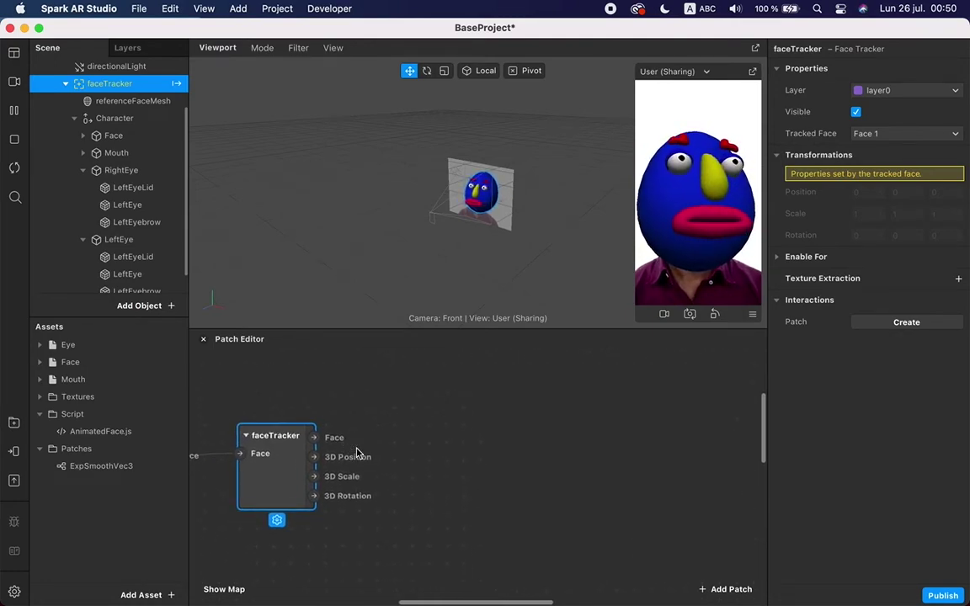
pyautogui.hscroll(2, 357, 454)
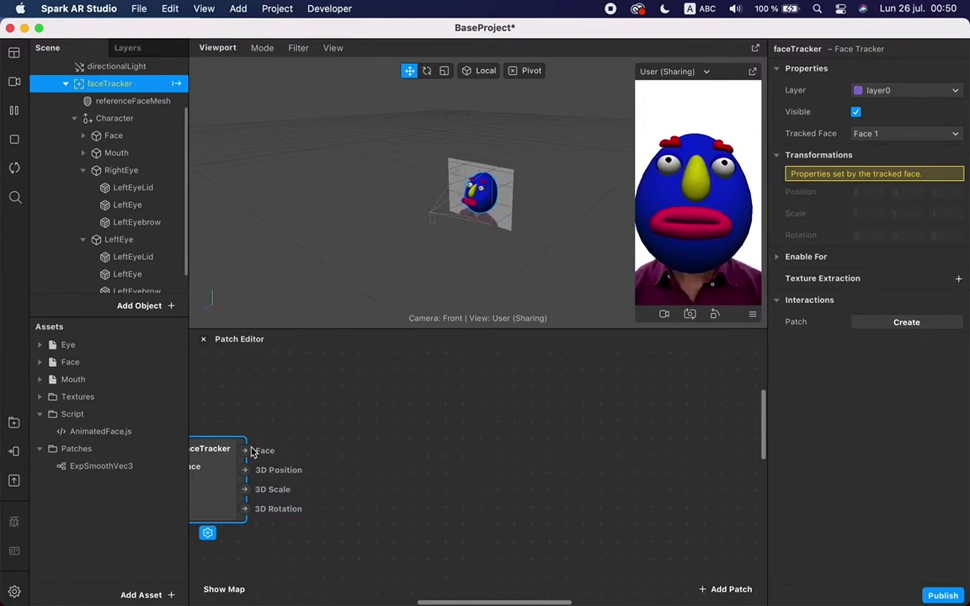
pyautogui.scroll(3, 246, 445)
pyautogui.hscroll(1, 246, 445)
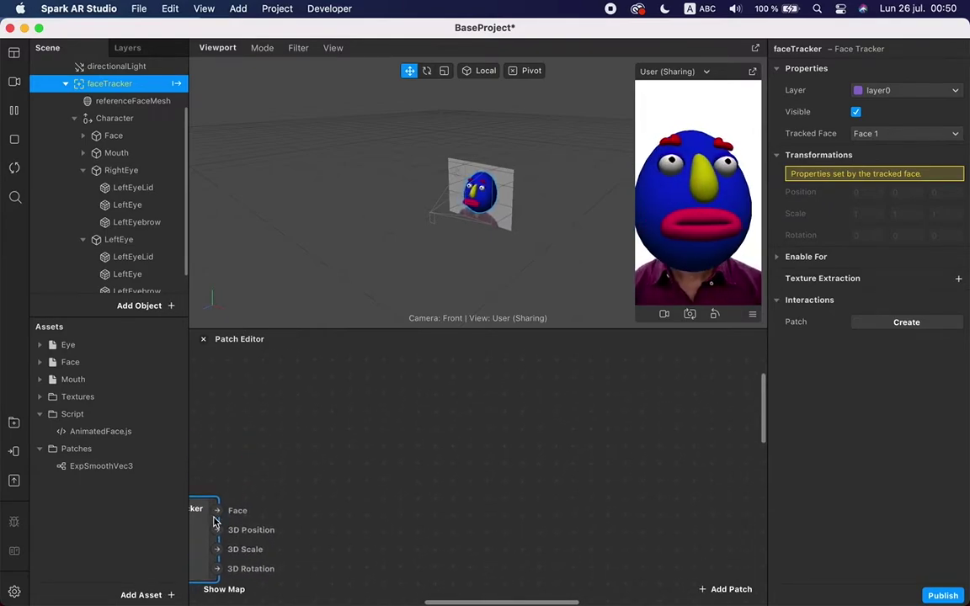
pyautogui.moveTo(216, 510); pyautogui.dragTo(331, 414)
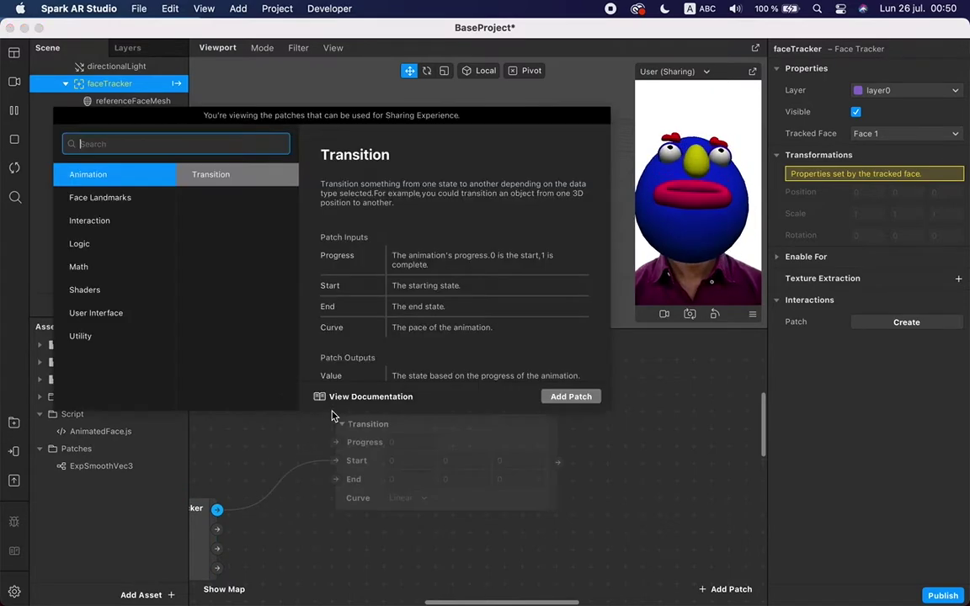
pyautogui.write('ey')
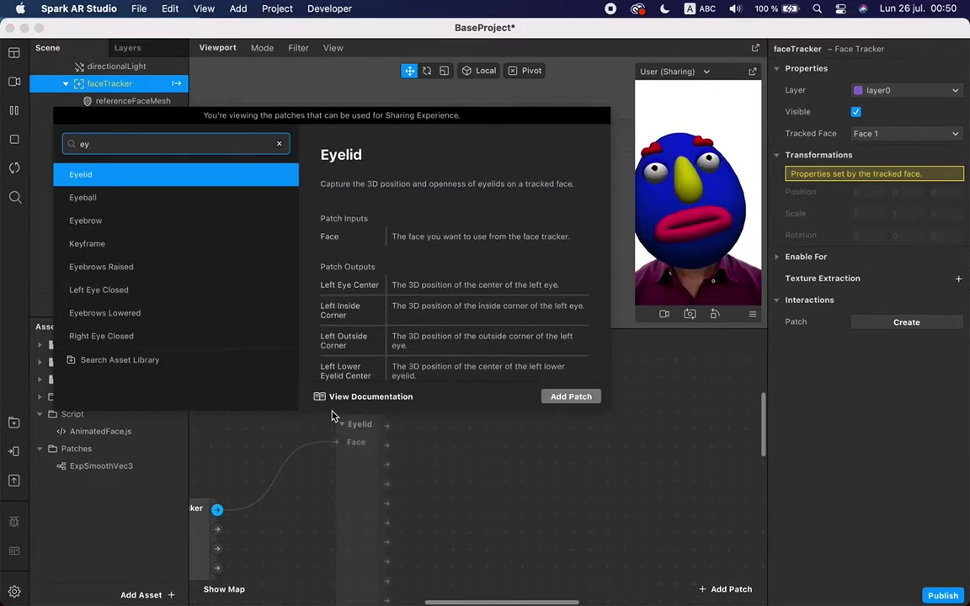
pyautogui.press('Down')
pyautogui.press('Return')
pyautogui.moveTo(364, 476); pyautogui.dragTo(291, 424)
pyautogui.click(540, 411)
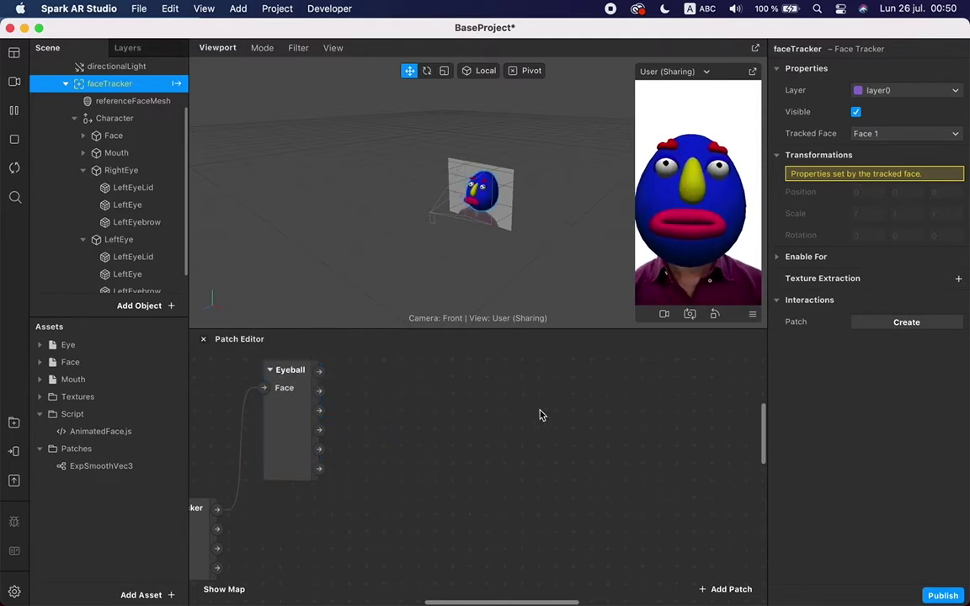
# Inspect the Left Eyeball Rotation and Right Eyeball Rotation outputs of the Eyeball patch
pyautogui.click(288, 426)
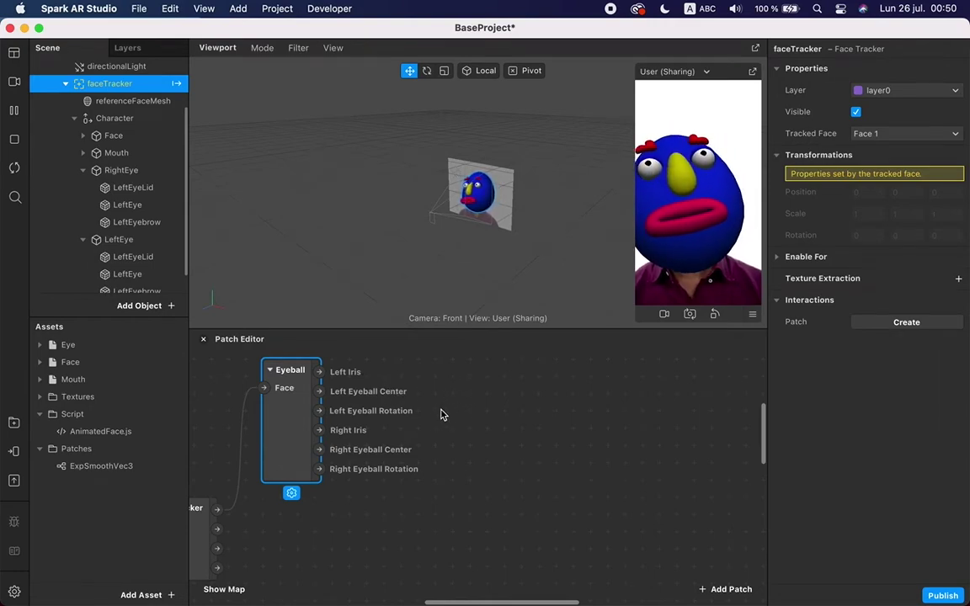
pyautogui.click(320, 411)
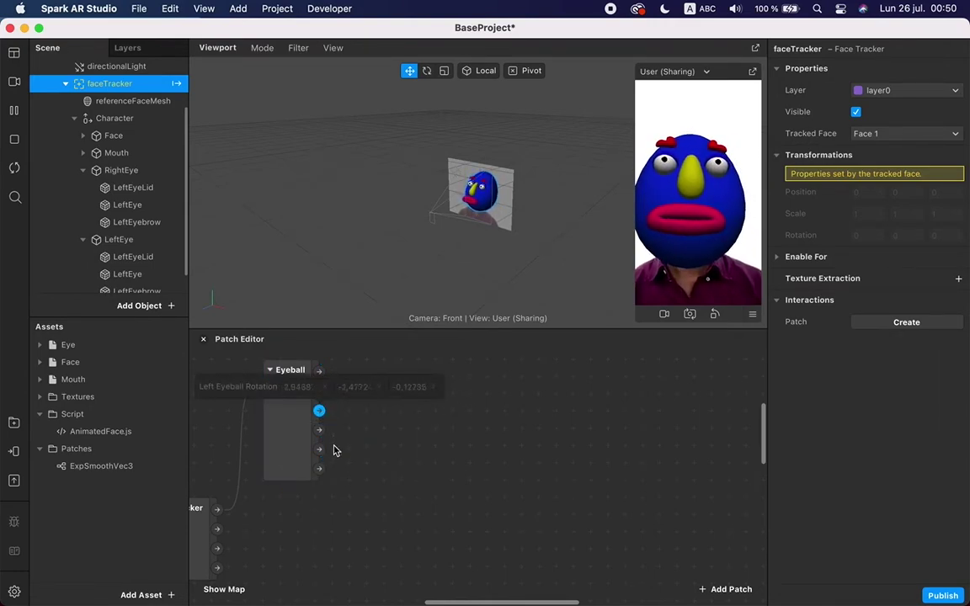
pyautogui.click(319, 468)
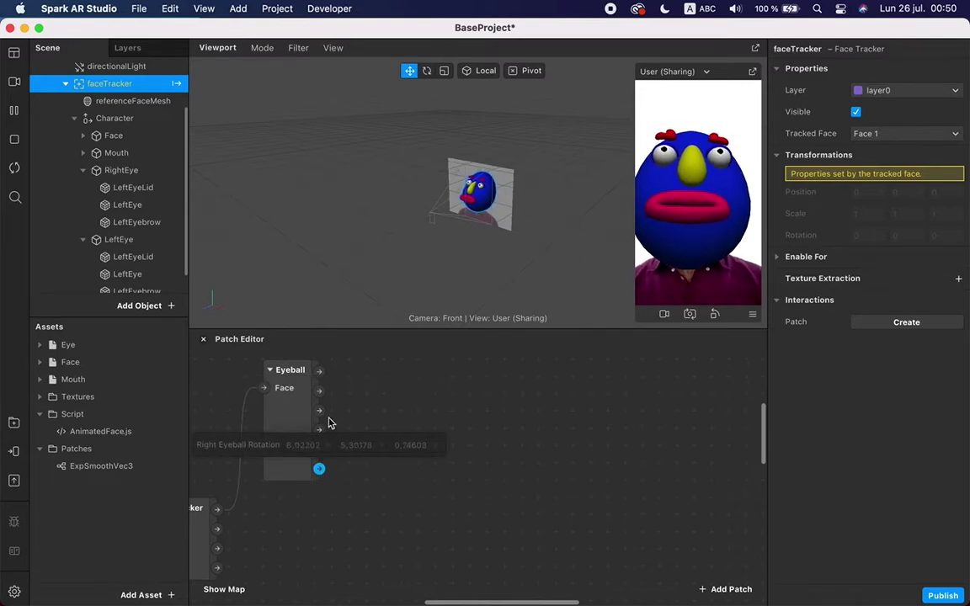
pyautogui.click(320, 411)
pyautogui.click(319, 468)
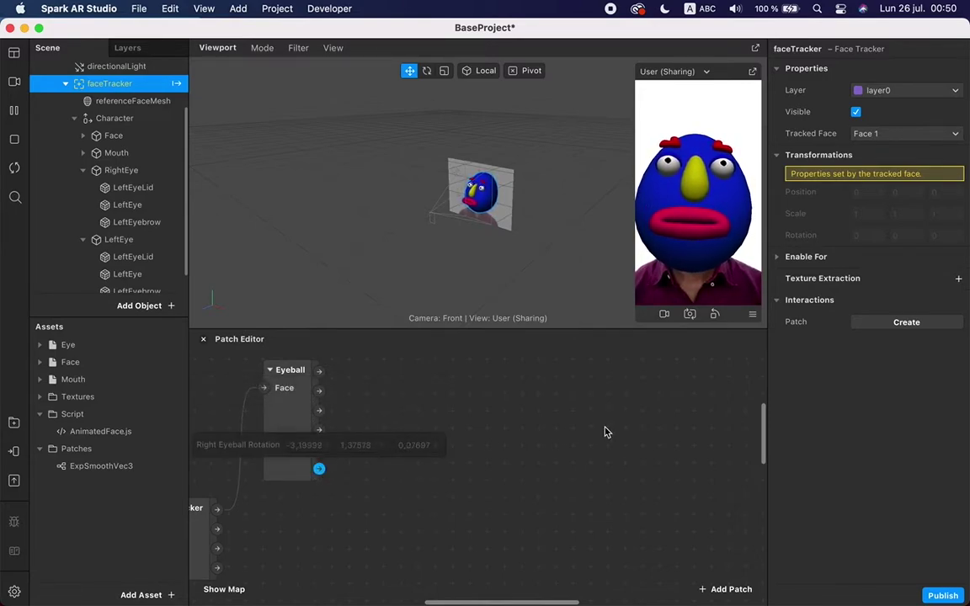
pyautogui.click(594, 419)
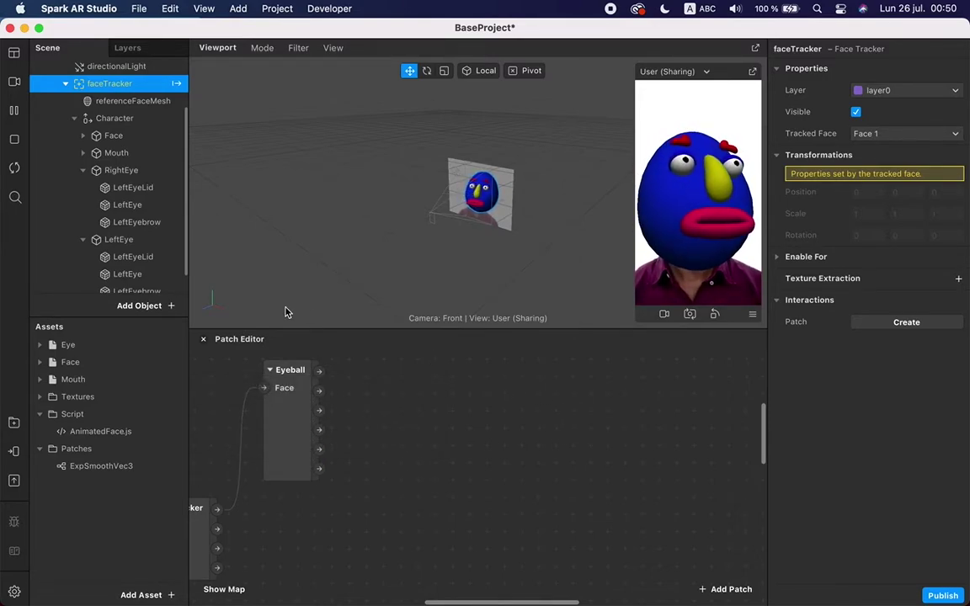
# Create a 3D rotation patch for the LeftEye mesh inside RightEye and place it level with the Eyeball patch
pyautogui.scroll(-2, 134, 202)
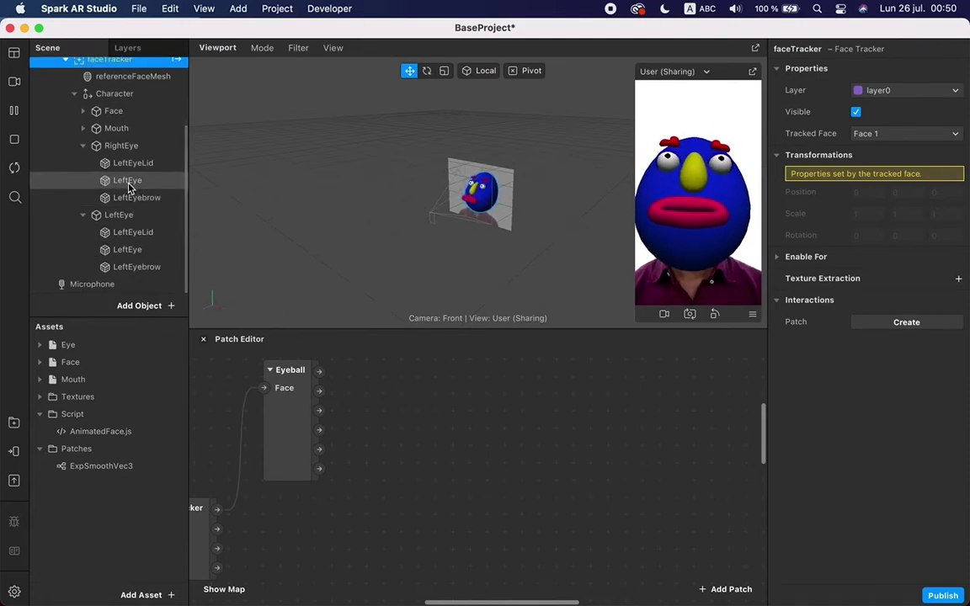
pyautogui.click(128, 182)
pyautogui.click(776, 199)
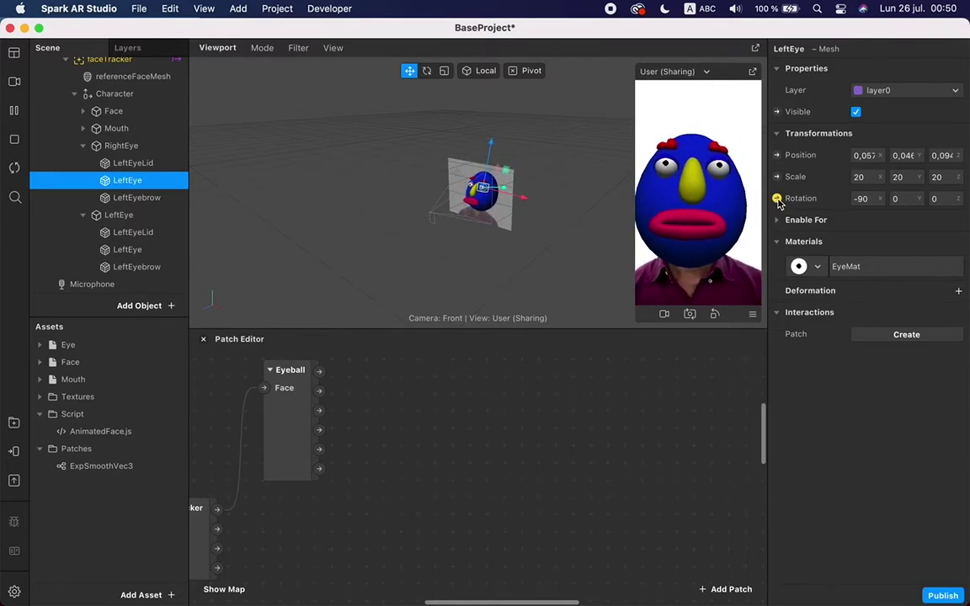
pyautogui.click(777, 199)
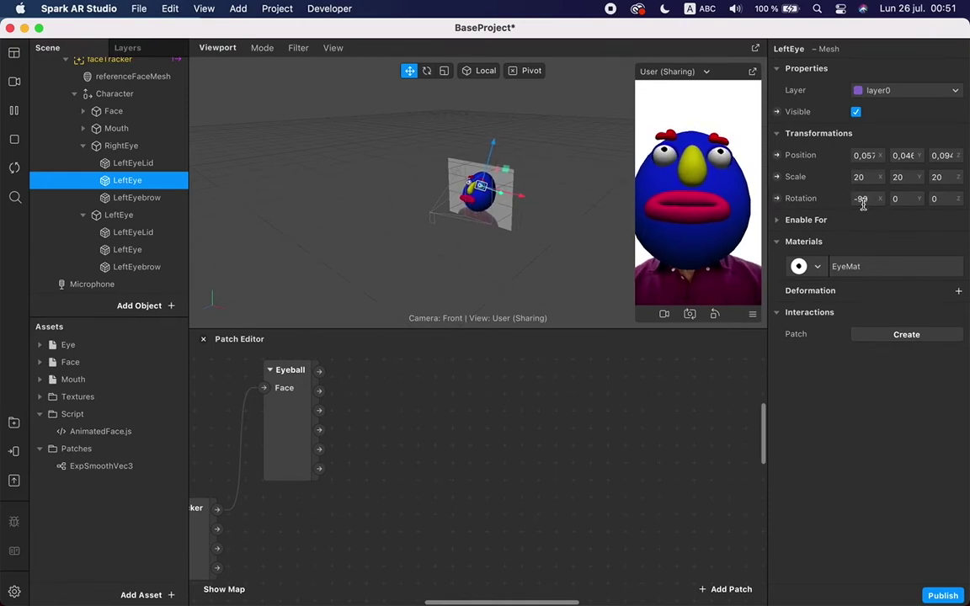
pyautogui.click(776, 199)
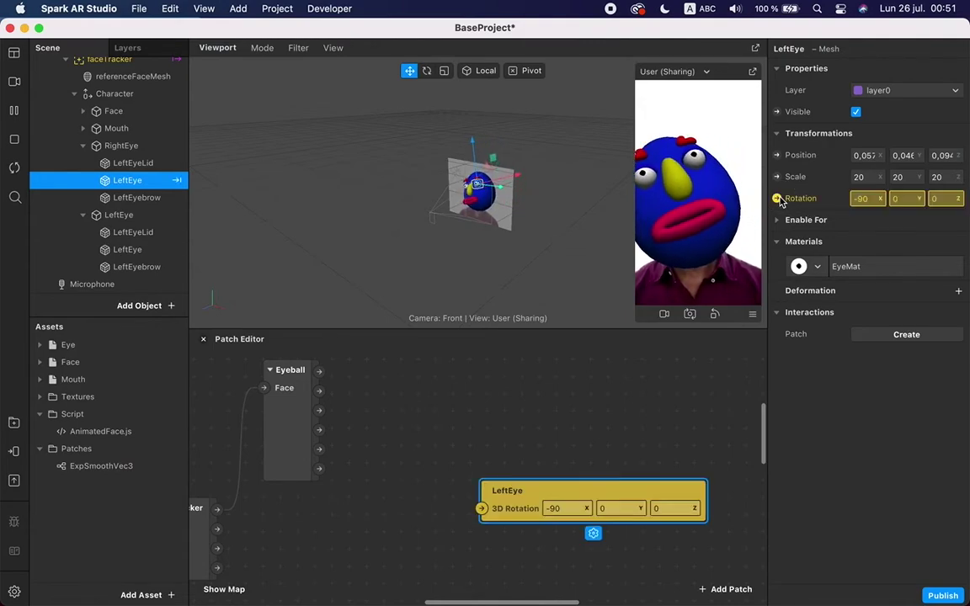
pyautogui.moveTo(516, 509); pyautogui.dragTo(575, 389)
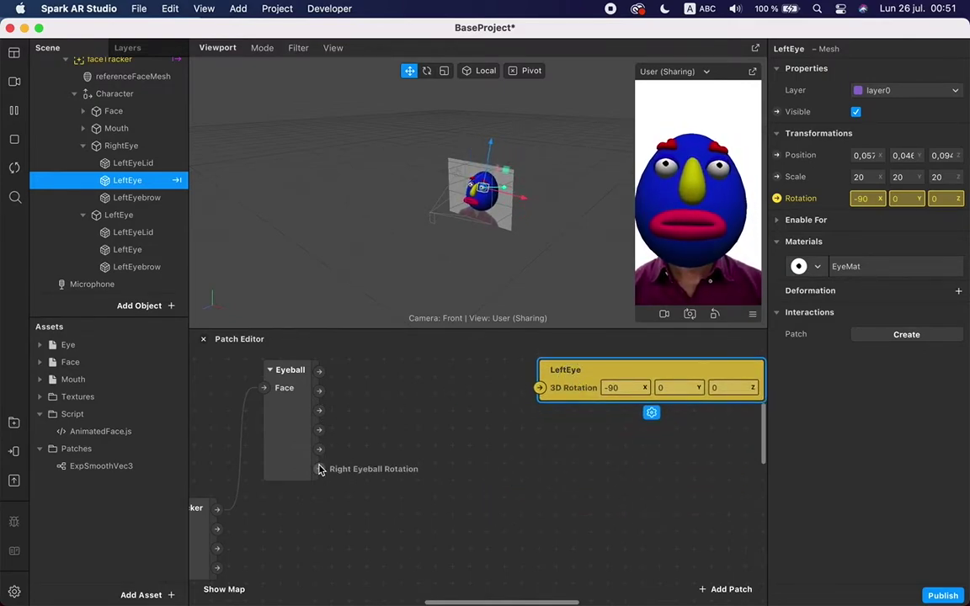
# Connect the Right Eyeball Rotation output directly to the 3D Rotation of RightEye's eye mesh
pyautogui.moveTo(319, 470); pyautogui.dragTo(542, 387)
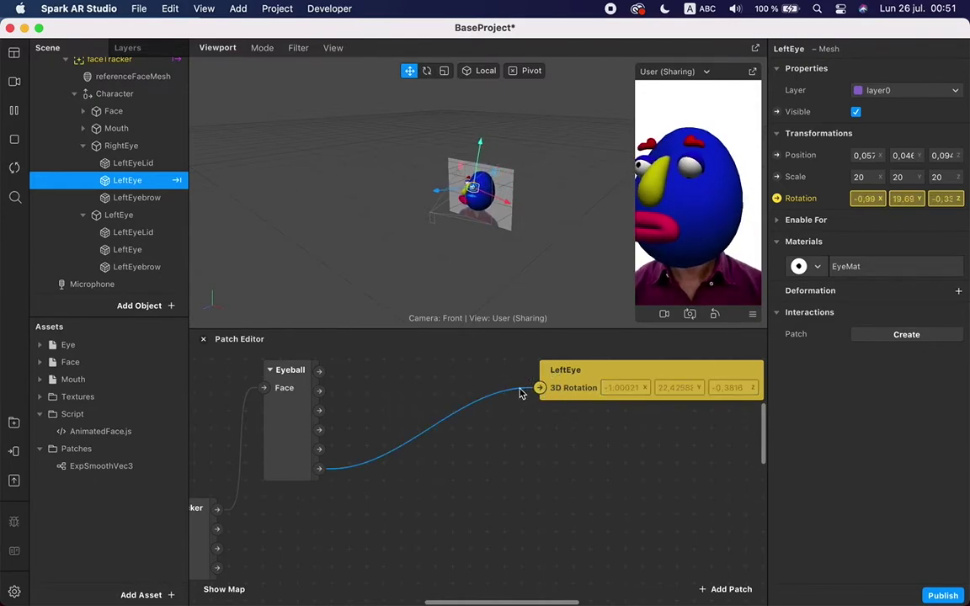
pyautogui.click(115, 146)
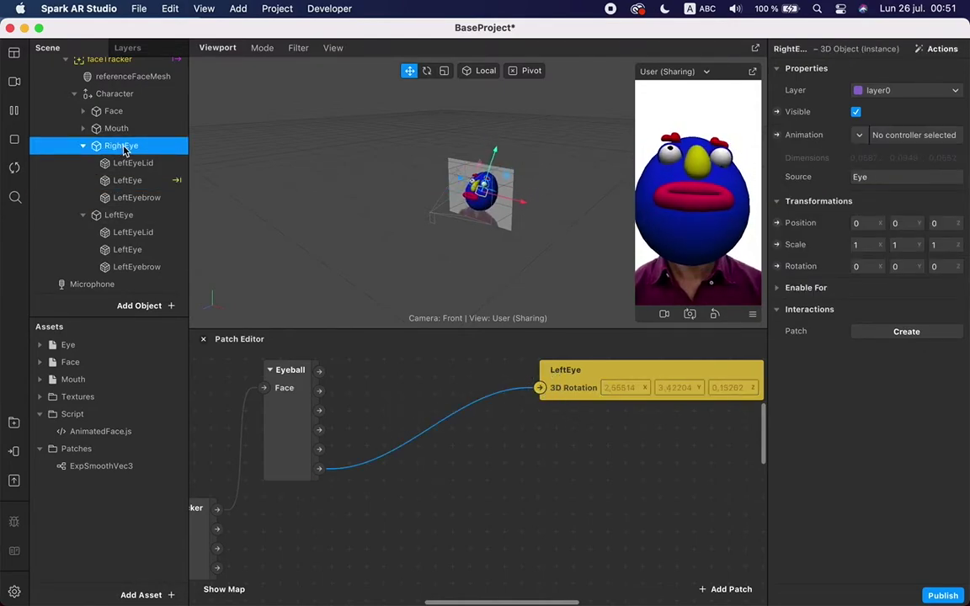
pyautogui.click(127, 181)
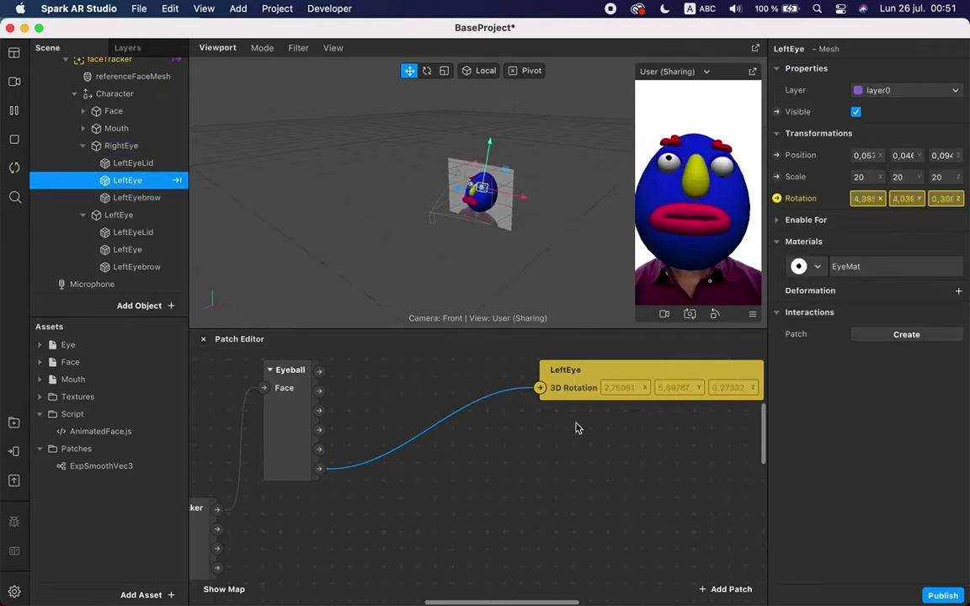
pyautogui.moveTo(577, 384); pyautogui.dragTo(594, 418)
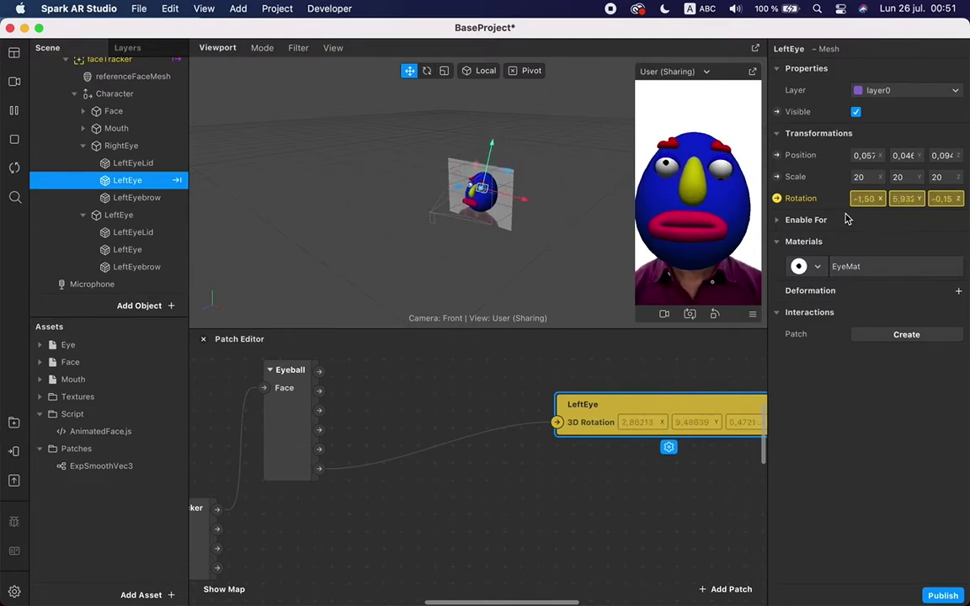
# Add an Add patch to the graph and place it above the wire between the Eyeball and LeftEye patches
pyautogui.scroll(3, 472, 412)
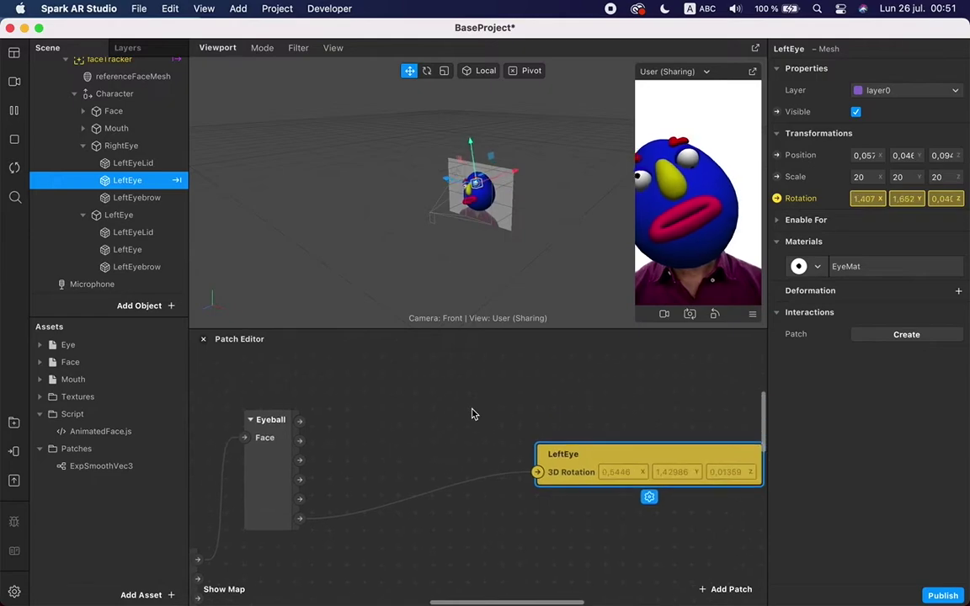
pyautogui.rightClick(433, 405)
pyautogui.write('ad')
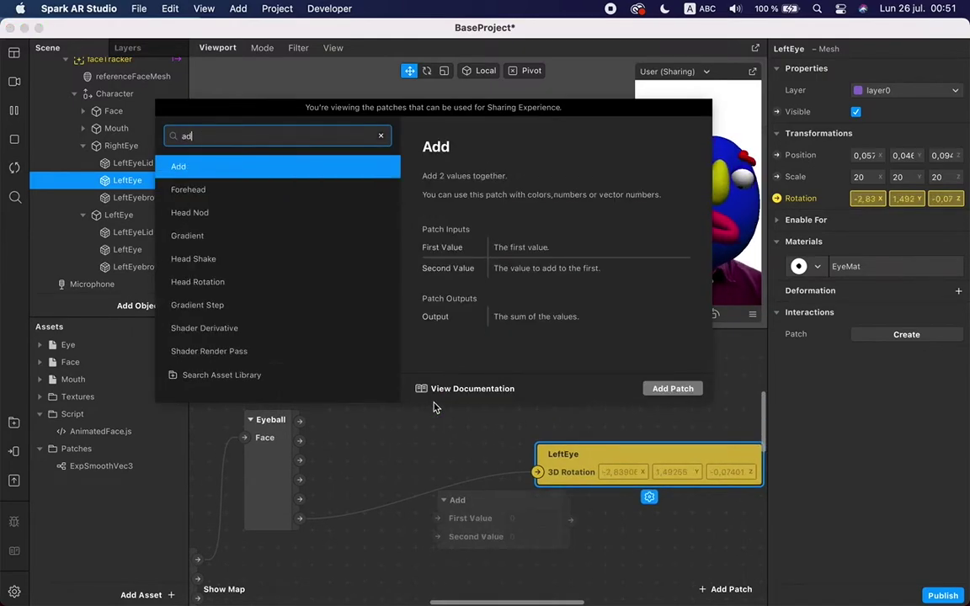
pyautogui.press('BackSpace')
pyautogui.press('BackSpace')
pyautogui.write('add')
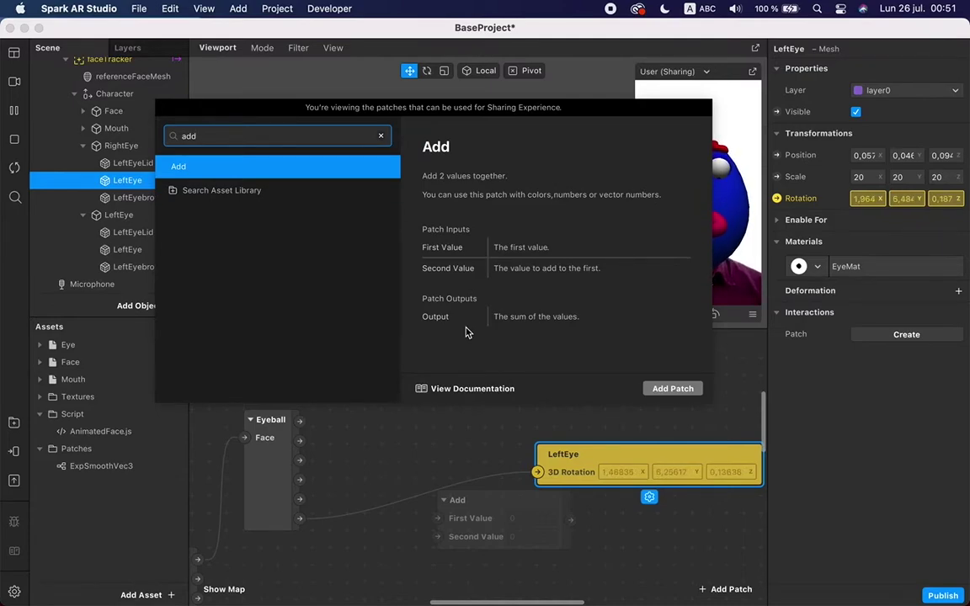
pyautogui.press('Return')
pyautogui.moveTo(472, 517); pyautogui.dragTo(416, 403)
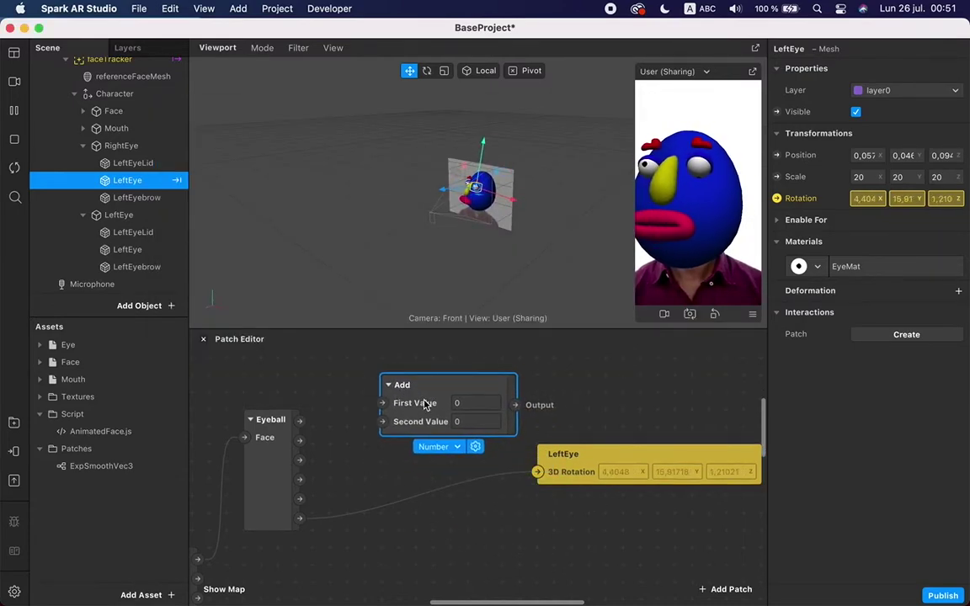
# Change the Add patch's type to Vector 3 and set the X component of its first value to -90
pyautogui.click(449, 447)
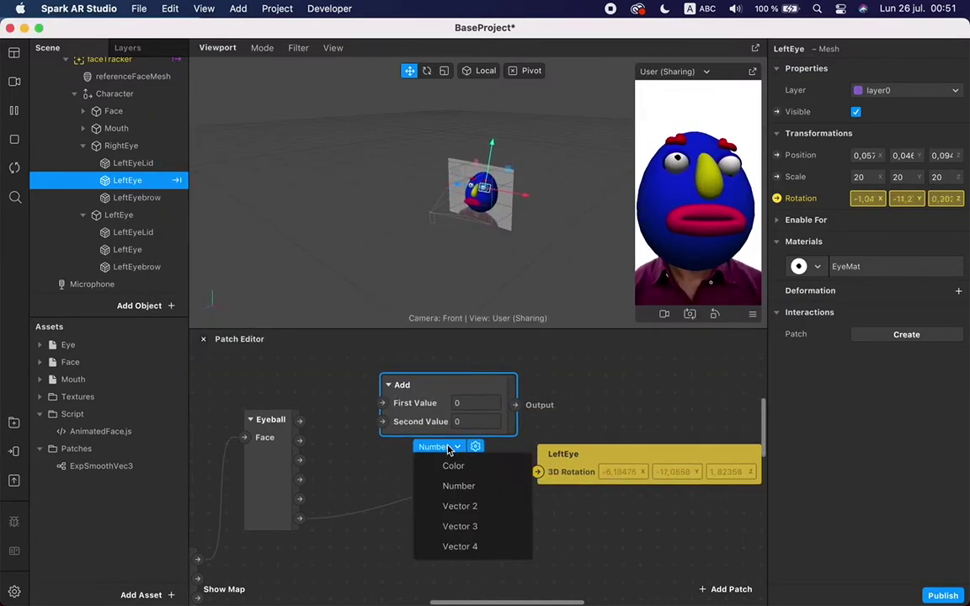
pyautogui.click(476, 524)
pyautogui.click(478, 403)
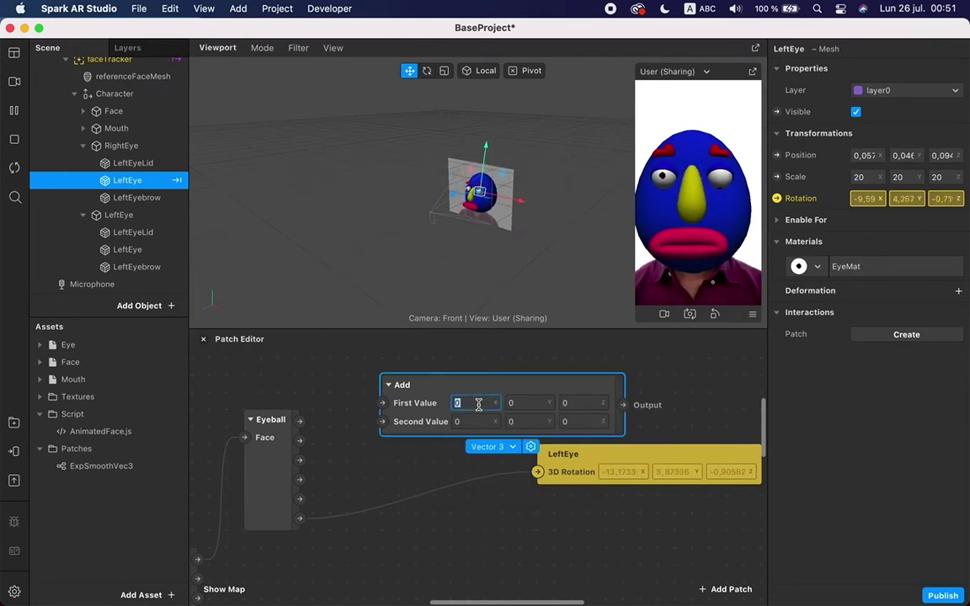
pyautogui.write('-90')
pyautogui.press('Return')
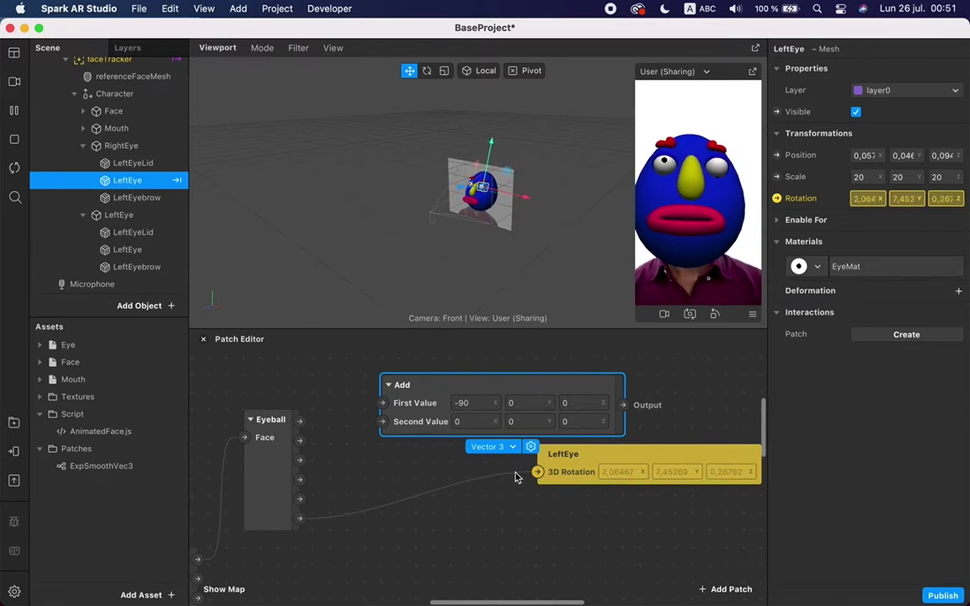
# Route Right Eyeball Rotation through Add's second value into the LeftEye 3D Rotation, and tidy the patch layout
pyautogui.moveTo(536, 472); pyautogui.dragTo(383, 422)
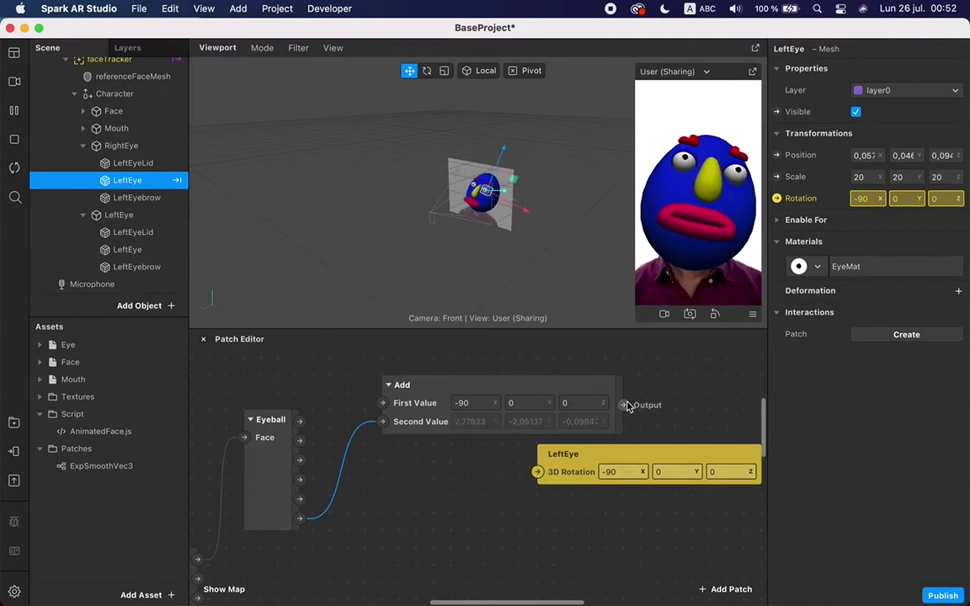
pyautogui.moveTo(626, 406); pyautogui.dragTo(654, 418)
pyautogui.moveTo(548, 387); pyautogui.dragTo(543, 456)
pyautogui.moveTo(671, 404); pyautogui.dragTo(704, 477)
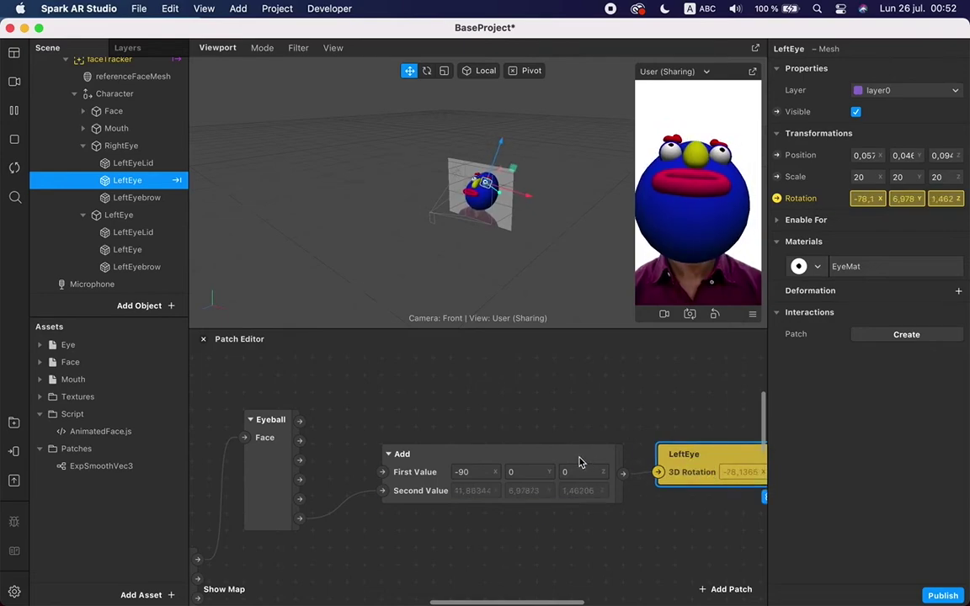
pyautogui.moveTo(580, 460); pyautogui.dragTo(570, 499)
pyautogui.moveTo(704, 472); pyautogui.dragTo(693, 487)
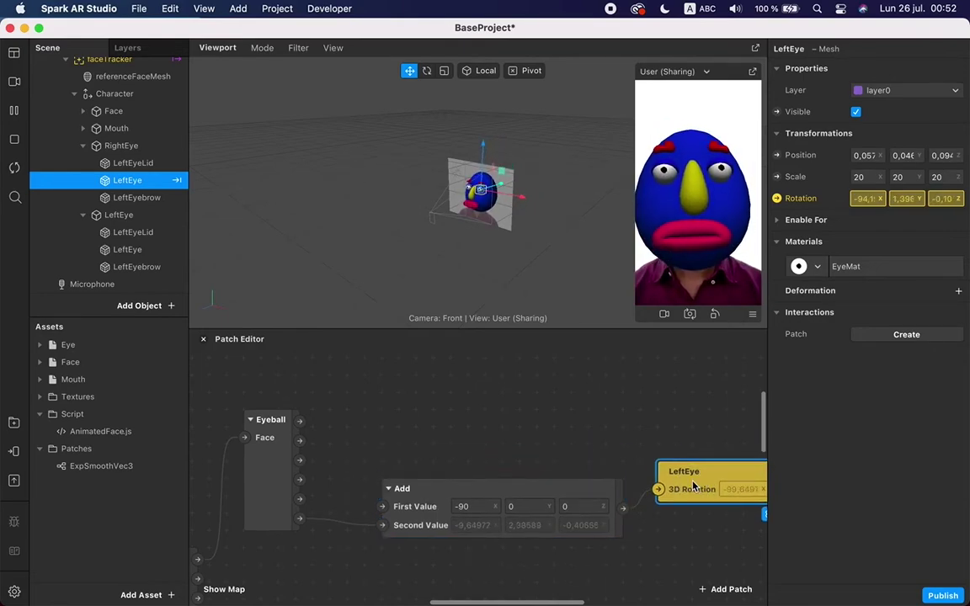
# Preview the eye rotation with the HD Pro Webcam C920 #2 feed and return to the first simulation video
pyautogui.click(13, 82)
pyautogui.click(82, 107)
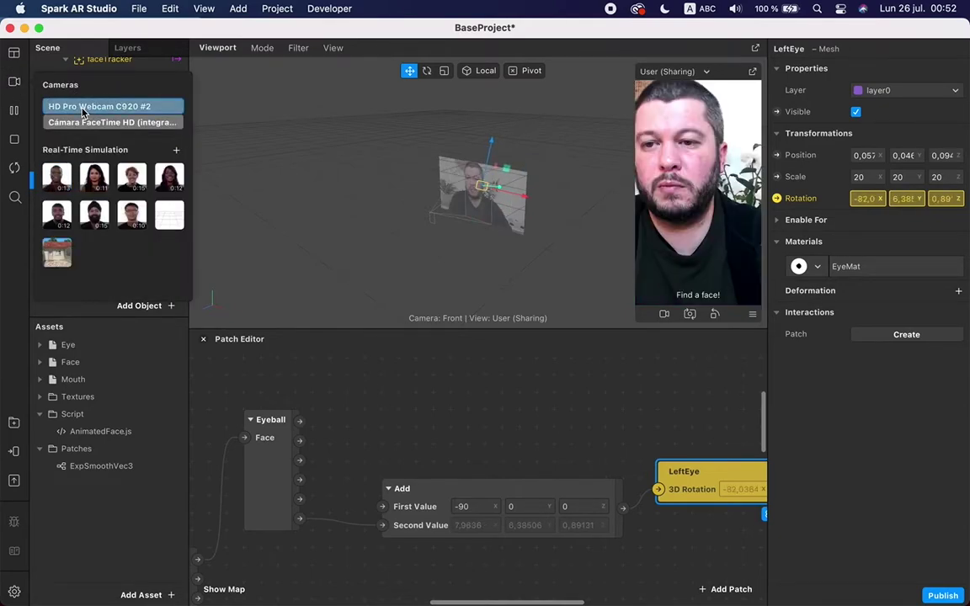
pyautogui.click(479, 403)
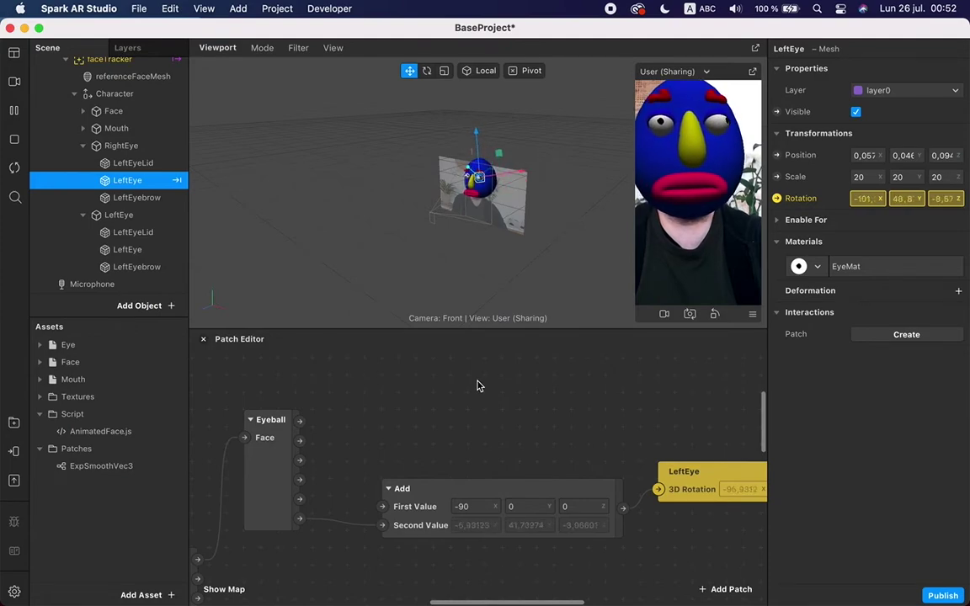
pyautogui.click(14, 81)
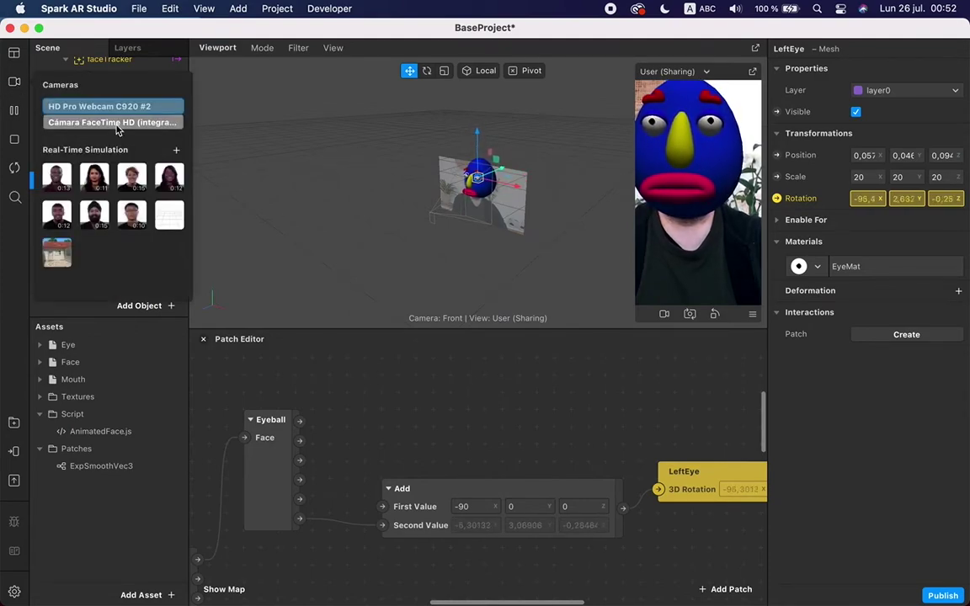
pyautogui.click(56, 175)
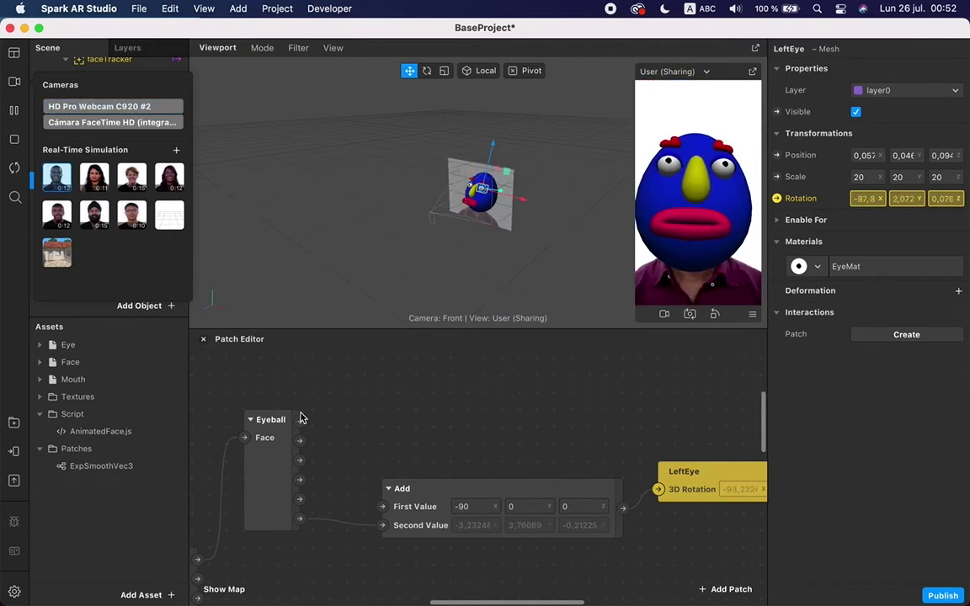
pyautogui.click(389, 419)
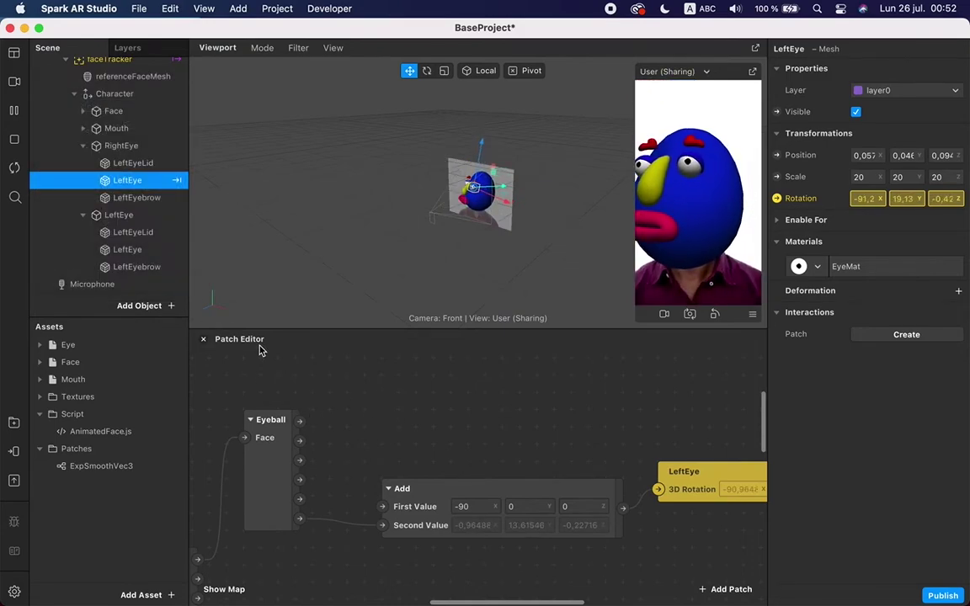
# Create a 3D Rotation patch for the LeftEye mesh in the LeftEye group and place it above the existing LeftEye patch
pyautogui.click(127, 249)
pyautogui.click(776, 197)
pyautogui.moveTo(535, 482); pyautogui.dragTo(608, 390)
# Add another Add patch above the existing one, change its type to Vector 3 and set its first value's X to -90
pyautogui.doubleClick(539, 392)
pyautogui.write('add')
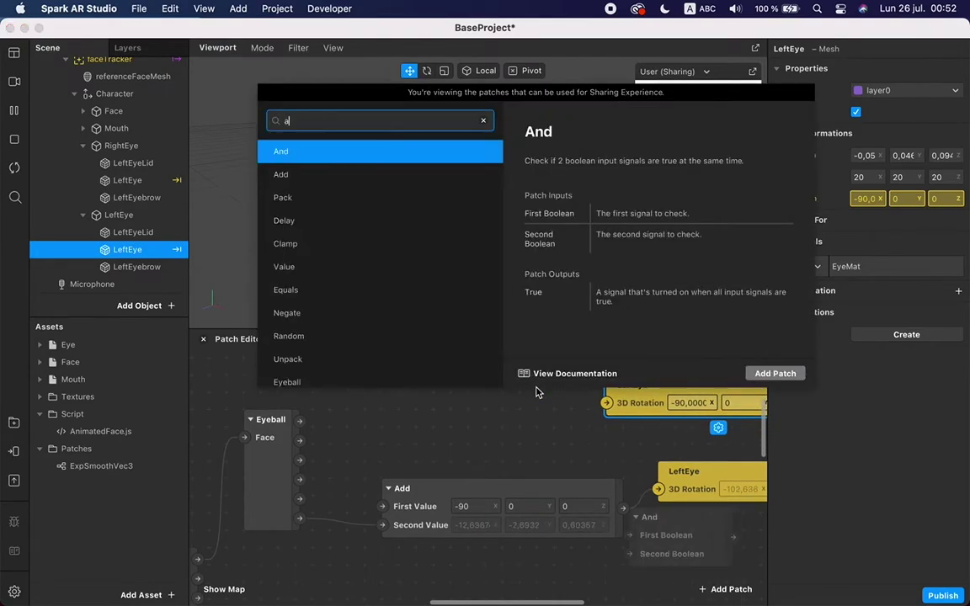
pyautogui.press('Return')
pyautogui.moveTo(671, 511); pyautogui.dragTo(407, 396)
pyautogui.click(432, 430)
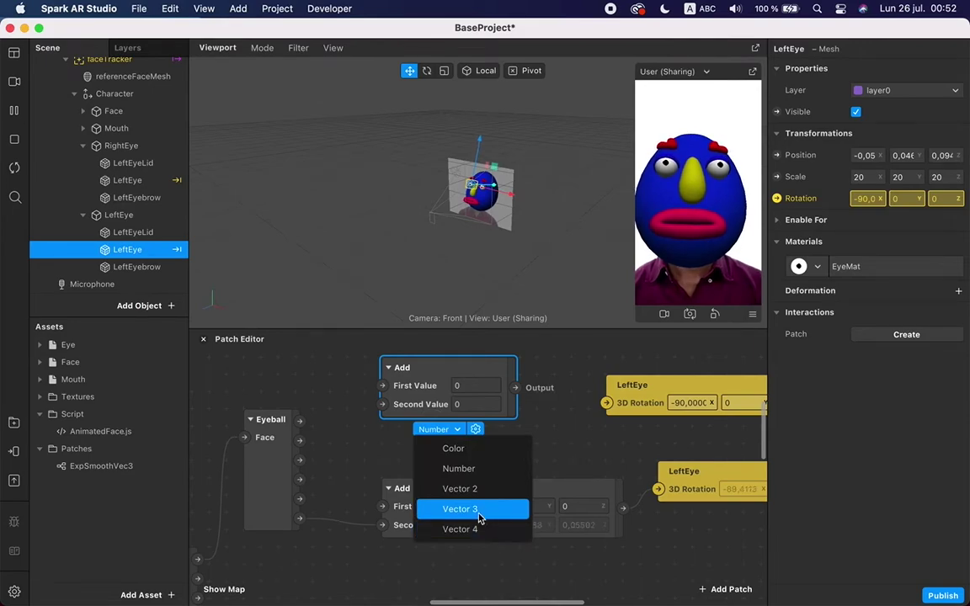
pyautogui.click(477, 511)
pyautogui.click(483, 388)
pyautogui.write('-90')
# Route the Eyeball patch's left eye rotation through the upper Add patch's second value into the upper LeftEye patch's 3D Rotation
pyautogui.moveTo(675, 400); pyautogui.dragTo(720, 383)
pyautogui.moveTo(624, 387); pyautogui.dragTo(658, 386)
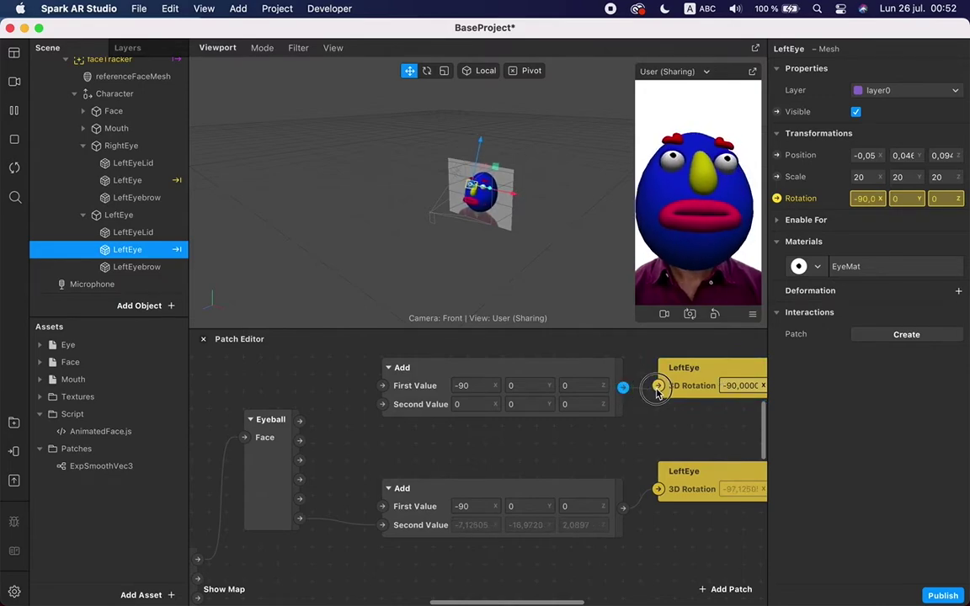
pyautogui.moveTo(299, 460); pyautogui.dragTo(383, 404)
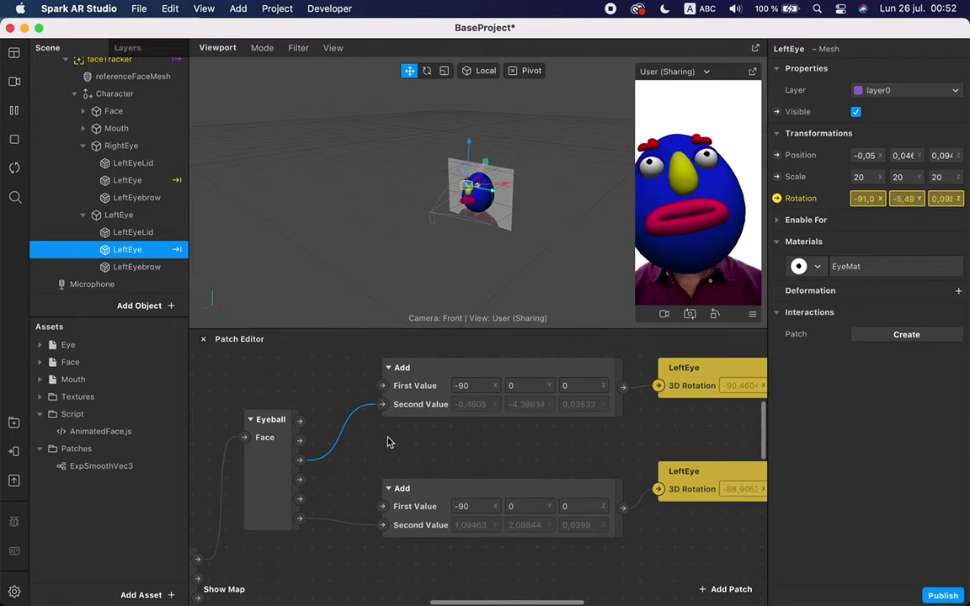
# Switch the preview feed to HD Pro Webcam C920 #2 to test both eyes' rotation
pyautogui.click(14, 81)
pyautogui.click(99, 106)
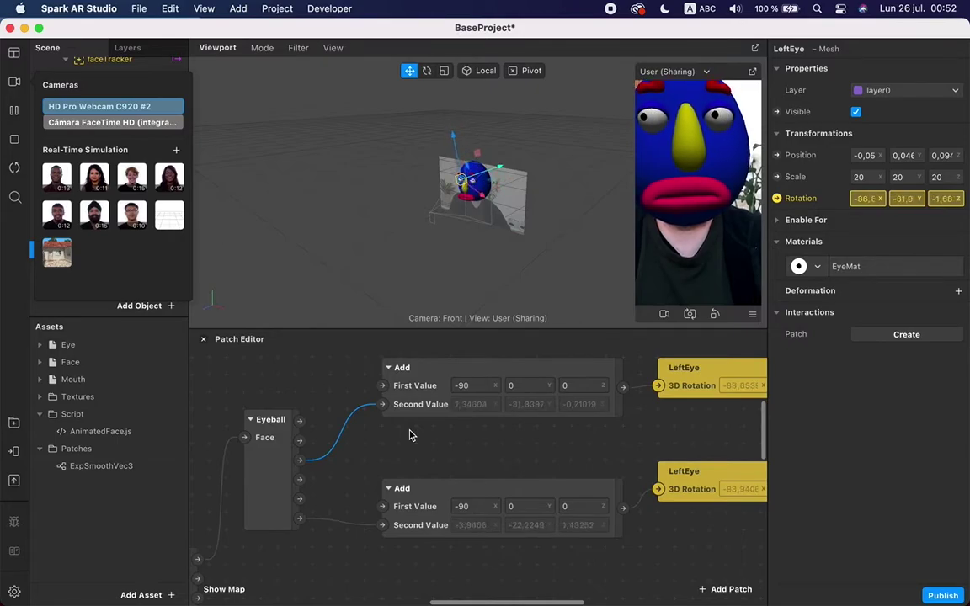
pyautogui.click(326, 392)
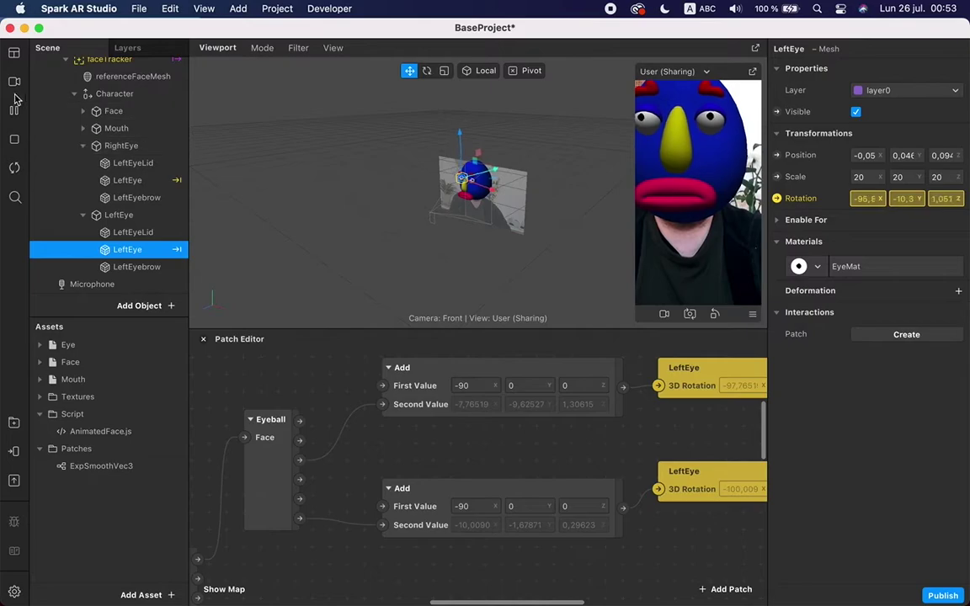
# Move the faceTracker patch well above the Eyeball patch to free space for more patches
pyautogui.hscroll(-3, 325, 418)
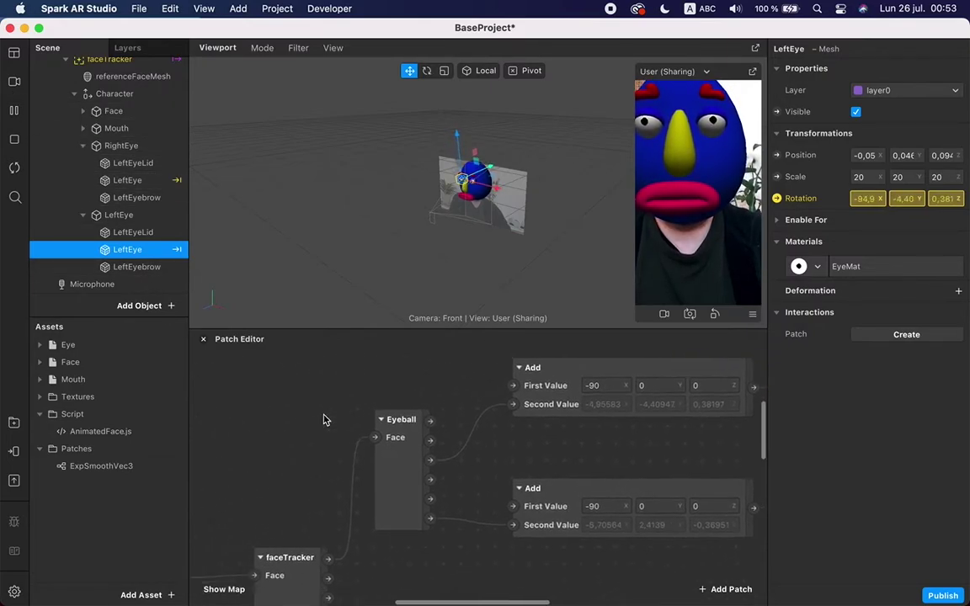
pyautogui.scroll(2, 325, 418)
pyautogui.scroll(-3, 333, 446)
pyautogui.moveTo(330, 524); pyautogui.dragTo(319, 361)
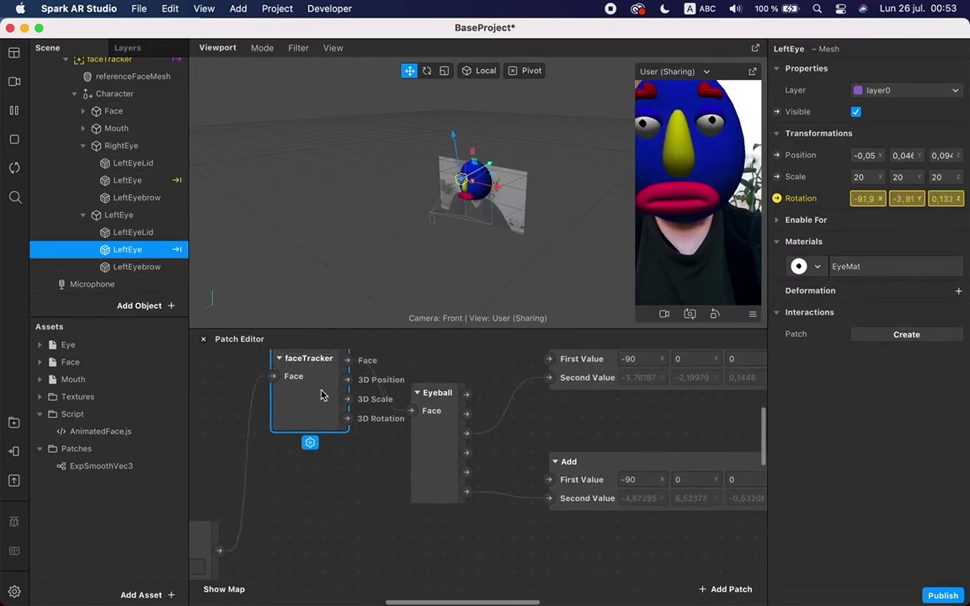
pyautogui.scroll(4, 368, 478)
pyautogui.moveTo(337, 537); pyautogui.dragTo(330, 418)
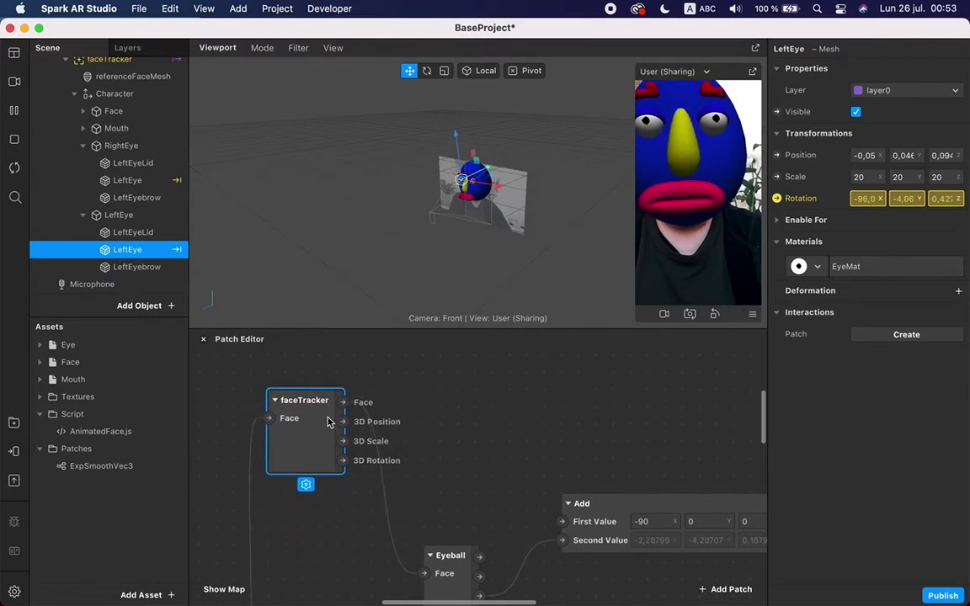
pyautogui.scroll(3, 329, 420)
pyautogui.moveTo(320, 526); pyautogui.dragTo(336, 481)
pyautogui.hscroll(3, 336, 481)
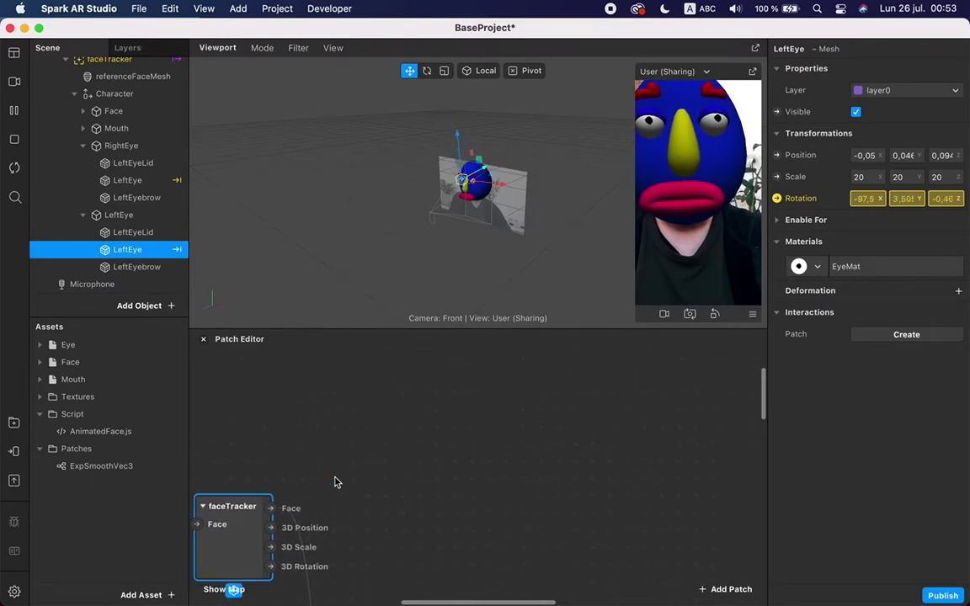
pyautogui.scroll(-5, 335, 482)
pyautogui.scroll(3, 335, 482)
pyautogui.scroll(2, 335, 482)
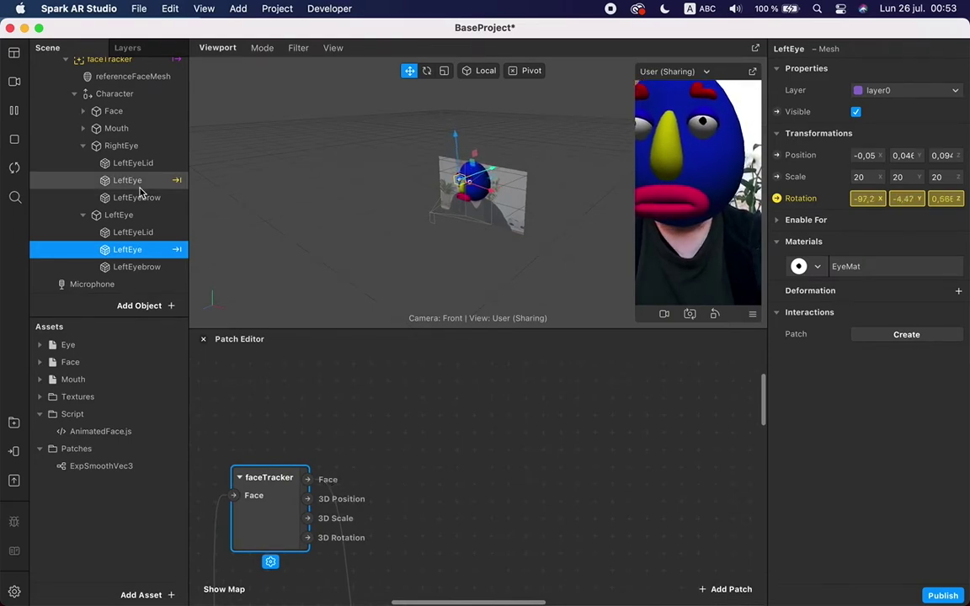
# Create a 3D Rotation patch for the RightEye group's LeftEyeLid and place it on the far side of faceTracker's outputs
pyautogui.click(132, 163)
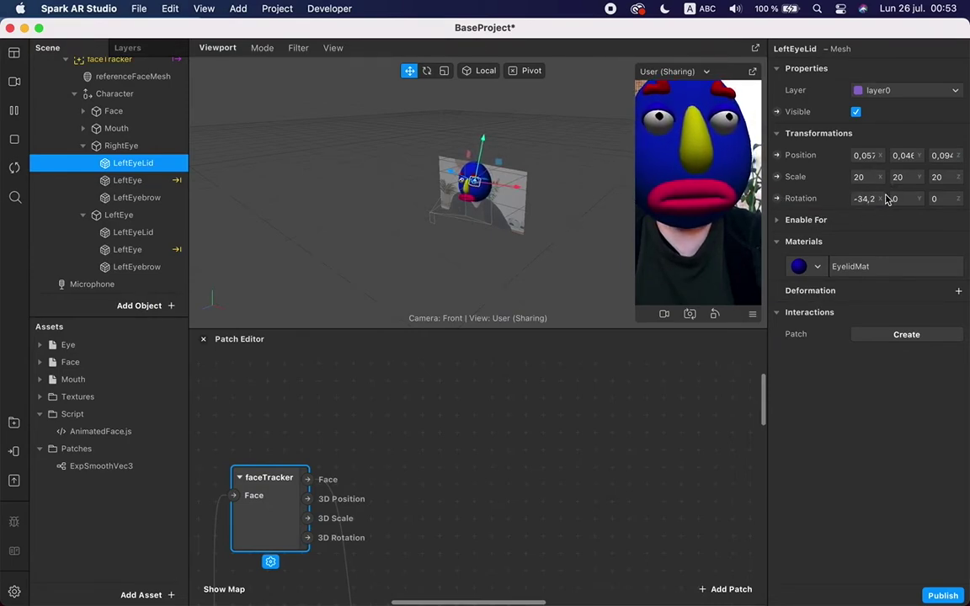
pyautogui.click(779, 198)
pyautogui.moveTo(511, 488); pyautogui.dragTo(664, 394)
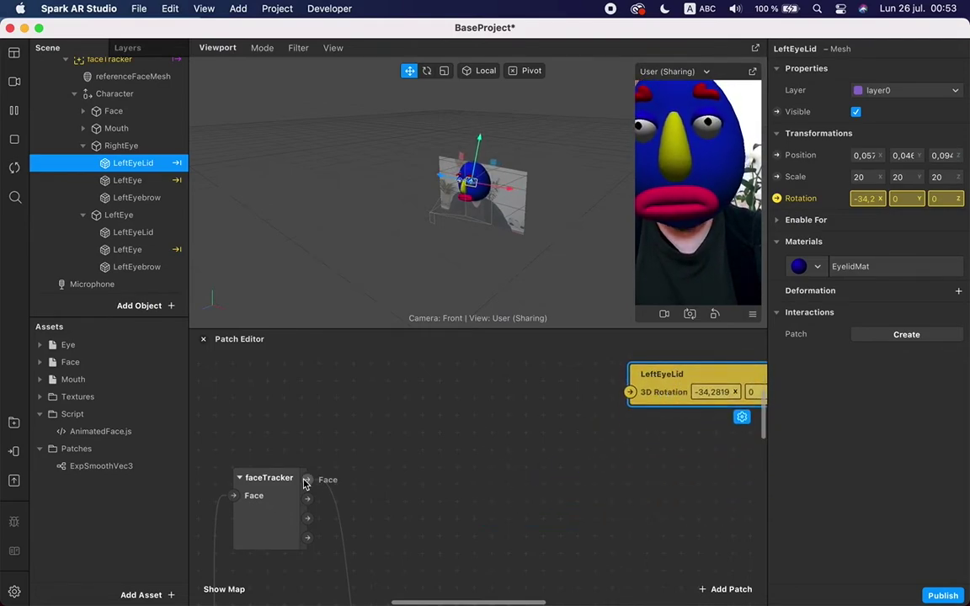
# Add an Eyelid patch fed by faceTracker's Face output and position it between the faceTracker and LeftEyeLid patches
pyautogui.moveTo(308, 483); pyautogui.dragTo(387, 392)
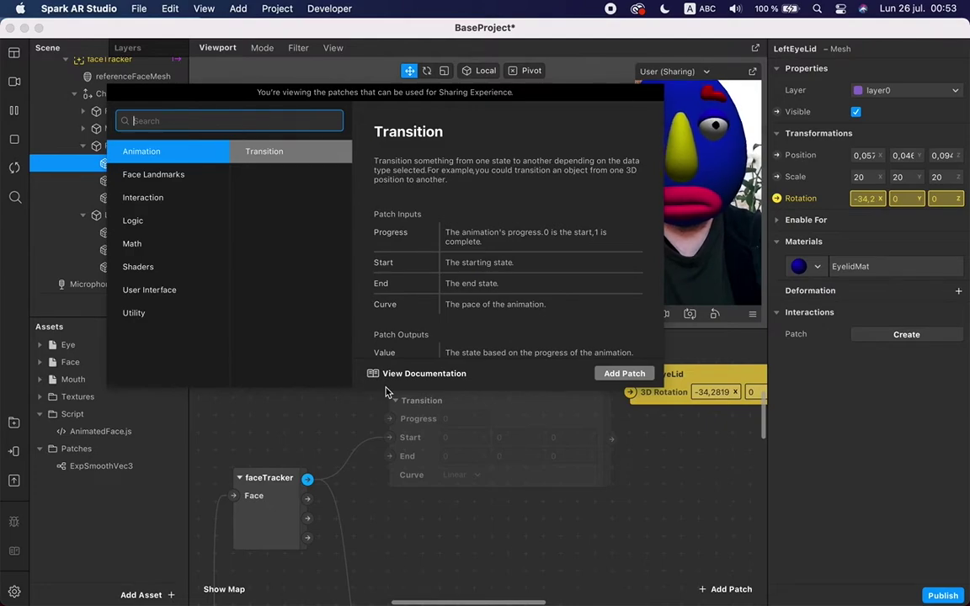
pyautogui.write('eye')
pyautogui.press('Return')
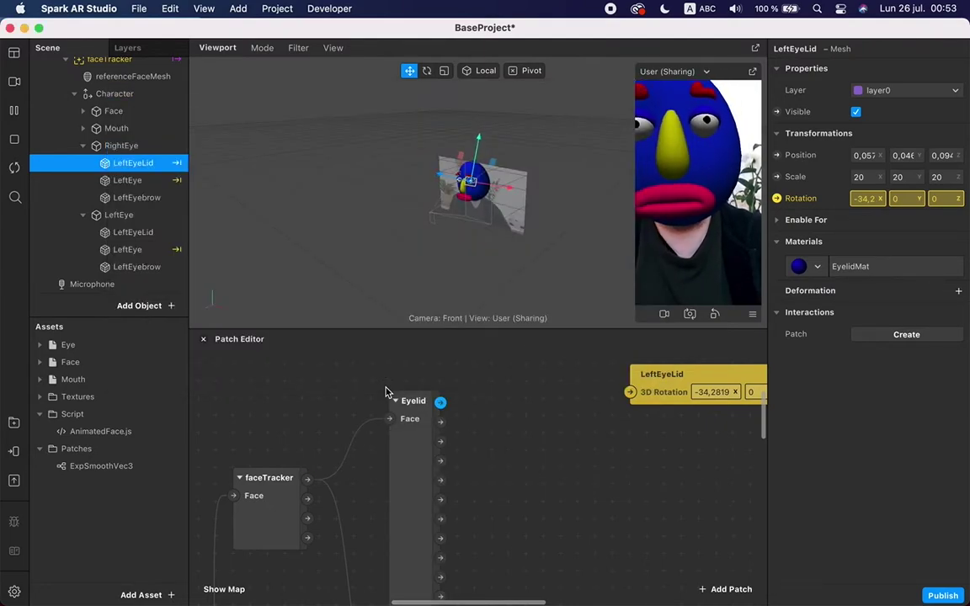
pyautogui.moveTo(392, 527); pyautogui.dragTo(374, 396)
pyautogui.scroll(1, 404, 447)
pyautogui.hscroll(2, 404, 447)
pyautogui.moveTo(305, 474); pyautogui.dragTo(291, 436)
pyautogui.scroll(2, 292, 440)
pyautogui.hscroll(1, 292, 440)
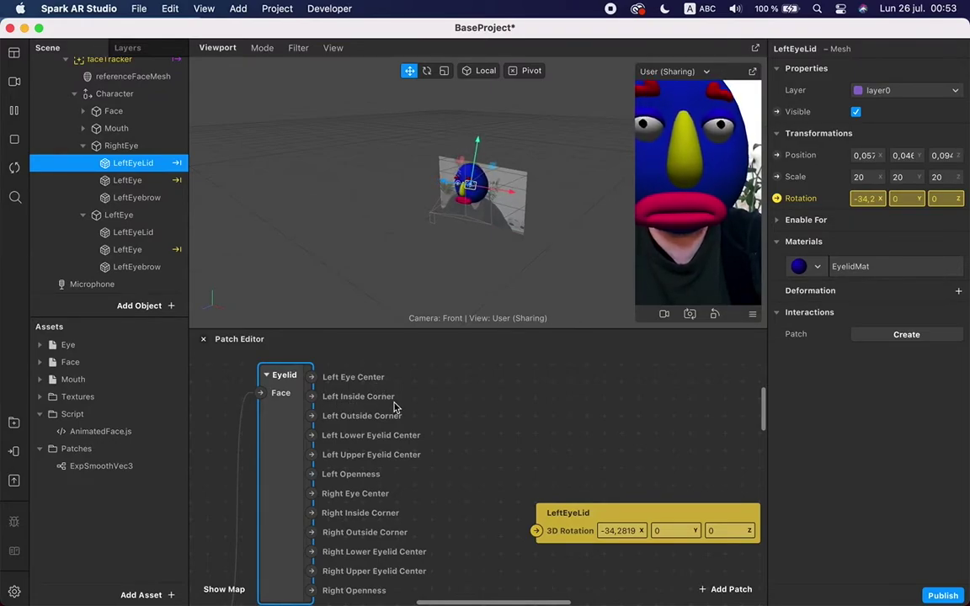
# Check the Eyelid openness outputs, feed Left Openness into a new To Range patch, and place it near the Eyelid patch
pyautogui.scroll(-2, 370, 488)
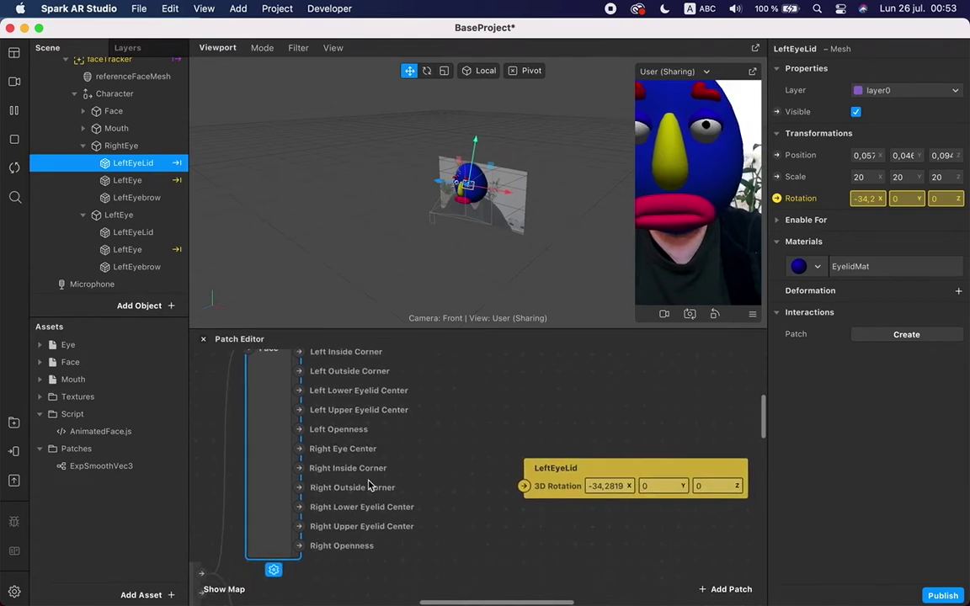
pyautogui.scroll(1, 369, 486)
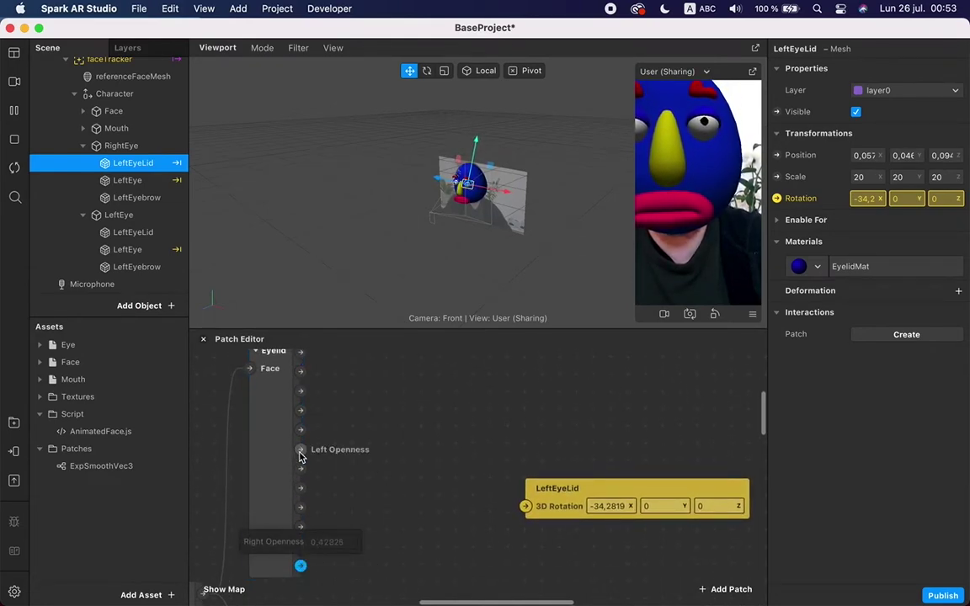
pyautogui.moveTo(300, 450)
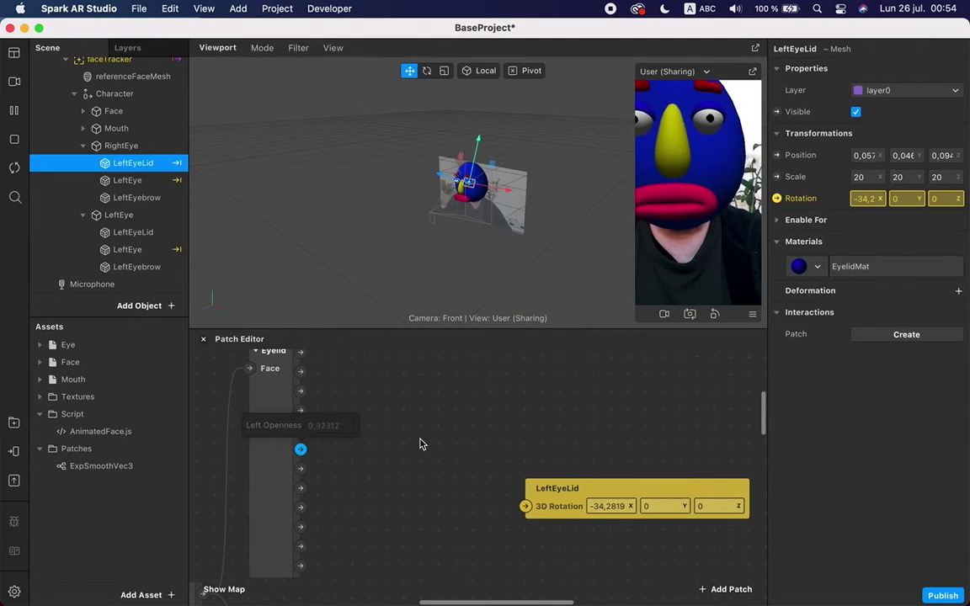
pyautogui.moveTo(566, 505); pyautogui.dragTo(580, 418)
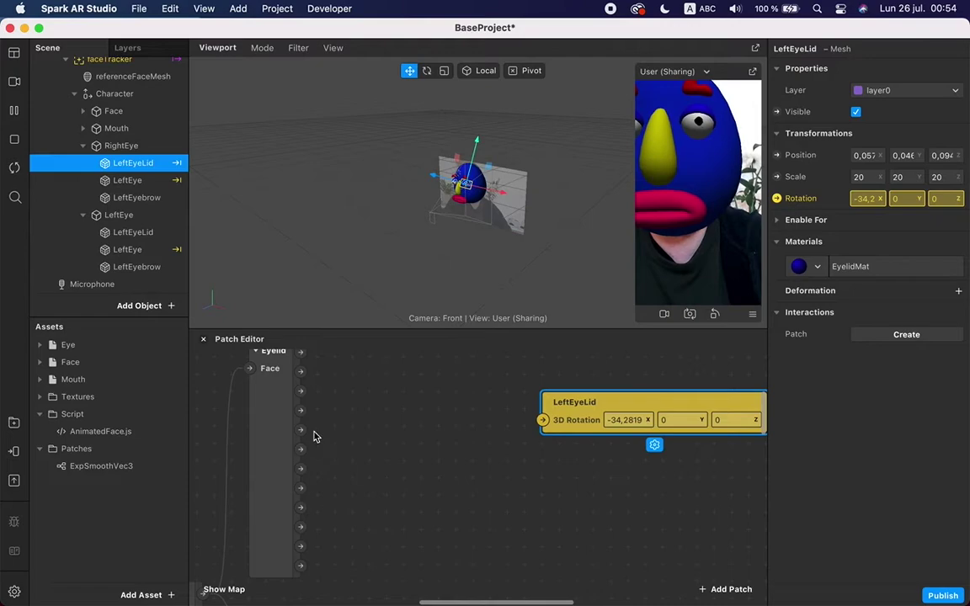
pyautogui.click(301, 452)
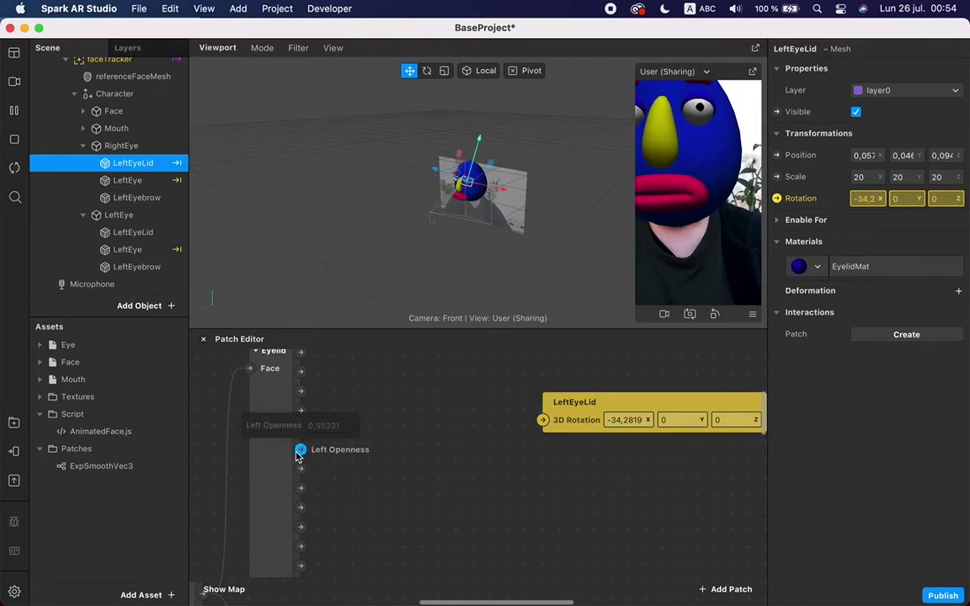
pyautogui.moveTo(296, 457); pyautogui.dragTo(364, 423)
pyautogui.write('to')
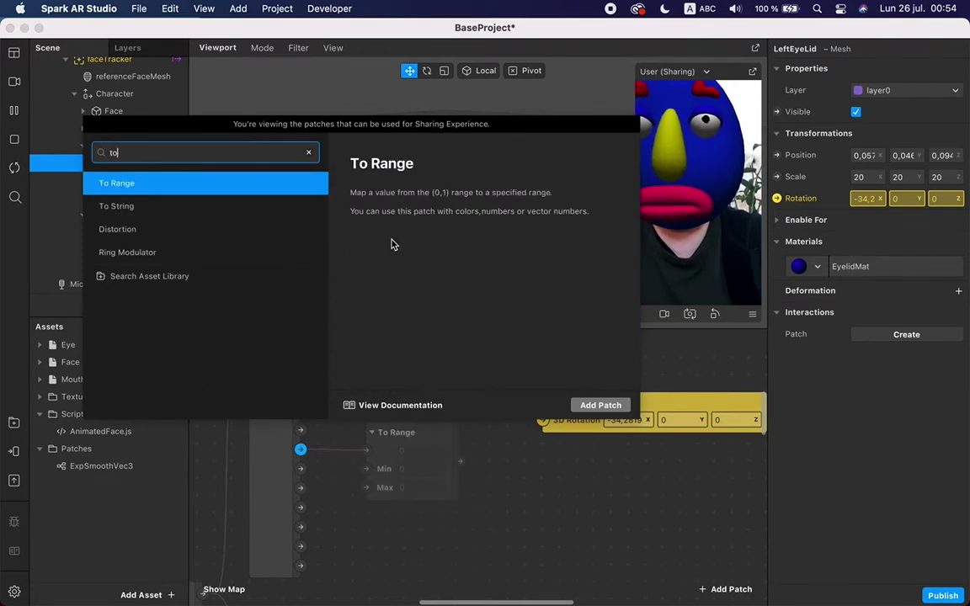
pyautogui.press('Return')
pyautogui.moveTo(422, 433); pyautogui.dragTo(428, 382)
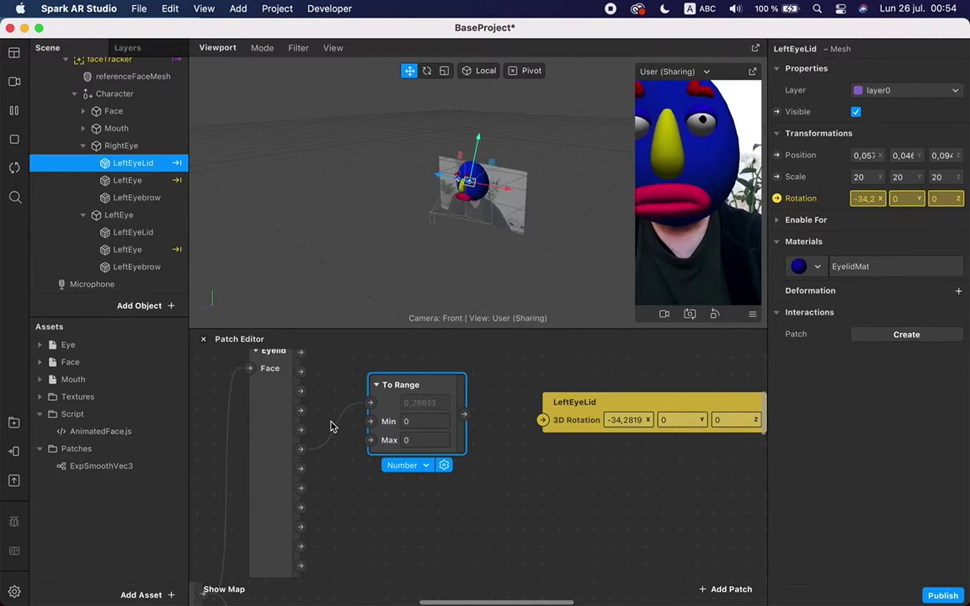
# Move the existing LeftEyeLid patch lower and place a 3D Rotation patch for the LeftEye group's LeftEyeLid beside To Range
pyautogui.moveTo(573, 402); pyautogui.dragTo(554, 523)
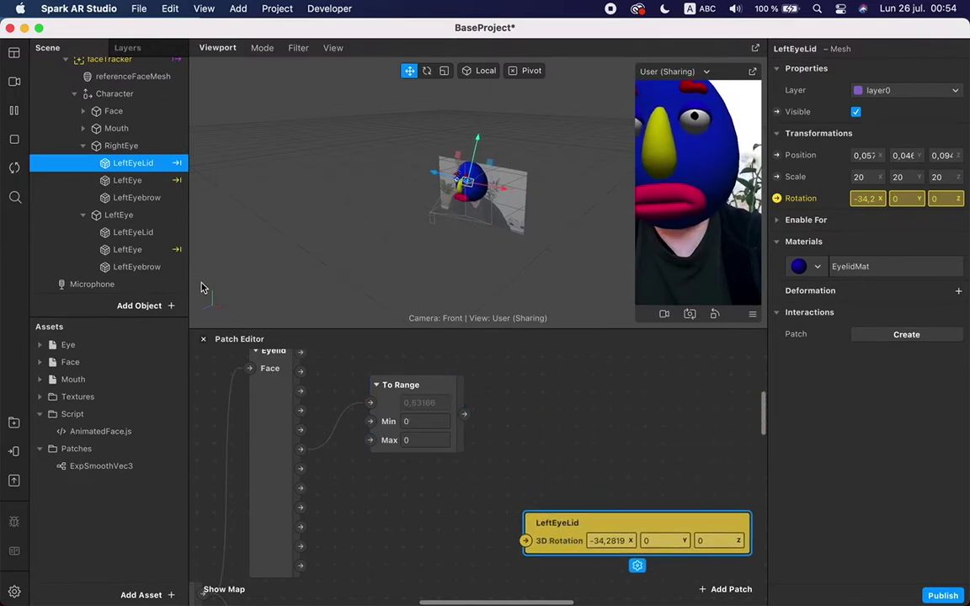
pyautogui.click(130, 232)
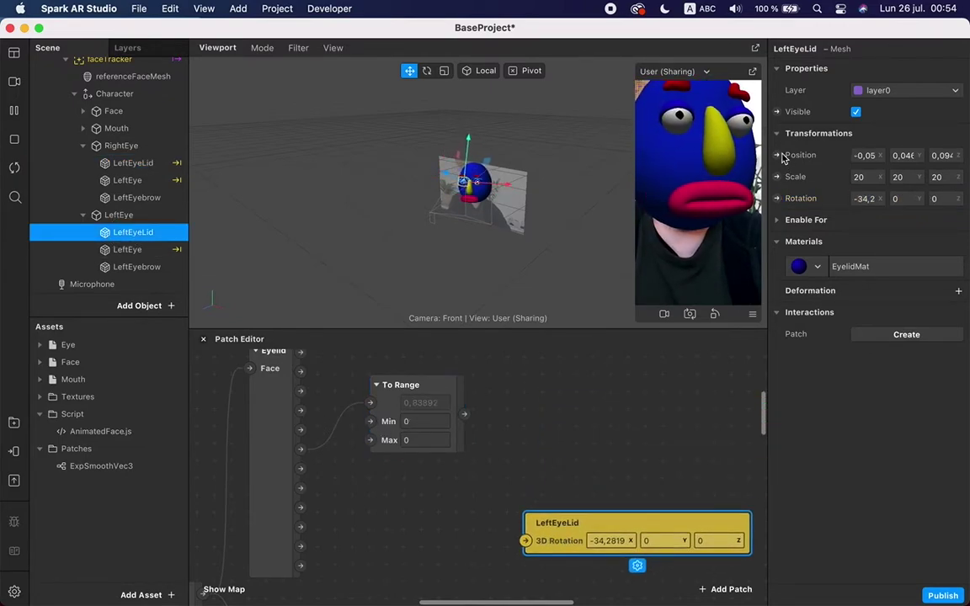
pyautogui.click(776, 198)
pyautogui.moveTo(493, 485); pyautogui.dragTo(556, 387)
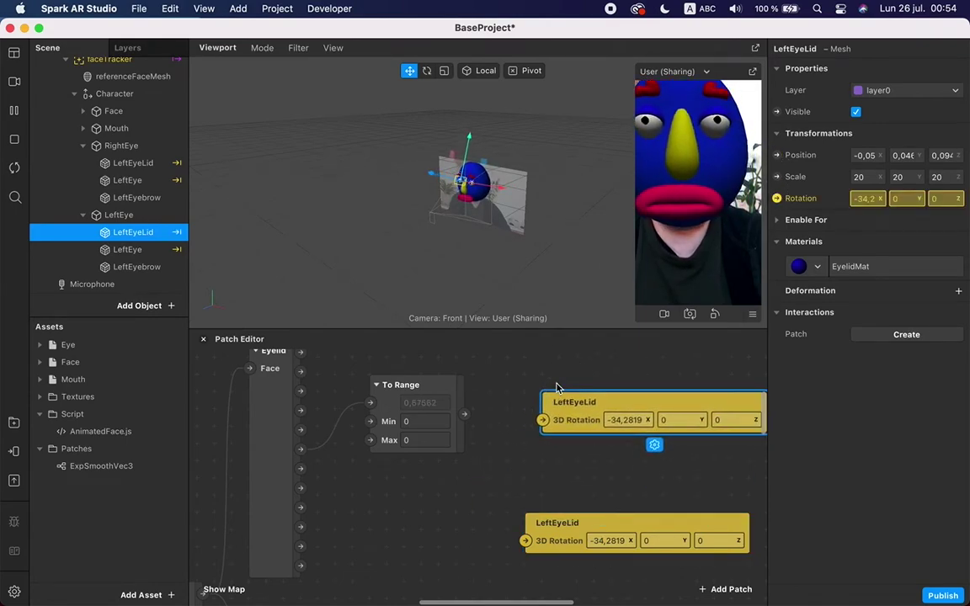
# Set the To Range patch's Min to 40 and Max to -50
pyautogui.click(302, 450)
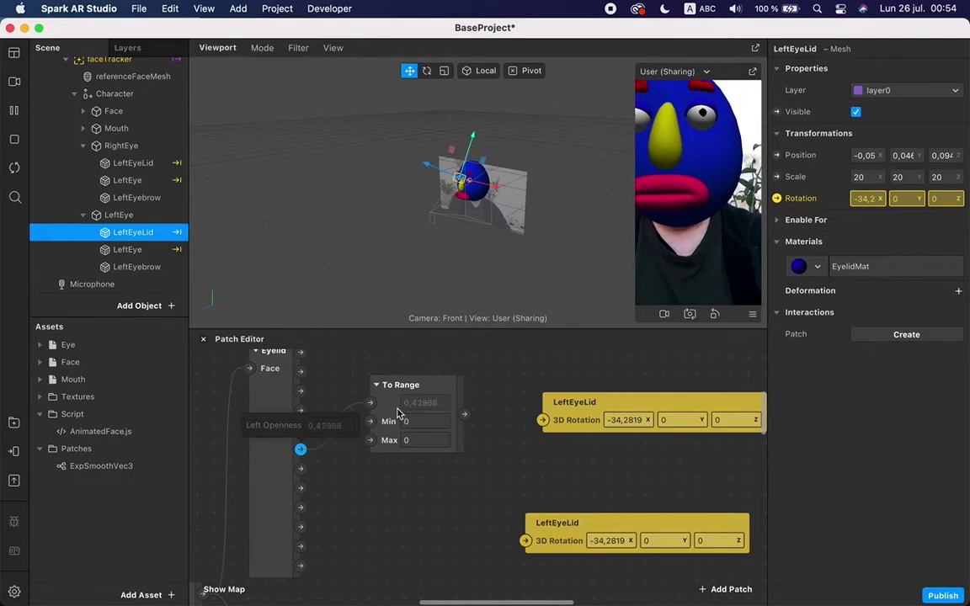
pyautogui.moveTo(301, 450); pyautogui.dragTo(406, 405)
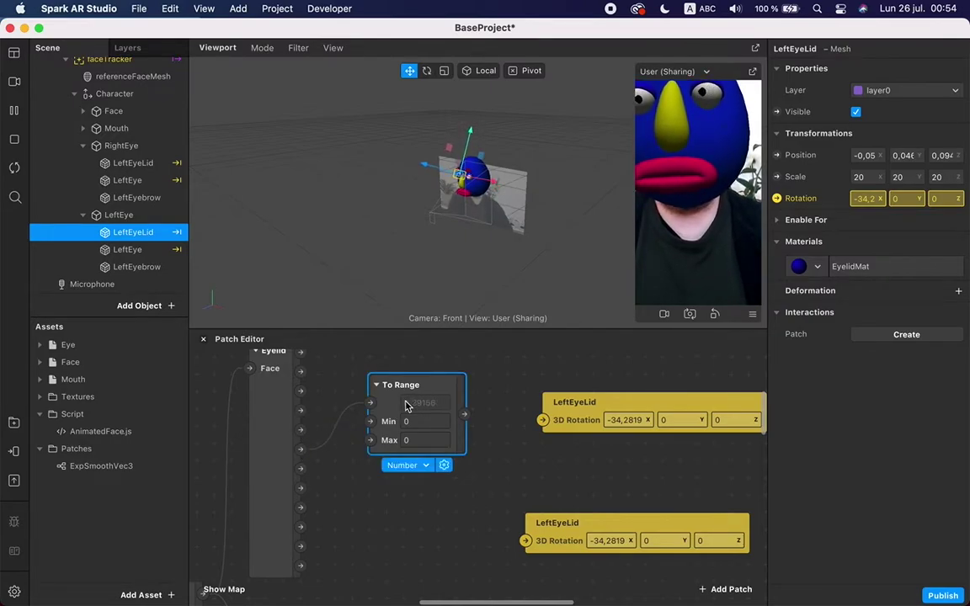
pyautogui.click(421, 421)
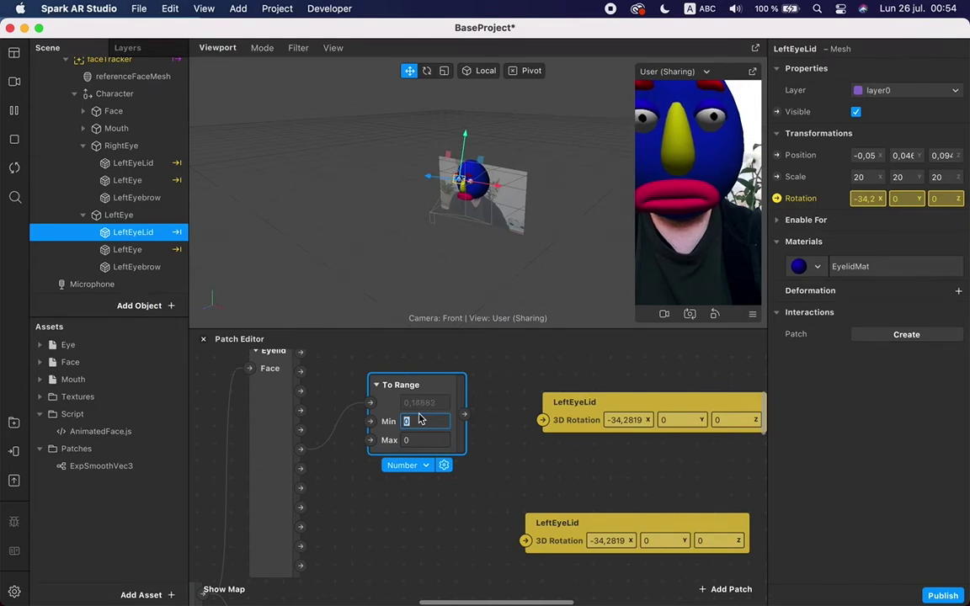
pyautogui.click(419, 439)
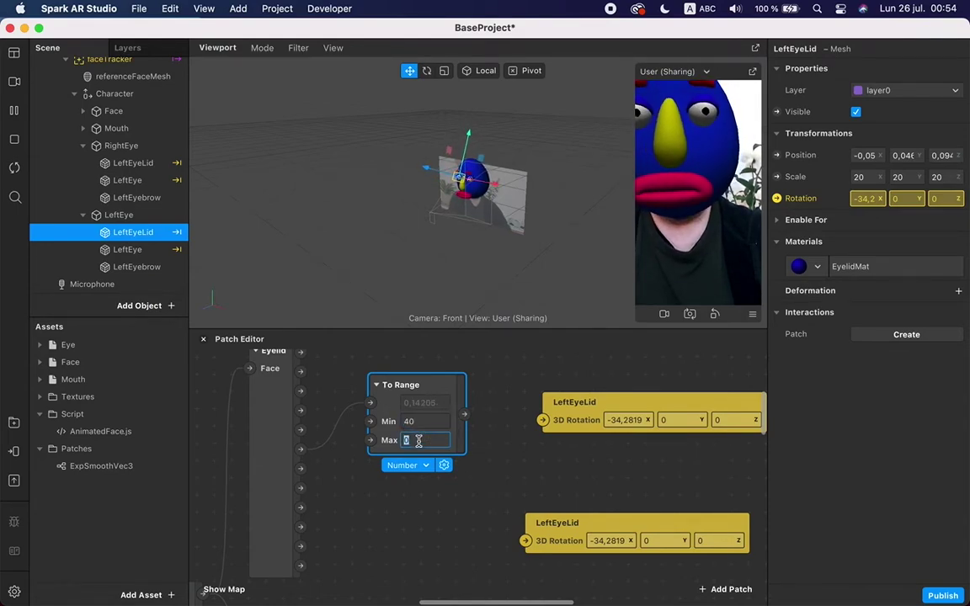
pyautogui.write('-50')
pyautogui.press('Return')
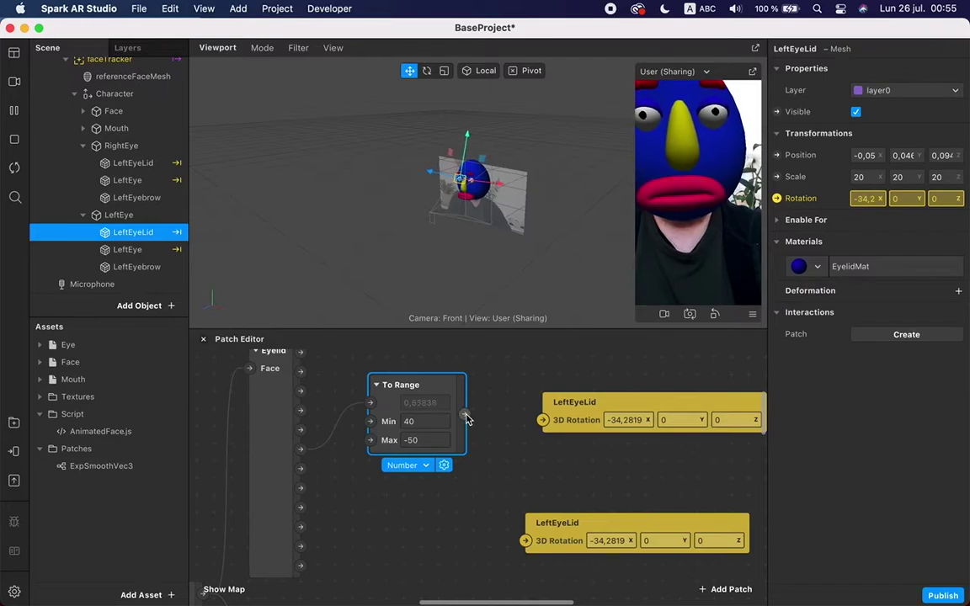
pyautogui.click(423, 421)
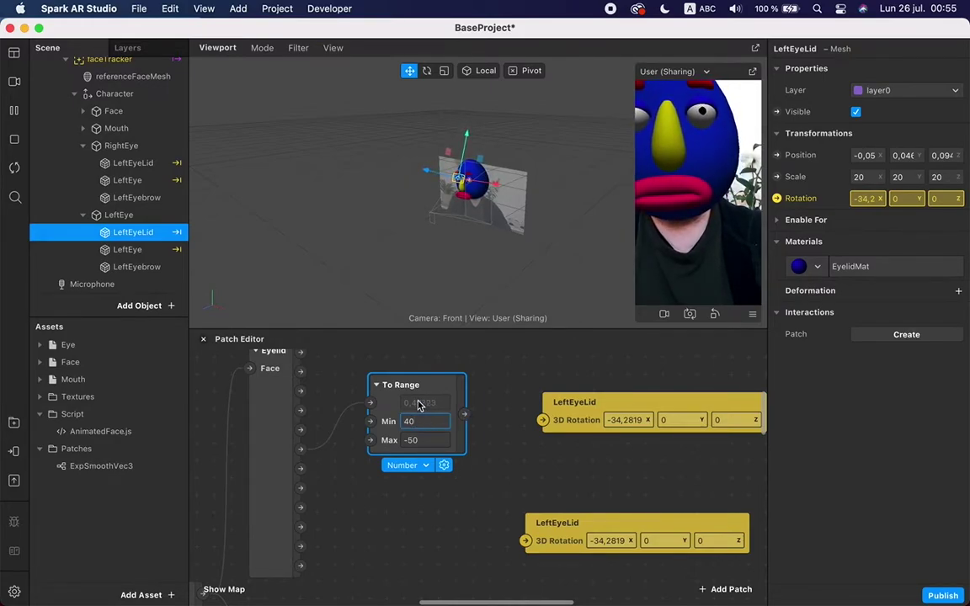
pyautogui.click(426, 442)
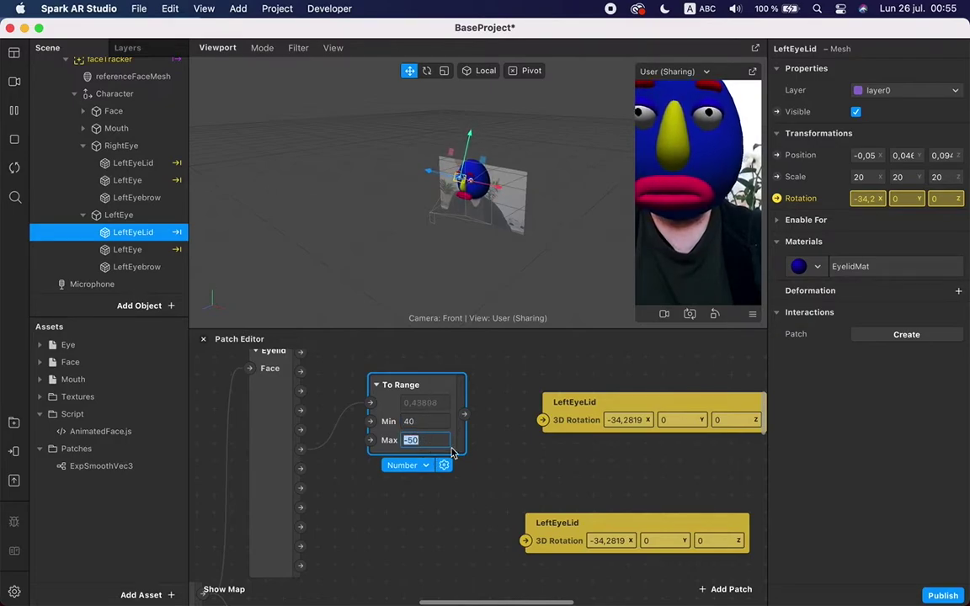
# Connect To Range's output to the upper LeftEyeLid patch's 3D Rotation and check the output value
pyautogui.moveTo(467, 416); pyautogui.dragTo(608, 419)
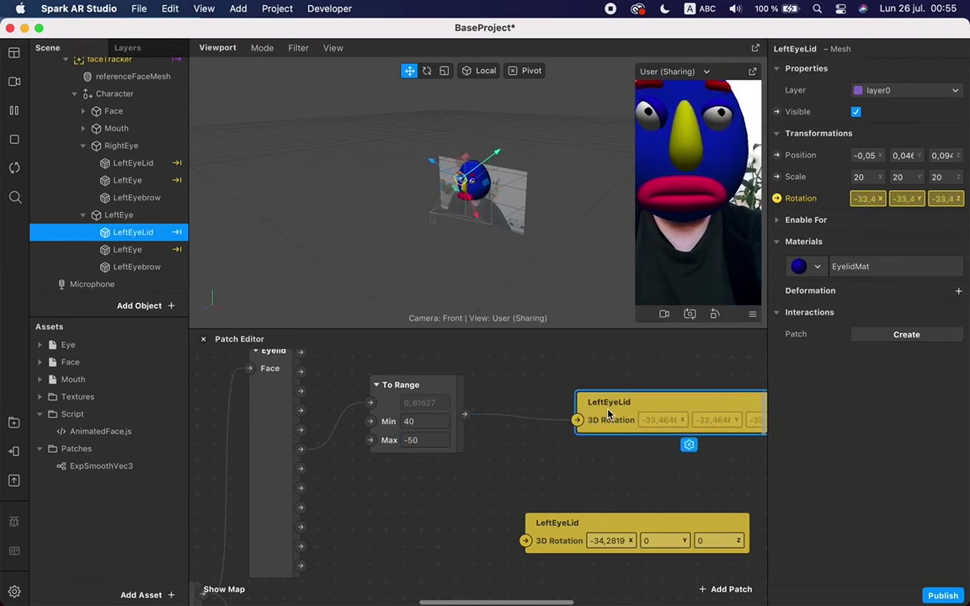
pyautogui.click(463, 413)
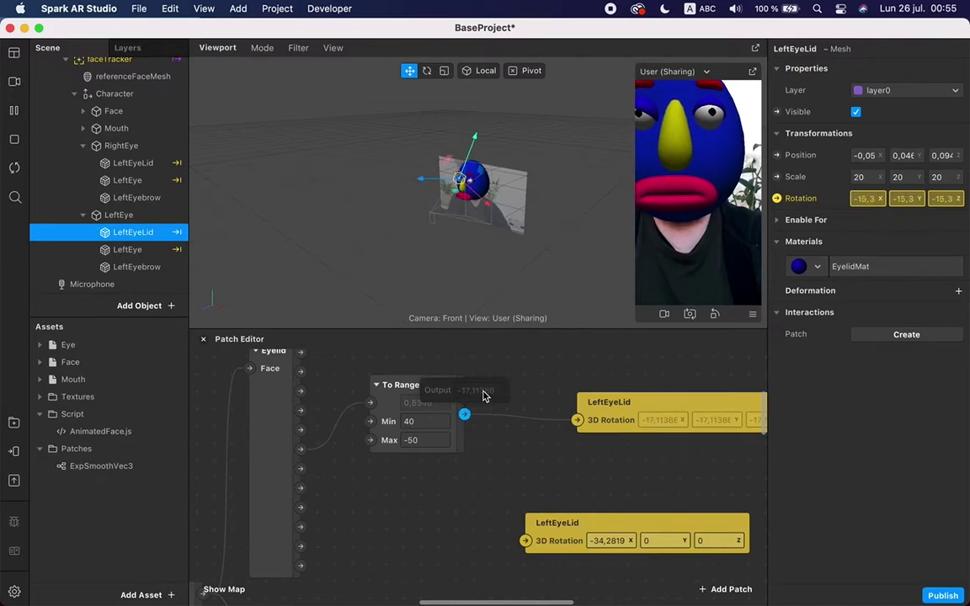
# Shift the upper LeftEyeLid patch away from To Range and add a Pack patch between the two
pyautogui.click(619, 424)
pyautogui.hscroll(2, 619, 424)
pyautogui.hscroll(2, 619, 425)
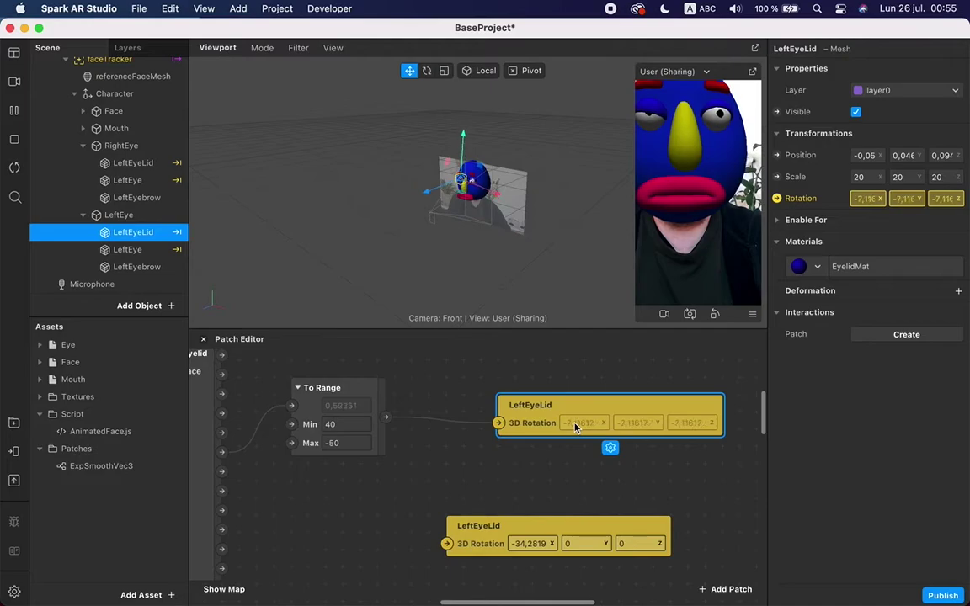
pyautogui.moveTo(599, 426); pyautogui.dragTo(651, 426)
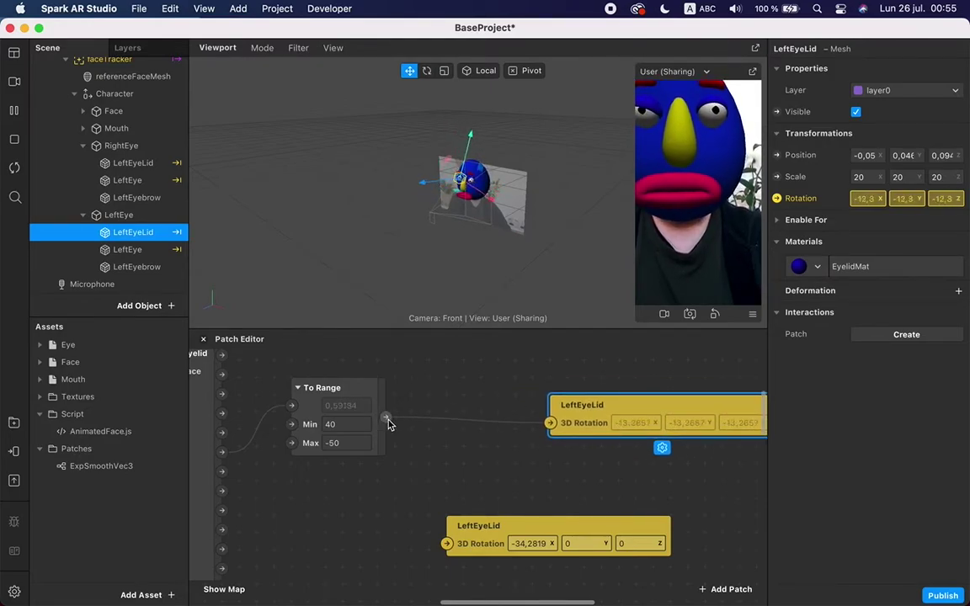
pyautogui.moveTo(387, 418); pyautogui.dragTo(556, 439)
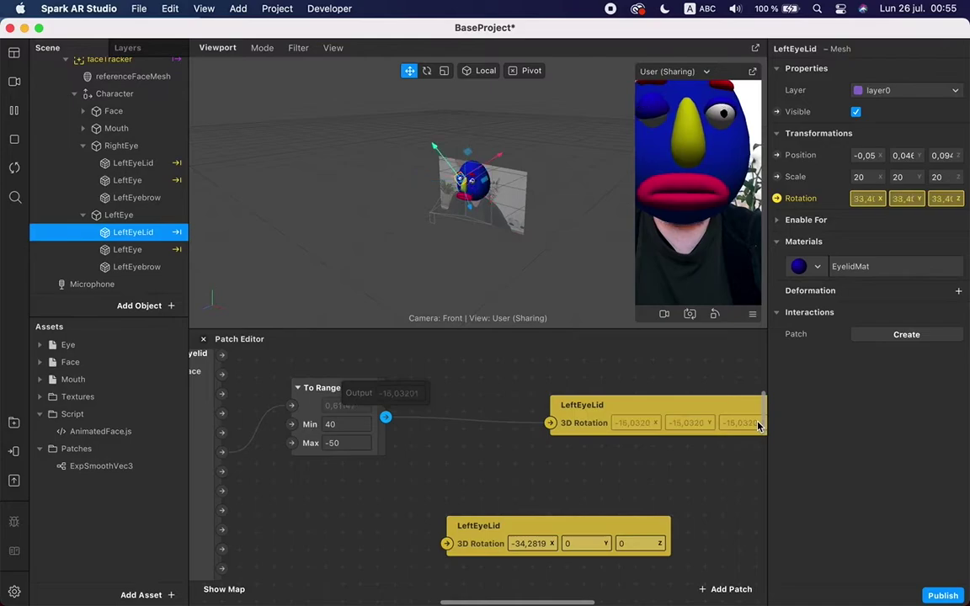
pyautogui.doubleClick(487, 390)
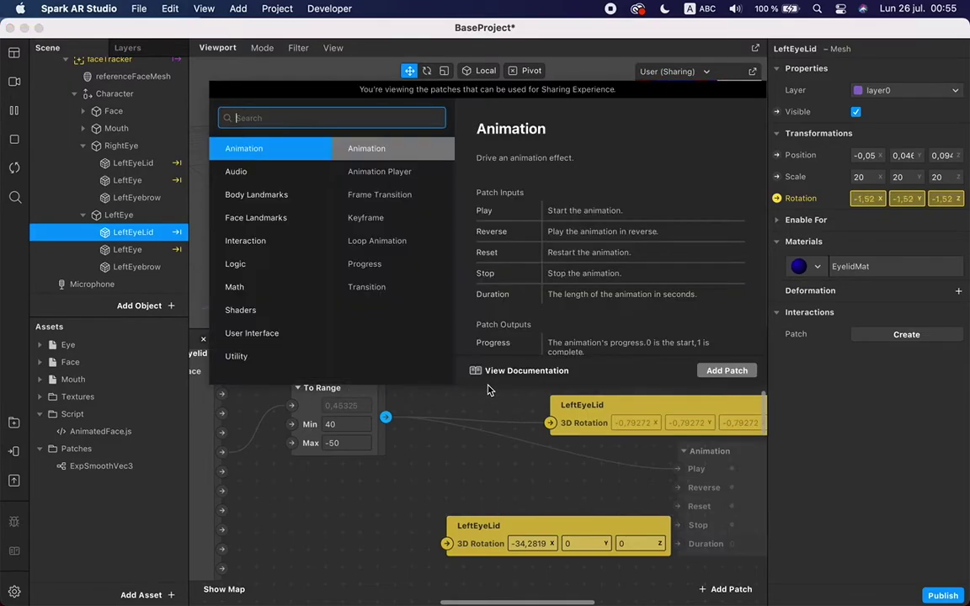
pyautogui.write('pack')
pyautogui.press('Return')
pyautogui.moveTo(488, 389); pyautogui.dragTo(461, 363)
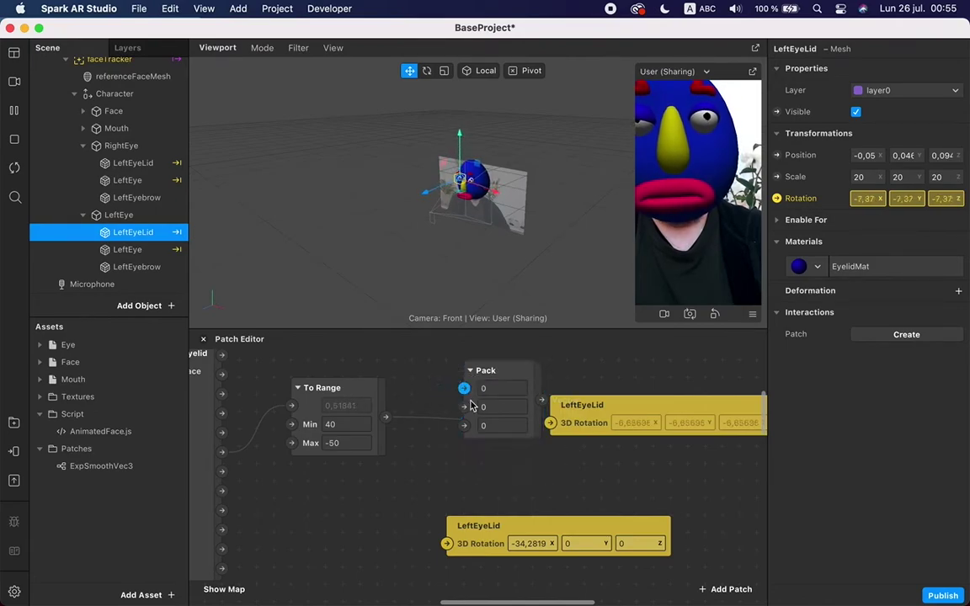
# Connect Pack's output to the upper LeftEyeLid's 3D Rotation, line Pack up, and feed To Range's output into Pack's first input
pyautogui.moveTo(541, 400); pyautogui.dragTo(549, 424)
pyautogui.moveTo(477, 390); pyautogui.dragTo(479, 407)
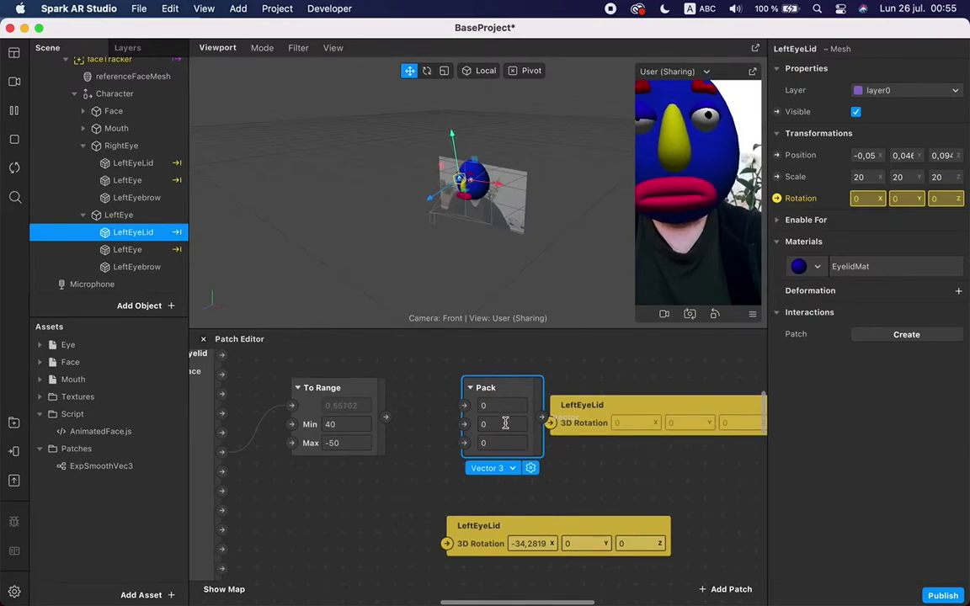
pyautogui.moveTo(386, 417); pyautogui.dragTo(470, 388)
pyautogui.click(588, 405)
pyautogui.moveTo(588, 402); pyautogui.dragTo(588, 403)
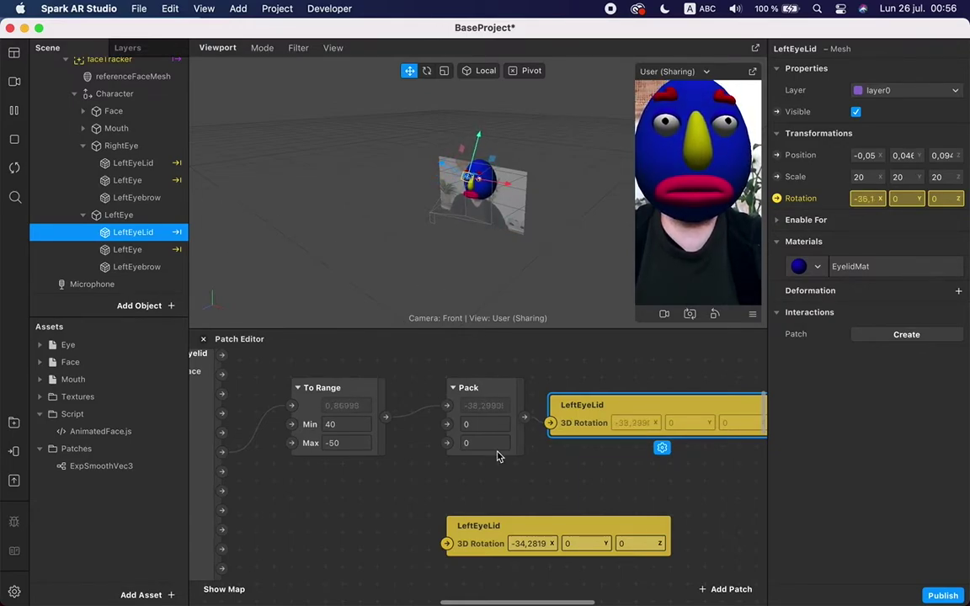
# Pause the preview with the eyelid closed and raise the To Range patch's Min to 50, then 60
pyautogui.click(14, 112)
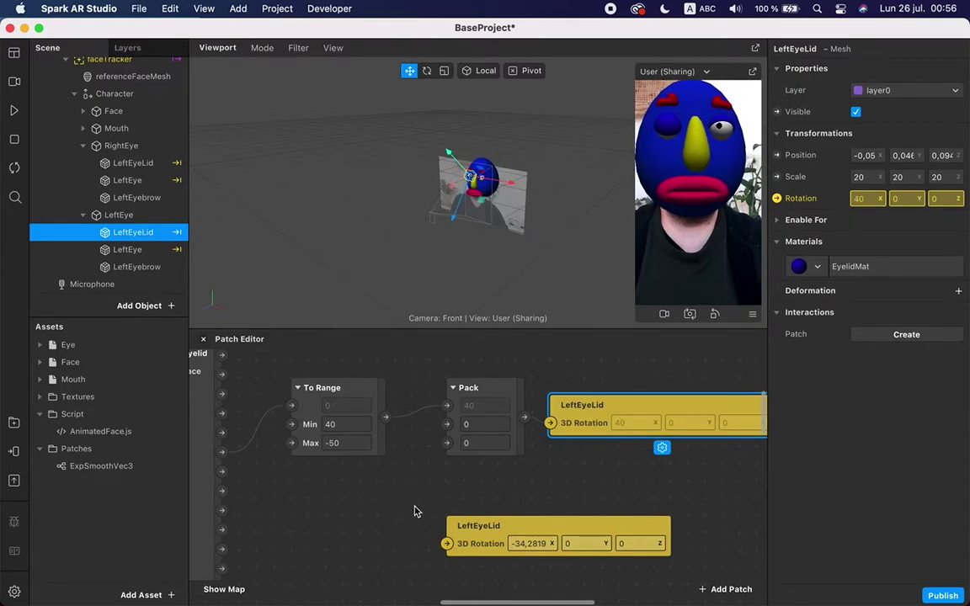
pyautogui.click(352, 424)
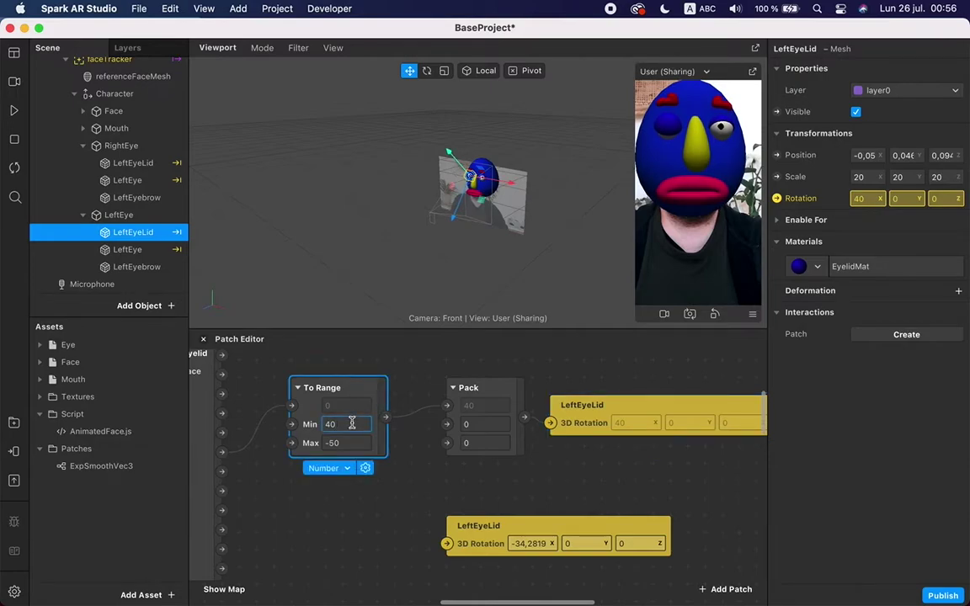
pyautogui.write('50')
pyautogui.press('Return')
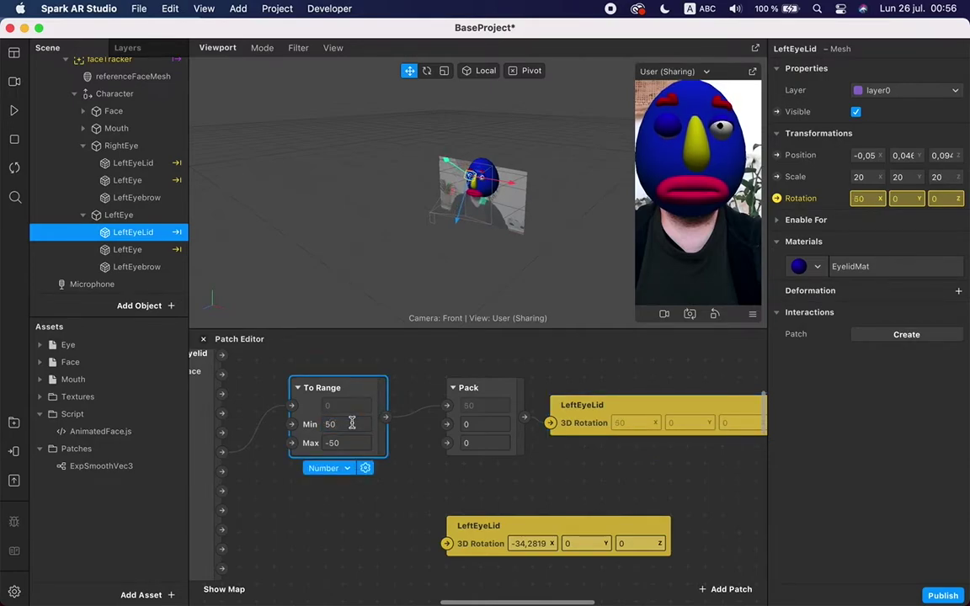
pyautogui.doubleClick(352, 424)
pyautogui.press('Return')
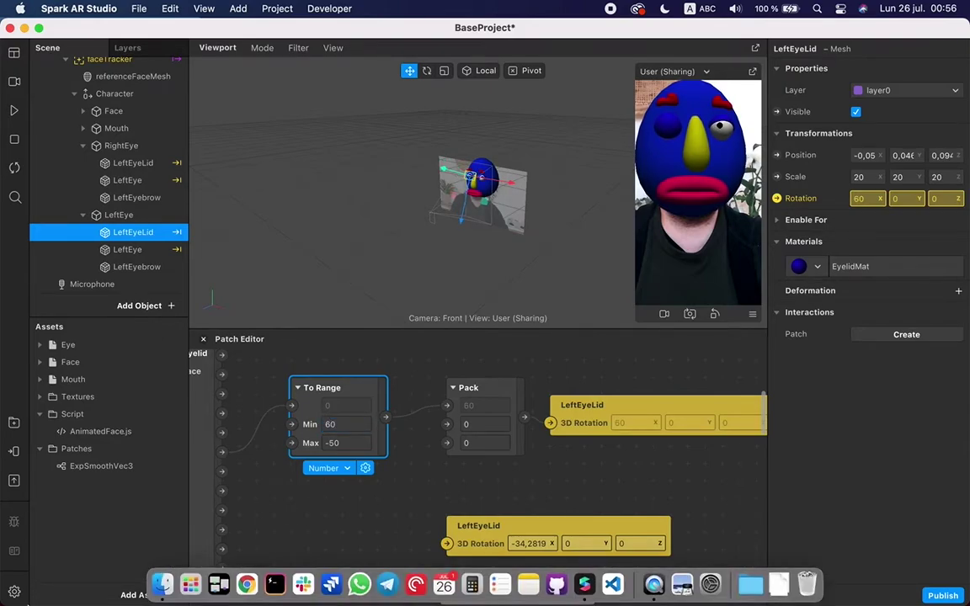
pyautogui.hotkey('ctrl', 'Up')
pyautogui.click(236, 479)
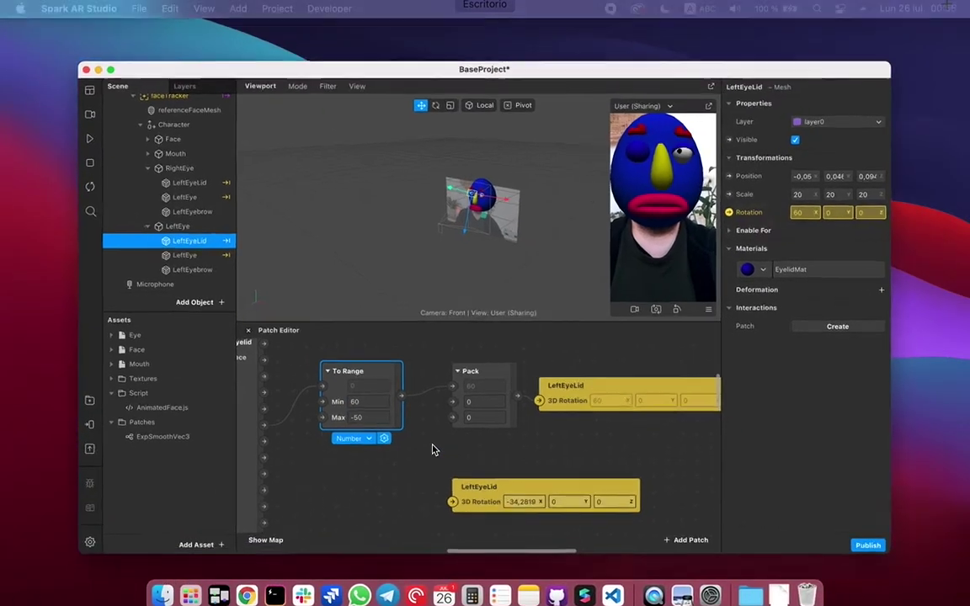
# Pause the preview with the eyes open, set To Range's Max to -70, then -75, and resume the preview
pyautogui.click(15, 111)
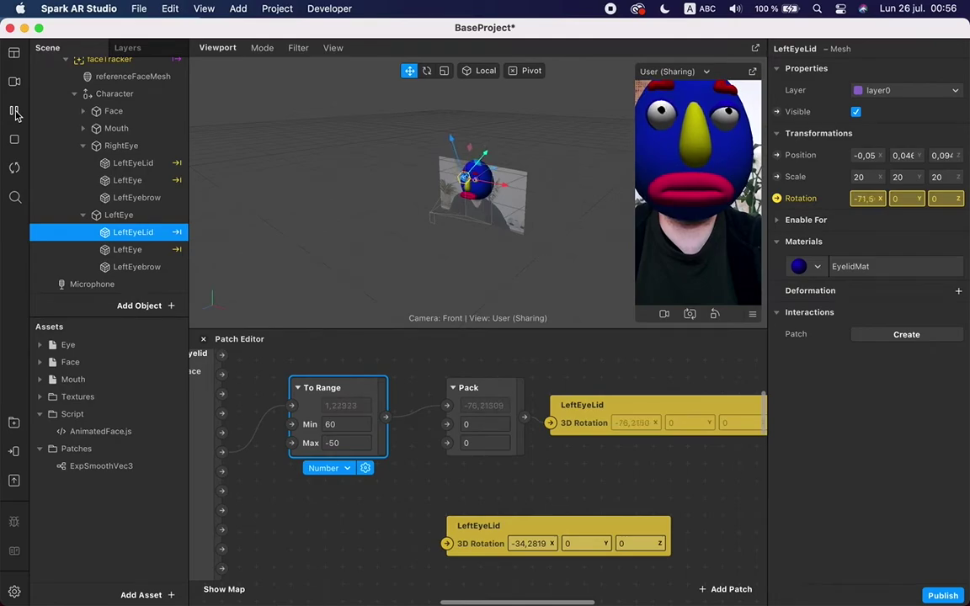
pyautogui.click(14, 111)
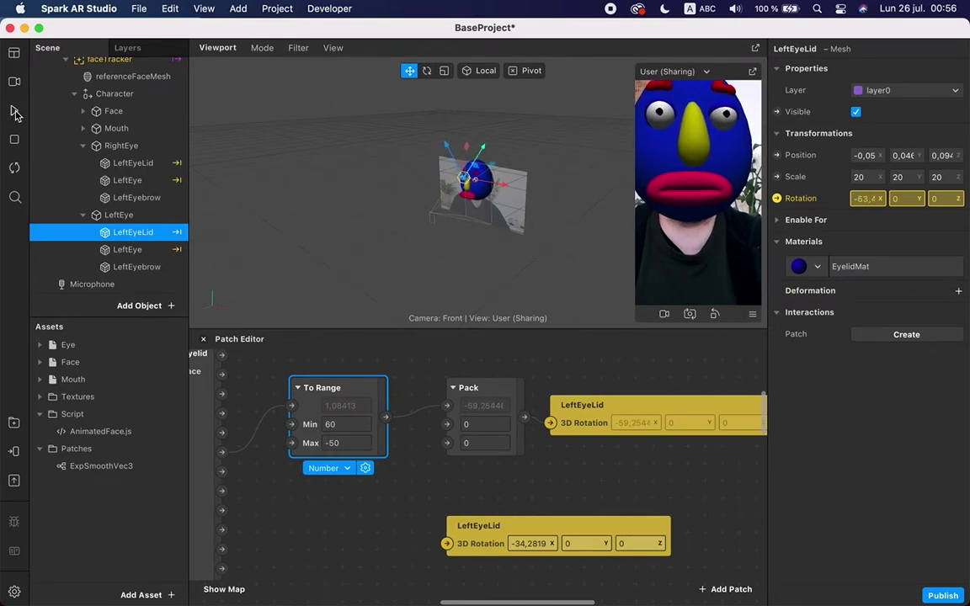
pyautogui.click(358, 444)
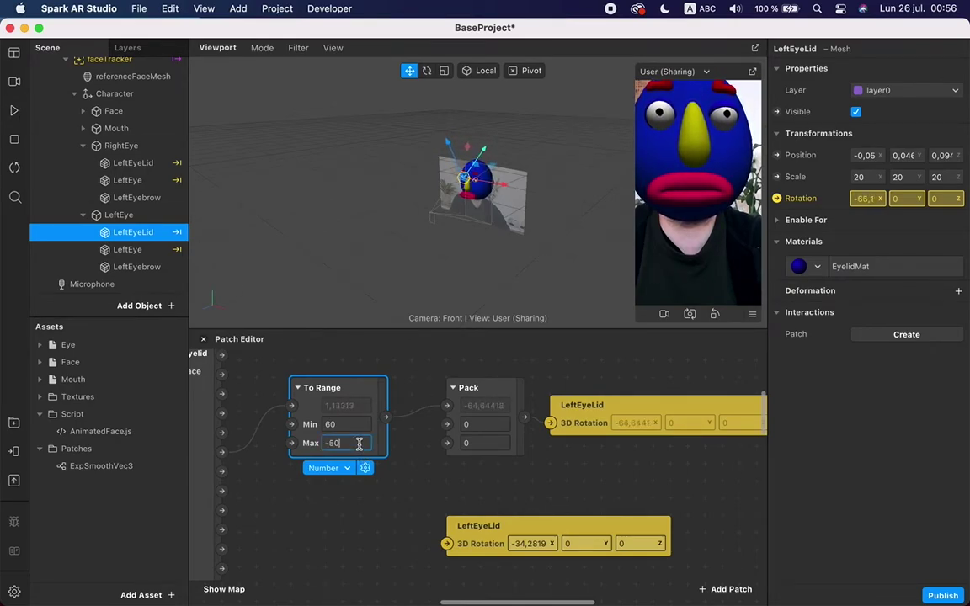
pyautogui.press('Return')
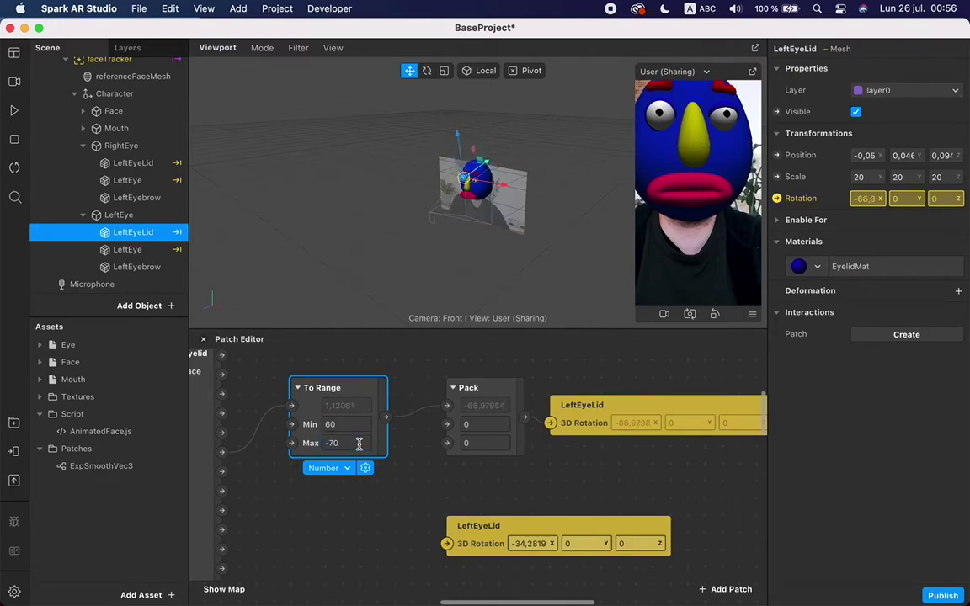
pyautogui.doubleClick(347, 441)
pyautogui.write('5')
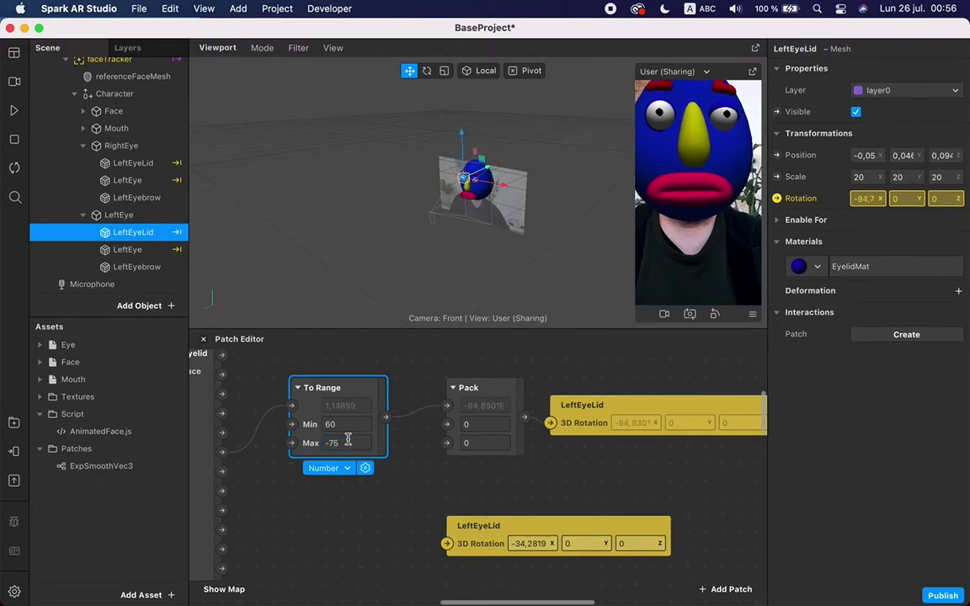
pyautogui.click(446, 471)
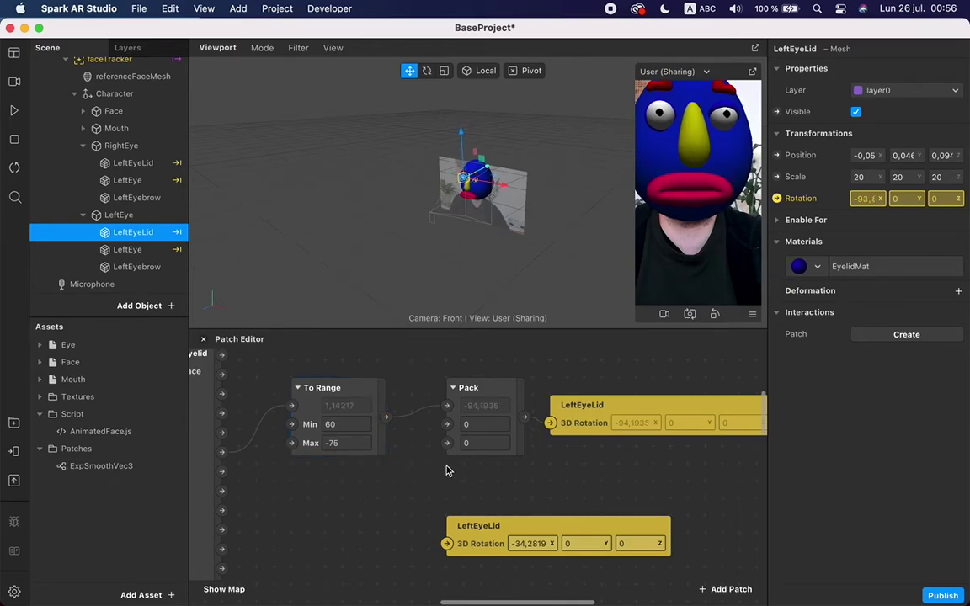
pyautogui.click(14, 110)
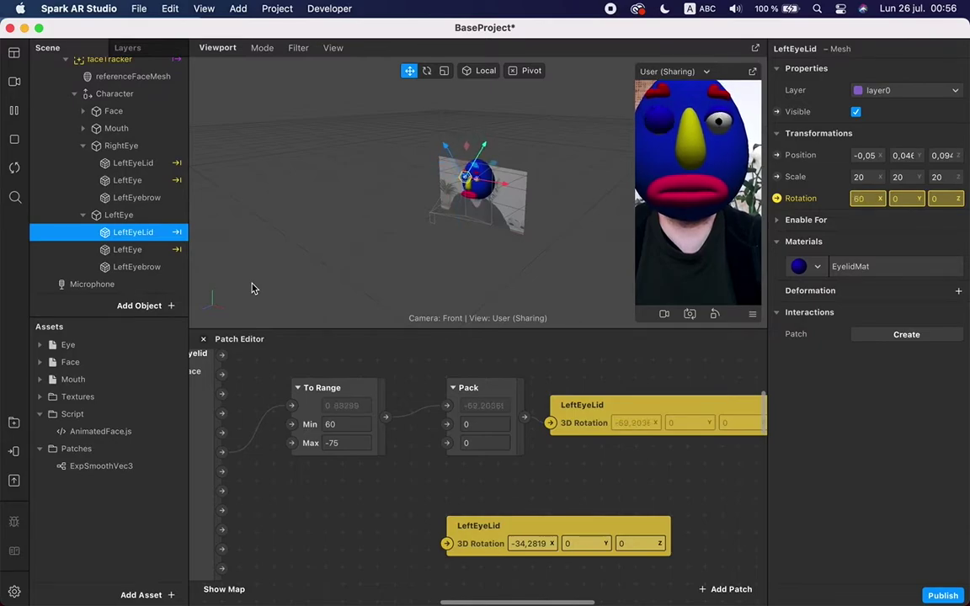
# Move the lower LeftEyeLid patch to make room, then duplicate To Range and place the copy beside the Eyelid patch's lower outputs
pyautogui.scroll(-3, 376, 470)
pyautogui.hscroll(-3, 377, 470)
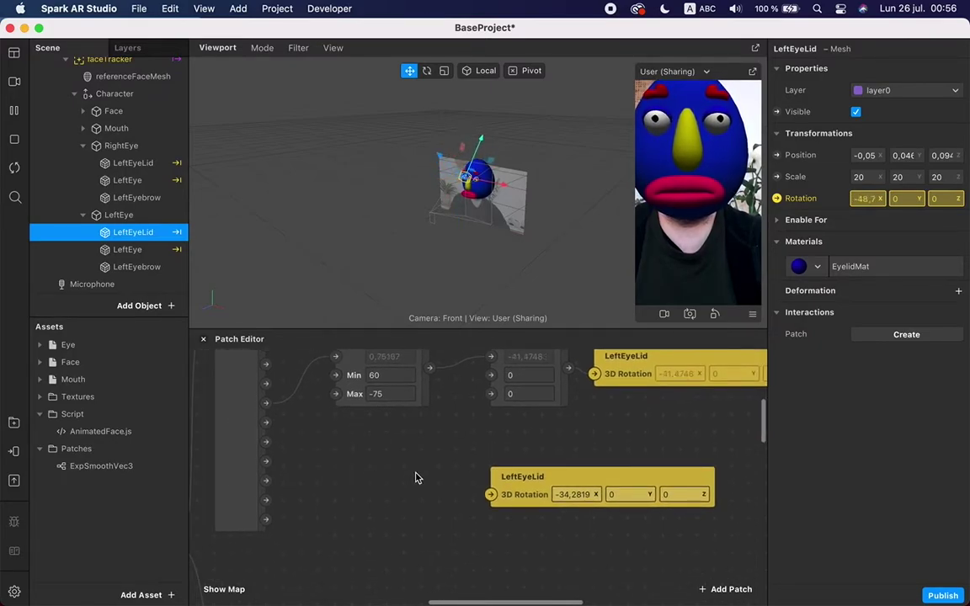
pyautogui.moveTo(544, 485); pyautogui.dragTo(613, 468)
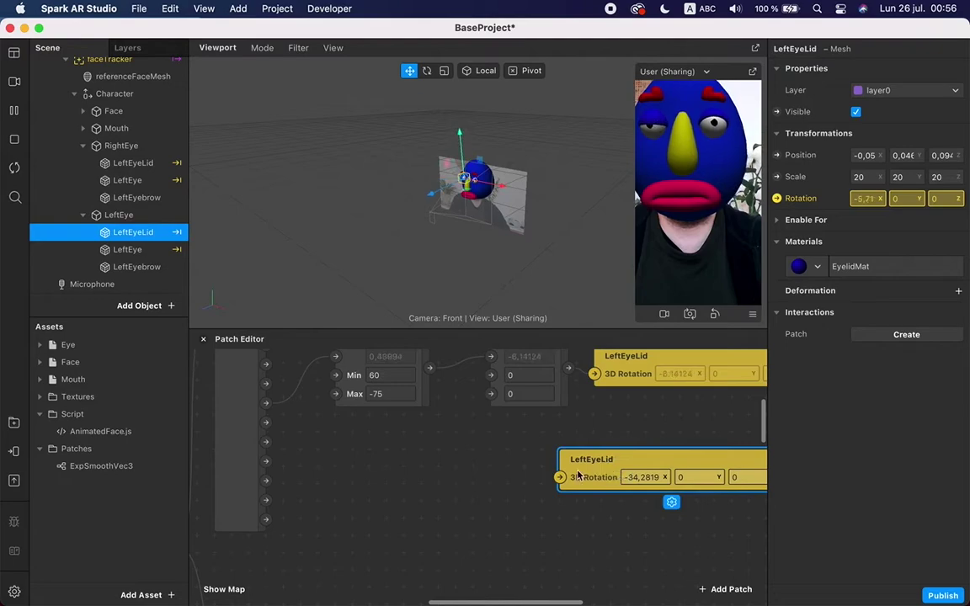
pyautogui.scroll(2, 405, 461)
pyautogui.hscroll(1, 405, 462)
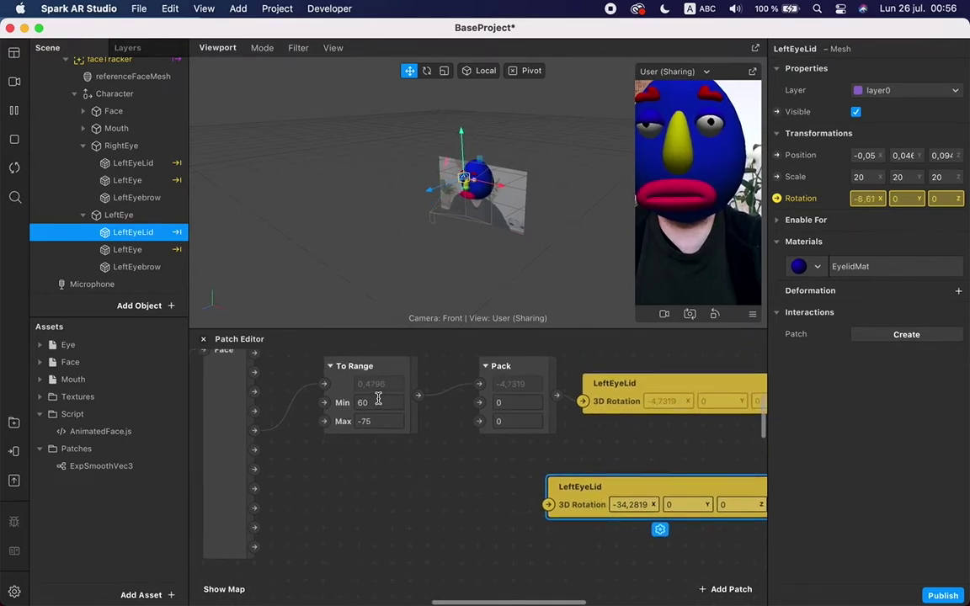
pyautogui.click(350, 374)
pyautogui.press('super+d')
pyautogui.moveTo(381, 428); pyautogui.dragTo(329, 513)
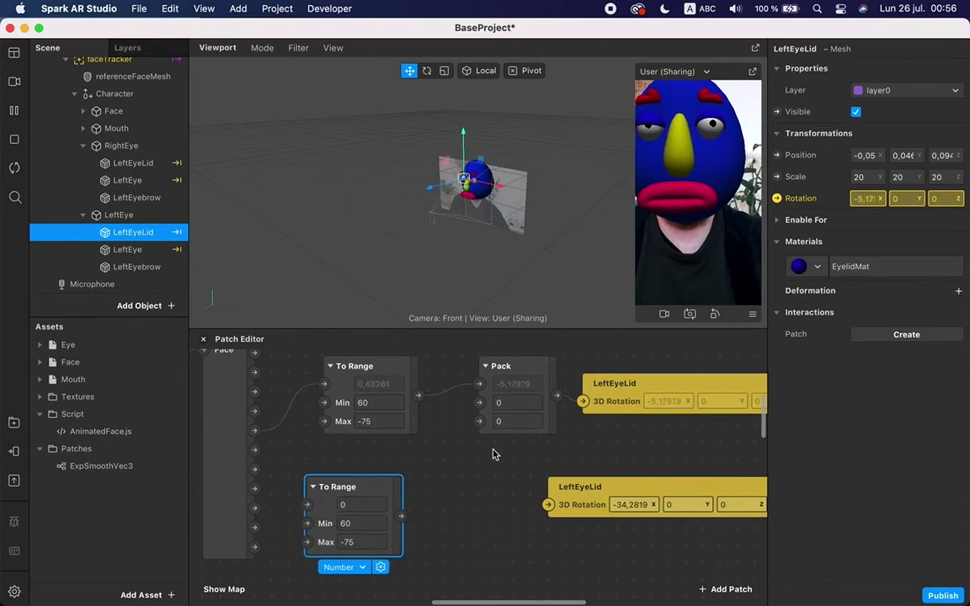
# Duplicate the Pack patch and link the Eyelid patch's last output through the copied To Range and Pack to the lower LeftEyeLid's 3D Rotation
pyautogui.click(504, 368)
pyautogui.press('super+d')
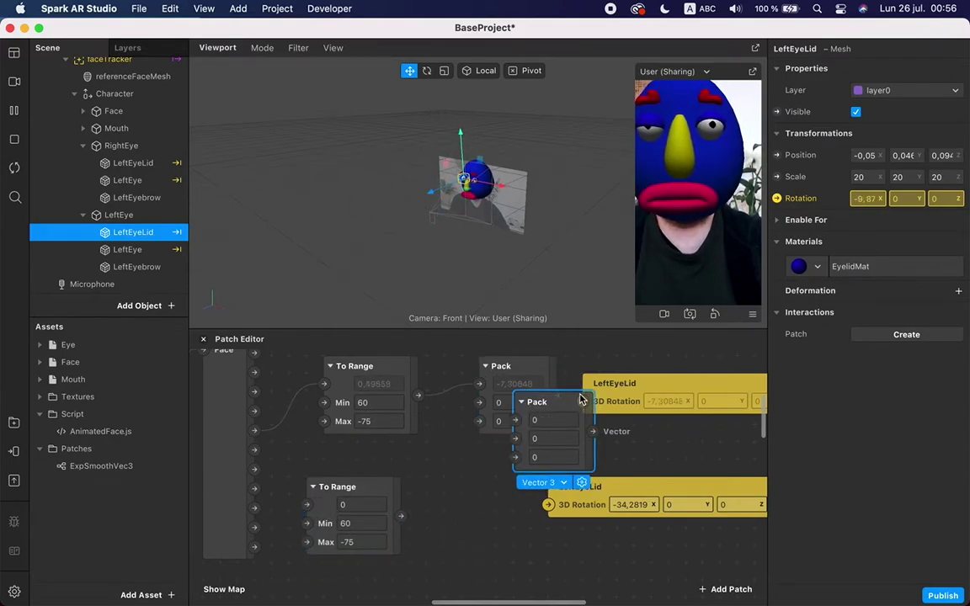
pyautogui.moveTo(549, 421); pyautogui.dragTo(496, 476)
pyautogui.moveTo(401, 515); pyautogui.dragTo(444, 488)
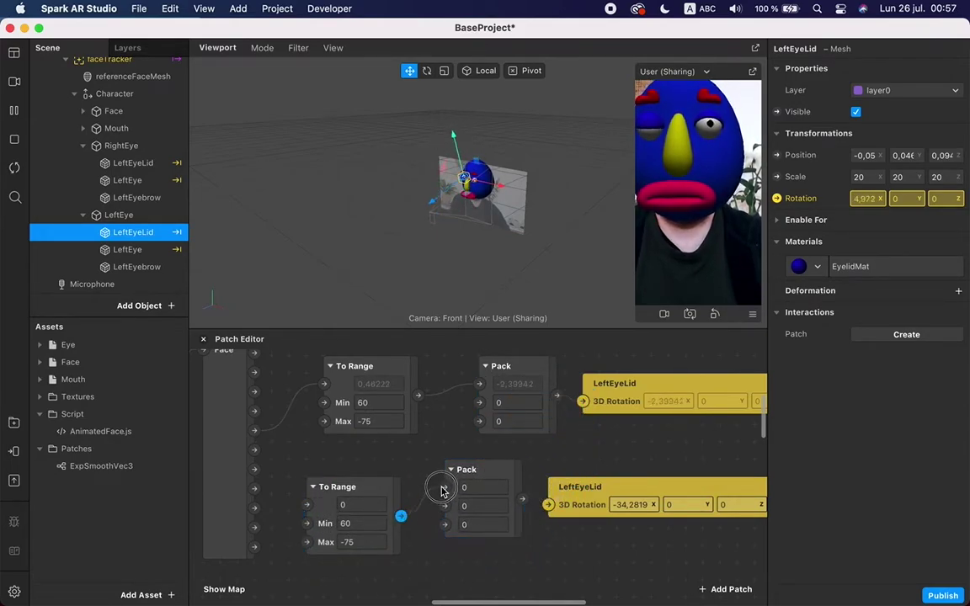
pyautogui.moveTo(522, 498); pyautogui.dragTo(548, 504)
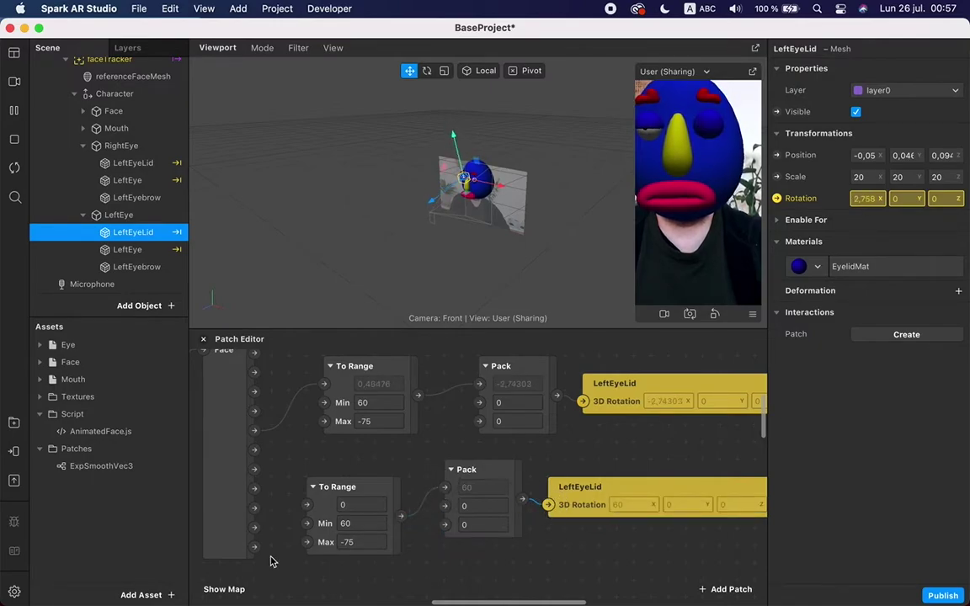
pyautogui.moveTo(258, 548); pyautogui.dragTo(307, 505)
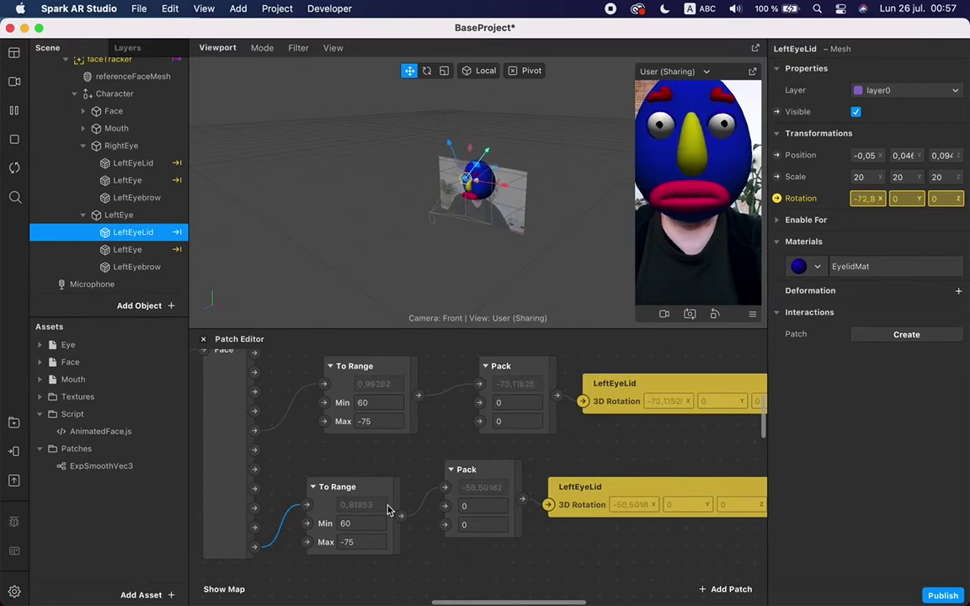
# Add a Mouth Open patch fed by the faceTracker patch's first output and place it below the eyelid patches
pyautogui.scroll(-5, 455, 469)
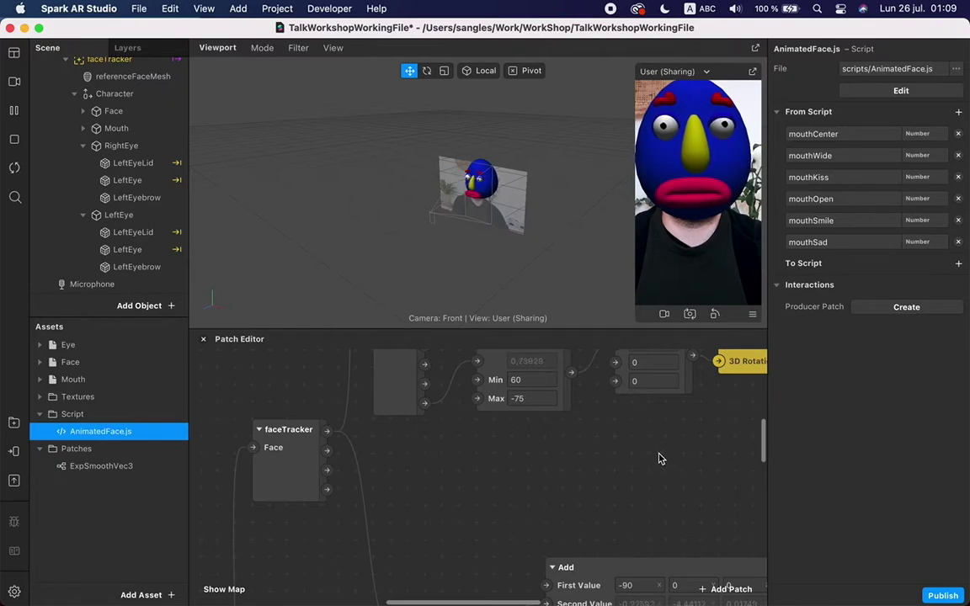
pyautogui.scroll(-1, 572, 479)
pyautogui.scroll(2, 572, 479)
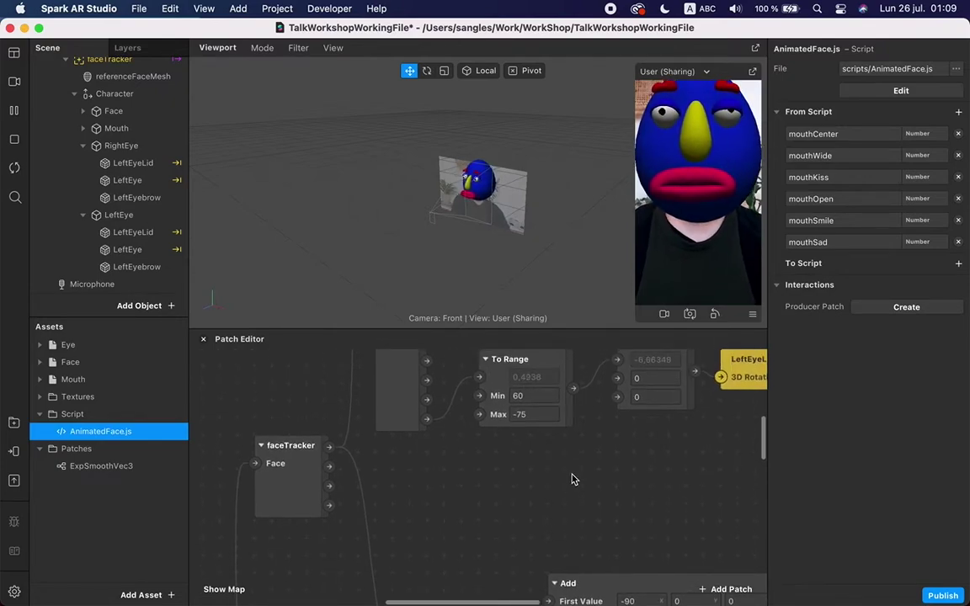
pyautogui.hscroll(1, 572, 479)
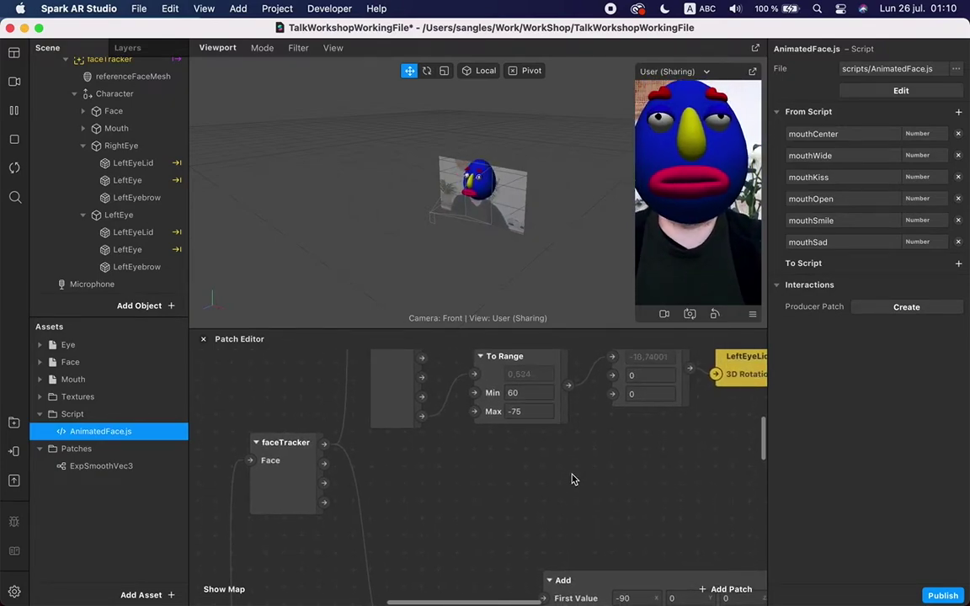
pyautogui.hscroll(2, 572, 480)
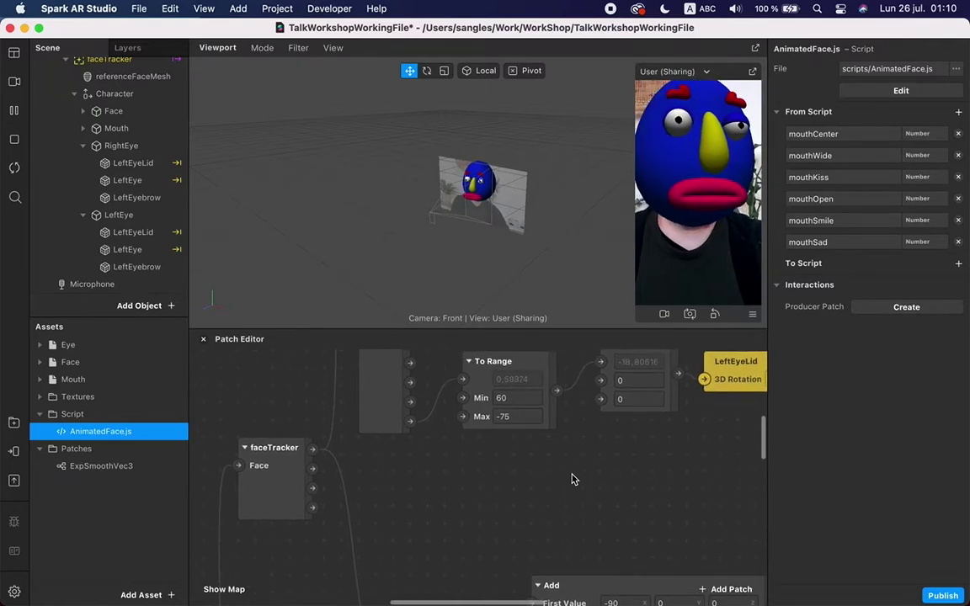
pyautogui.scroll(-1, 572, 480)
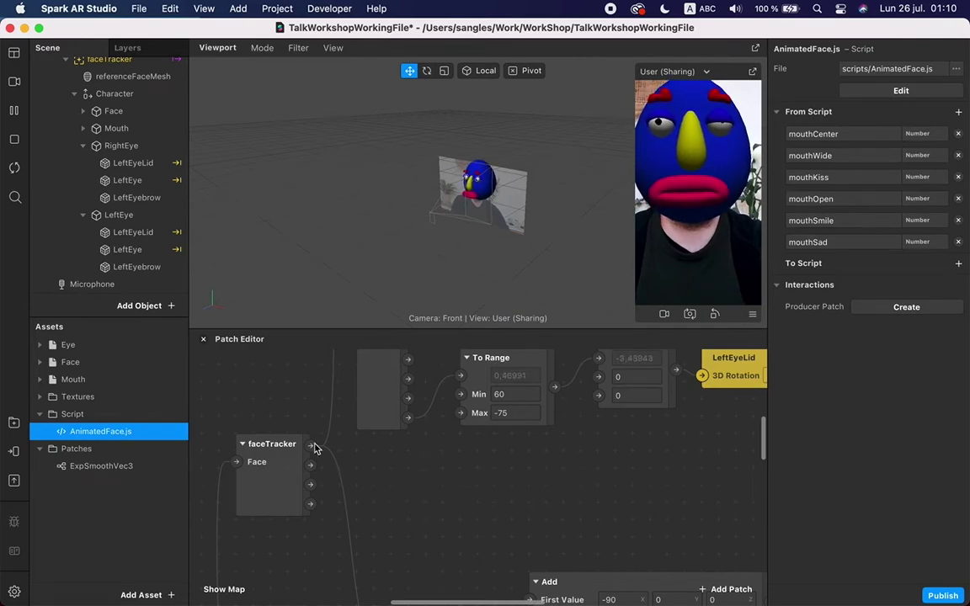
pyautogui.moveTo(310, 448); pyautogui.dragTo(524, 503)
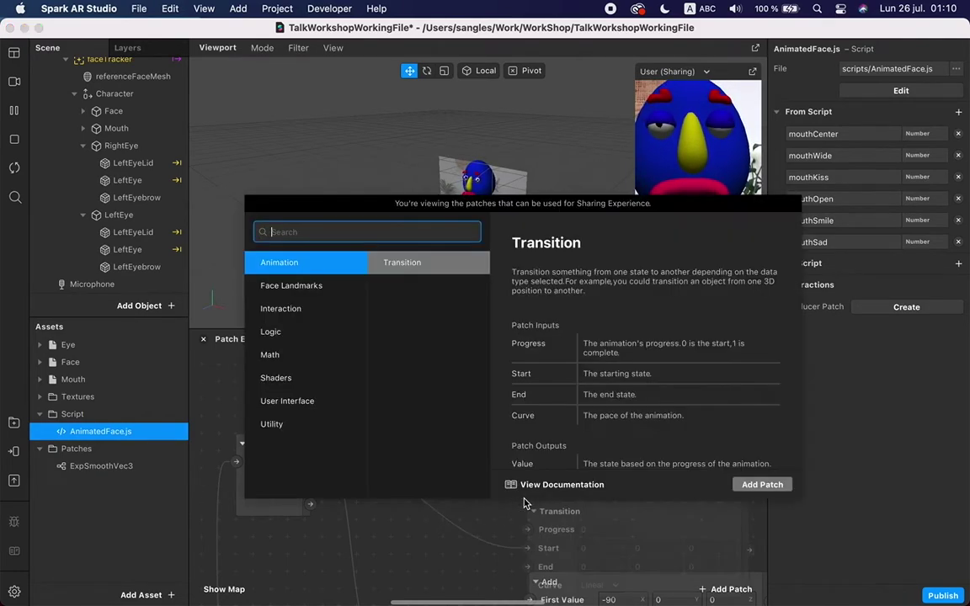
pyautogui.write('mouth')
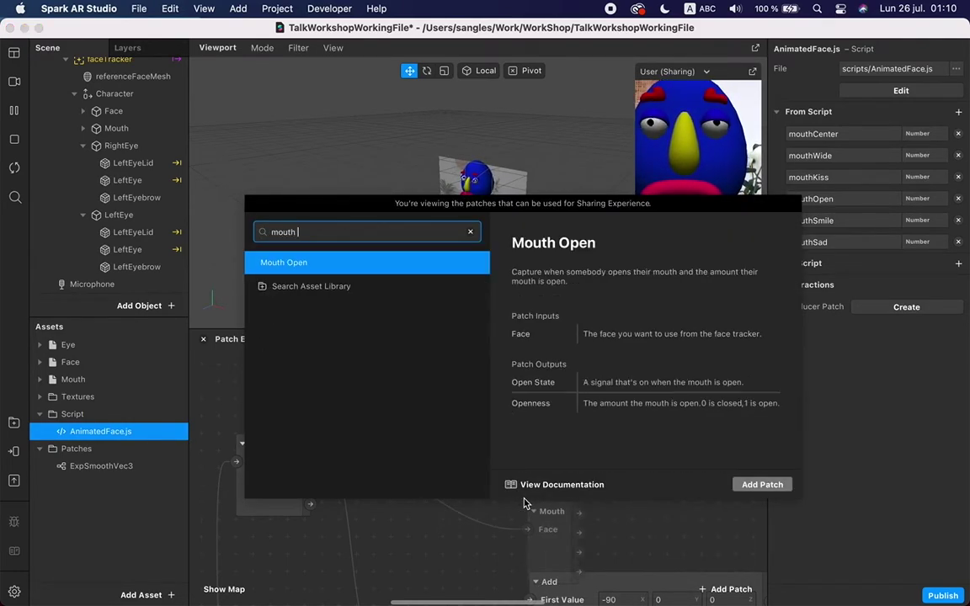
pyautogui.press('Return')
pyautogui.moveTo(556, 532); pyautogui.dragTo(506, 499)
pyautogui.scroll(3, 572, 495)
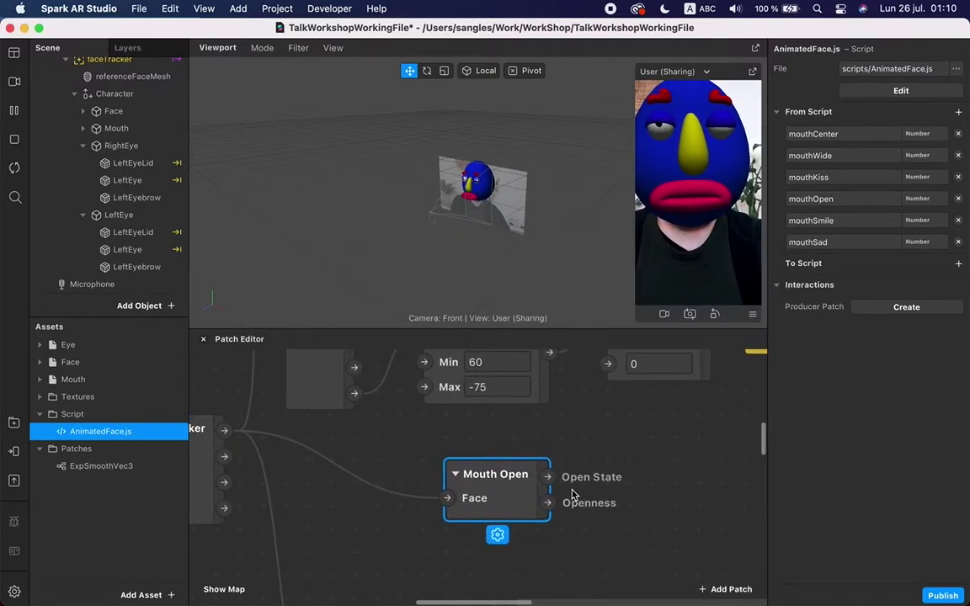
# Turn off the faceTracker's visibility so the camera preview shows the bare face without the character
pyautogui.hscroll(3, 574, 494)
pyautogui.click(455, 461)
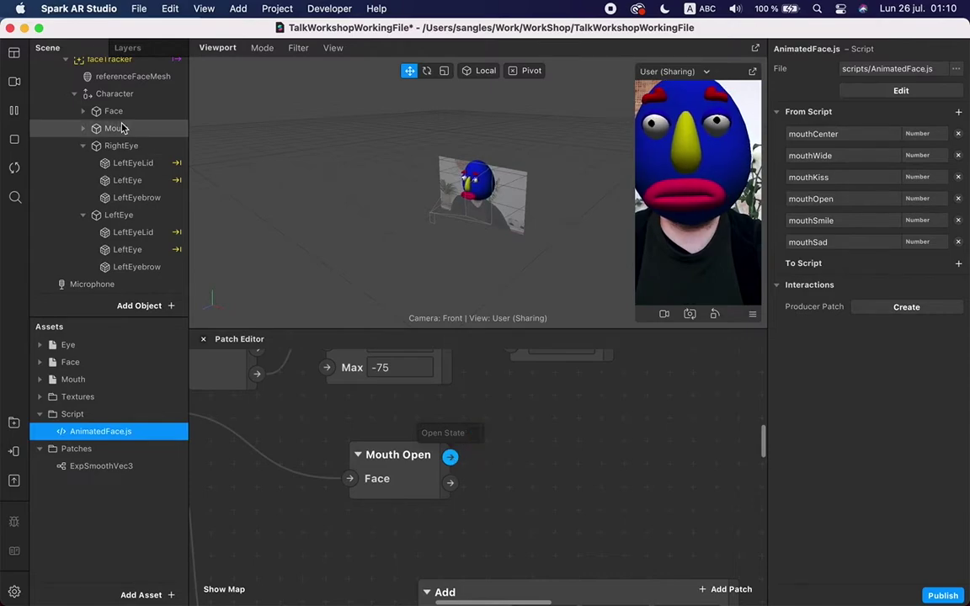
pyautogui.click(95, 61)
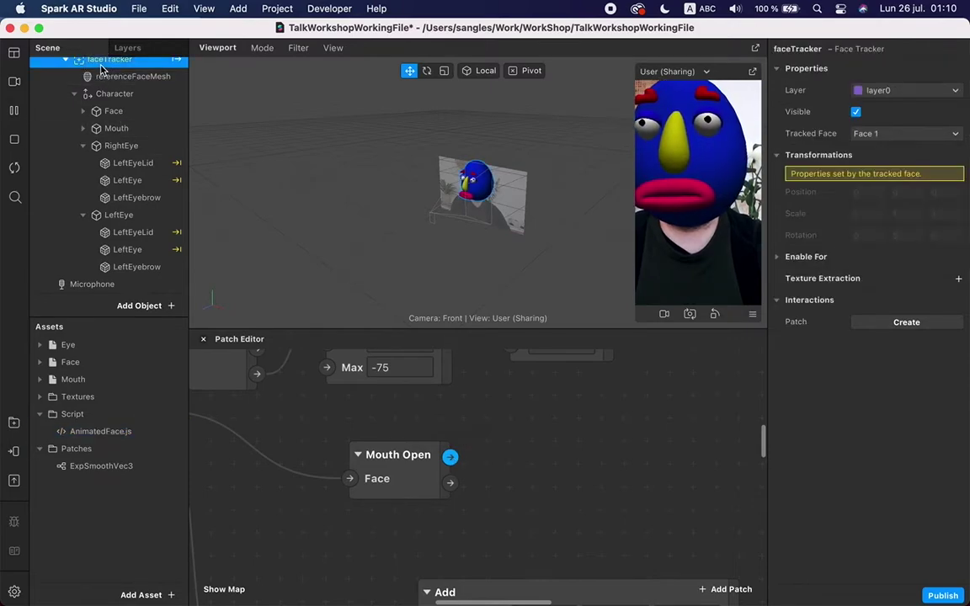
pyautogui.click(856, 111)
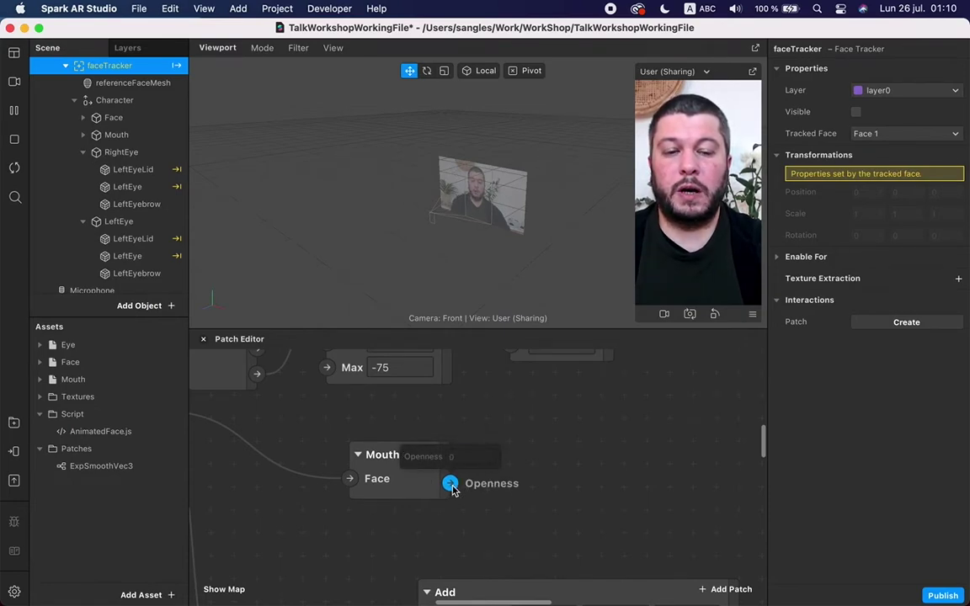
# Add a Value patch fed by Mouth Open's Openness output and place it with a wider gap beside Mouth Open
pyautogui.moveTo(452, 487); pyautogui.dragTo(544, 485)
pyautogui.write('vla')
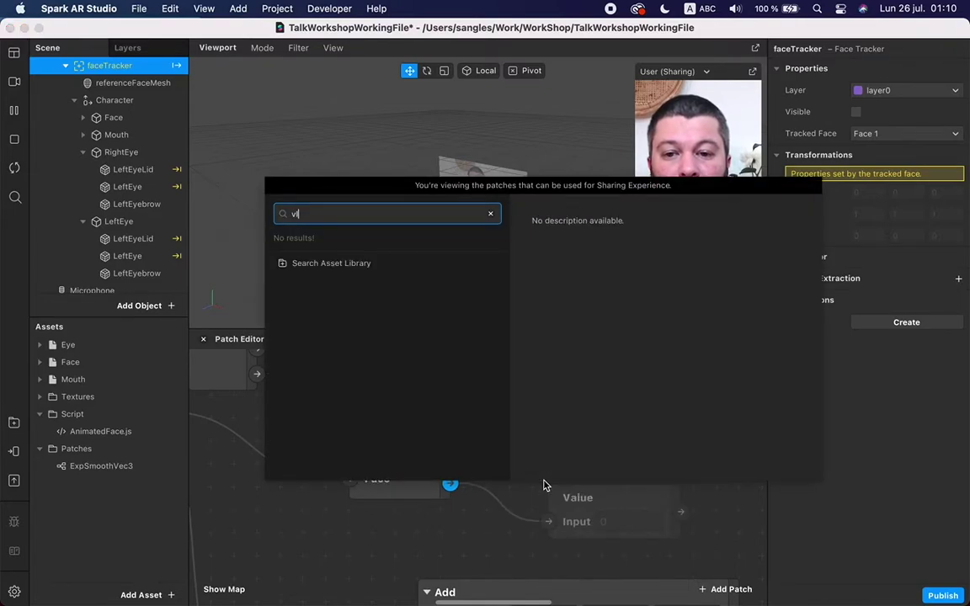
pyautogui.press('BackSpace')
pyautogui.write('a')
pyautogui.press('Return')
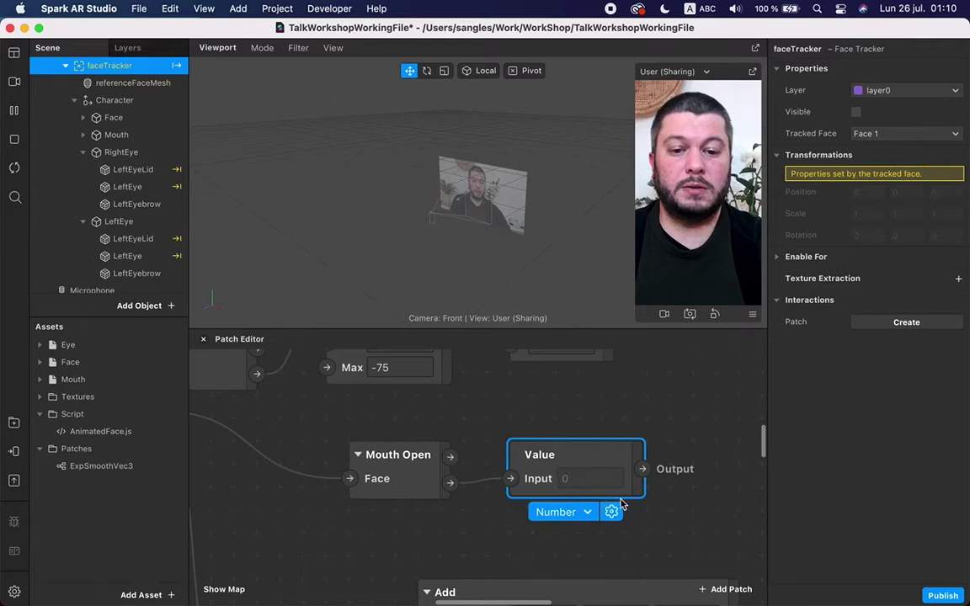
pyautogui.moveTo(544, 457); pyautogui.dragTo(589, 461)
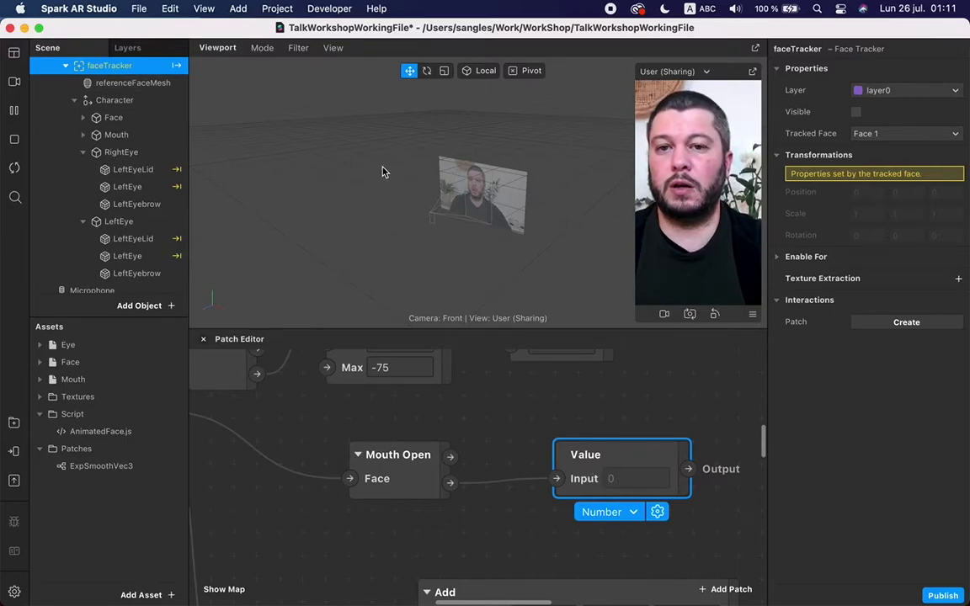
# Switch to the FaceFeatures project, shrink the Patch Editor to give the viewport more height, and enlarge the camera preview
pyautogui.hotkey('ctrl', 'Up')
pyautogui.click(354, 185)
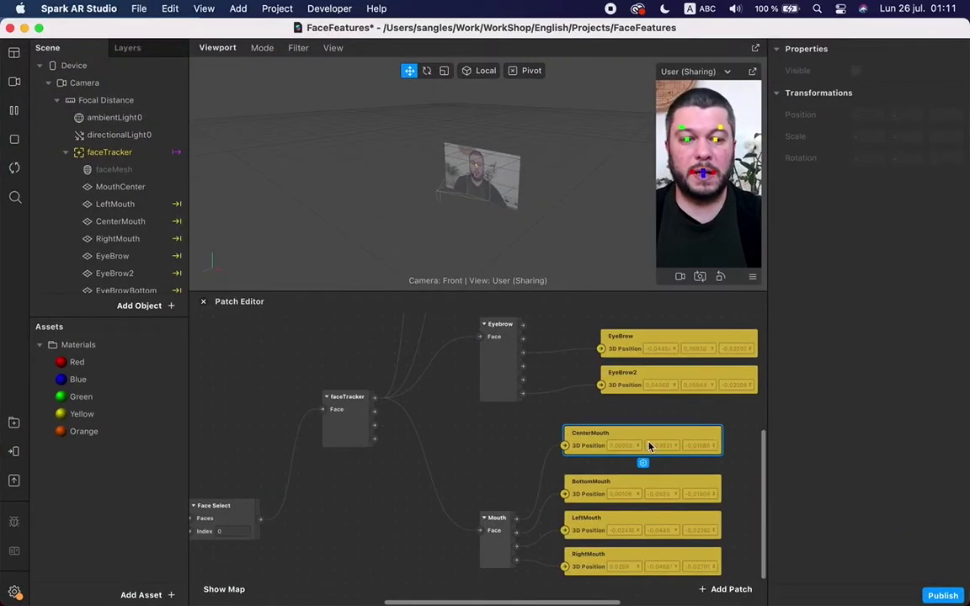
pyautogui.scroll(2, 546, 410)
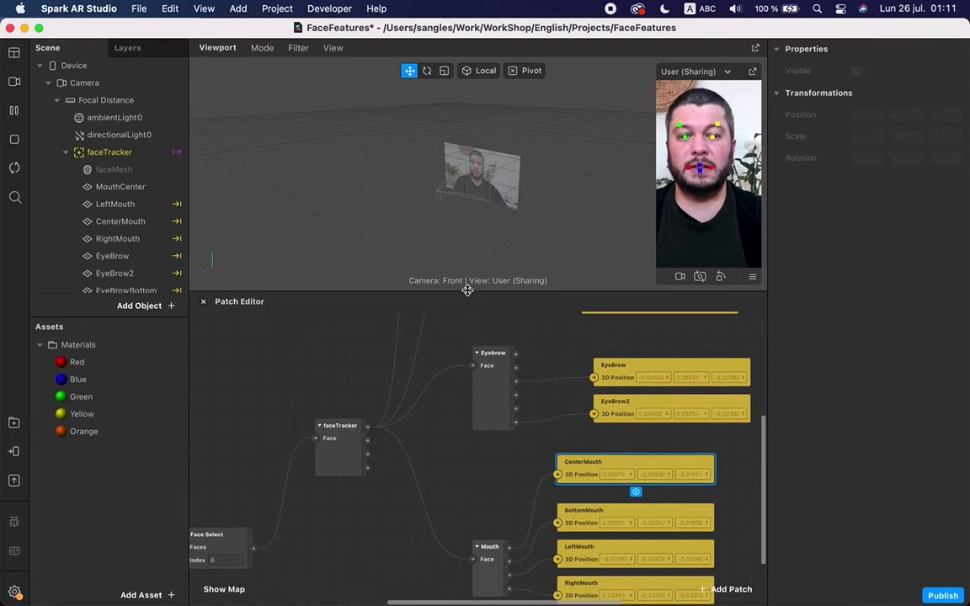
pyautogui.scroll(4, 488, 383)
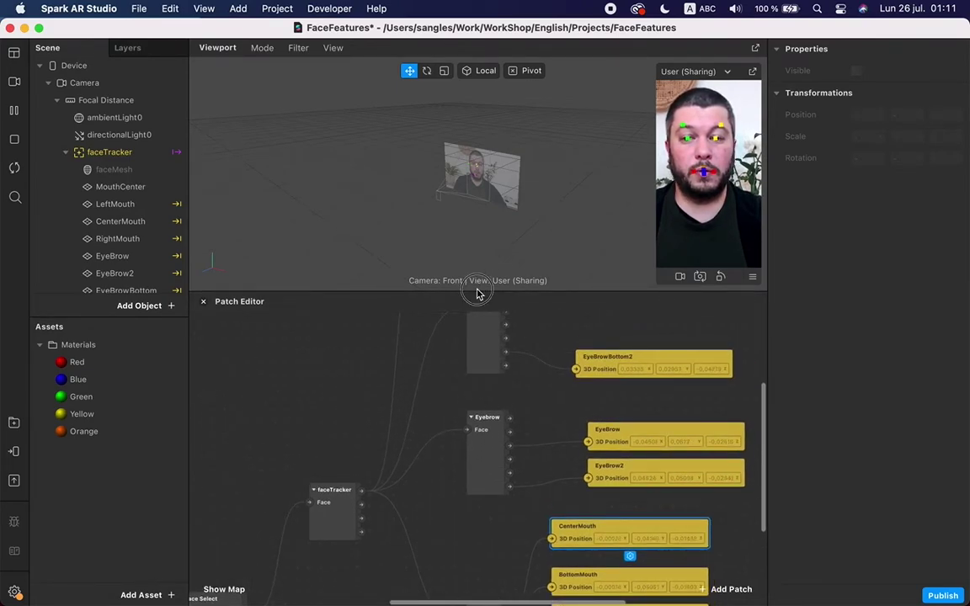
pyautogui.moveTo(477, 290); pyautogui.dragTo(476, 419)
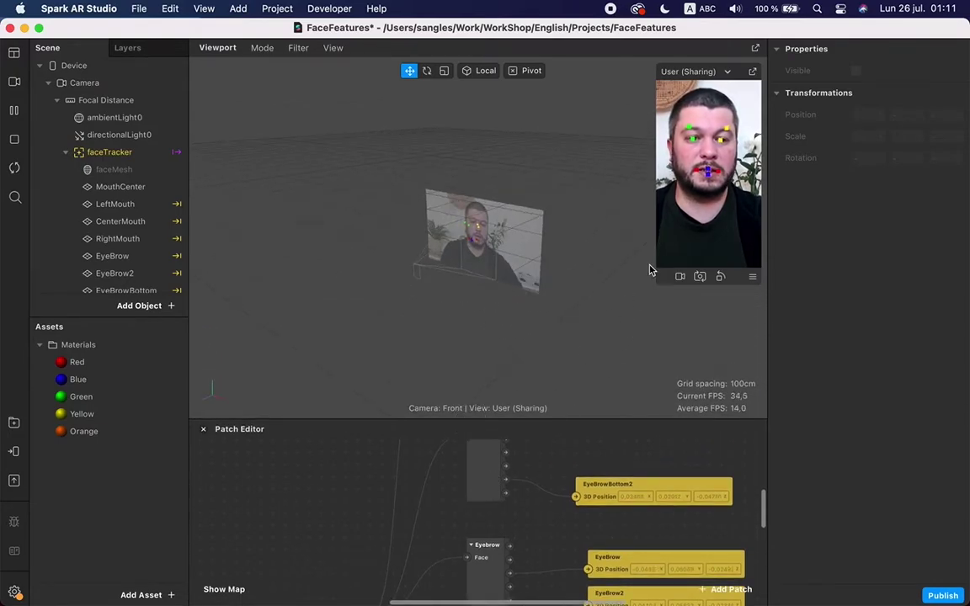
pyautogui.moveTo(657, 235); pyautogui.dragTo(524, 320)
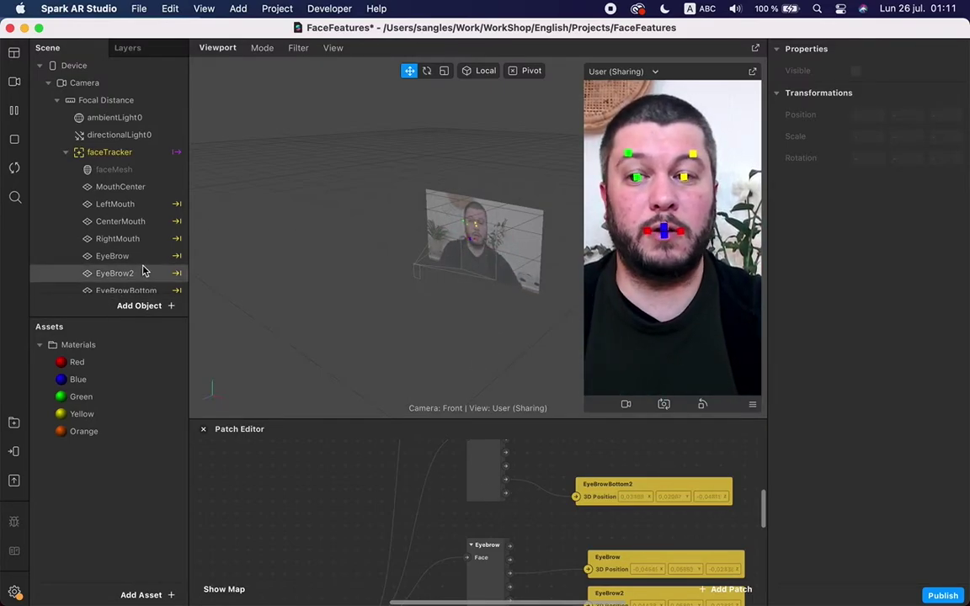
# Find the Mouth patch's linked positions and select the RightMouth and LeftMouth patches together
pyautogui.scroll(-10, 368, 594)
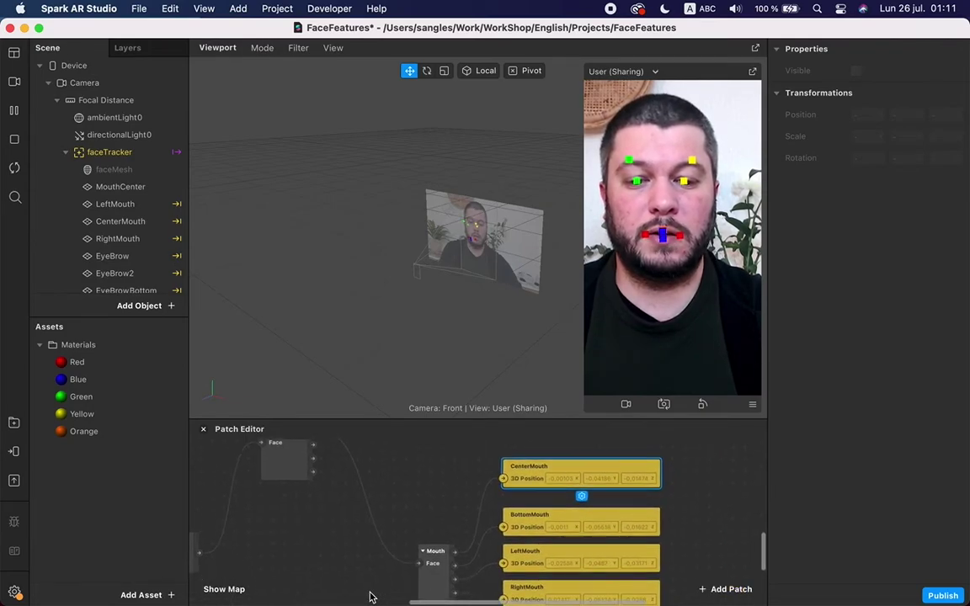
pyautogui.scroll(-3, 368, 595)
pyautogui.hscroll(3, 368, 594)
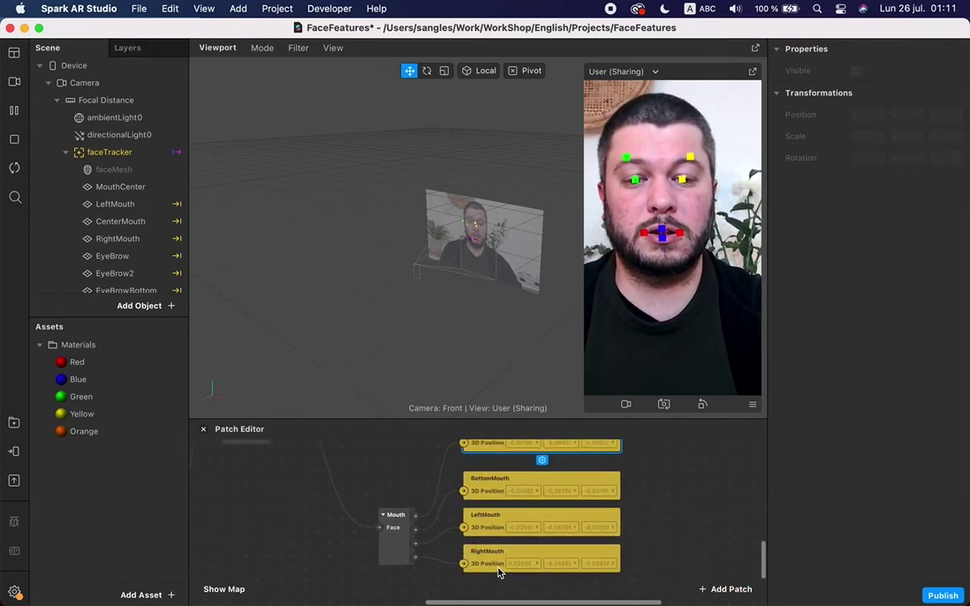
pyautogui.click(503, 570)
pyautogui.keyDown('shift'); pyautogui.click(494, 526); pyautogui.keyUp('shift')
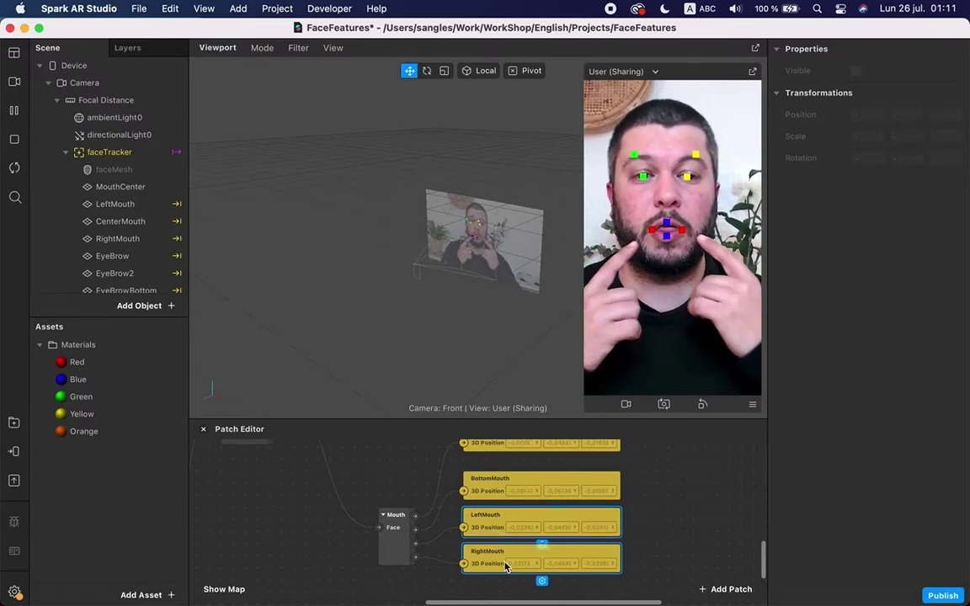
# Move the BottomMouth patch up closer to the CenterMouth patch
pyautogui.scroll(3, 472, 505)
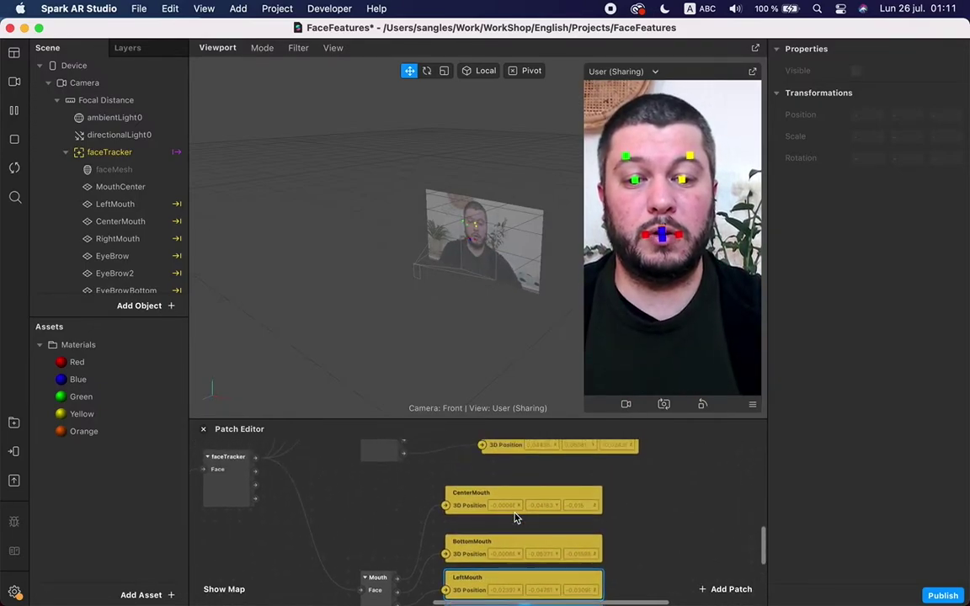
pyautogui.click(472, 505)
pyautogui.click(485, 546)
pyautogui.scroll(-2, 485, 547)
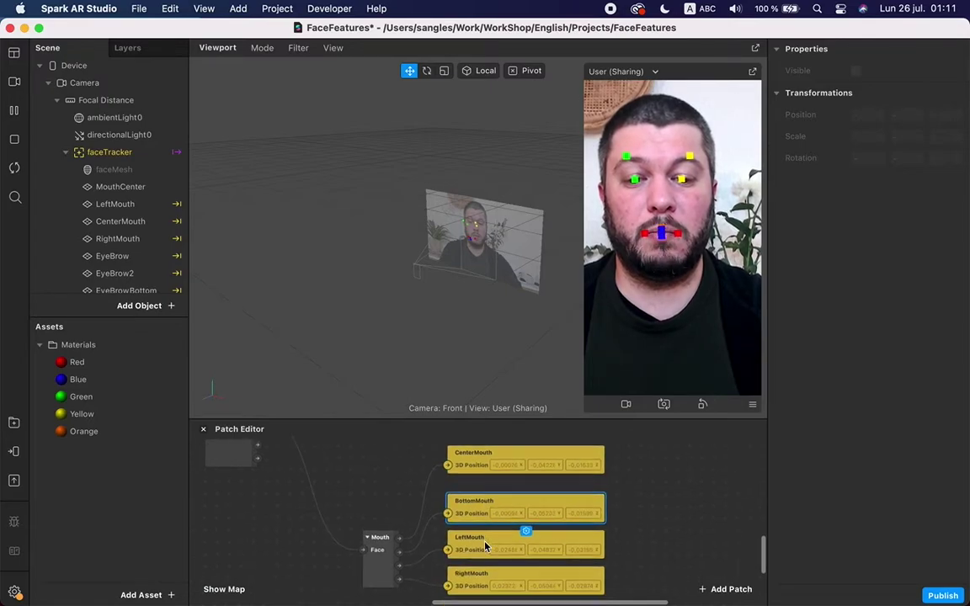
pyautogui.scroll(3, 485, 546)
pyautogui.moveTo(493, 565); pyautogui.dragTo(495, 548)
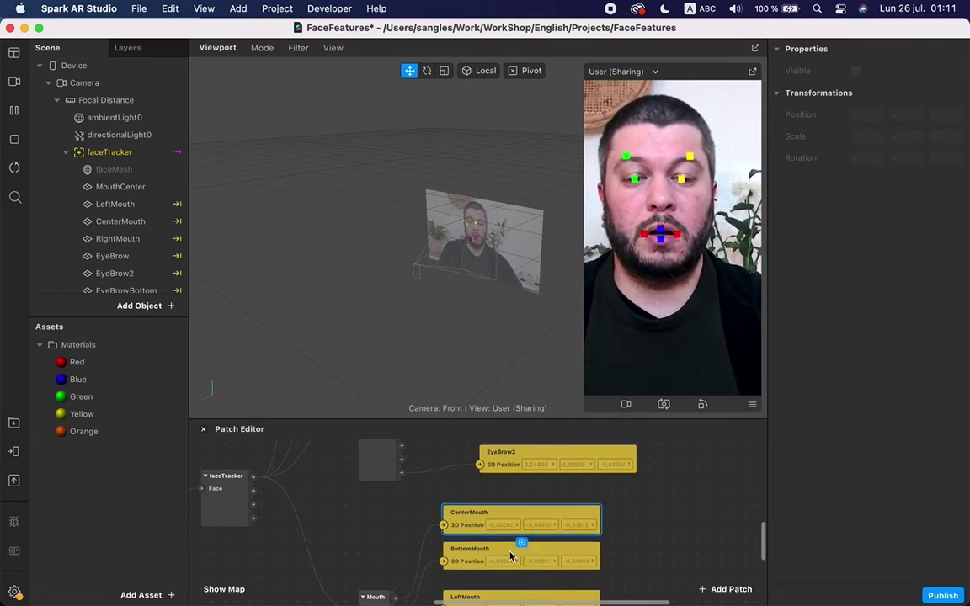
# Examine which Eyebrow and Eyeball outputs drive the 3D positions of the EyeBrow, EyeBrow2, EyeBrowBottom and EyeBrowBottom2 markers
pyautogui.scroll(5, 511, 549)
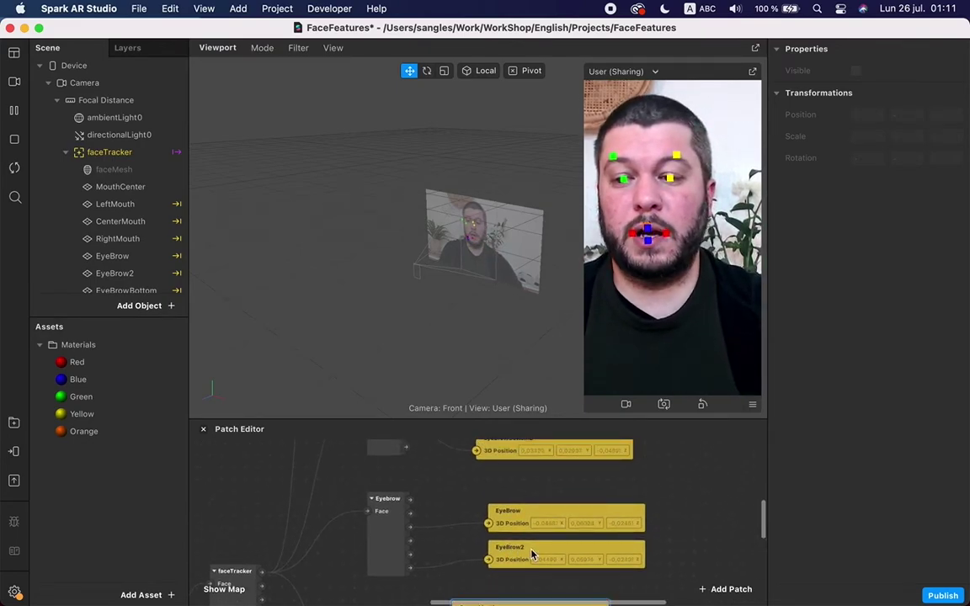
pyautogui.scroll(-3, 120, 240)
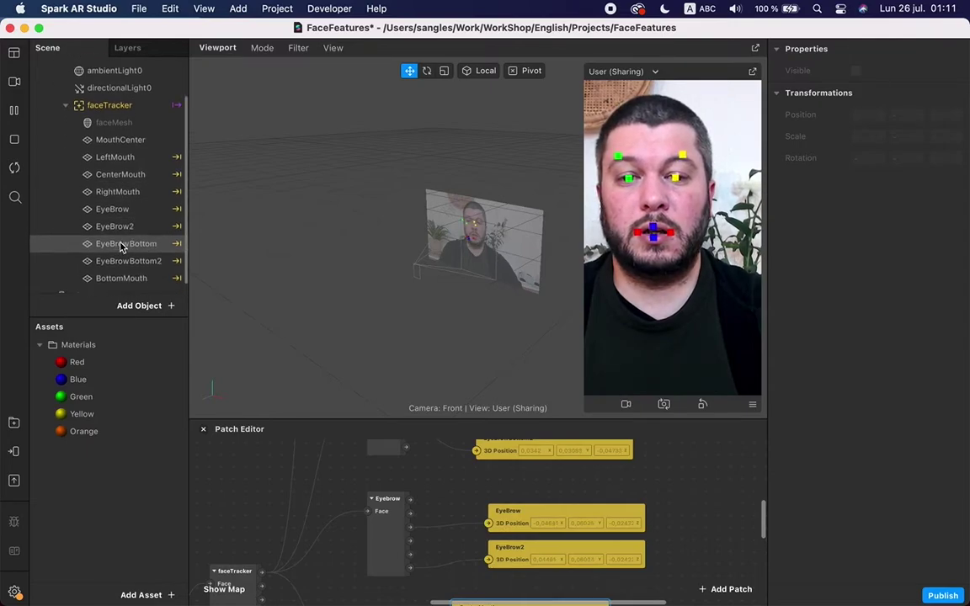
pyautogui.hscroll(-2, 506, 560)
pyautogui.scroll(1, 506, 560)
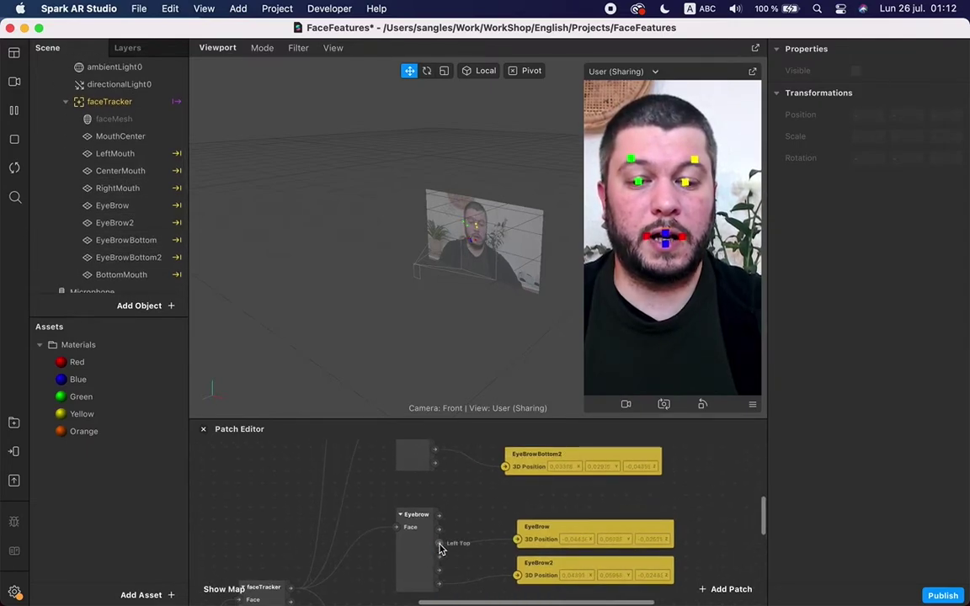
pyautogui.moveTo(439, 585)
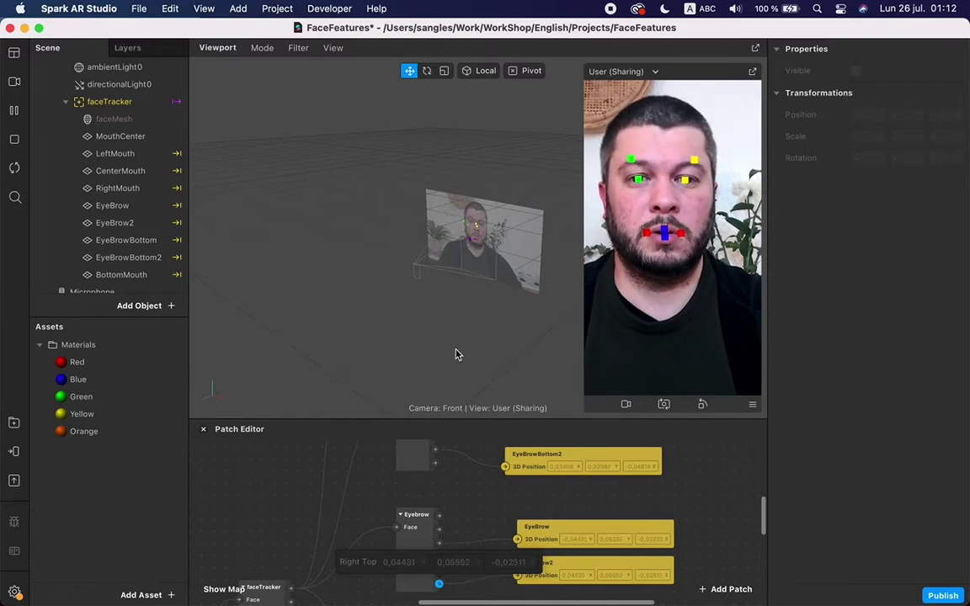
pyautogui.scroll(3, 497, 516)
pyautogui.hscroll(1, 497, 517)
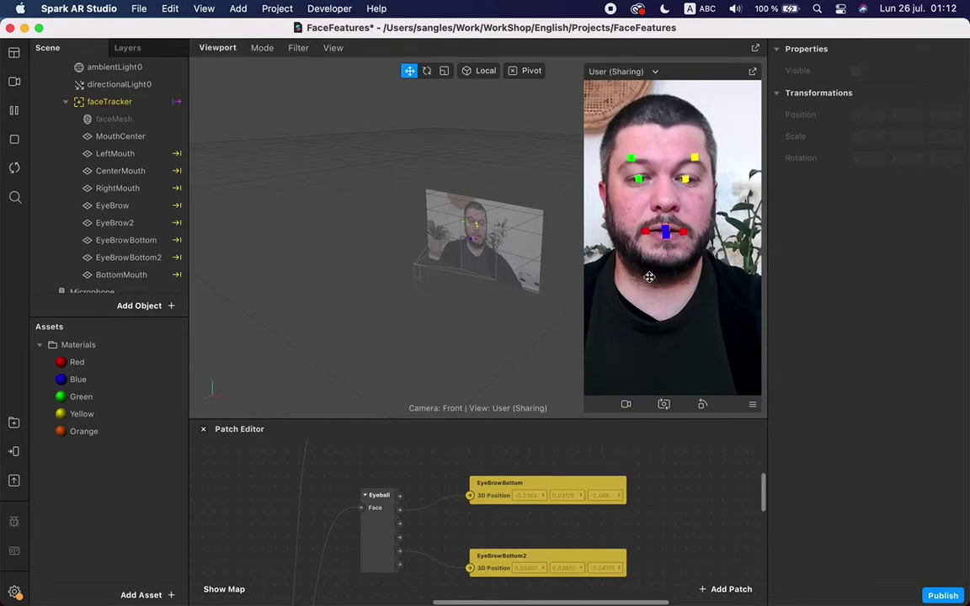
pyautogui.moveTo(401, 513)
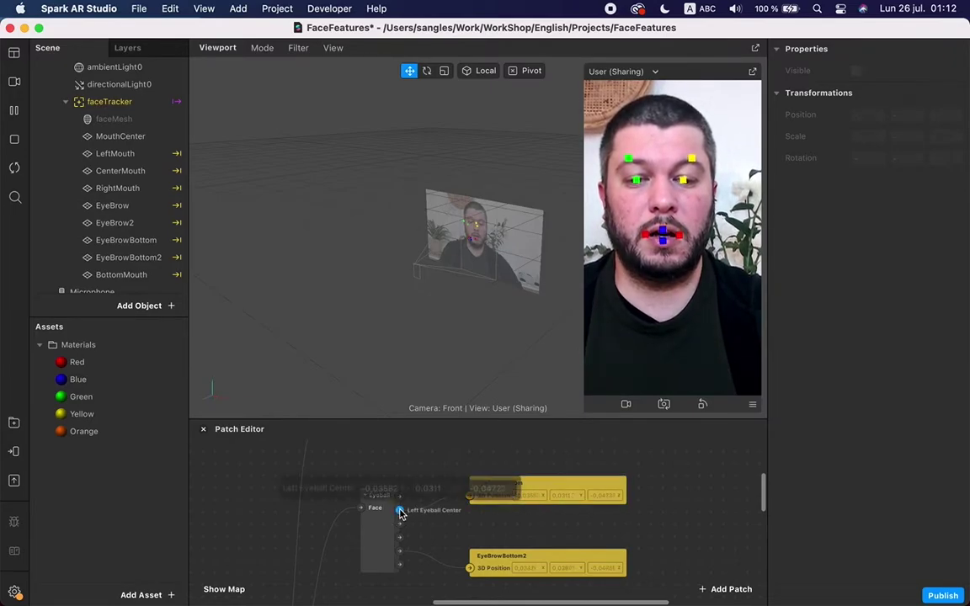
pyautogui.moveTo(397, 556)
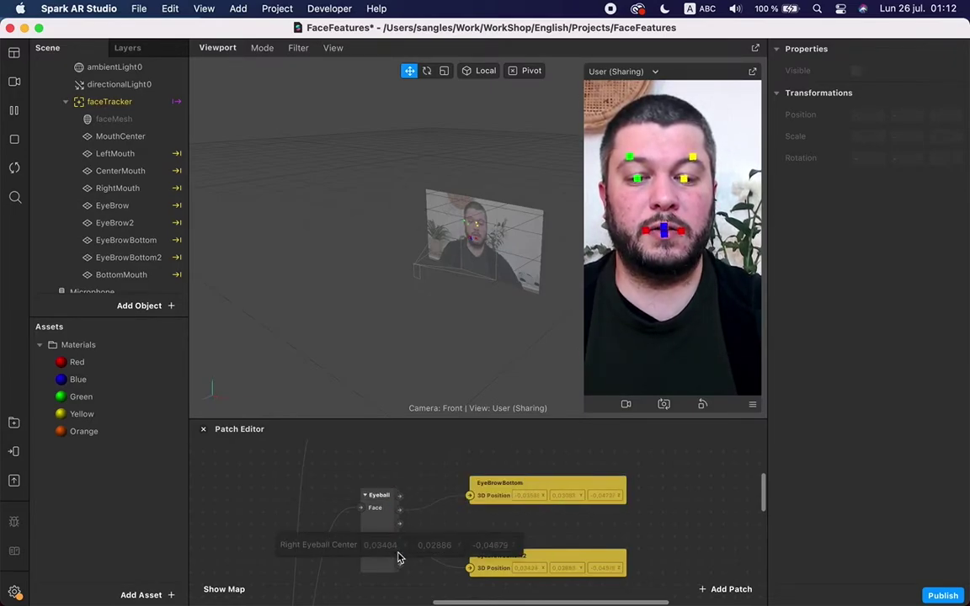
pyautogui.click(555, 559)
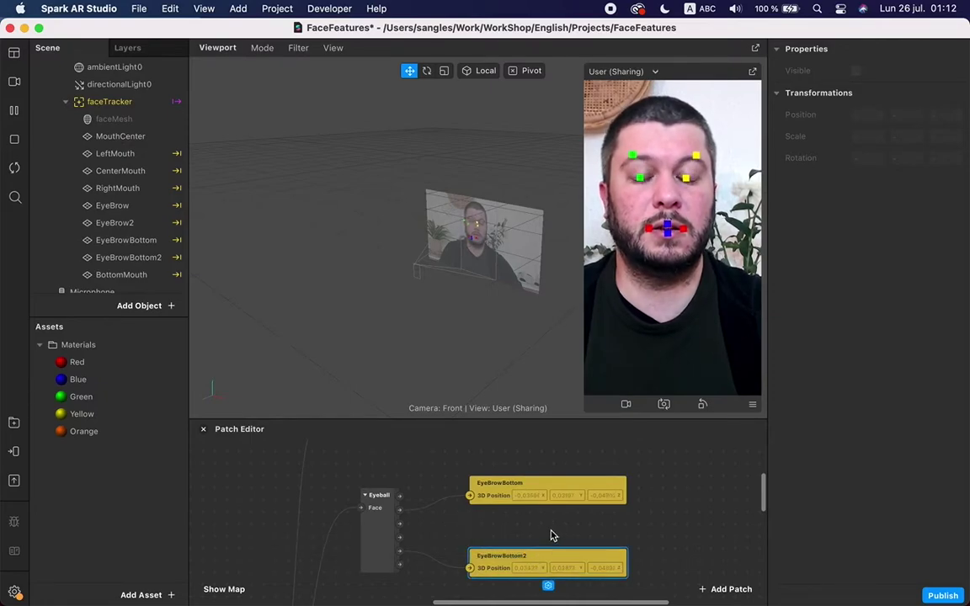
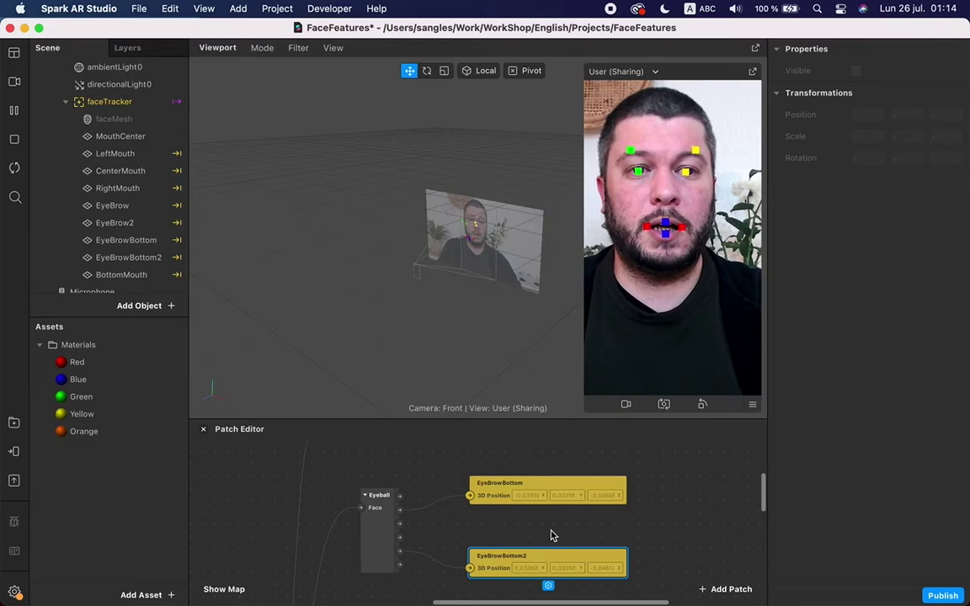
# Switch to AnimatedFace.js in Atom and review the calculations for mouthCenter, mouthWide, mouthKiss, mouthOpen, mouthSmile and mouthSad
pyautogui.hotkey('ctrl', 'Up')
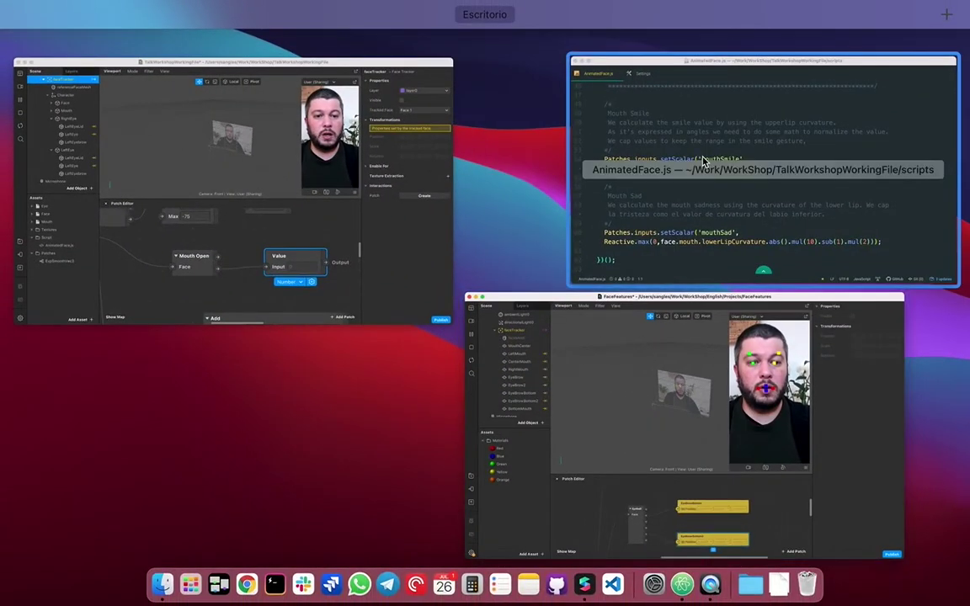
pyautogui.click(699, 163)
pyautogui.scroll(15, 547, 238)
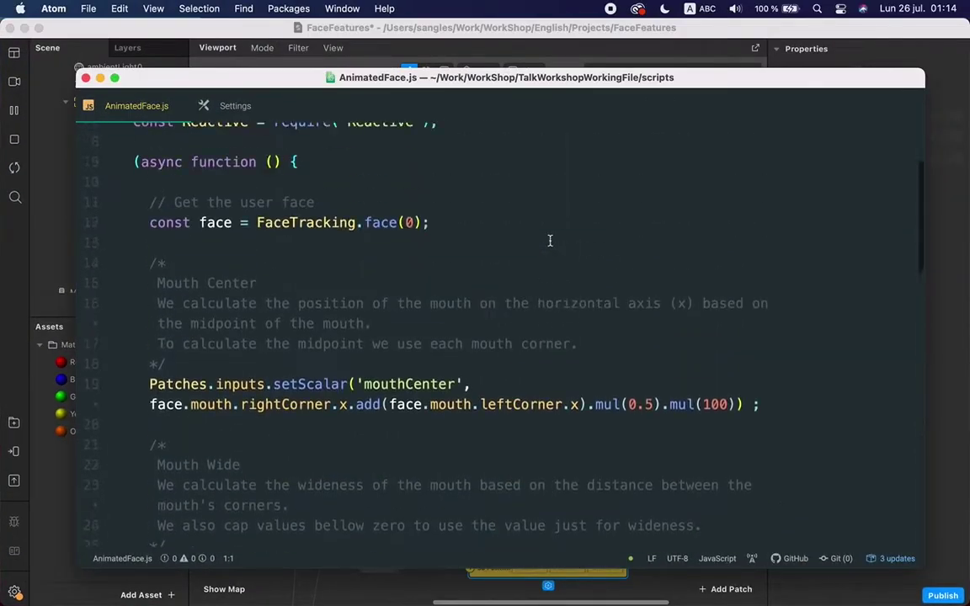
pyautogui.scroll(-3, 550, 241)
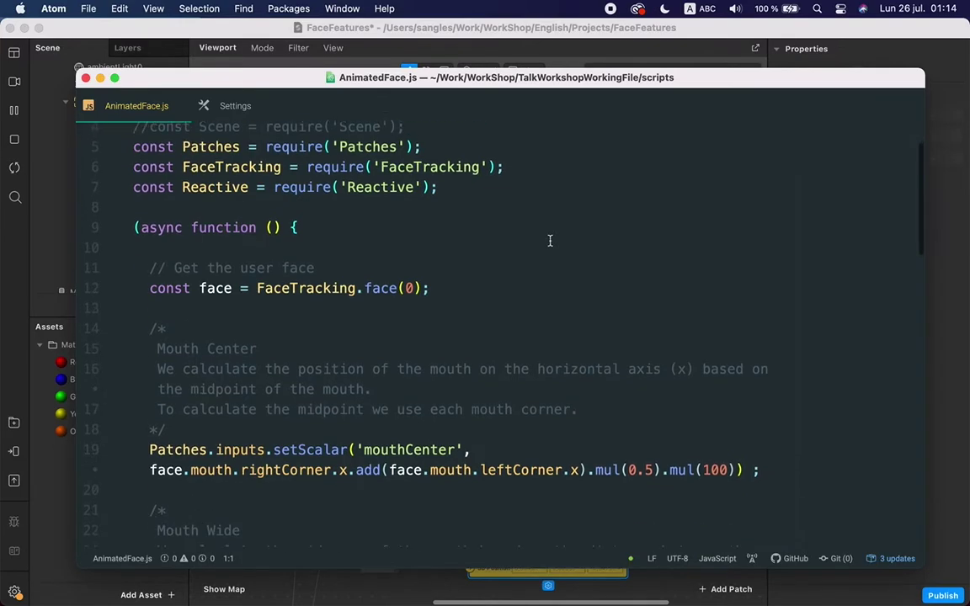
pyautogui.scroll(-3, 550, 241)
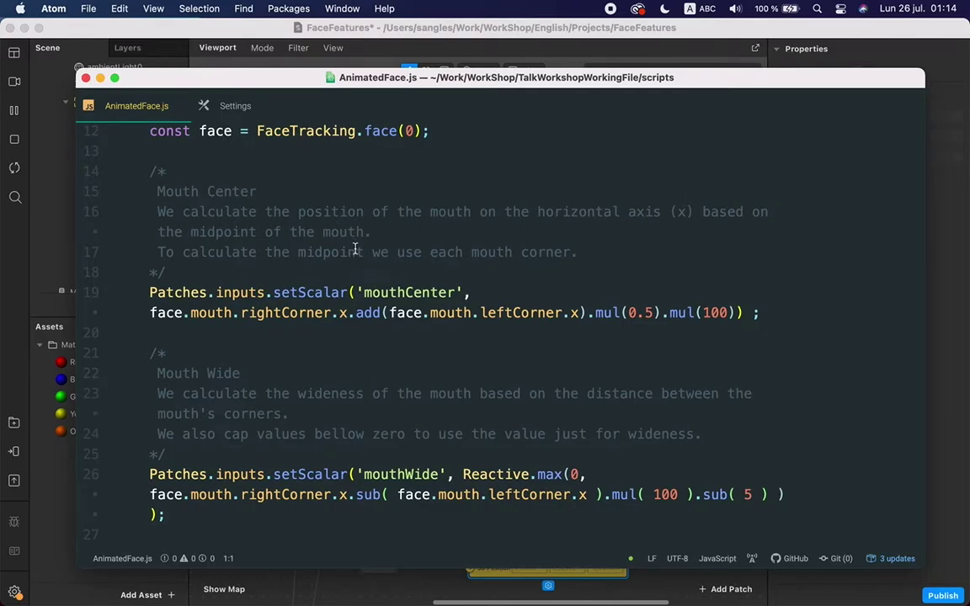
pyautogui.scroll(-6, 355, 249)
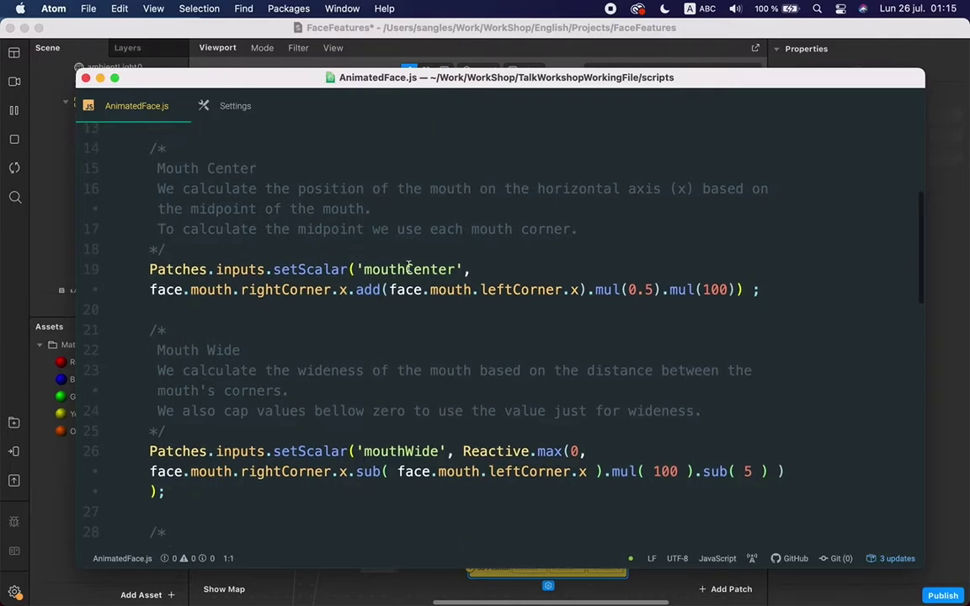
pyautogui.scroll(-5, 408, 367)
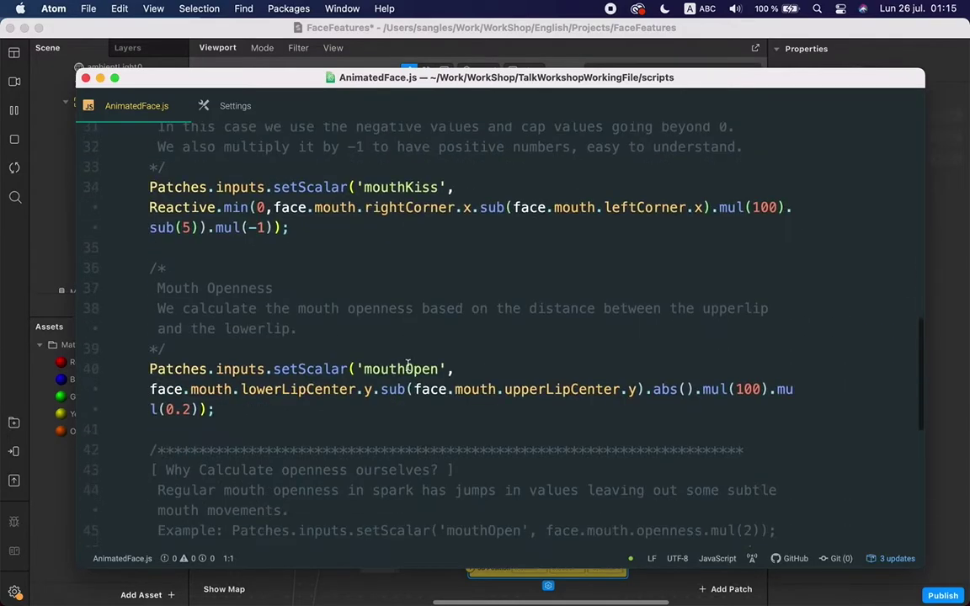
pyautogui.scroll(-5, 408, 367)
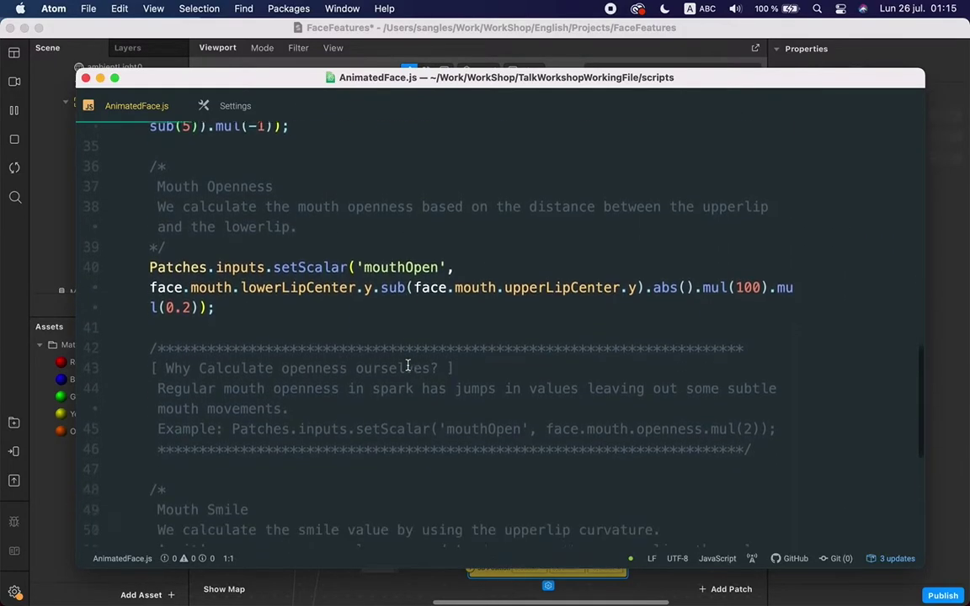
pyautogui.scroll(-2, 408, 367)
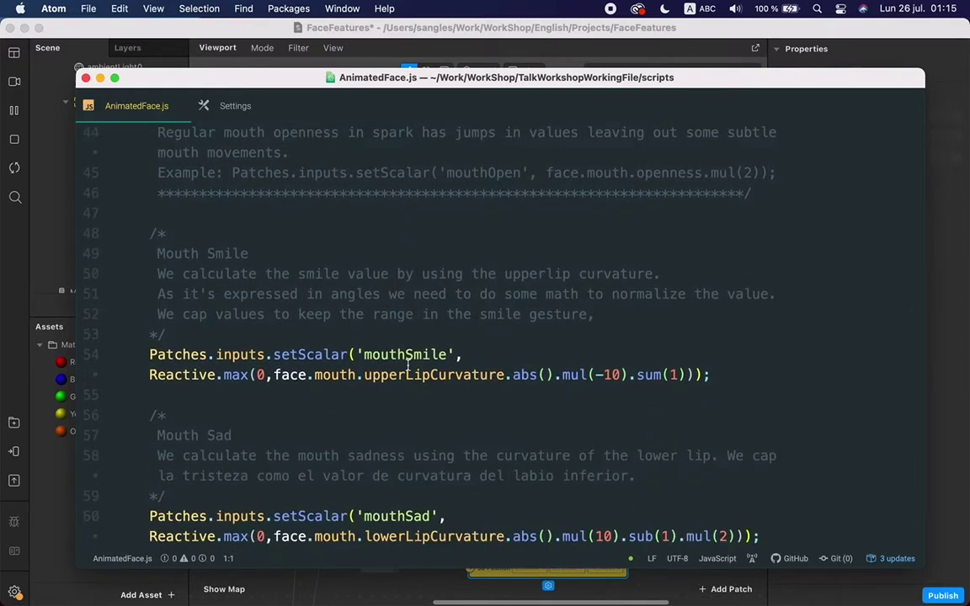
pyautogui.click(408, 371)
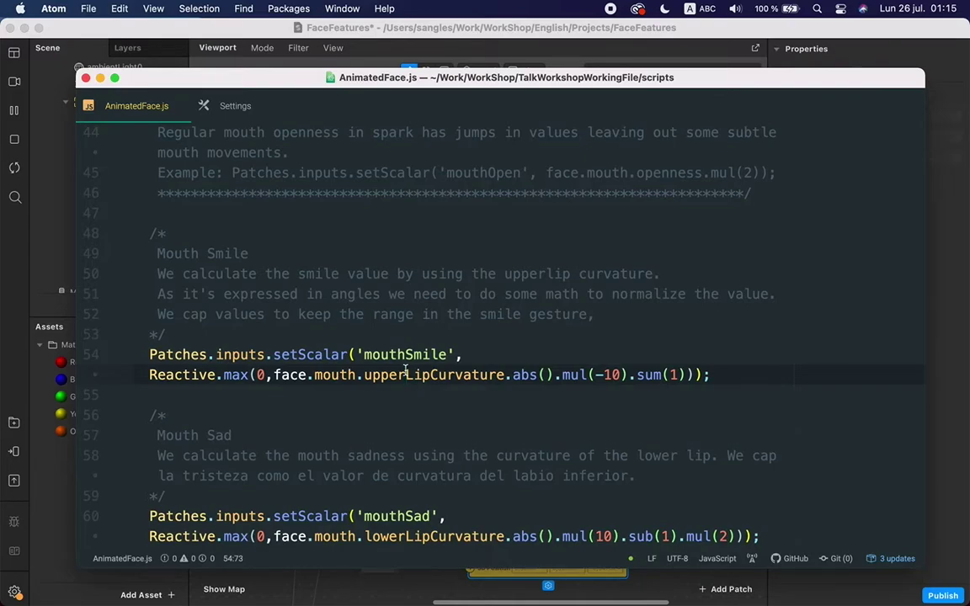
# Review the mouthSmile and mouthSad formulas and their lip curvature inputs, and recheck the mouthCenter, mouthKiss and mouthOpen calculations in AnimatedFace.js
pyautogui.scroll(-3, 407, 372)
pyautogui.click(425, 477)
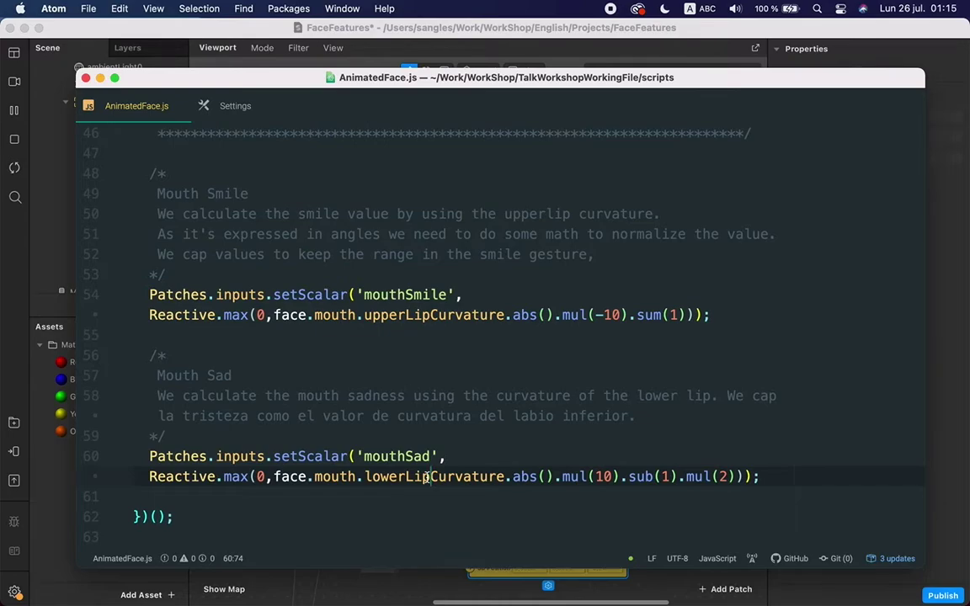
pyautogui.scroll(5, 429, 477)
pyautogui.scroll(13, 427, 477)
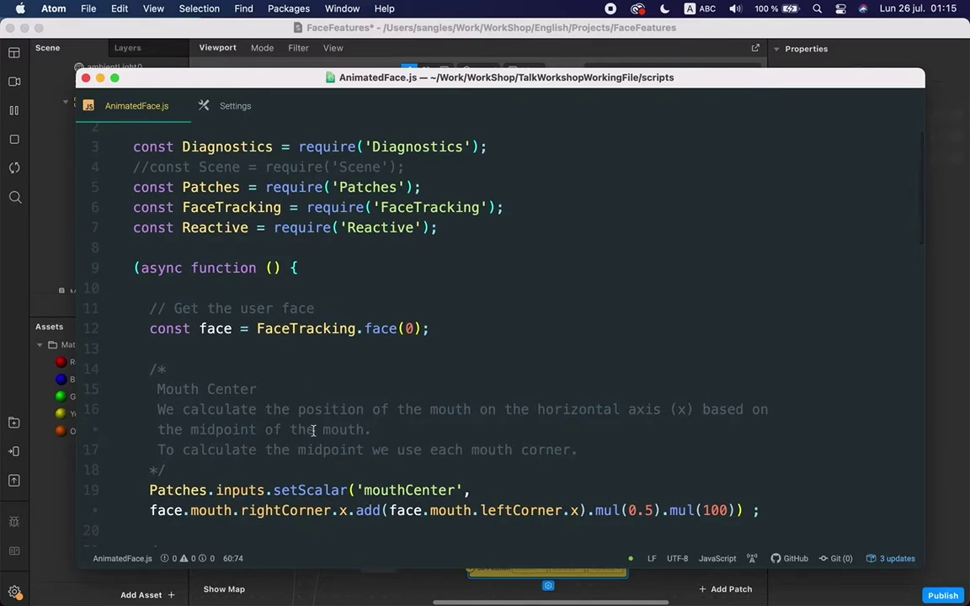
pyautogui.scroll(-3, 379, 354)
pyautogui.scroll(-7, 413, 386)
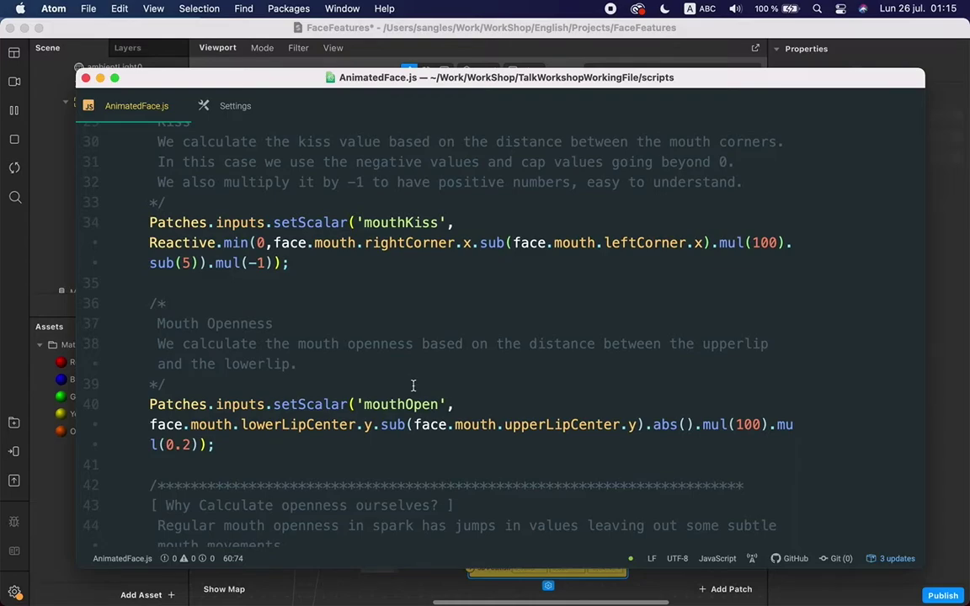
pyautogui.scroll(-3, 412, 386)
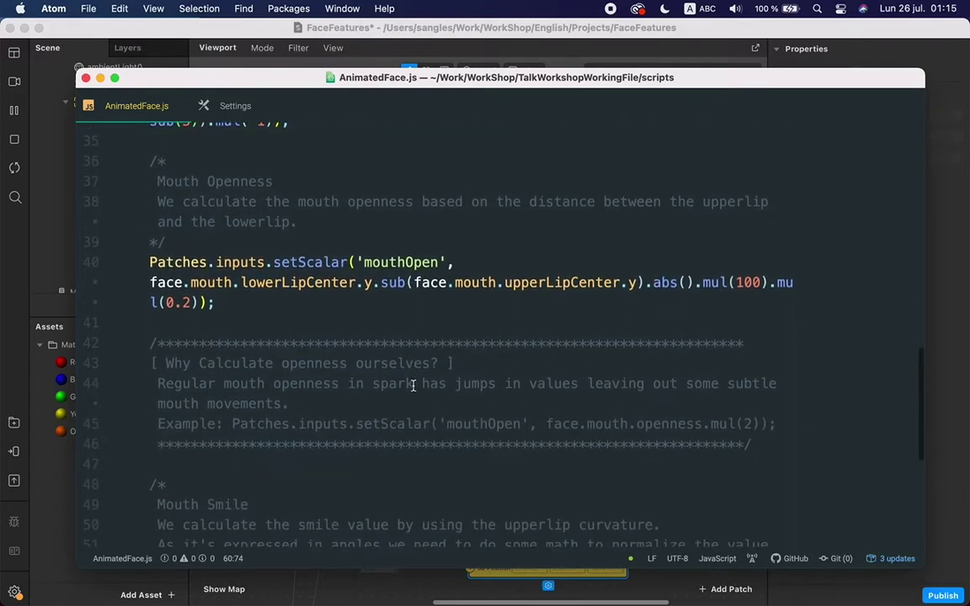
pyautogui.scroll(3, 413, 386)
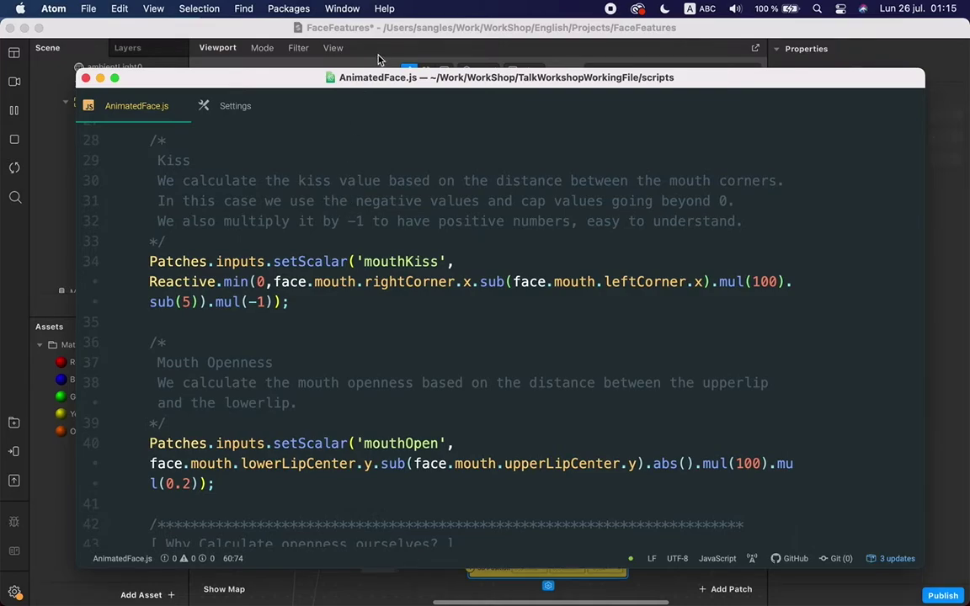
# Switch to the TalkWorkshopWorkingFile project in Spark AR Studio and make the faceTracker visible
pyautogui.click(347, 27)
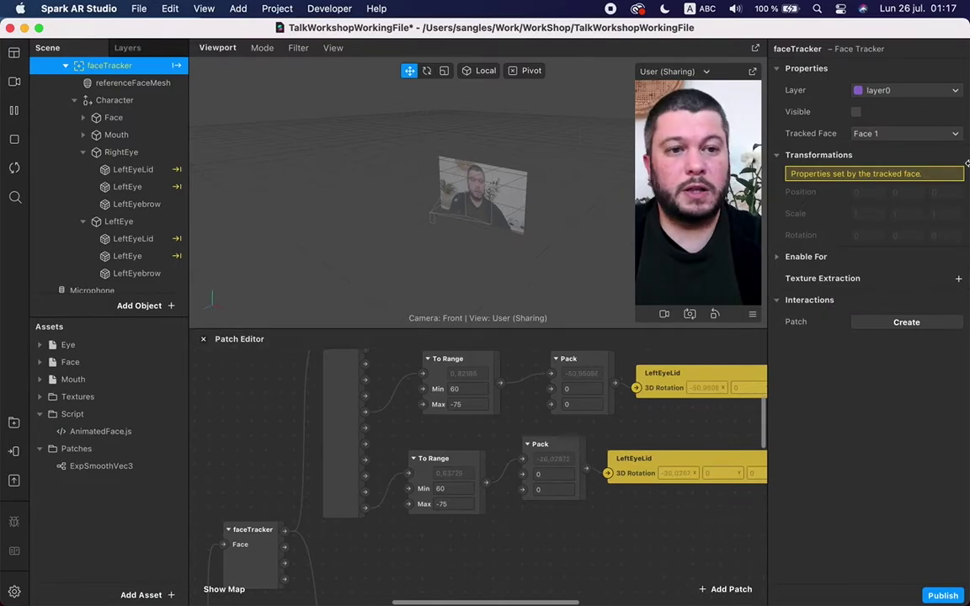
pyautogui.click(856, 112)
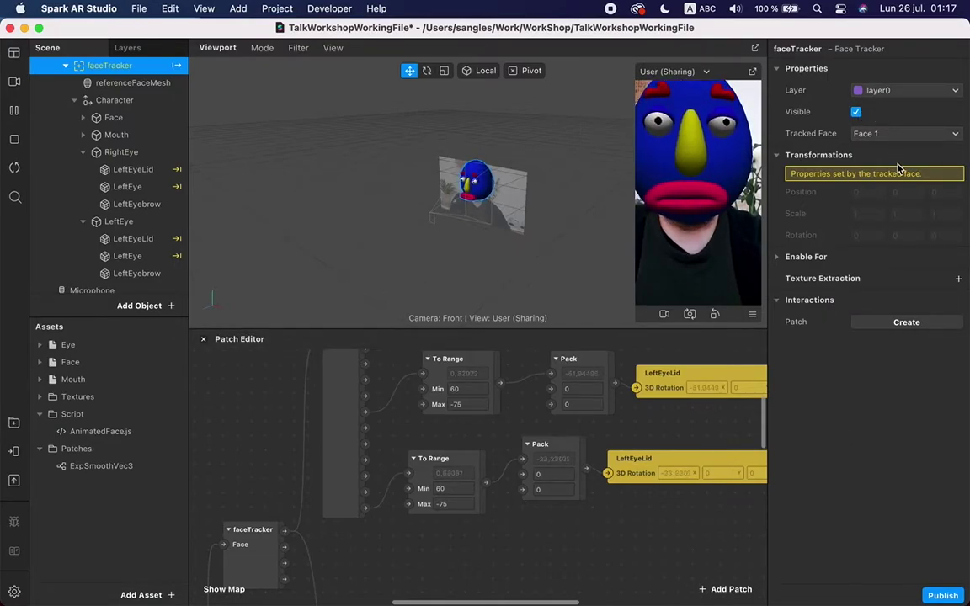
# Find the Variables From Script patch below the eye patches and reposition it in an empty area of the graph
pyautogui.scroll(-1, 705, 506)
pyautogui.hscroll(5, 705, 506)
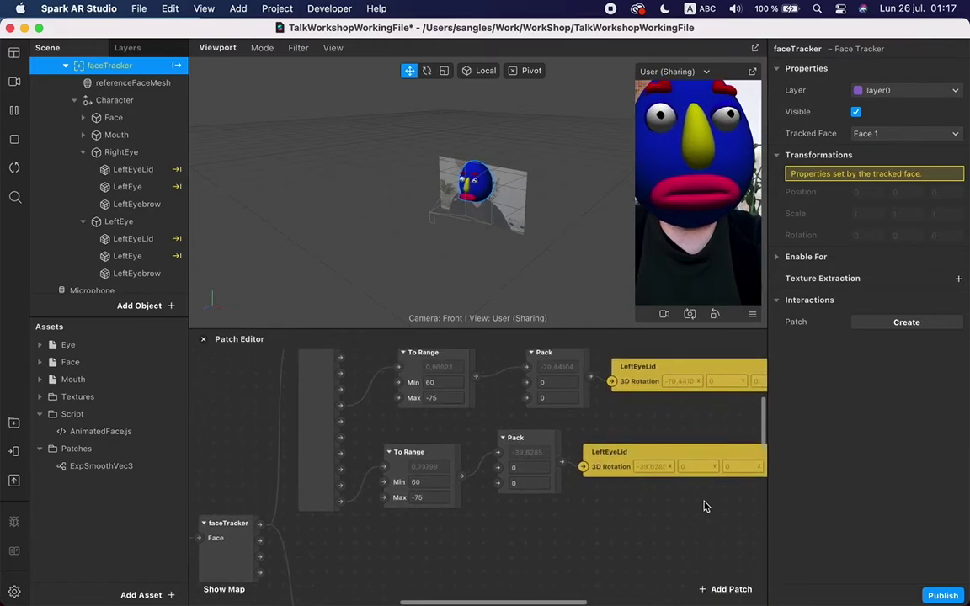
pyautogui.scroll(-10, 706, 507)
pyautogui.hscroll(-3, 706, 506)
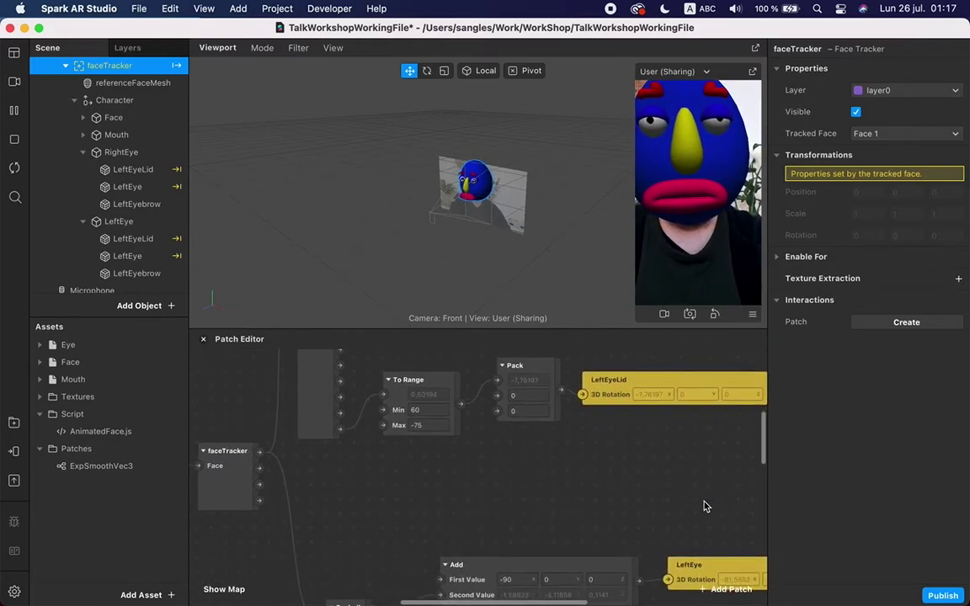
pyautogui.scroll(-6, 705, 505)
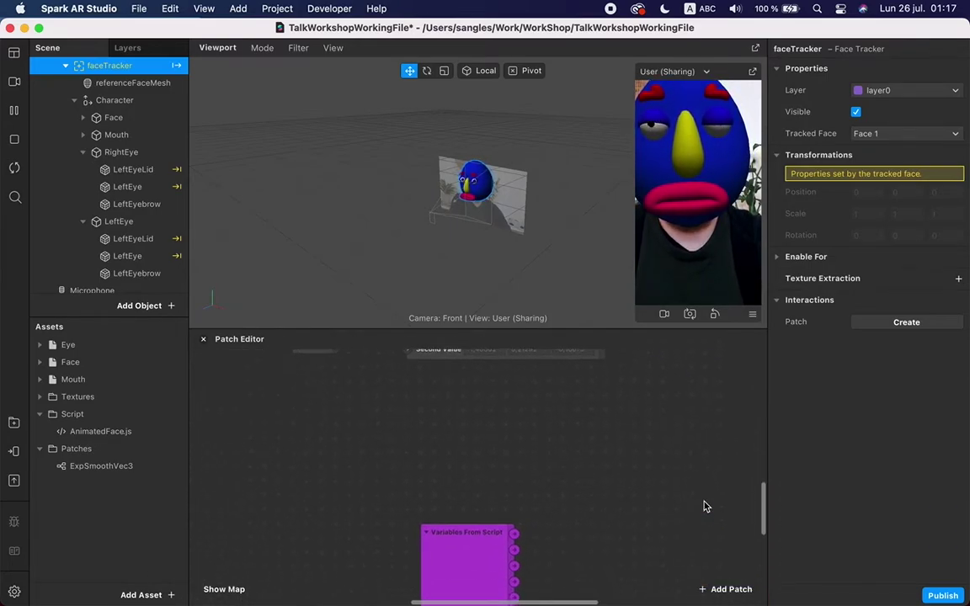
pyautogui.hscroll(-3, 705, 505)
pyautogui.click(523, 554)
pyautogui.moveTo(523, 554); pyautogui.dragTo(372, 468)
pyautogui.scroll(-3, 348, 468)
pyautogui.hscroll(-2, 348, 468)
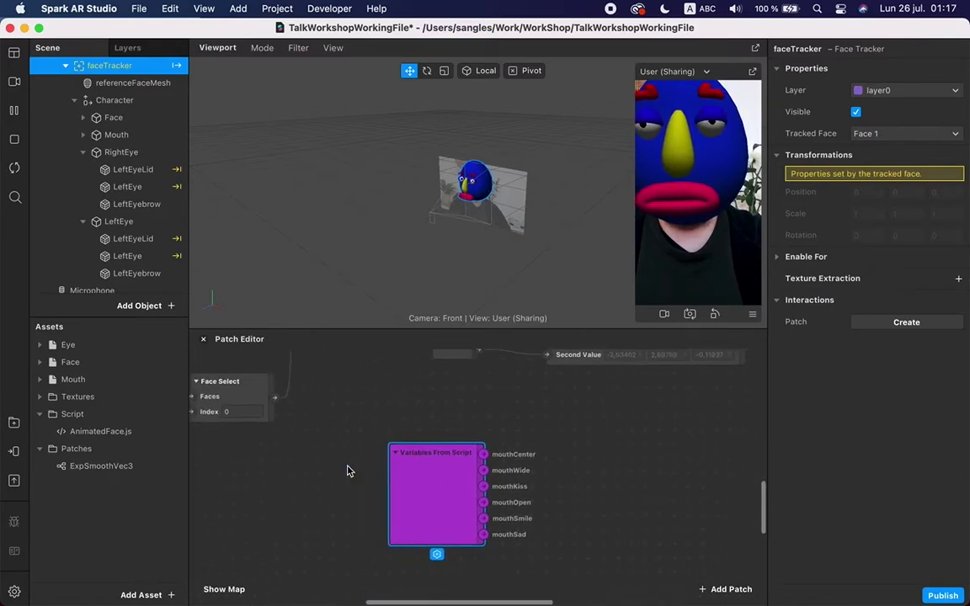
pyautogui.moveTo(399, 430); pyautogui.dragTo(342, 522)
pyautogui.scroll(-2, 409, 422)
pyautogui.scroll(-2, 407, 423)
pyautogui.hscroll(-2, 407, 423)
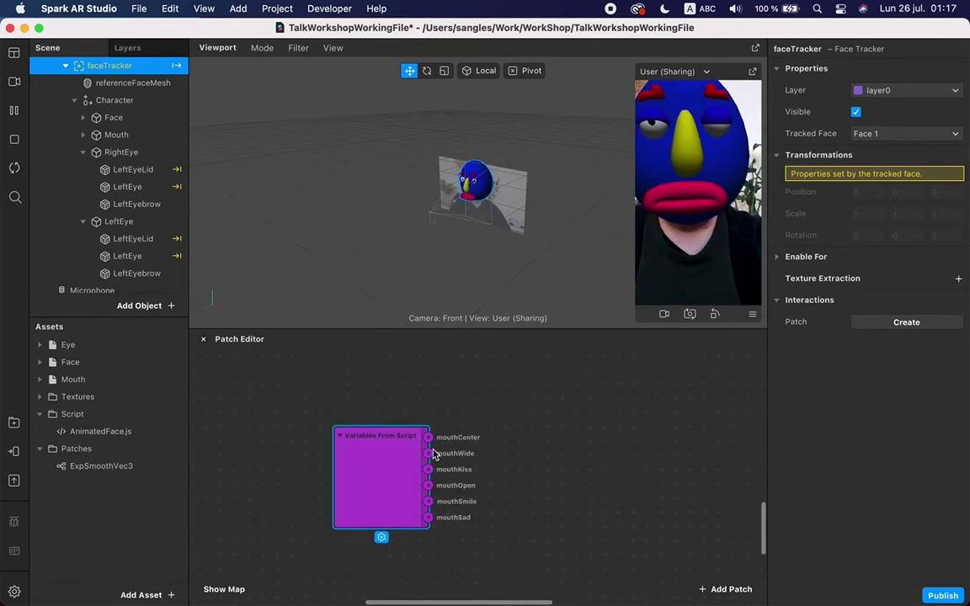
# Create a patch for the Mouth mesh's Open deformation and place it to the right of the Variables From Script patch
pyautogui.scroll(2, 620, 438)
pyautogui.hscroll(1, 620, 438)
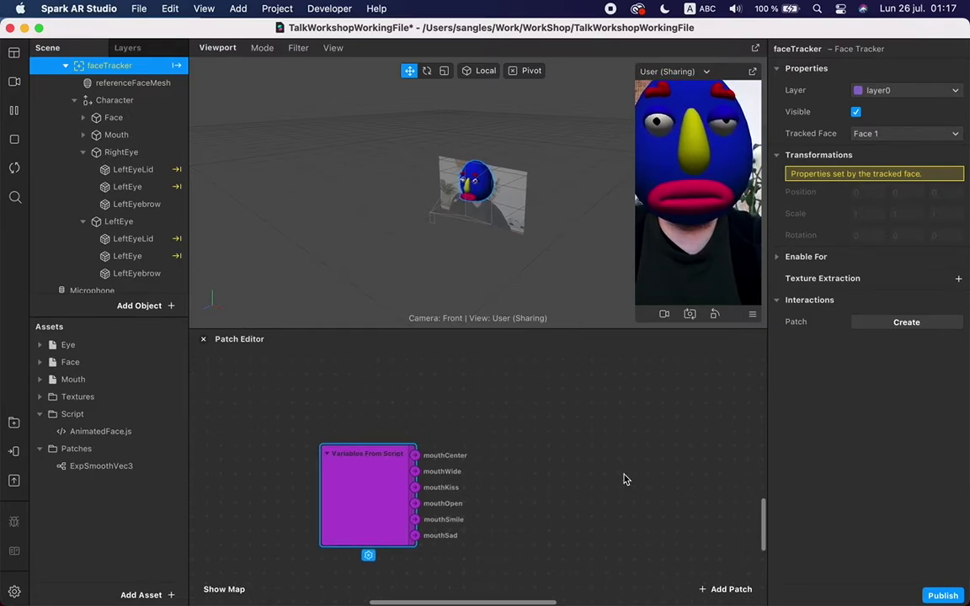
pyautogui.hscroll(3, 624, 479)
pyautogui.scroll(-1, 624, 479)
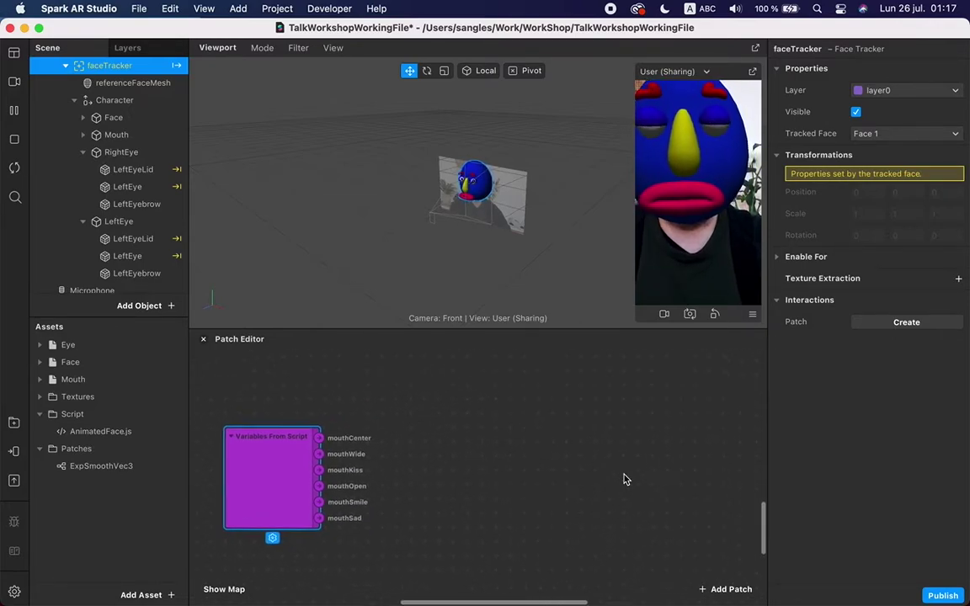
pyautogui.scroll(-2, 624, 479)
pyautogui.scroll(-2, 624, 479)
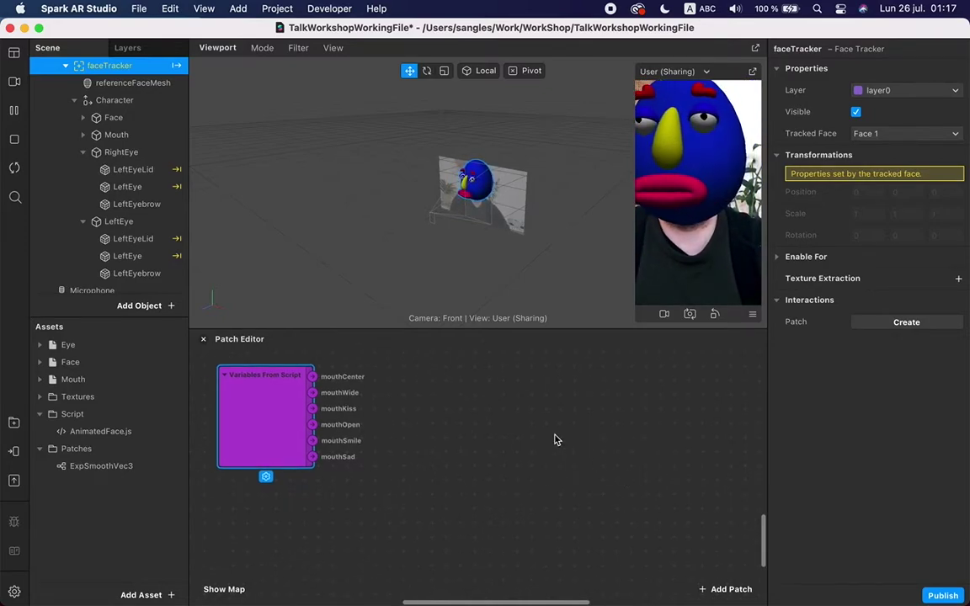
pyautogui.click(83, 135)
pyautogui.moveTo(113, 149); pyautogui.dragTo(117, 138)
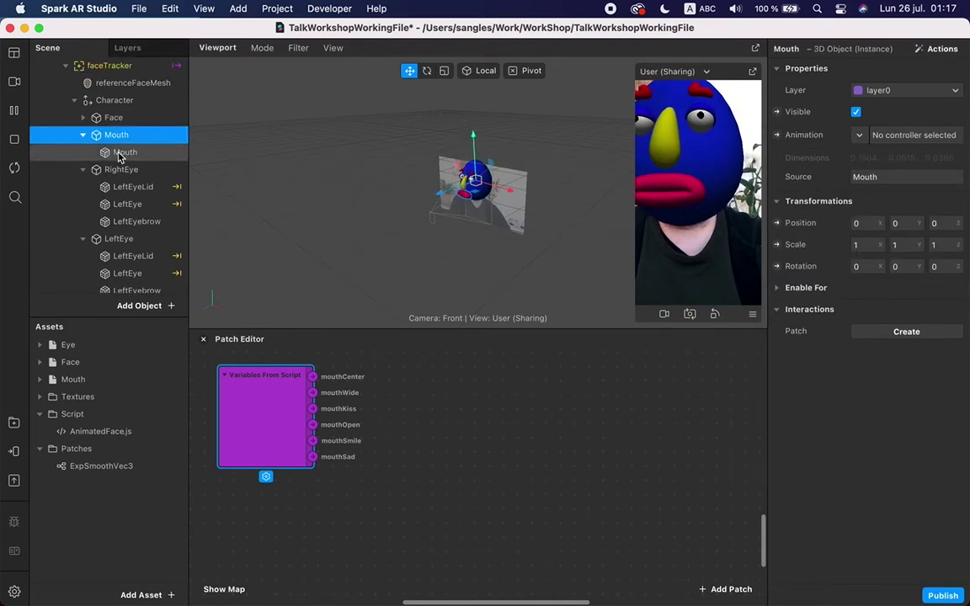
pyautogui.click(119, 154)
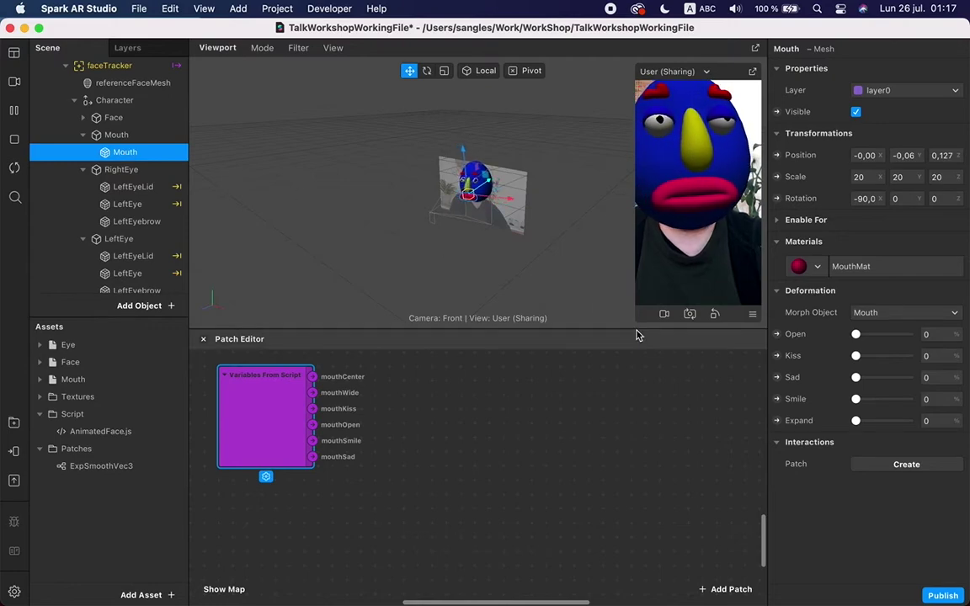
pyautogui.click(777, 335)
pyautogui.moveTo(524, 497); pyautogui.dragTo(509, 398)
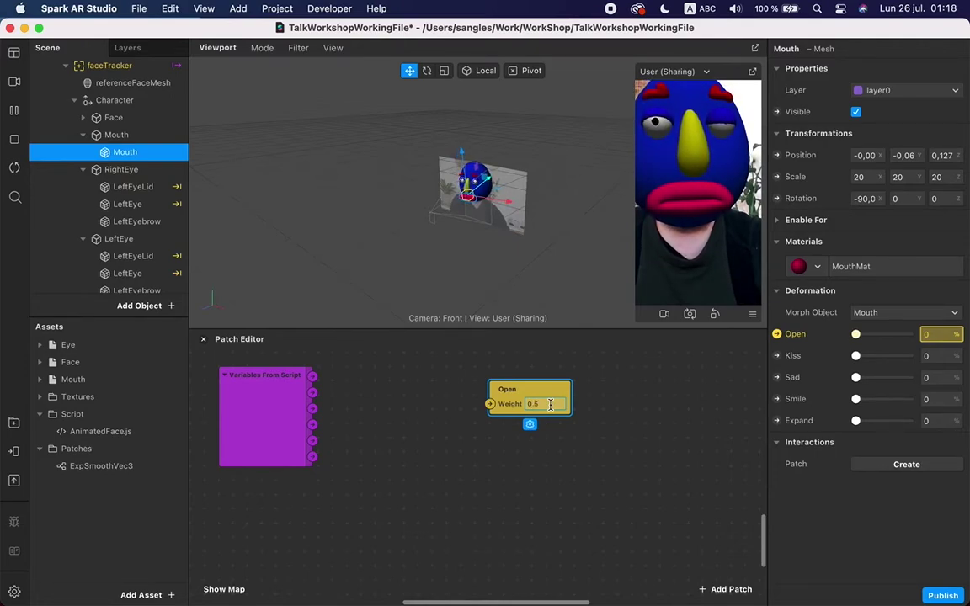
# Test the Open patch's weight at 0.5 and 1, and reset it to 0
pyautogui.press('Return')
pyautogui.click(550, 404)
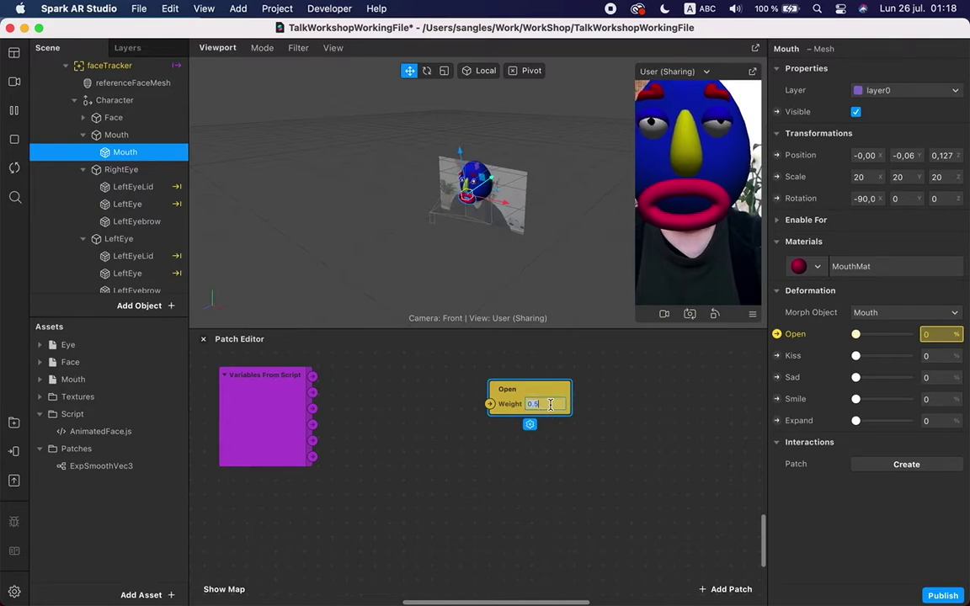
pyautogui.press('Return')
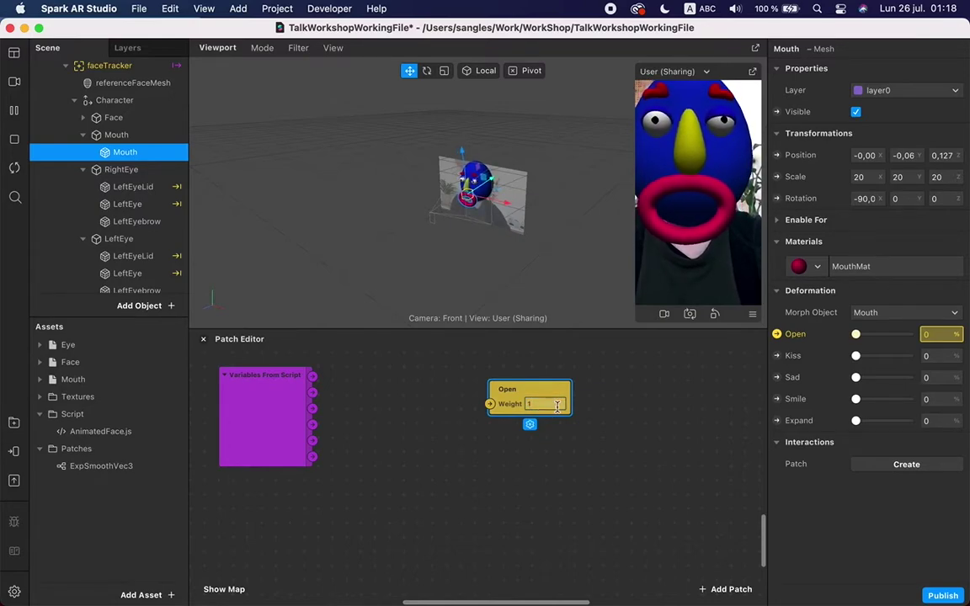
pyautogui.click(554, 404)
pyautogui.click(619, 409)
pyautogui.click(546, 403)
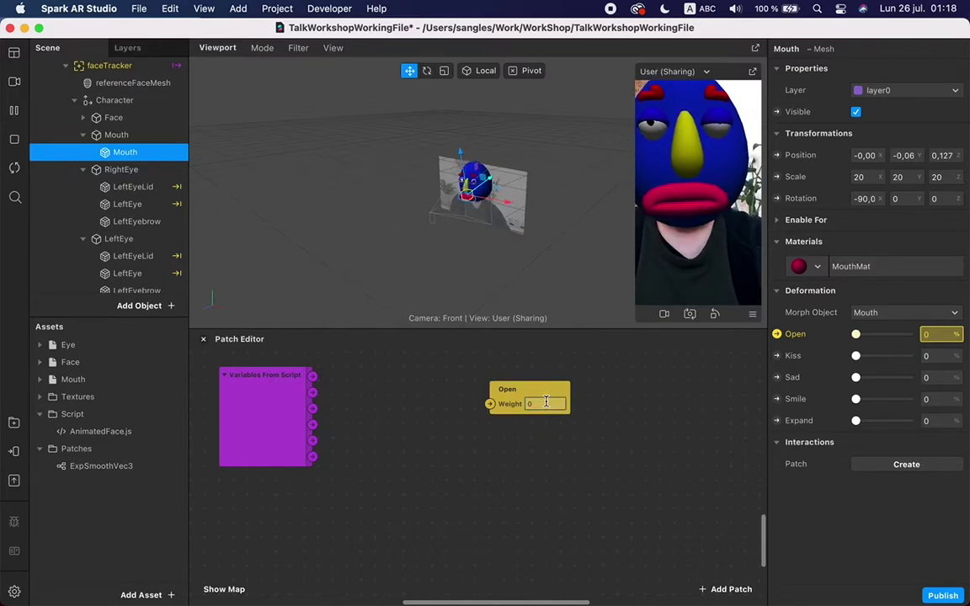
pyautogui.click(351, 419)
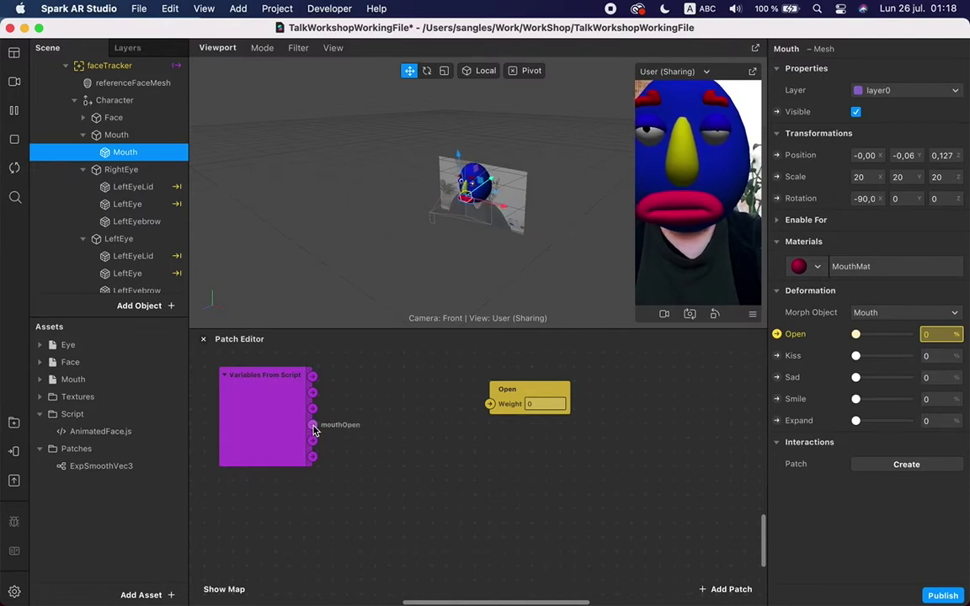
# Connect a Value patch to the mouthOpen output and move the Open patch further away to leave room between them
pyautogui.moveTo(312, 424); pyautogui.dragTo(365, 428)
pyautogui.write('val')
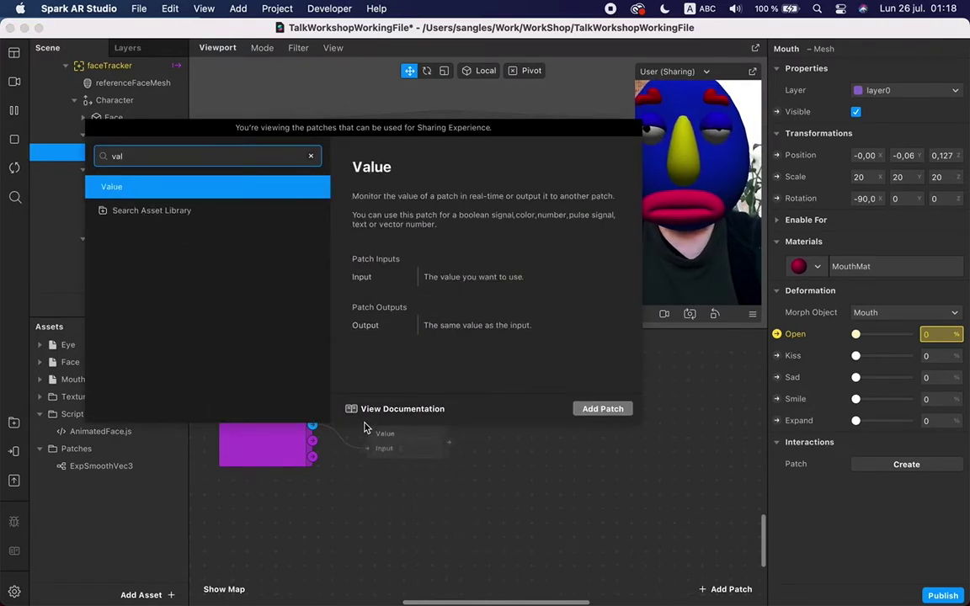
pyautogui.press('Return')
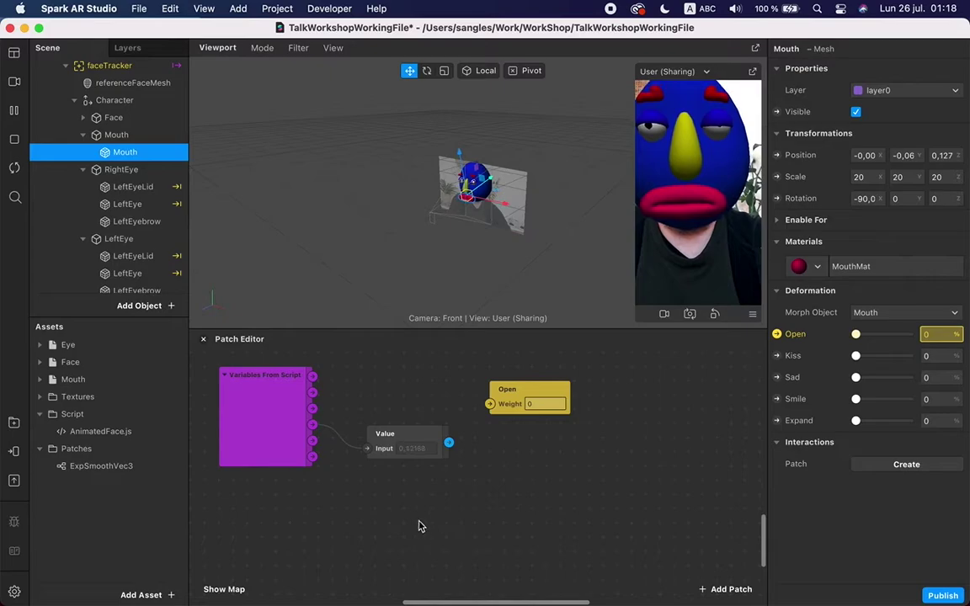
pyautogui.moveTo(414, 445); pyautogui.dragTo(410, 414)
pyautogui.moveTo(516, 393); pyautogui.dragTo(573, 393)
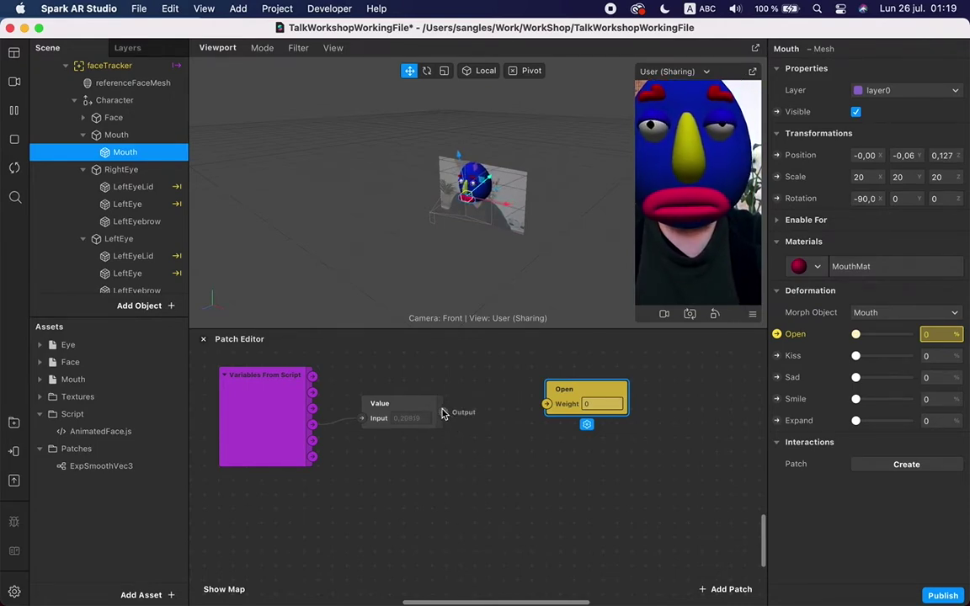
pyautogui.moveTo(398, 418); pyautogui.dragTo(381, 417)
pyautogui.moveTo(546, 400); pyautogui.dragTo(631, 385)
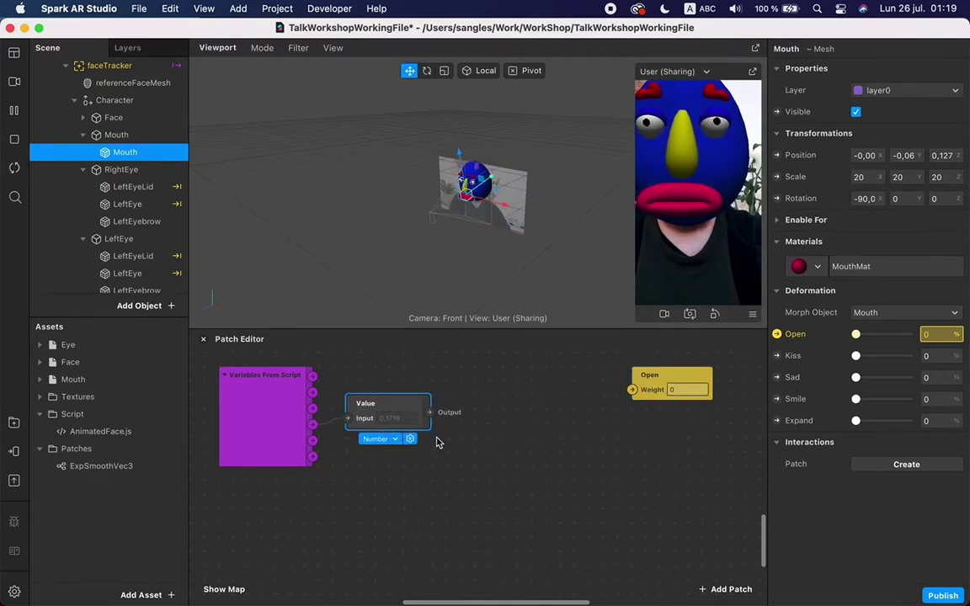
# Connect a From Range patch to the Value patch's output and line it up beside the Value patch
pyautogui.moveTo(430, 421); pyautogui.dragTo(459, 413)
pyautogui.write('from')
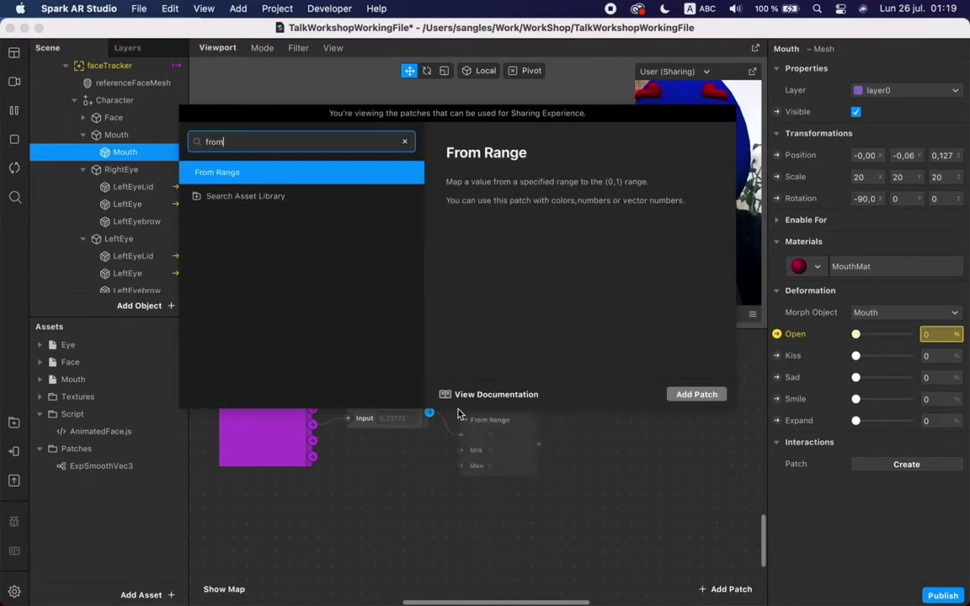
pyautogui.press('Return')
pyautogui.moveTo(471, 438); pyautogui.dragTo(472, 405)
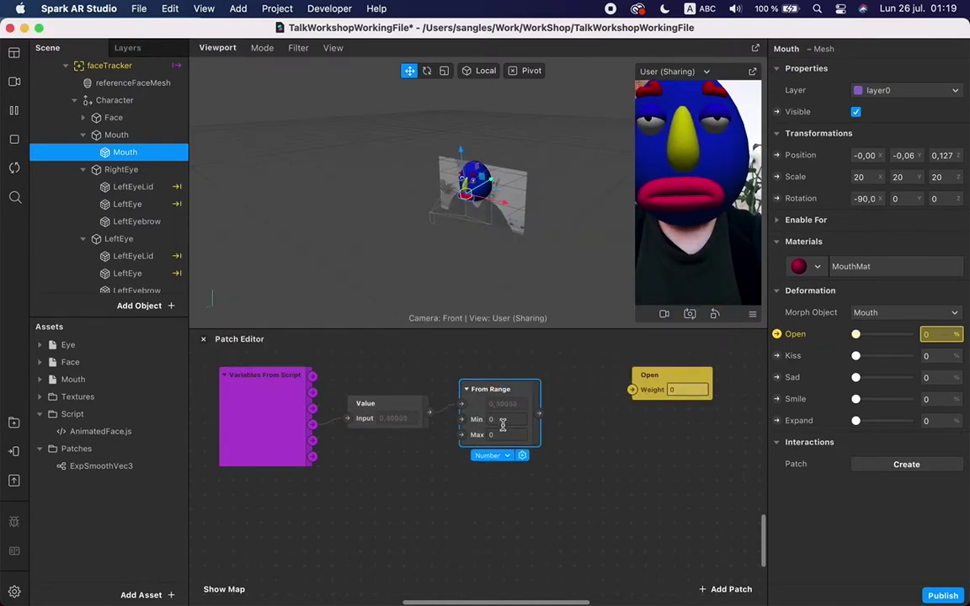
pyautogui.click(499, 419)
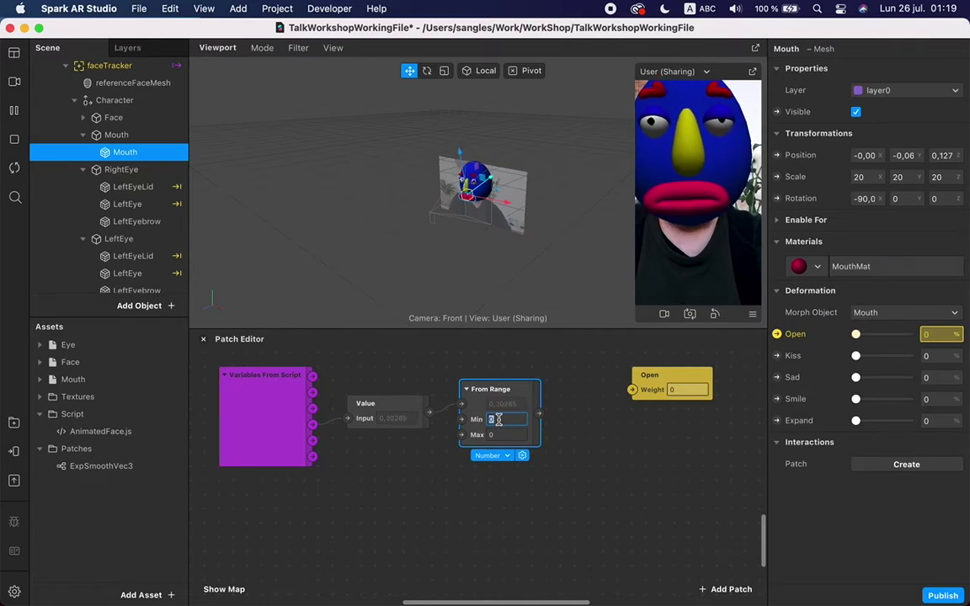
pyautogui.click(500, 435)
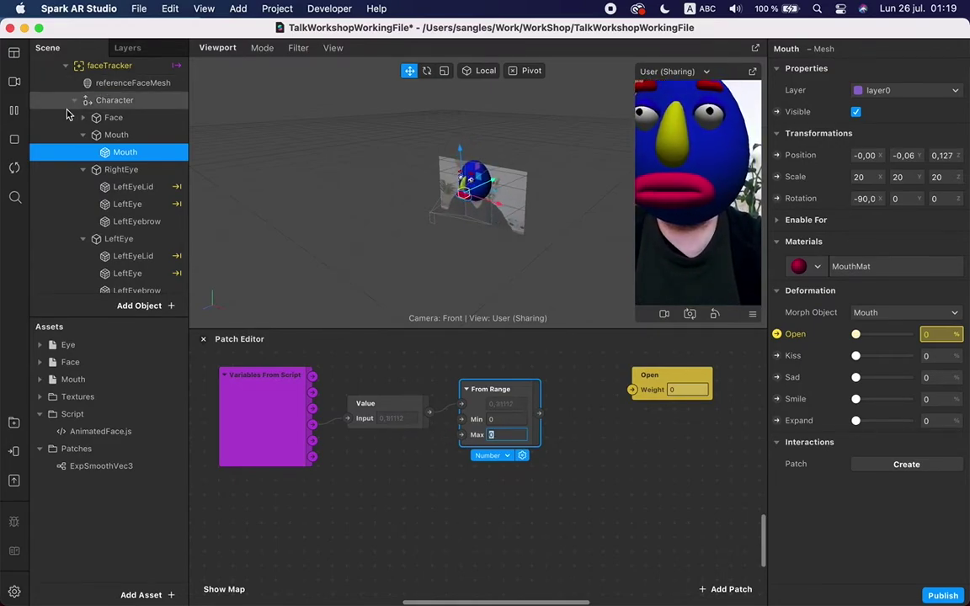
# Hide the faceTracker so the real face shows in the preview
pyautogui.click(88, 66)
pyautogui.click(857, 111)
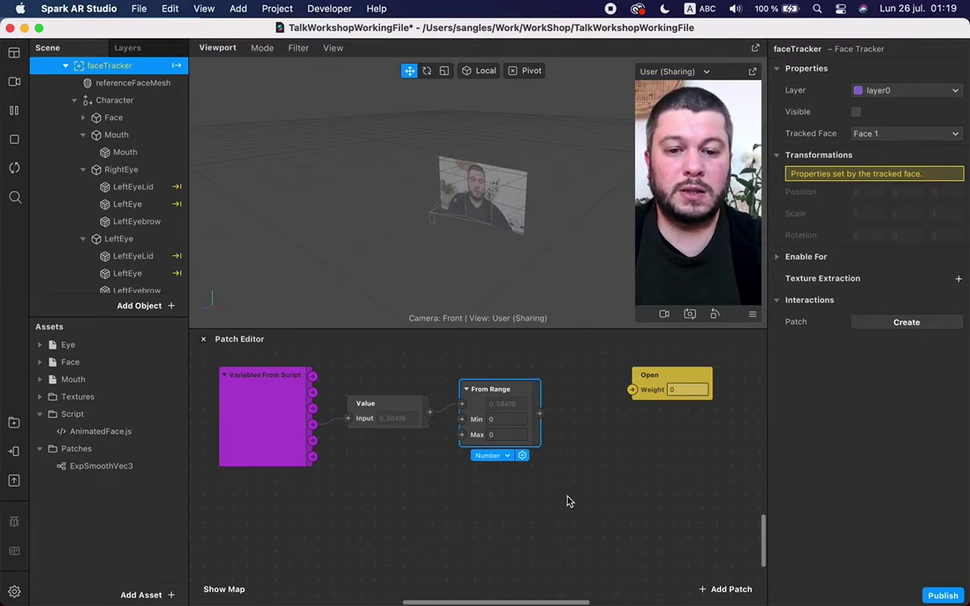
# Set the From Range patch's Min to 0.12 and open its Max value for editing
pyautogui.scroll(4, 561, 504)
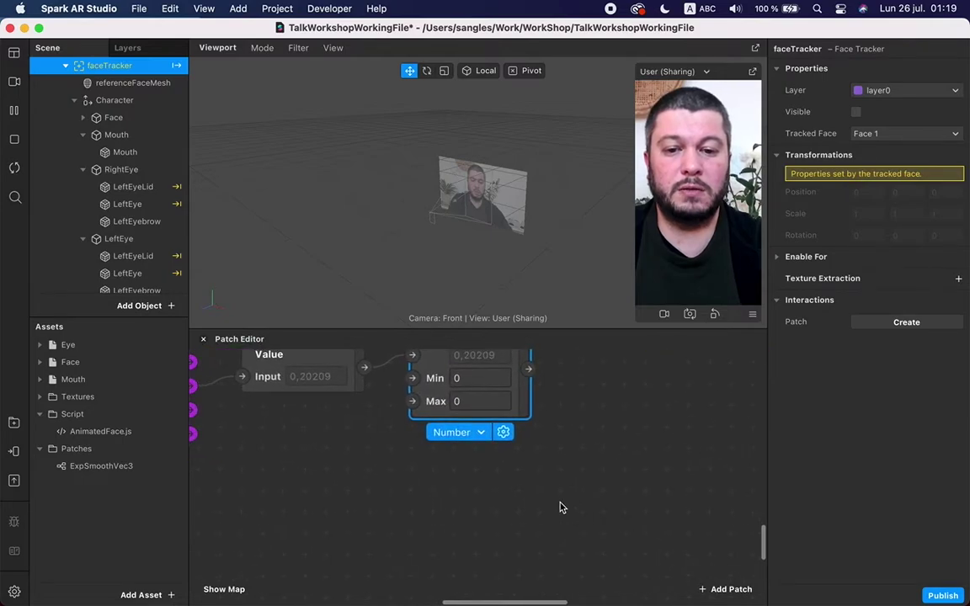
pyautogui.scroll(3, 561, 504)
pyautogui.hscroll(-2, 563, 508)
pyautogui.scroll(1, 563, 508)
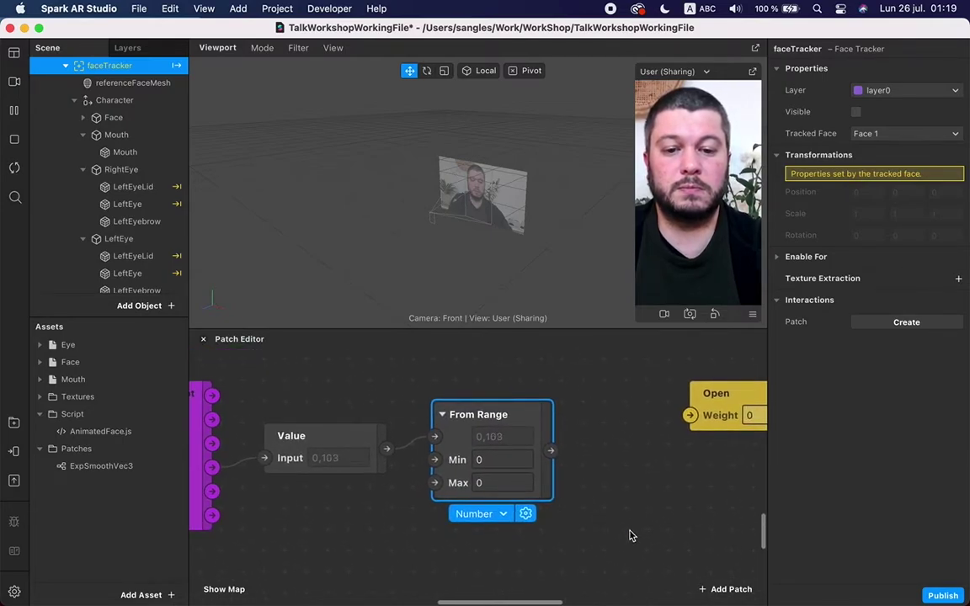
pyautogui.click(506, 461)
pyautogui.write(',12')
pyautogui.press('Return')
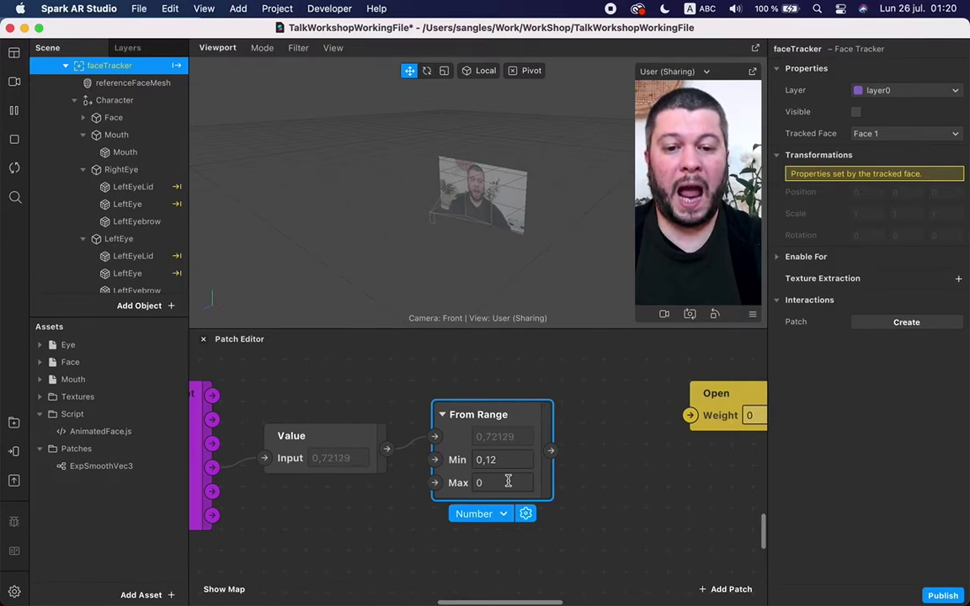
pyautogui.click(508, 482)
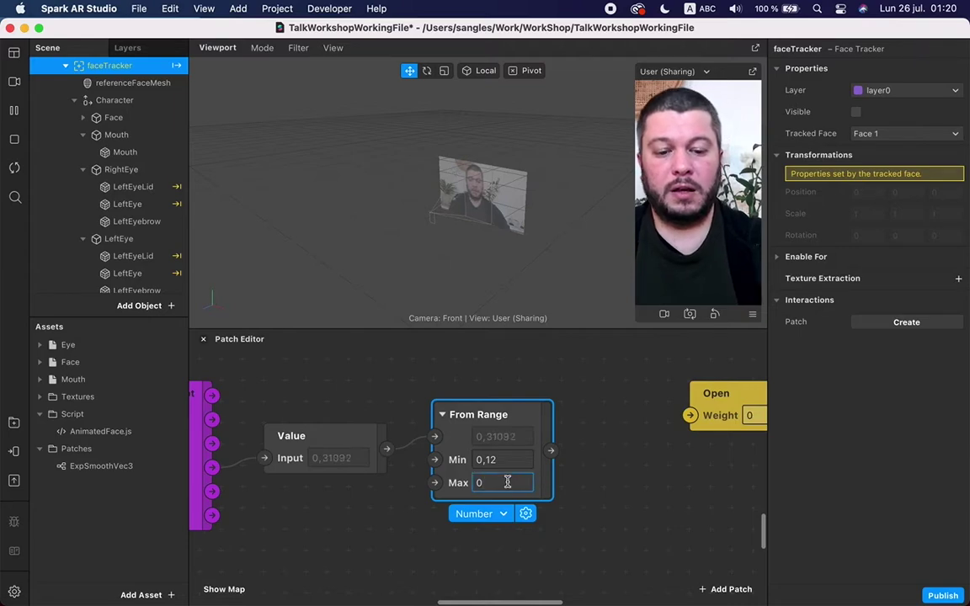
# Set the From Range patch's maximum to 0,7
pyautogui.write('0,7')
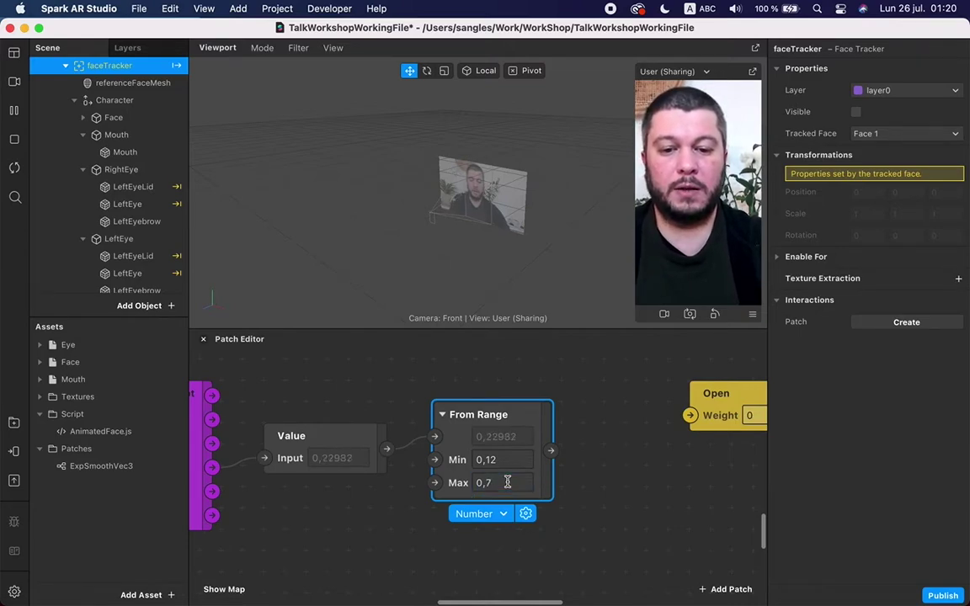
pyautogui.press('Return')
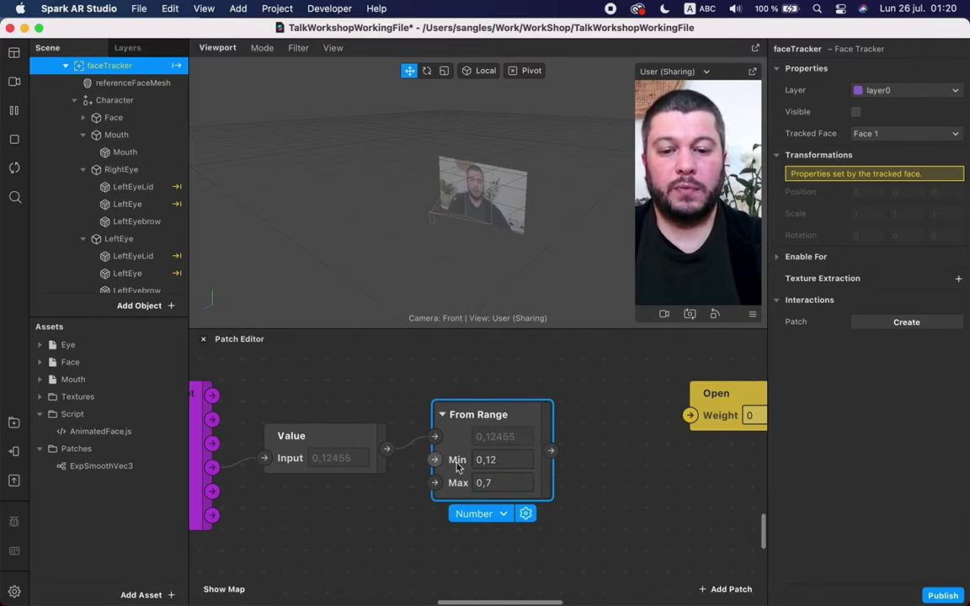
pyautogui.click(505, 462)
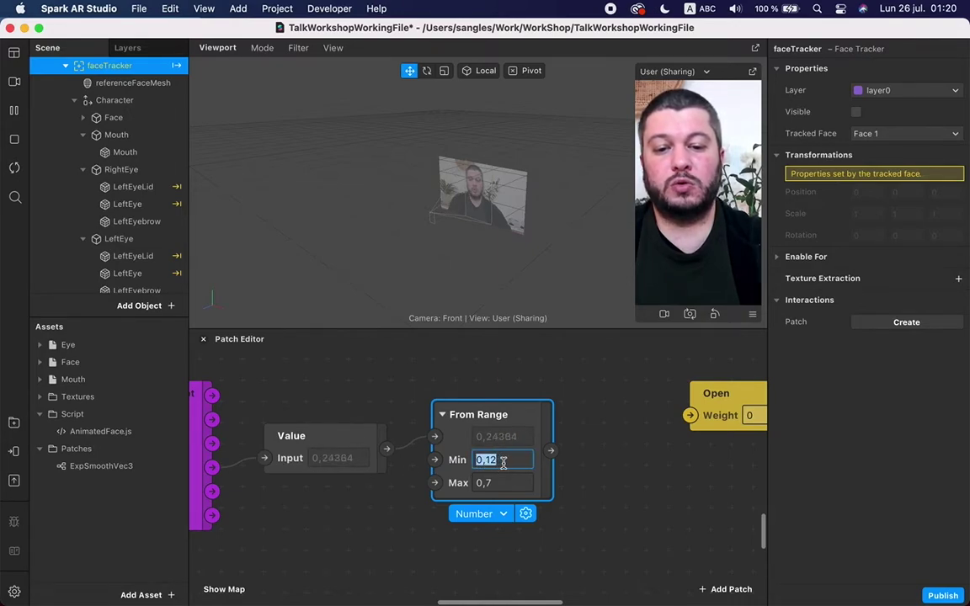
pyautogui.click(556, 453)
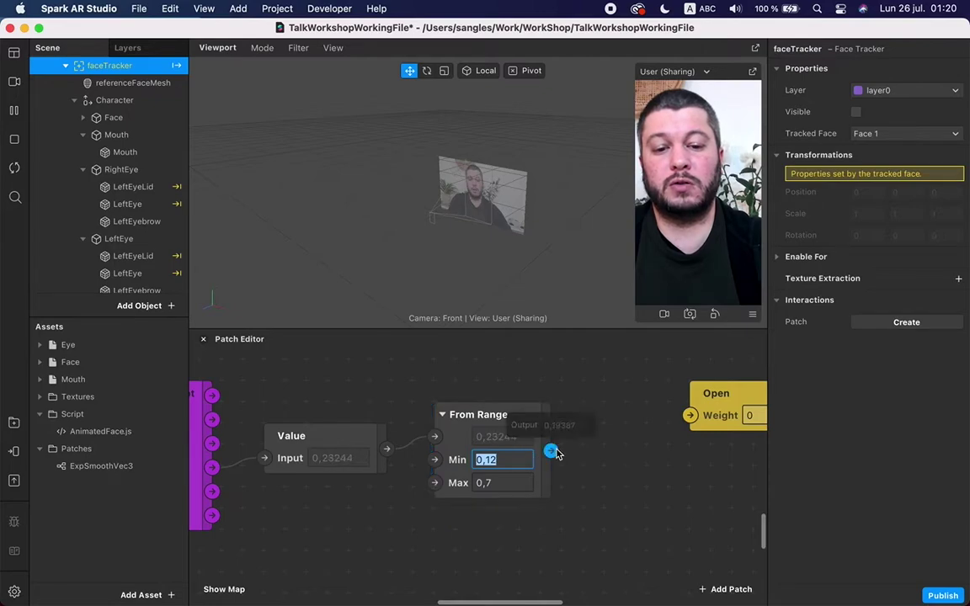
pyautogui.click(513, 483)
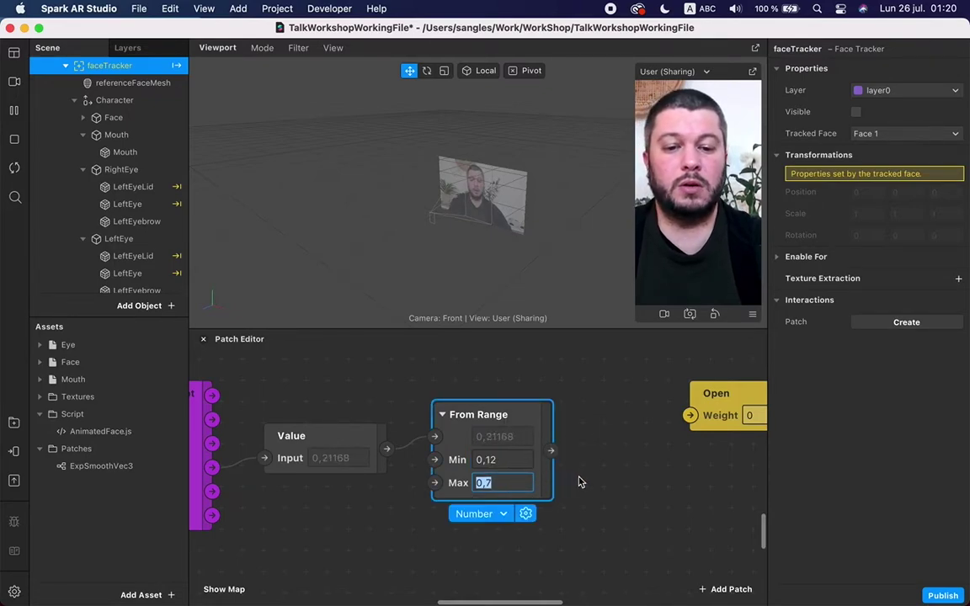
# Connect the From Range output to the Open patch's Weight and make the face tracker visible
pyautogui.hscroll(2, 573, 479)
pyautogui.hscroll(4, 566, 476)
pyautogui.moveTo(470, 448); pyautogui.dragTo(610, 416)
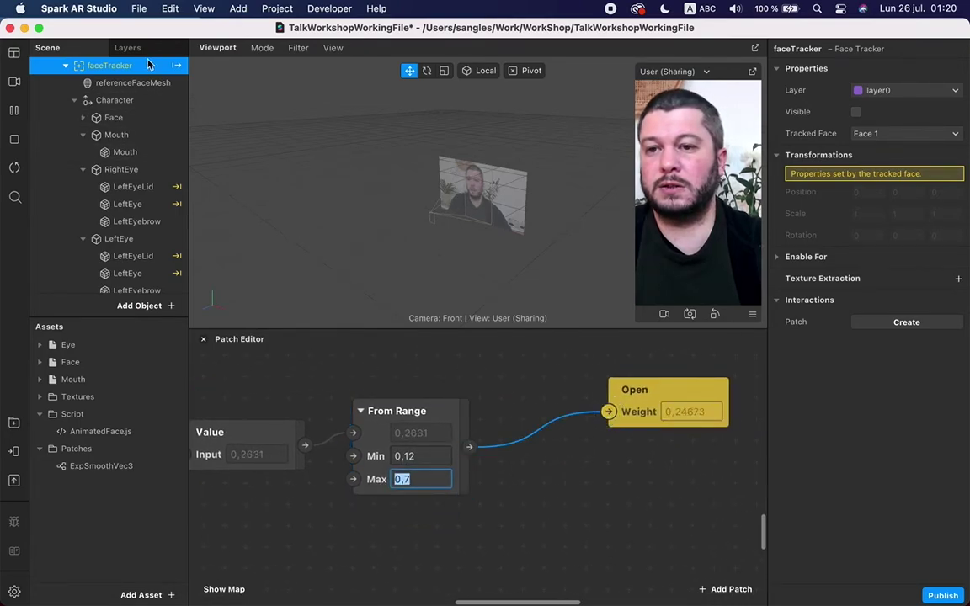
pyautogui.click(855, 112)
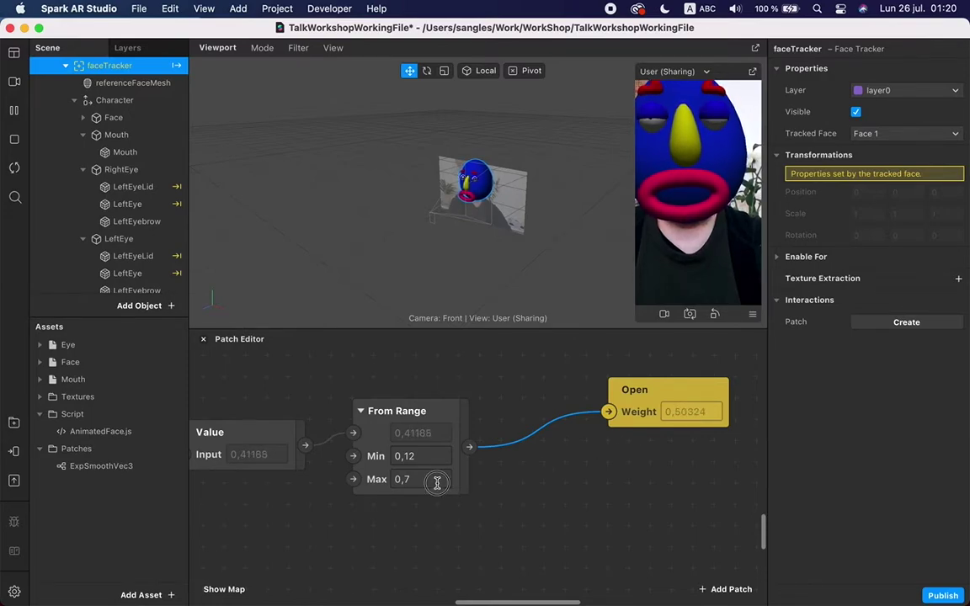
pyautogui.click(632, 494)
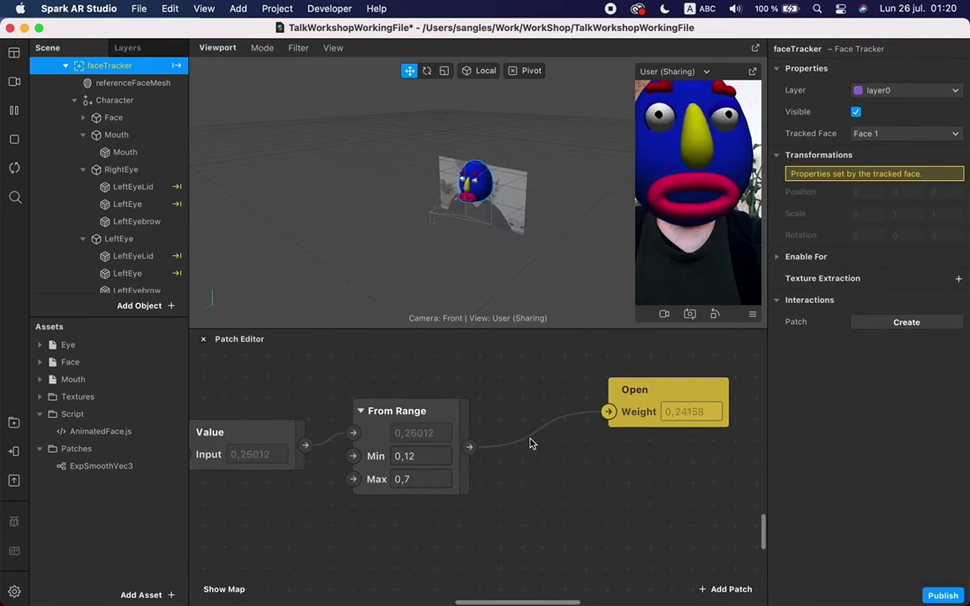
# Insert a Multiply patch between From Range and the Open weight, with a Second Value of 0,6
pyautogui.moveTo(473, 451); pyautogui.dragTo(533, 461)
pyautogui.write('mul')
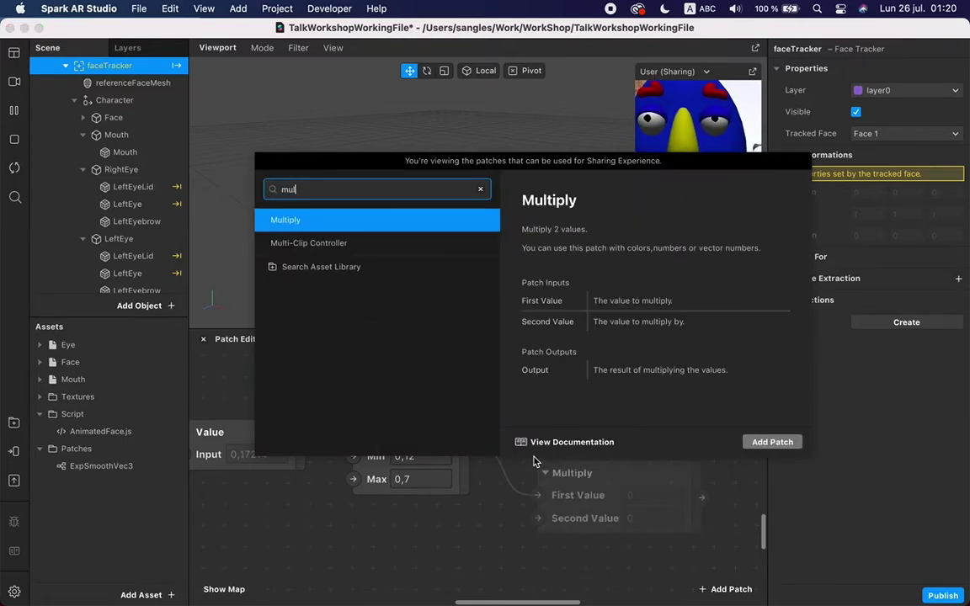
pyautogui.press('Return')
pyautogui.click(665, 519)
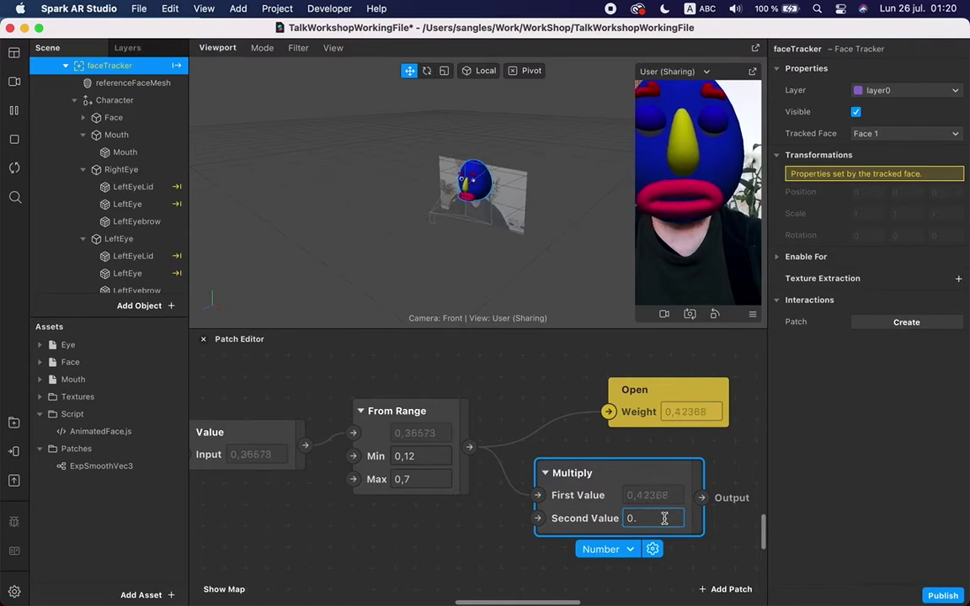
pyautogui.press('Return')
pyautogui.moveTo(700, 500); pyautogui.dragTo(725, 392)
pyautogui.moveTo(594, 472); pyautogui.dragTo(579, 431)
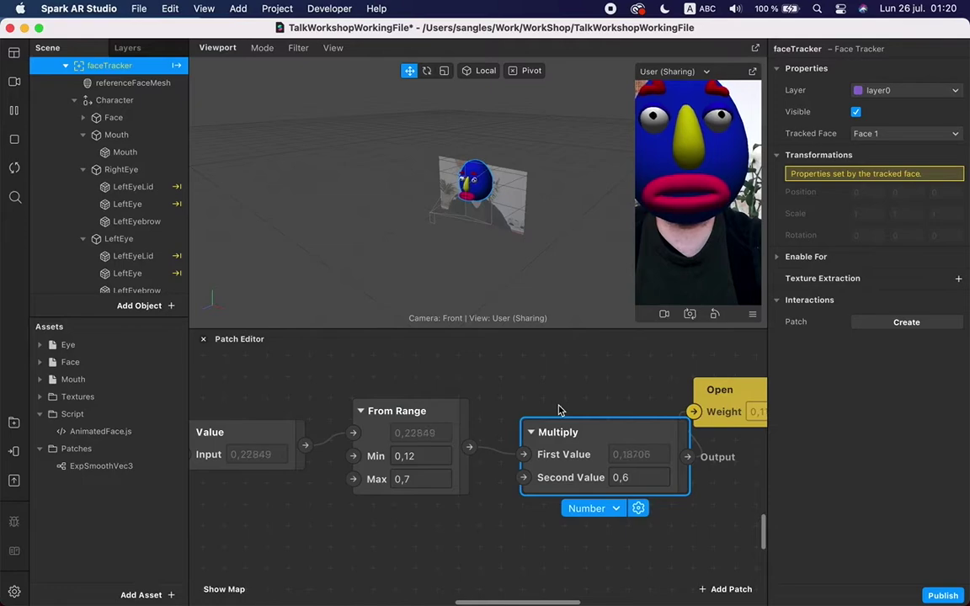
# Rearrange the Multiply and Open patches beside the From Range patch
pyautogui.hscroll(-5, 559, 410)
pyautogui.hscroll(8, 559, 410)
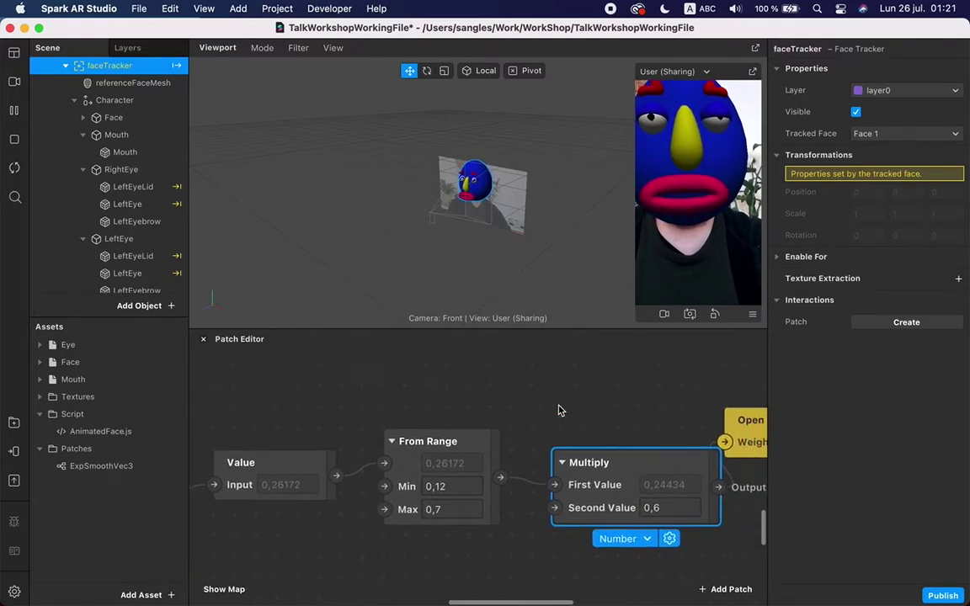
pyautogui.hscroll(2, 558, 410)
pyautogui.scroll(5, 554, 431)
pyautogui.hscroll(-8, 554, 431)
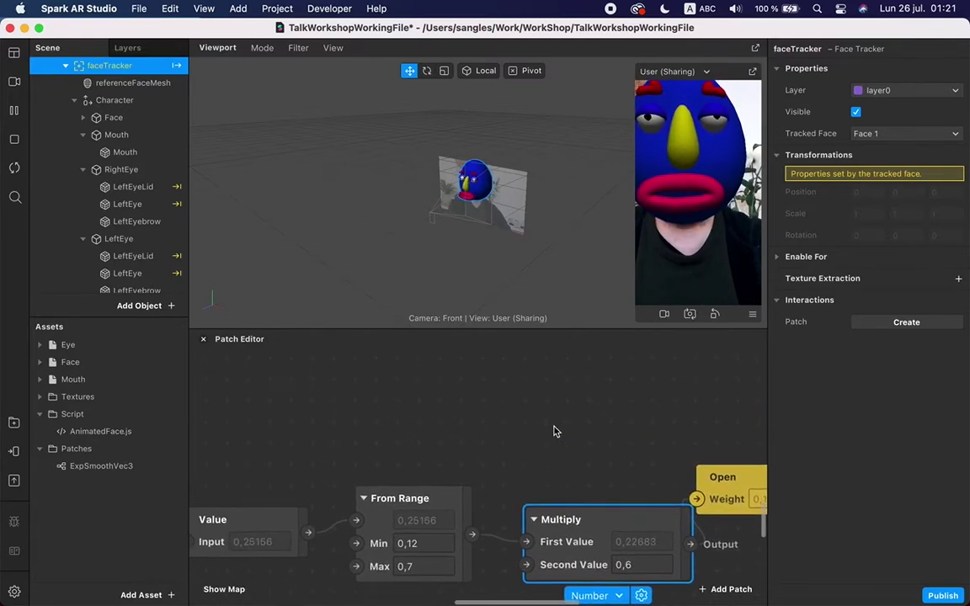
pyautogui.moveTo(547, 529); pyautogui.dragTo(528, 486)
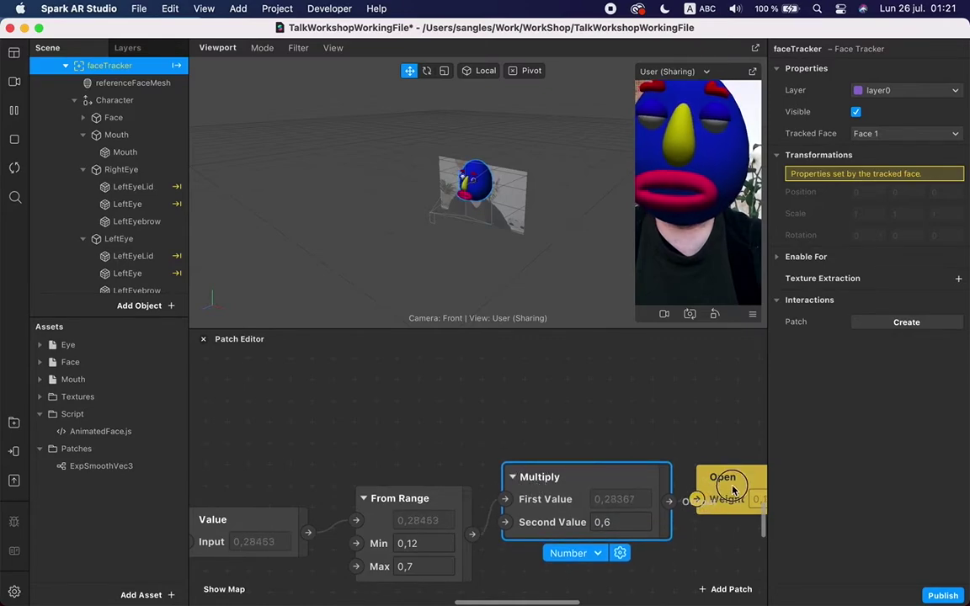
pyautogui.moveTo(739, 477); pyautogui.dragTo(739, 456)
pyautogui.scroll(-5, 563, 478)
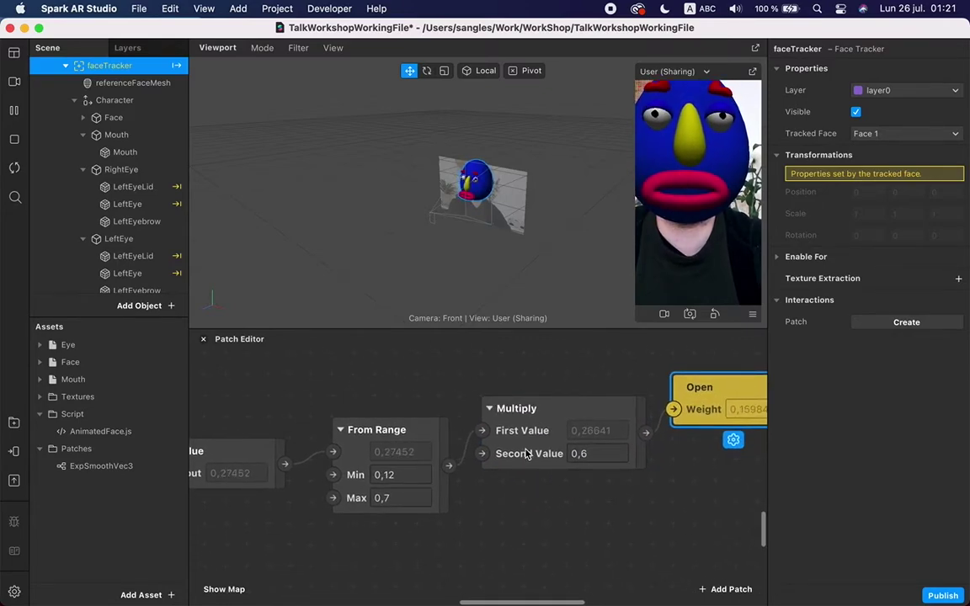
pyautogui.moveTo(535, 464); pyautogui.dragTo(529, 485)
# Move the Multiply and Open patches together up beside the faceTracker patch
pyautogui.scroll(6, 707, 399)
pyautogui.hscroll(-6, 707, 399)
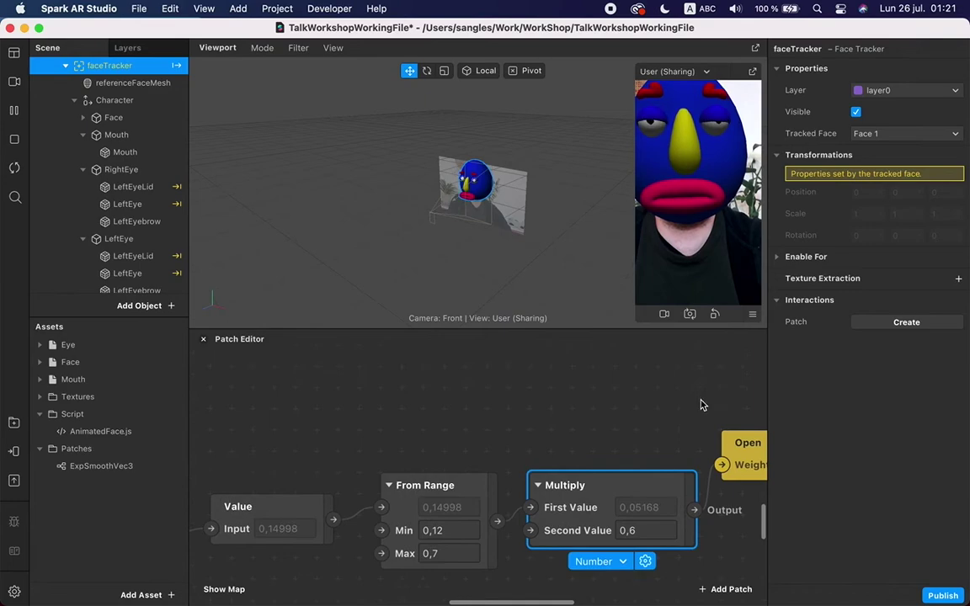
pyautogui.moveTo(645, 407); pyautogui.dragTo(750, 520)
pyautogui.moveTo(562, 489); pyautogui.dragTo(531, 409)
pyautogui.scroll(15, 497, 389)
pyautogui.hscroll(-10, 497, 389)
pyautogui.scroll(4, 496, 386)
pyautogui.scroll(-2, 531, 408)
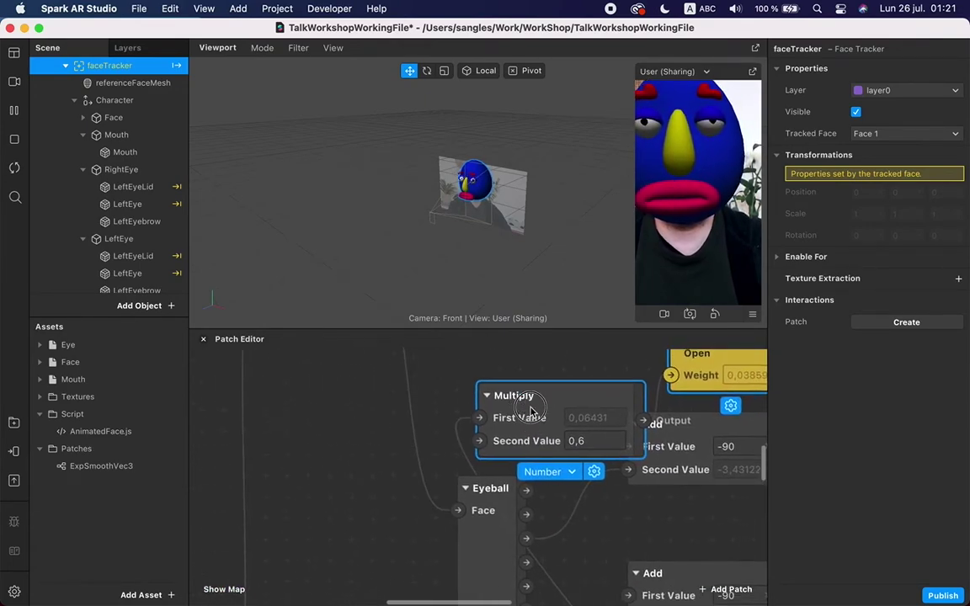
pyautogui.scroll(12, 531, 409)
pyautogui.scroll(4, 531, 408)
pyautogui.hscroll(2, 531, 409)
pyautogui.moveTo(493, 529); pyautogui.dragTo(580, 411)
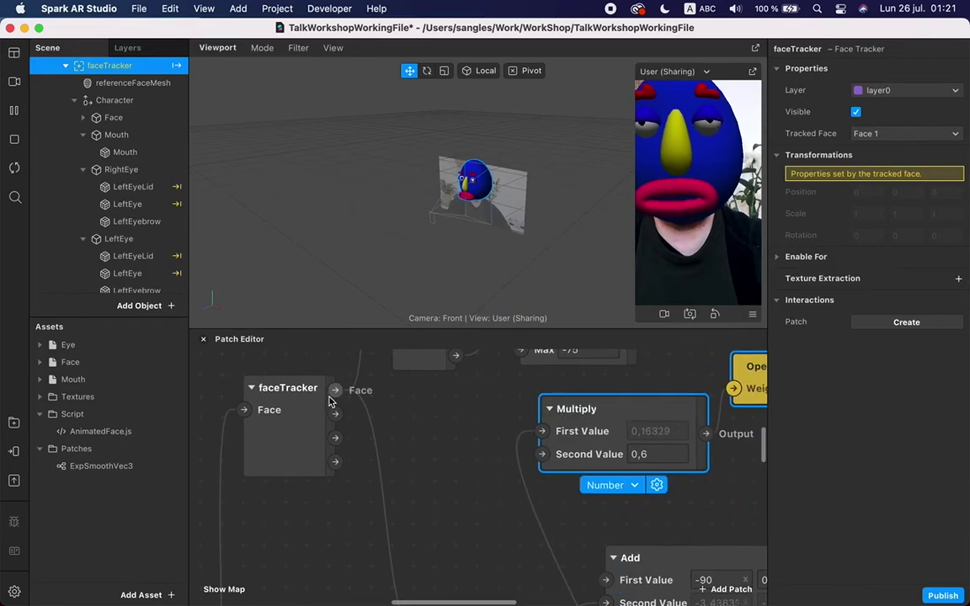
# Add a Mouth Open patch fed by the faceTracker's Face output and connect its Openness to Multiply's First Value
pyautogui.moveTo(336, 394); pyautogui.dragTo(377, 481)
pyautogui.write('mouth')
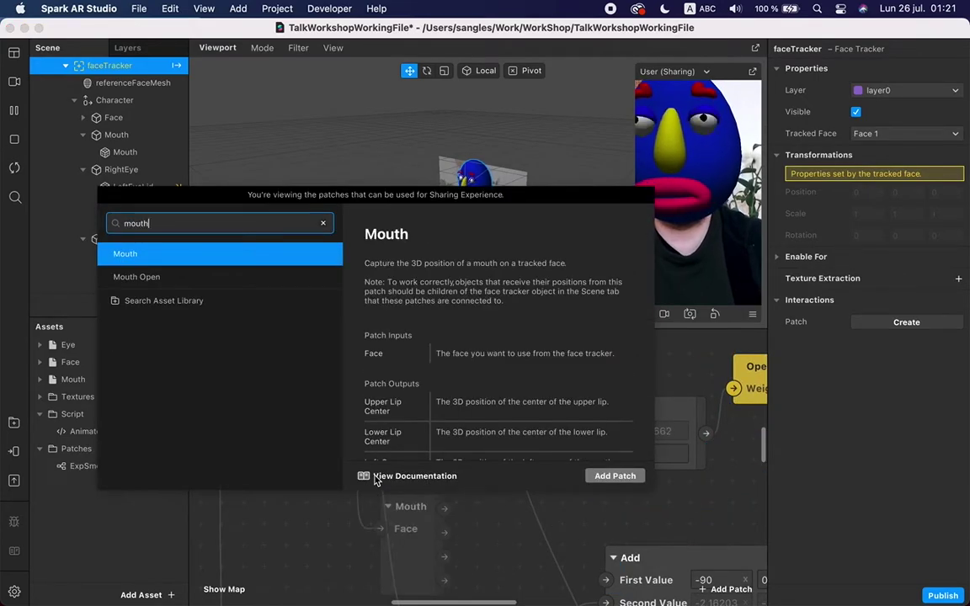
pyautogui.press('Down')
pyautogui.press('Return')
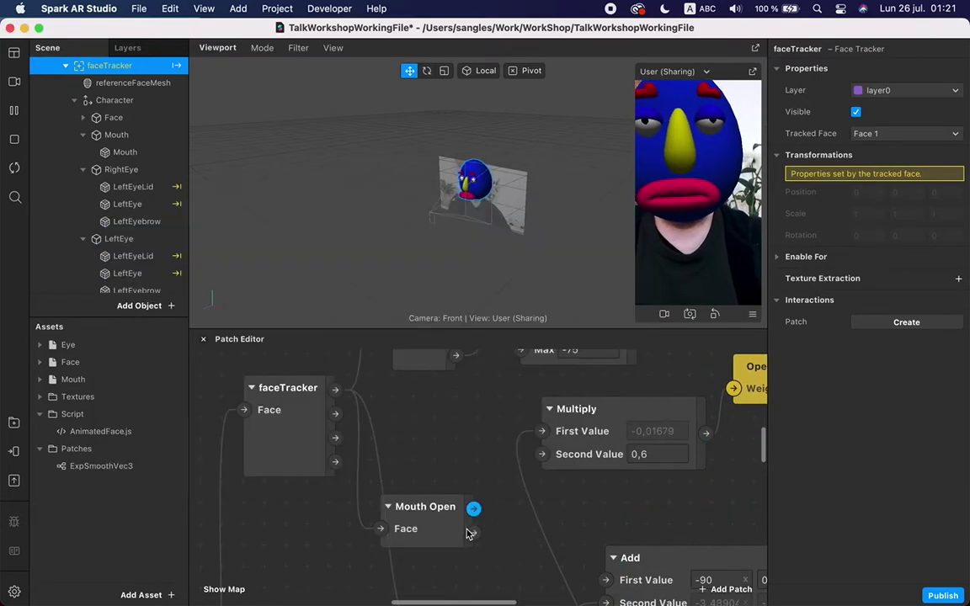
pyautogui.moveTo(473, 533); pyautogui.dragTo(542, 433)
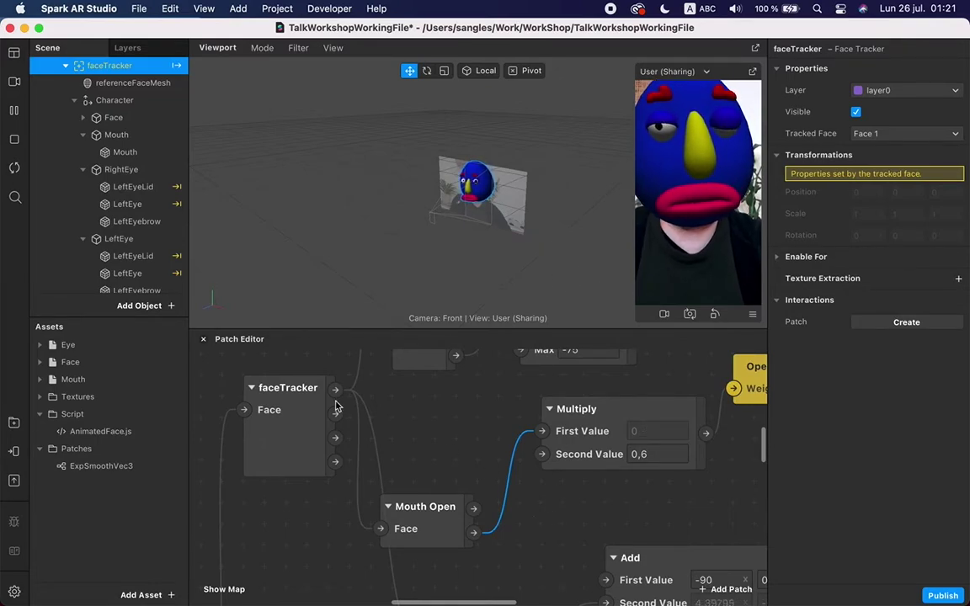
pyautogui.click(457, 524)
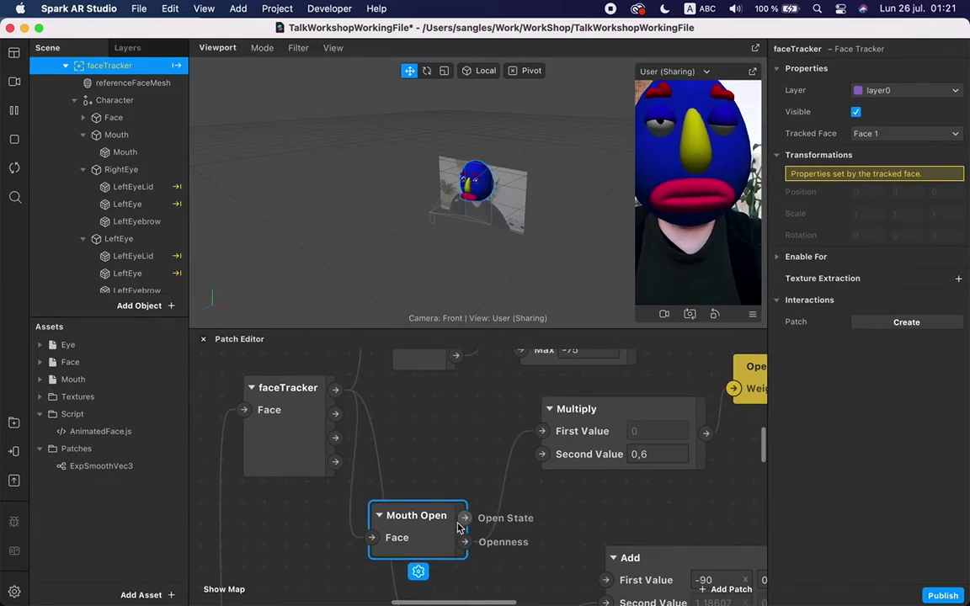
# Delete the Mouth Open patch, return Multiply and Open beside From Range, and reconnect From Range to Multiply's First Value
pyautogui.press('BackSpace')
pyautogui.click(641, 407)
pyautogui.moveTo(673, 372); pyautogui.dragTo(764, 449)
pyautogui.moveTo(623, 409); pyautogui.dragTo(748, 440)
pyautogui.scroll(-8, 515, 516)
pyautogui.hscroll(5, 515, 516)
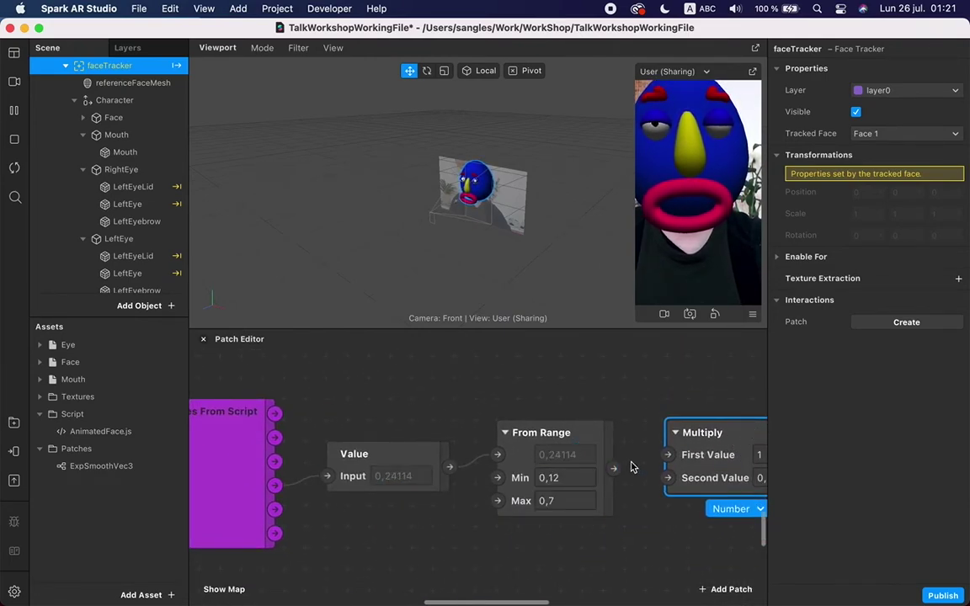
pyautogui.moveTo(613, 468); pyautogui.dragTo(668, 455)
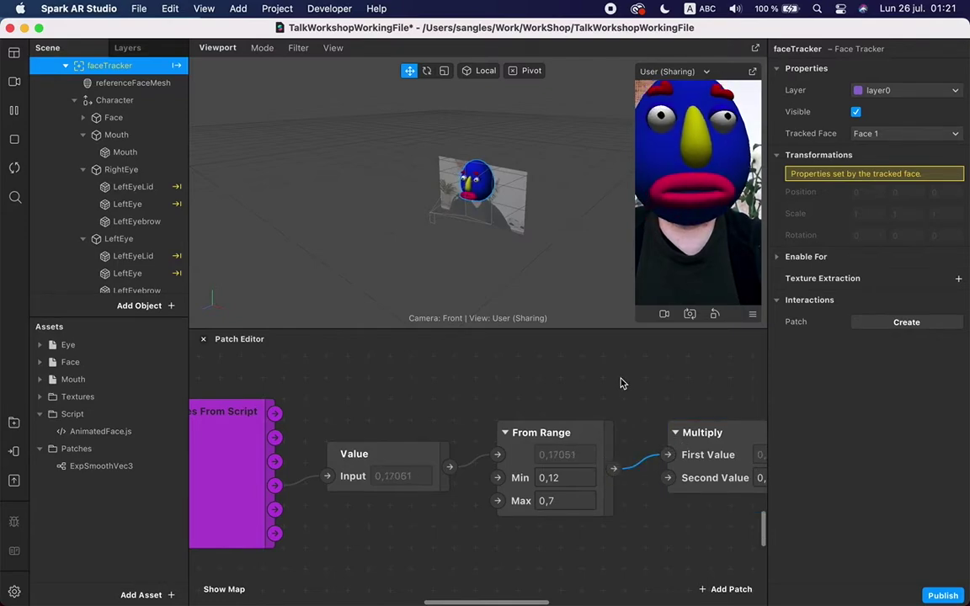
# Create a patch for the Mouth mesh's Kiss deformation weight and place it below the Multiply patch
pyautogui.hscroll(-3, 556, 390)
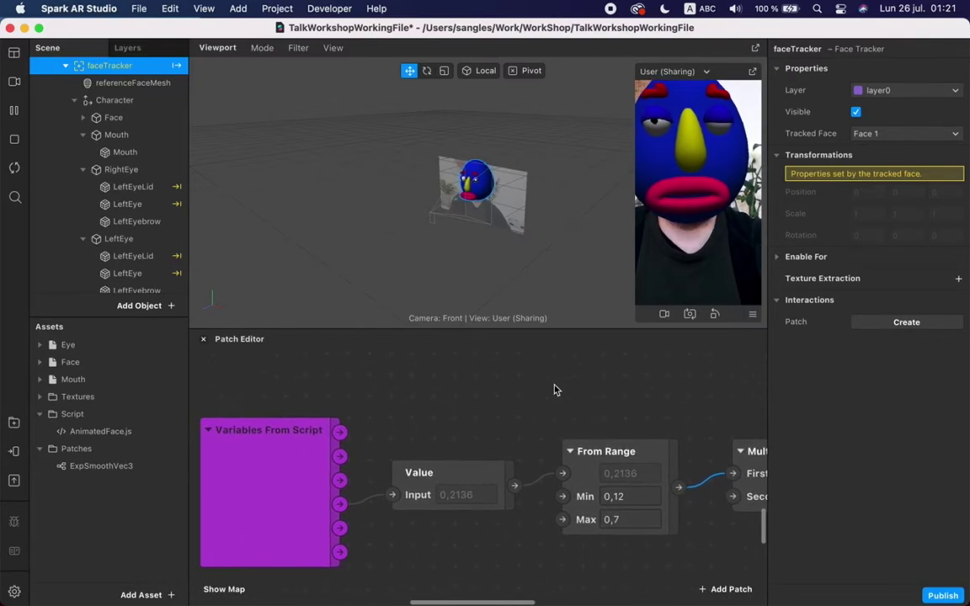
pyautogui.hscroll(3, 554, 390)
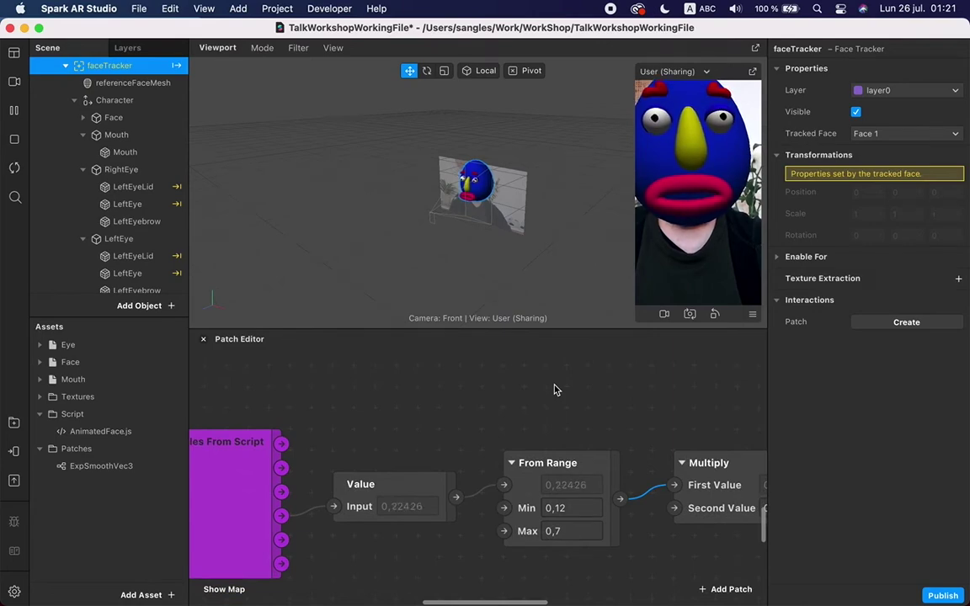
pyautogui.scroll(-2, 554, 389)
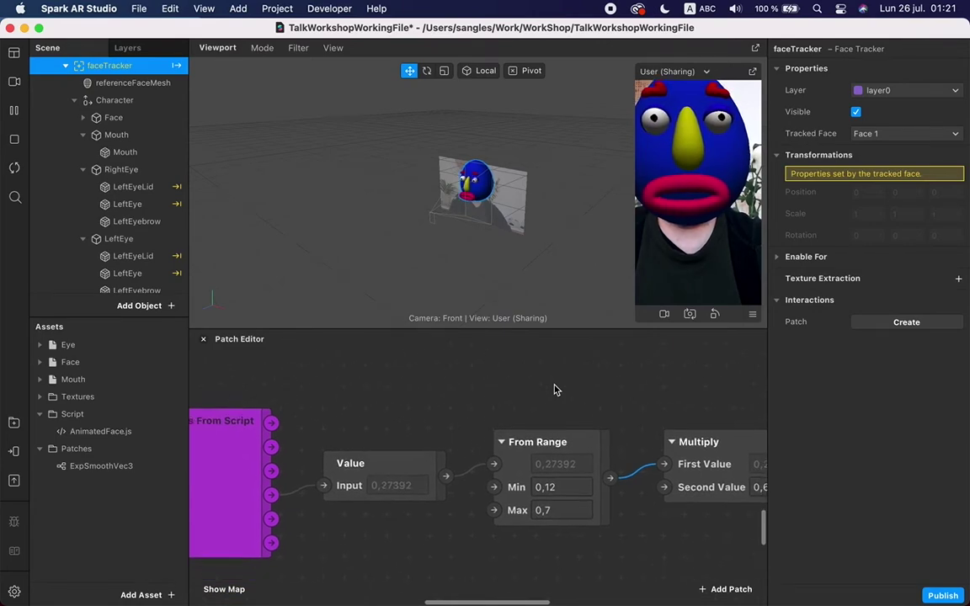
pyautogui.click(140, 152)
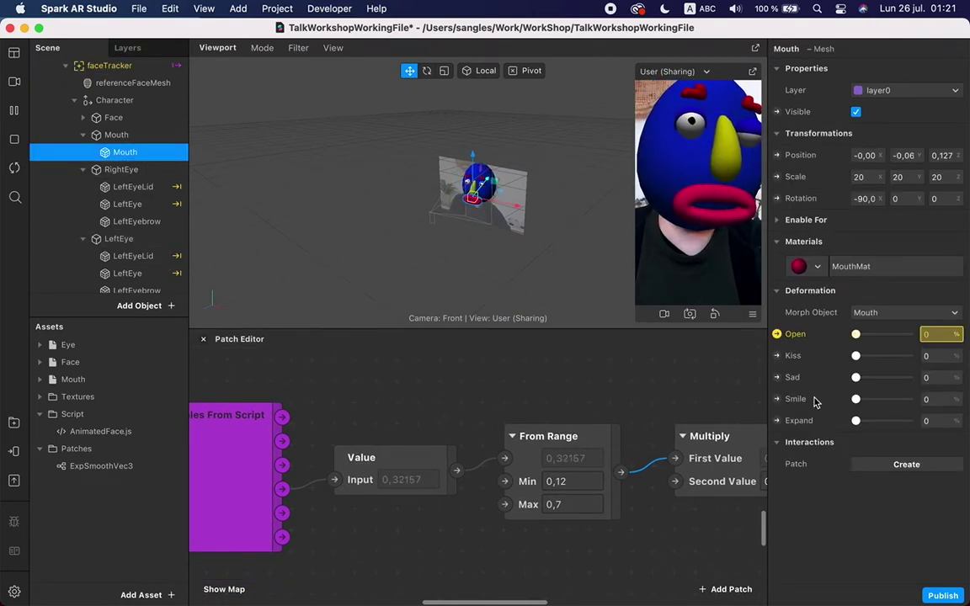
pyautogui.click(778, 357)
pyautogui.moveTo(507, 531); pyautogui.dragTo(657, 579)
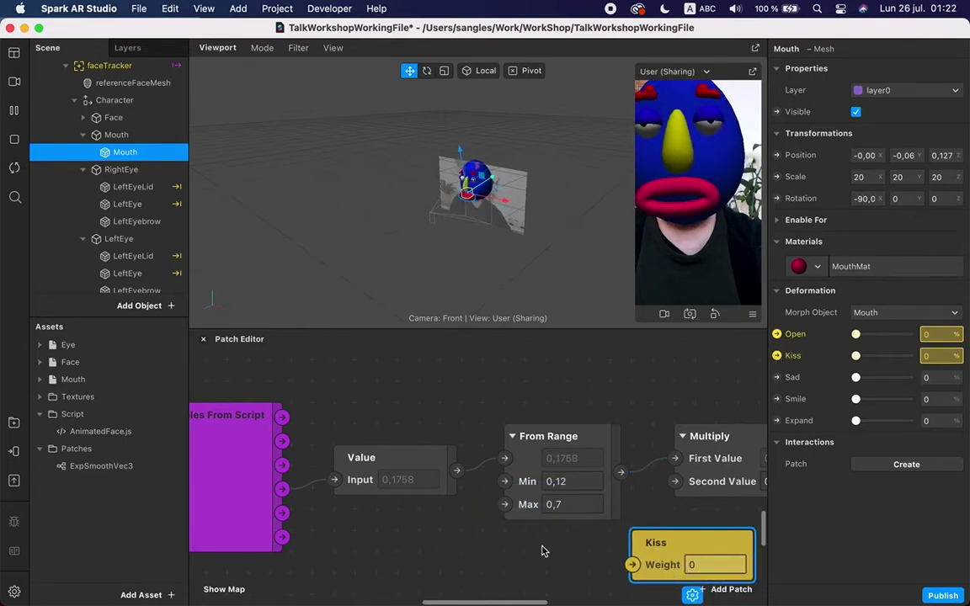
# Shift the Value patch slightly down and move the Kiss patch above the From Range chain
pyautogui.scroll(-4, 543, 547)
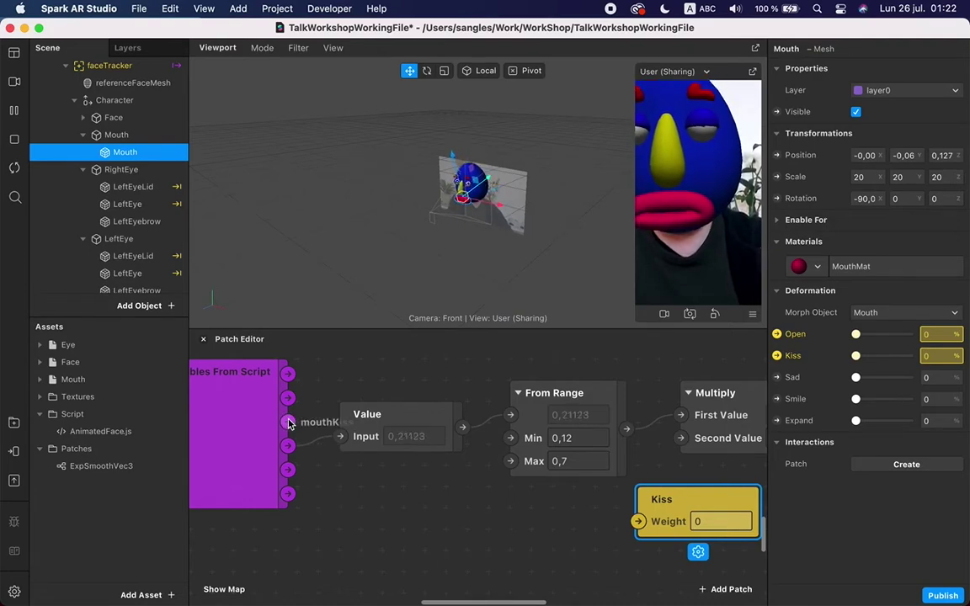
pyautogui.click(394, 420)
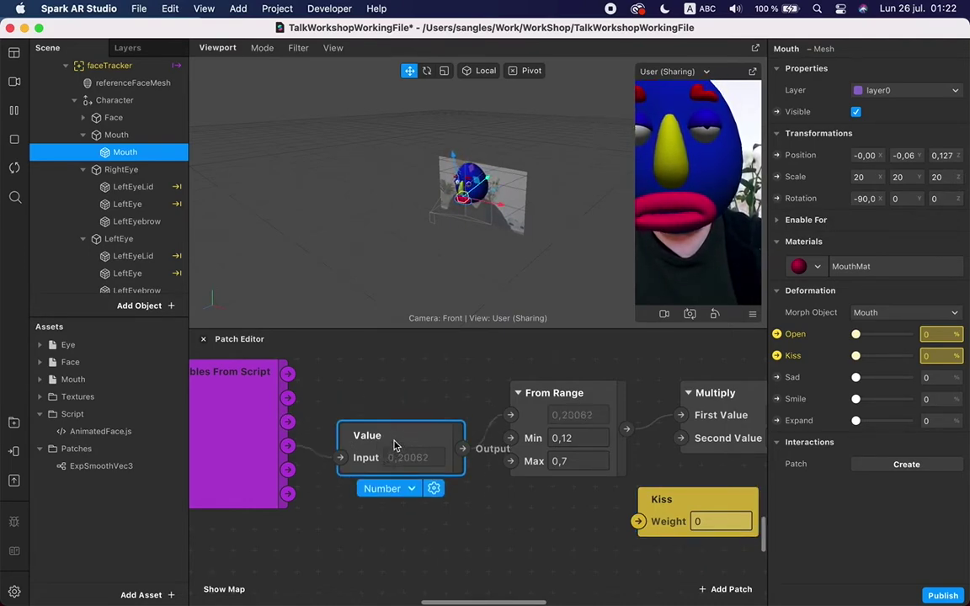
pyautogui.scroll(3, 715, 529)
pyautogui.hscroll(3, 715, 528)
pyautogui.moveTo(590, 566); pyautogui.dragTo(550, 376)
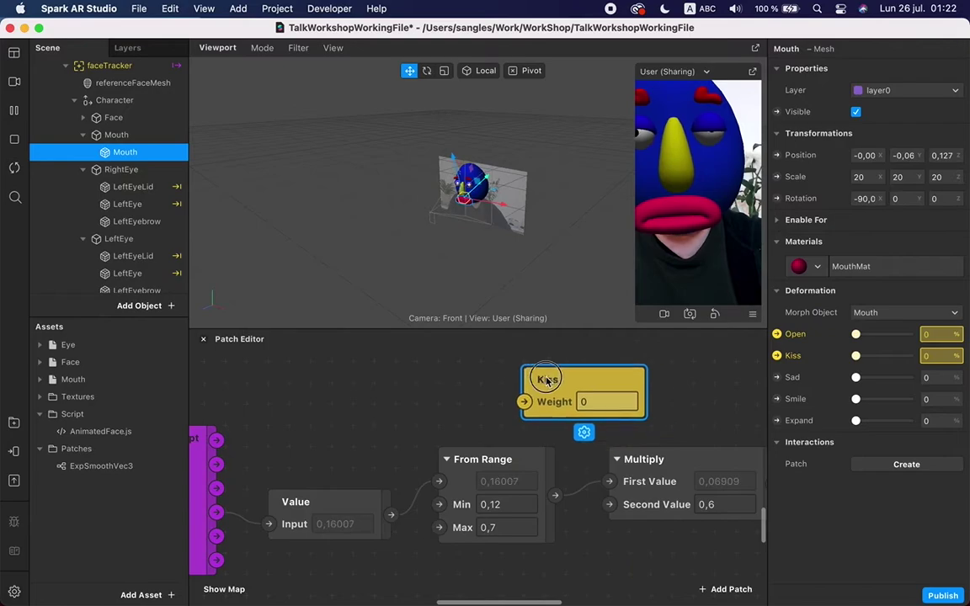
# Feed the script's mouthKiss output into a new Value patch above the existing one, and hide the face tracker
pyautogui.hscroll(-5, 363, 480)
pyautogui.moveTo(336, 480); pyautogui.dragTo(405, 433)
pyautogui.write('val')
pyautogui.press('Return')
pyautogui.moveTo(526, 438); pyautogui.dragTo(422, 426)
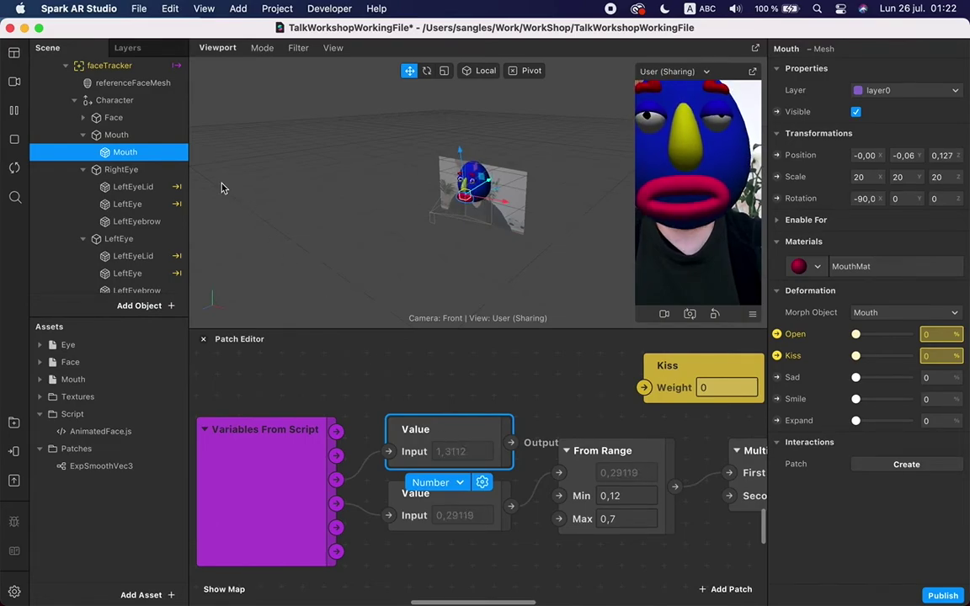
pyautogui.click(109, 68)
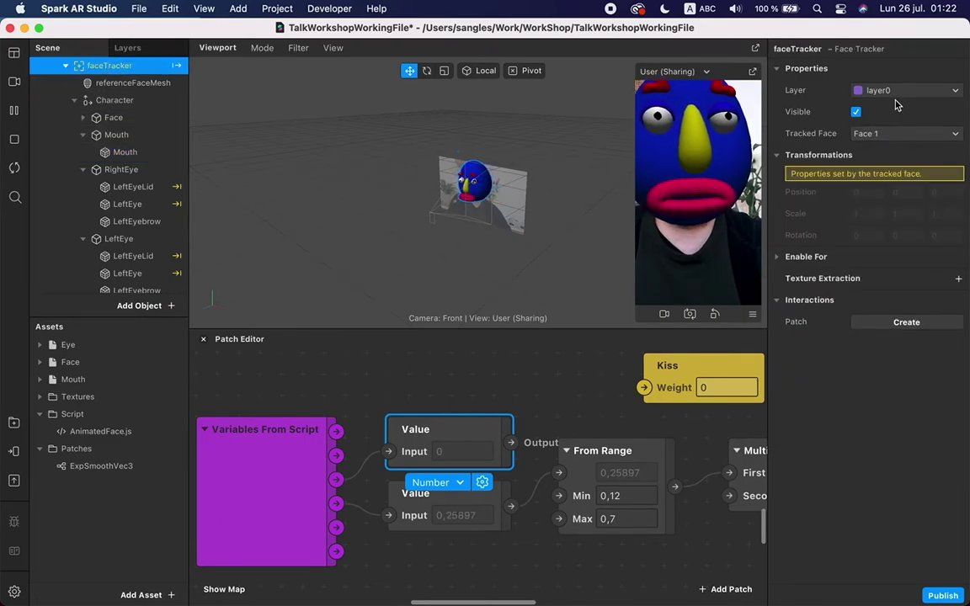
pyautogui.click(857, 112)
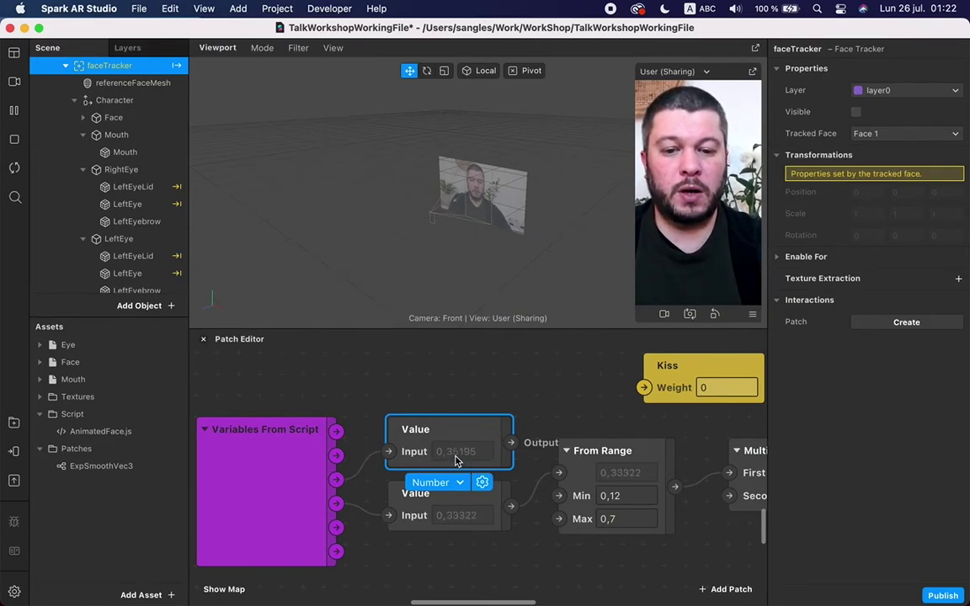
# Feed the upper Value into a new From Range patch, place it above the existing one, and move Kiss further right
pyautogui.moveTo(510, 442); pyautogui.dragTo(542, 368)
pyautogui.write('from')
pyautogui.press('Return')
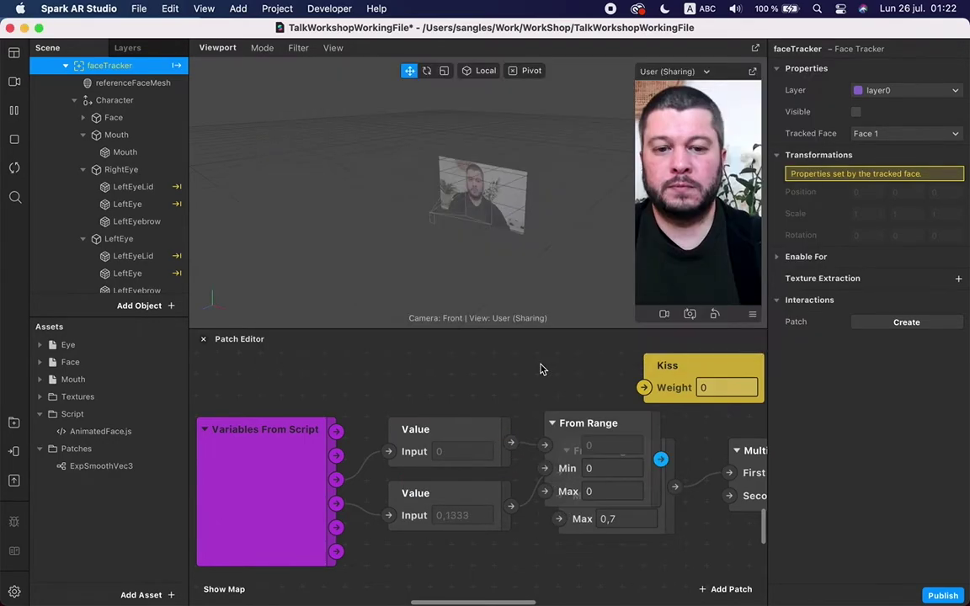
pyautogui.moveTo(568, 439); pyautogui.dragTo(546, 368)
pyautogui.hscroll(5, 546, 371)
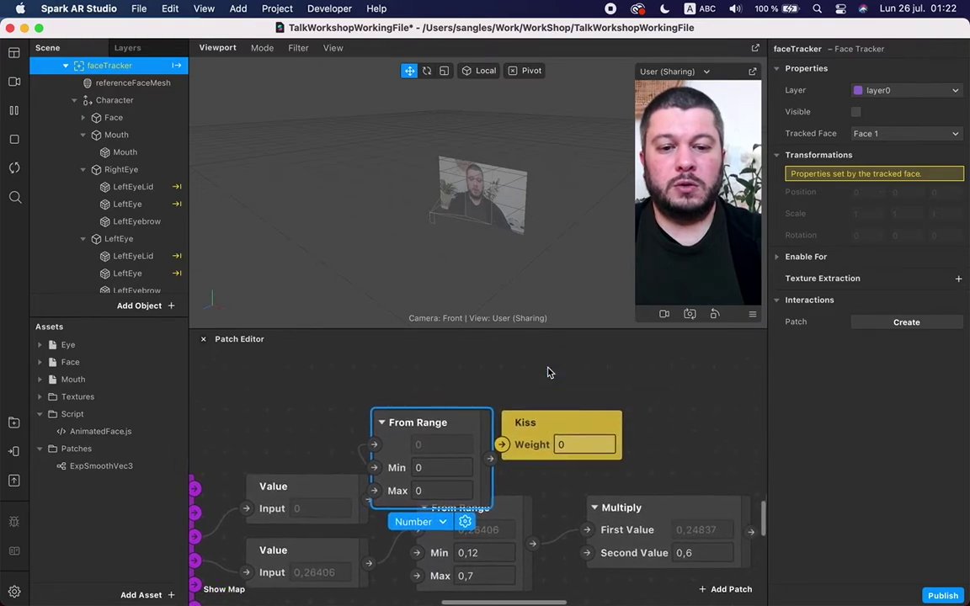
pyautogui.moveTo(422, 376); pyautogui.dragTo(564, 418)
pyautogui.moveTo(495, 431); pyautogui.dragTo(691, 394)
pyautogui.click(589, 470)
pyautogui.hscroll(-1, 331, 498)
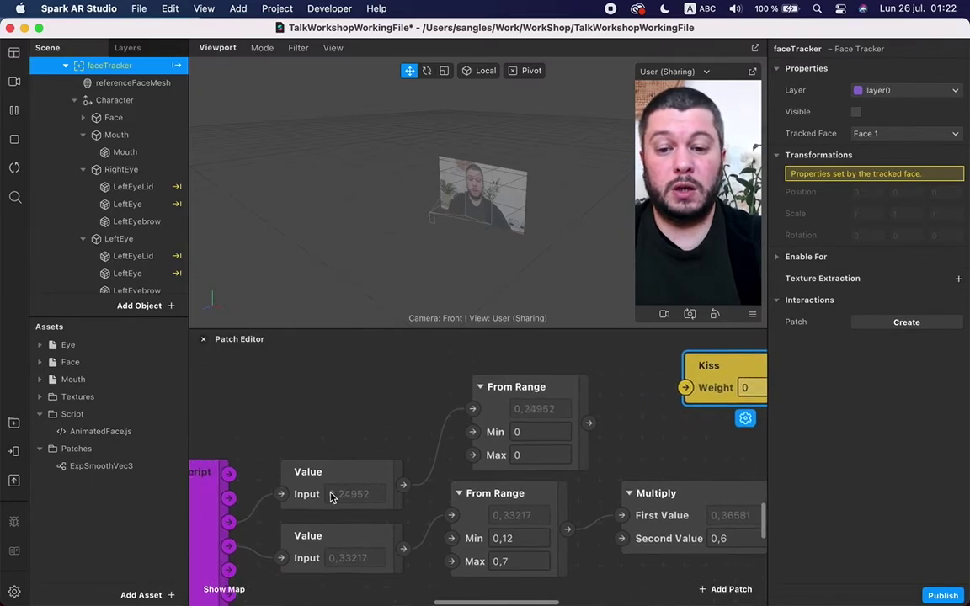
# Set the upper From Range patch's Min to 0,2 and Max to 1,2
pyautogui.scroll(-1, 331, 498)
pyautogui.hscroll(-1, 311, 493)
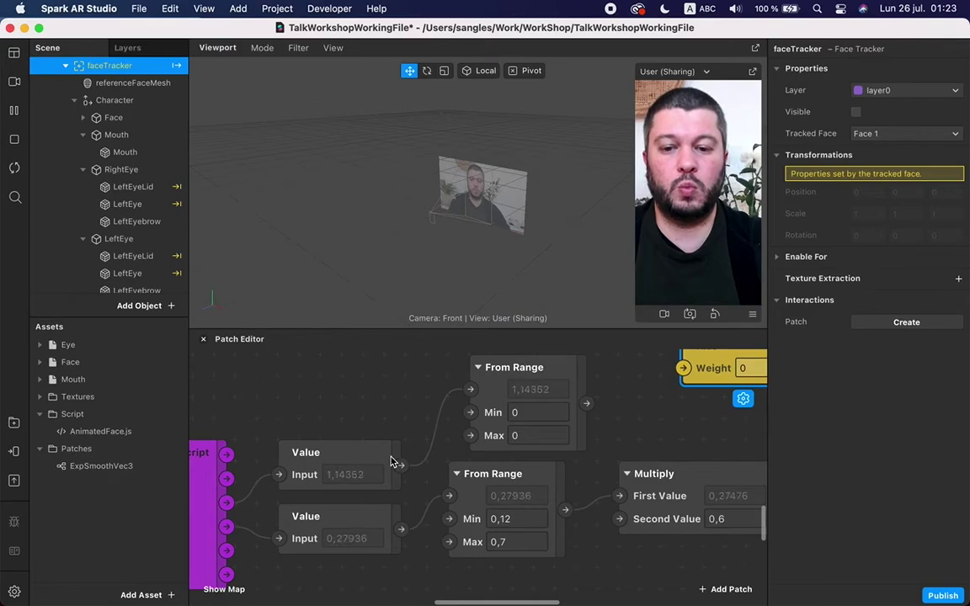
pyautogui.click(530, 414)
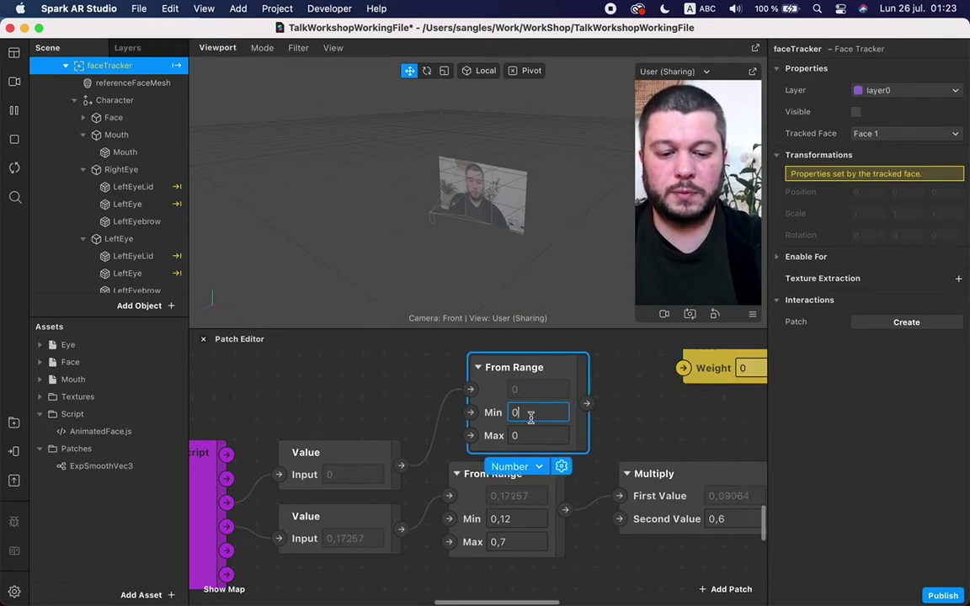
pyautogui.write('0,2')
pyautogui.press('Return')
pyautogui.click(527, 437)
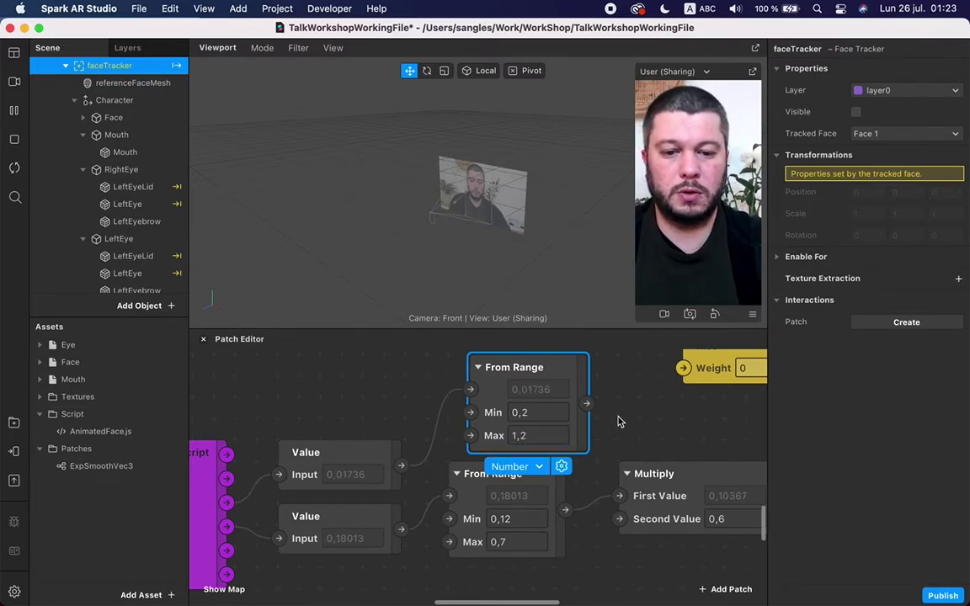
# Connect the upper From Range output to Kiss's Weight and make the face tracker visible
pyautogui.scroll(2, 552, 419)
pyautogui.hscroll(2, 551, 420)
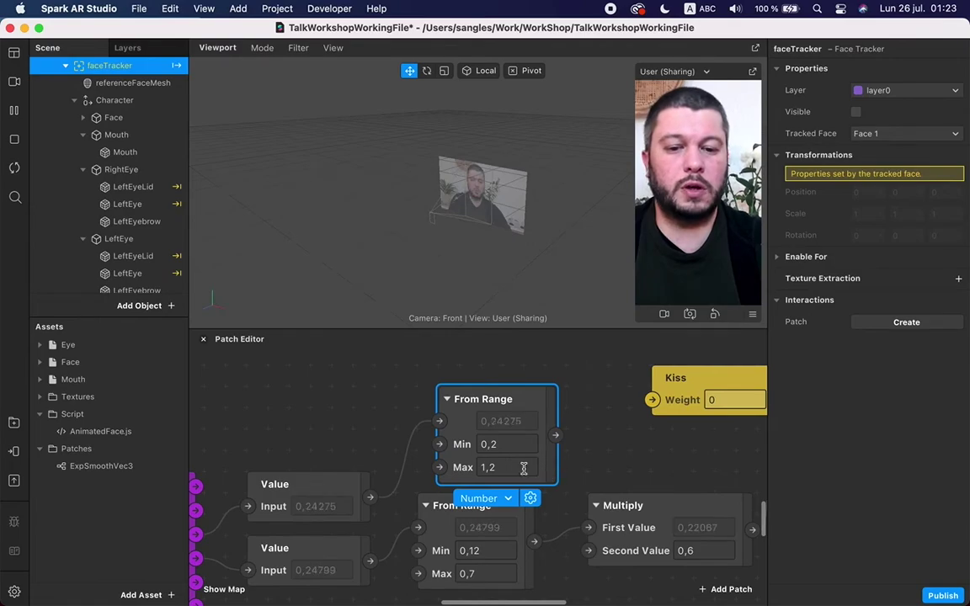
pyautogui.moveTo(556, 435); pyautogui.dragTo(653, 400)
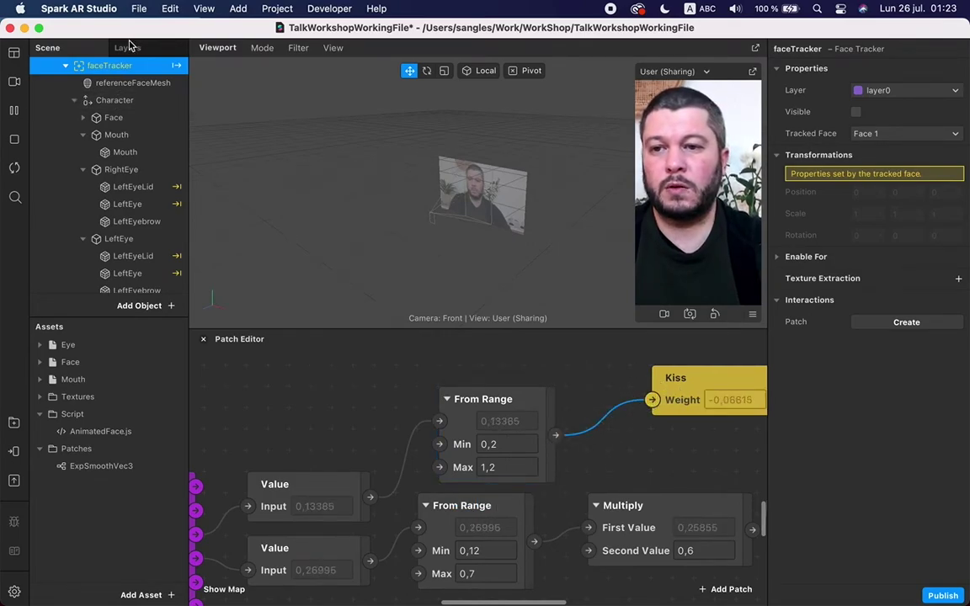
pyautogui.click(856, 112)
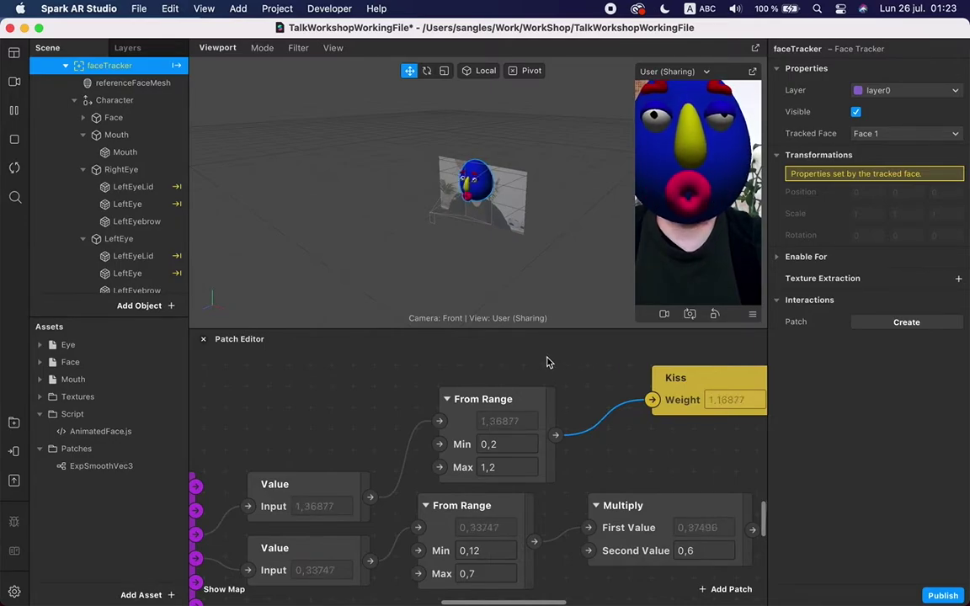
# Align the upper From Range above the lower one and place the Kiss patch further right, above the Multiply and Open patches
pyautogui.scroll(-3, 619, 410)
pyautogui.scroll(4, 620, 411)
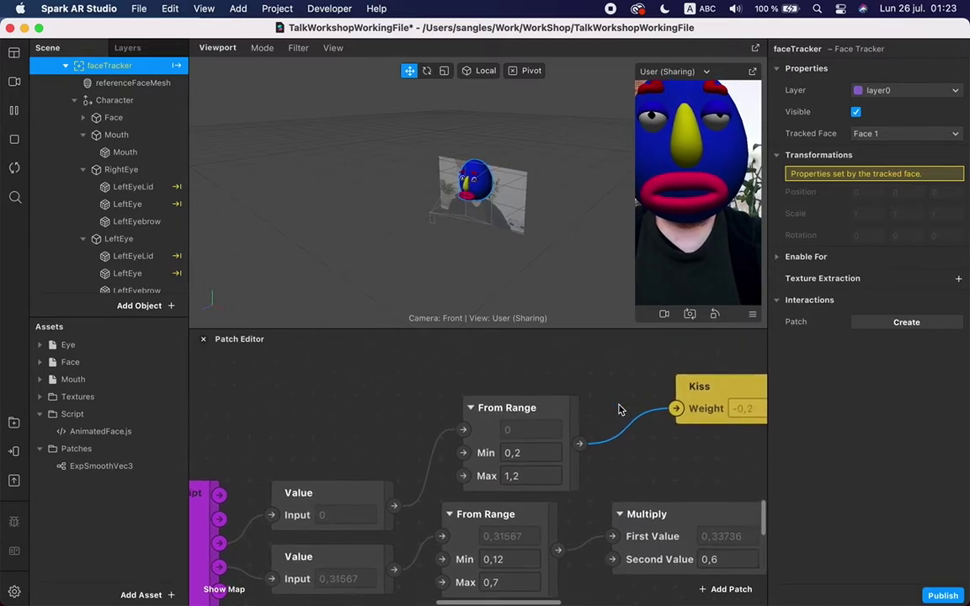
pyautogui.click(673, 419)
pyautogui.moveTo(508, 423); pyautogui.dragTo(491, 425)
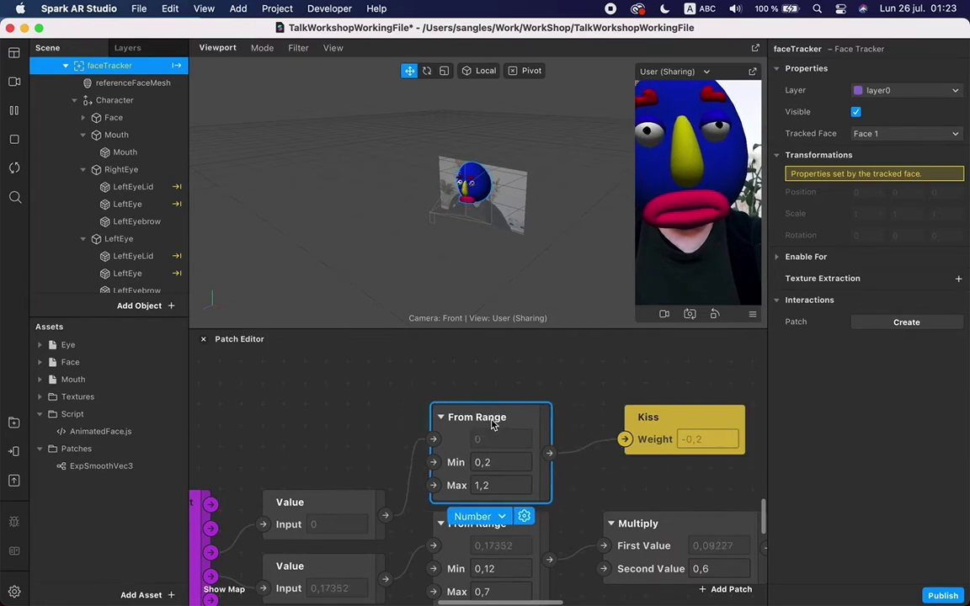
pyautogui.moveTo(656, 428); pyautogui.dragTo(643, 441)
pyautogui.hscroll(5, 643, 441)
pyautogui.scroll(-2, 643, 441)
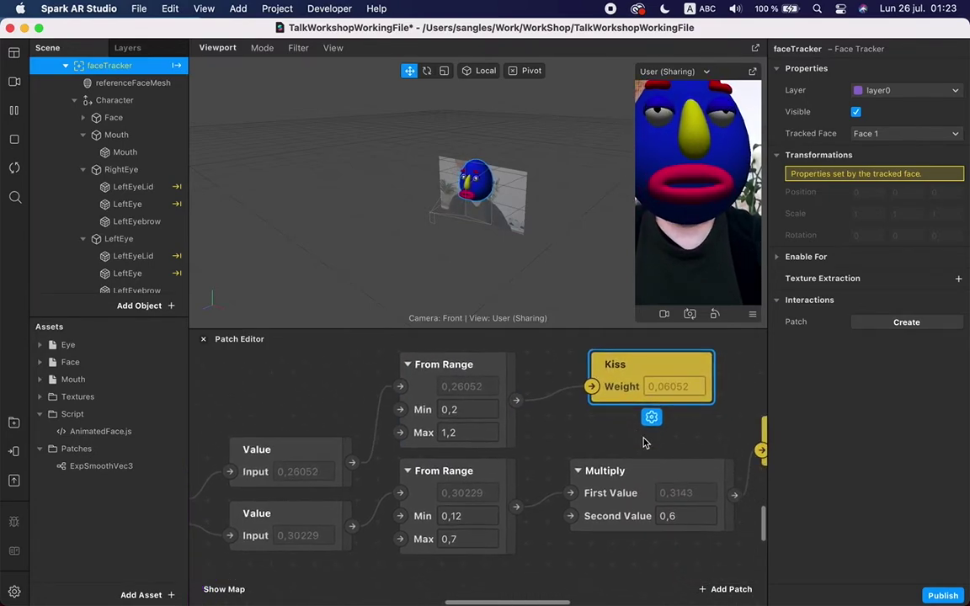
pyautogui.hscroll(-4, 643, 442)
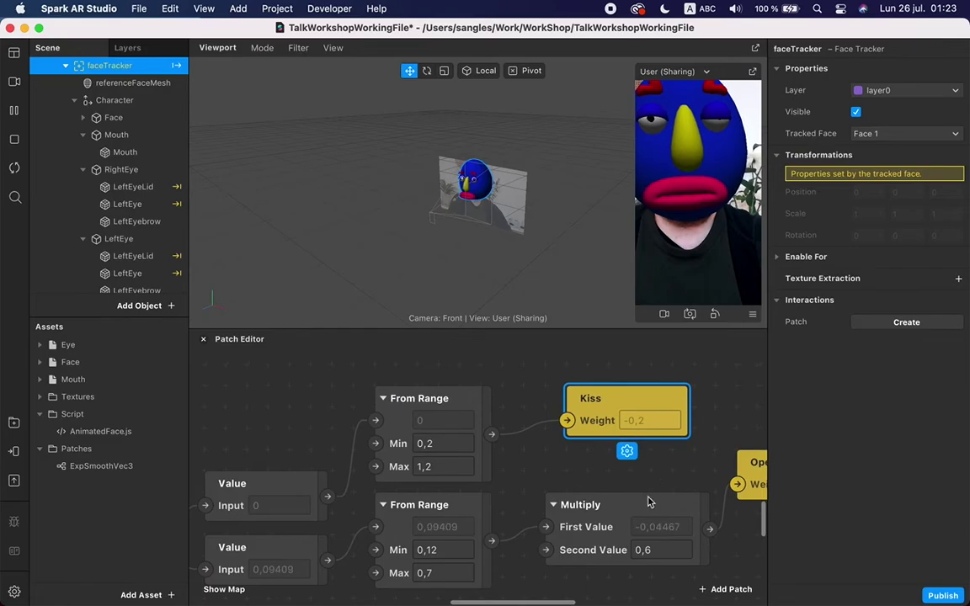
pyautogui.moveTo(637, 419); pyautogui.dragTo(700, 398)
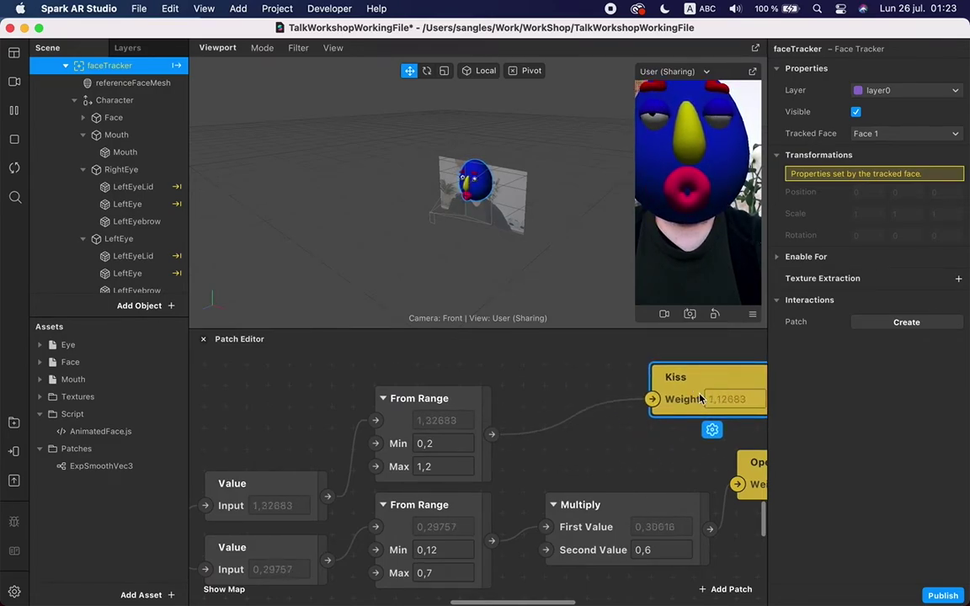
# Examine the live inputs of the two Value patches and their From Range patches against the character's mouth in the preview
pyautogui.hscroll(-4, 555, 446)
pyautogui.scroll(-2, 555, 446)
pyautogui.hscroll(-2, 555, 446)
pyautogui.scroll(-2, 555, 446)
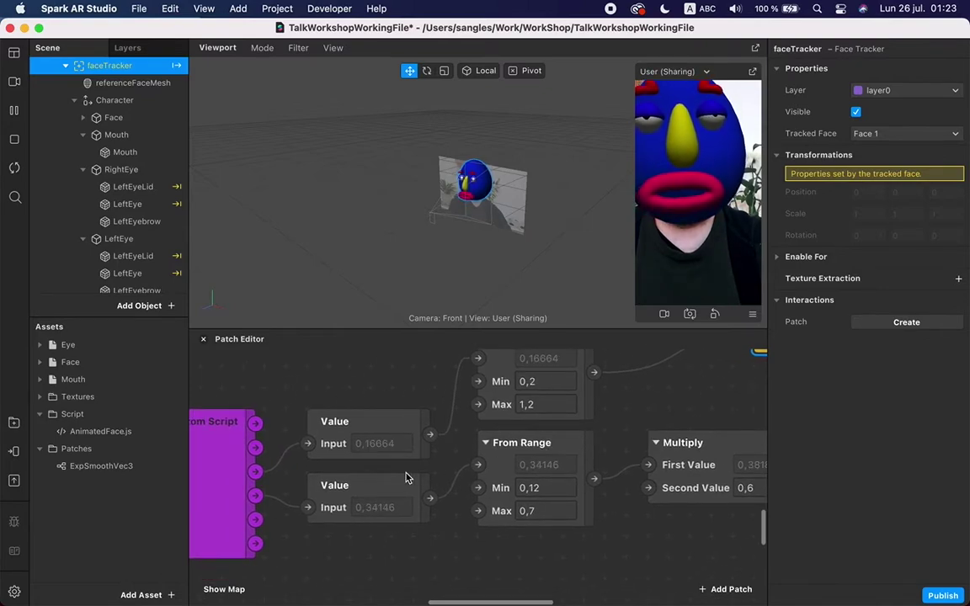
pyautogui.scroll(4, 407, 479)
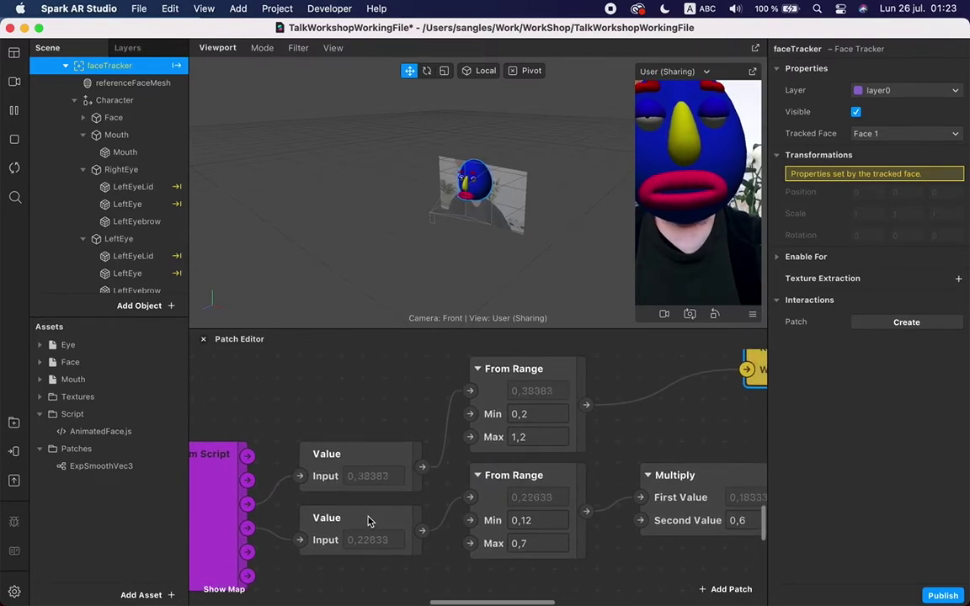
pyautogui.scroll(-2, 374, 517)
pyautogui.hscroll(-2, 375, 518)
pyautogui.scroll(3, 379, 515)
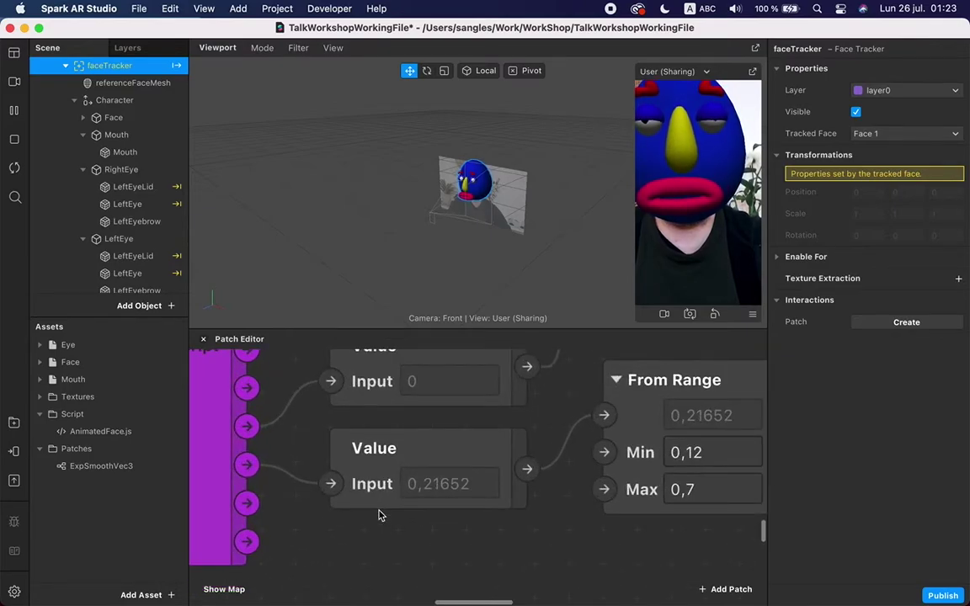
pyautogui.click(374, 467)
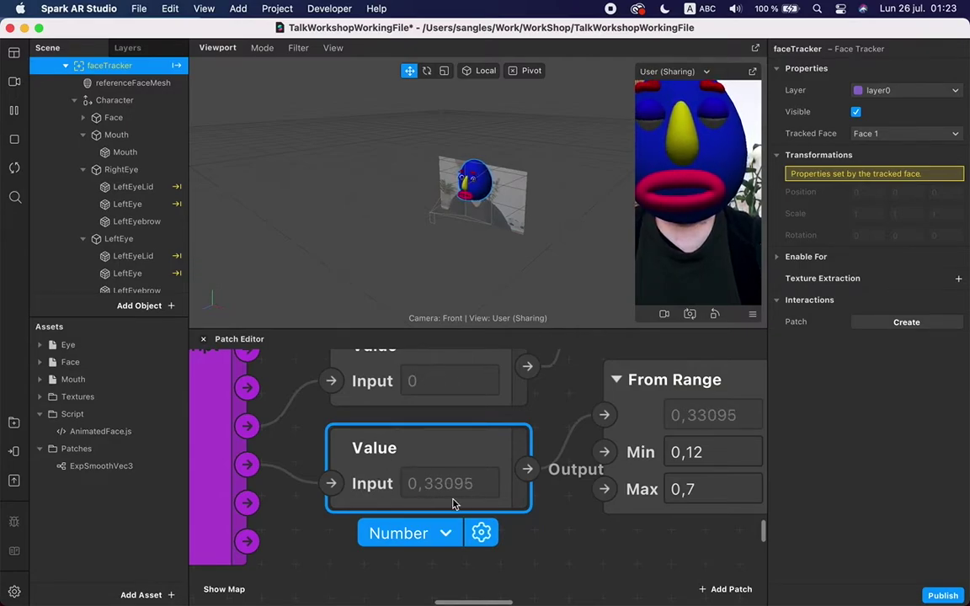
pyautogui.hscroll(6, 453, 504)
pyautogui.scroll(3, 454, 503)
pyautogui.hscroll(8, 454, 503)
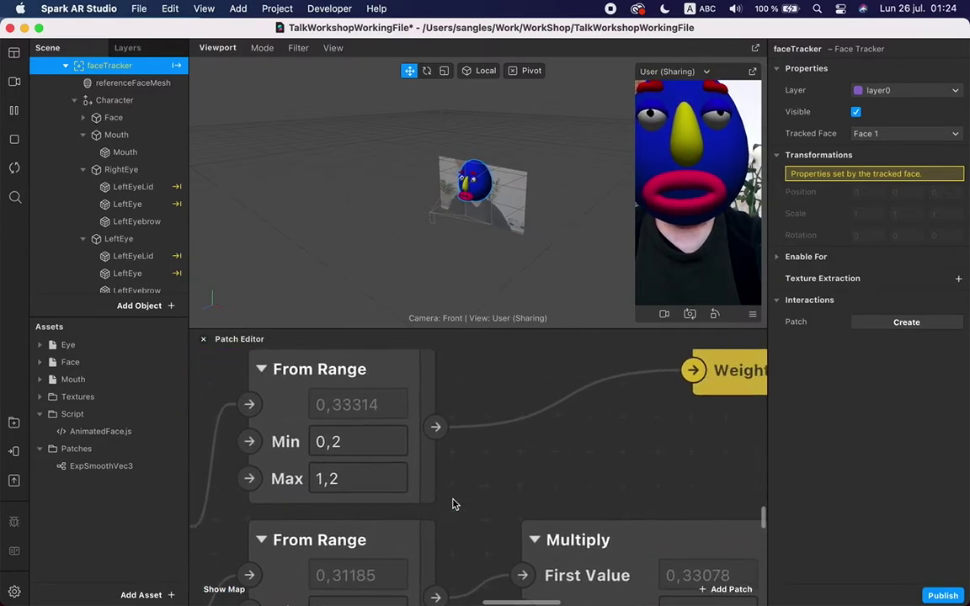
# Shift the Multiply patch slightly right and enlarge the Patch Editor area
pyautogui.moveTo(475, 535); pyautogui.dragTo(512, 536)
pyautogui.scroll(2, 394, 503)
pyautogui.scroll(-3, 394, 503)
pyautogui.hscroll(-3, 394, 503)
pyautogui.hscroll(-6, 395, 506)
pyautogui.scroll(2, 395, 506)
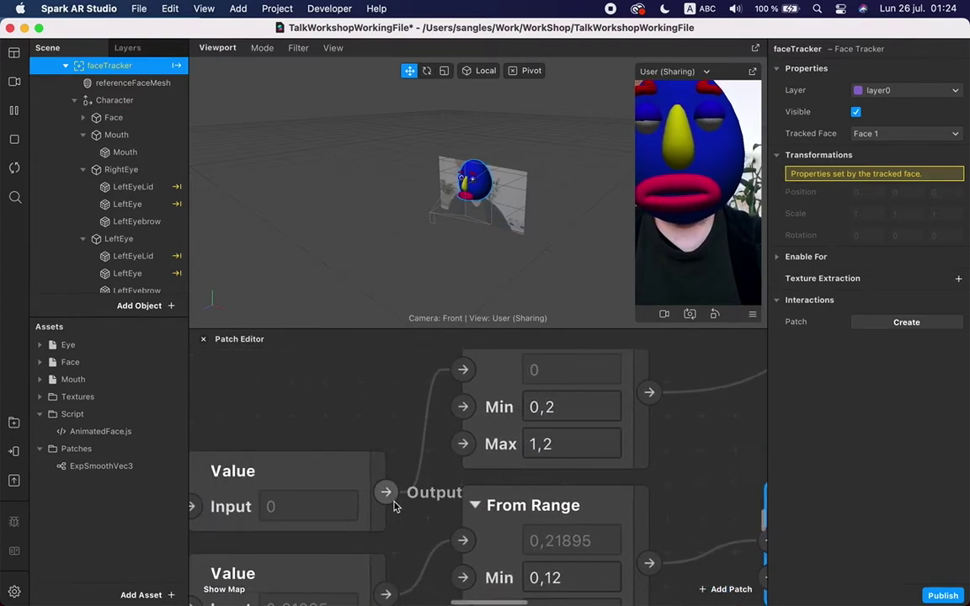
pyautogui.hscroll(3, 395, 507)
pyautogui.moveTo(543, 326); pyautogui.dragTo(549, 265)
pyautogui.scroll(-6, 663, 406)
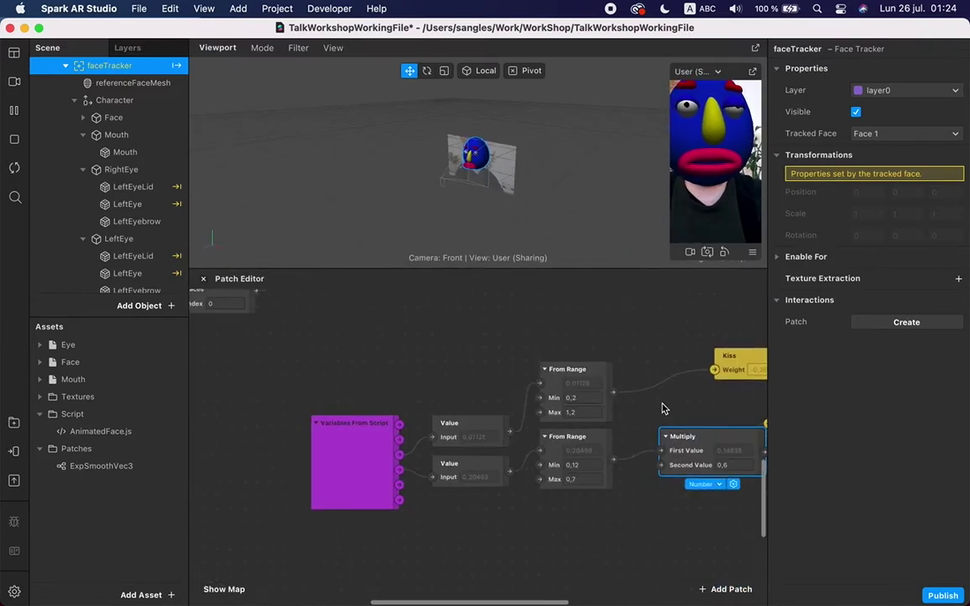
# Move the upper From Range and the Kiss patch upward, with Kiss further right, leaving room above the Open chain
pyautogui.scroll(3, 663, 407)
pyautogui.hscroll(2, 667, 407)
pyautogui.scroll(1, 667, 408)
pyautogui.hscroll(2, 666, 408)
pyautogui.scroll(1, 665, 408)
pyautogui.moveTo(610, 368); pyautogui.dragTo(662, 331)
pyautogui.moveTo(452, 380); pyautogui.dragTo(432, 338)
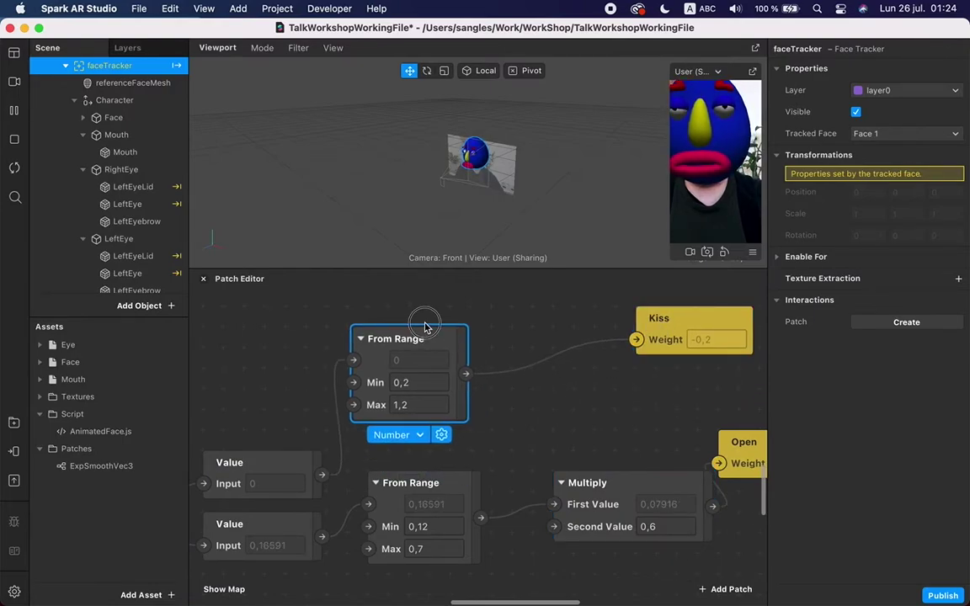
pyautogui.moveTo(680, 328); pyautogui.dragTo(722, 328)
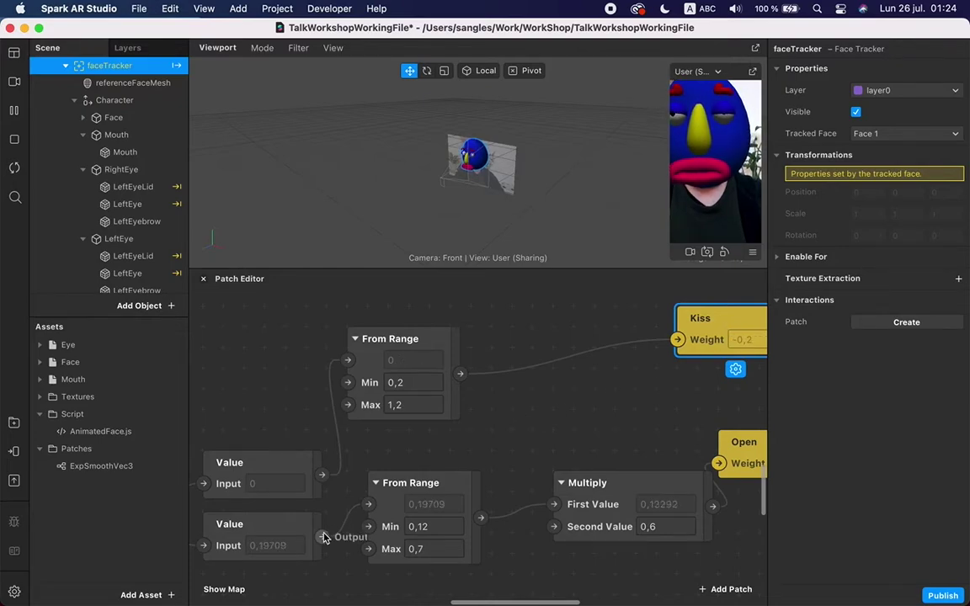
# Feed the lower Value output into a new Subtract patch and place it above Multiply
pyautogui.moveTo(320, 537); pyautogui.dragTo(504, 429)
pyautogui.write('sub')
pyautogui.press('Return')
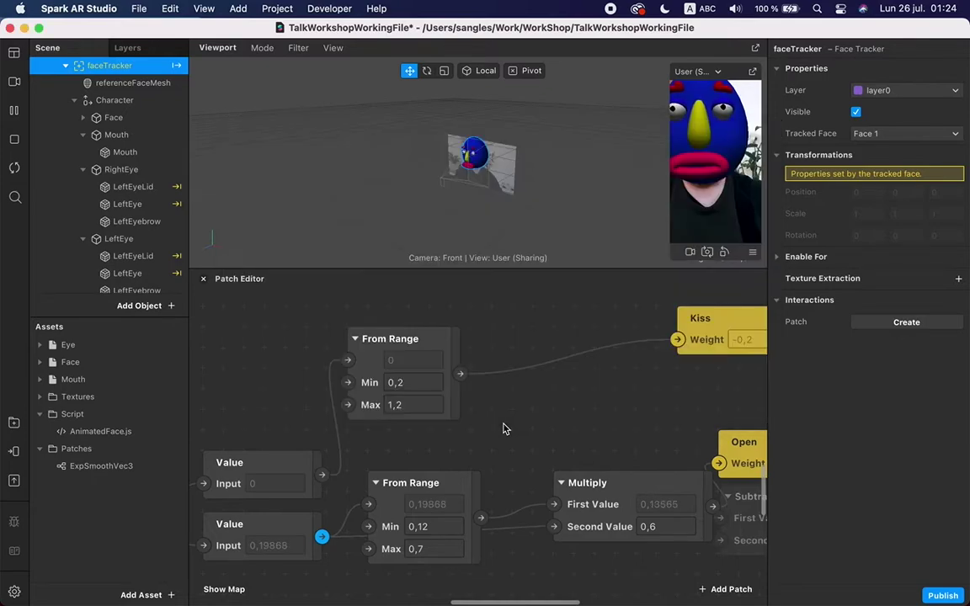
pyautogui.moveTo(753, 550); pyautogui.dragTo(525, 419)
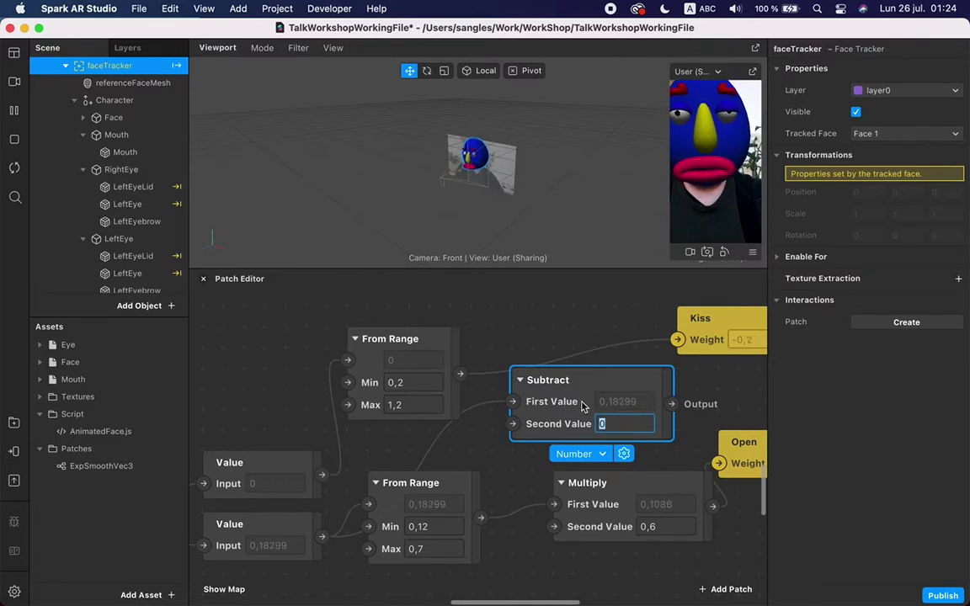
# Feed the upper From Range output into a second Subtract patch, place it above the first Subtract, and move Kiss further right
pyautogui.moveTo(461, 374); pyautogui.dragTo(510, 323)
pyautogui.write('sub')
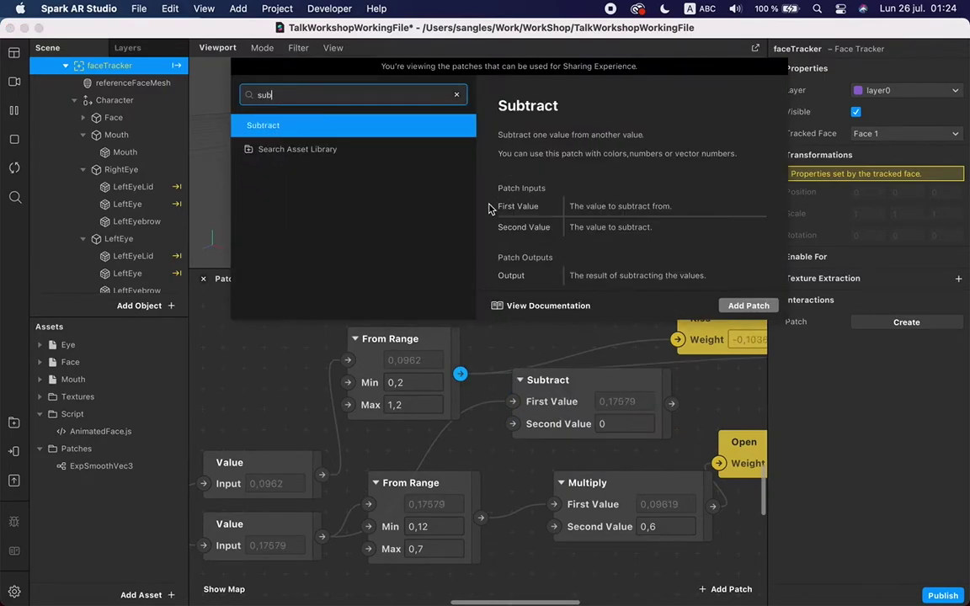
pyautogui.press('Escape')
pyautogui.moveTo(558, 389); pyautogui.dragTo(562, 428)
pyautogui.hscroll(5, 563, 417)
pyautogui.moveTo(645, 411); pyautogui.dragTo(350, 317)
pyautogui.click(522, 334)
pyautogui.moveTo(522, 334); pyautogui.dragTo(626, 333)
pyautogui.hscroll(-5, 496, 331)
pyautogui.scroll(5, 487, 349)
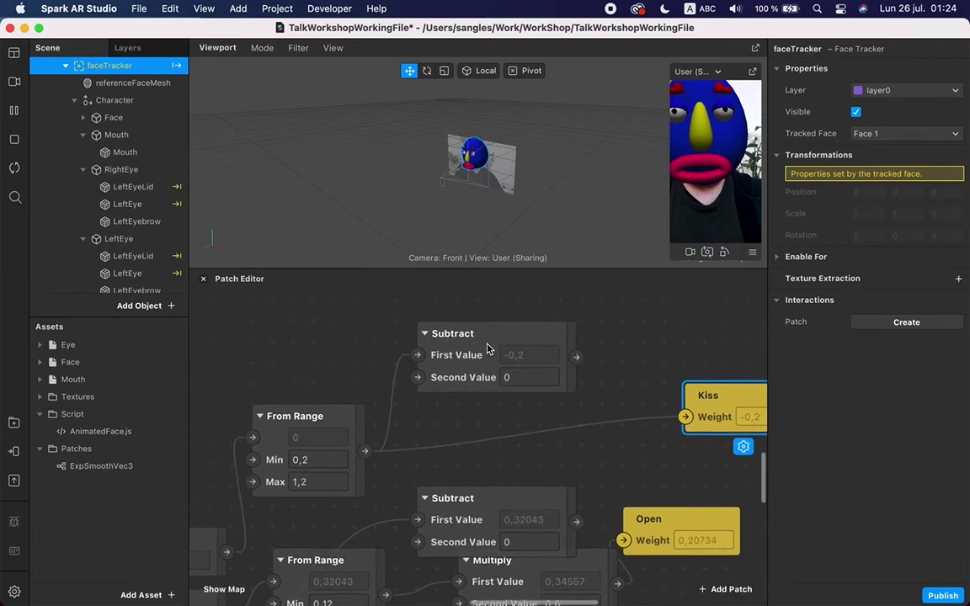
# Set the upper Subtract patch's Second Value to 0,8
pyautogui.click(522, 377)
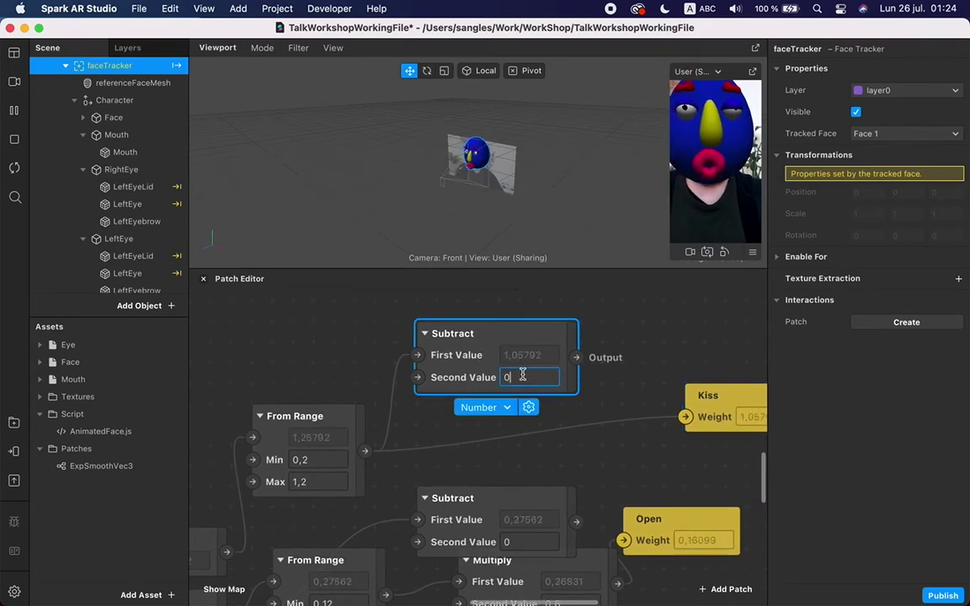
pyautogui.doubleClick(522, 376)
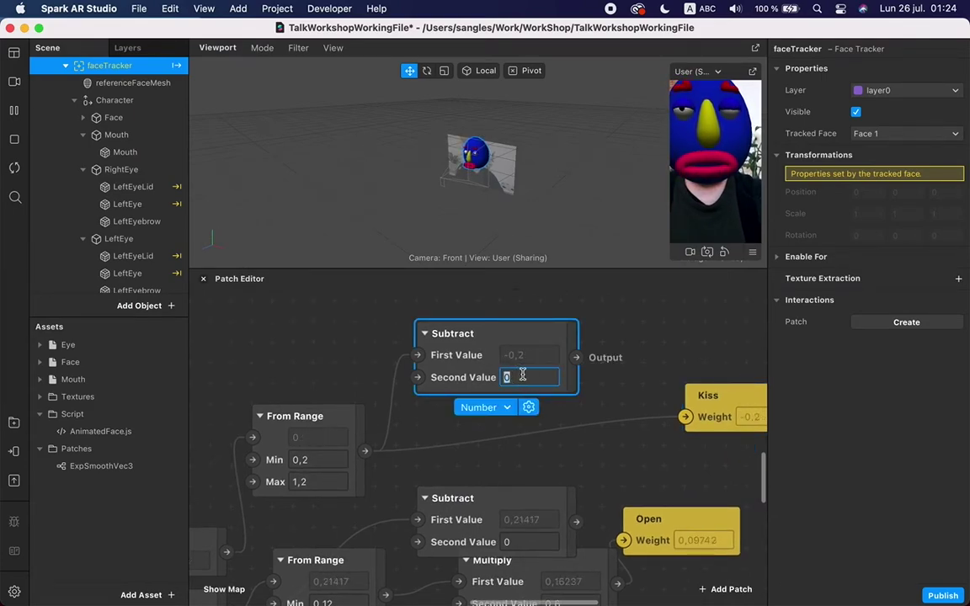
pyautogui.write('0,8')
pyautogui.press('Return')
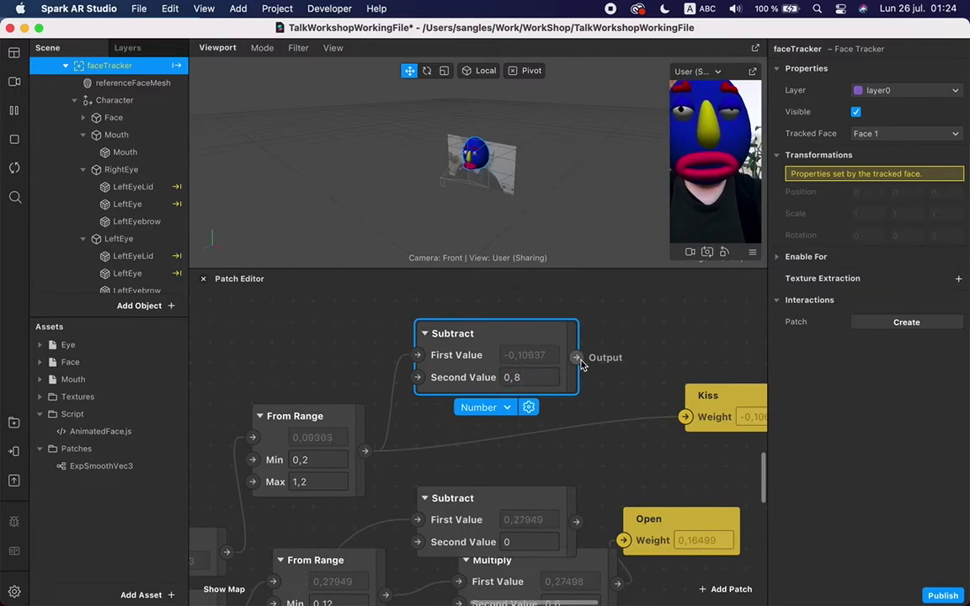
# Feed the upper Subtract output into a new Clamp patch beside it, and move Kiss further right
pyautogui.moveTo(589, 363); pyautogui.dragTo(637, 347)
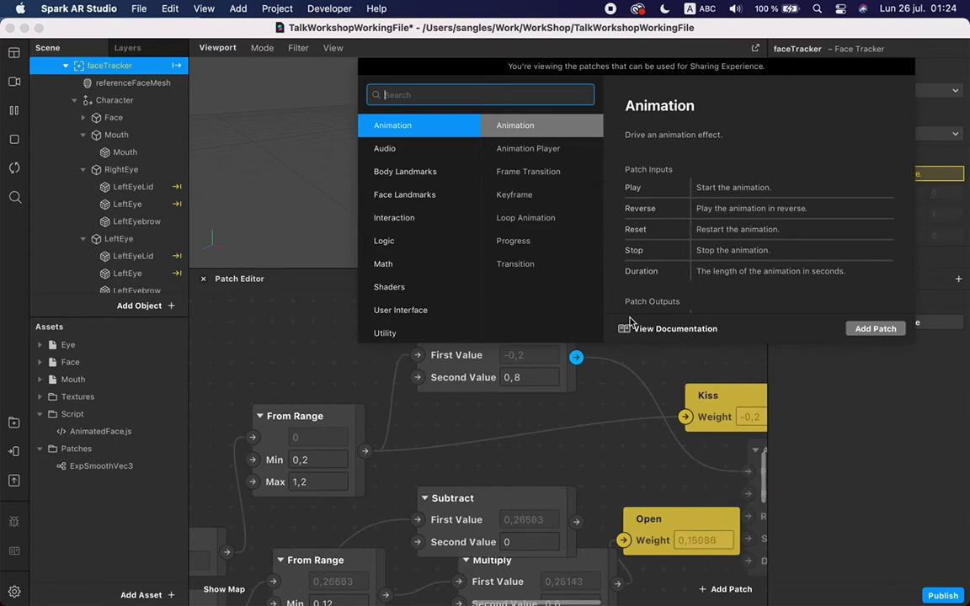
pyautogui.write('clam')
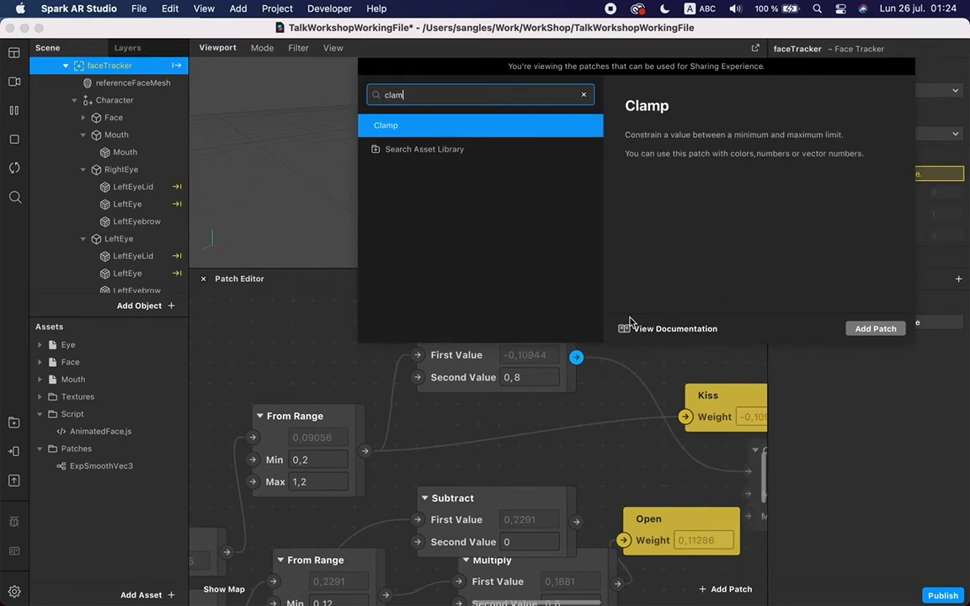
pyautogui.press('Return')
pyautogui.moveTo(753, 448); pyautogui.dragTo(593, 440, button='middle')
pyautogui.moveTo(651, 455); pyautogui.dragTo(507, 322)
pyautogui.hscroll(-5, 463, 340)
pyautogui.moveTo(409, 297); pyautogui.dragTo(573, 385)
pyautogui.moveTo(649, 414); pyautogui.dragTo(802, 410)
# Move the upper Subtract and its Clamp patch together below the lower From Range chain
pyautogui.hscroll(-3, 472, 395)
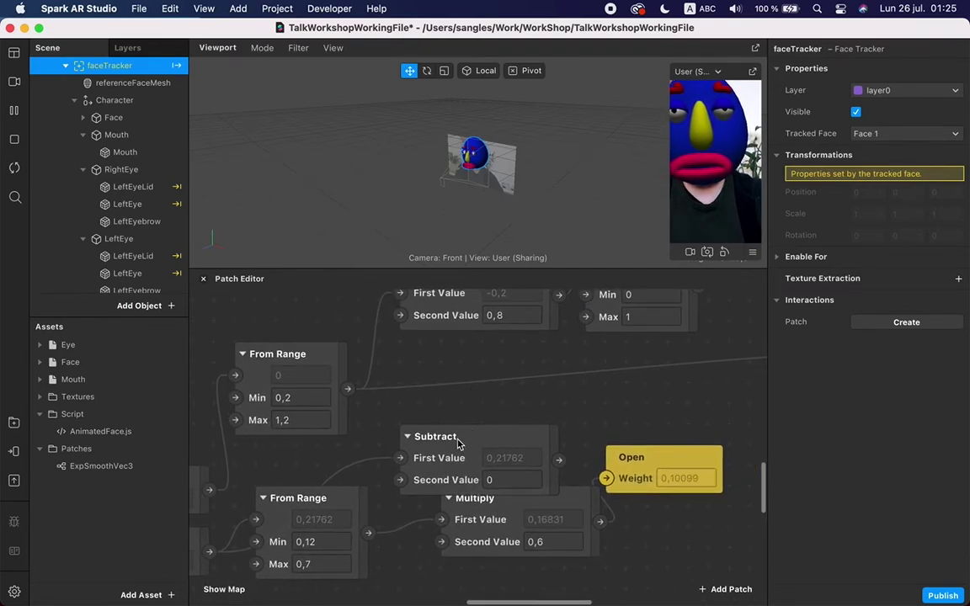
pyautogui.scroll(3, 622, 358)
pyautogui.hscroll(-2, 622, 358)
pyautogui.moveTo(672, 393); pyautogui.dragTo(508, 340)
pyautogui.moveTo(569, 319); pyautogui.dragTo(359, 575)
pyautogui.scroll(-1, 516, 404)
pyautogui.scroll(-3, 516, 404)
pyautogui.hscroll(-2, 516, 404)
# Connect Clamp's output to the Second Value of the Open chain's Subtract, and that Subtract's output to the lower From Range
pyautogui.moveTo(531, 585); pyautogui.dragTo(521, 401)
pyautogui.moveTo(682, 382); pyautogui.dragTo(377, 440)
pyautogui.moveTo(611, 513); pyautogui.dragTo(658, 473)
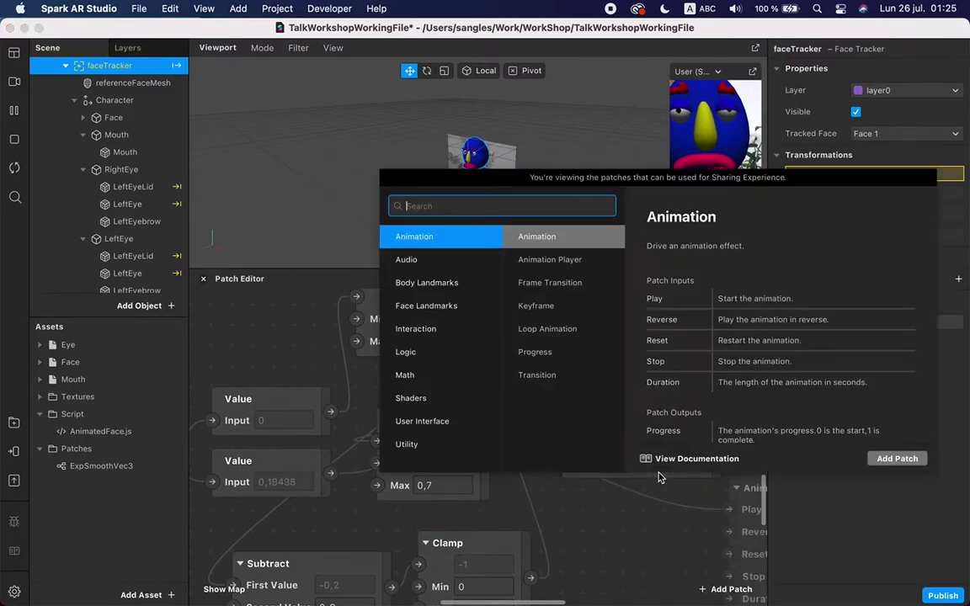
pyautogui.click(636, 560)
# Place the Open chain's From Range and Multiply patches together to the right of its Subtract patch
pyautogui.hscroll(5, 639, 533)
pyautogui.moveTo(570, 421); pyautogui.dragTo(591, 460)
pyautogui.moveTo(570, 497); pyautogui.dragTo(602, 381)
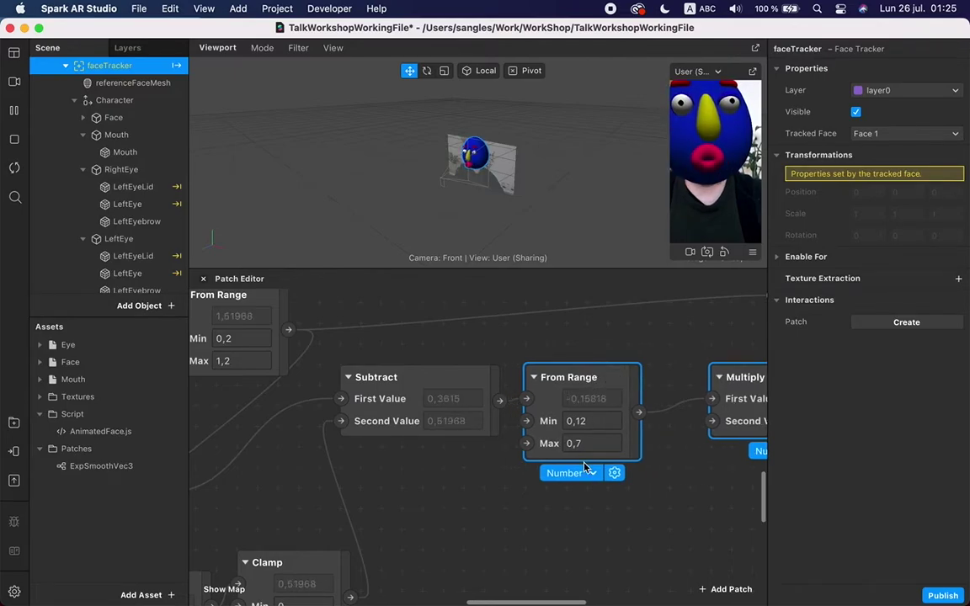
# Move the kiss Subtract and its Clamp patch together closer beneath the Open chain's Subtract
pyautogui.hscroll(-5, 416, 448)
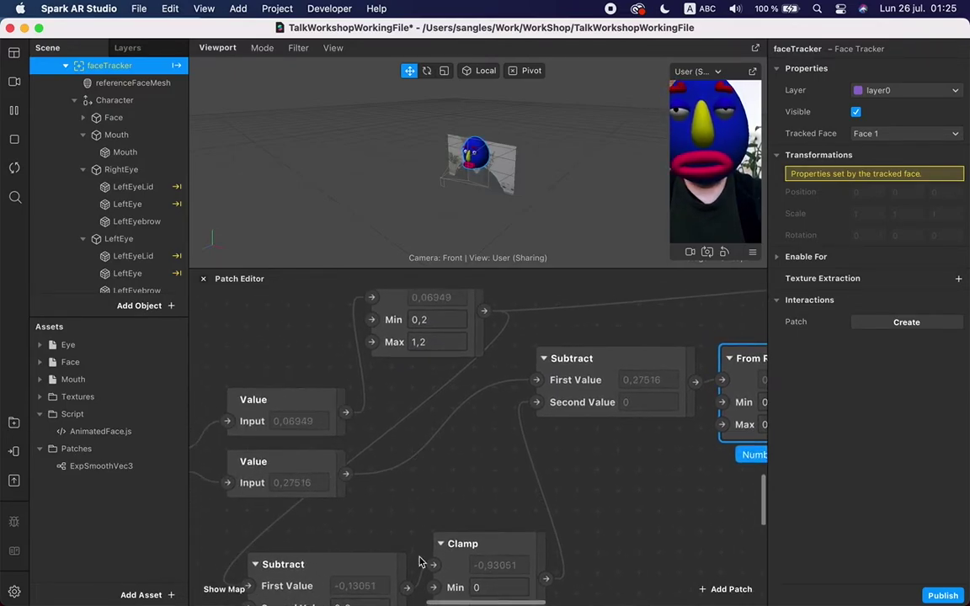
pyautogui.moveTo(366, 523); pyautogui.dragTo(504, 581)
pyautogui.moveTo(457, 546); pyautogui.dragTo(401, 547, button='middle')
pyautogui.moveTo(401, 549); pyautogui.dragTo(574, 456)
# Move the Open chain's Subtract and From Range patches together to the right, closer to the Multiply patch
pyautogui.hscroll(2, 566, 398)
pyautogui.hscroll(3, 567, 399)
pyautogui.moveTo(459, 361); pyautogui.dragTo(640, 402)
pyautogui.click(626, 362)
pyautogui.moveTo(456, 372); pyautogui.dragTo(648, 427)
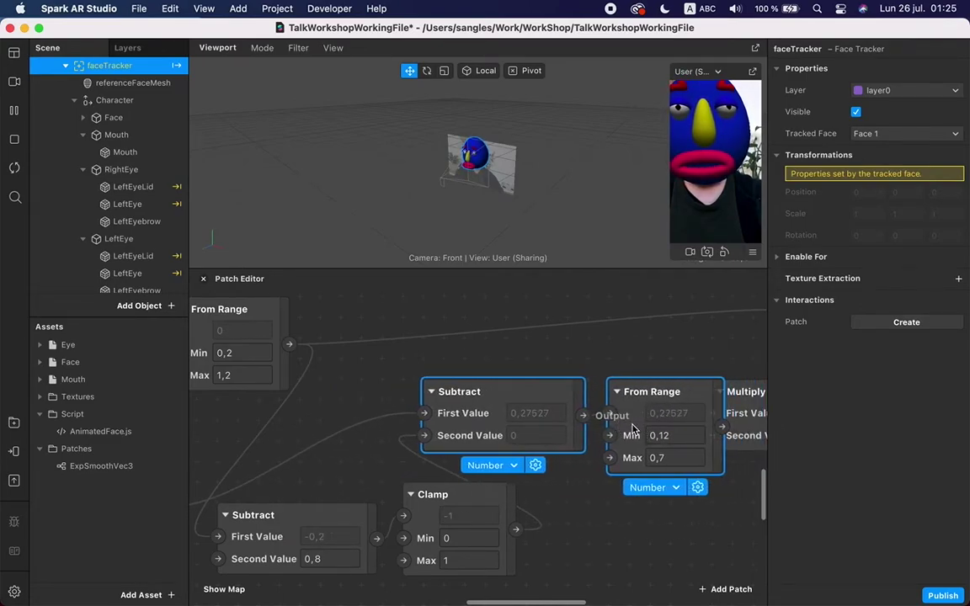
pyautogui.hscroll(5, 569, 382)
pyautogui.moveTo(534, 373); pyautogui.dragTo(728, 478)
pyautogui.moveTo(527, 413); pyautogui.dragTo(613, 419)
pyautogui.moveTo(252, 350); pyautogui.dragTo(433, 450)
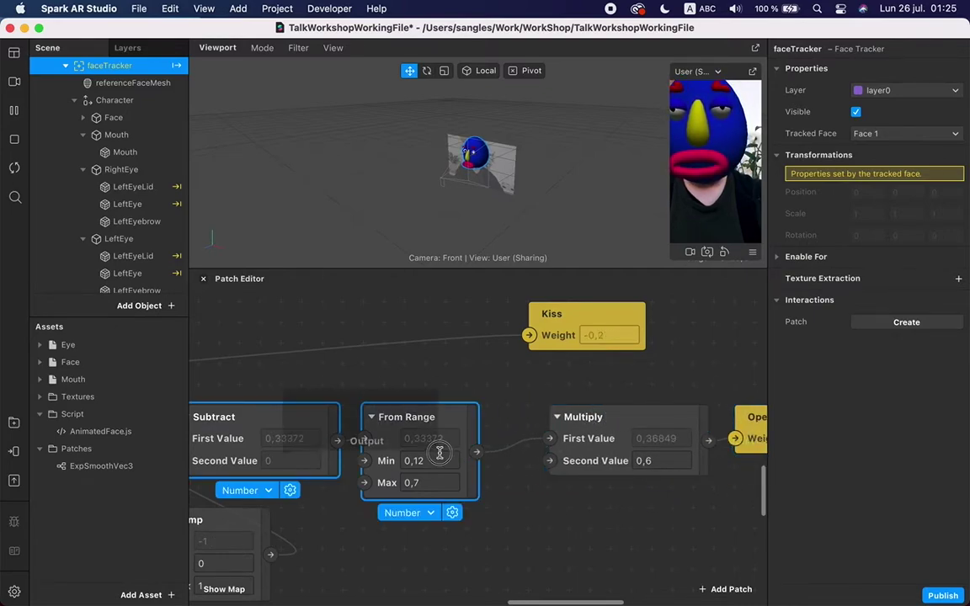
pyautogui.moveTo(394, 416); pyautogui.dragTo(452, 411)
# Raise the kiss Subtract and Clamp patches, and shift the Open chain's Subtract, From Range and Multiply patches further right
pyautogui.hscroll(-10, 451, 412)
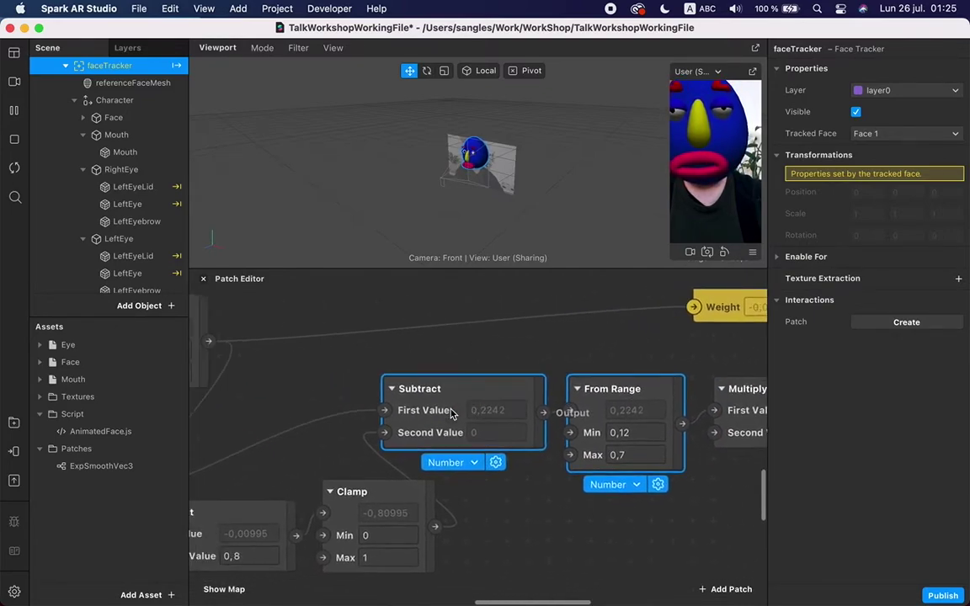
pyautogui.moveTo(391, 484); pyautogui.dragTo(399, 416)
pyautogui.moveTo(564, 469); pyautogui.dragTo(569, 432)
pyautogui.hscroll(10, 570, 431)
pyautogui.moveTo(467, 354); pyautogui.dragTo(747, 426)
pyautogui.hscroll(10, 714, 455)
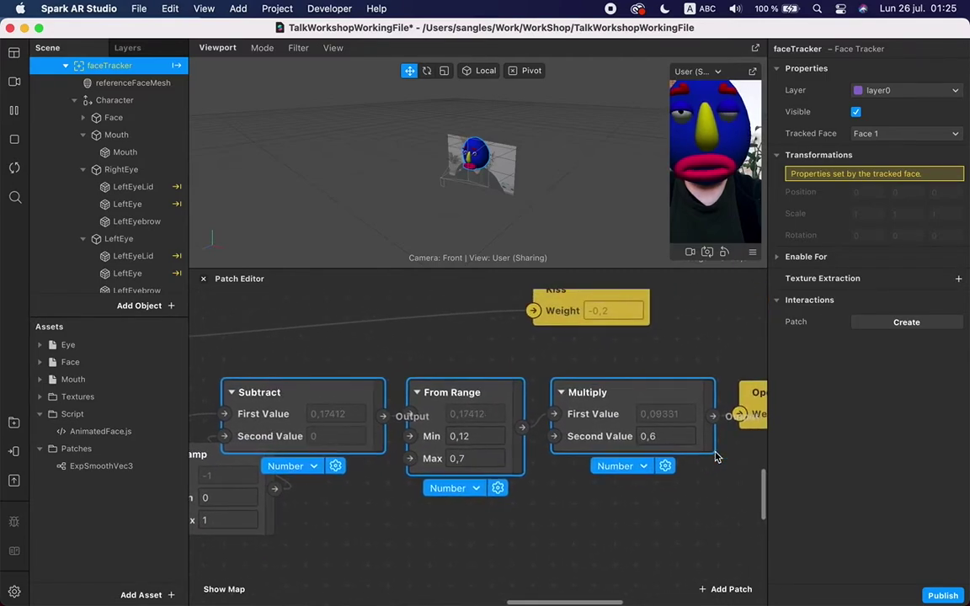
pyautogui.moveTo(325, 400); pyautogui.dragTo(492, 396)
# Place the kiss Subtract and Clamp patches together directly before the Open chain's Subtract patch
pyautogui.hscroll(-10, 466, 395)
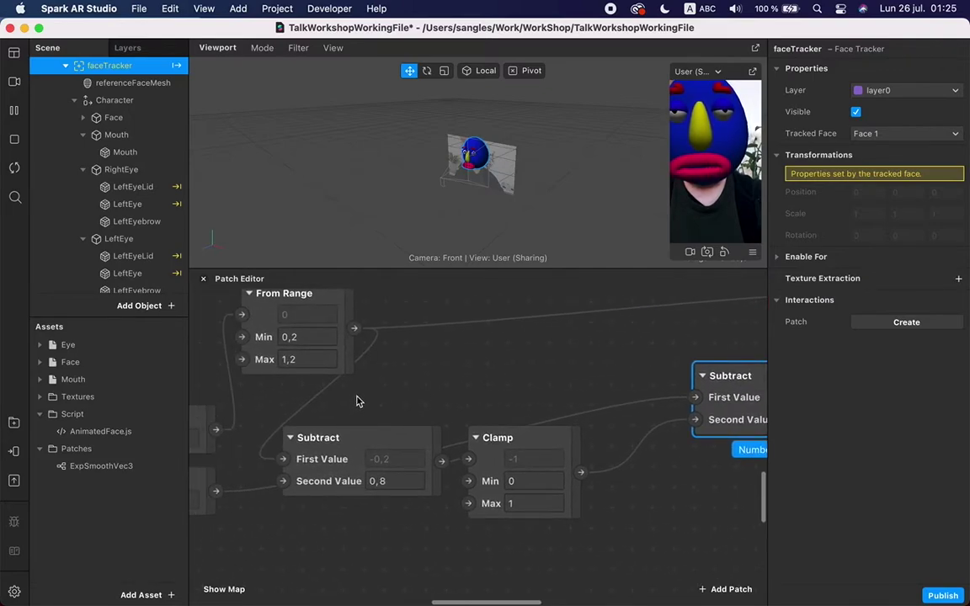
pyautogui.moveTo(360, 398); pyautogui.dragTo(573, 527)
pyautogui.moveTo(492, 437); pyautogui.dragTo(600, 400)
pyautogui.click(376, 535)
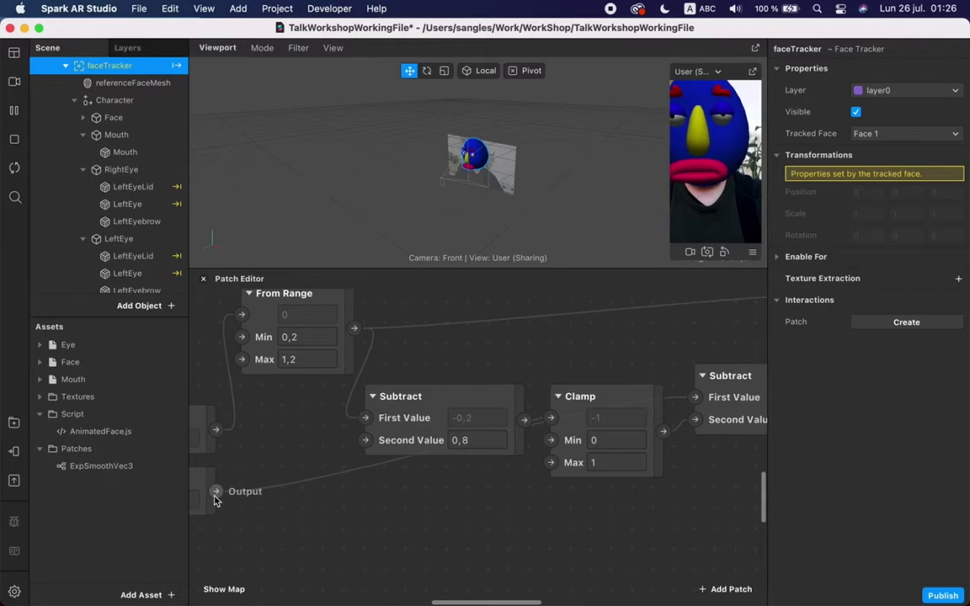
# Create a patch for the Mouth mesh's Smile deformation, and connect the script's mouthSmile output to its Weight
pyautogui.hscroll(-3, 320, 569)
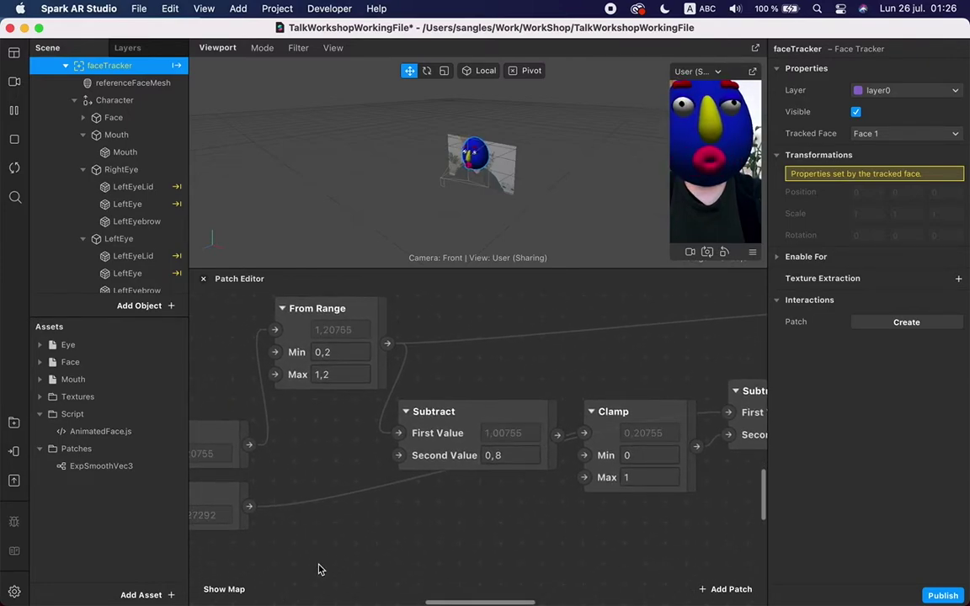
pyautogui.hscroll(-6, 320, 570)
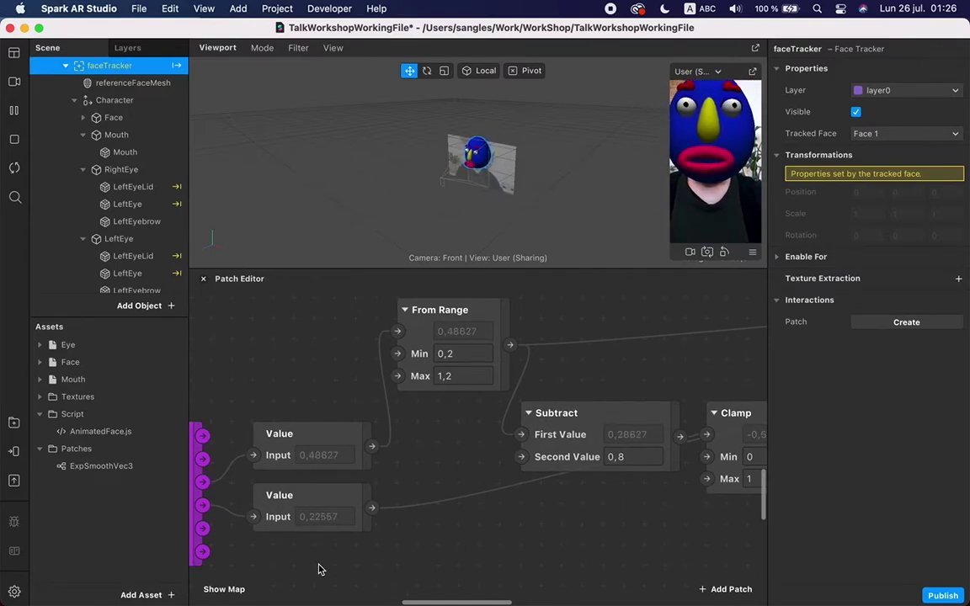
pyautogui.scroll(-1, 318, 570)
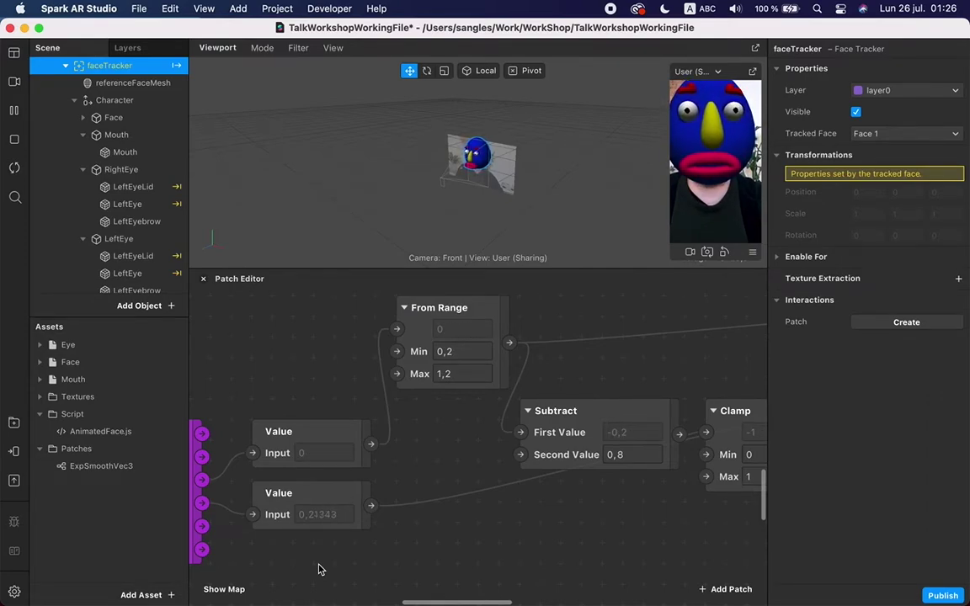
pyautogui.scroll(-3, 318, 570)
pyautogui.hscroll(-2, 318, 570)
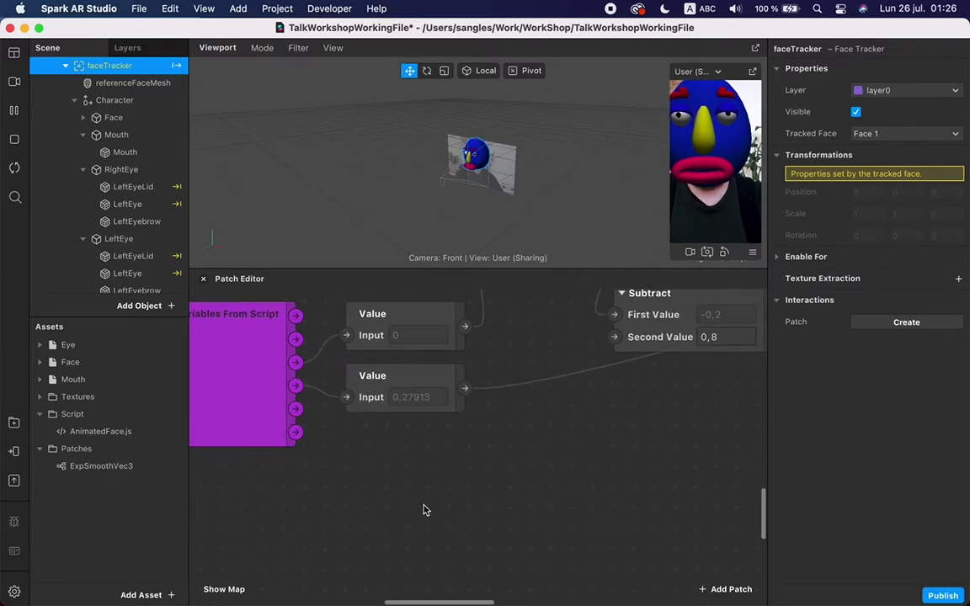
pyautogui.hscroll(3, 452, 523)
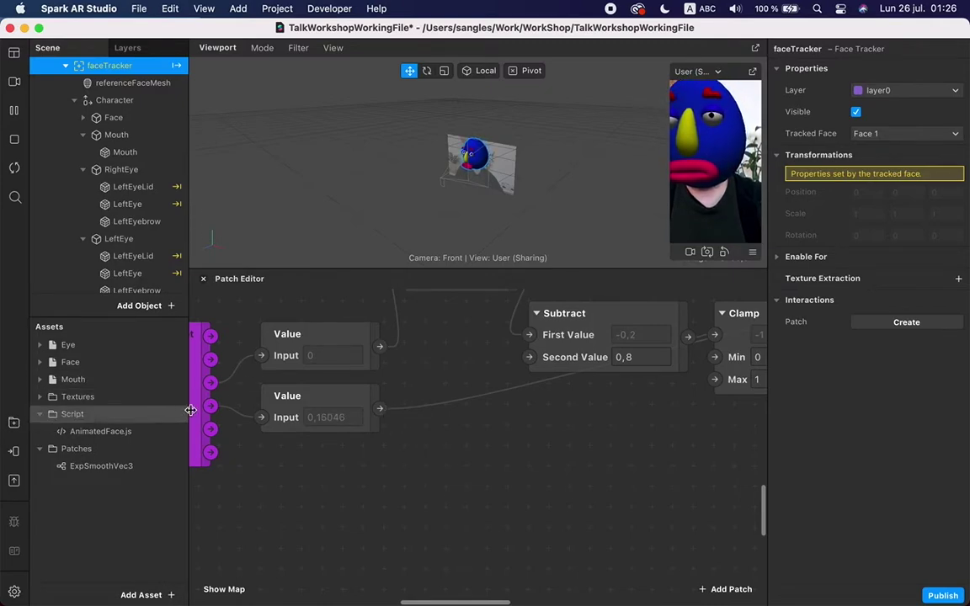
pyautogui.click(135, 153)
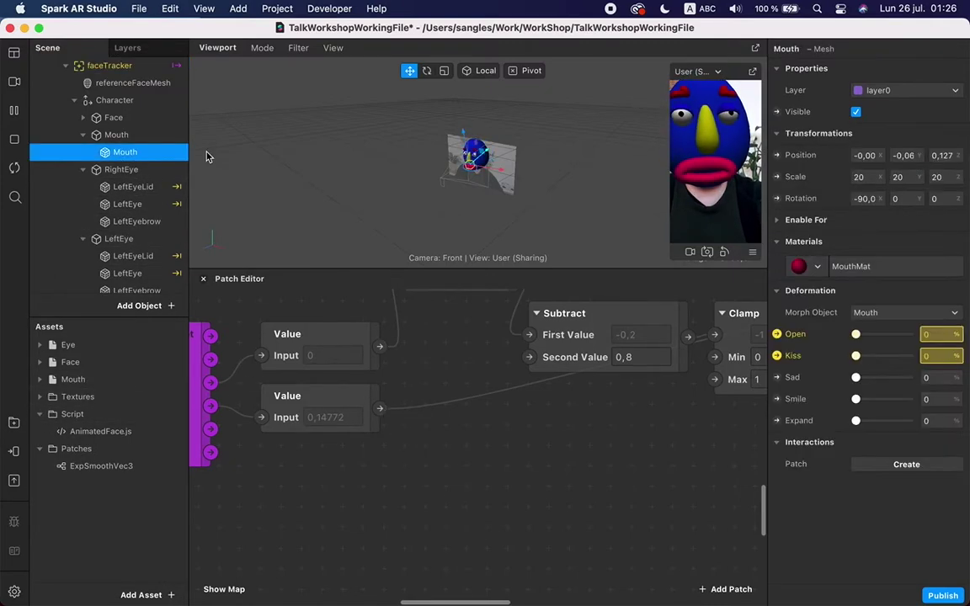
pyautogui.click(778, 399)
pyautogui.moveTo(517, 469); pyautogui.dragTo(565, 461)
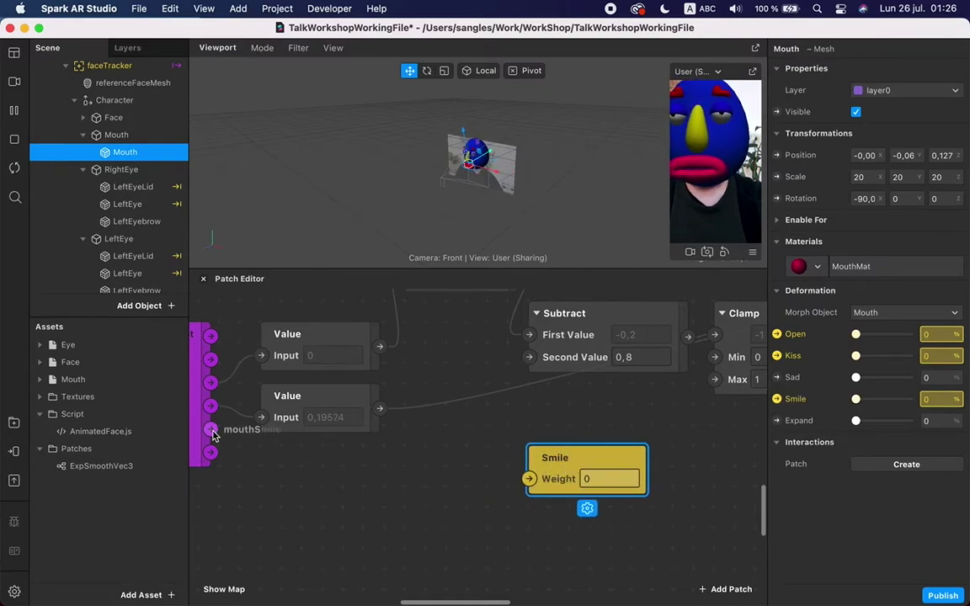
pyautogui.moveTo(210, 430); pyautogui.dragTo(529, 479)
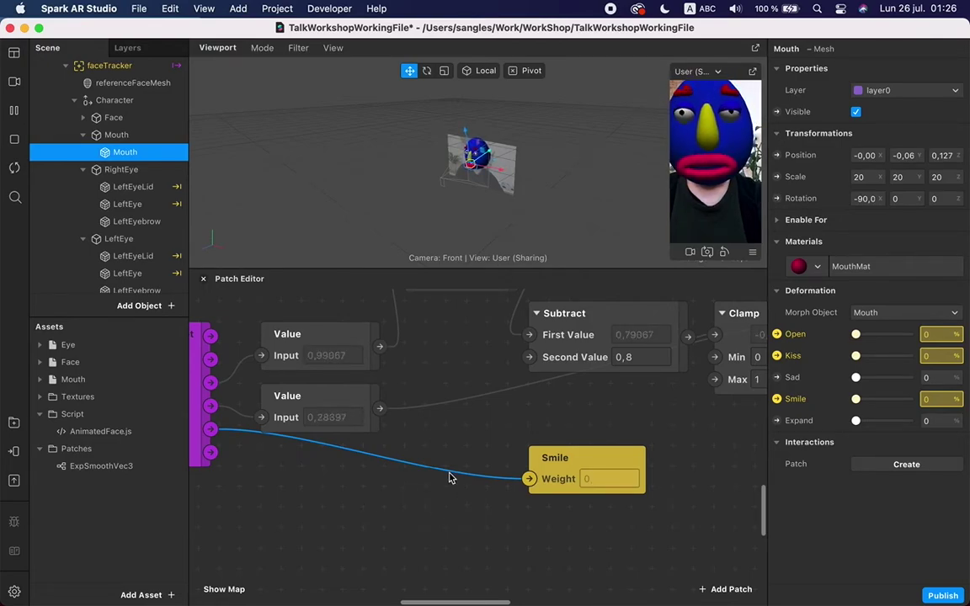
# Add a Value patch fed by the script's mouthSmile output, and align it beneath the two existing Value patches
pyautogui.moveTo(212, 436); pyautogui.dragTo(306, 485)
pyautogui.write('val')
pyautogui.press('Return')
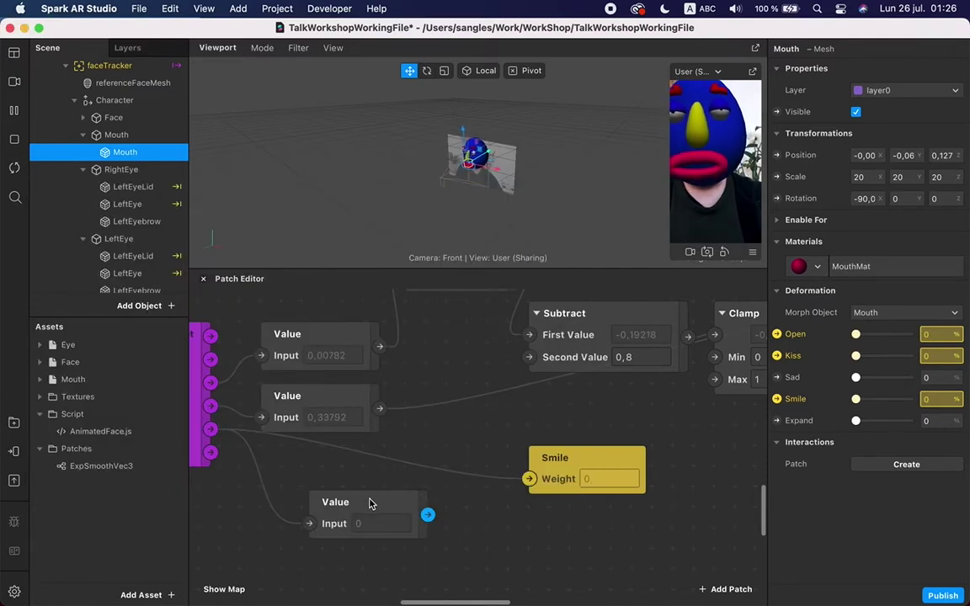
pyautogui.moveTo(362, 504); pyautogui.dragTo(335, 479)
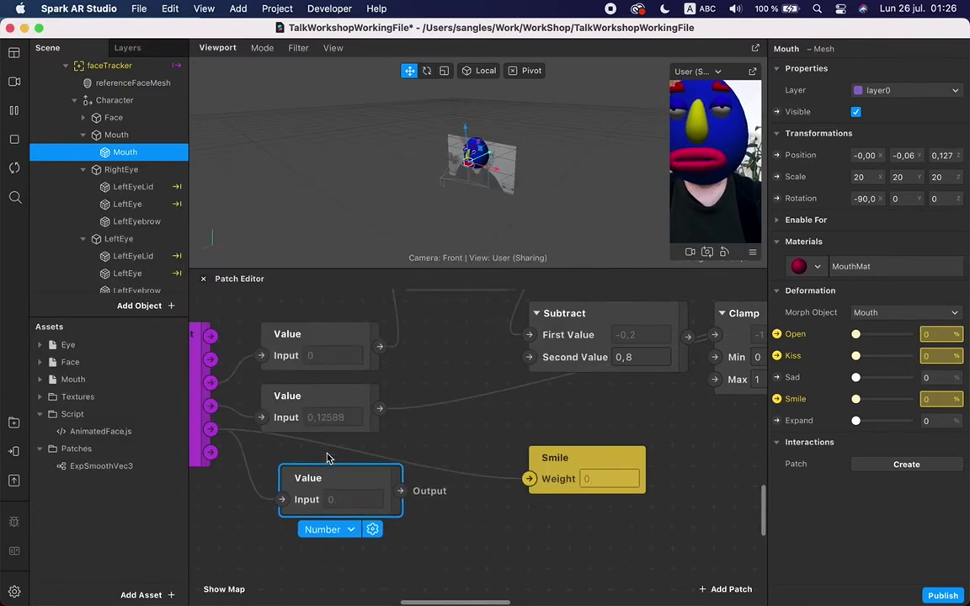
pyautogui.hscroll(-5, 420, 492)
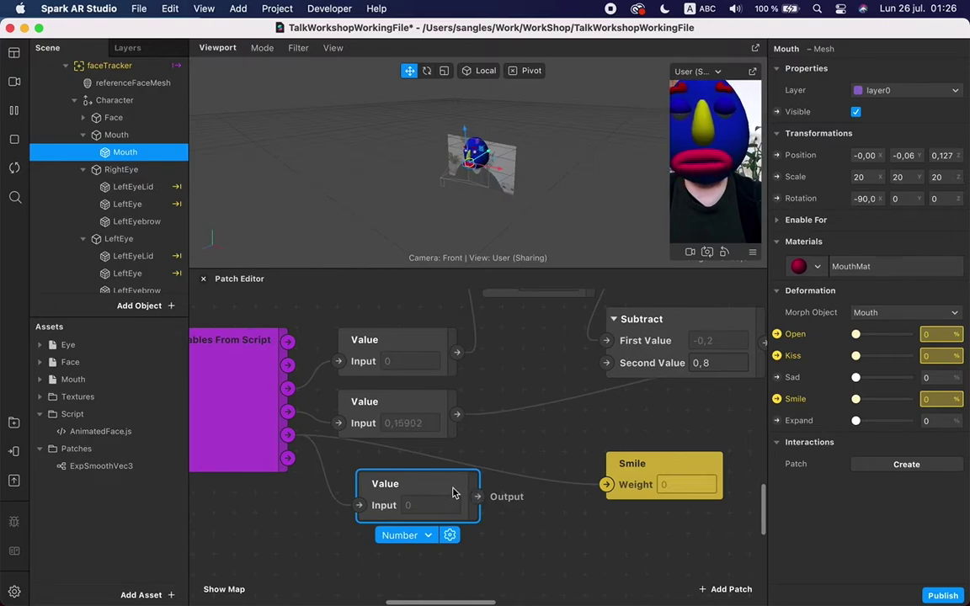
pyautogui.moveTo(440, 483); pyautogui.dragTo(421, 459)
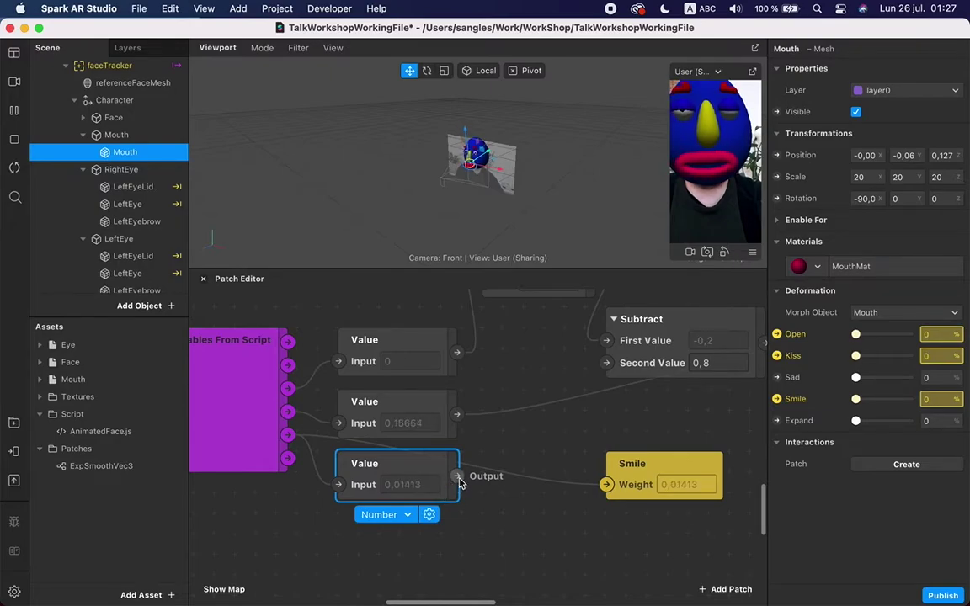
# Feed the mouthSmile Value into a new Add patch beside it, and set its Second Value to 0,2
pyautogui.moveTo(459, 477); pyautogui.dragTo(536, 532)
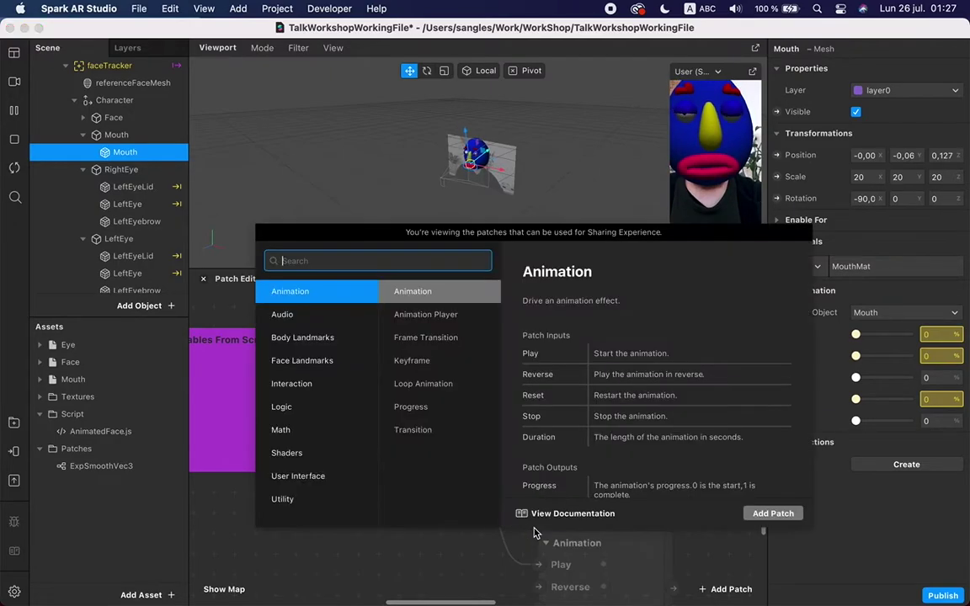
pyautogui.write('add')
pyautogui.press('Return')
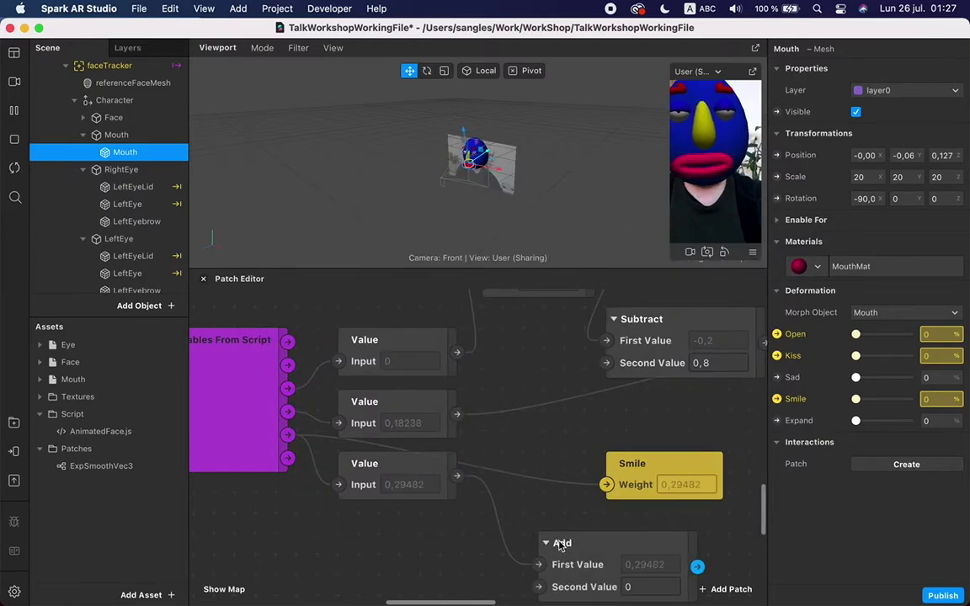
pyautogui.moveTo(572, 547); pyautogui.dragTo(536, 508)
pyautogui.click(615, 549)
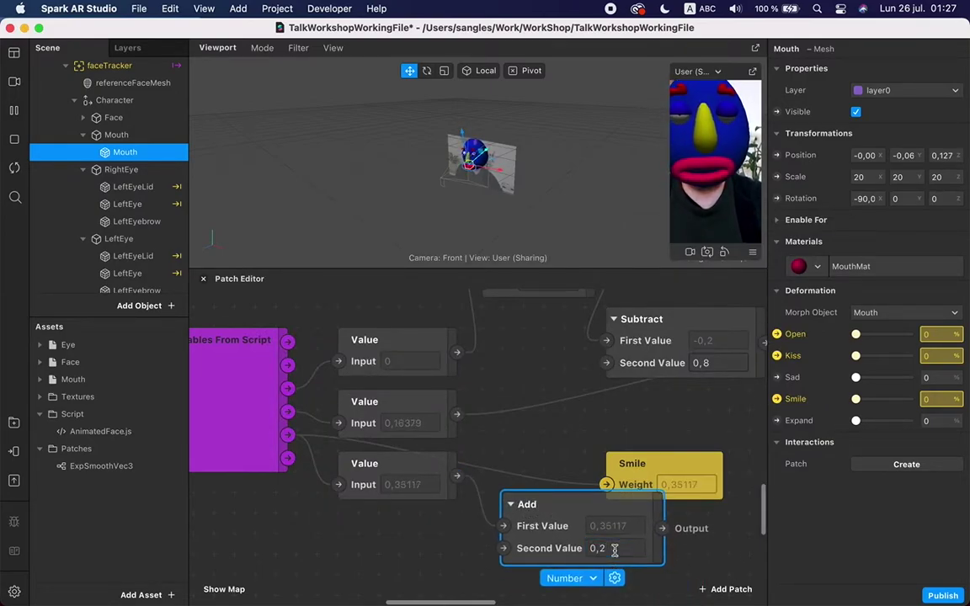
# Connect the Add patch's output to Smile's Weight, and line up both patches beside the mouthSmile Value
pyautogui.moveTo(735, 478); pyautogui.dragTo(731, 473)
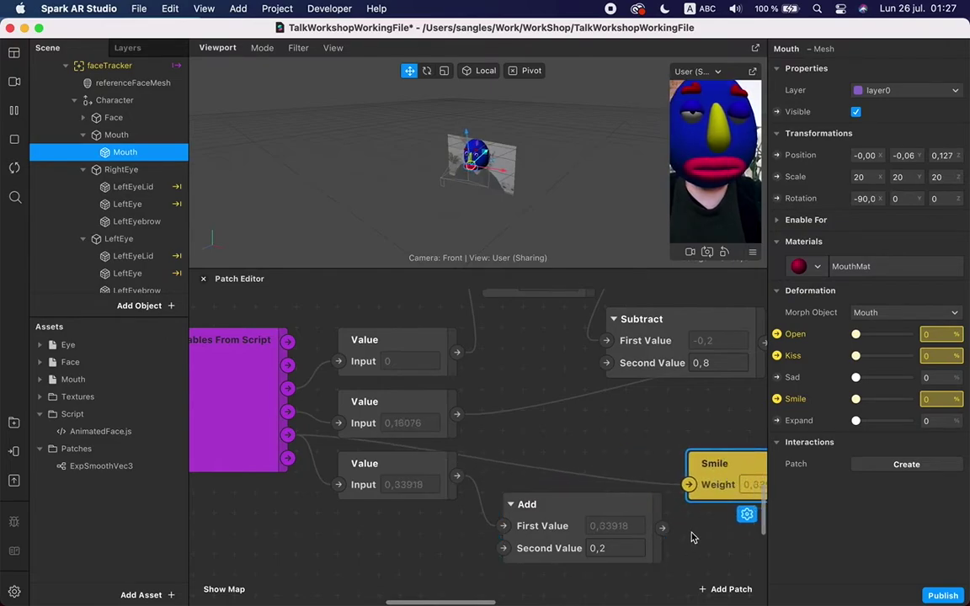
pyautogui.moveTo(662, 528); pyautogui.dragTo(689, 487)
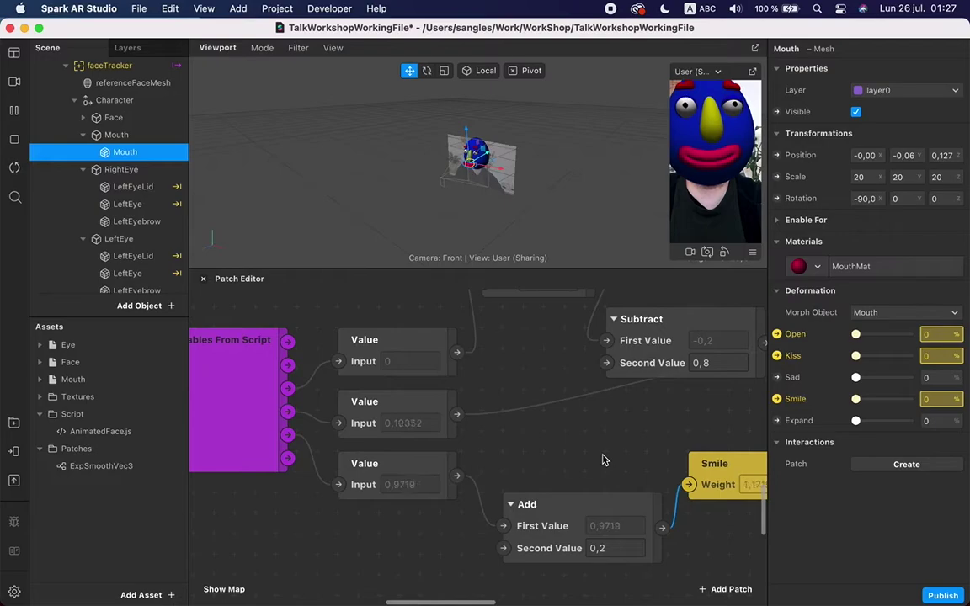
pyautogui.hscroll(3, 612, 472)
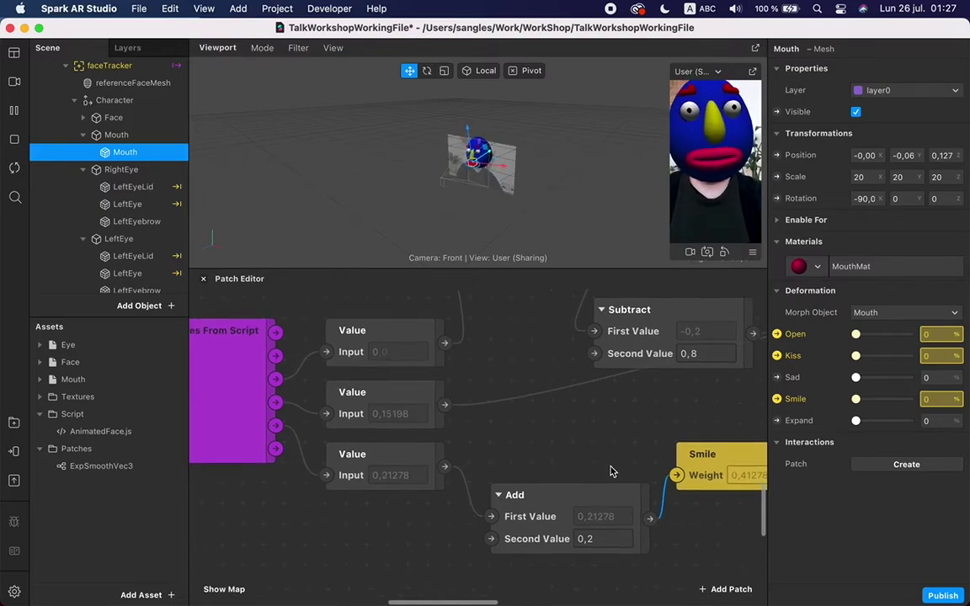
pyautogui.moveTo(522, 521); pyautogui.dragTo(522, 481)
pyautogui.click(684, 483)
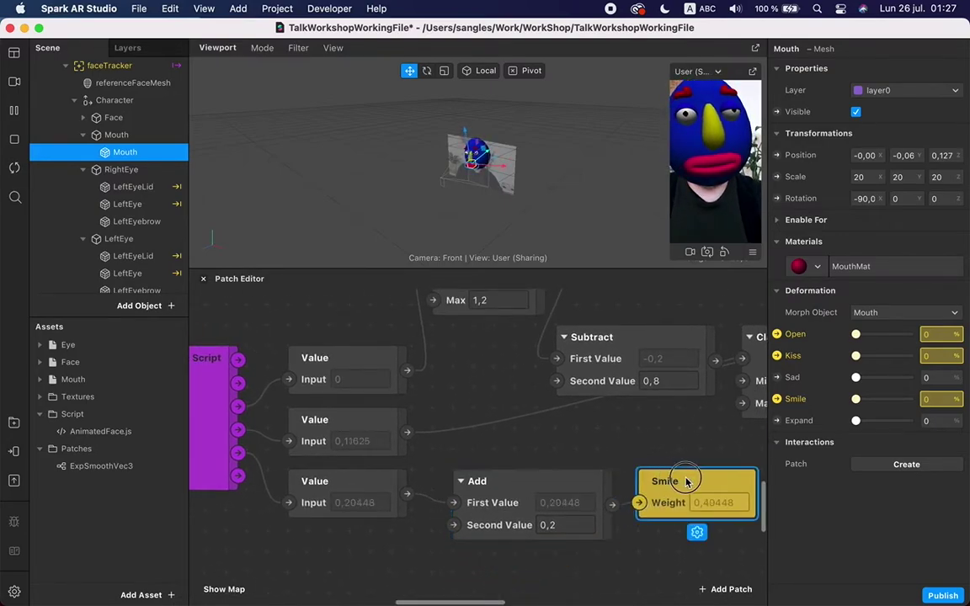
# Move the Variables From Script patch further left, away from the Value patches
pyautogui.hscroll(-5, 473, 374)
pyautogui.scroll(2, 473, 374)
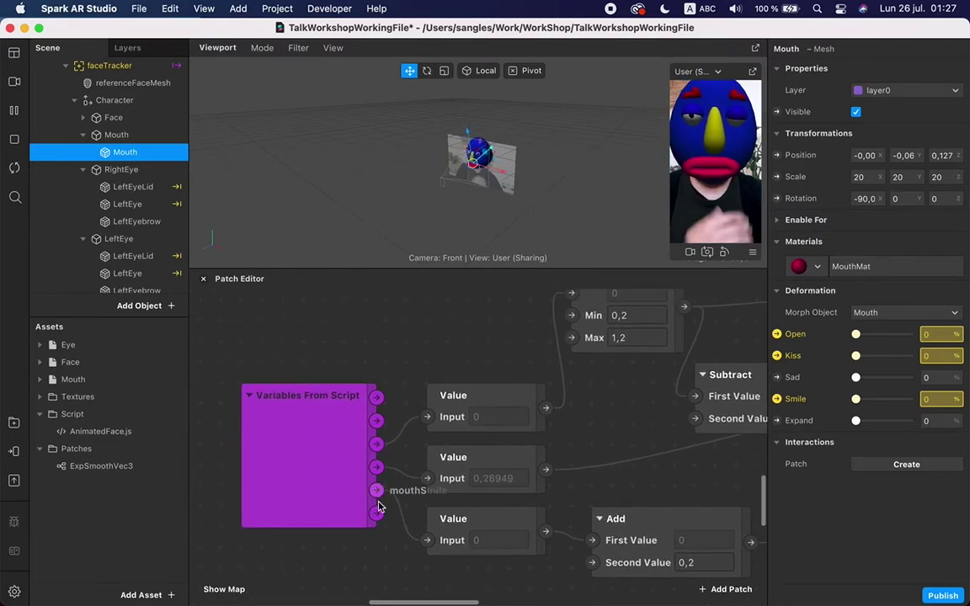
pyautogui.moveTo(308, 502); pyautogui.dragTo(261, 505)
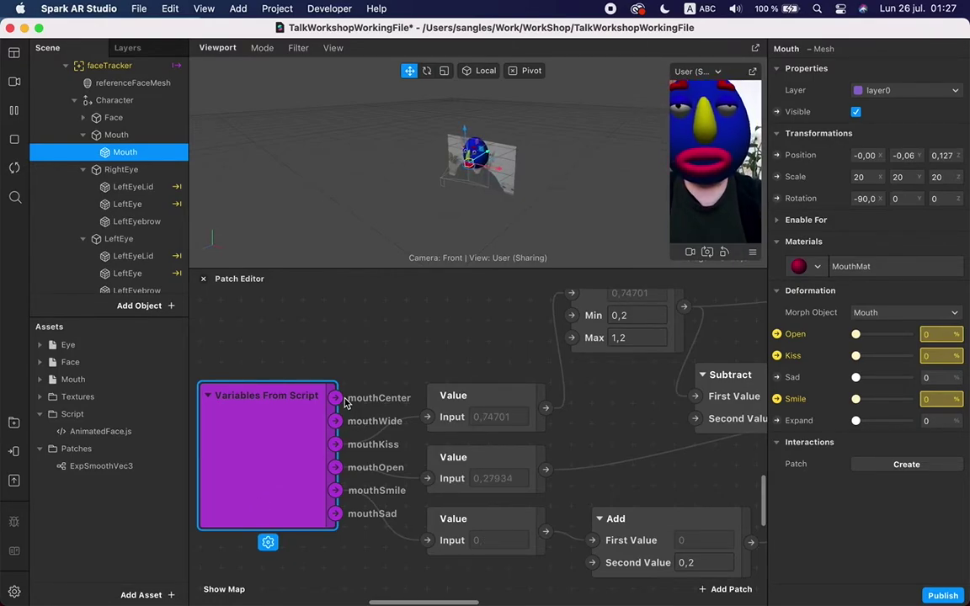
# Lower the kiss chain's From Range patch, and nudge the kiss Subtract patch slightly right
pyautogui.hscroll(3, 344, 403)
pyautogui.scroll(2, 345, 403)
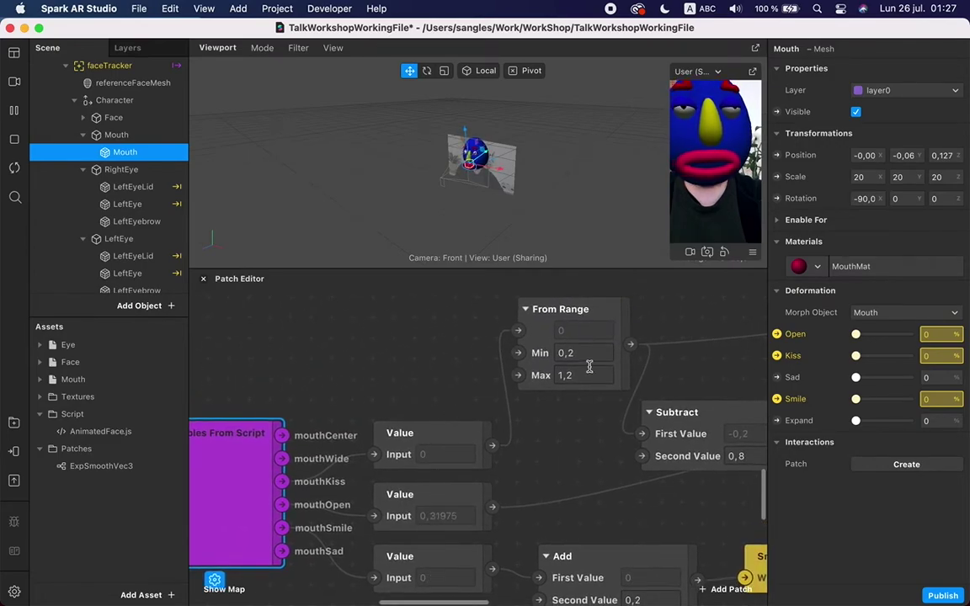
pyautogui.click(586, 333)
pyautogui.moveTo(586, 332); pyautogui.dragTo(586, 374)
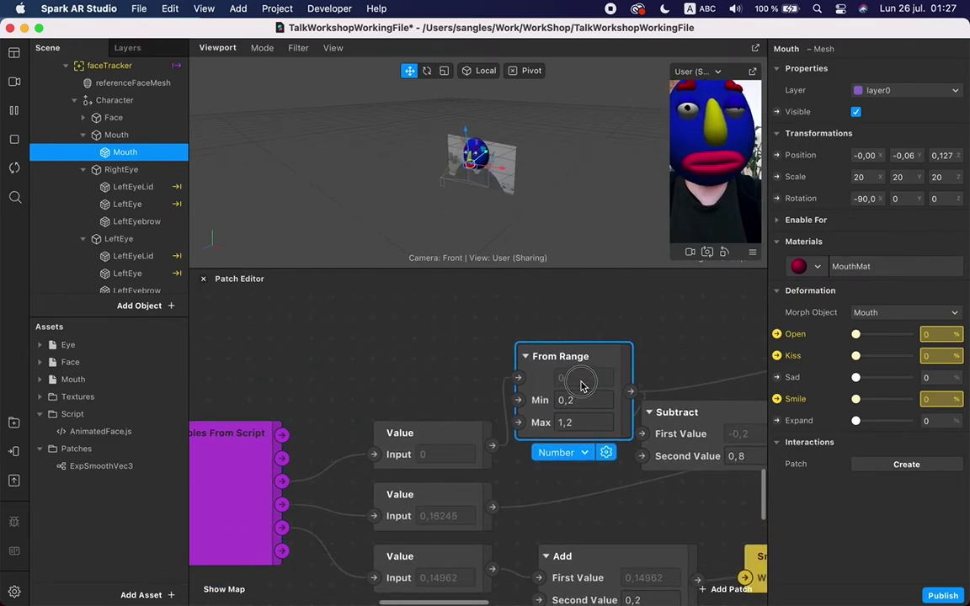
pyautogui.moveTo(629, 433); pyautogui.dragTo(650, 433)
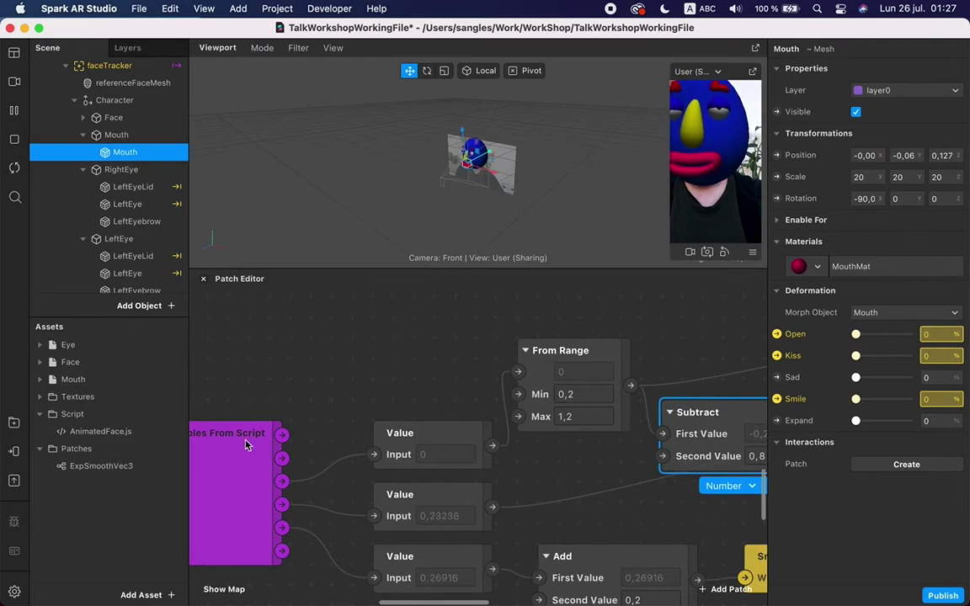
# Add a Value patch fed by the script's mouthWide output above the other Value patches
pyautogui.moveTo(283, 460); pyautogui.dragTo(354, 354)
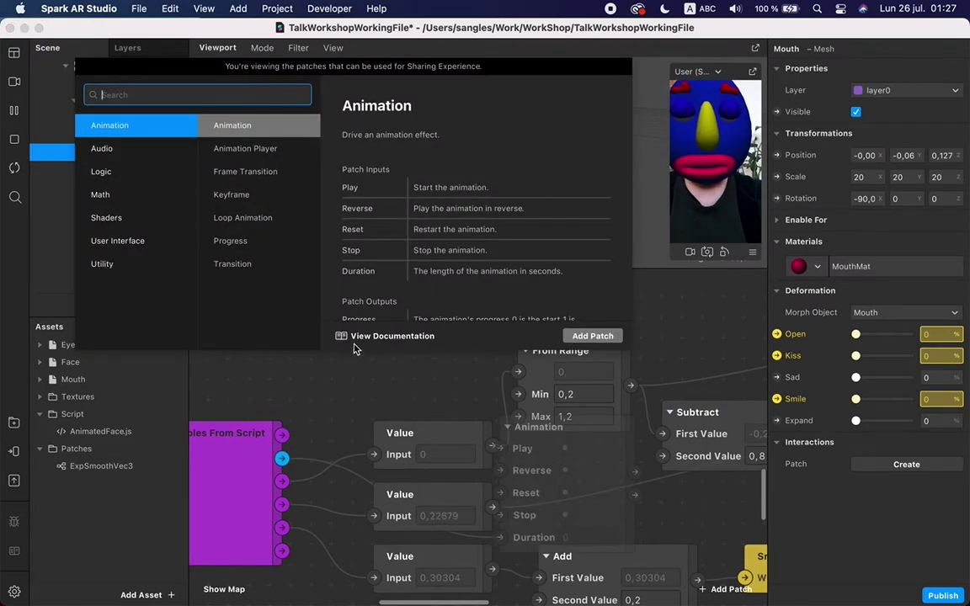
pyautogui.write('vu')
pyautogui.press('BackSpace')
pyautogui.write('a')
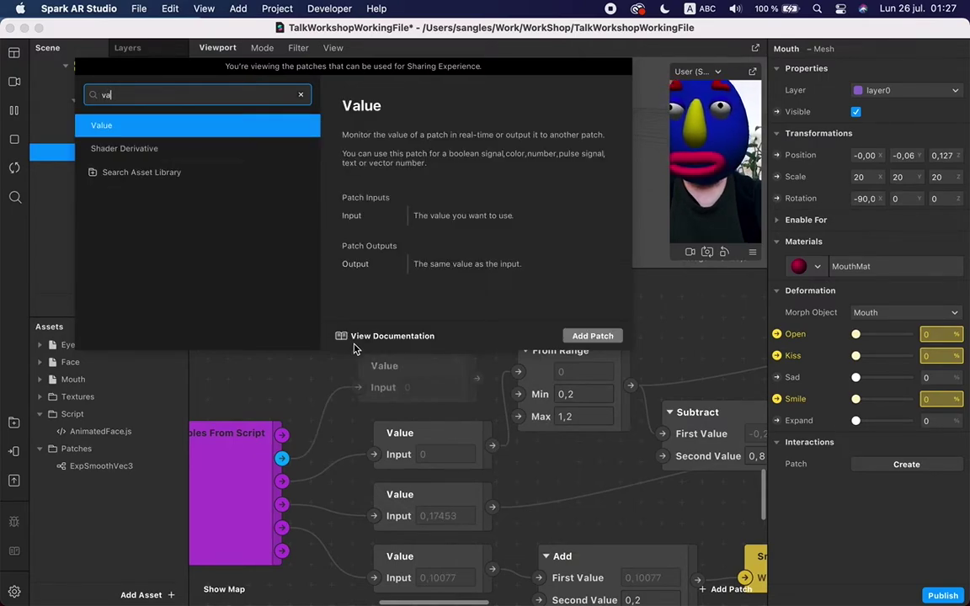
pyautogui.press('Return')
# Add a patch for the Mouth mesh's Expand deformation and feed its Weight from the mouthWide Value patch
pyautogui.hscroll(3, 472, 438)
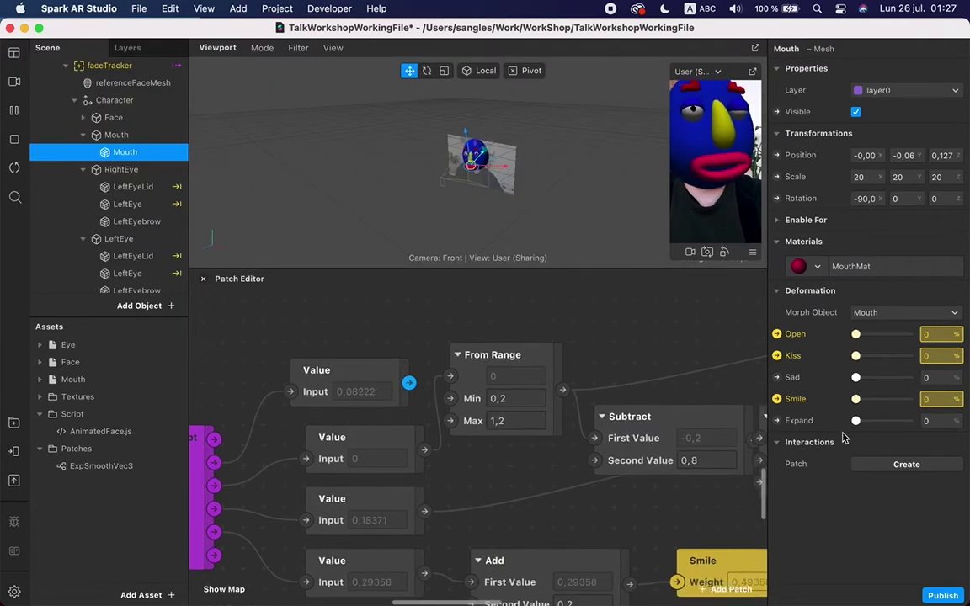
pyautogui.click(778, 421)
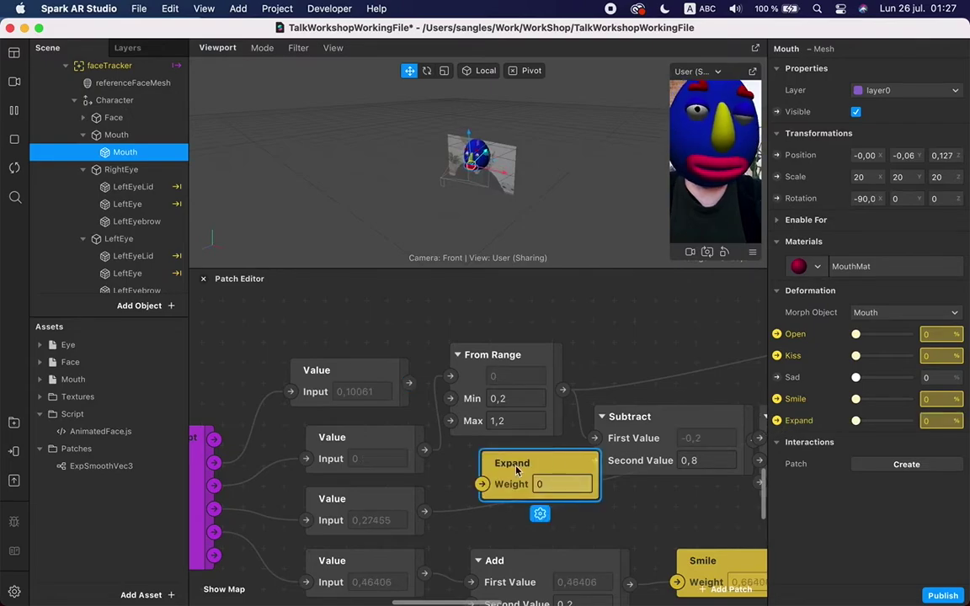
pyautogui.moveTo(515, 459); pyautogui.dragTo(504, 289)
pyautogui.moveTo(389, 366); pyautogui.dragTo(392, 310)
pyautogui.scroll(3, 392, 310)
pyautogui.moveTo(383, 386); pyautogui.dragTo(449, 374)
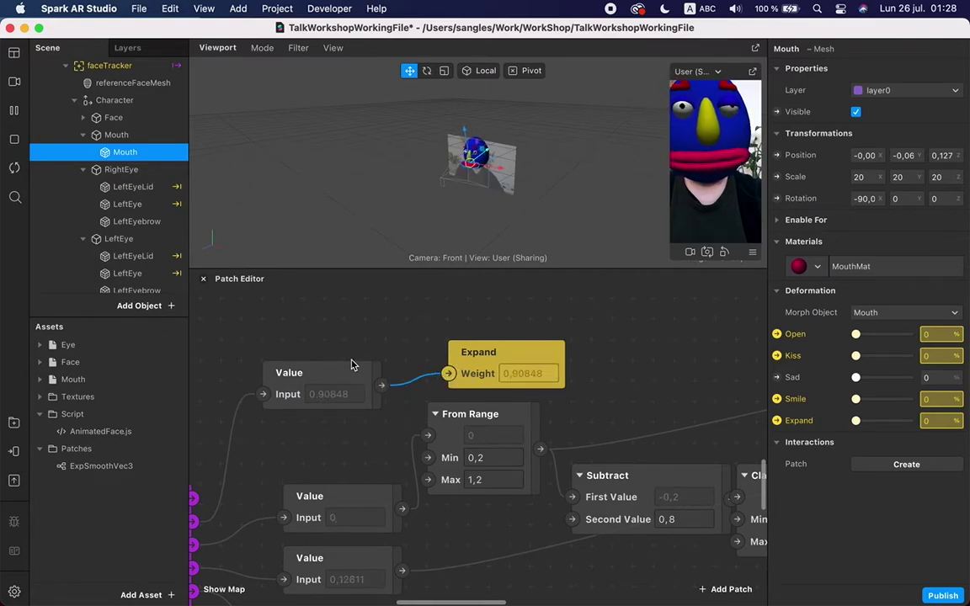
# Move the Expand patch further right and higher, leaving space between it and the mouthWide Value patch
pyautogui.moveTo(352, 365); pyautogui.dragTo(353, 401)
pyautogui.moveTo(496, 368); pyautogui.dragTo(568, 341)
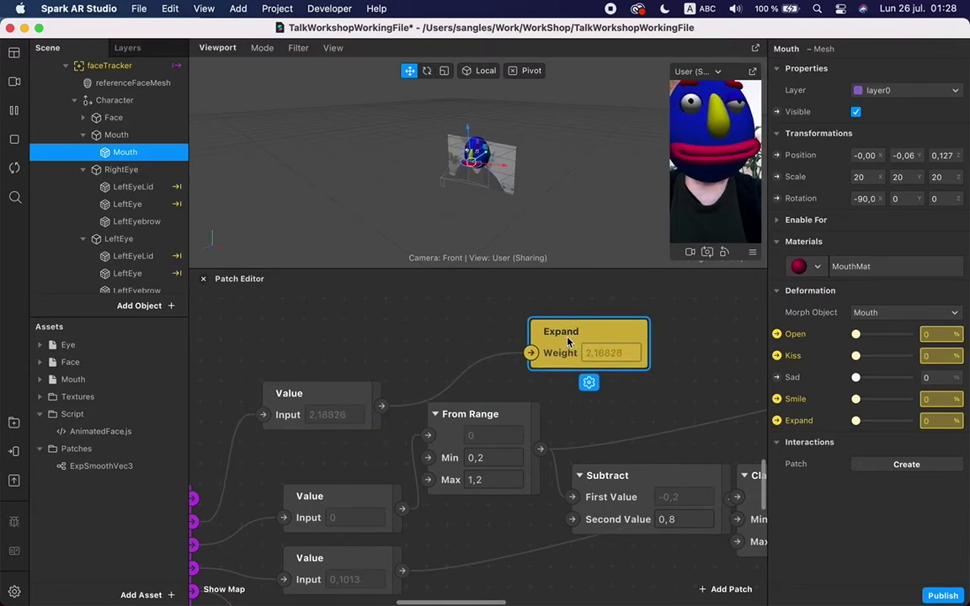
pyautogui.moveTo(365, 381)
pyautogui.mouseDown()
pyautogui.moveTo(367, 368)
pyautogui.moveTo(377, 375)
pyautogui.mouseUp()
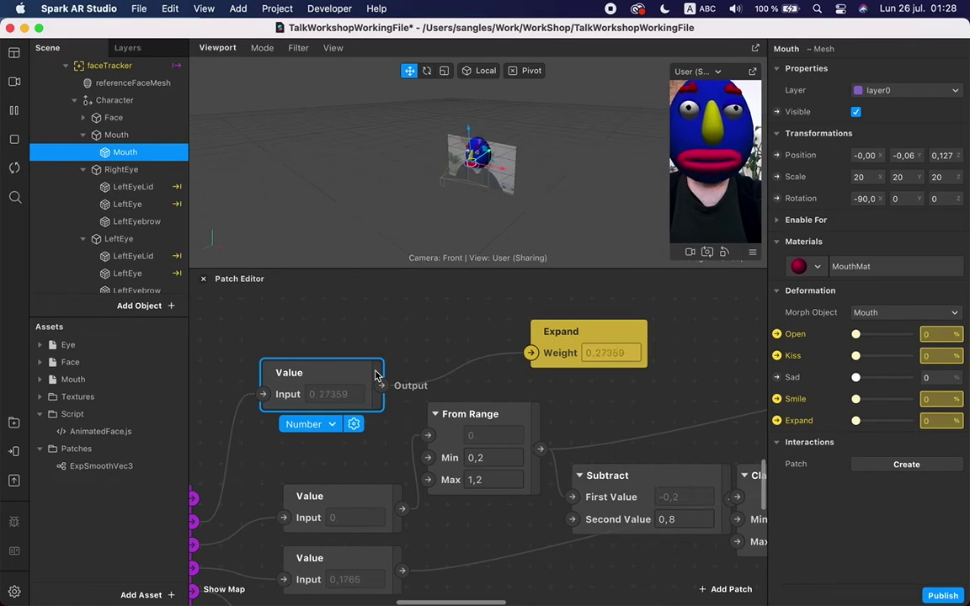
# Add a Multiply patch fed by the mouthWide Value, with its Second Value set to 0,5
pyautogui.moveTo(383, 385); pyautogui.dragTo(408, 332)
pyautogui.write('mul')
pyautogui.press('Return')
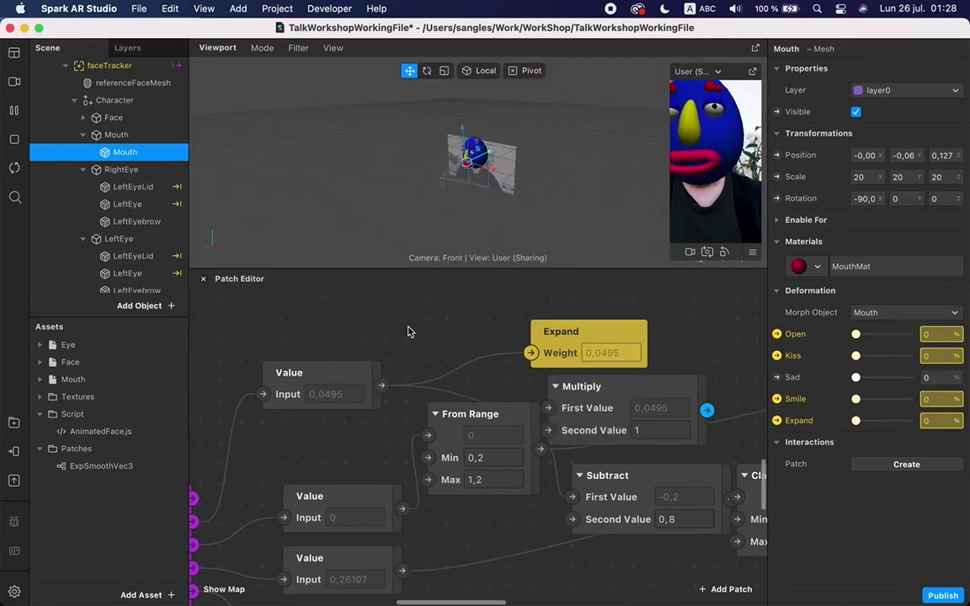
pyautogui.click(651, 432)
pyautogui.write('0,5')
# Connect the Multiply patch's output to Expand's Weight, and line up both patches beside the mouthWide Value
pyautogui.moveTo(707, 411); pyautogui.dragTo(705, 334)
pyautogui.moveTo(578, 397); pyautogui.dragTo(463, 341)
pyautogui.moveTo(712, 352); pyautogui.dragTo(651, 352)
pyautogui.click(604, 424)
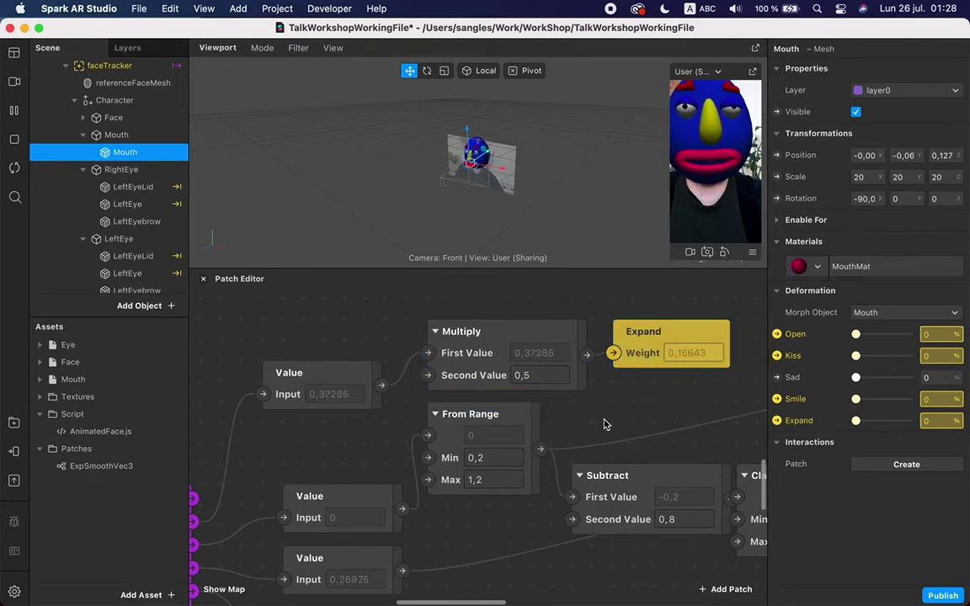
# Set the Second Value of the Multiply patch feeding Expand to 0,2
pyautogui.click(543, 376)
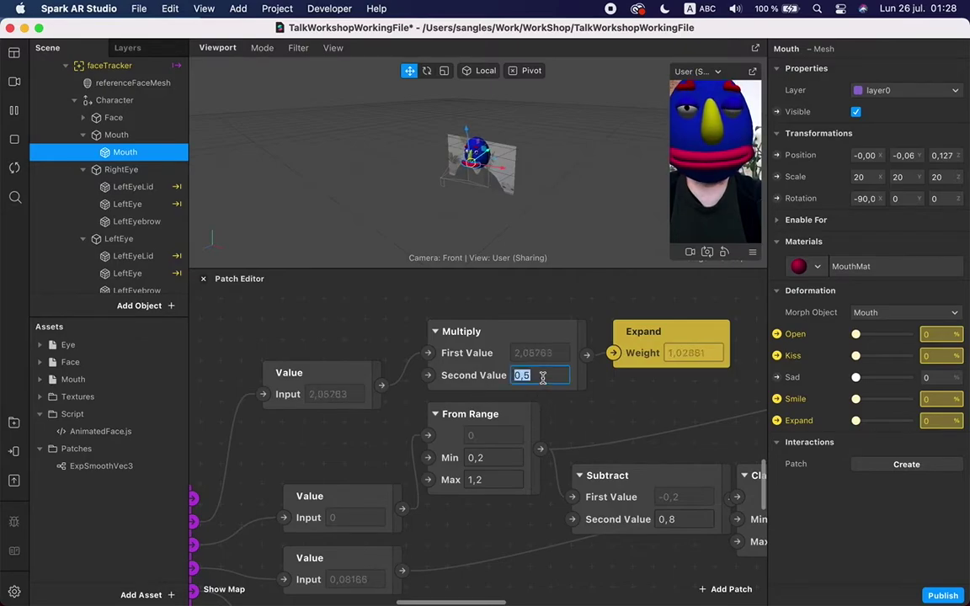
pyautogui.write('0,2')
pyautogui.press('Return')
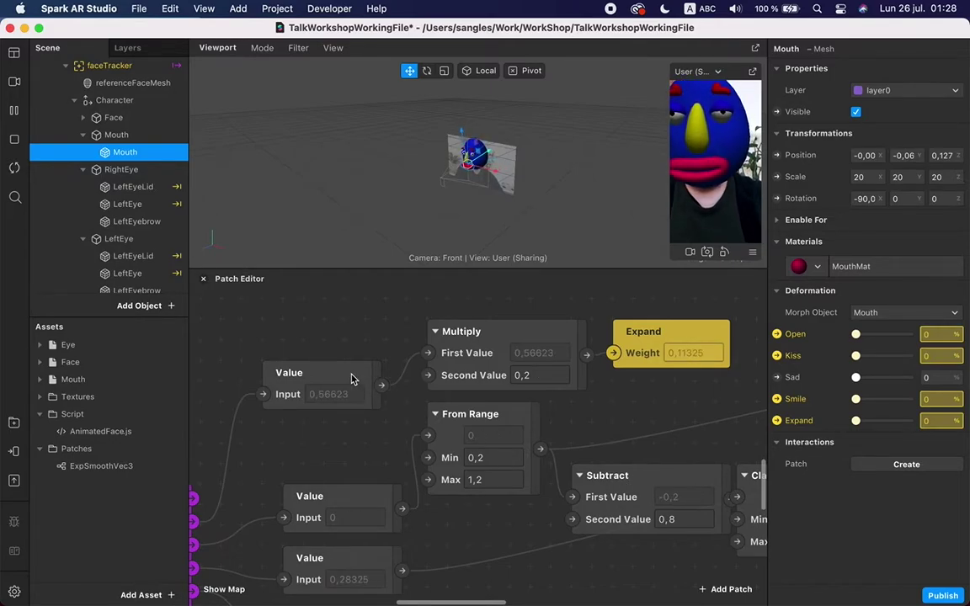
# Shift the Value, Multiply and Expand chain slightly right, and move the Variables From Script patch up beside it
pyautogui.moveTo(325, 321); pyautogui.dragTo(677, 362)
pyautogui.hscroll(-5, 548, 396)
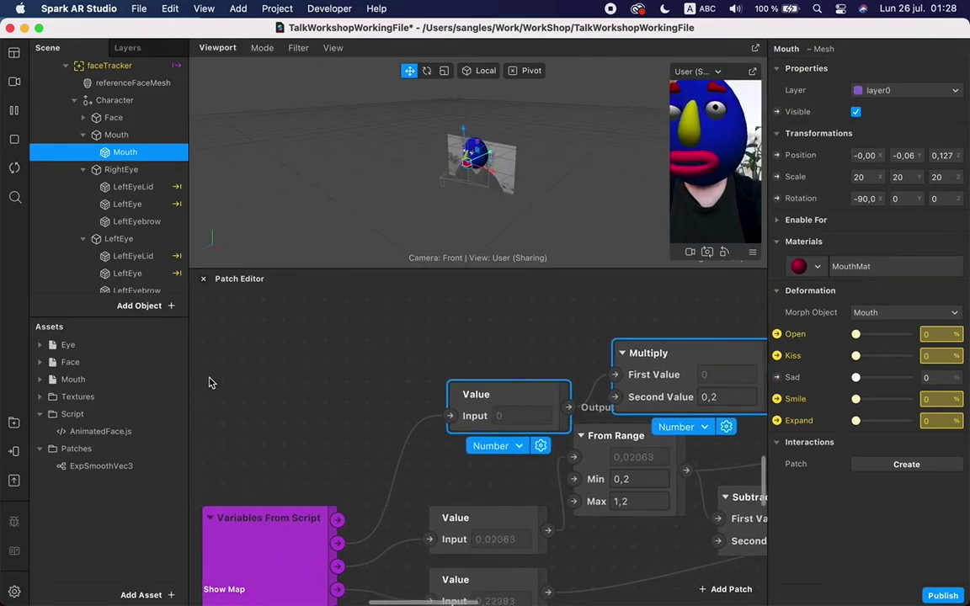
pyautogui.click(118, 136)
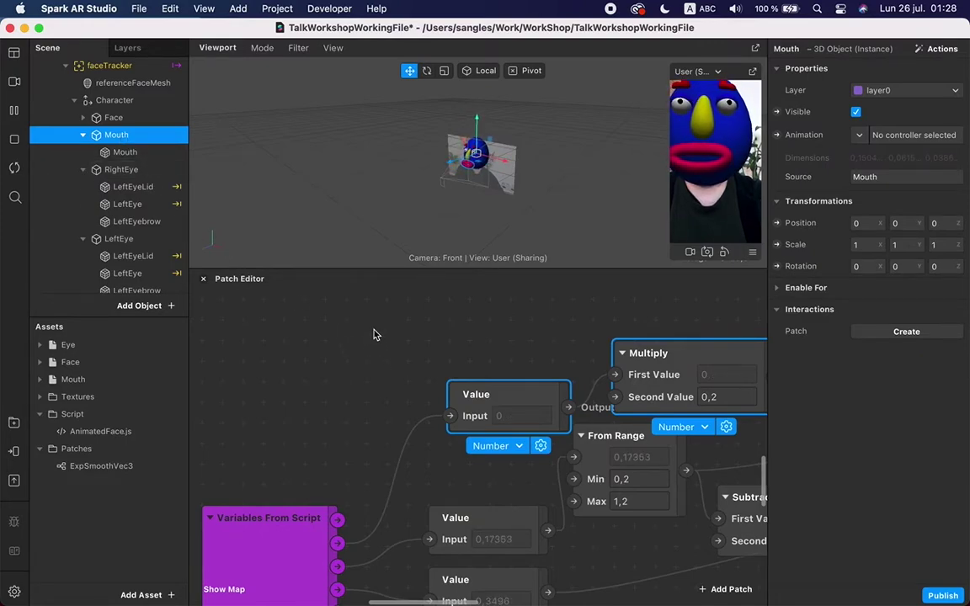
pyautogui.click(300, 538)
pyautogui.moveTo(301, 536); pyautogui.dragTo(287, 332)
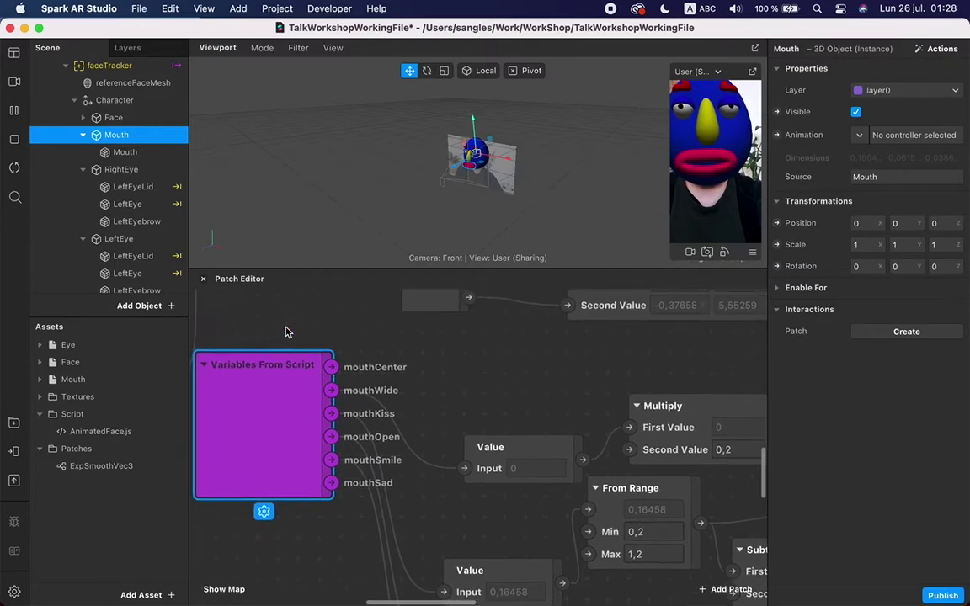
# Hide the faceTracker to view the plain camera face, show it again, and reselect the Mouth 3D object
pyautogui.scroll(1, 286, 331)
pyautogui.hscroll(-1, 287, 332)
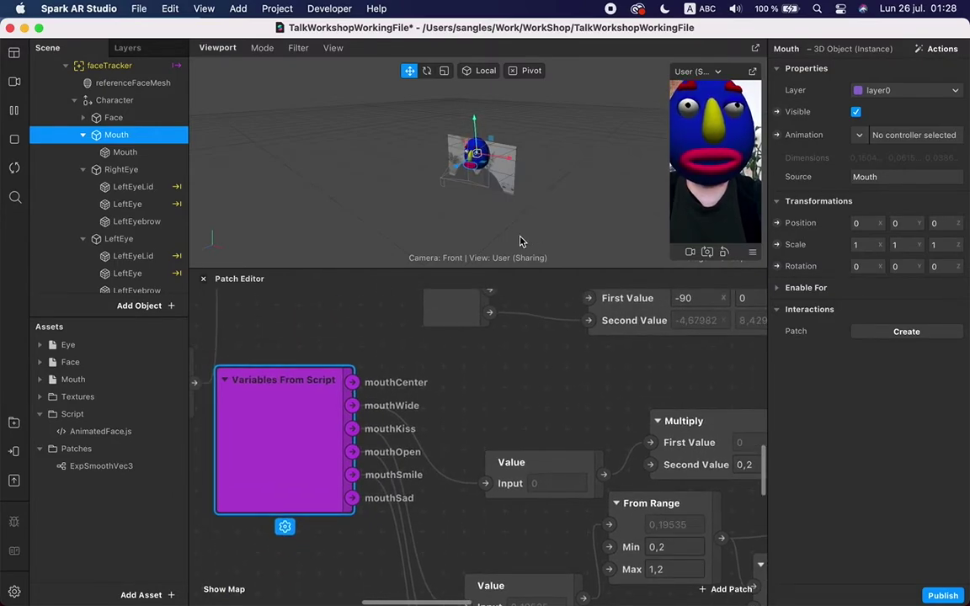
pyautogui.click(103, 65)
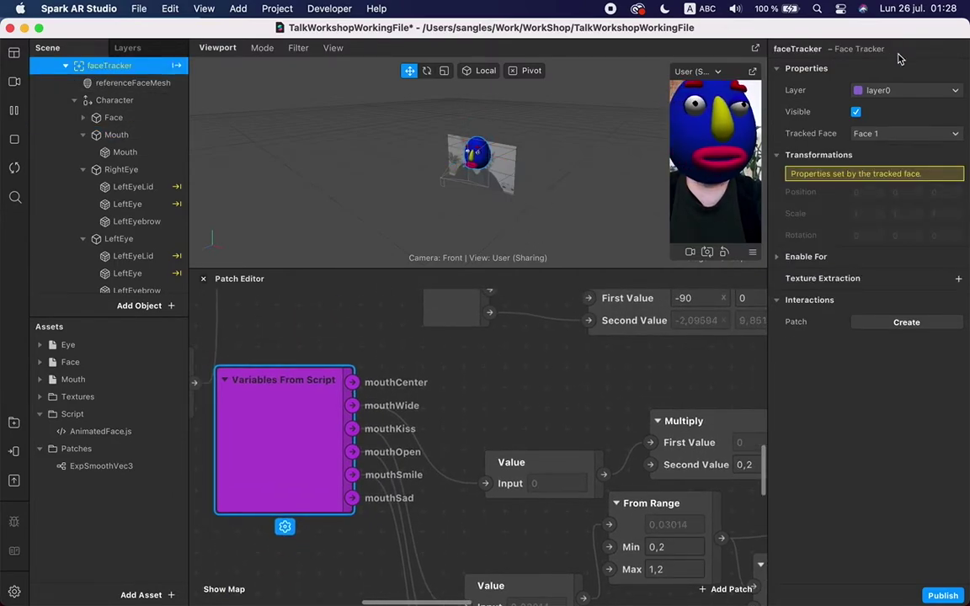
pyautogui.click(857, 112)
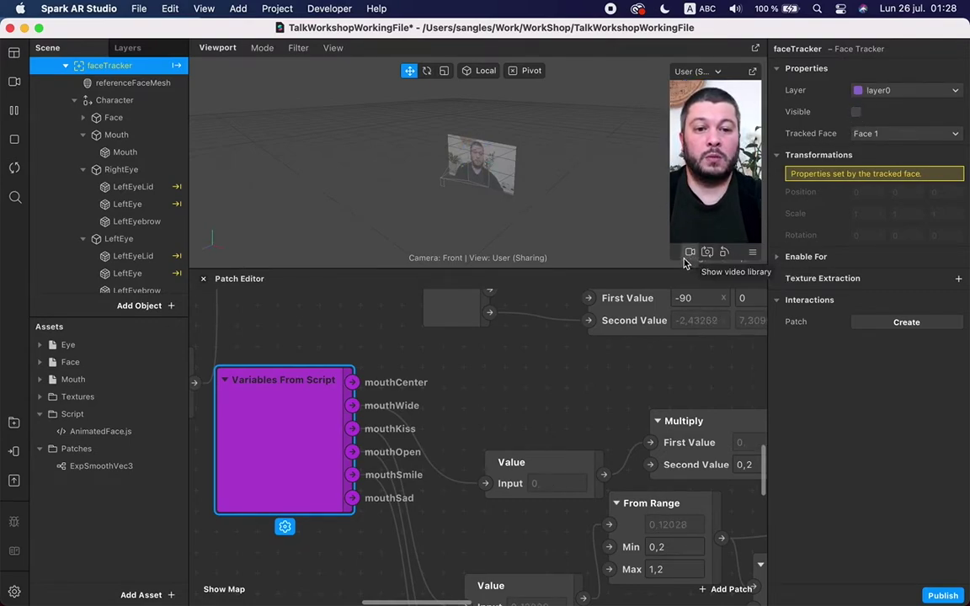
pyautogui.scroll(2, 528, 402)
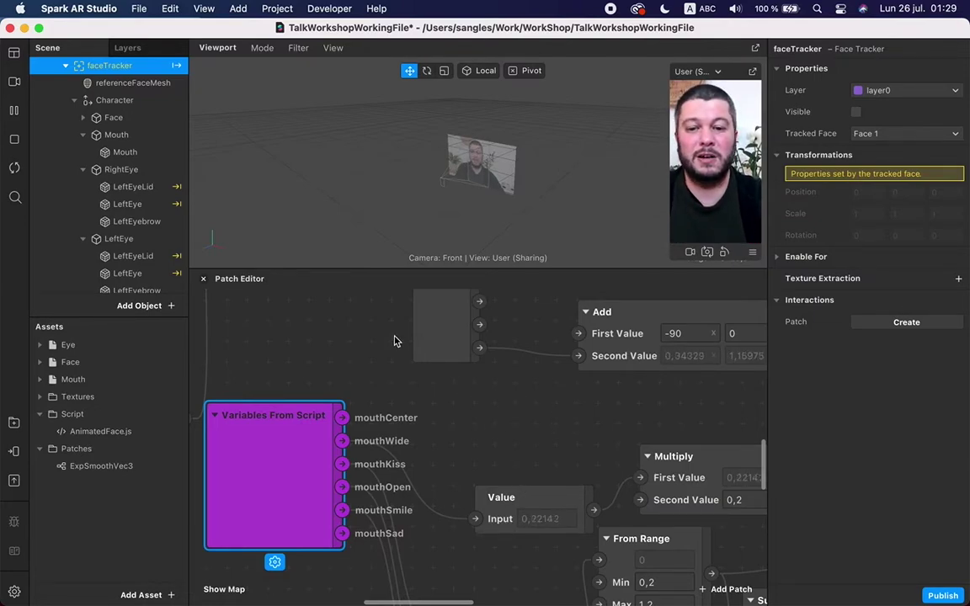
pyautogui.scroll(3, 438, 429)
pyautogui.scroll(-4, 437, 430)
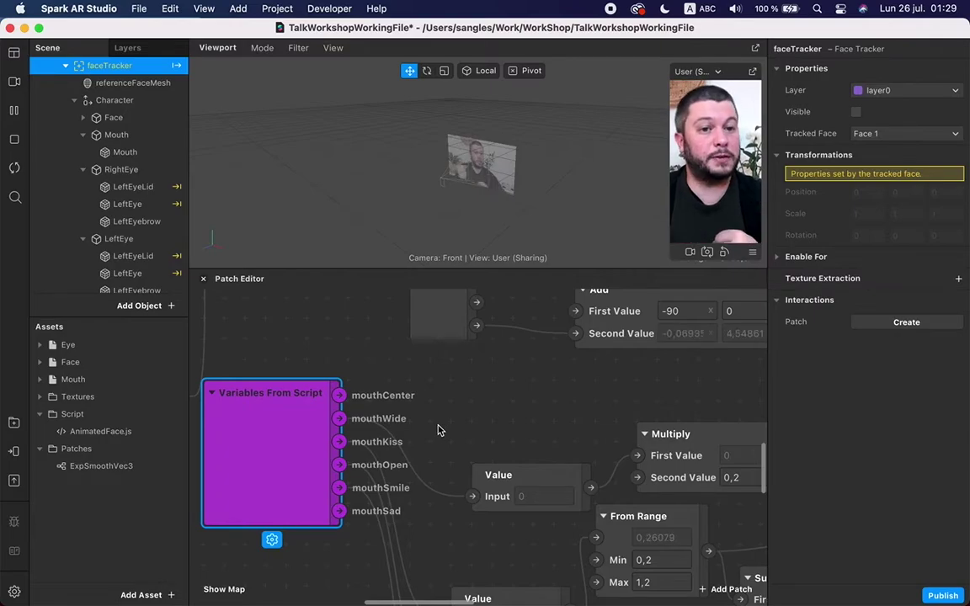
pyautogui.click(118, 136)
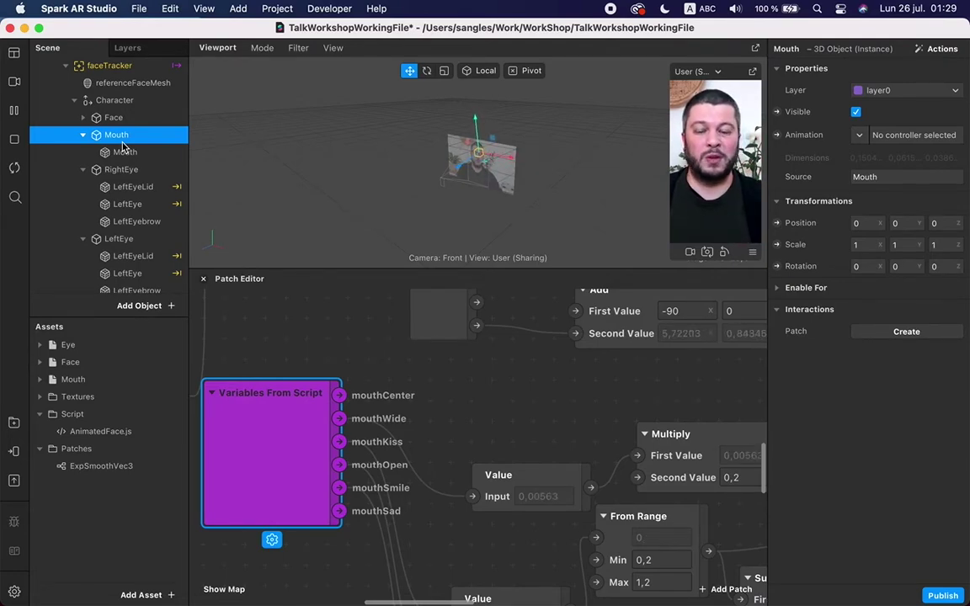
pyautogui.scroll(-2, 366, 396)
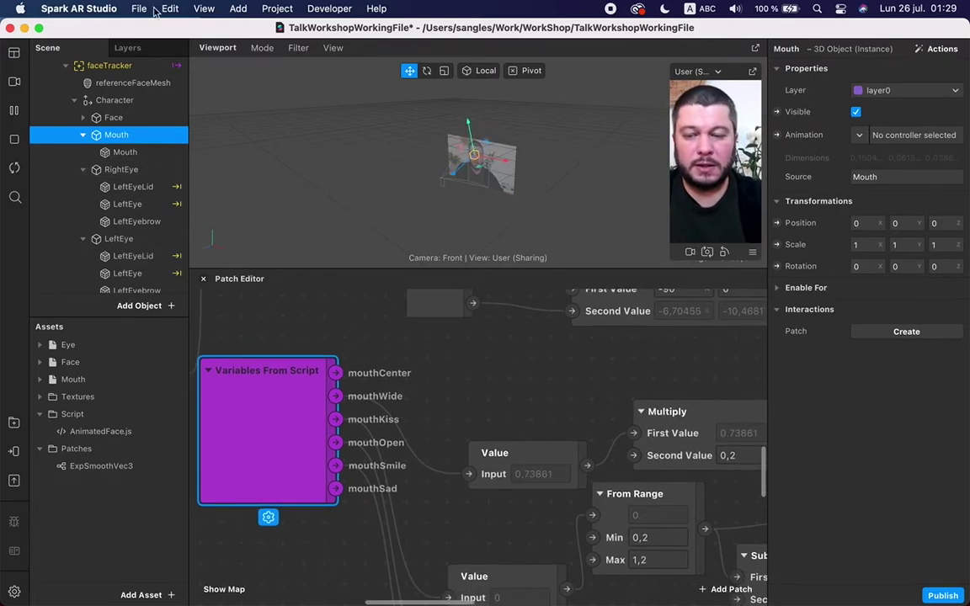
pyautogui.click(116, 65)
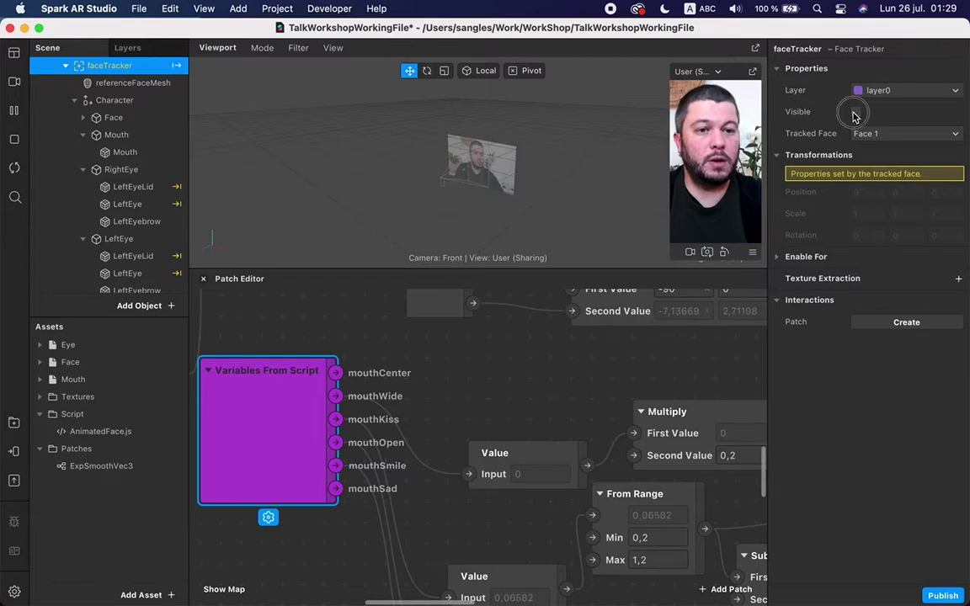
pyautogui.click(118, 135)
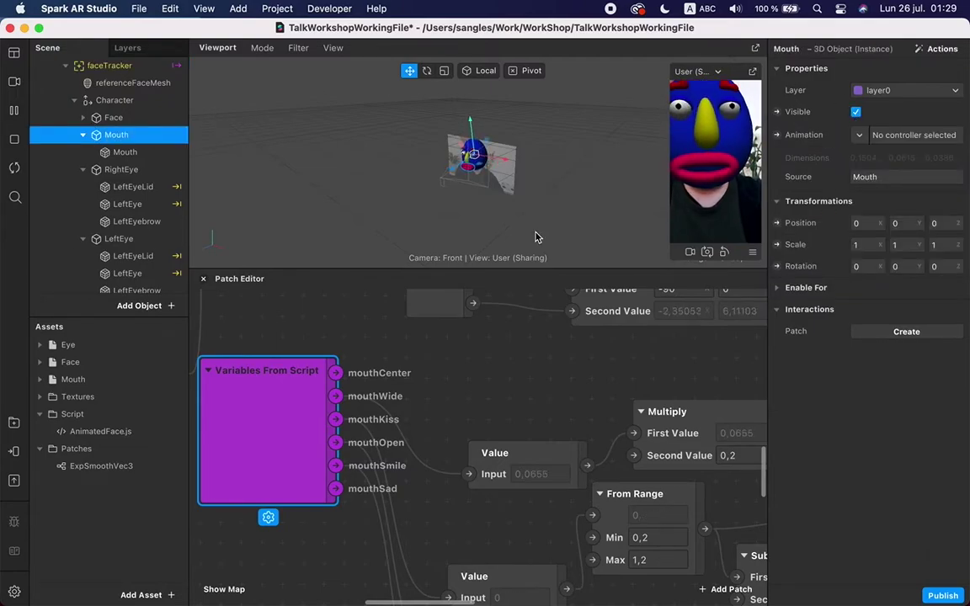
# Frame the character's face from the front in the viewport and pause the camera video
pyautogui.scroll(10, 494, 197)
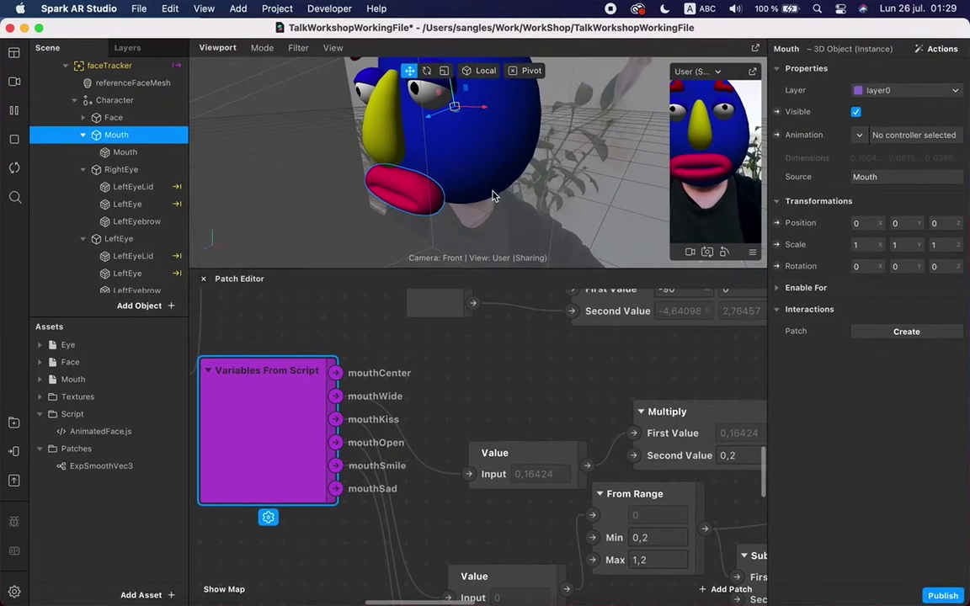
pyautogui.keyDown('alt'); pyautogui.moveTo(507, 140); pyautogui.dragTo(628, 117); pyautogui.keyUp('alt')
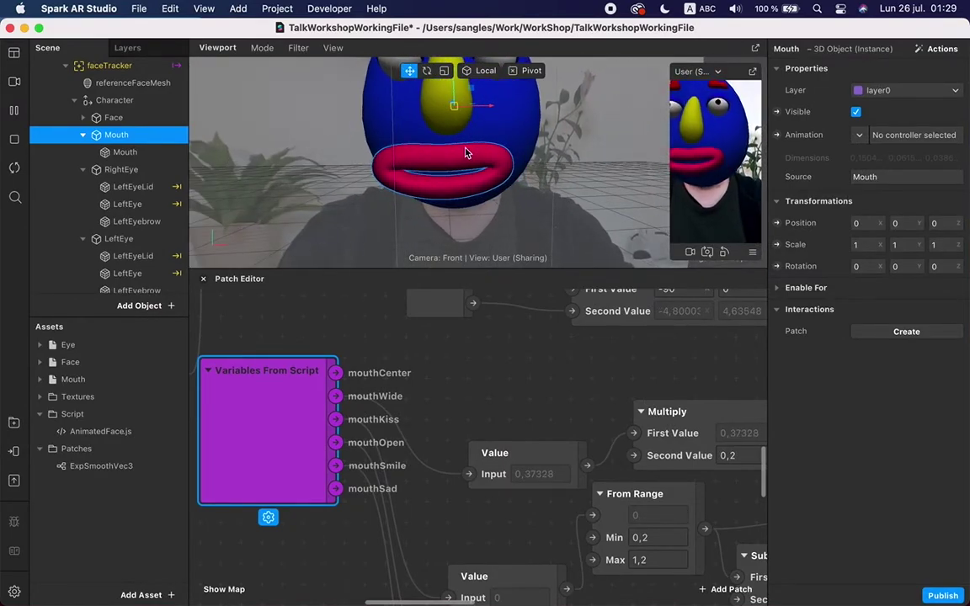
pyautogui.click(13, 111)
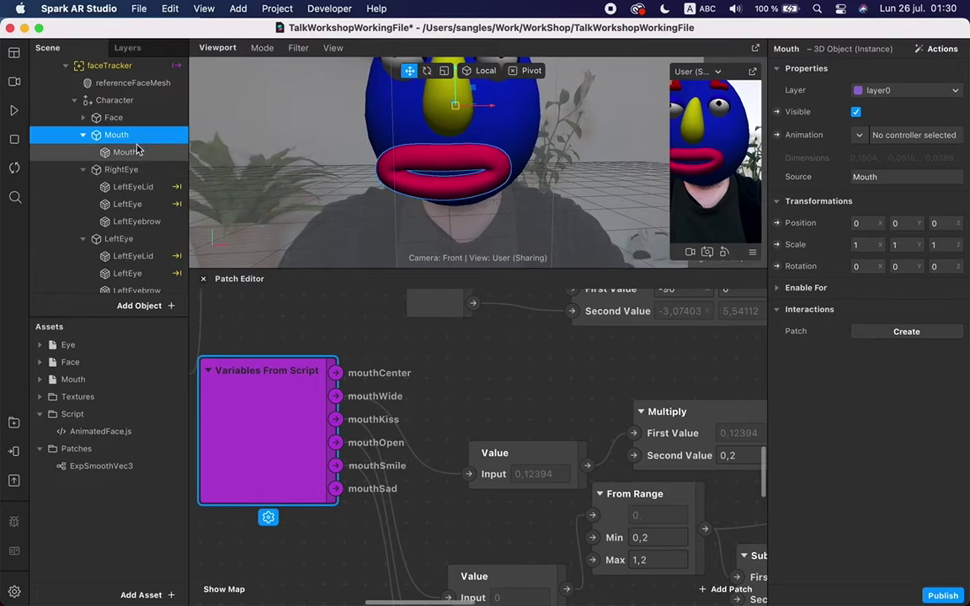
pyautogui.scroll(-3, 472, 159)
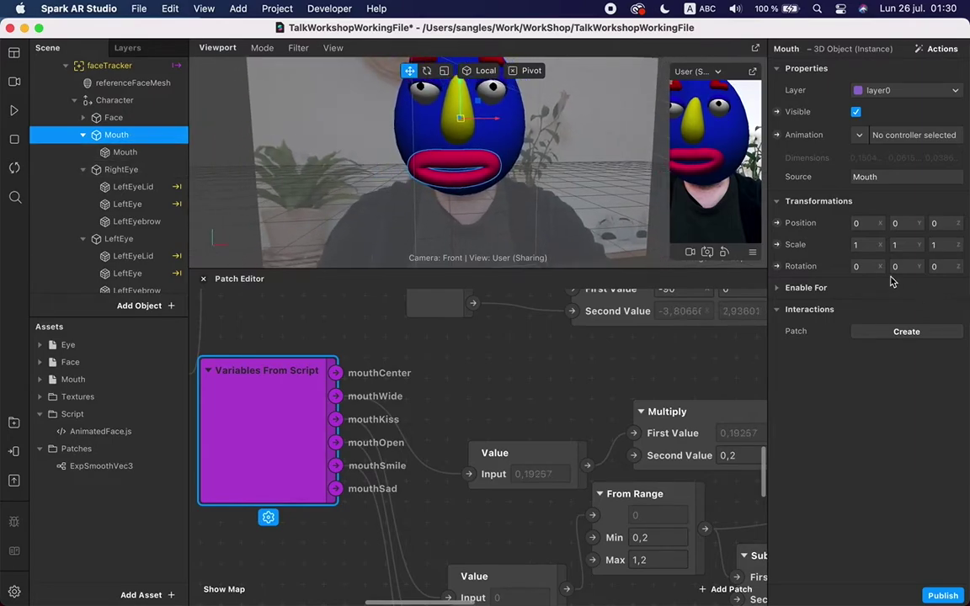
# Try Z rotations of 20 and 45 on the Mouth 3D object, and reset its Z rotation to 0
pyautogui.click(934, 267)
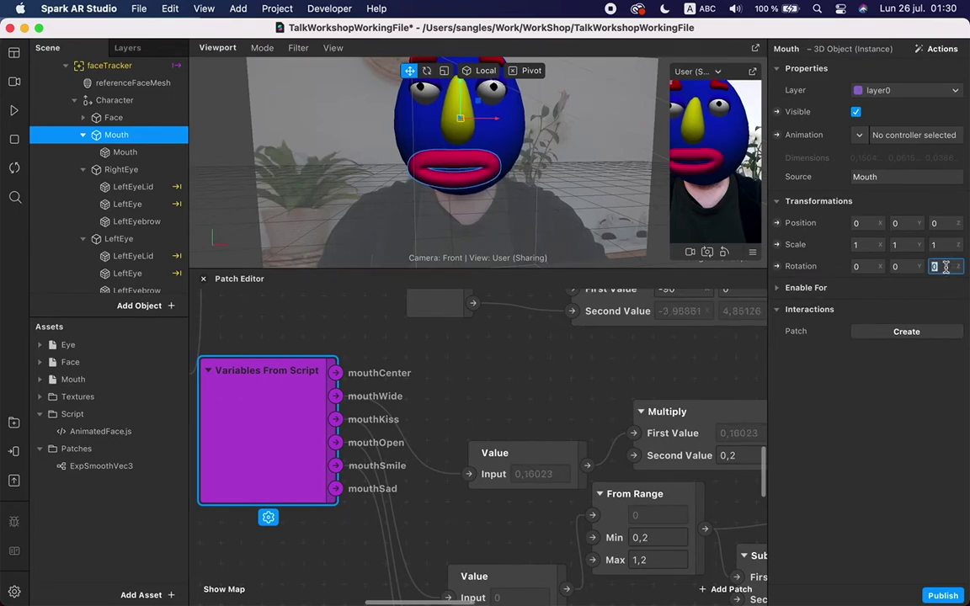
pyautogui.press('Return')
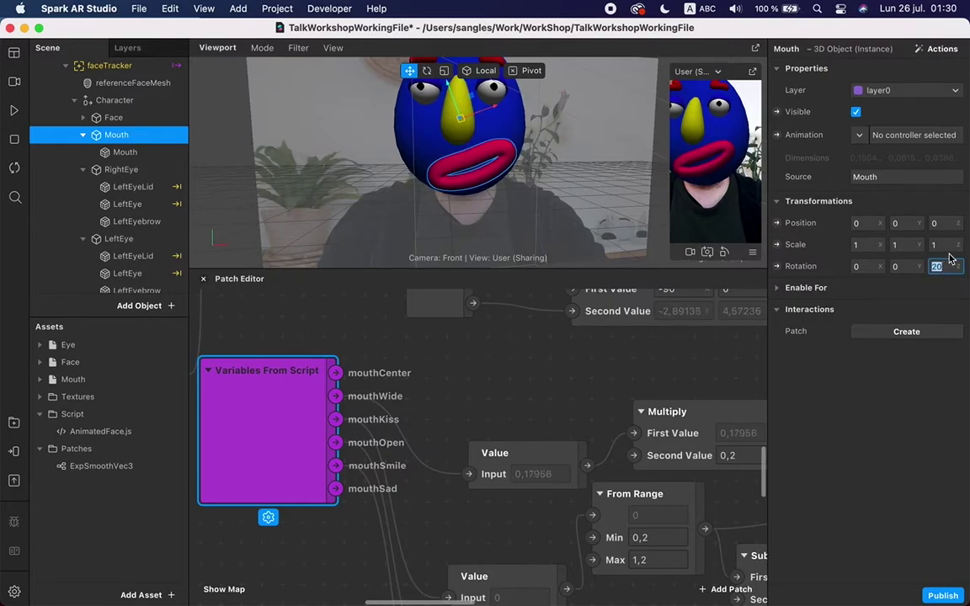
pyautogui.press('Return')
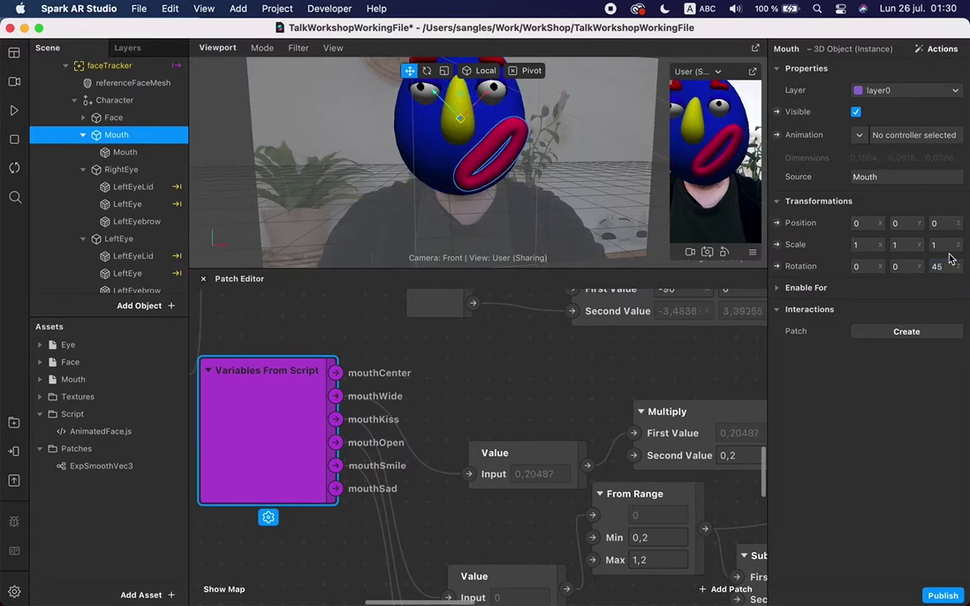
pyautogui.click(948, 266)
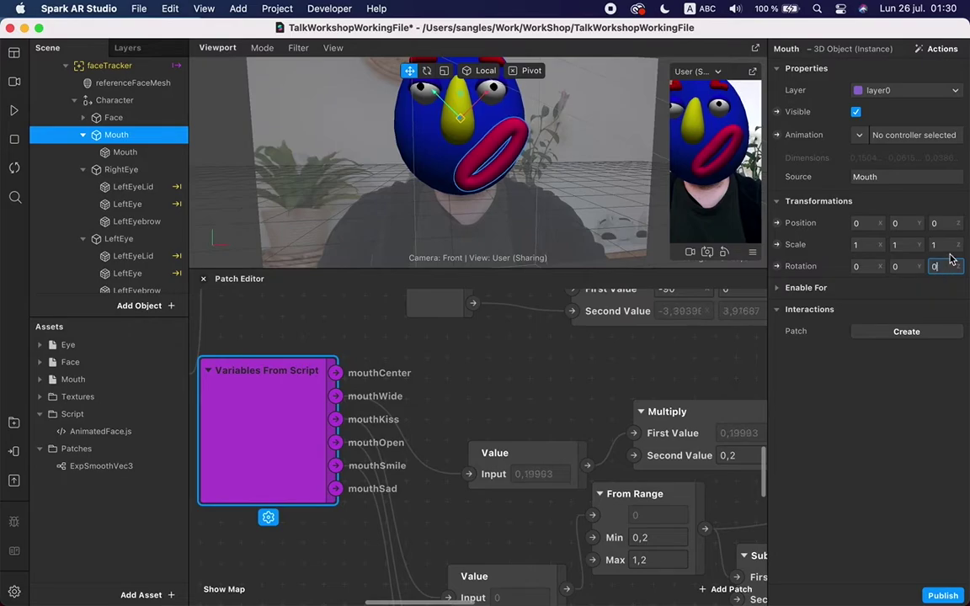
pyautogui.press('Return')
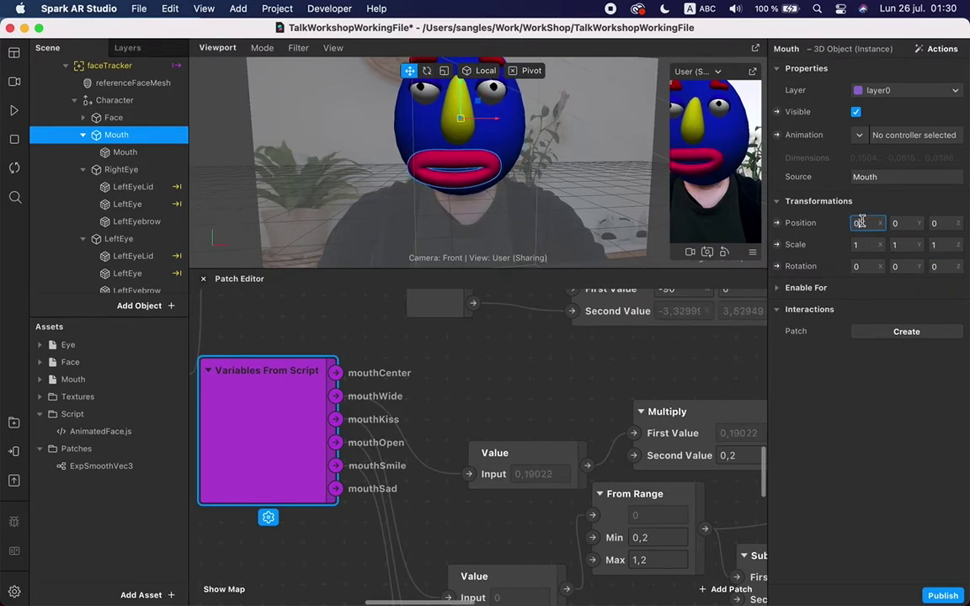
# Try shifting the Mouth 3D object along X, and reset its X position to 0
pyautogui.press('Return')
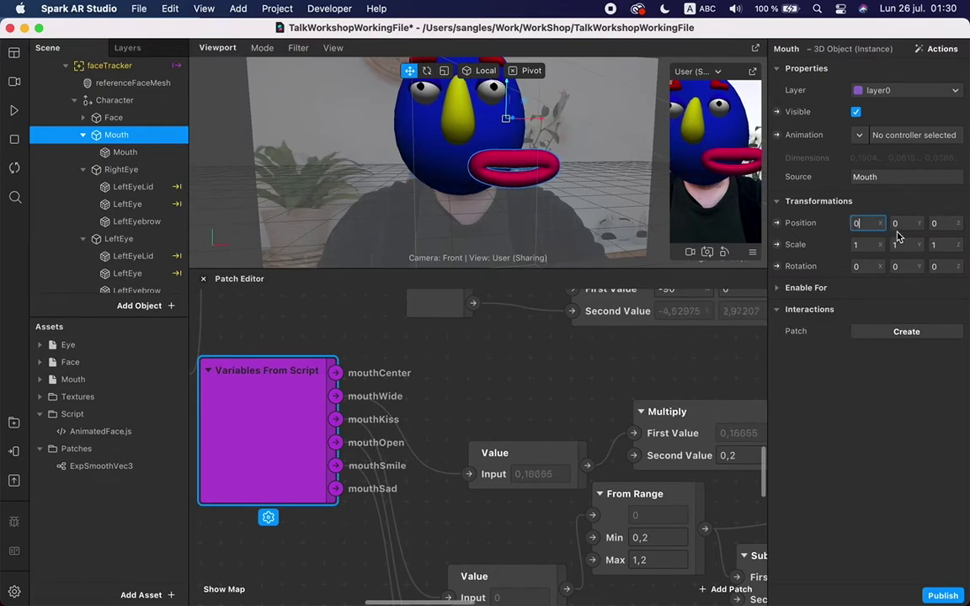
pyautogui.press('Tab')
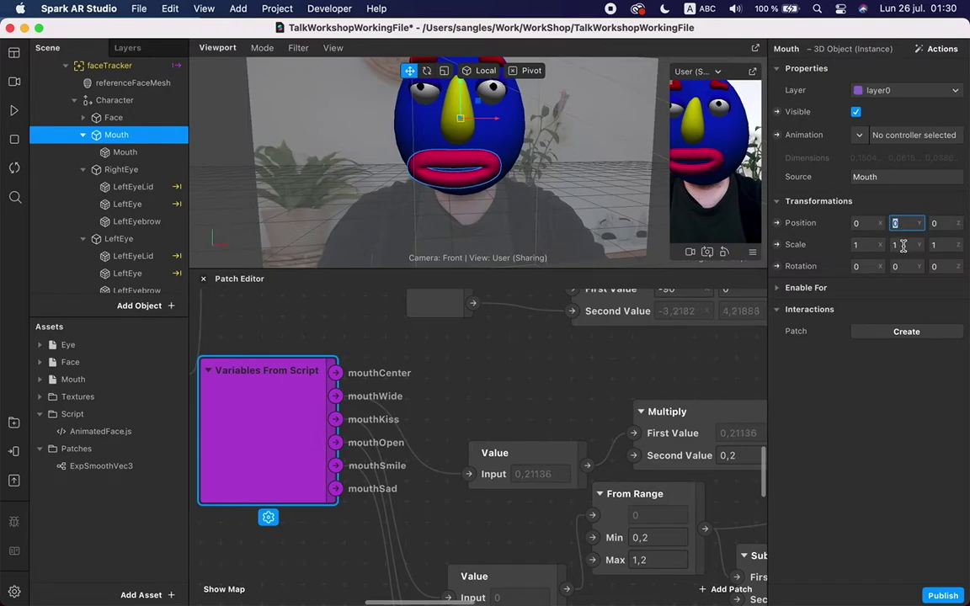
pyautogui.click(941, 266)
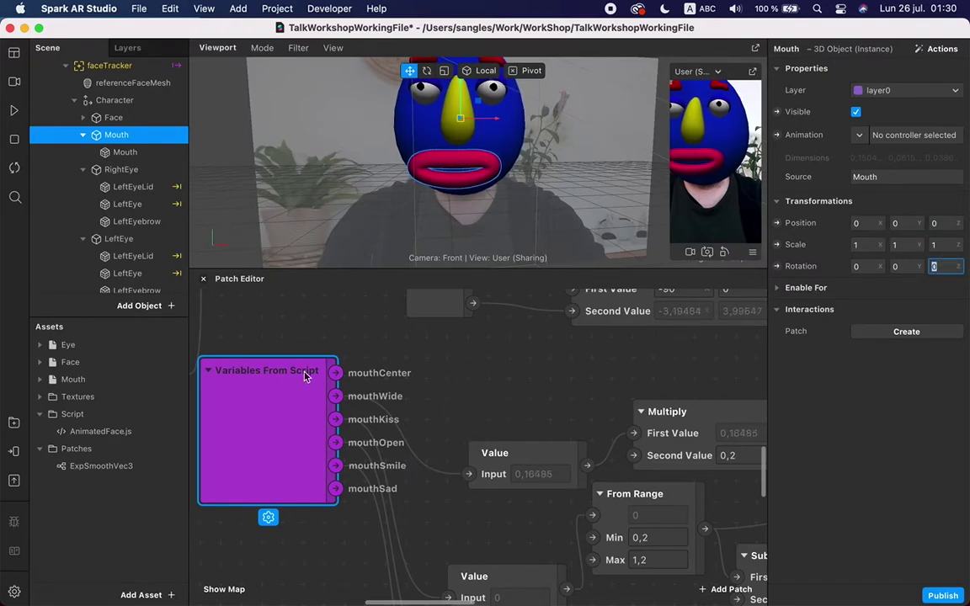
# Add a Value patch fed by the script's mouthCenter output, and place it close beside the Variables From Script patch
pyautogui.moveTo(339, 378); pyautogui.dragTo(452, 377)
pyautogui.write('l')
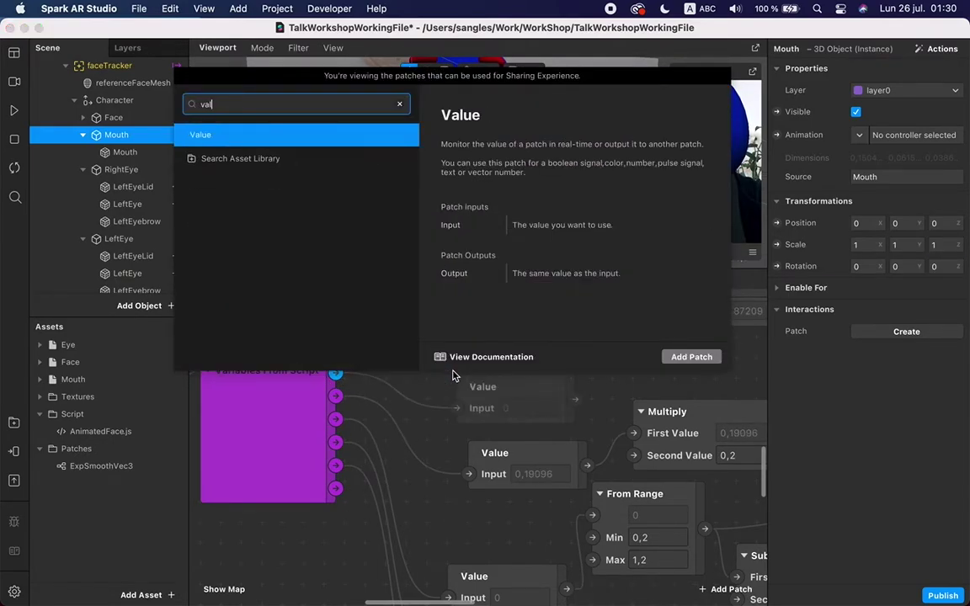
pyautogui.press('Return')
pyautogui.moveTo(480, 392); pyautogui.dragTo(437, 379)
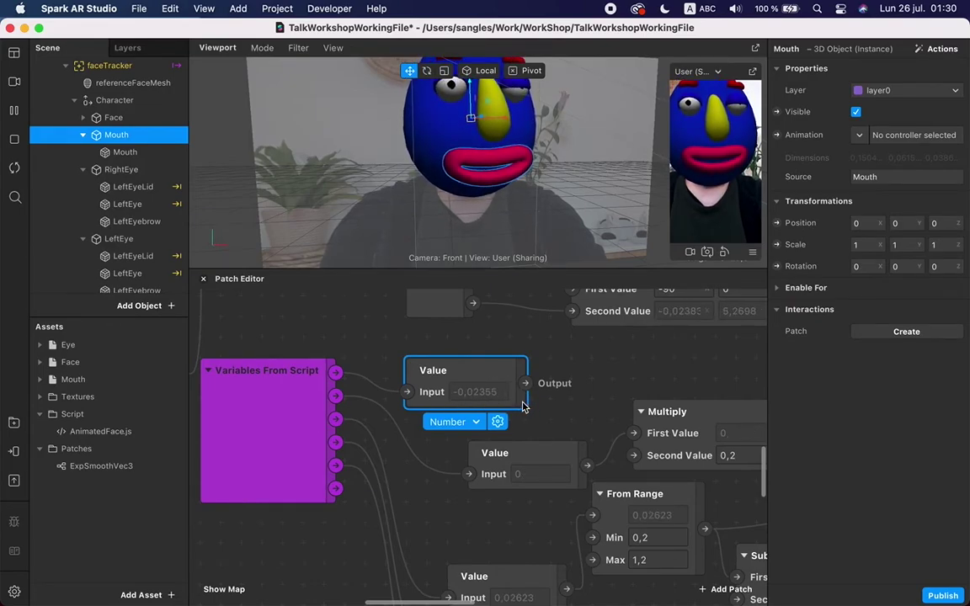
# Move the mouthCenter Value patch along the graph to the free space beneath the LeftEye 3D Rotation patch
pyautogui.hscroll(3, 459, 394)
pyautogui.scroll(2, 471, 396)
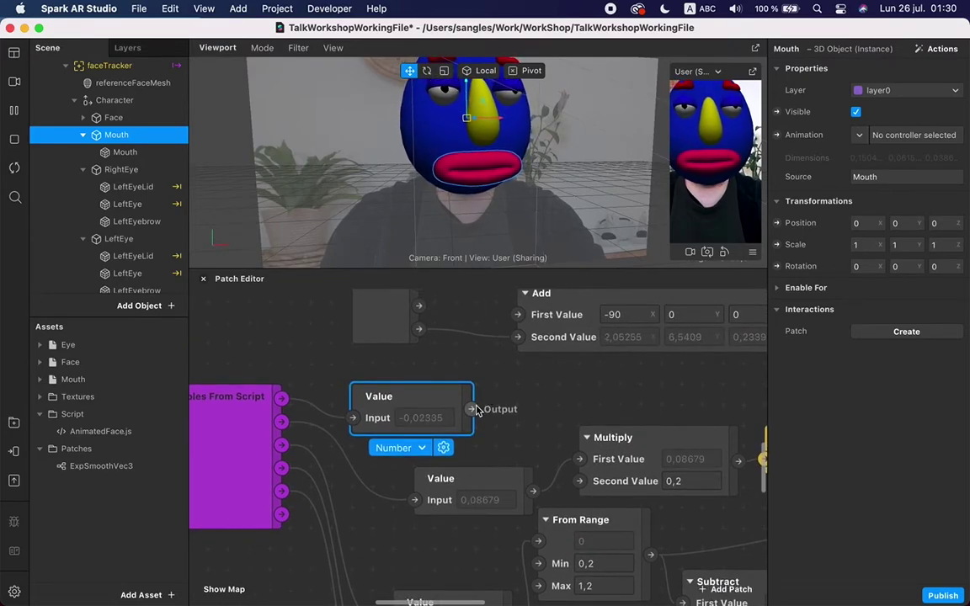
pyautogui.moveTo(442, 406); pyautogui.dragTo(487, 403)
pyautogui.scroll(-3, 489, 394)
pyautogui.hscroll(-2, 490, 395)
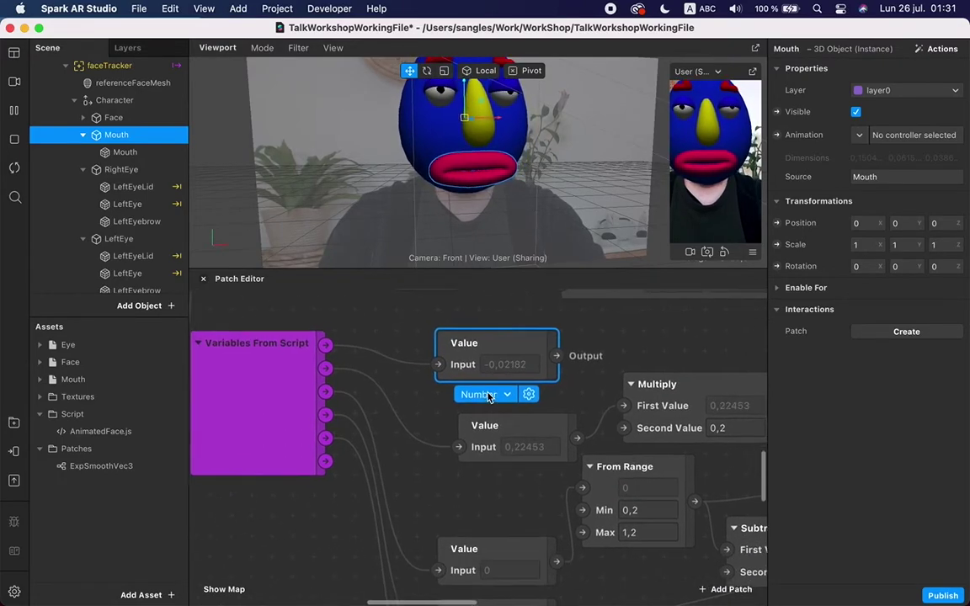
pyautogui.hscroll(6, 488, 396)
pyautogui.scroll(4, 488, 396)
pyautogui.scroll(-3, 489, 396)
pyautogui.hscroll(2, 490, 396)
pyautogui.hscroll(3, 489, 396)
pyautogui.scroll(2, 489, 396)
pyautogui.moveTo(314, 380); pyautogui.dragTo(627, 360)
pyautogui.hscroll(4, 626, 354)
pyautogui.scroll(1, 626, 354)
pyautogui.moveTo(431, 384); pyautogui.dragTo(555, 385)
pyautogui.hscroll(8, 555, 385)
pyautogui.scroll(2, 556, 387)
pyautogui.scroll(-1, 467, 446)
pyautogui.scroll(1, 465, 449)
pyautogui.rightClick(466, 448)
pyautogui.click(470, 480)
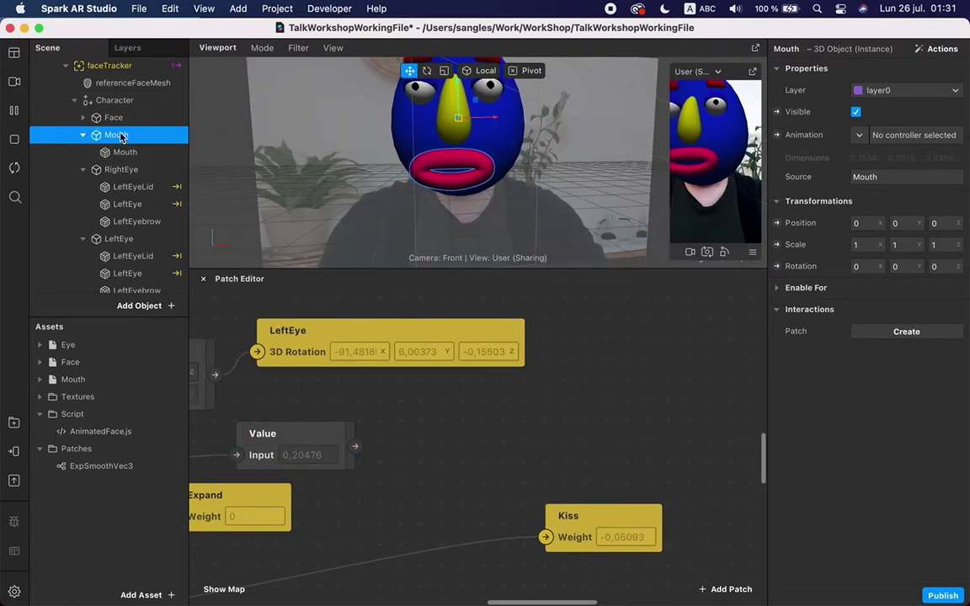
# Create a 3D Rotation patch for the Mouth 3D object and add a Pack patch just before it
pyautogui.click(777, 266)
pyautogui.moveTo(539, 464); pyautogui.dragTo(645, 413)
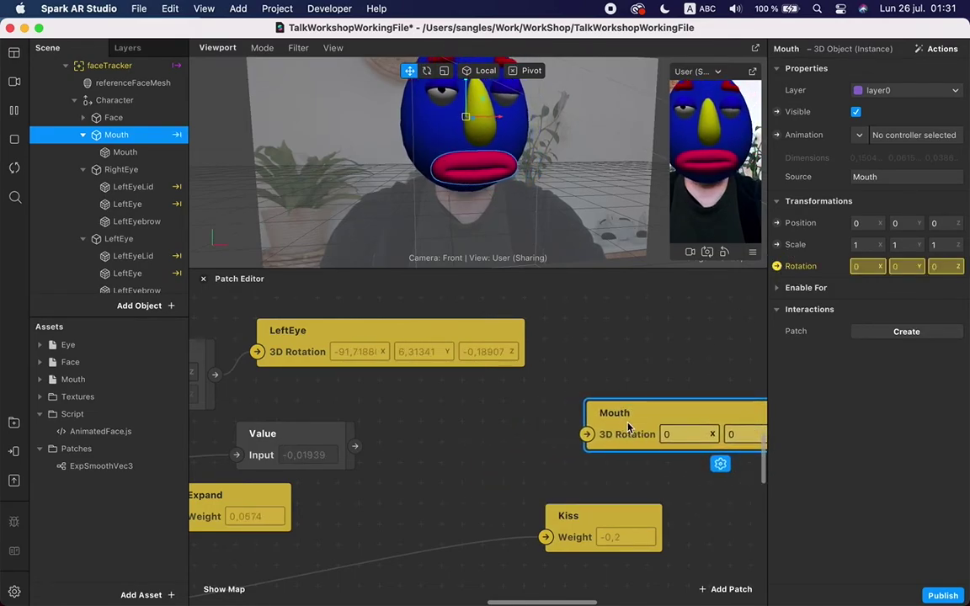
pyautogui.rightClick(446, 450)
pyautogui.write('pack')
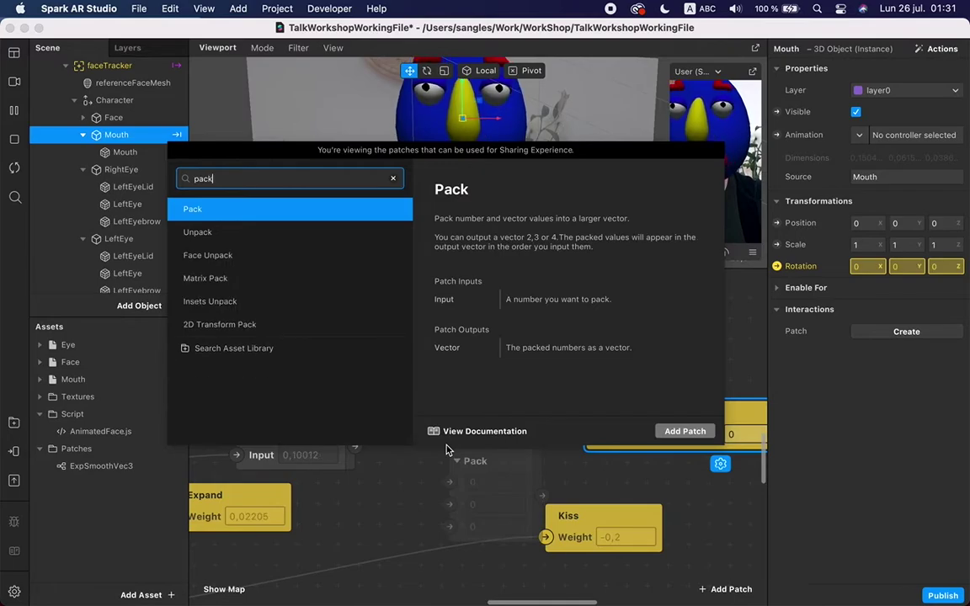
pyautogui.press('Return')
pyautogui.moveTo(495, 460); pyautogui.dragTo(529, 433)
pyautogui.click(634, 435)
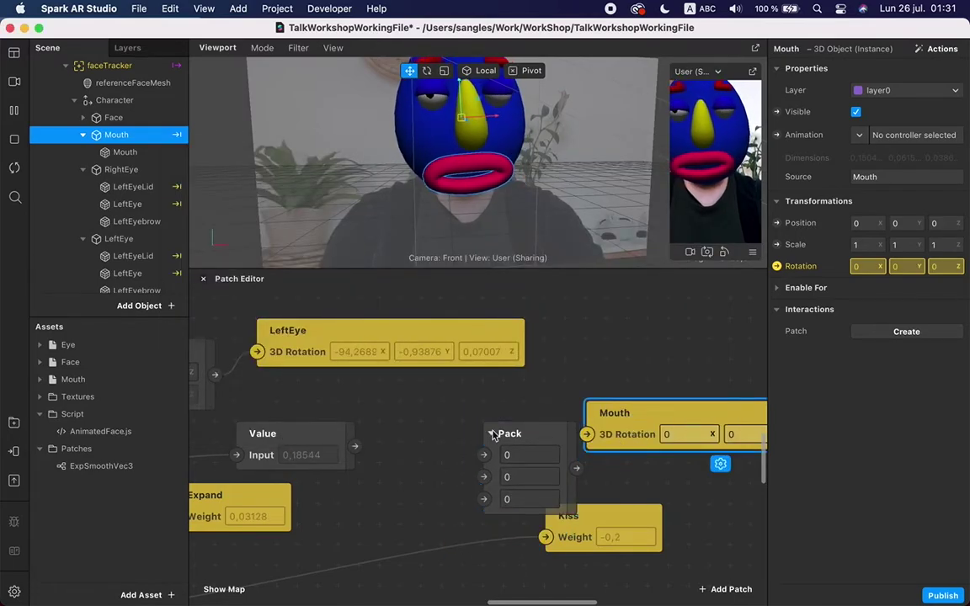
# Connect the Pack output to the Mouth 3D Rotation input and shift both patches farther from the Value patch
pyautogui.click(317, 449)
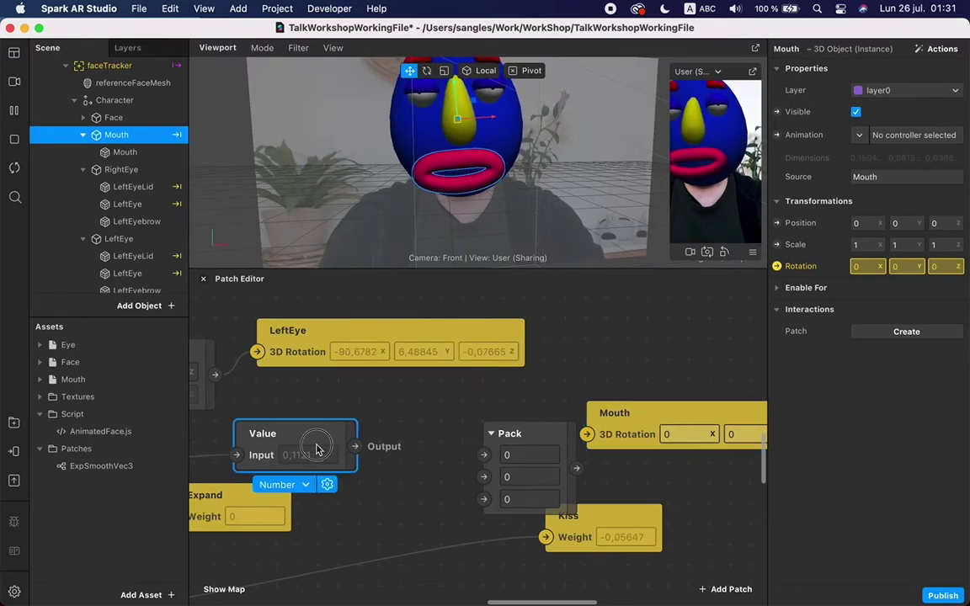
pyautogui.click(359, 453)
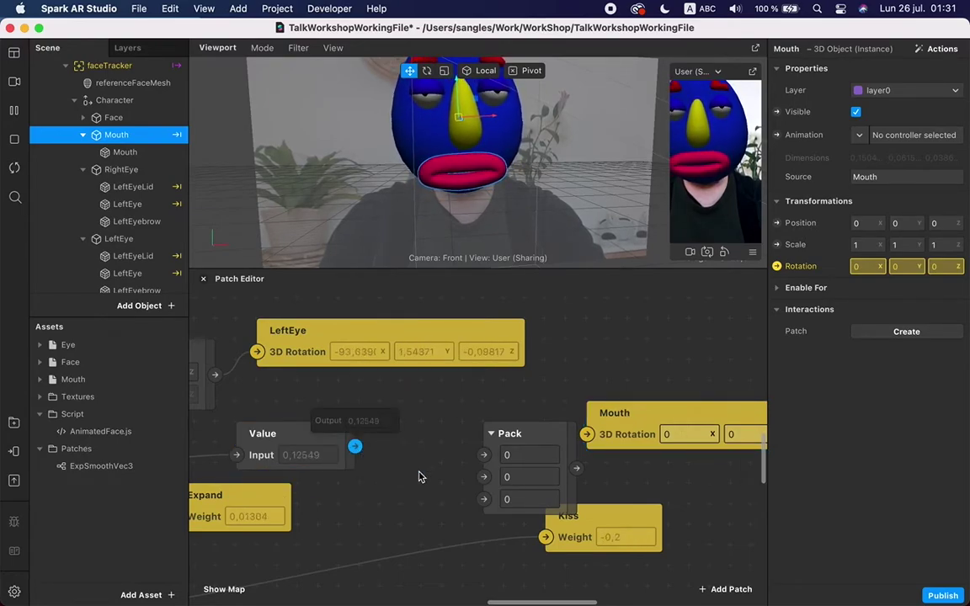
pyautogui.moveTo(528, 435); pyautogui.dragTo(518, 411)
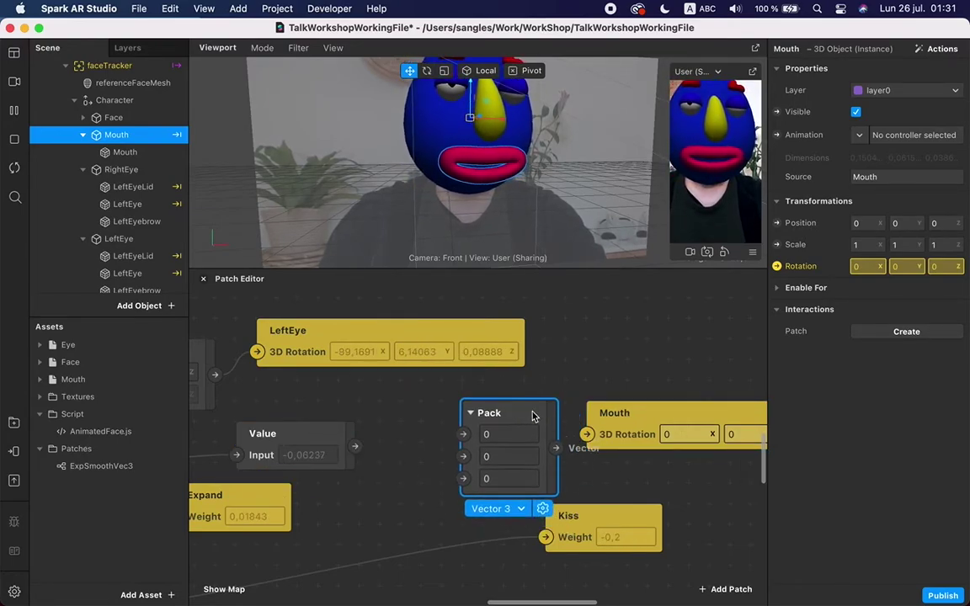
pyautogui.moveTo(555, 448); pyautogui.dragTo(587, 434)
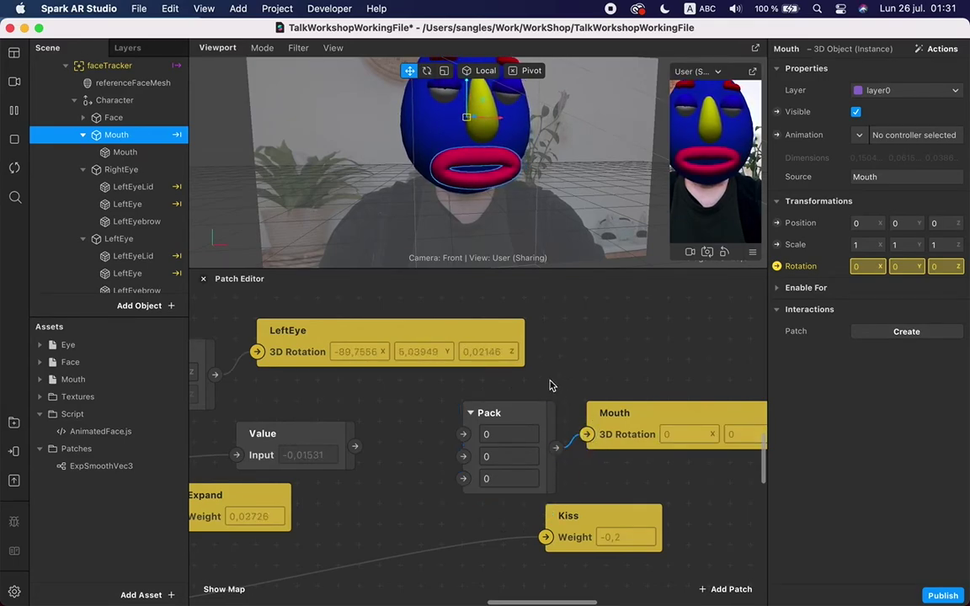
pyautogui.click(527, 402)
pyautogui.moveTo(529, 383); pyautogui.dragTo(678, 451)
pyautogui.moveTo(512, 416); pyautogui.dragTo(637, 376)
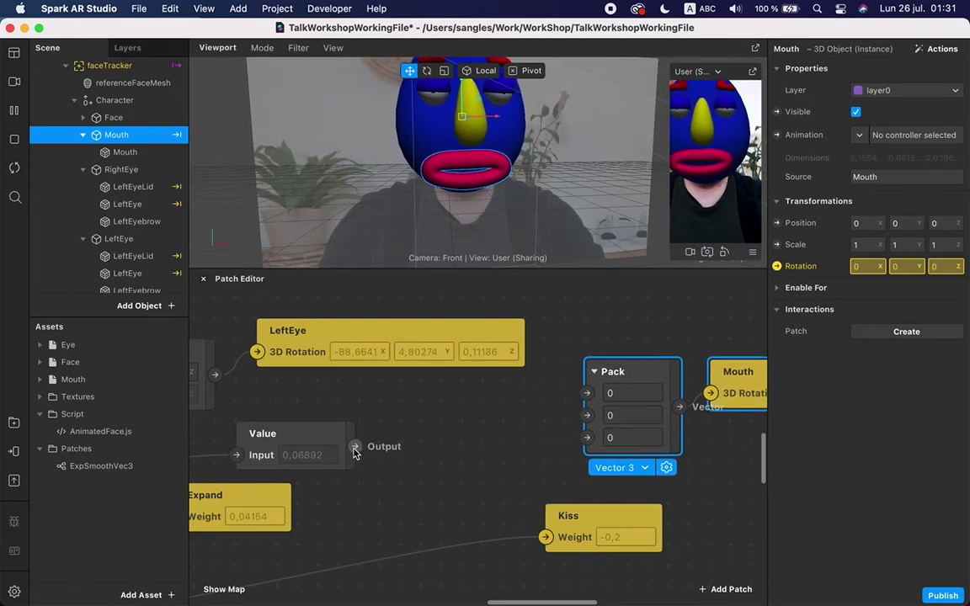
# Multiply the mouthCenter Value output by 35 and feed the result into the Pack patch's third input
pyautogui.click(356, 450)
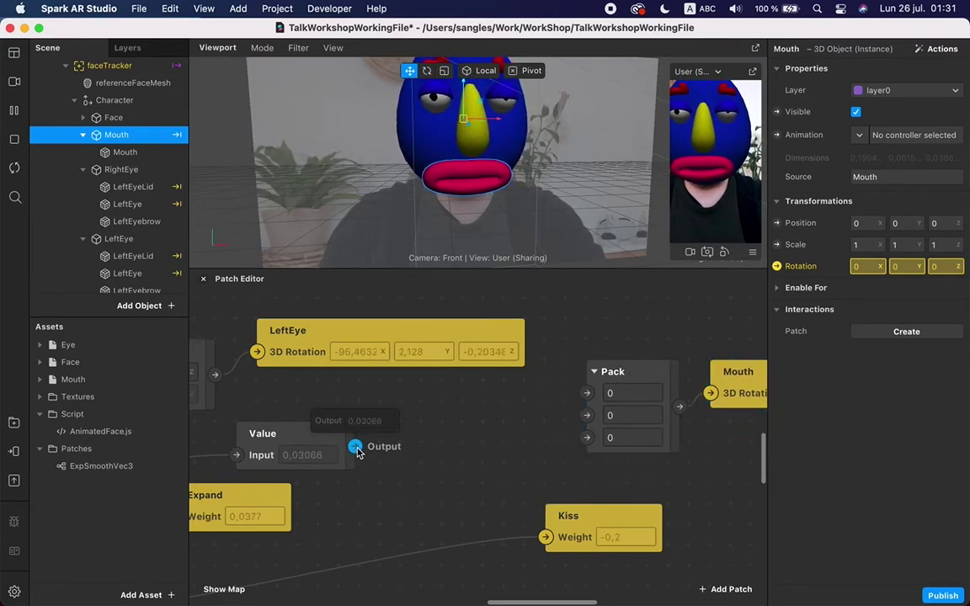
pyautogui.moveTo(356, 450); pyautogui.dragTo(387, 457)
pyautogui.write('mul')
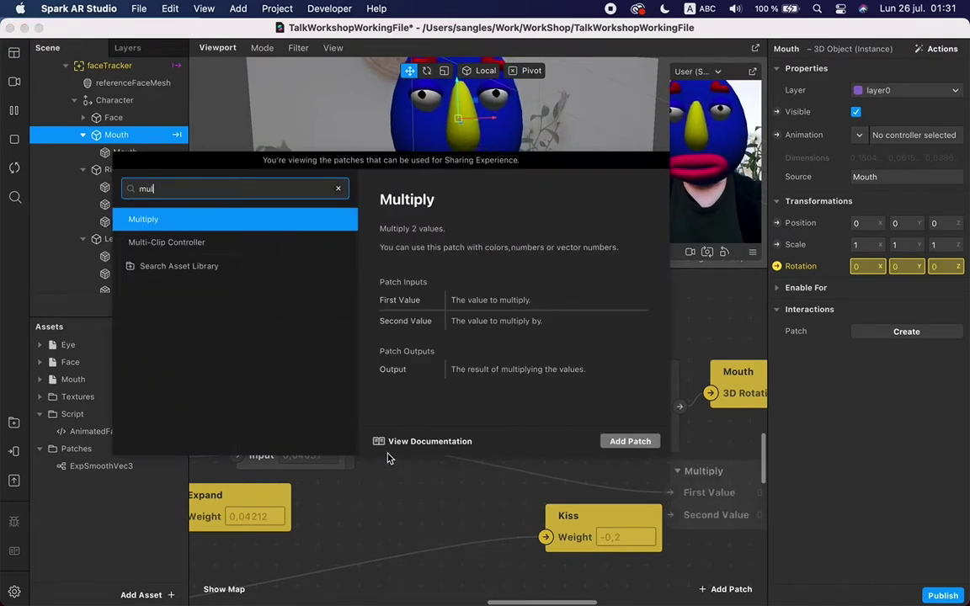
pyautogui.press('Return')
pyautogui.moveTo(683, 492); pyautogui.dragTo(393, 455)
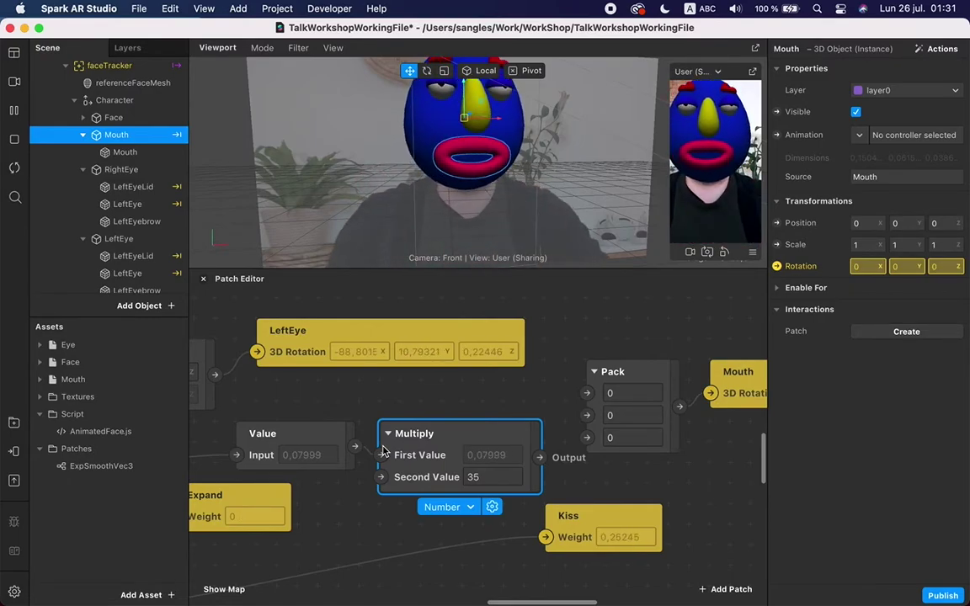
pyautogui.moveTo(540, 459); pyautogui.dragTo(587, 440)
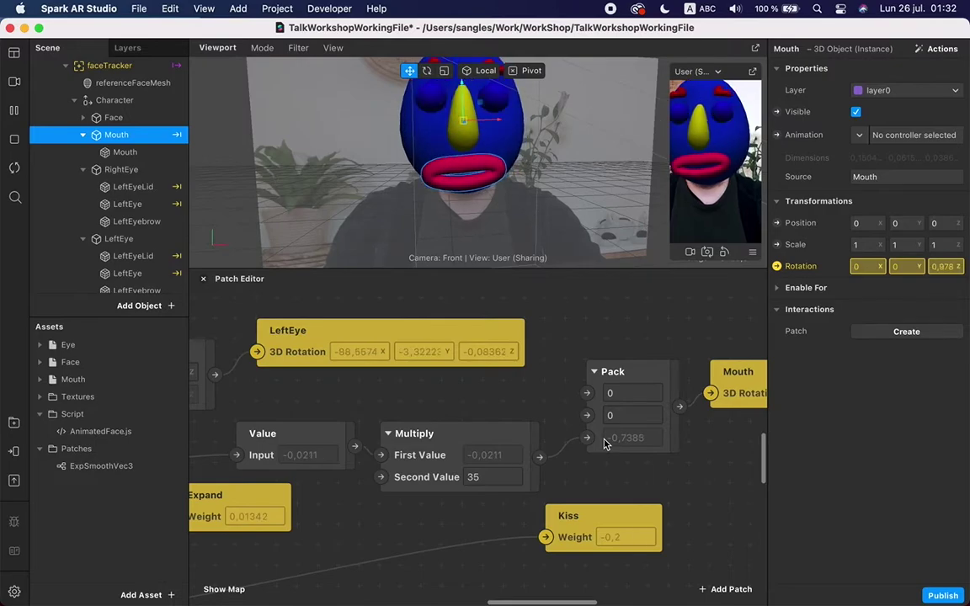
# Move the Mouth patch away from Pack and add the ExpSmoothVec3 patch asset between them
pyautogui.click(97, 467)
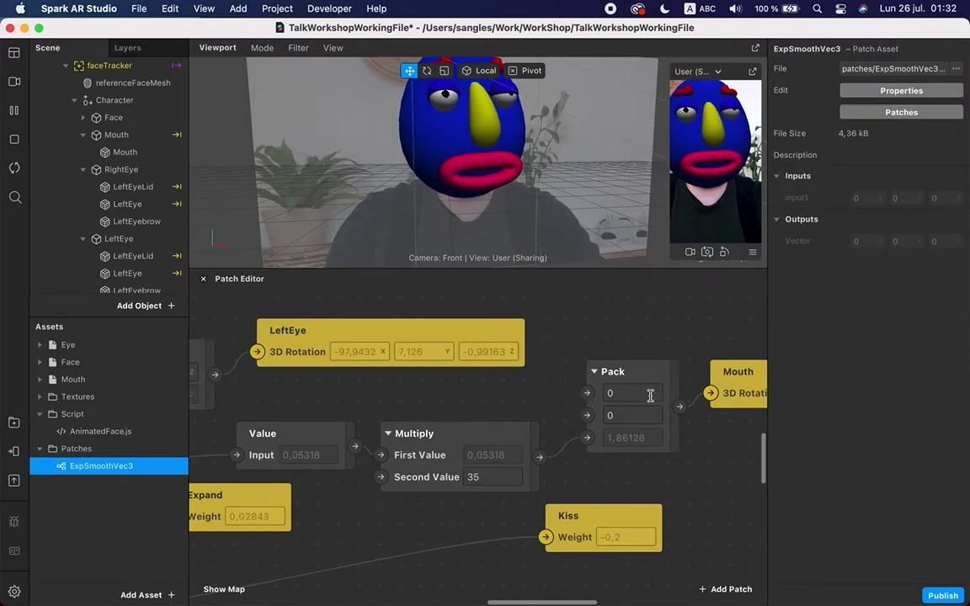
pyautogui.hscroll(6, 606, 355)
pyautogui.moveTo(474, 413); pyautogui.dragTo(698, 417)
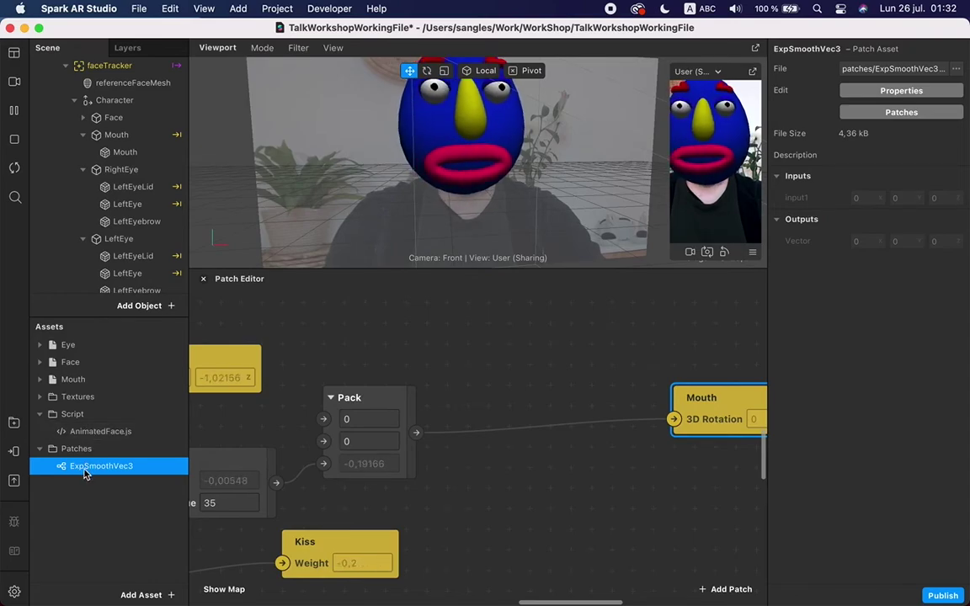
pyautogui.moveTo(84, 474); pyautogui.dragTo(522, 357)
# Open the ExpSmoothVec3 patch asset to examine its Unpack, Exponential Smoothing and Pack chain, and return to the main graph
pyautogui.doubleClick(605, 341)
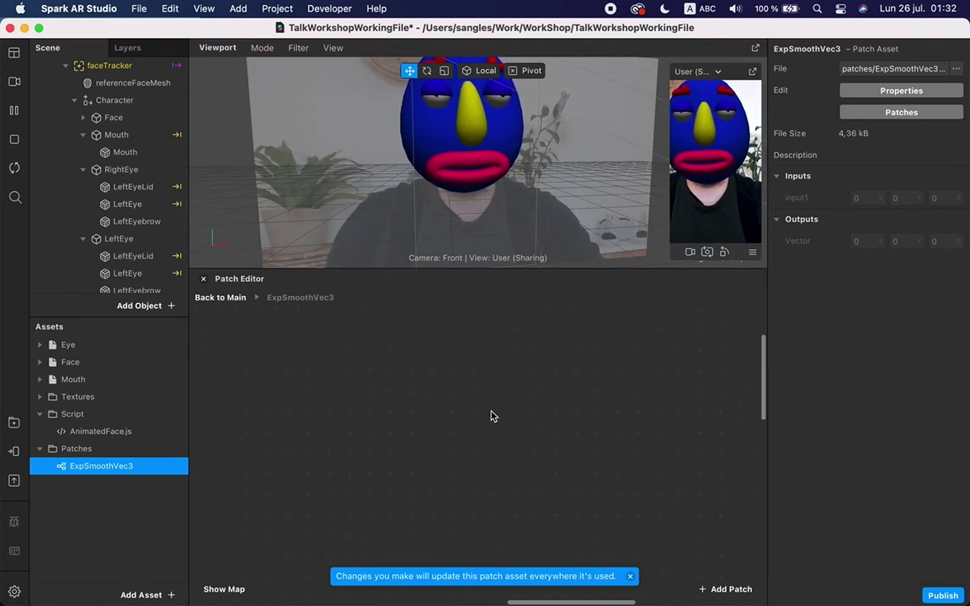
pyautogui.scroll(-5, 493, 417)
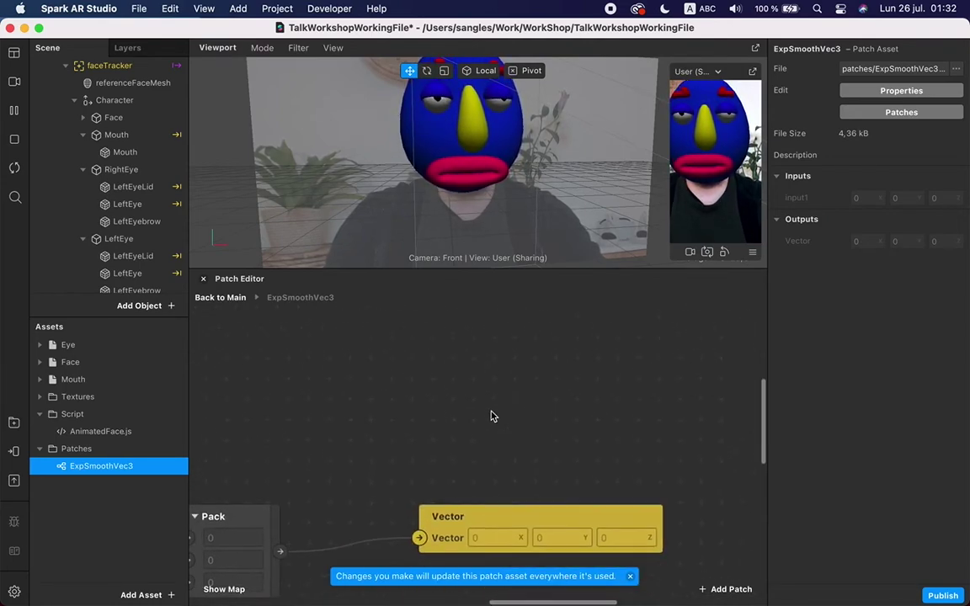
pyautogui.hscroll(-5, 494, 417)
pyautogui.scroll(-3, 492, 416)
pyautogui.hscroll(-5, 492, 416)
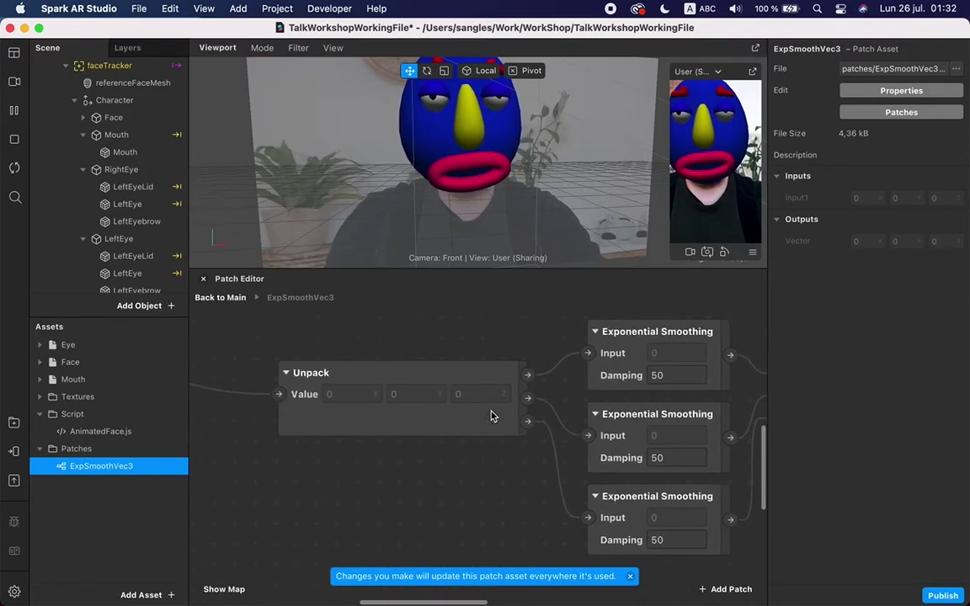
pyautogui.hscroll(8, 492, 416)
pyautogui.hscroll(-5, 492, 416)
pyautogui.scroll(2, 492, 416)
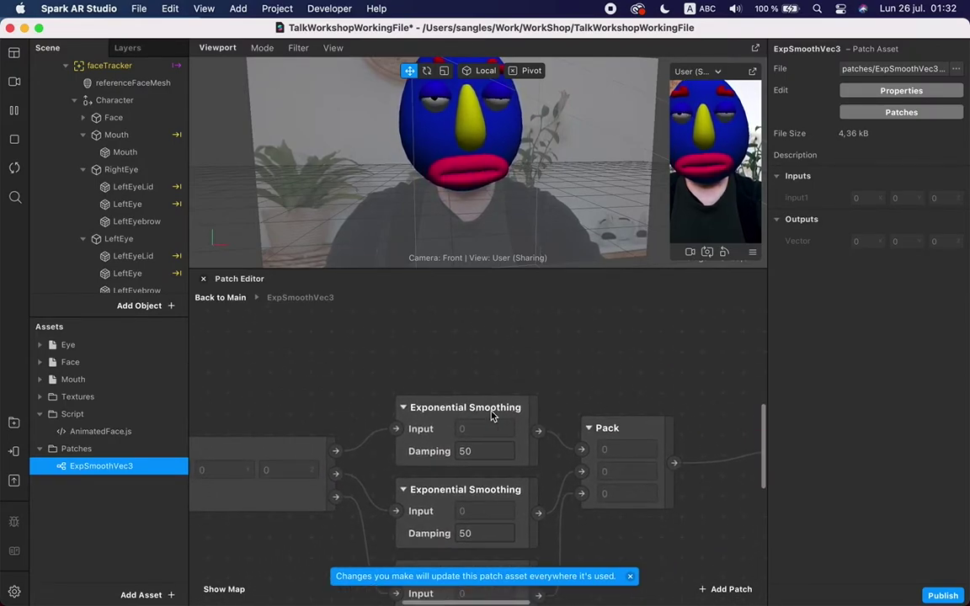
pyautogui.click(226, 297)
# Route the Pack vector through ExpSmoothVec3 into the Mouth 3D Rotation input
pyautogui.moveTo(515, 358); pyautogui.dragTo(421, 353)
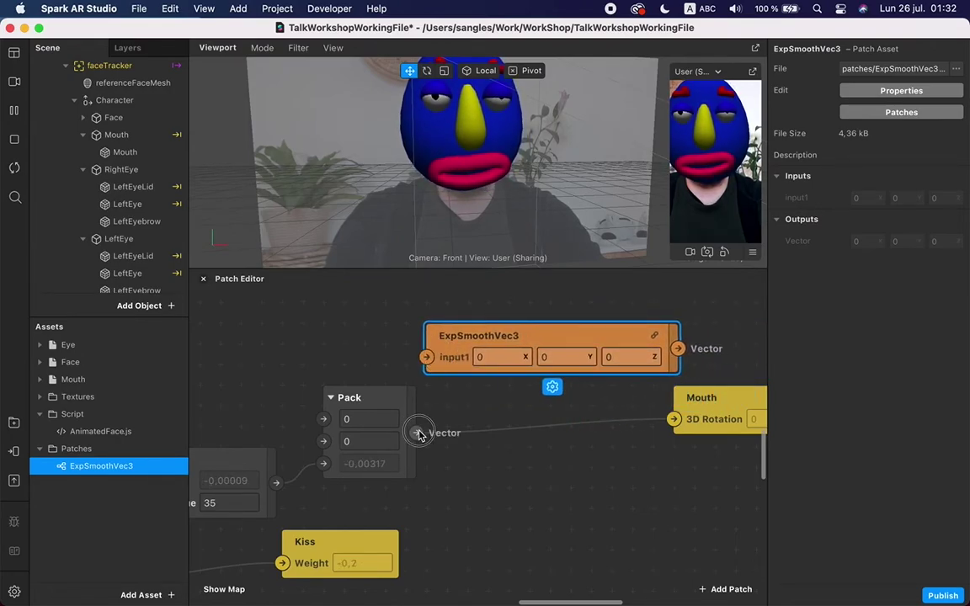
pyautogui.moveTo(419, 434); pyautogui.dragTo(427, 358)
pyautogui.moveTo(678, 348); pyautogui.dragTo(676, 418)
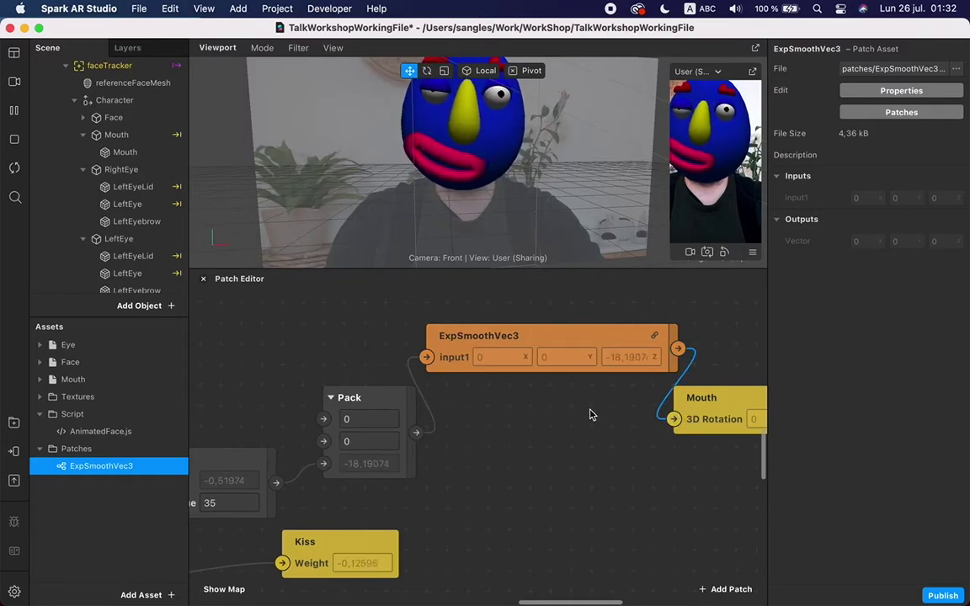
# Line up the ExpSmoothVec3 and Mouth 3D Rotation patches in a row after the Pack patch
pyautogui.scroll(2, 556, 453)
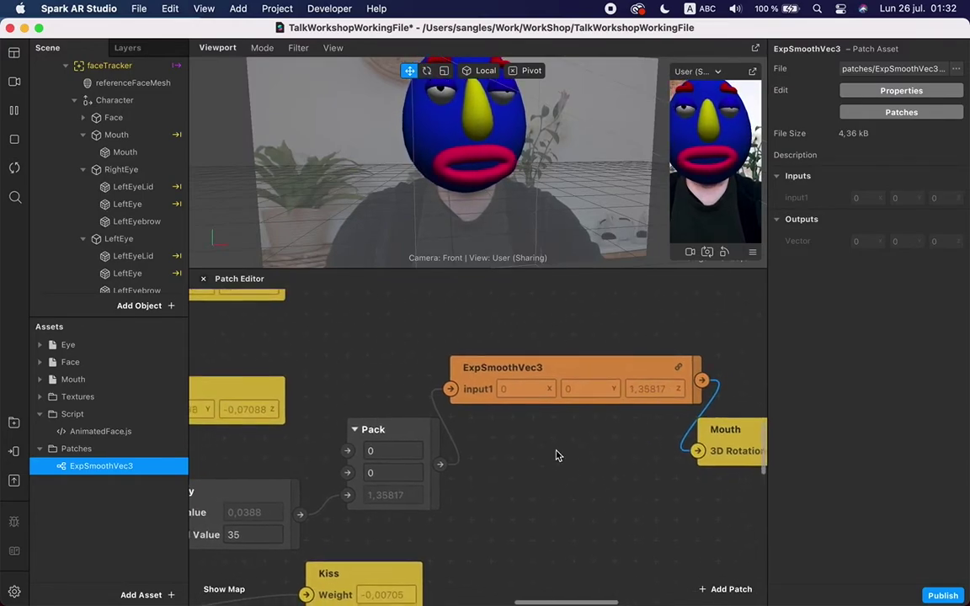
pyautogui.moveTo(595, 322); pyautogui.dragTo(725, 484)
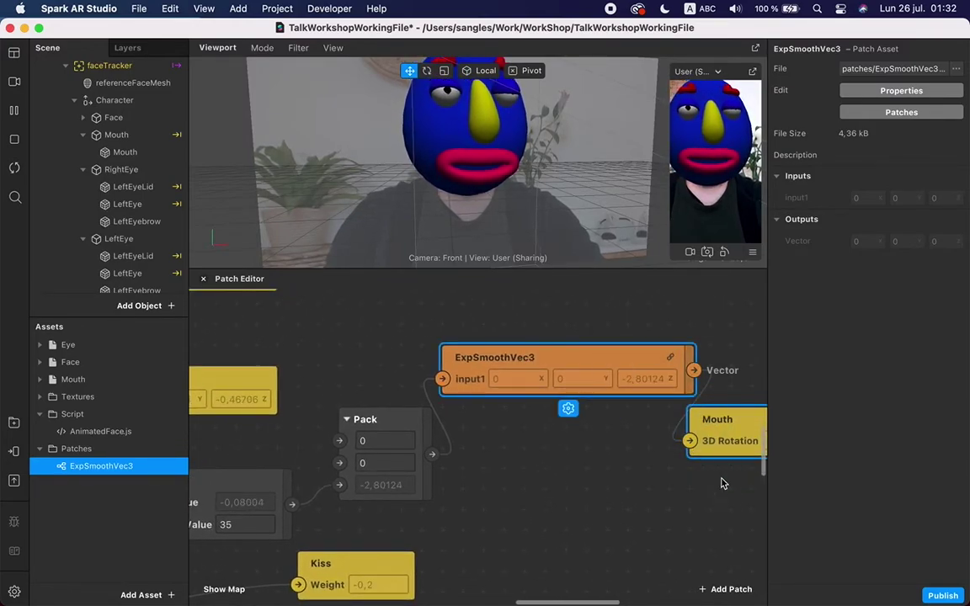
pyautogui.hscroll(6, 698, 463)
pyautogui.moveTo(600, 433); pyautogui.dragTo(625, 397)
pyautogui.click(661, 379)
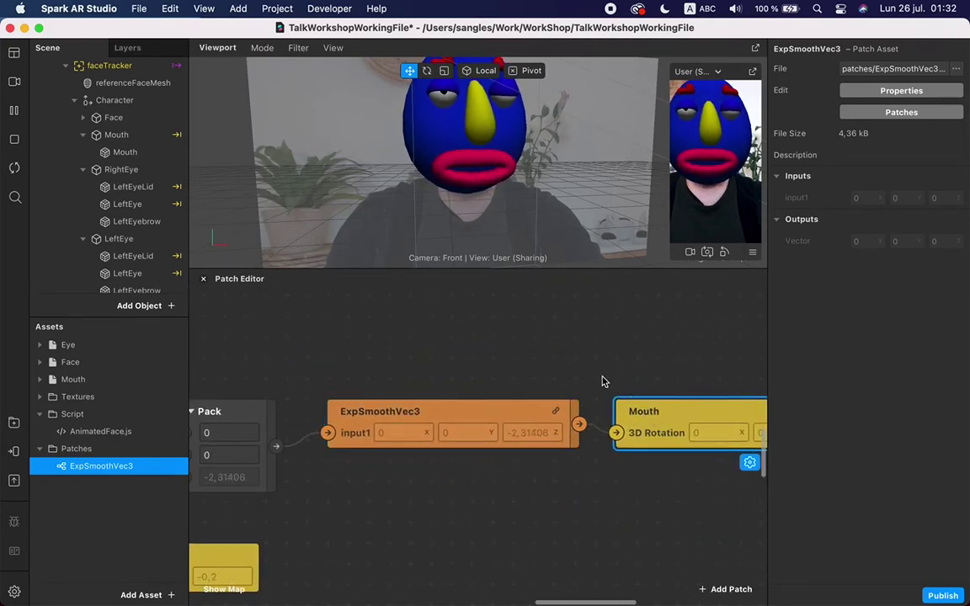
pyautogui.rightClick(545, 352)
pyautogui.press('Escape')
pyautogui.hscroll(-8, 420, 357)
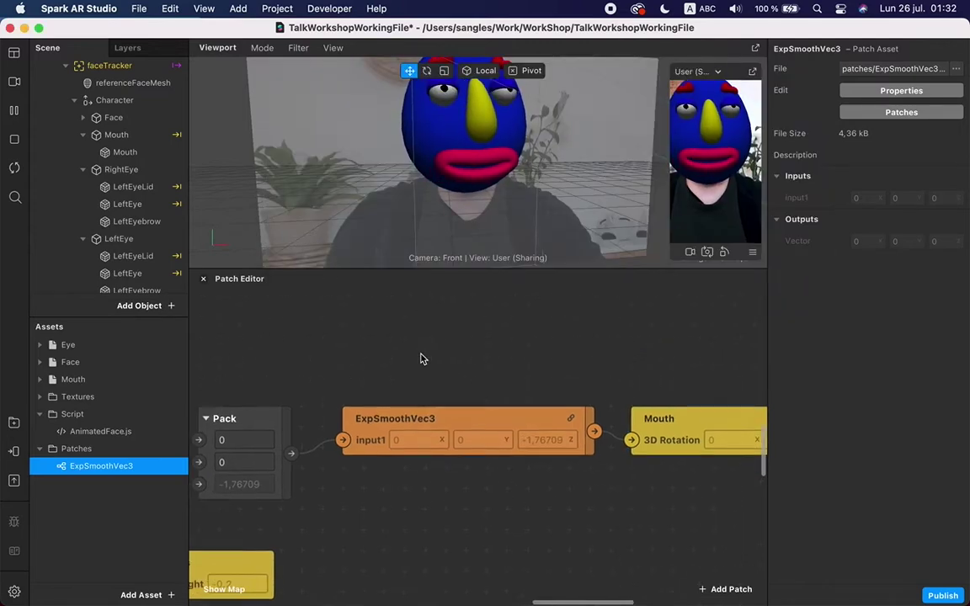
pyautogui.hscroll(8, 423, 359)
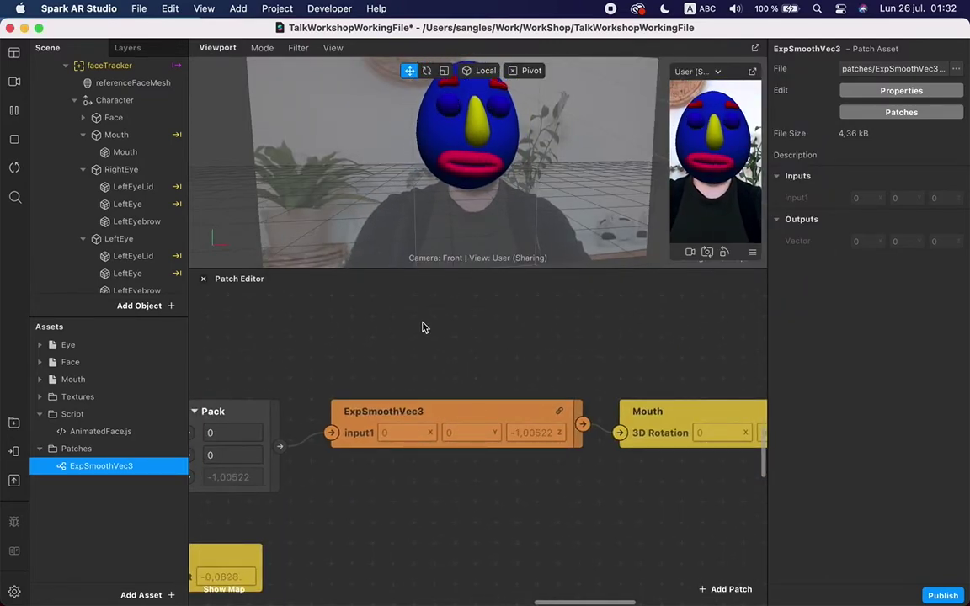
pyautogui.hscroll(-8, 448, 403)
pyautogui.hscroll(-4, 448, 403)
pyautogui.hscroll(8, 448, 403)
pyautogui.hscroll(-5, 448, 404)
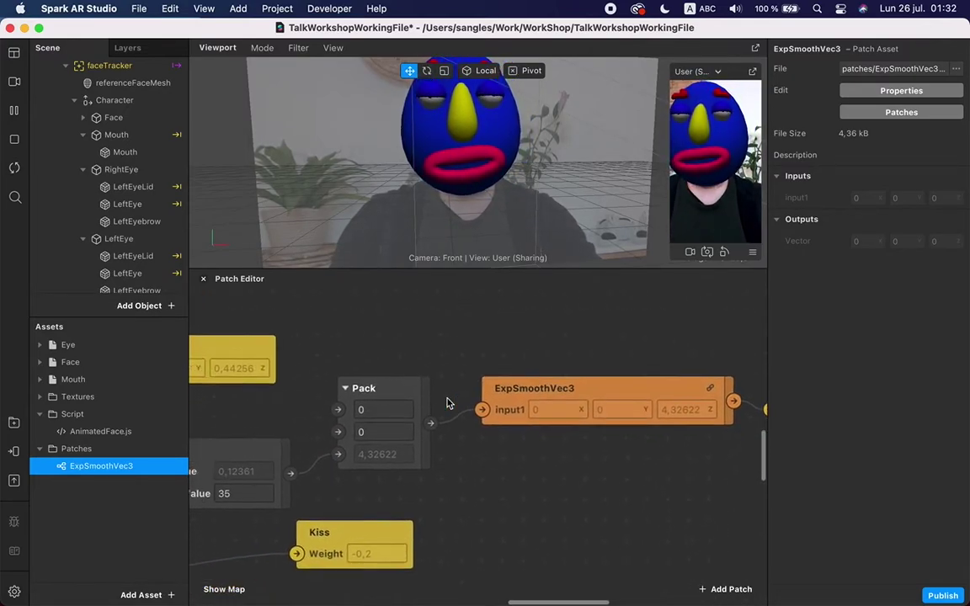
pyautogui.hscroll(-3, 448, 403)
pyautogui.hscroll(6, 448, 403)
pyautogui.scroll(-2, 448, 402)
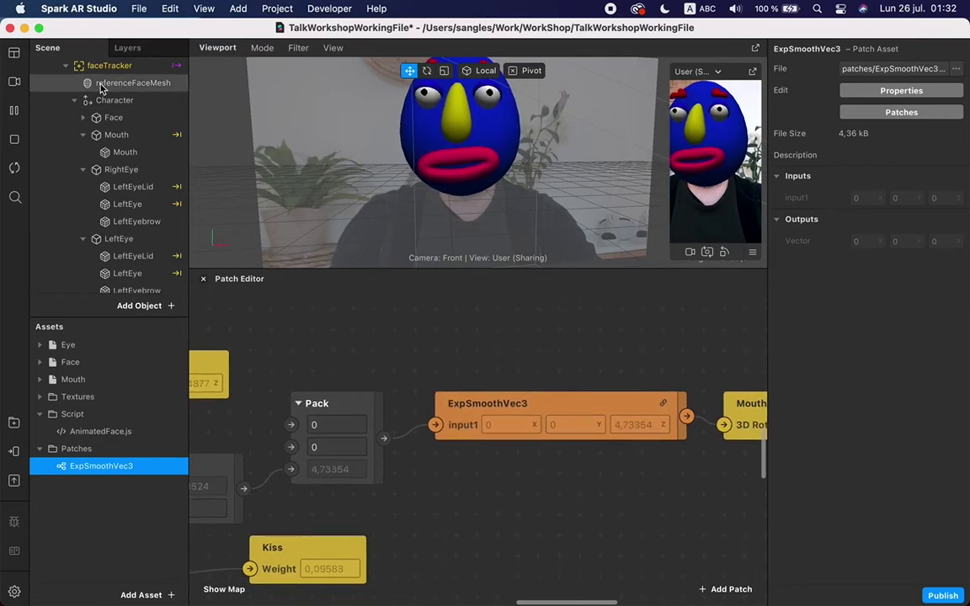
# Create a 3D Rotation patch for the Nose mesh inside Face and place it above ExpSmoothVec3
pyautogui.click(85, 118)
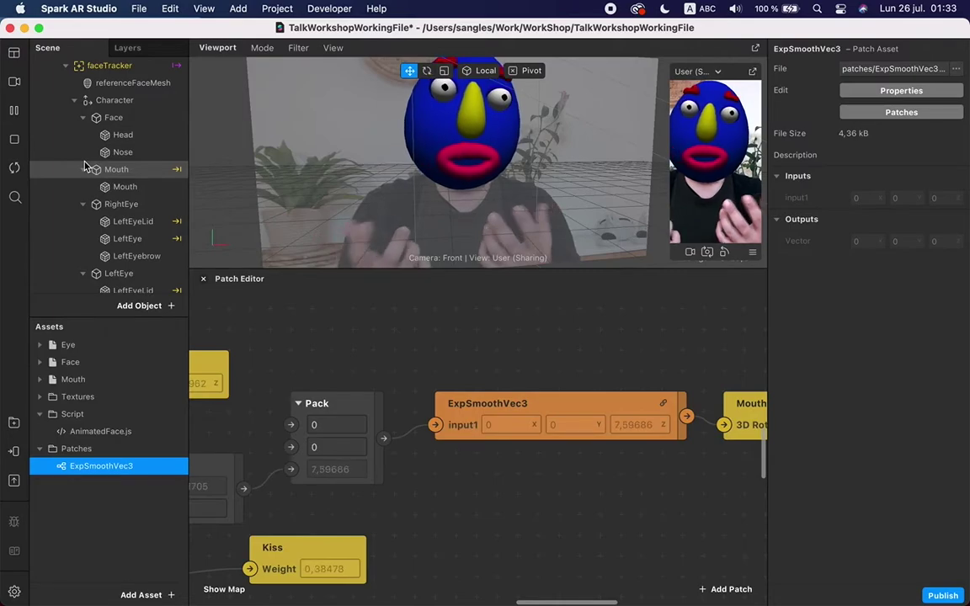
pyautogui.click(126, 152)
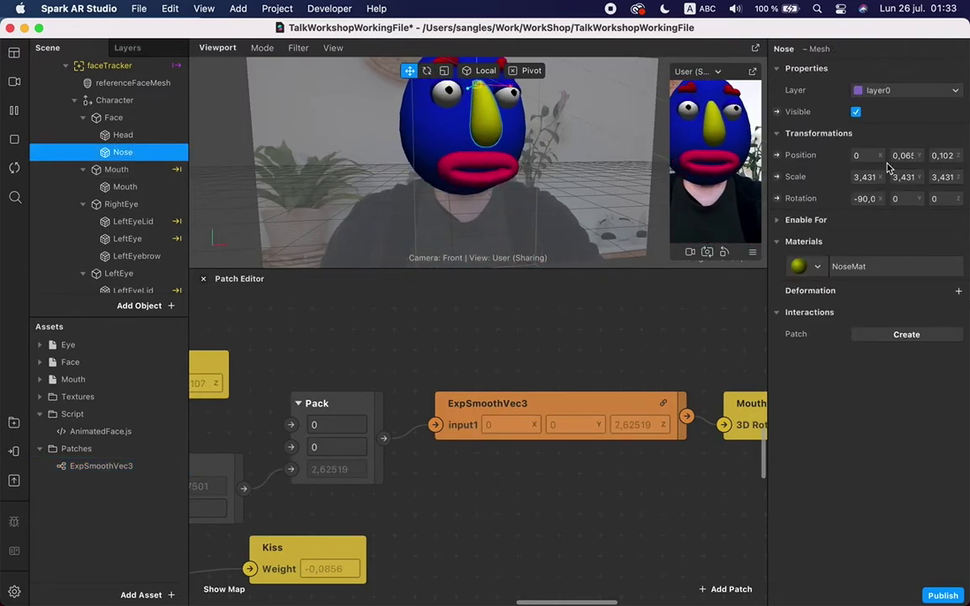
pyautogui.click(777, 199)
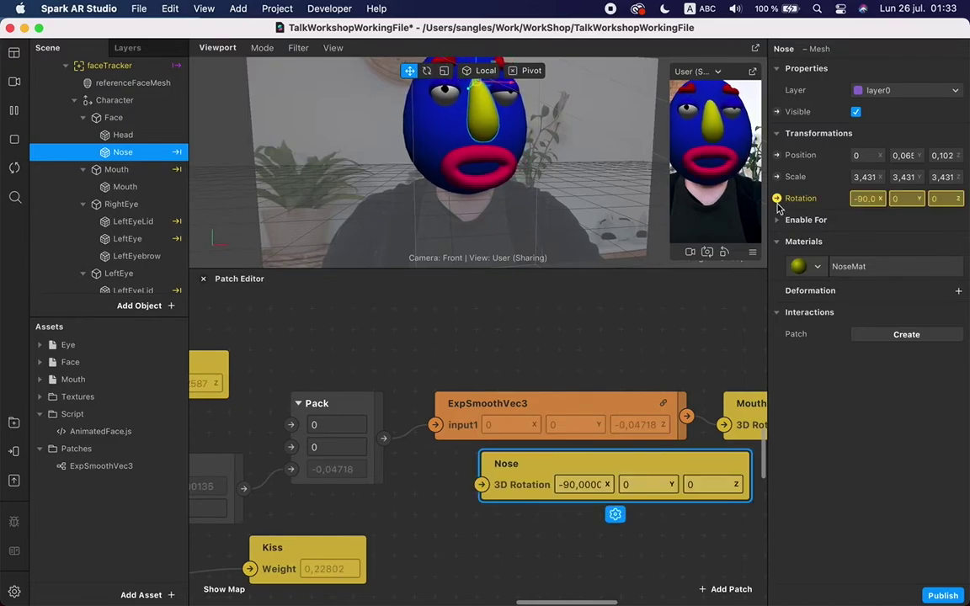
pyautogui.moveTo(516, 494); pyautogui.dragTo(504, 344)
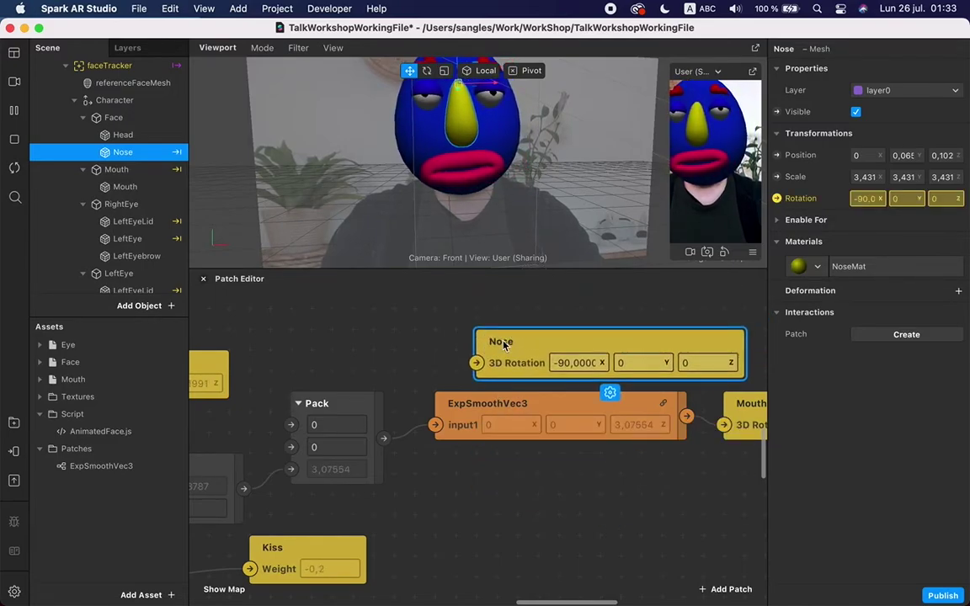
# Add a Pack patch above the Mouth rotation's Pack and set its first value to -90
pyautogui.doubleClick(383, 346)
pyautogui.write('pack')
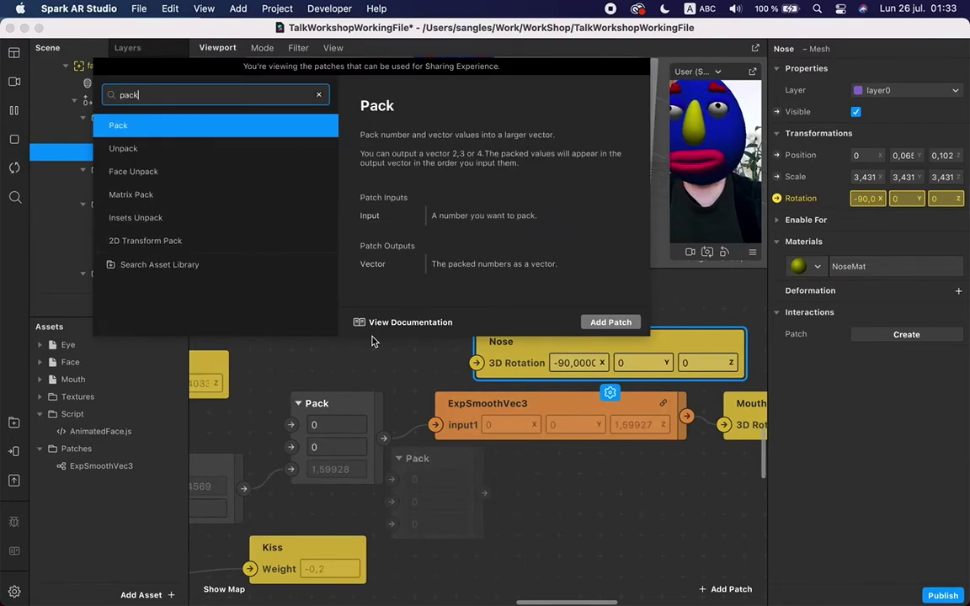
pyautogui.press('Return')
pyautogui.moveTo(413, 457); pyautogui.dragTo(326, 303)
pyautogui.scroll(3, 569, 360)
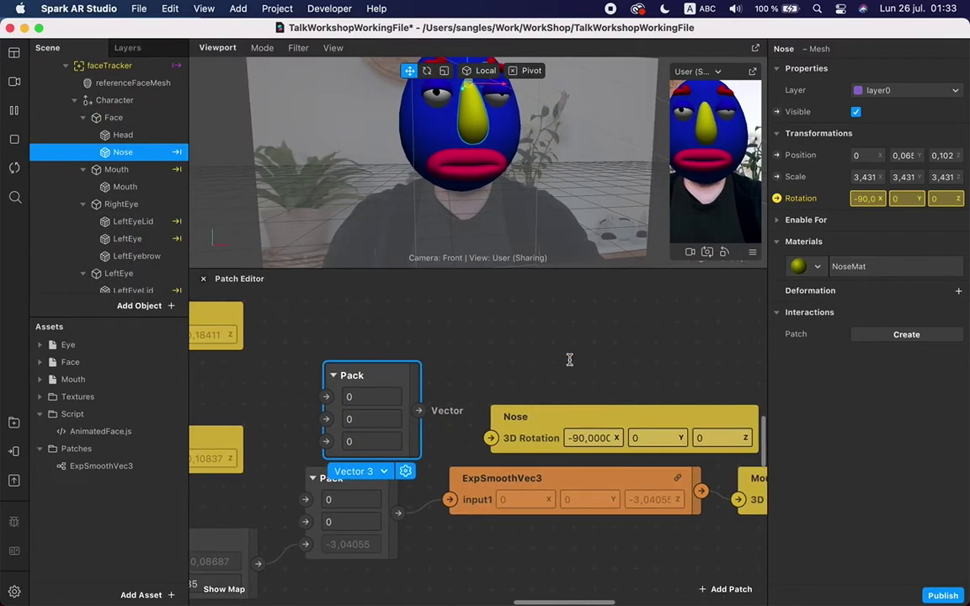
pyautogui.click(369, 396)
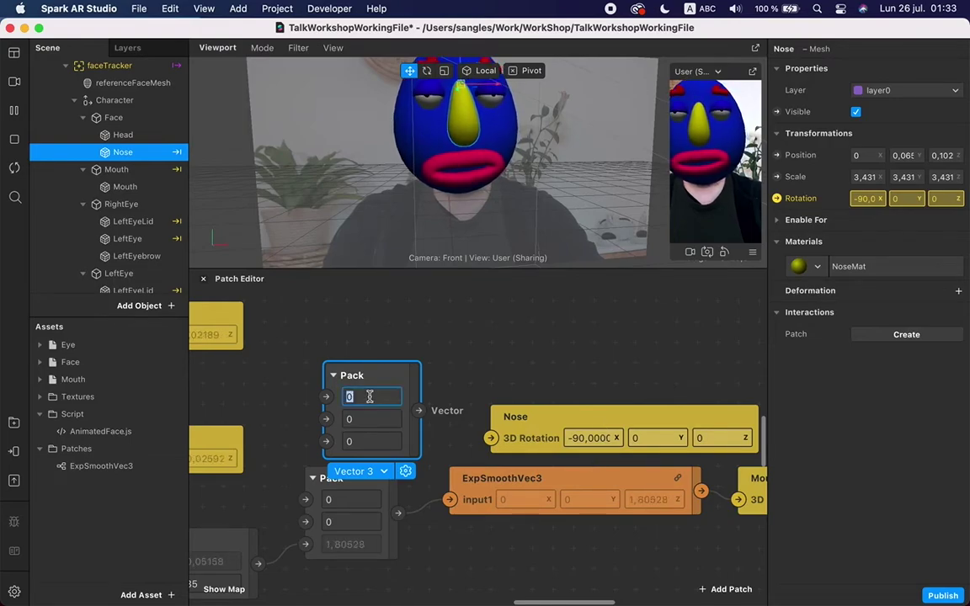
pyautogui.write('-90')
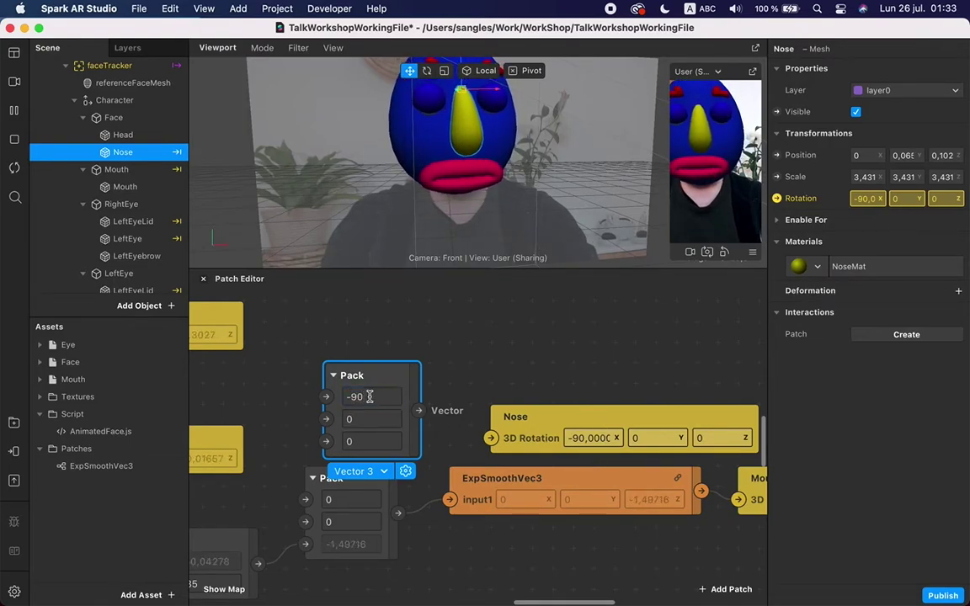
# Connect the new Pack to the Nose 3D Rotation and feed its third input from the Multiply patch with factor 35
pyautogui.moveTo(418, 410); pyautogui.dragTo(491, 440)
pyautogui.moveTo(405, 373); pyautogui.dragTo(426, 351)
pyautogui.moveTo(260, 565); pyautogui.dragTo(346, 422)
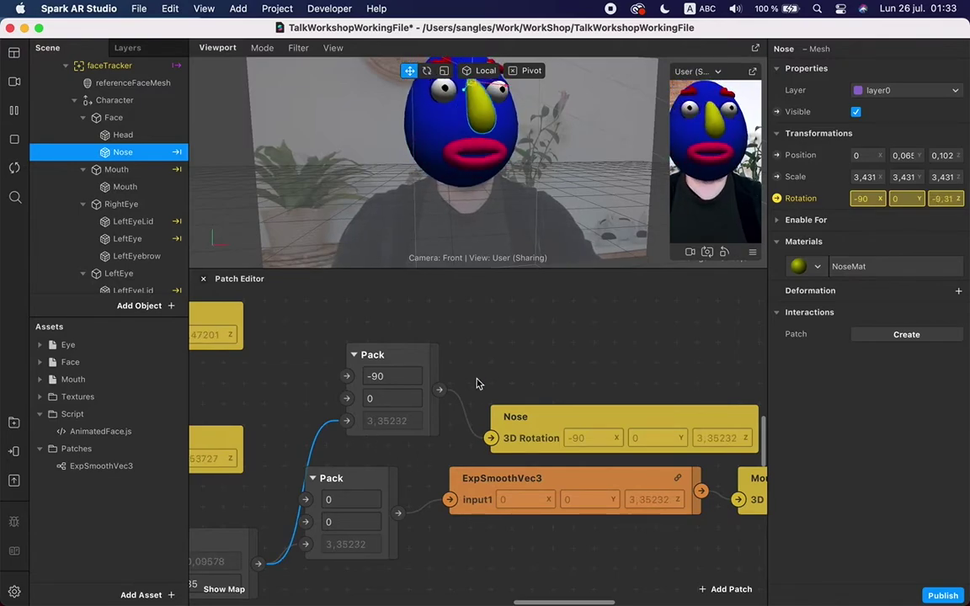
# Add a second Multiply patch fed by the Multiply with factor 35 and place it before the Nose's Pack
pyautogui.hscroll(-5, 446, 376)
pyautogui.scroll(-2, 446, 376)
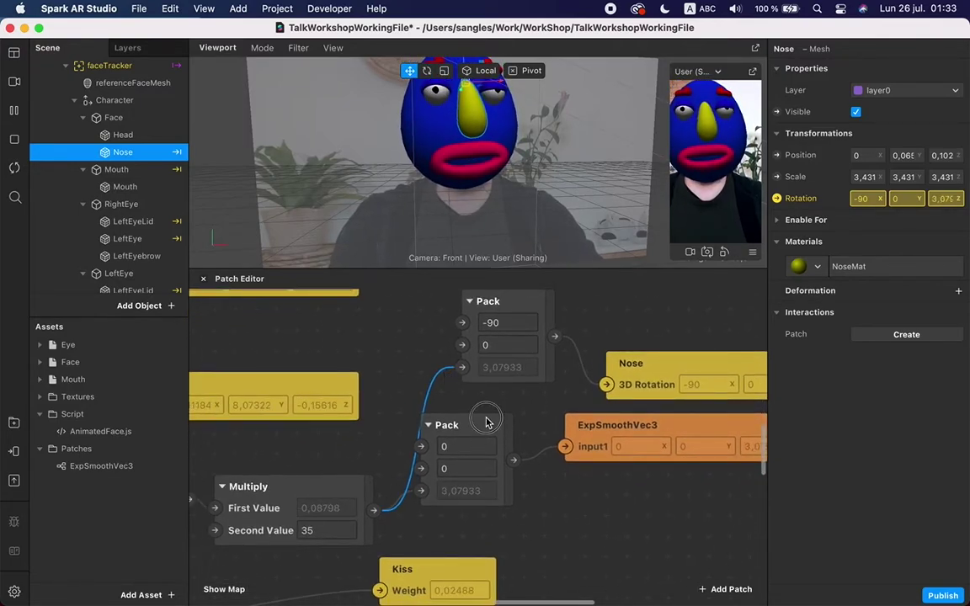
pyautogui.moveTo(485, 421); pyautogui.dragTo(505, 441)
pyautogui.moveTo(374, 511); pyautogui.dragTo(399, 405)
pyautogui.write('mul')
pyautogui.press('Return')
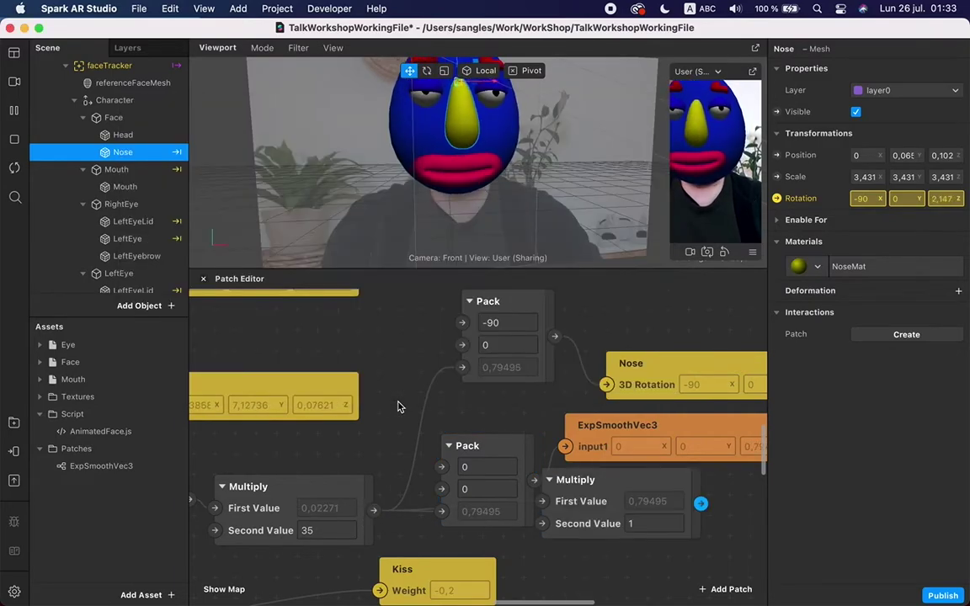
pyautogui.moveTo(603, 493); pyautogui.dragTo(366, 406)
# Set the new Multiply's Second Value to 0,5 and route its output into the third input of the Nose's Pack
pyautogui.click(414, 427)
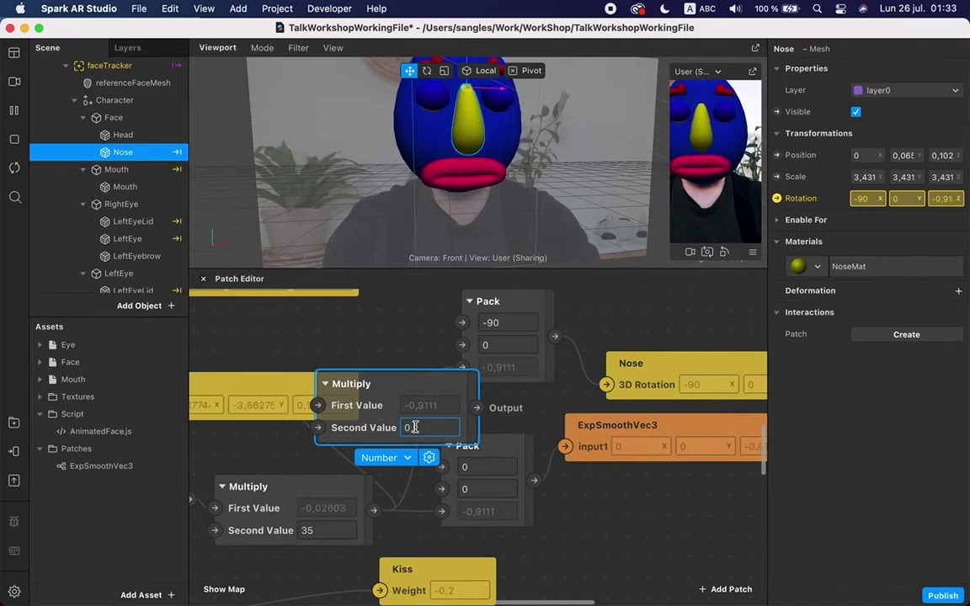
pyautogui.write('0,5')
pyautogui.moveTo(477, 408); pyautogui.dragTo(462, 368)
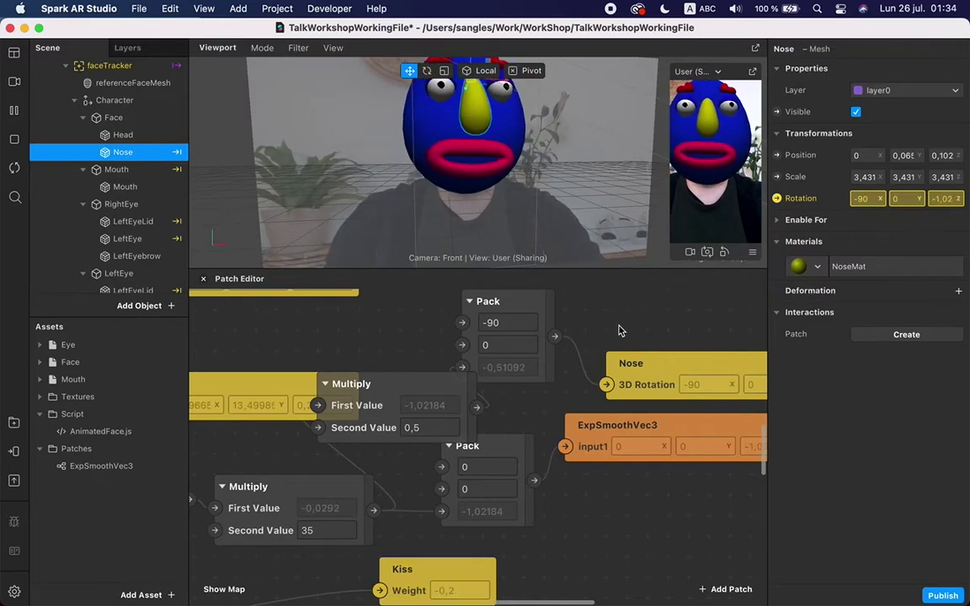
# Add an Eyebrow patch connected to the faceTracker's Face output and place it above the faceTracker patch
pyautogui.scroll(5, 617, 328)
pyautogui.scroll(-5, 618, 328)
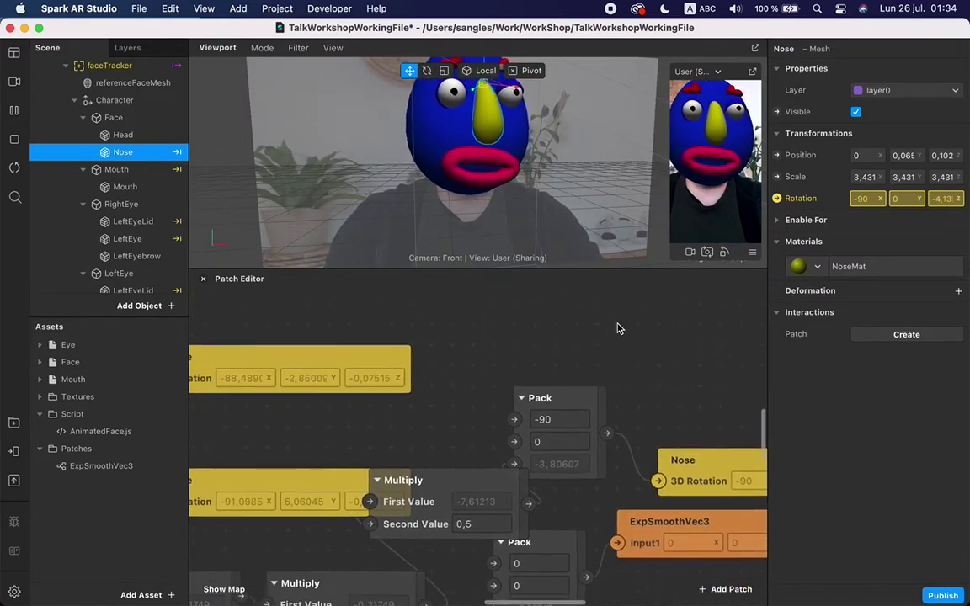
pyautogui.scroll(-2, 617, 329)
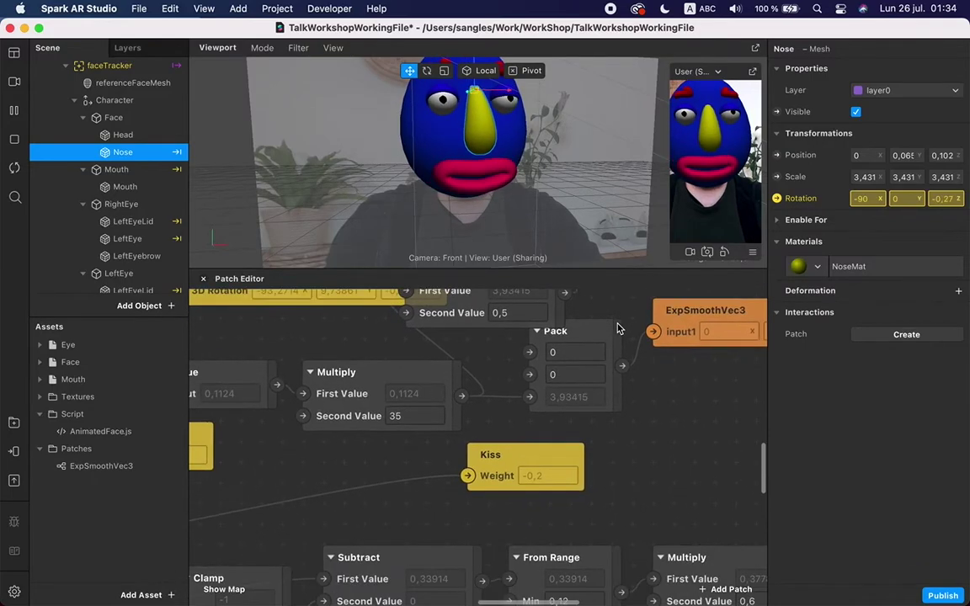
pyautogui.hscroll(-5, 617, 328)
pyautogui.scroll(3, 617, 328)
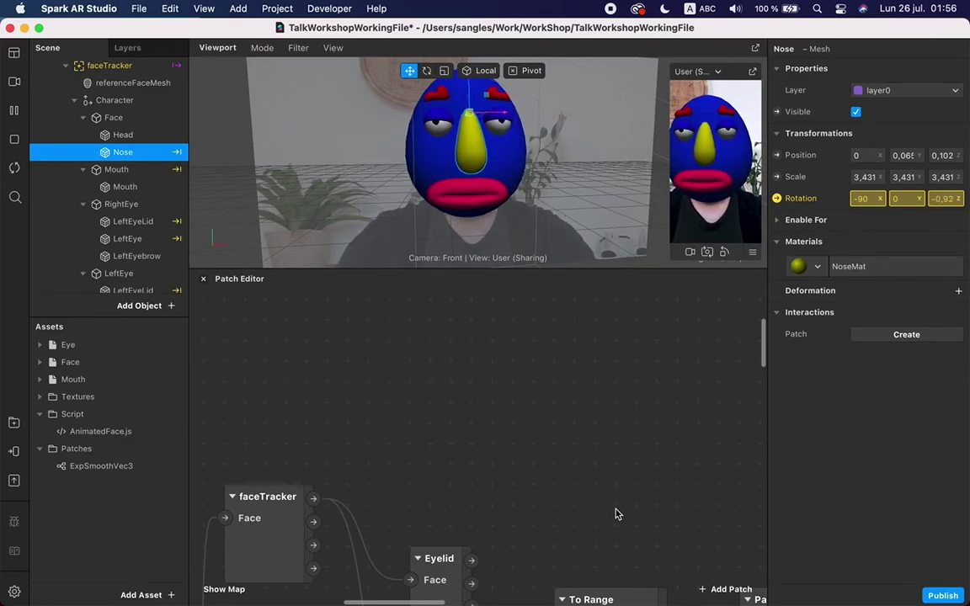
pyautogui.scroll(1, 615, 515)
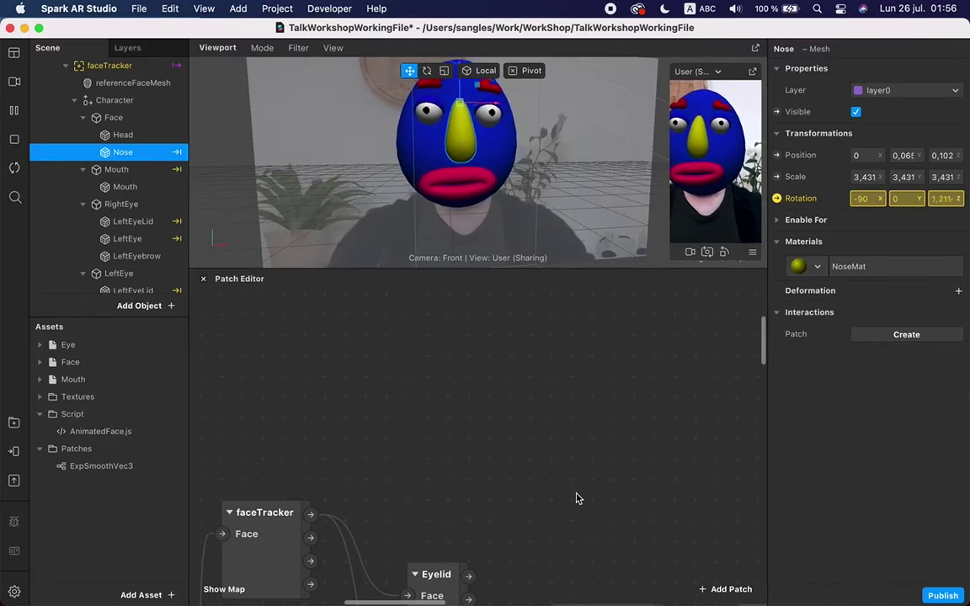
pyautogui.scroll(-2, 576, 499)
pyautogui.scroll(1, 576, 498)
pyautogui.moveTo(291, 510); pyautogui.dragTo(357, 330)
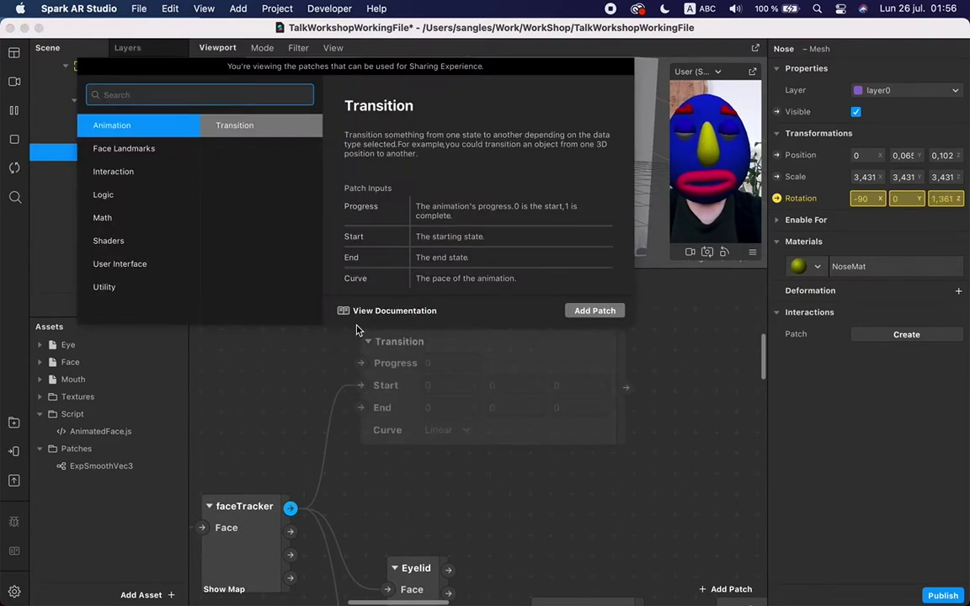
pyautogui.write('eyeb')
pyautogui.press('Down')
pyautogui.press('Return')
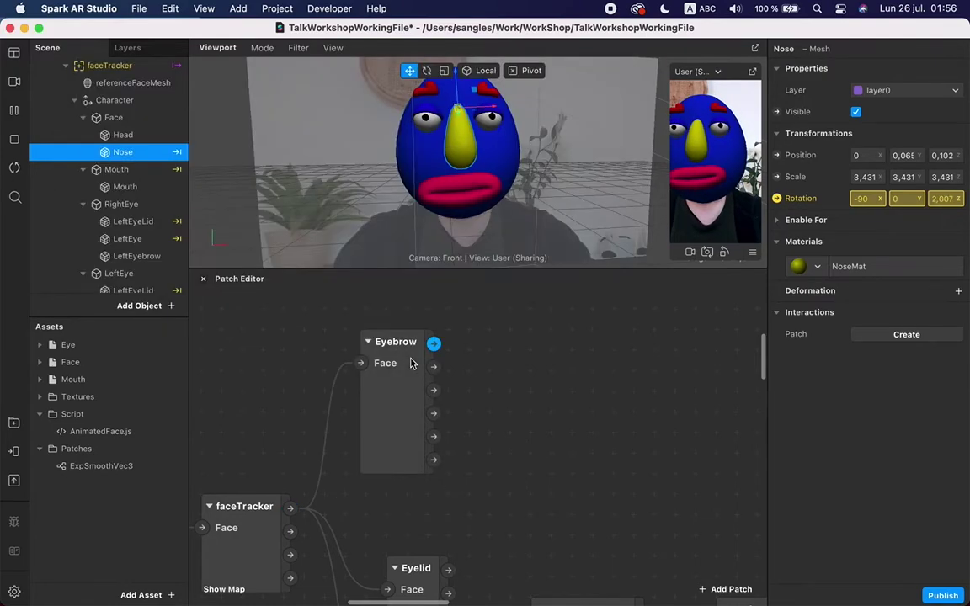
pyautogui.moveTo(411, 363); pyautogui.dragTo(401, 323)
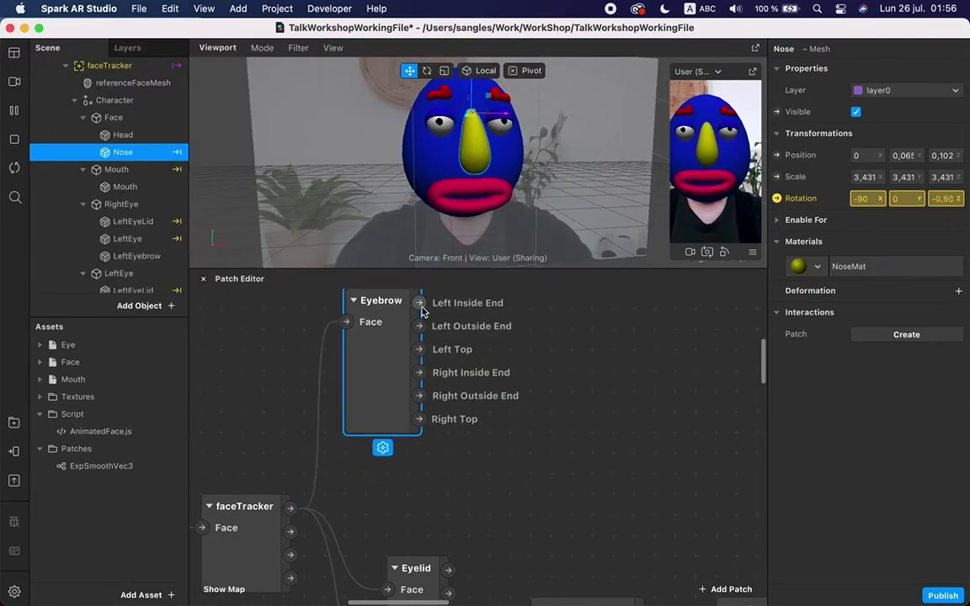
pyautogui.scroll(1, 422, 309)
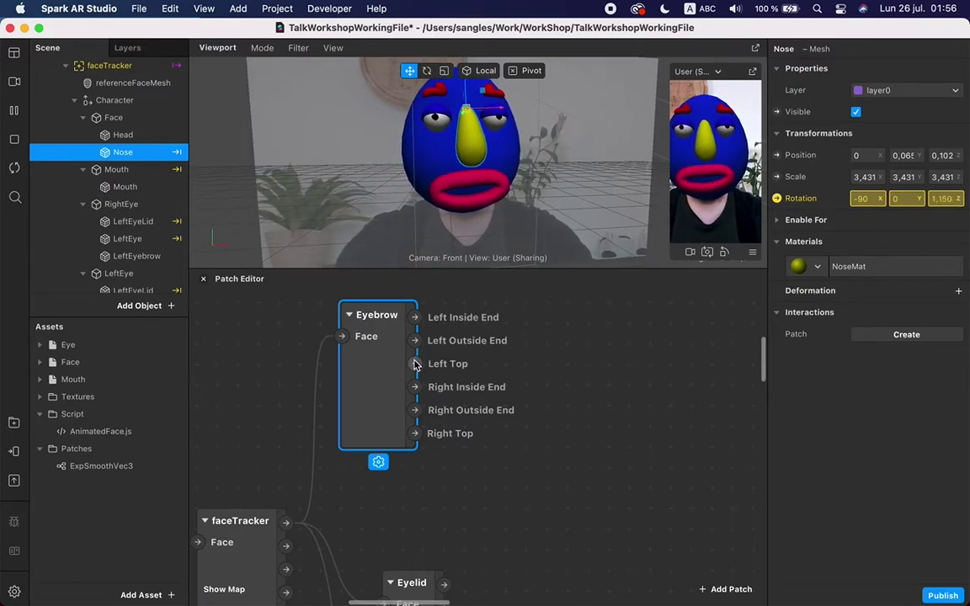
# Add an Eyeball patch connected to the faceTracker's Face output and bring it beneath the Eyebrow patch
pyautogui.moveTo(286, 522); pyautogui.dragTo(469, 517)
pyautogui.write('eyd')
pyautogui.press('BackSpace')
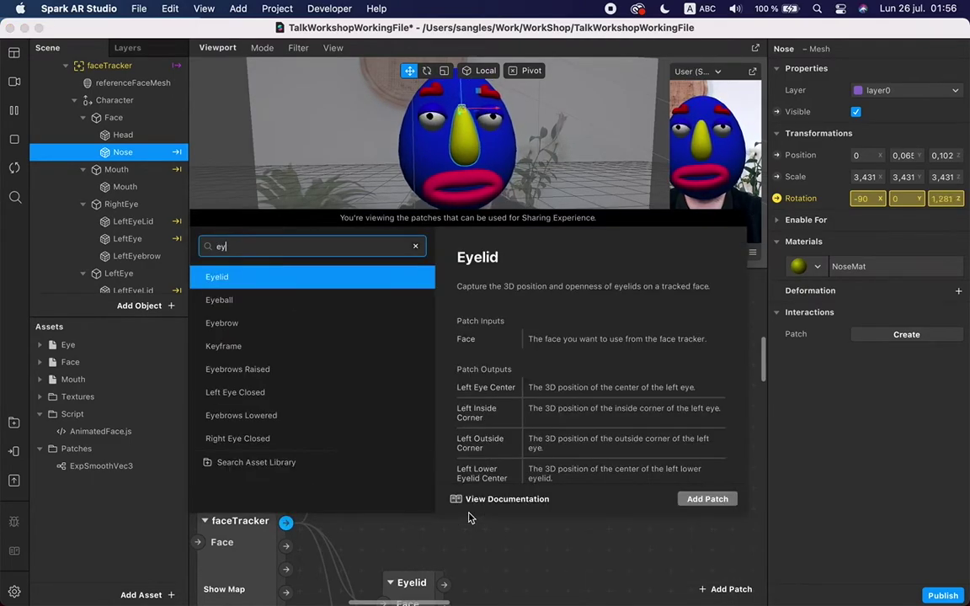
pyautogui.write('eb')
pyautogui.press('Down')
pyautogui.press('Up')
pyautogui.press('Return')
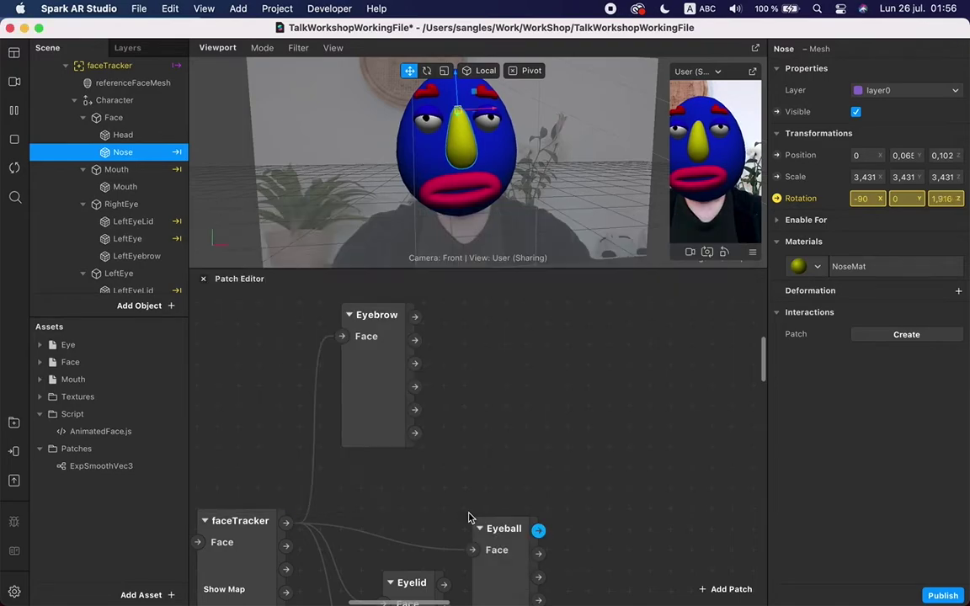
pyautogui.moveTo(497, 559); pyautogui.dragTo(373, 446)
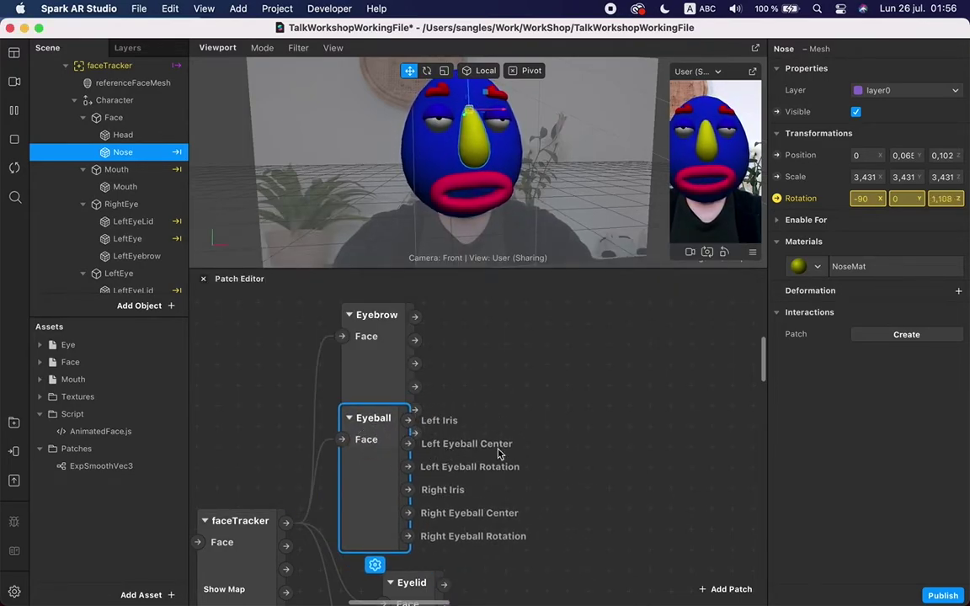
# Space out the Eyebrow and Eyeball patches vertically so they no longer overlap
pyautogui.scroll(3, 395, 387)
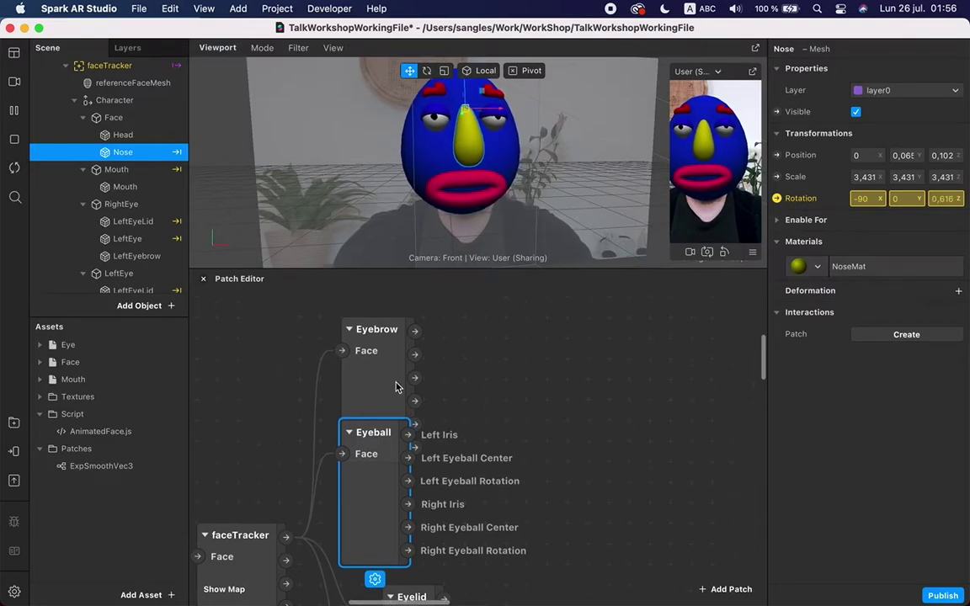
pyautogui.moveTo(396, 387); pyautogui.dragTo(392, 301)
pyautogui.moveTo(398, 478)
pyautogui.mouseDown()
pyautogui.moveTo(399, 449)
pyautogui.moveTo(398, 457)
pyautogui.mouseUp()
pyautogui.hscroll(5, 398, 458)
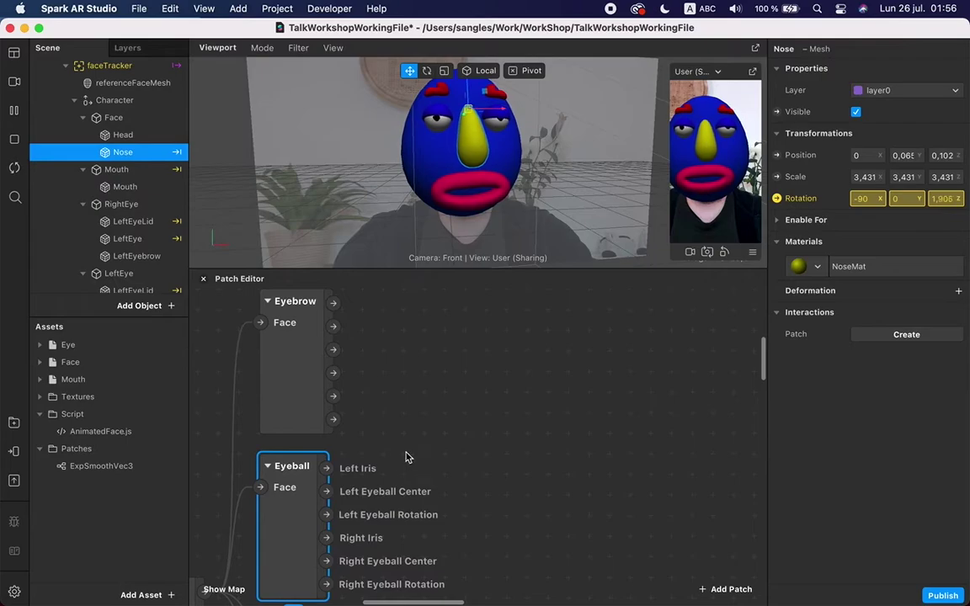
pyautogui.click(449, 443)
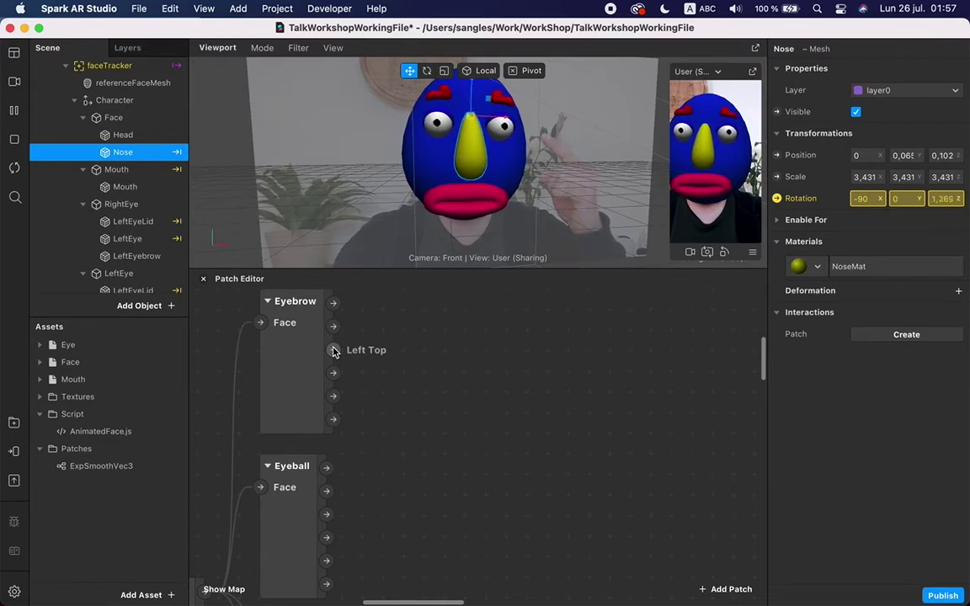
# Add a Subtract patch that takes the Left Eyeball Center from the Eyebrow's Left Top position
pyautogui.moveTo(334, 350); pyautogui.dragTo(422, 351)
pyautogui.write('sub')
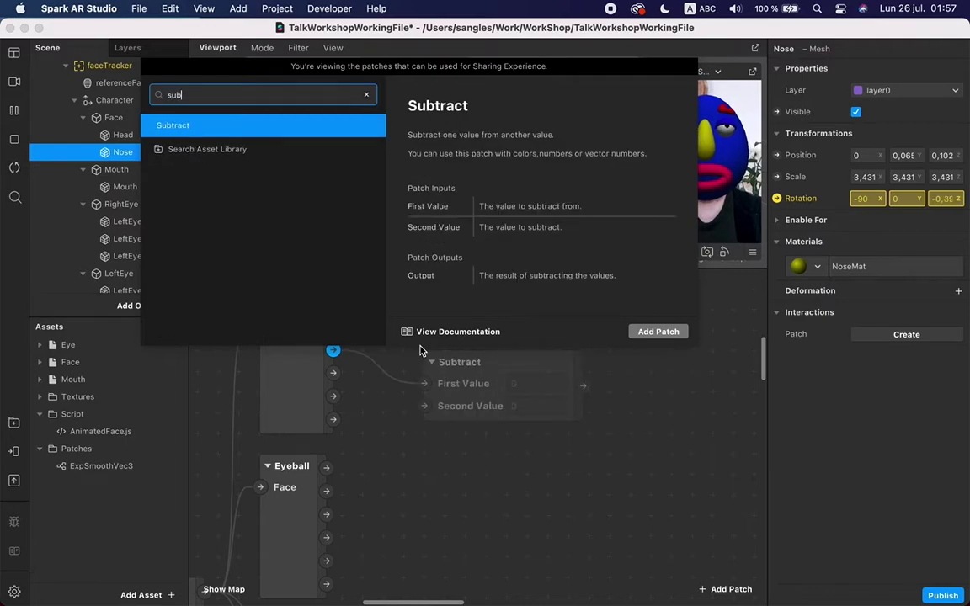
pyautogui.press('Return')
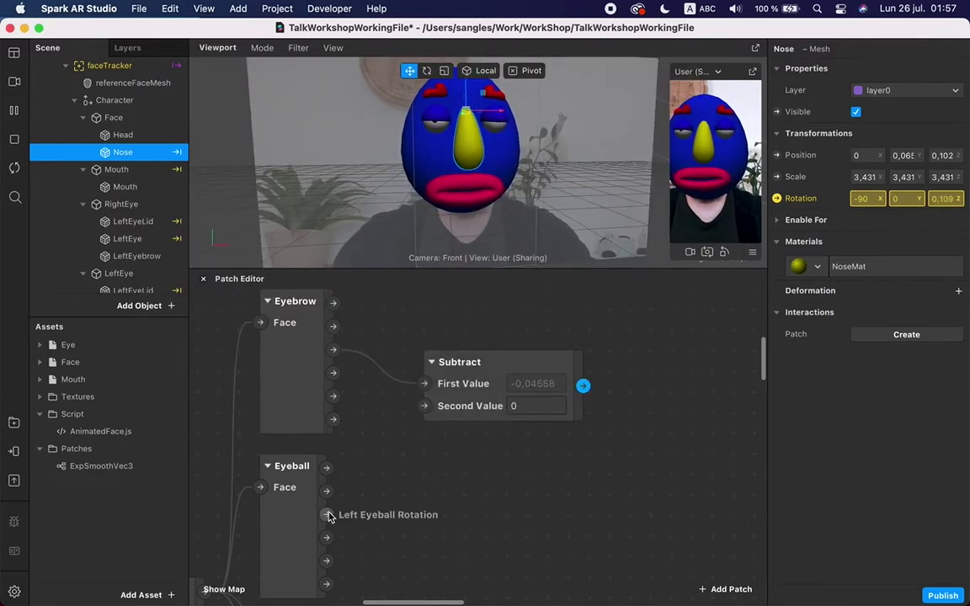
pyautogui.moveTo(326, 495); pyautogui.dragTo(425, 407)
pyautogui.hscroll(5, 488, 400)
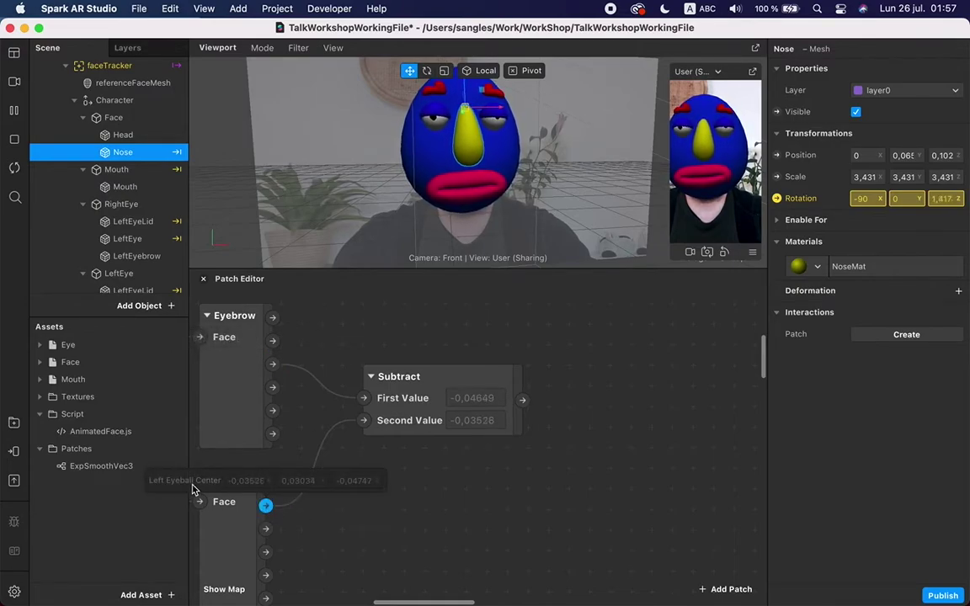
pyautogui.click(467, 375)
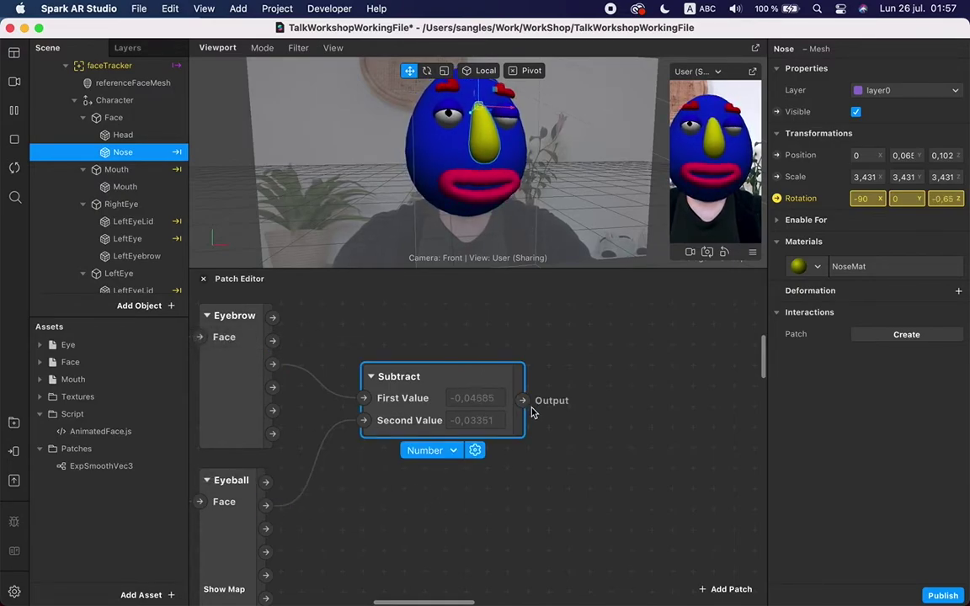
# Add an Unpack patch to split the Subtract output into its separate components
pyautogui.hscroll(3, 522, 403)
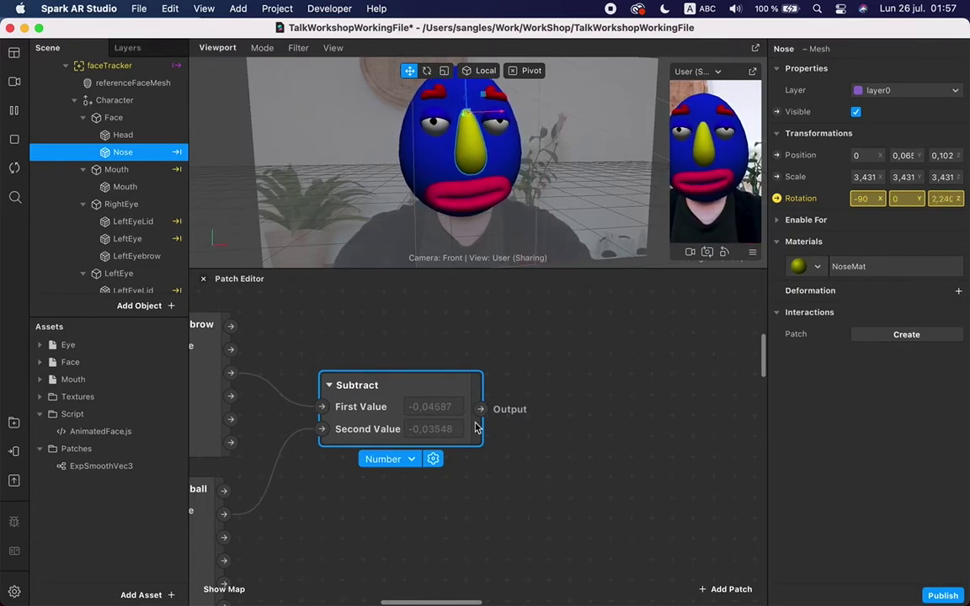
pyautogui.moveTo(477, 413); pyautogui.dragTo(523, 414)
pyautogui.write('unpa')
pyautogui.press('Return')
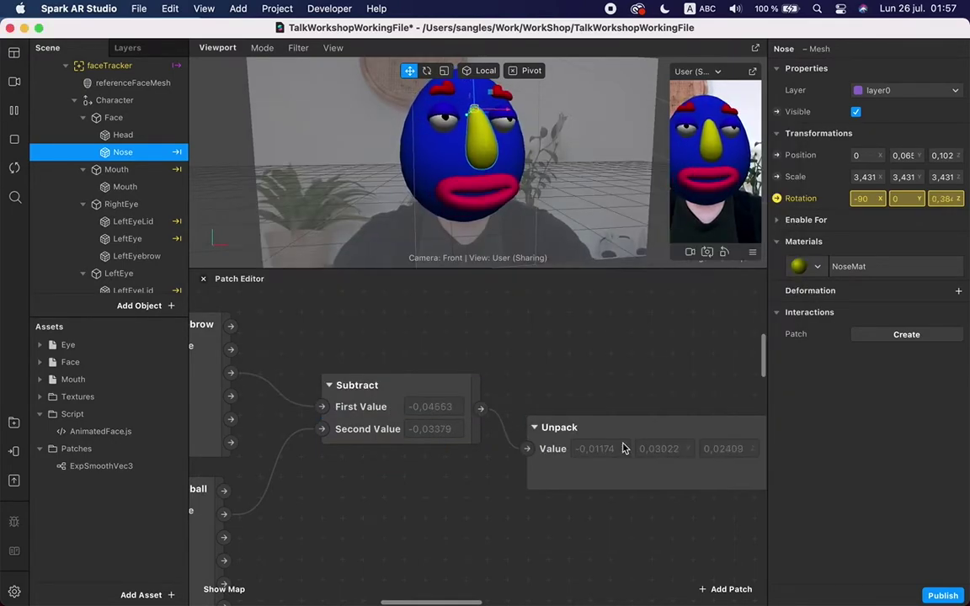
pyautogui.hscroll(3, 623, 448)
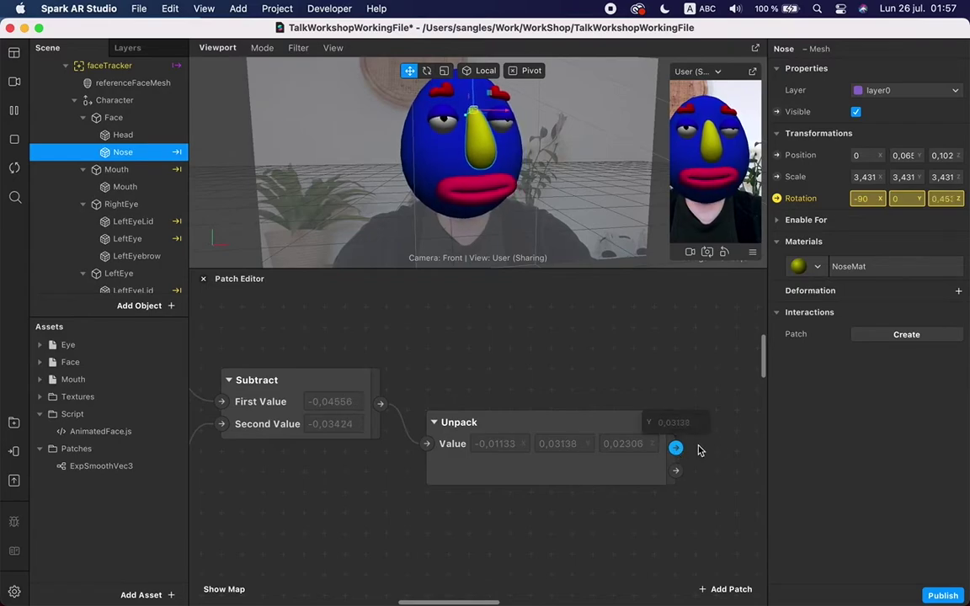
# Replace the Unpack patch with a Swizzle patch fed by the Subtract output
pyautogui.moveTo(381, 404); pyautogui.dragTo(432, 356)
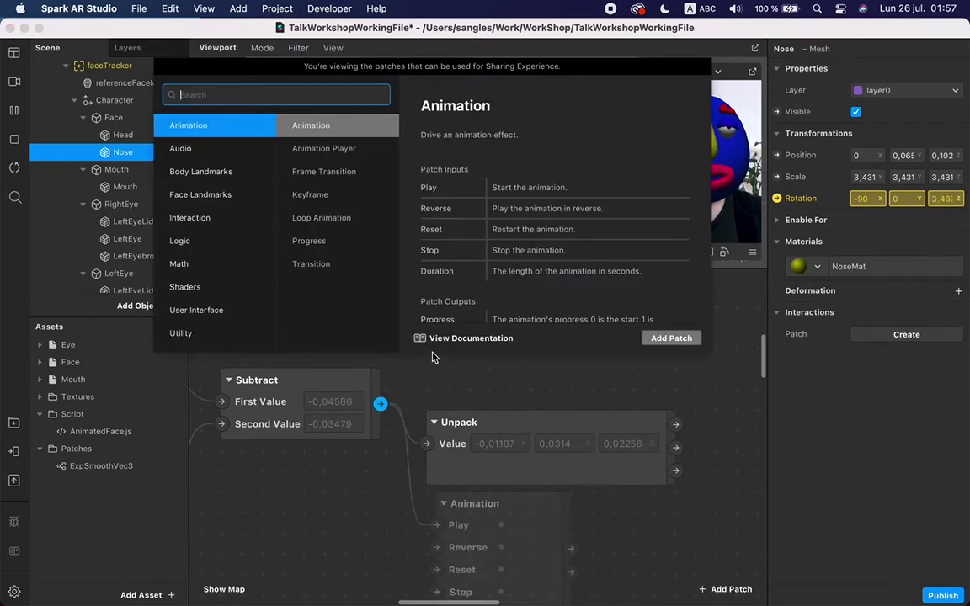
pyautogui.write('swizz')
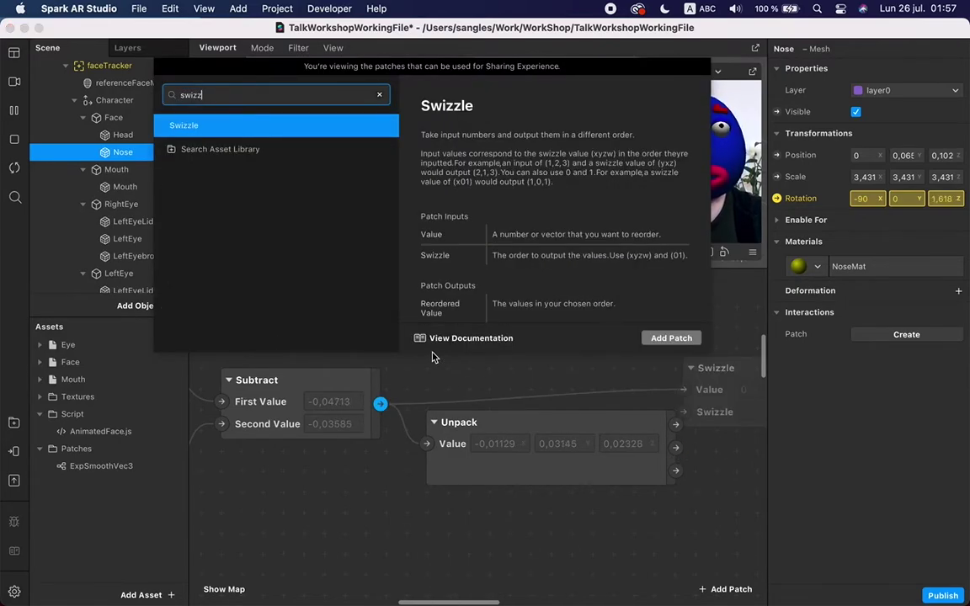
pyautogui.press('Return')
pyautogui.moveTo(717, 372); pyautogui.dragTo(446, 395)
pyautogui.click(451, 455)
pyautogui.press('BackSpace')
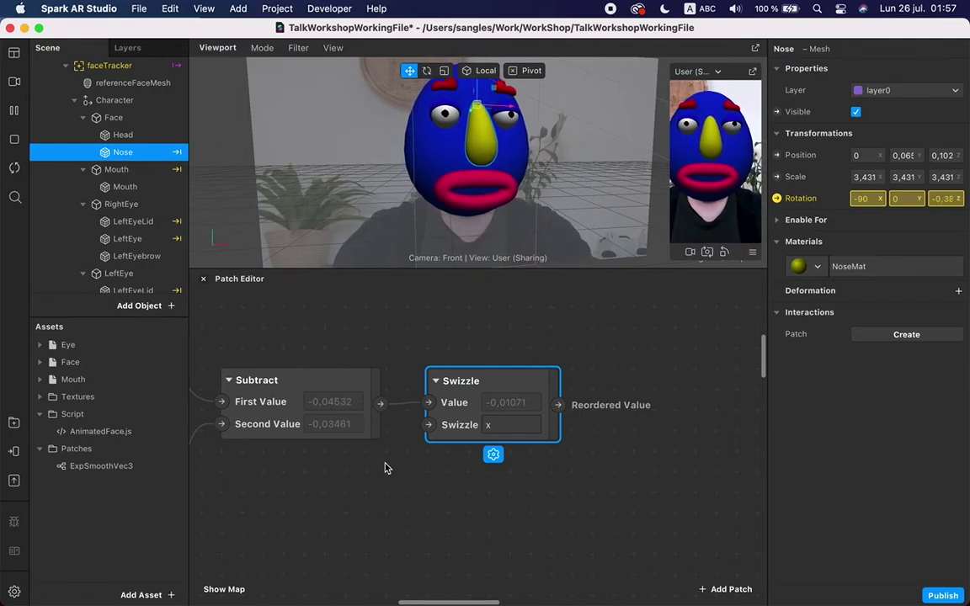
# Set the Swizzle patch's order to y
pyautogui.click(506, 428)
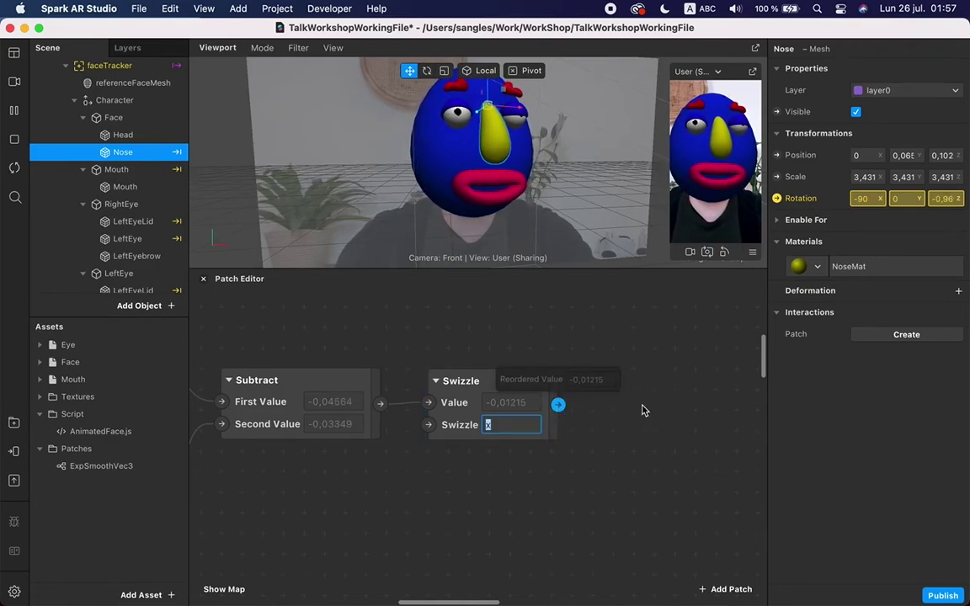
pyautogui.write('y')
pyautogui.press('Return')
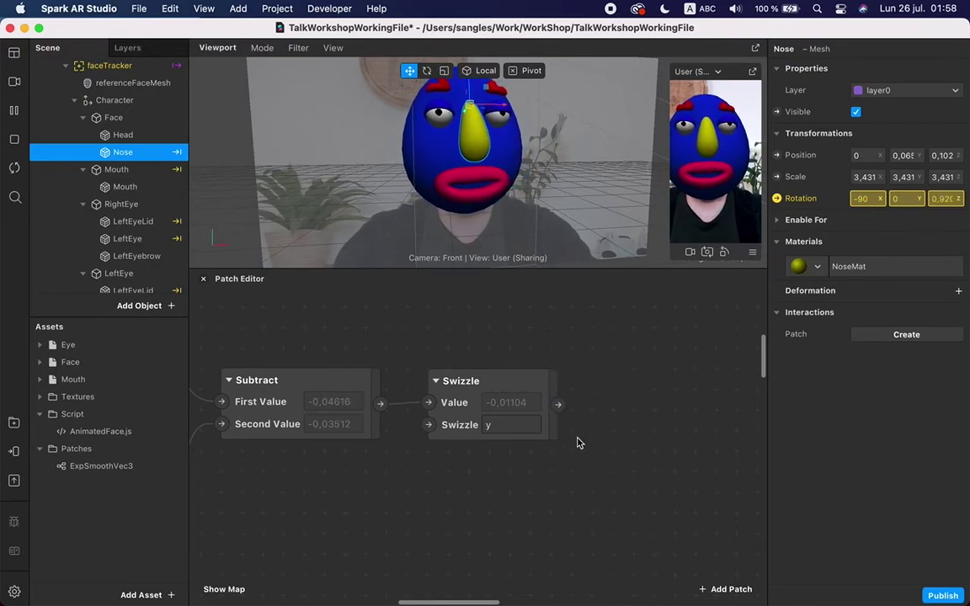
# Add a Value patch fed by the Swizzle patch's Reordered Value output and line it up beside the Swizzle
pyautogui.hscroll(-2, 548, 429)
pyautogui.hscroll(3, 547, 428)
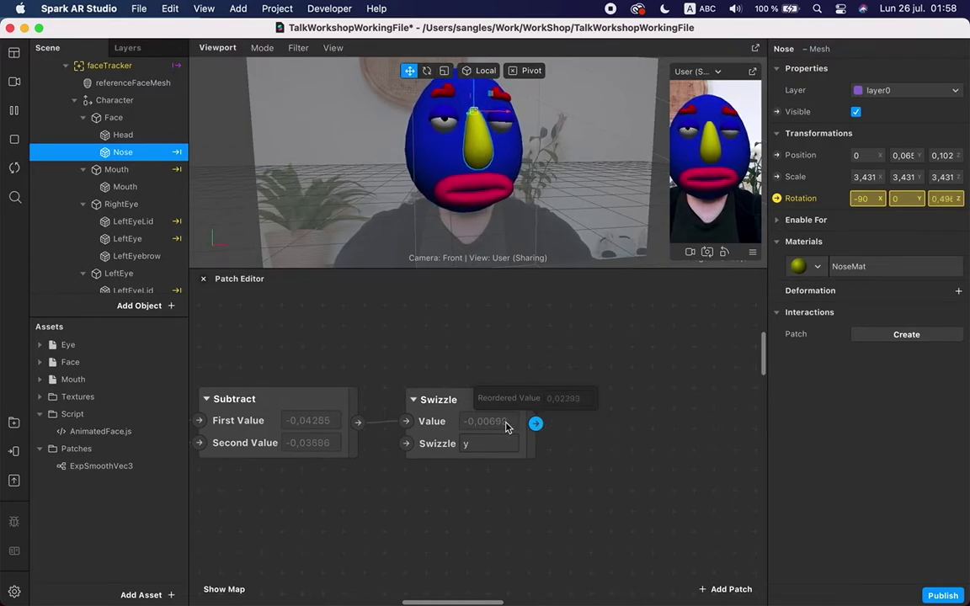
pyautogui.keyDown('ctrl'); pyautogui.scroll(3, 505, 427); pyautogui.keyUp('ctrl')
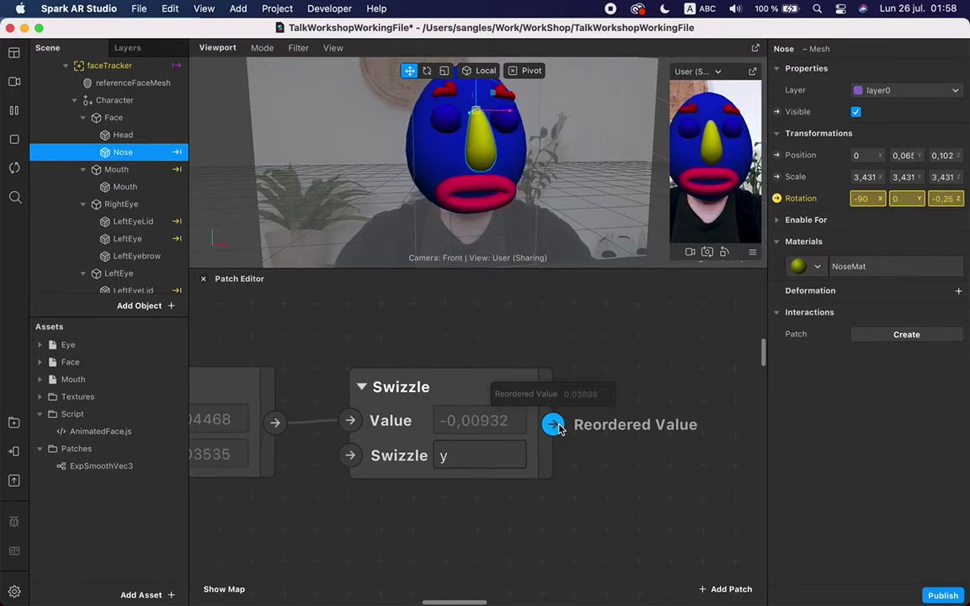
pyautogui.moveTo(553, 425); pyautogui.dragTo(611, 427)
pyautogui.write('val')
pyautogui.press('Return')
pyautogui.hscroll(5, 609, 428)
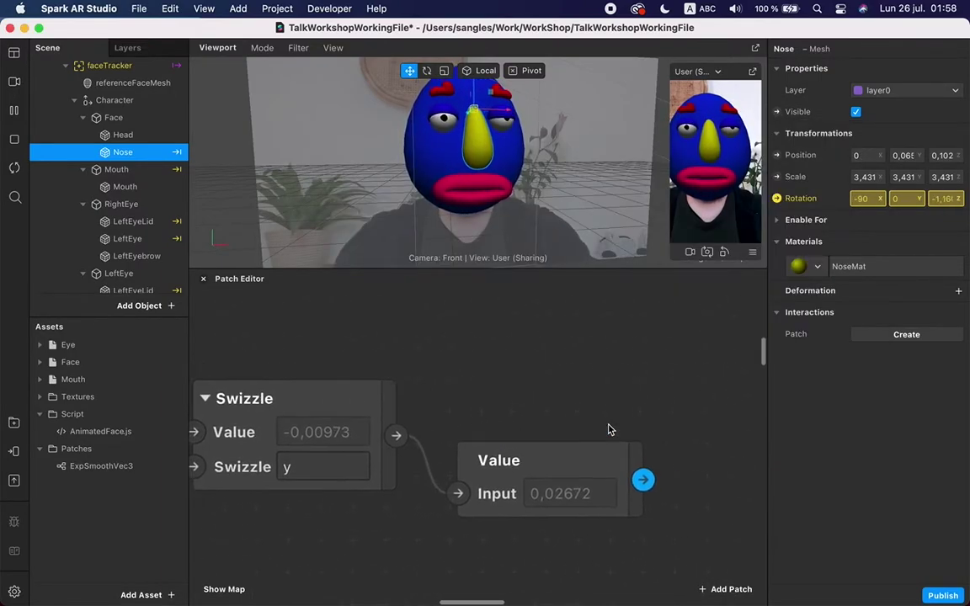
pyautogui.moveTo(505, 461); pyautogui.dragTo(510, 392)
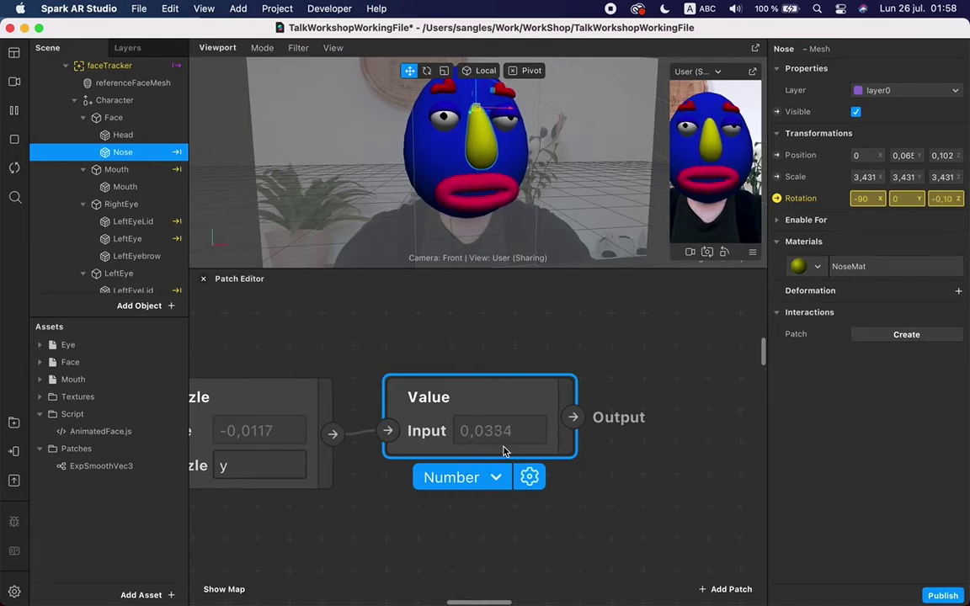
# Add a From Range patch fed by the Value patch's output
pyautogui.hscroll(5, 594, 438)
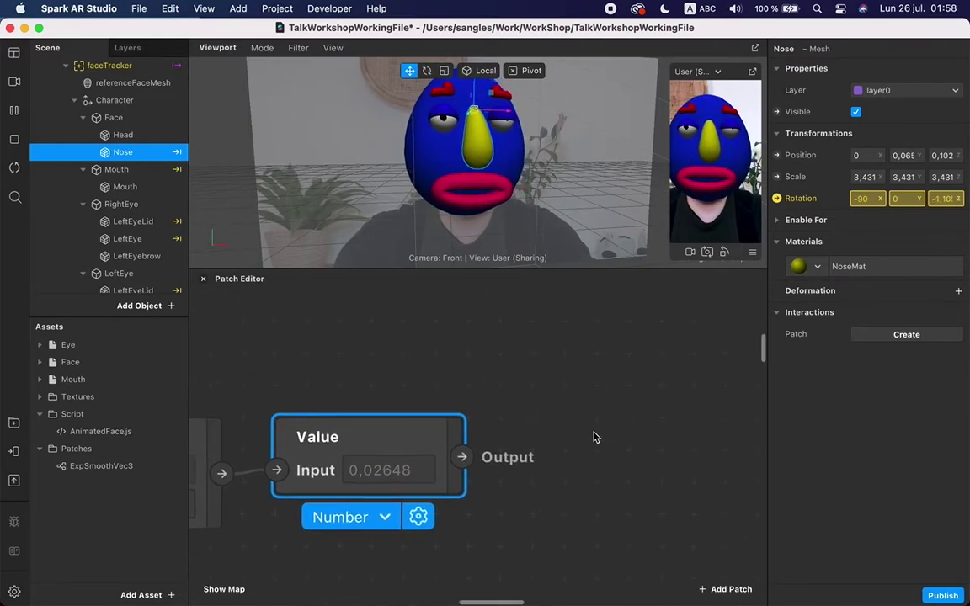
pyautogui.moveTo(462, 456); pyautogui.dragTo(554, 397)
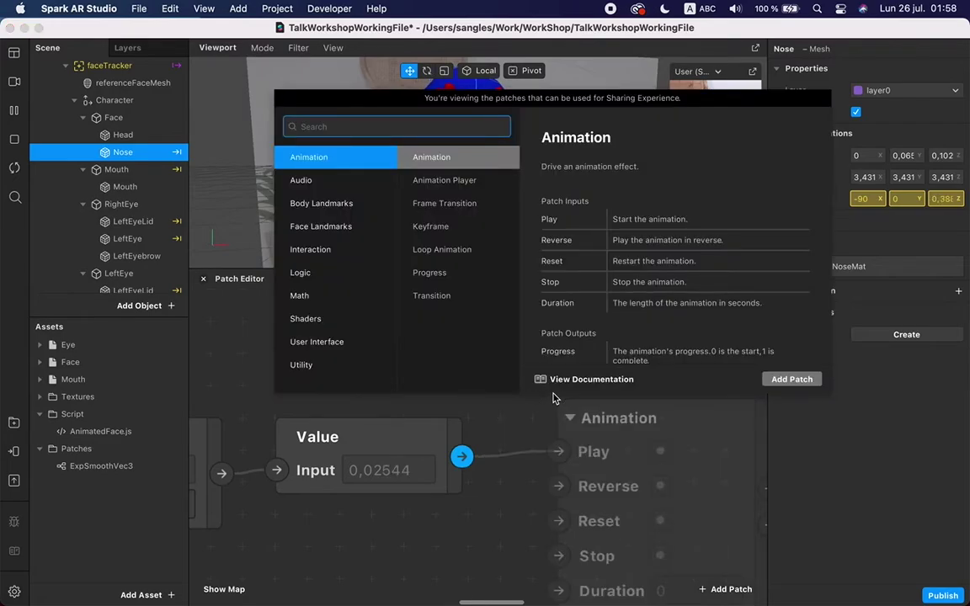
pyautogui.write('from')
pyautogui.press('Return')
pyautogui.hscroll(4, 552, 401)
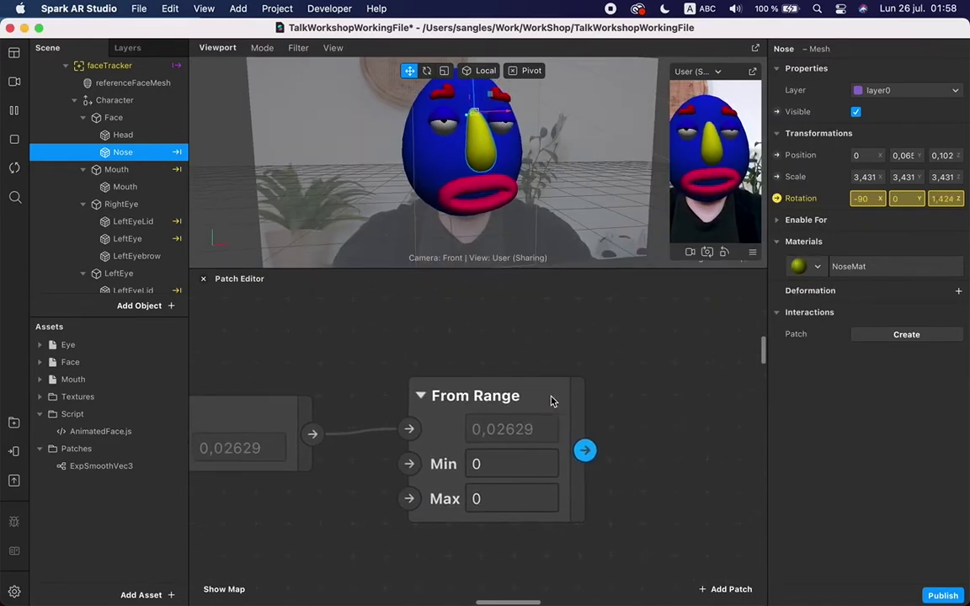
# Set the From Range patch's Min to 0,022 and Max to 0,037
pyautogui.click(510, 455)
pyautogui.write('0,0')
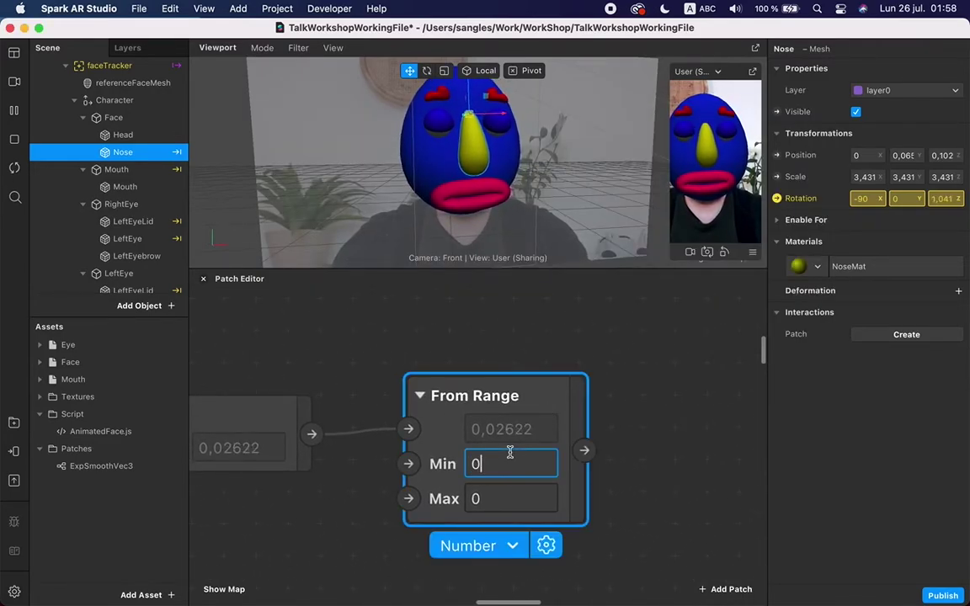
pyautogui.write('22')
pyautogui.press('Tab')
pyautogui.press('BackSpace')
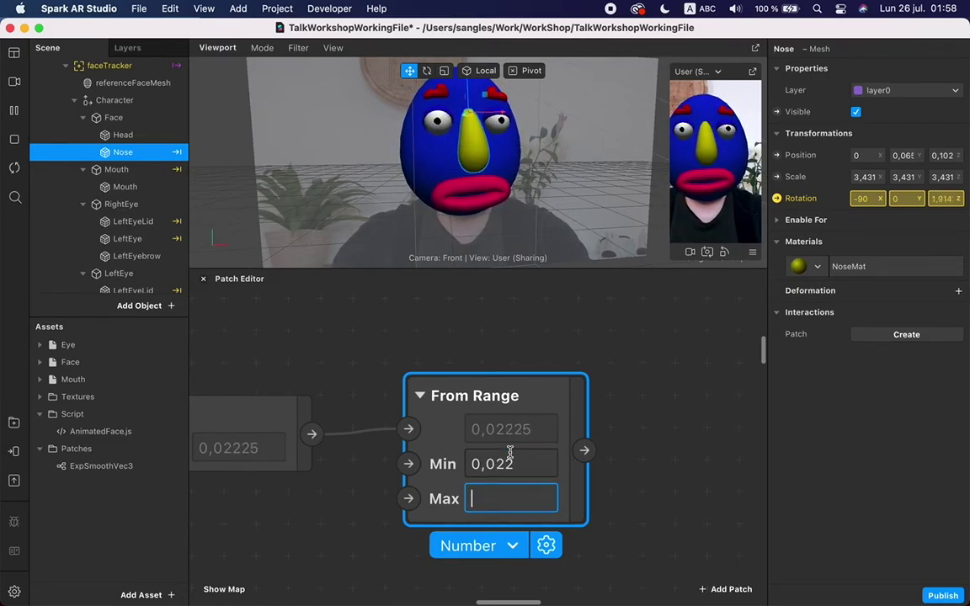
pyautogui.write('0')
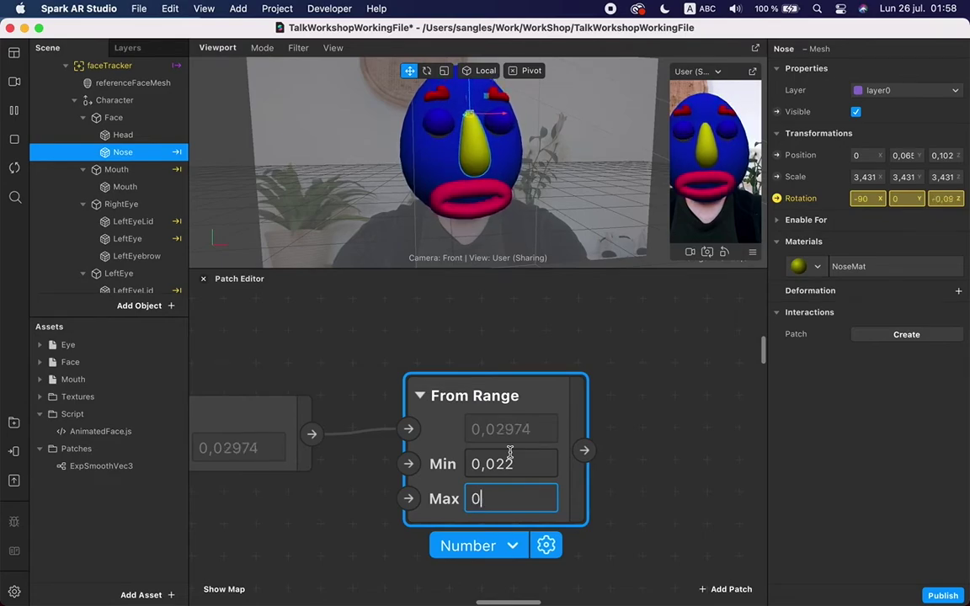
pyautogui.write(',036')
pyautogui.press('BackSpace')
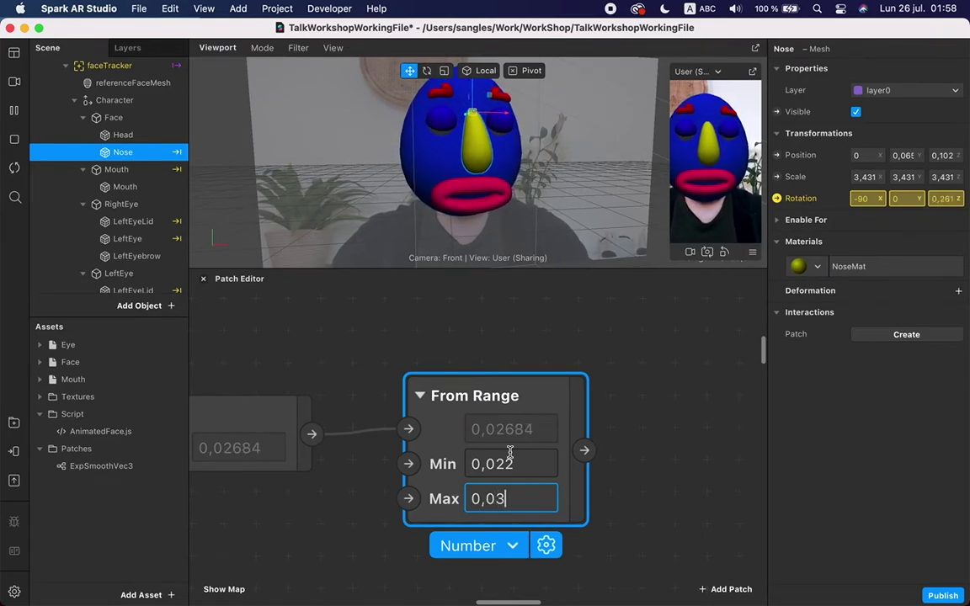
pyautogui.write('7')
pyautogui.press('Return')
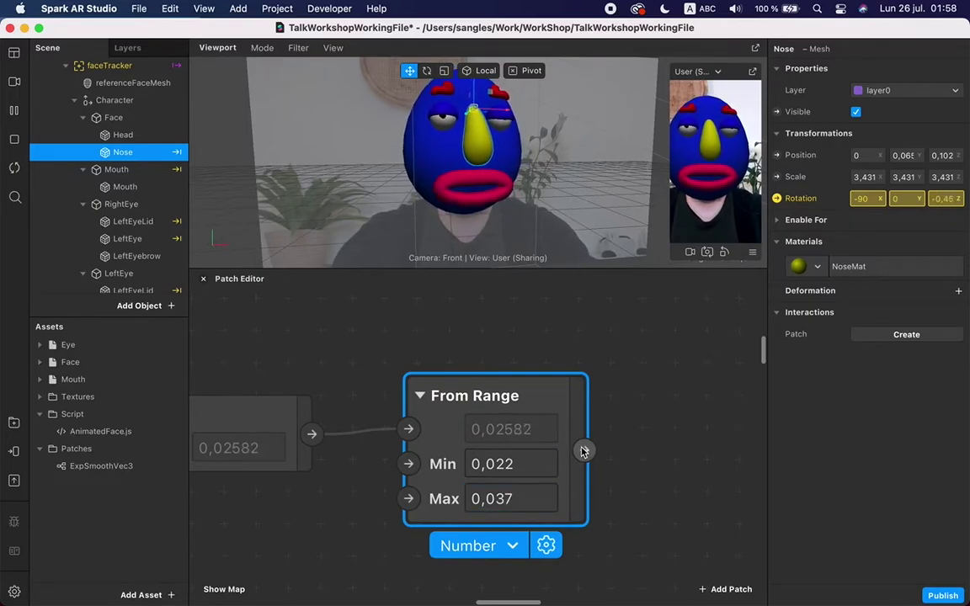
# Check the From Range output and the transformations of the LeftEyebrow mesh under RightEye
pyautogui.hscroll(-2, 584, 452)
pyautogui.hscroll(3, 682, 468)
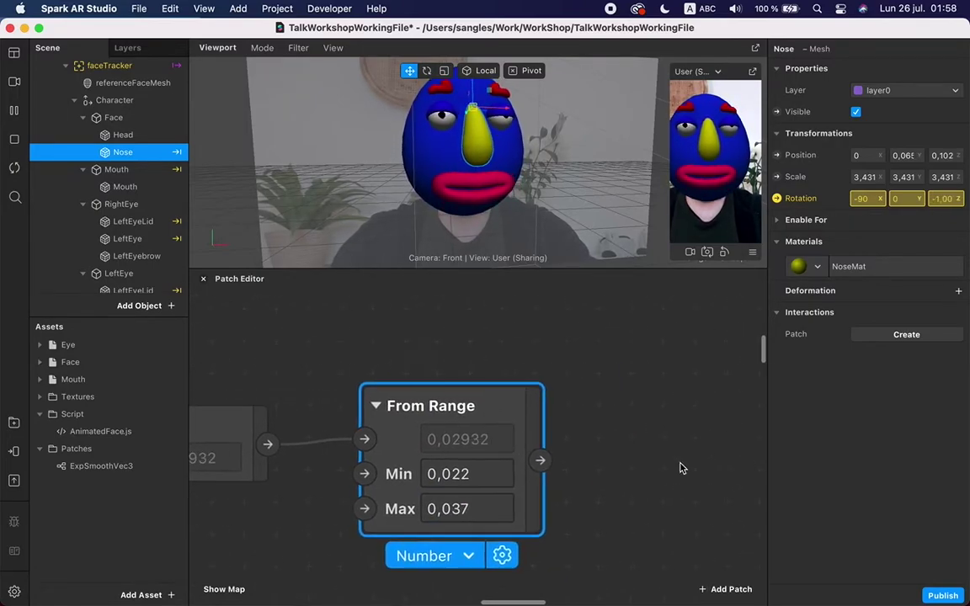
pyautogui.click(540, 462)
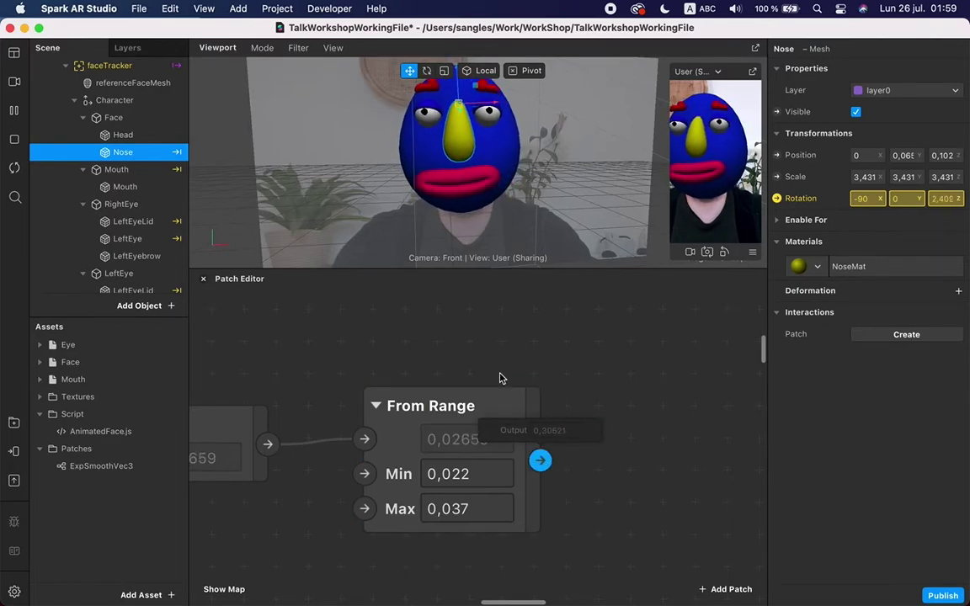
pyautogui.scroll(-3, 131, 202)
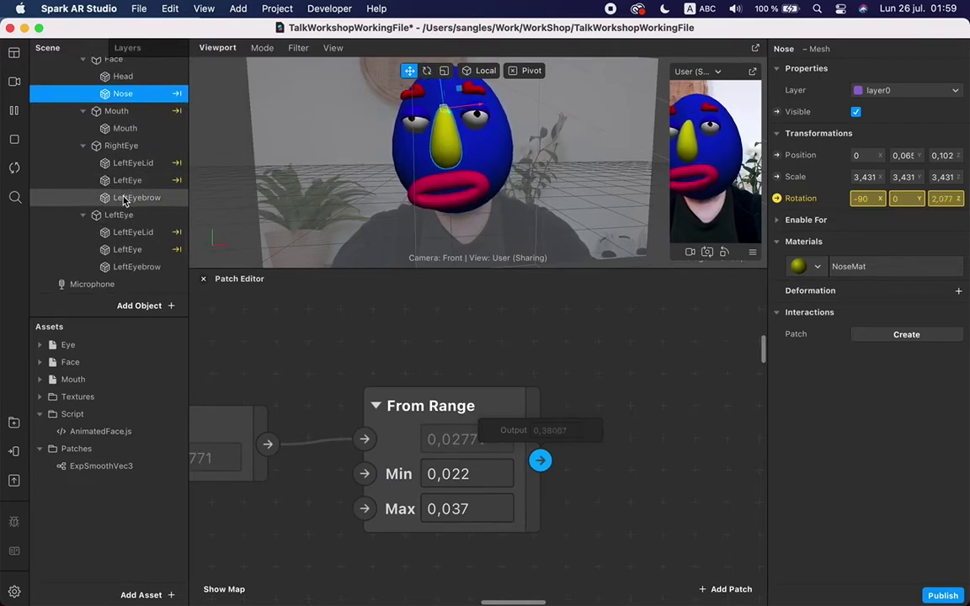
pyautogui.click(126, 197)
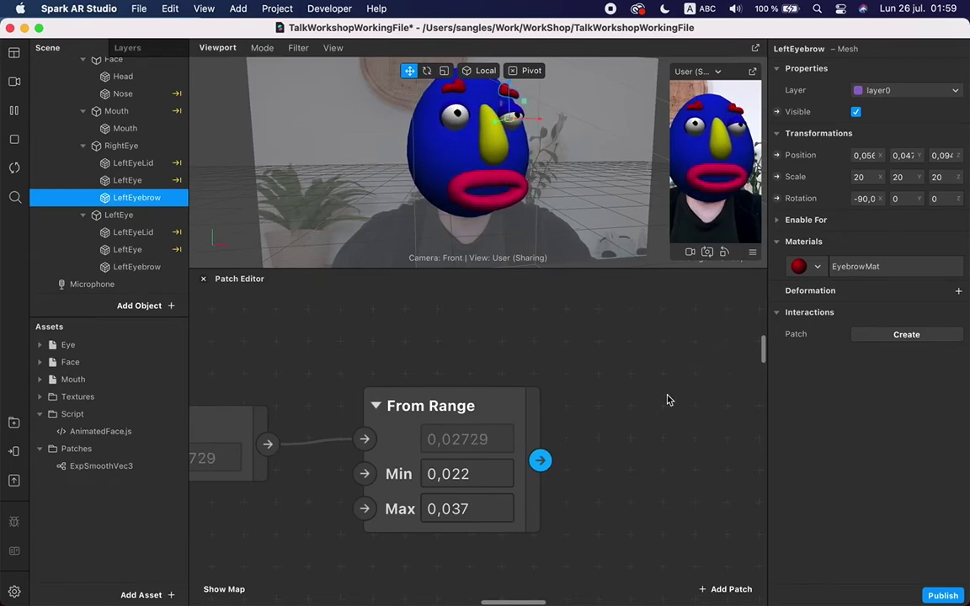
pyautogui.scroll(-2, 664, 403)
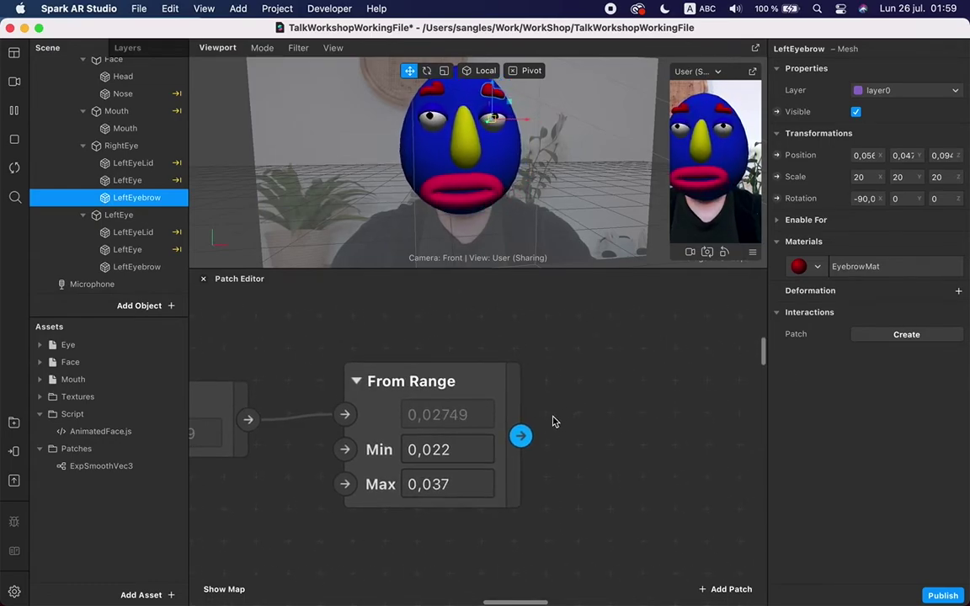
pyautogui.moveTo(473, 374); pyautogui.dragTo(448, 361)
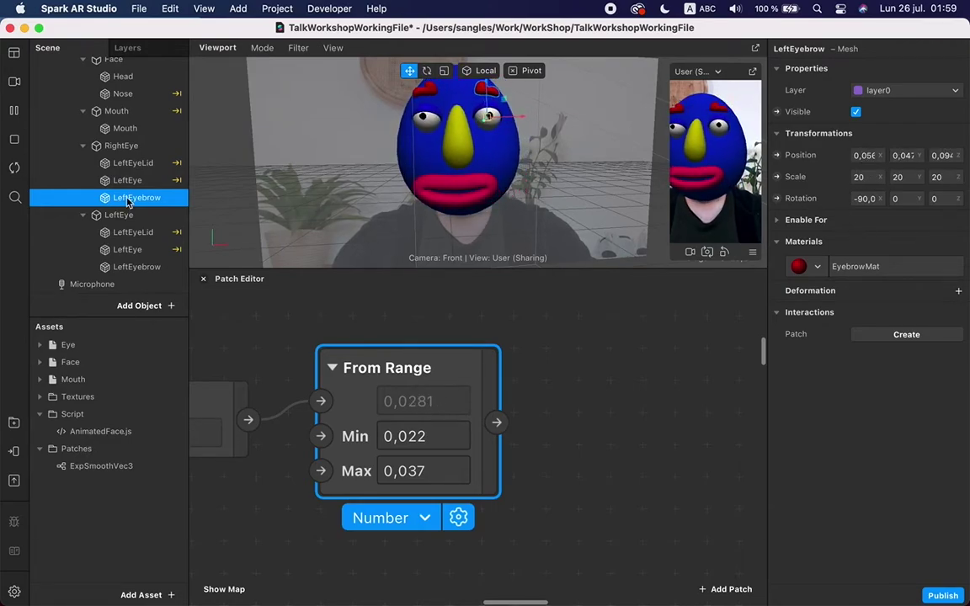
# Create a 3D Position patch for the LeftEyebrow under LeftEye and place it beside the From Range patch
pyautogui.click(130, 267)
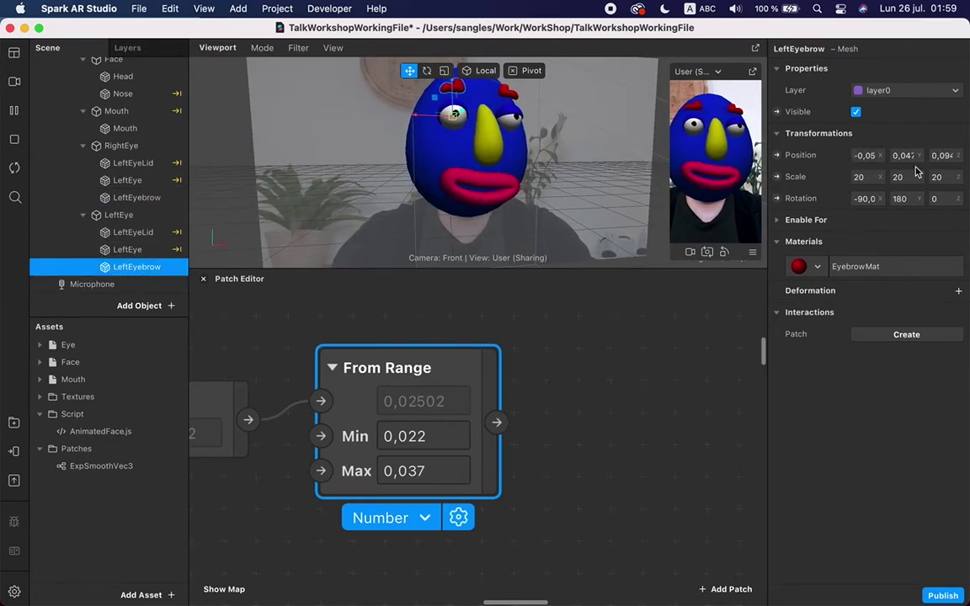
pyautogui.click(867, 156)
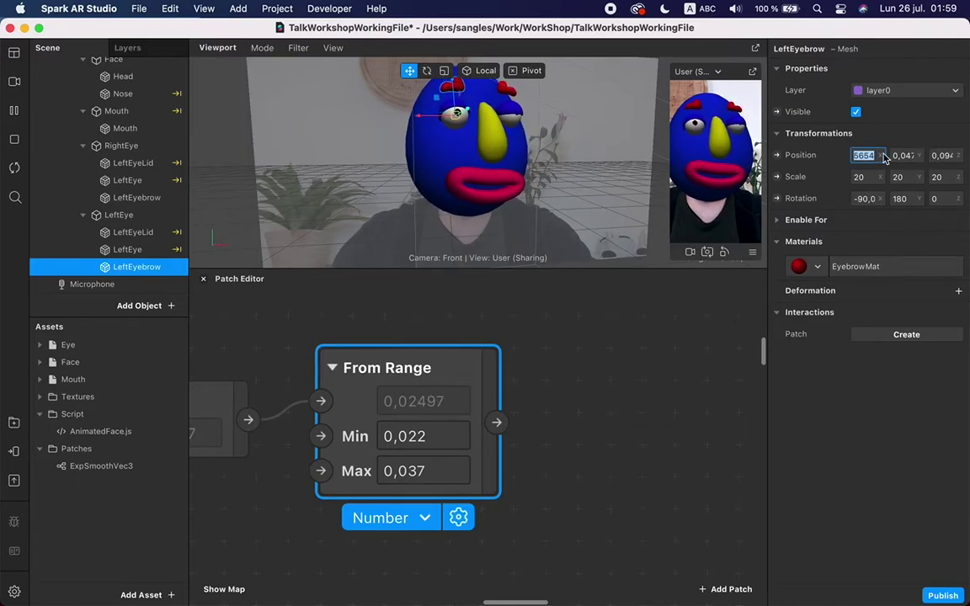
pyautogui.click(777, 155)
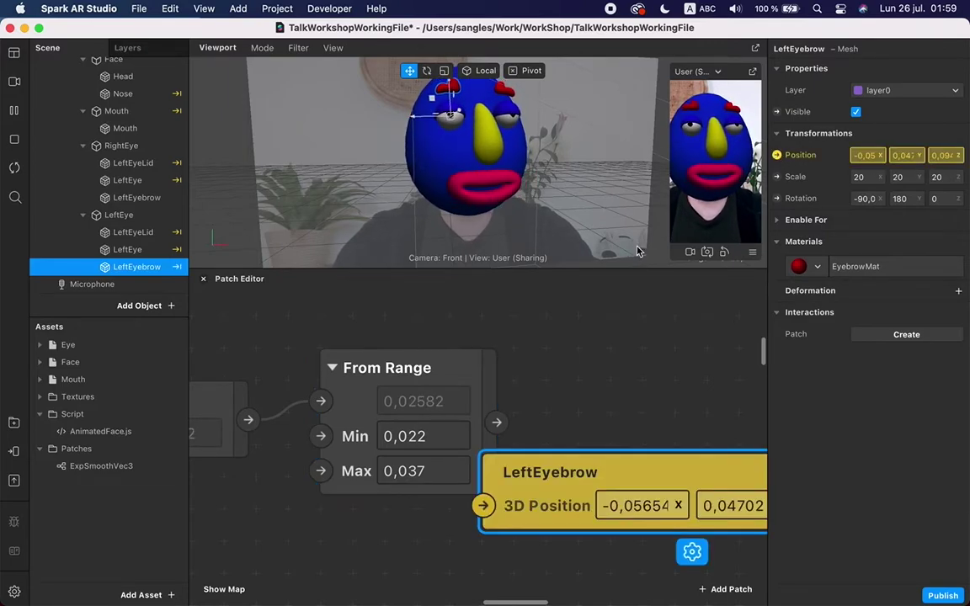
pyautogui.moveTo(555, 529); pyautogui.dragTo(630, 419)
pyautogui.hscroll(1, 630, 418)
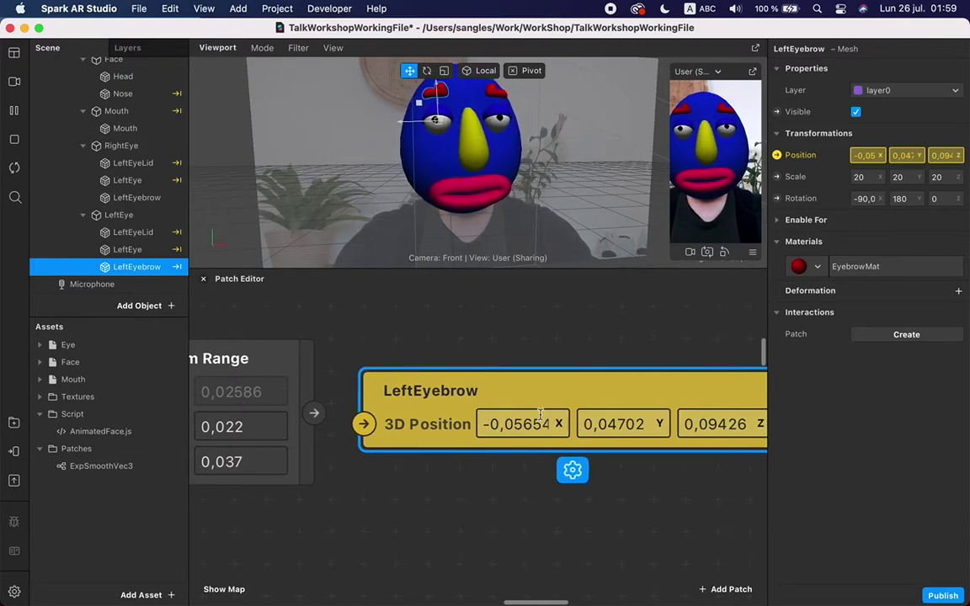
# Add a null object under LeftEye and rename it EyebrowHolder
pyautogui.click(143, 216)
pyautogui.rightClick(146, 218)
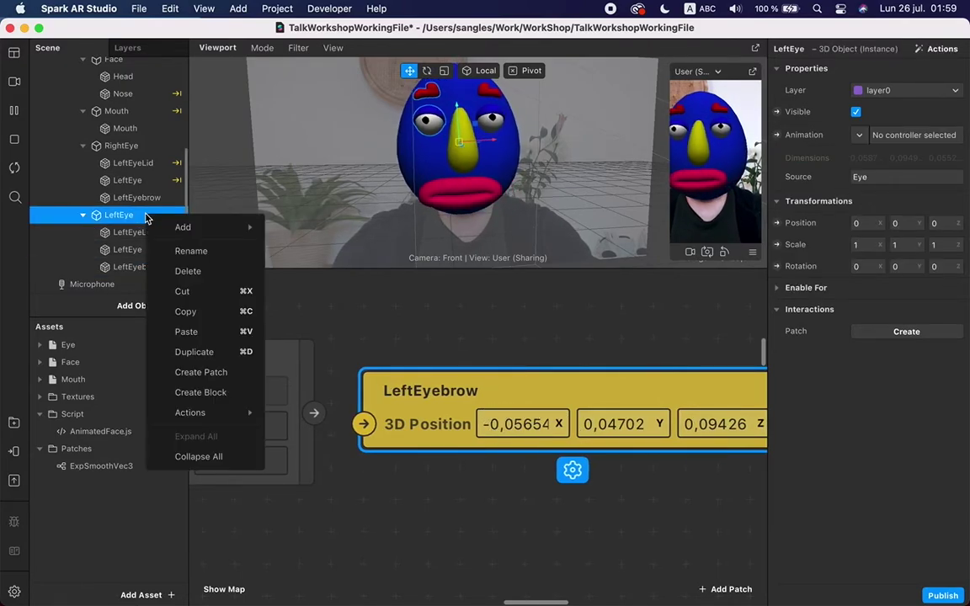
pyautogui.moveTo(203, 235)
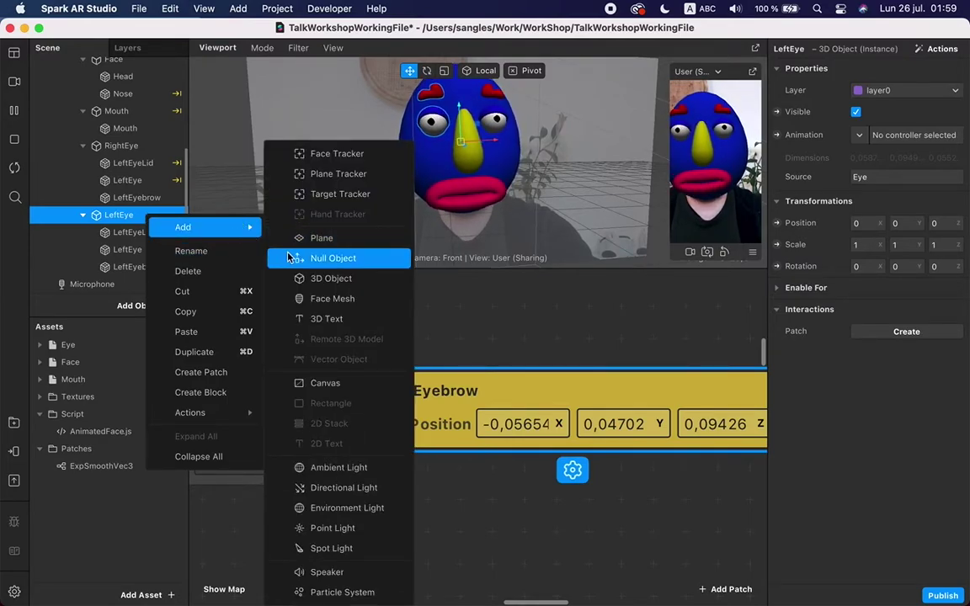
pyautogui.click(324, 258)
pyautogui.doubleClick(139, 284)
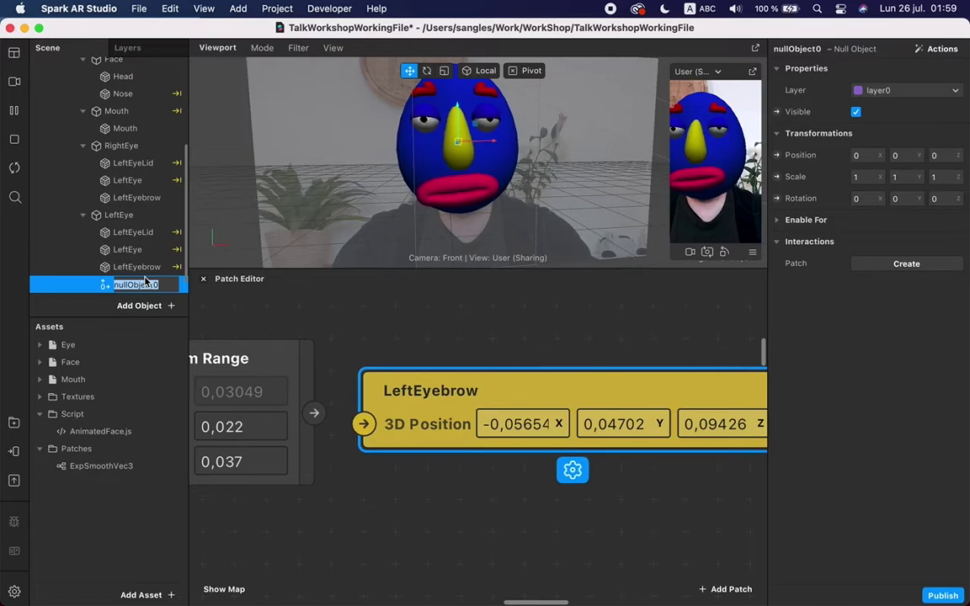
pyautogui.write('EyebrowHolder')
pyautogui.press('Return')
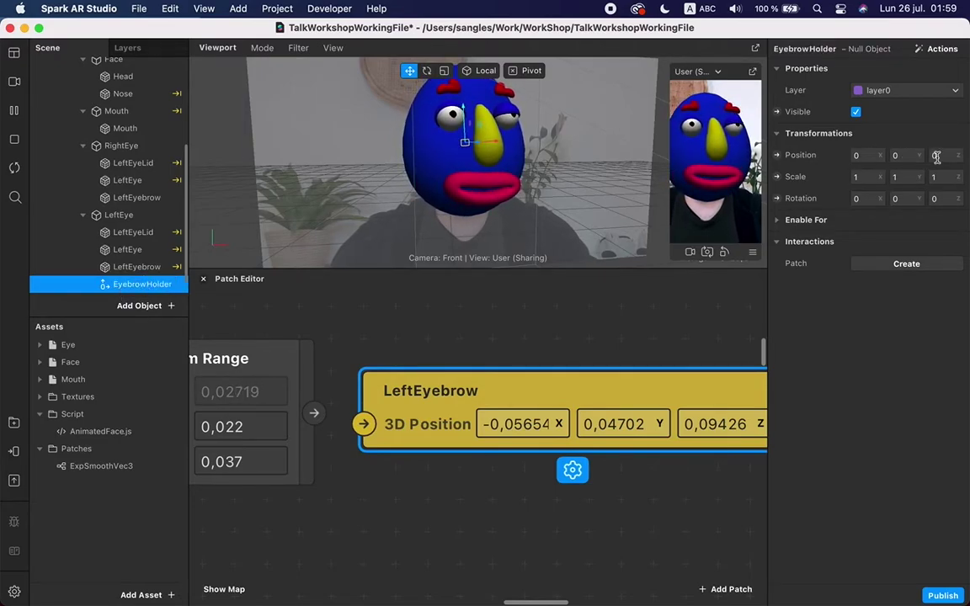
# Delete the LeftEyebrow's 3D Position patch from the patch graph
pyautogui.moveTo(429, 408); pyautogui.dragTo(558, 411)
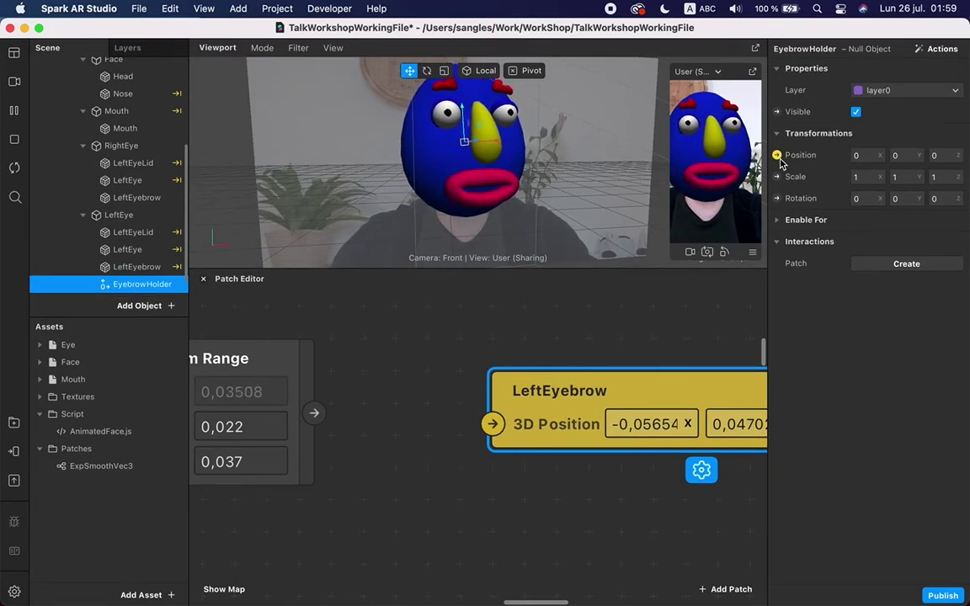
pyautogui.click(118, 266)
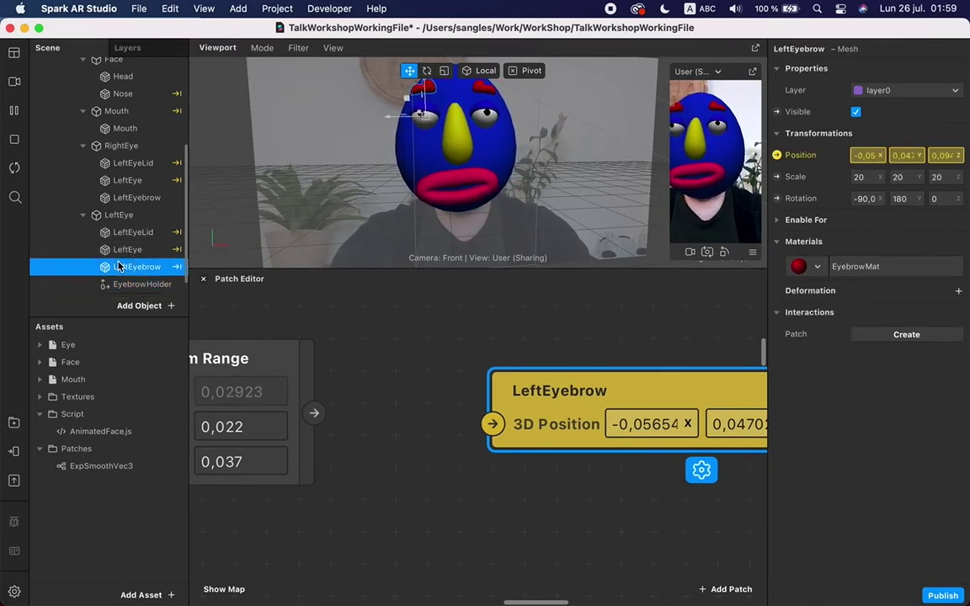
pyautogui.press('BackSpace')
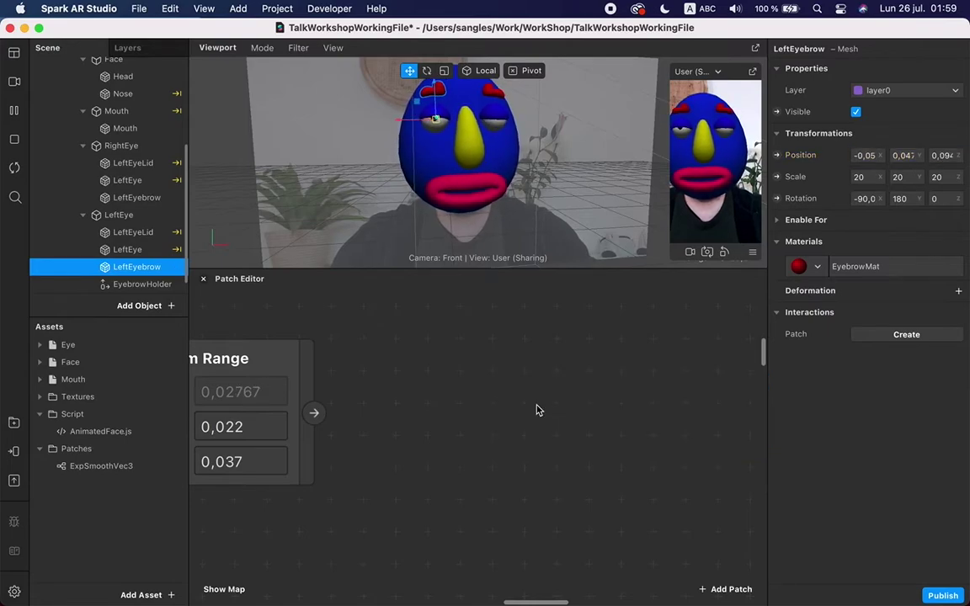
# Nest the LeftEyebrow under EyebrowHolder inside LeftEye, accepting the break from the master object
pyautogui.click(135, 268)
pyautogui.moveTo(134, 268); pyautogui.dragTo(135, 283)
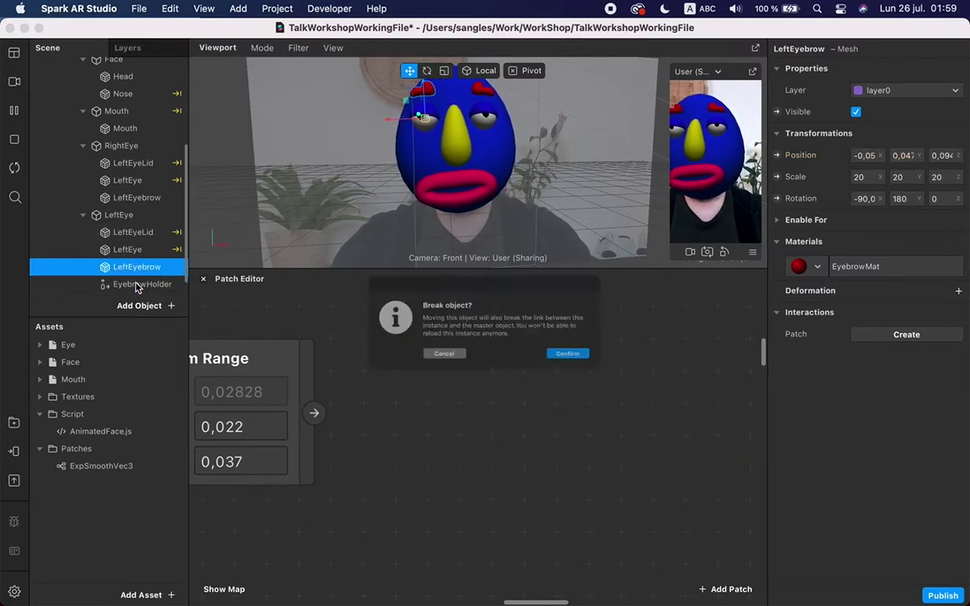
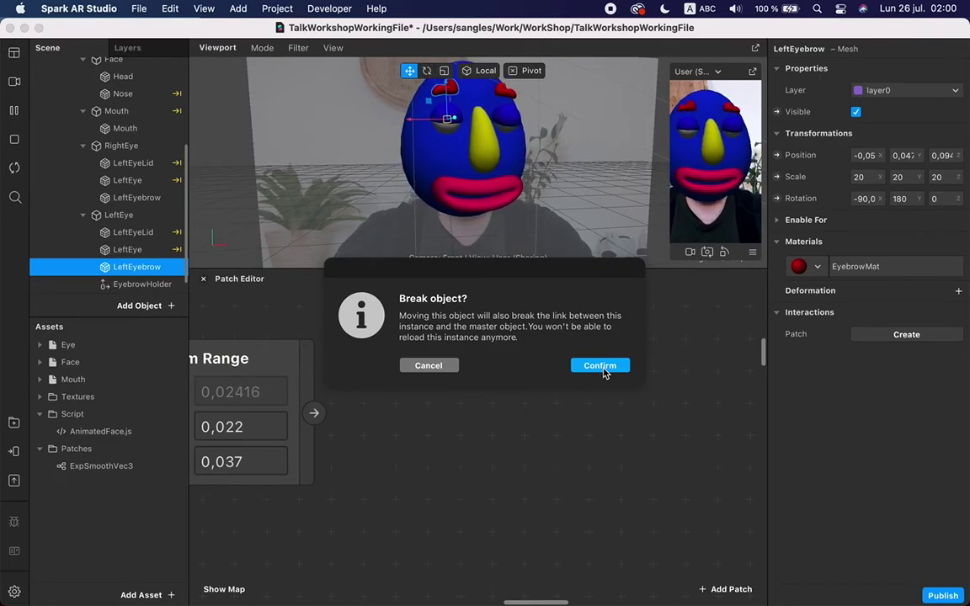
pyautogui.click(602, 366)
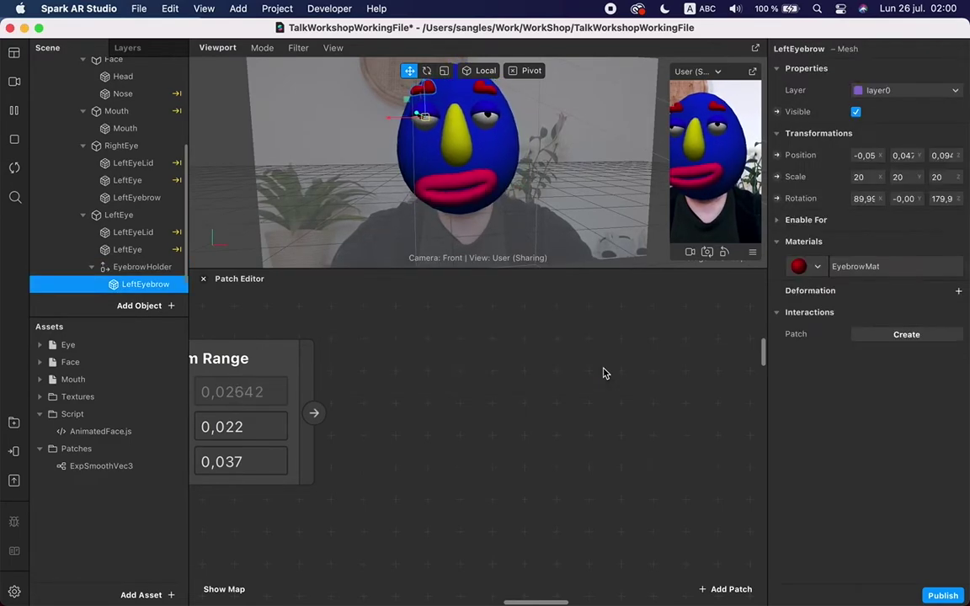
# Test the EyebrowHolder's vertical offset by trying Y positions such as 0,015, and set Y back to 0
pyautogui.click(131, 268)
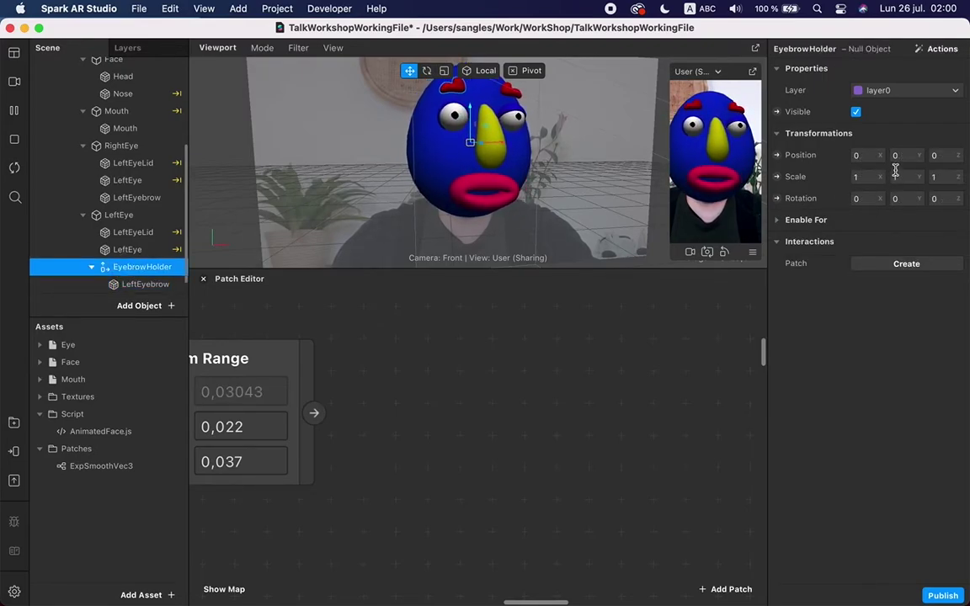
pyautogui.click(153, 283)
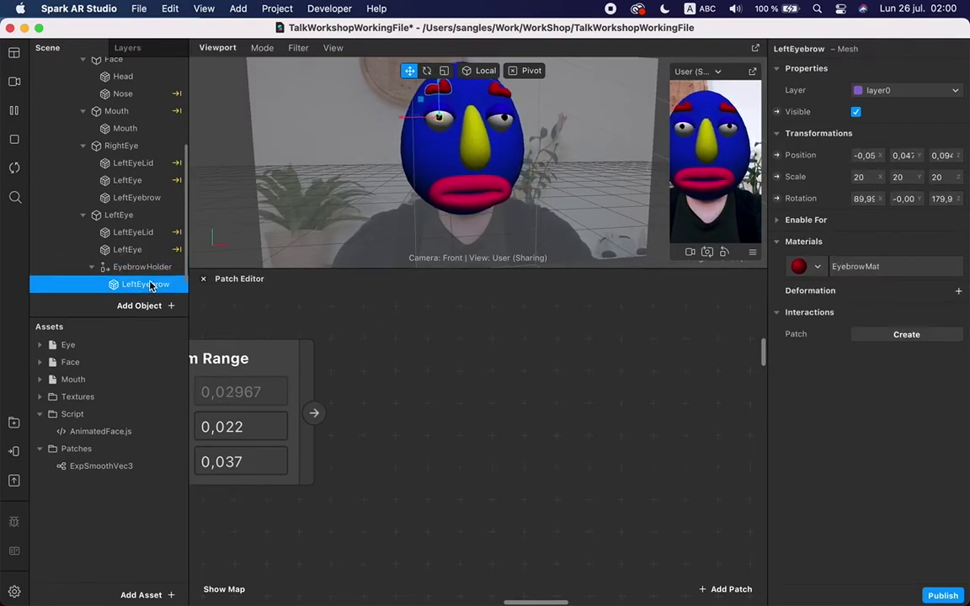
pyautogui.click(148, 273)
pyautogui.click(906, 154)
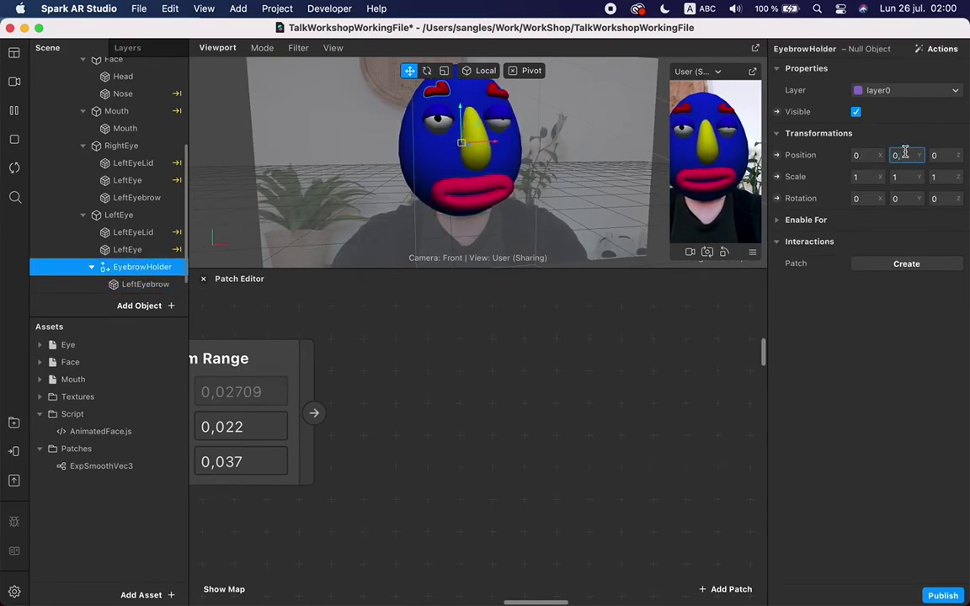
pyautogui.click(903, 155)
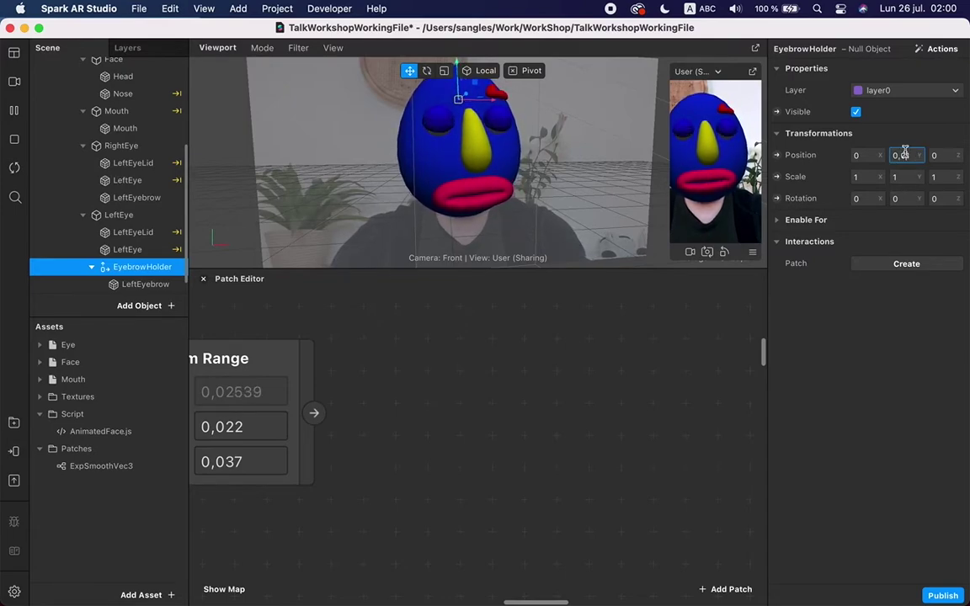
pyautogui.click(909, 154)
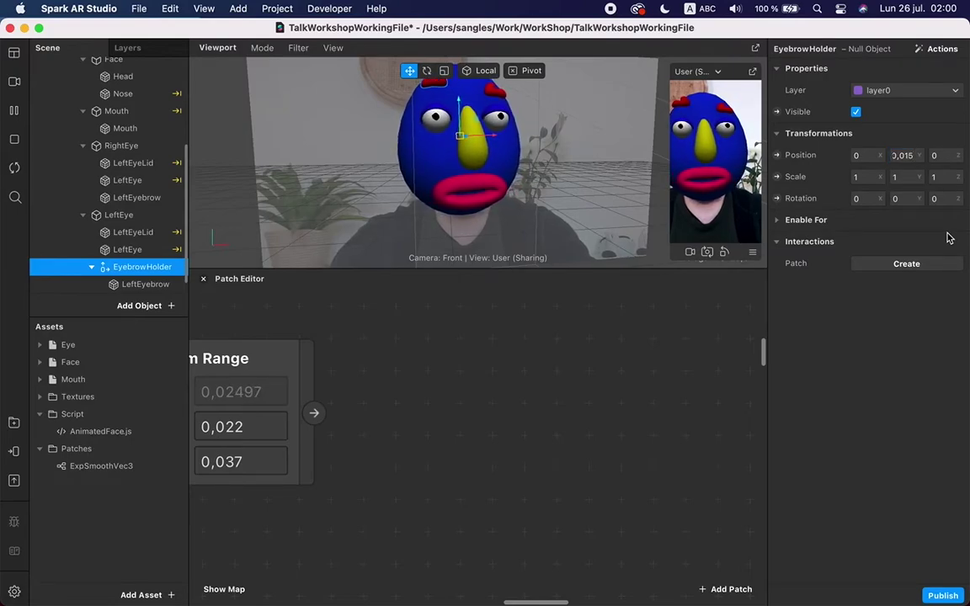
pyautogui.click(911, 155)
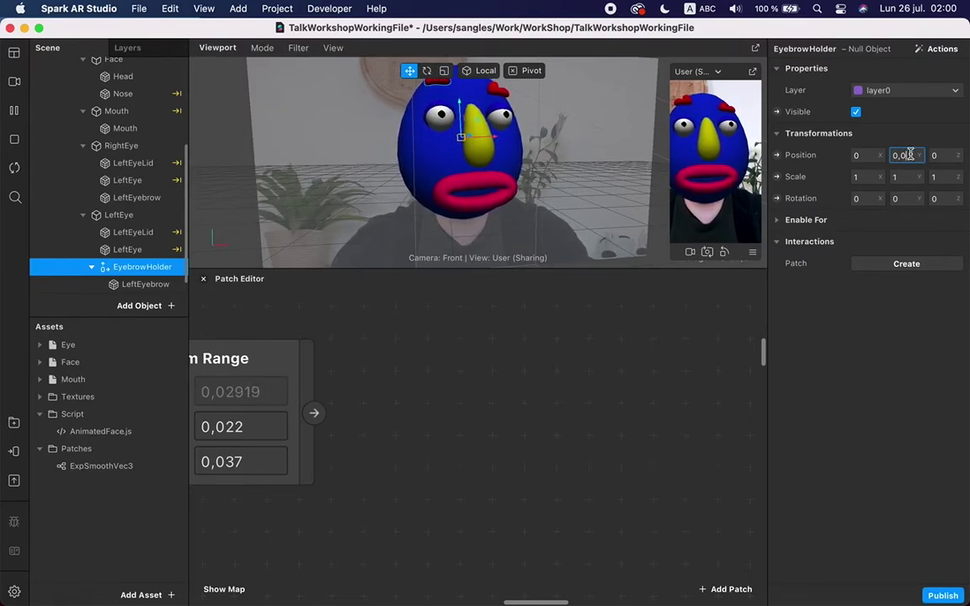
pyautogui.click(910, 155)
pyautogui.write('0')
# Create a 3D Position patch for EyebrowHolder and place it beside the From Range patch
pyautogui.hscroll(-5, 478, 319)
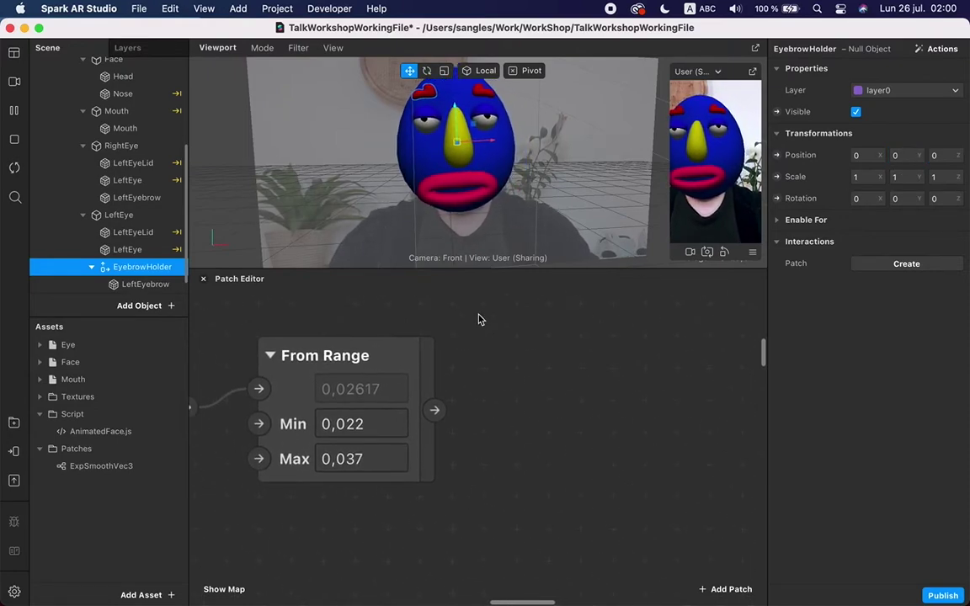
pyautogui.click(776, 155)
pyautogui.moveTo(519, 496); pyautogui.dragTo(650, 401)
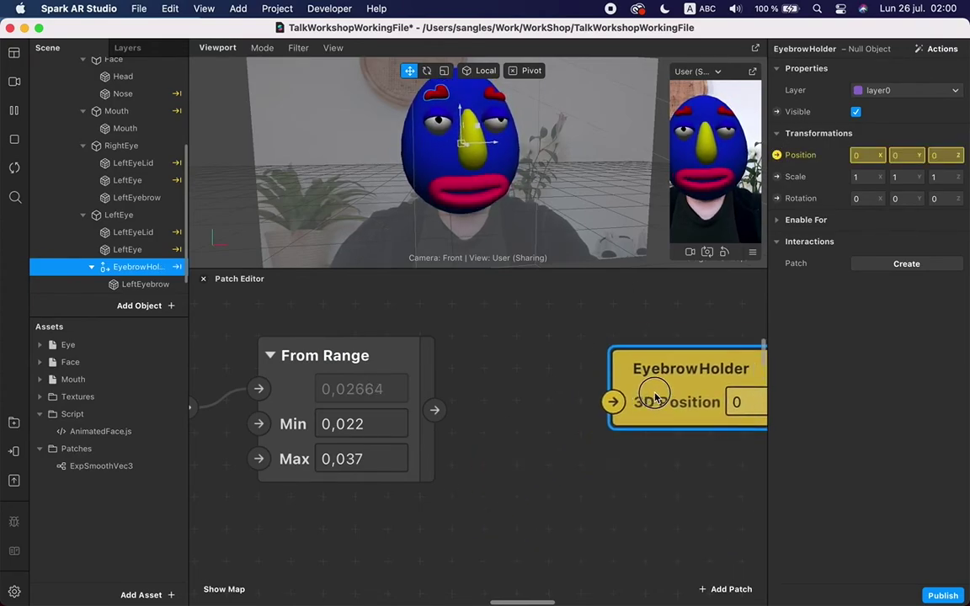
# Add a Pack patch feeding EyebrowHolder's 3D Position and place it between the From Range and EyebrowHolder patches
pyautogui.hscroll(2, 656, 399)
pyautogui.hscroll(-2, 656, 398)
pyautogui.doubleClick(487, 412)
pyautogui.write('pack')
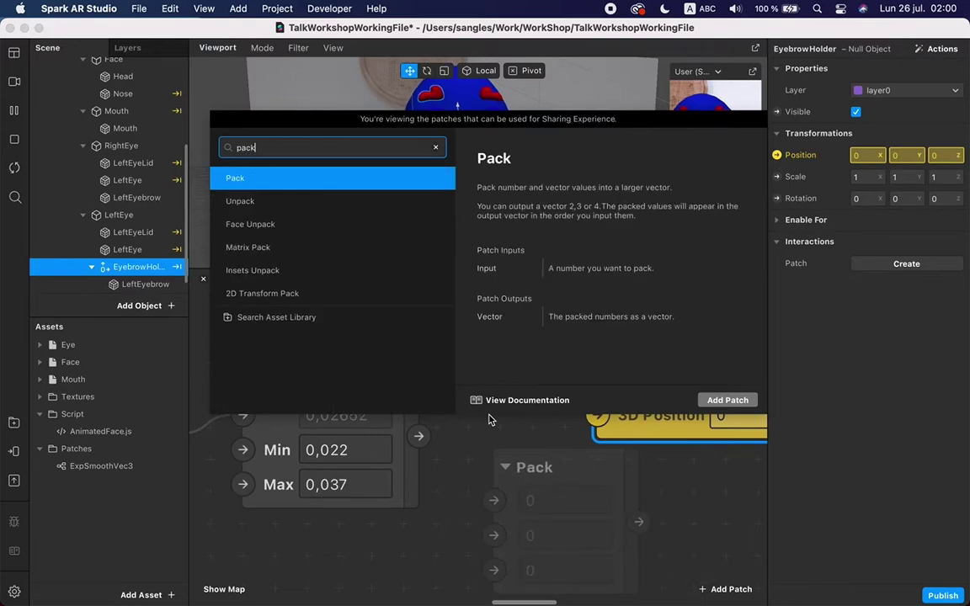
pyautogui.press('Return')
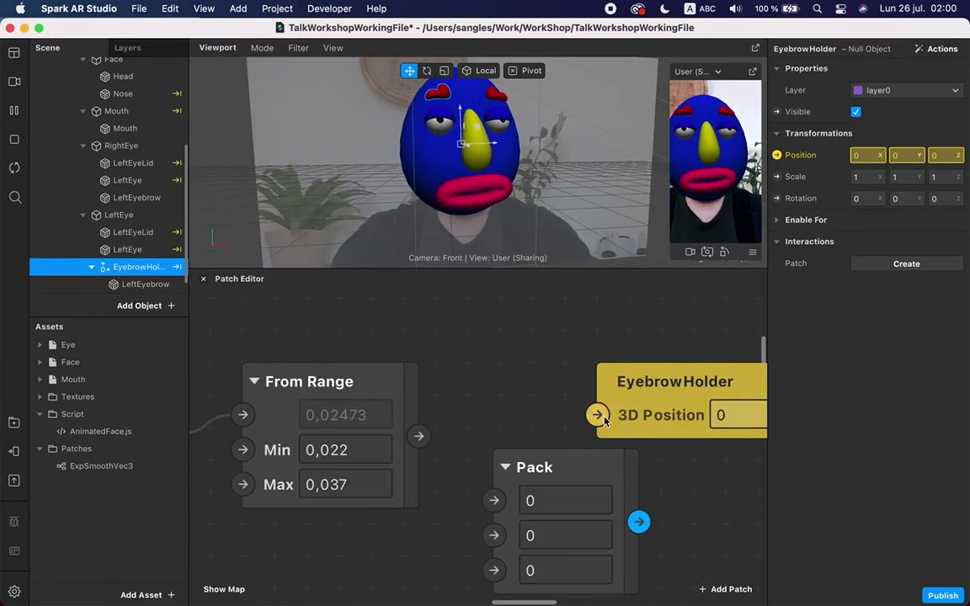
pyautogui.moveTo(637, 520); pyautogui.dragTo(779, 446)
pyautogui.moveTo(551, 478); pyautogui.dragTo(623, 386)
# Connect the From Range output directly to the Pack patch's second input
pyautogui.hscroll(-2, 539, 413)
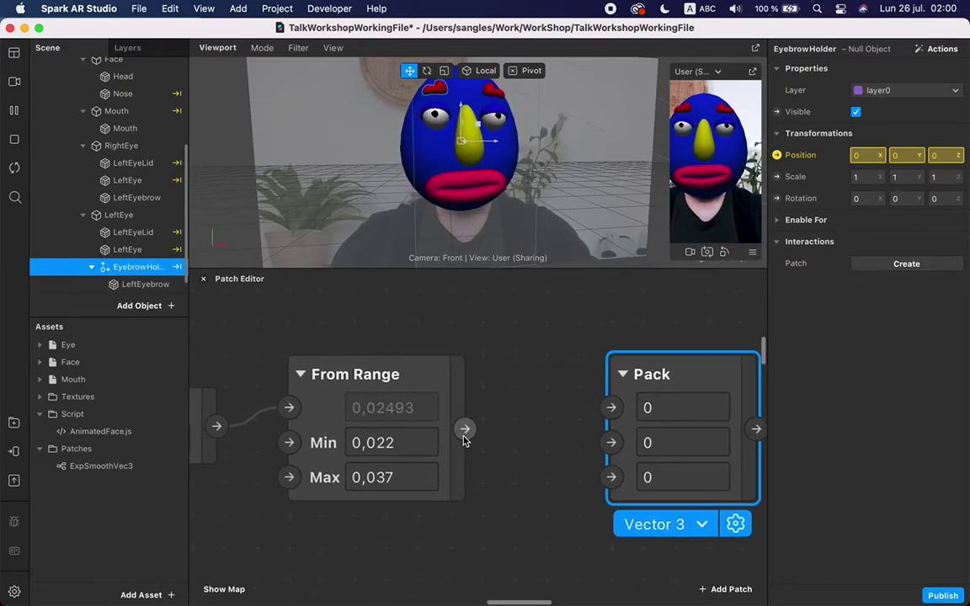
pyautogui.scroll(-3, 526, 195)
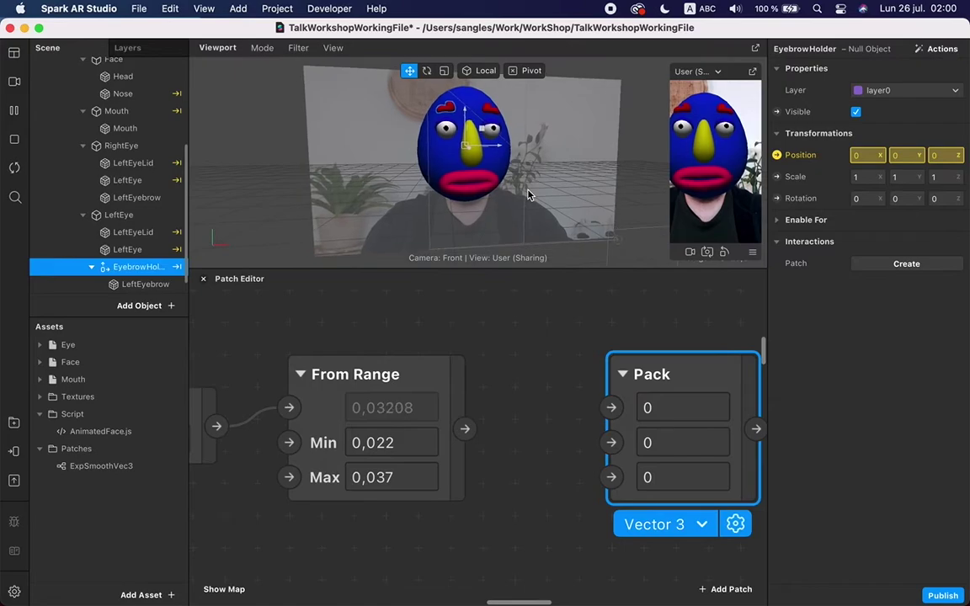
pyautogui.keyDown('alt'); pyautogui.moveTo(528, 195); pyautogui.dragTo(524, 219); pyautogui.keyUp('alt')
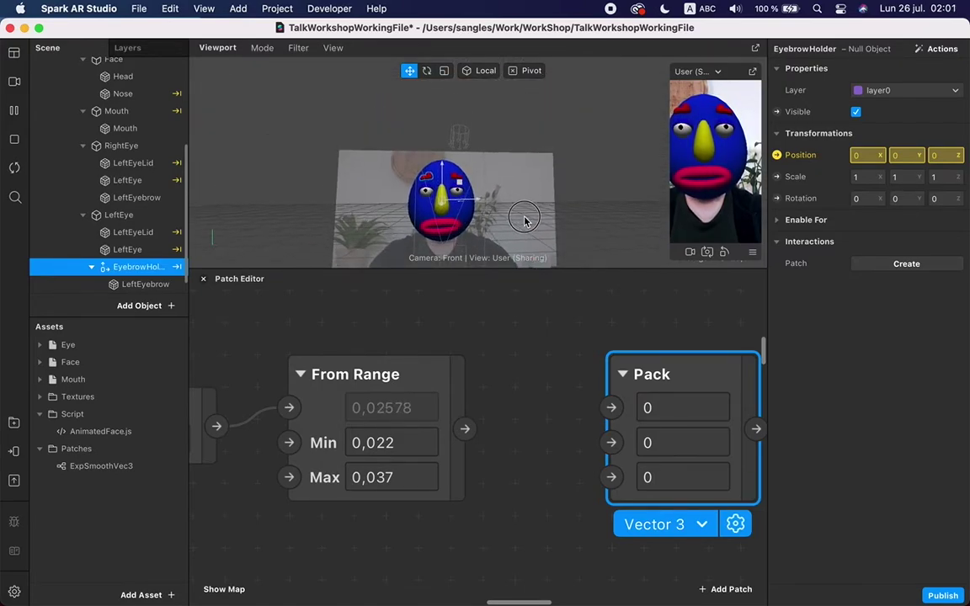
pyautogui.moveTo(480, 432); pyautogui.dragTo(612, 444)
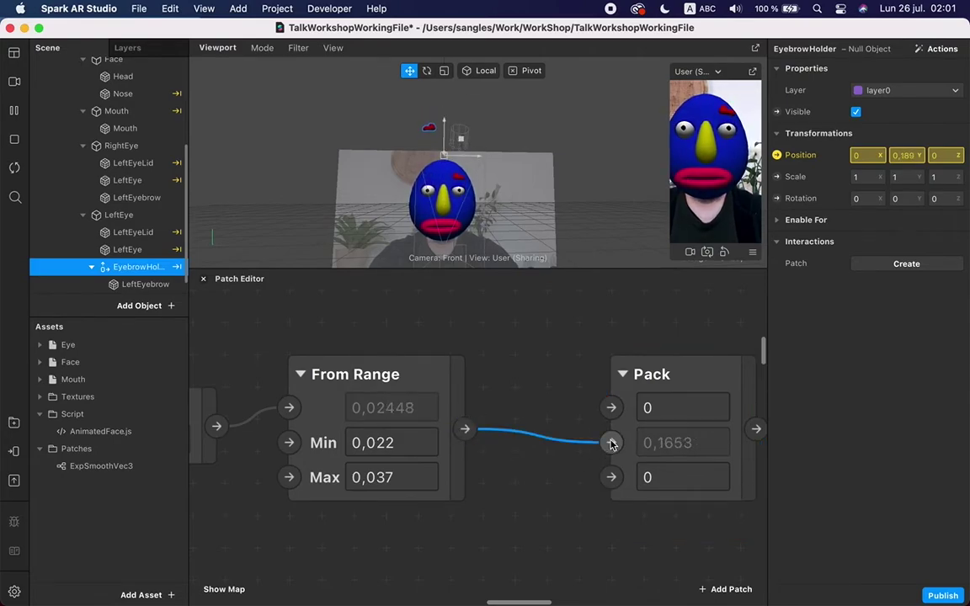
# Add a Multiply patch fed by the From Range output and place it above the gap between From Range and Pack
pyautogui.moveTo(466, 431); pyautogui.dragTo(455, 347)
pyautogui.write('mult')
pyautogui.press('Return')
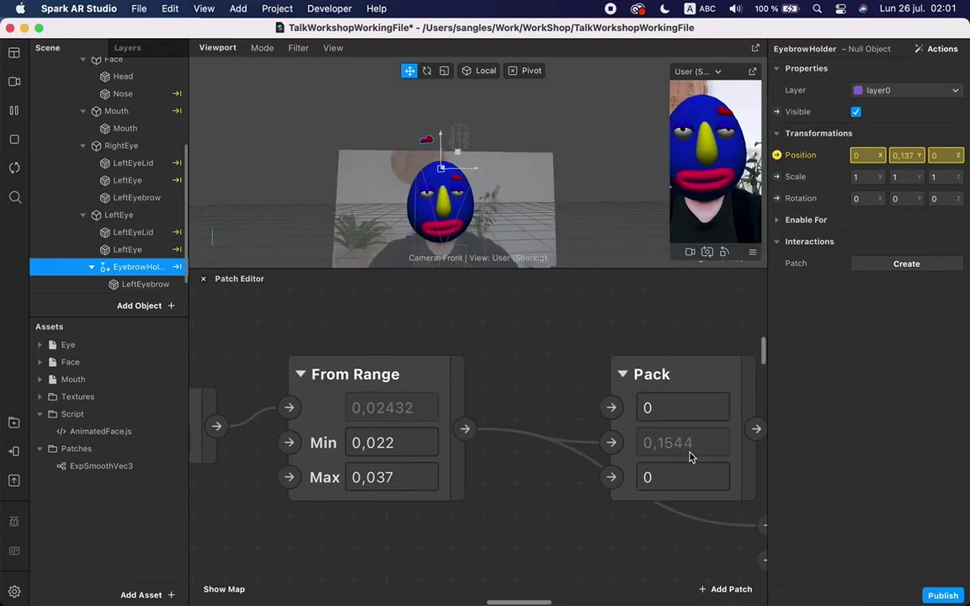
pyautogui.hscroll(5, 688, 454)
pyautogui.moveTo(673, 474); pyautogui.dragTo(406, 312)
# Set the Multiply patch's Second Value to 0,015 and connect its output to the Pack patch's second input
pyautogui.scroll(4, 385, 316)
pyautogui.hscroll(-2, 385, 317)
pyautogui.click(527, 372)
pyautogui.write('0,')
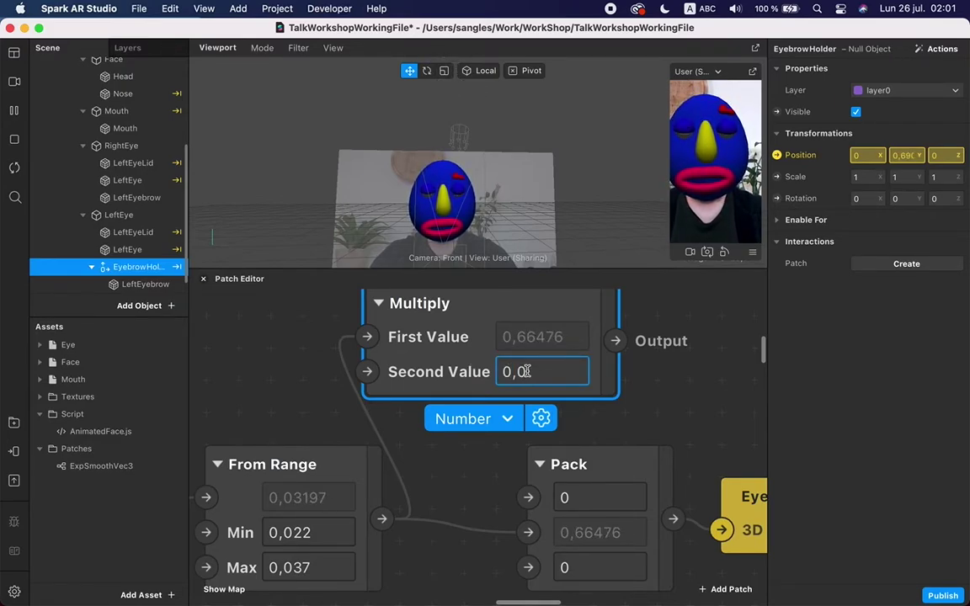
pyautogui.write('015')
pyautogui.click(559, 422)
pyautogui.moveTo(616, 340); pyautogui.dragTo(529, 532)
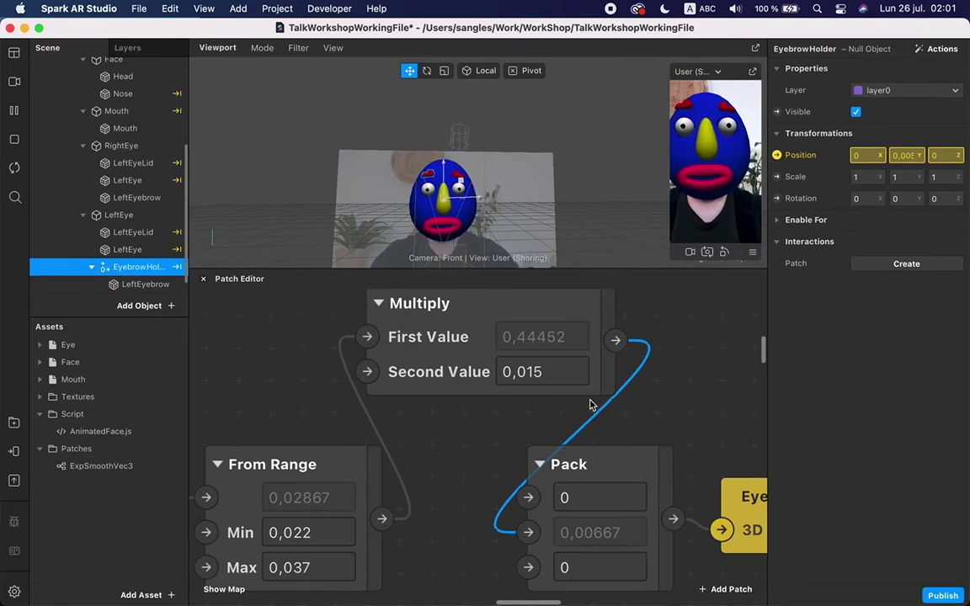
# Increase the Multiply patch's Second Value to 0,03
pyautogui.click(554, 383)
pyautogui.click(553, 384)
pyautogui.write('3')
pyautogui.press('Return')
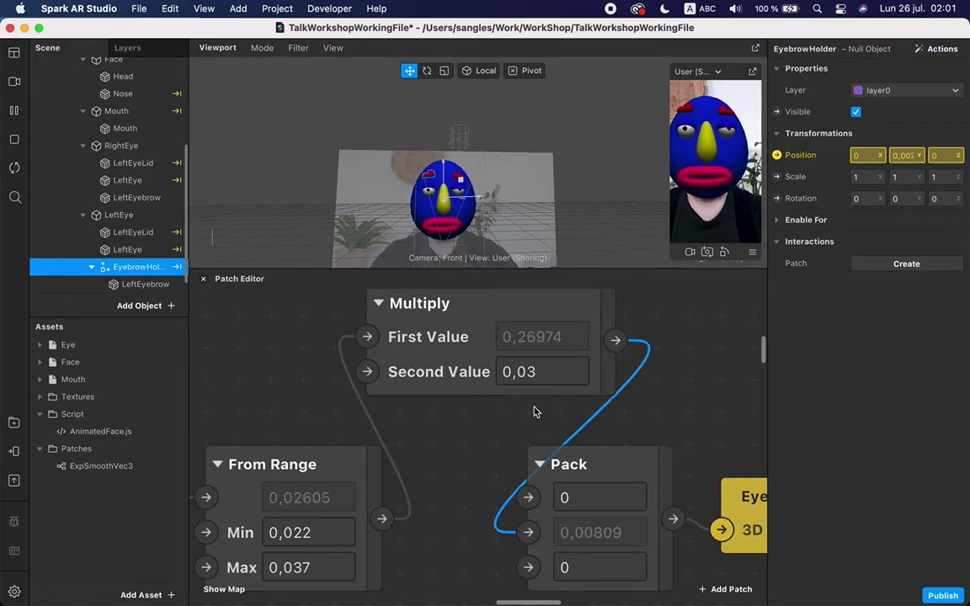
# Arrange the Multiply, Pack and EyebrowHolder patches in a row following the From Range patch
pyautogui.scroll(-3, 521, 416)
pyautogui.scroll(-2, 522, 416)
pyautogui.click(543, 438)
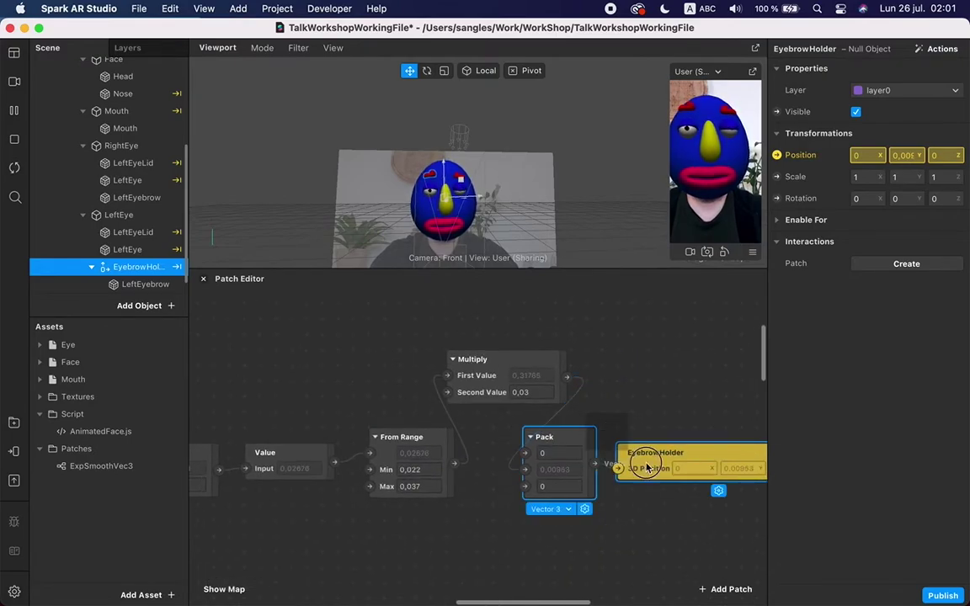
pyautogui.moveTo(575, 445); pyautogui.dragTo(665, 431)
pyautogui.click(537, 357)
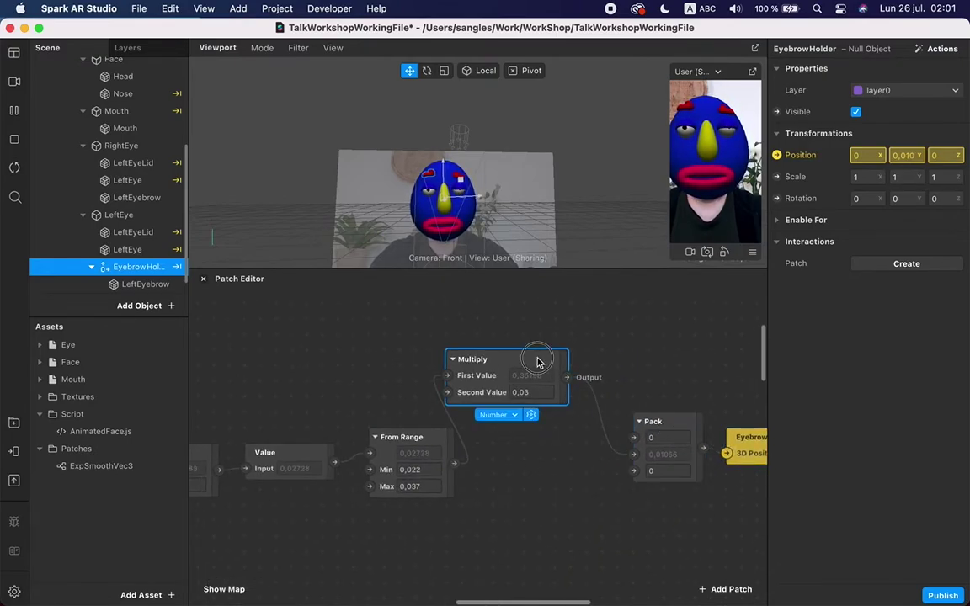
pyautogui.moveTo(537, 357); pyautogui.dragTo(579, 456)
# Duplicate the patch chain from Subtract through Pack and move the copied Subtract and Swizzle patches clear of the originals
pyautogui.hscroll(-10, 576, 439)
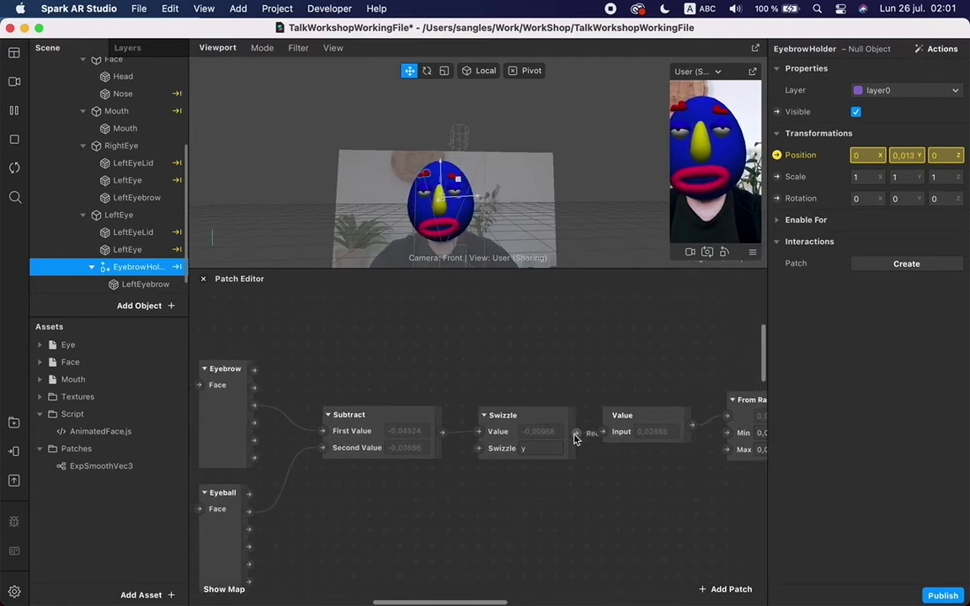
pyautogui.hscroll(10, 576, 439)
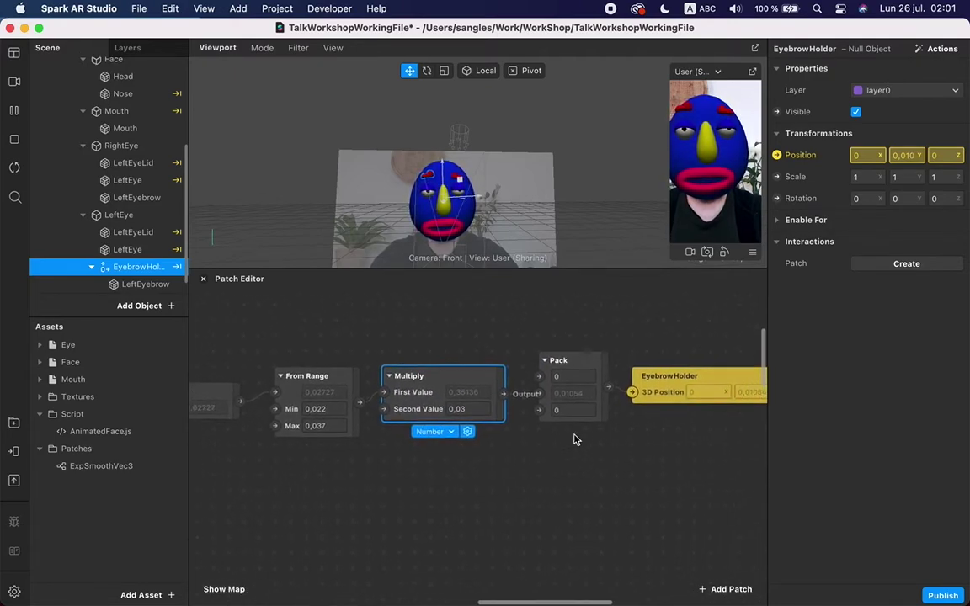
pyautogui.hscroll(-2, 576, 440)
pyautogui.moveTo(619, 358); pyautogui.dragTo(328, 487)
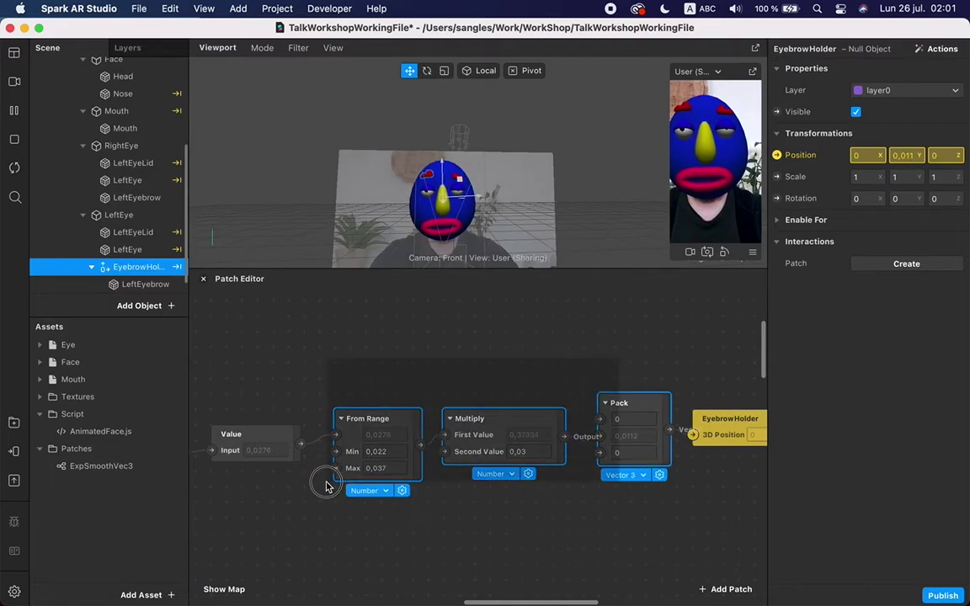
pyautogui.hscroll(-8, 328, 487)
pyautogui.moveTo(294, 358); pyautogui.dragTo(621, 487)
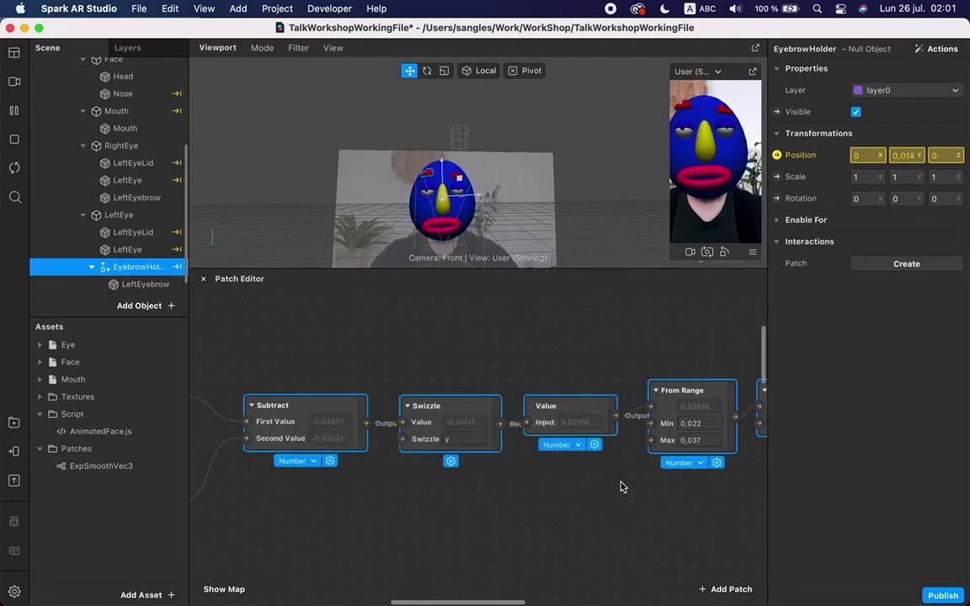
pyautogui.press('super+d')
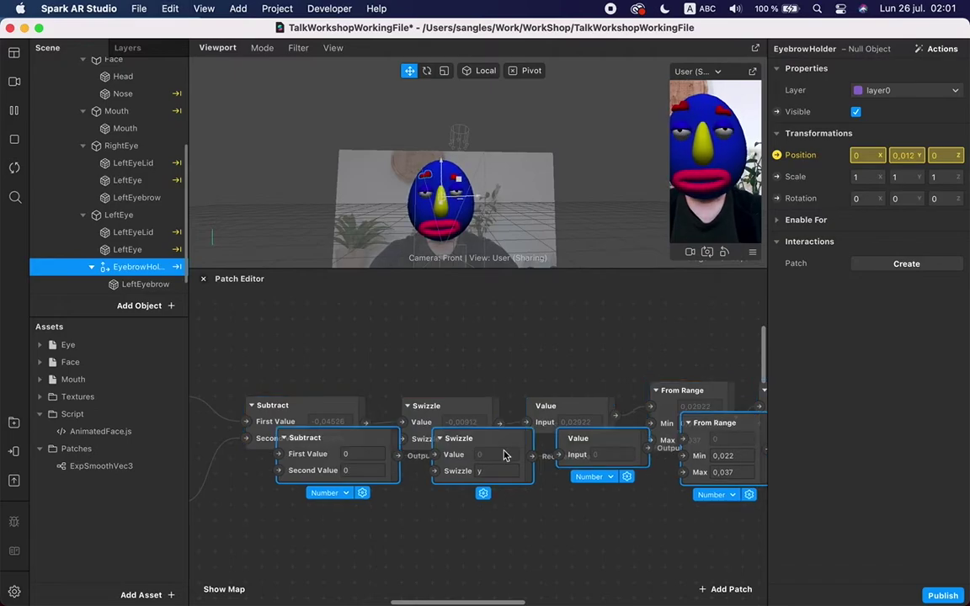
pyautogui.moveTo(485, 455); pyautogui.dragTo(484, 486)
pyautogui.moveTo(374, 449); pyautogui.dragTo(374, 479)
# Connect Right Eyeball Center to the copied Subtract's Second Value and the Eyebrow patch's last output to its First Value
pyautogui.hscroll(-1, 368, 486)
pyautogui.hscroll(-5, 366, 486)
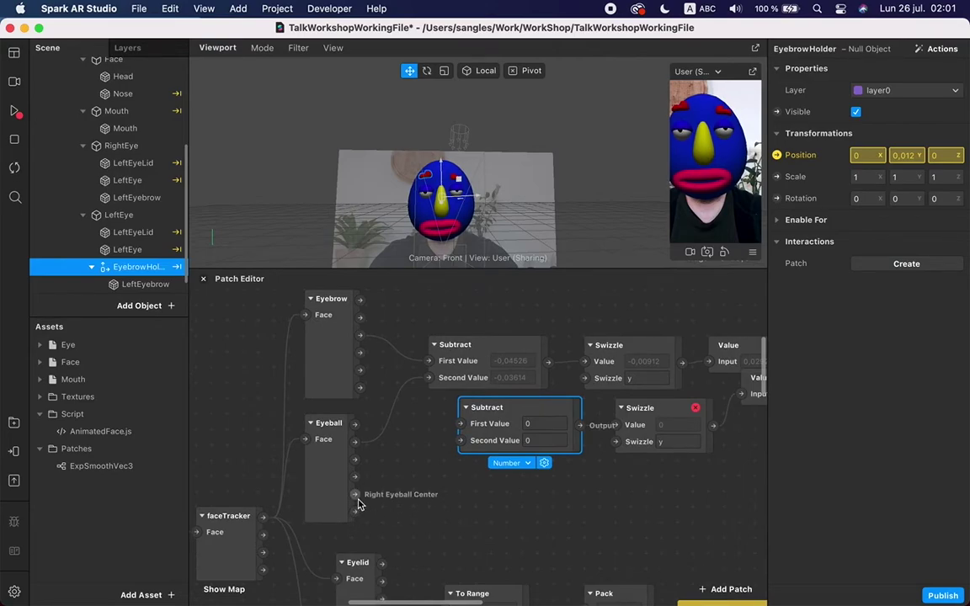
pyautogui.moveTo(356, 497); pyautogui.dragTo(461, 440)
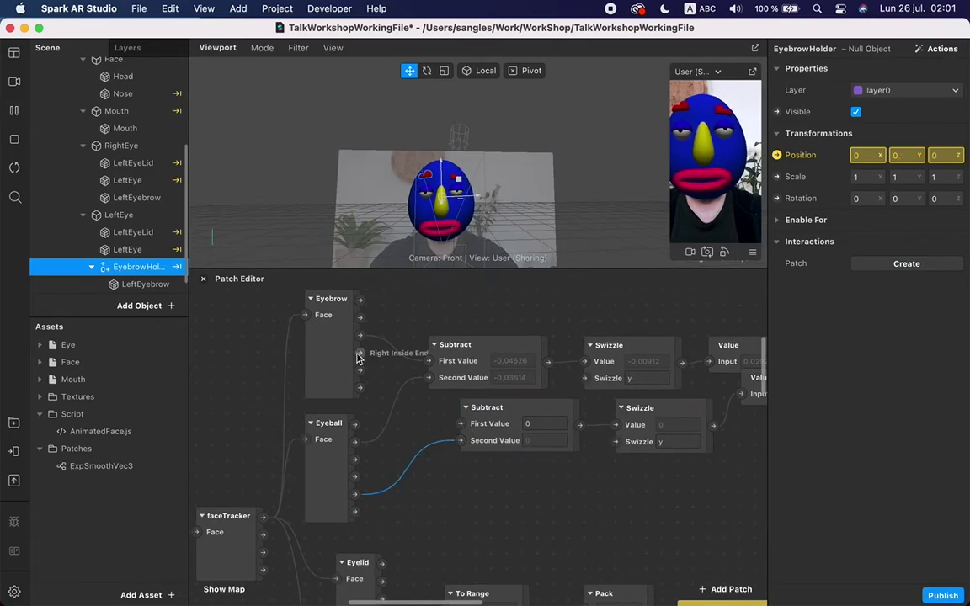
pyautogui.moveTo(360, 388); pyautogui.dragTo(445, 428)
# Move the copied From Range, Multiply and Pack patches into a row below the originals
pyautogui.hscroll(1, 543, 449)
pyautogui.hscroll(8, 543, 449)
pyautogui.moveTo(532, 377); pyautogui.dragTo(532, 421)
pyautogui.moveTo(636, 383); pyautogui.dragTo(636, 427)
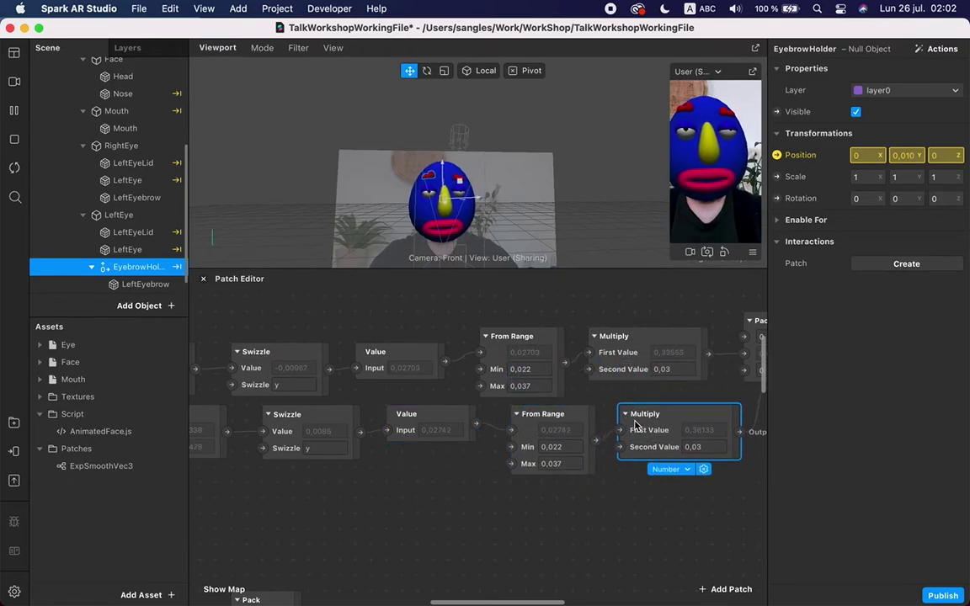
pyautogui.hscroll(8, 635, 427)
pyautogui.moveTo(502, 379); pyautogui.dragTo(520, 429)
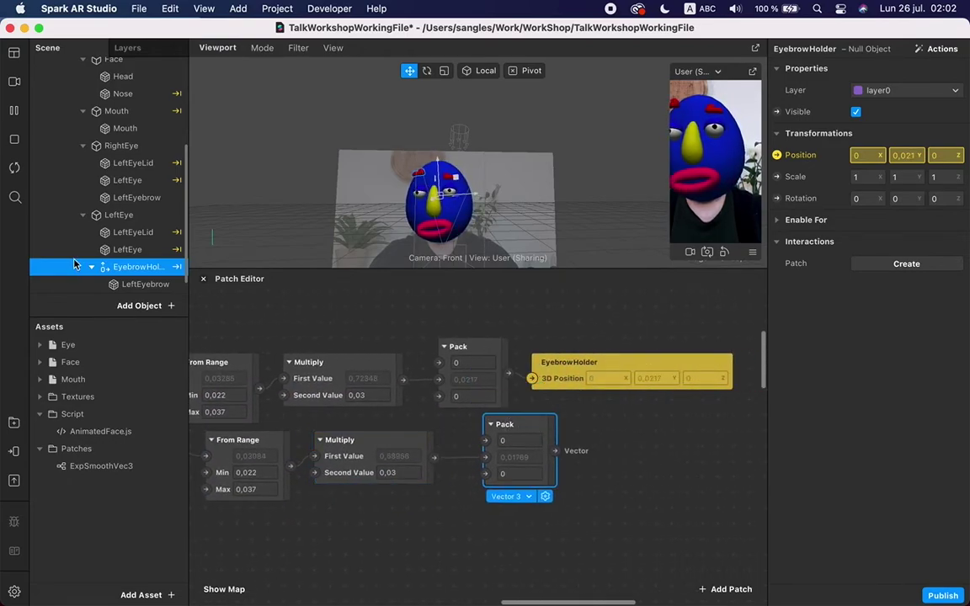
# Add a null object under RightEye and rename it EyeballHolder
pyautogui.click(118, 146)
pyautogui.rightClick(121, 147)
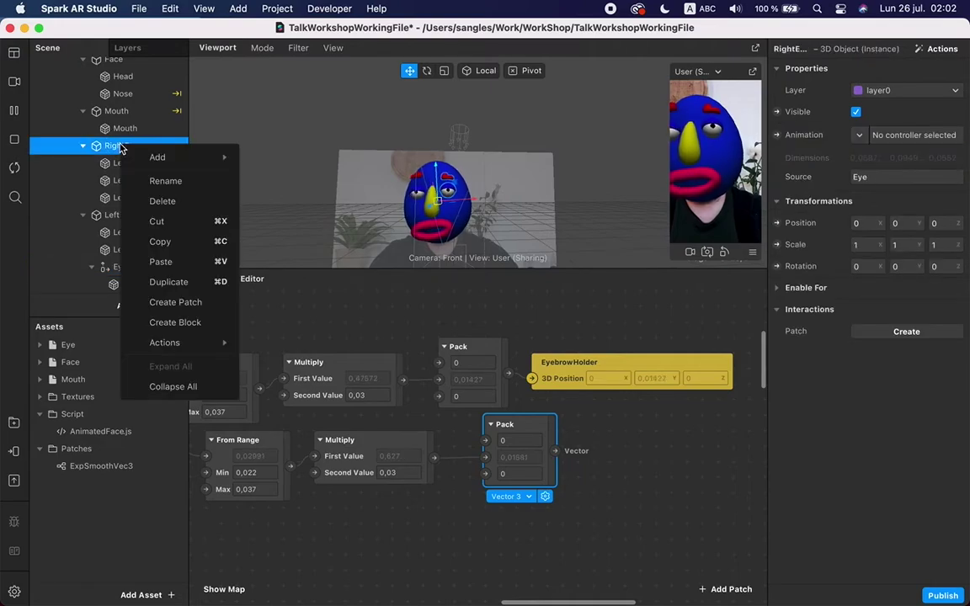
pyautogui.moveTo(178, 159)
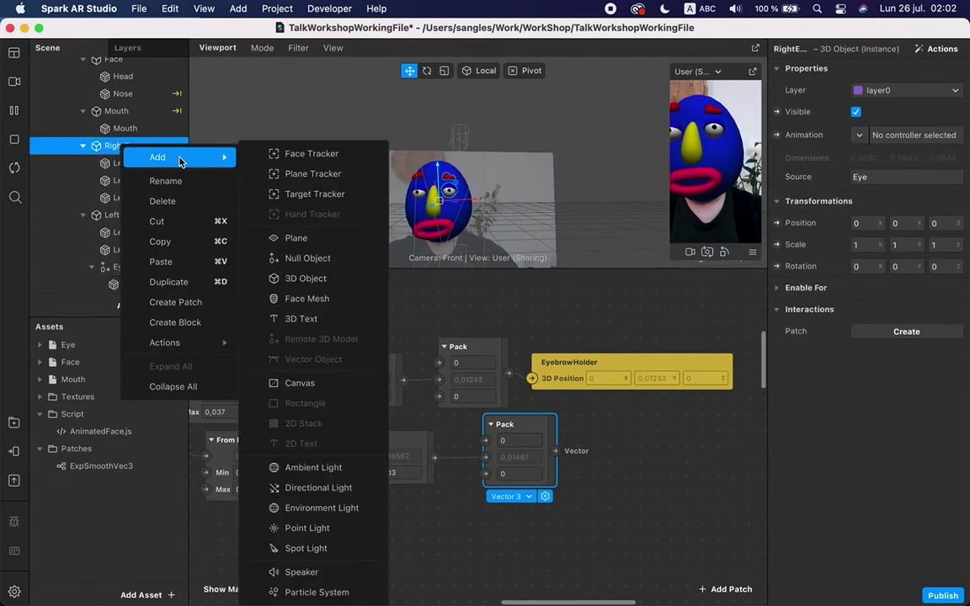
pyautogui.click(340, 257)
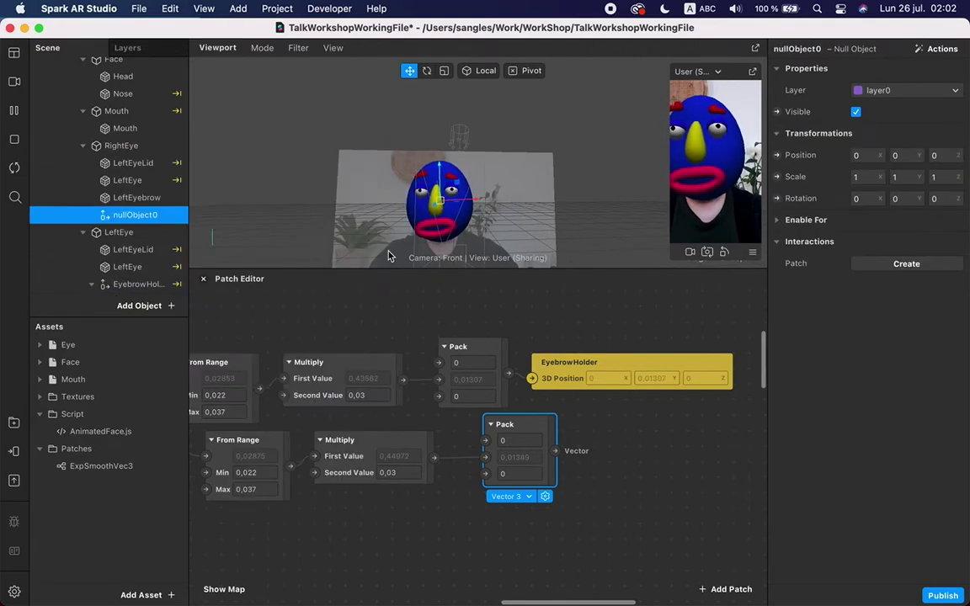
pyautogui.doubleClick(139, 215)
pyautogui.write('EyeBallHolde')
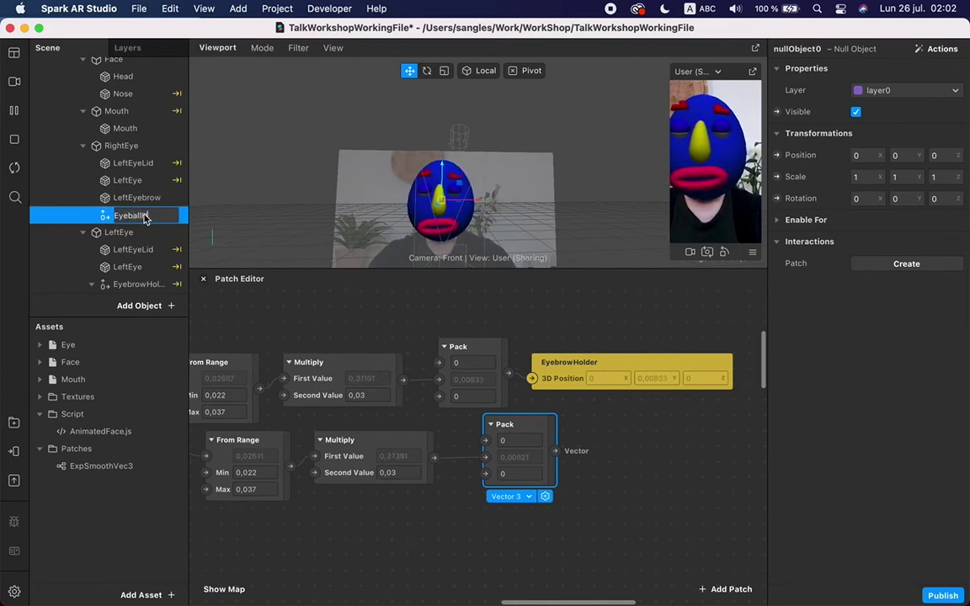
pyautogui.write('r')
pyautogui.press('Return')
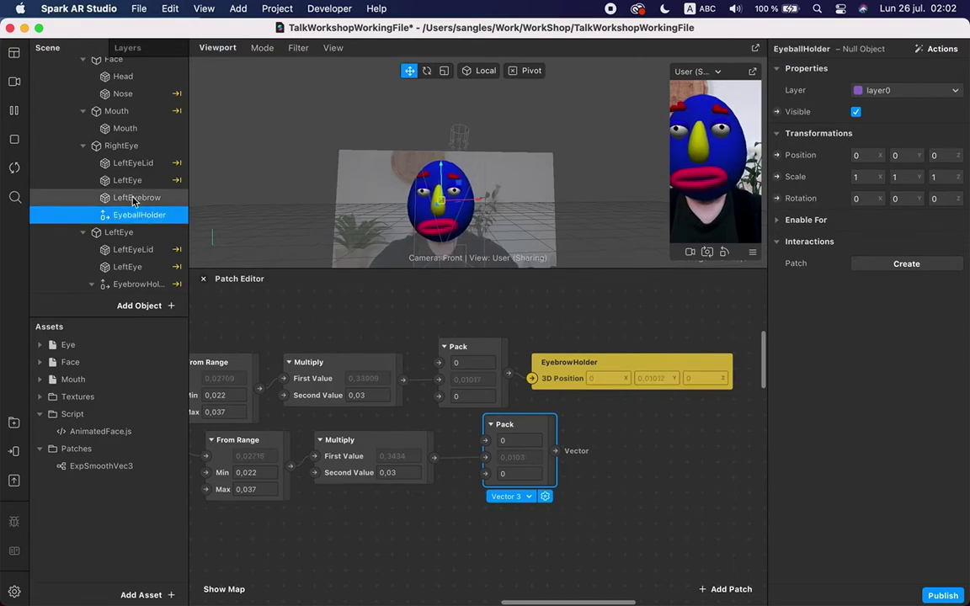
# Nest the LeftEyebrow under RightEye inside EyeballHolder and drive the holder's 3D Position with the copied Pack patch's output
pyautogui.moveTo(135, 197); pyautogui.dragTo(148, 218)
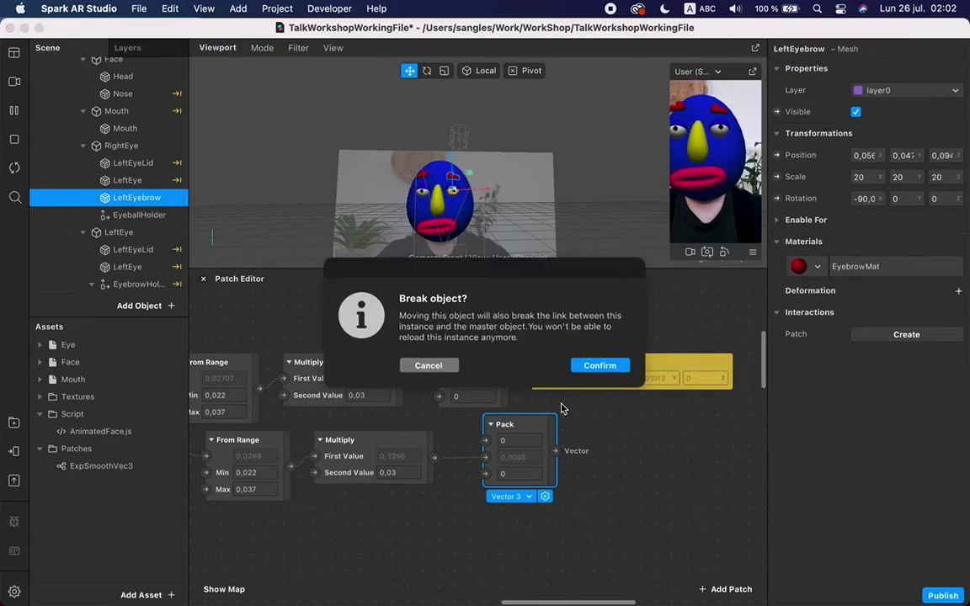
pyautogui.click(600, 365)
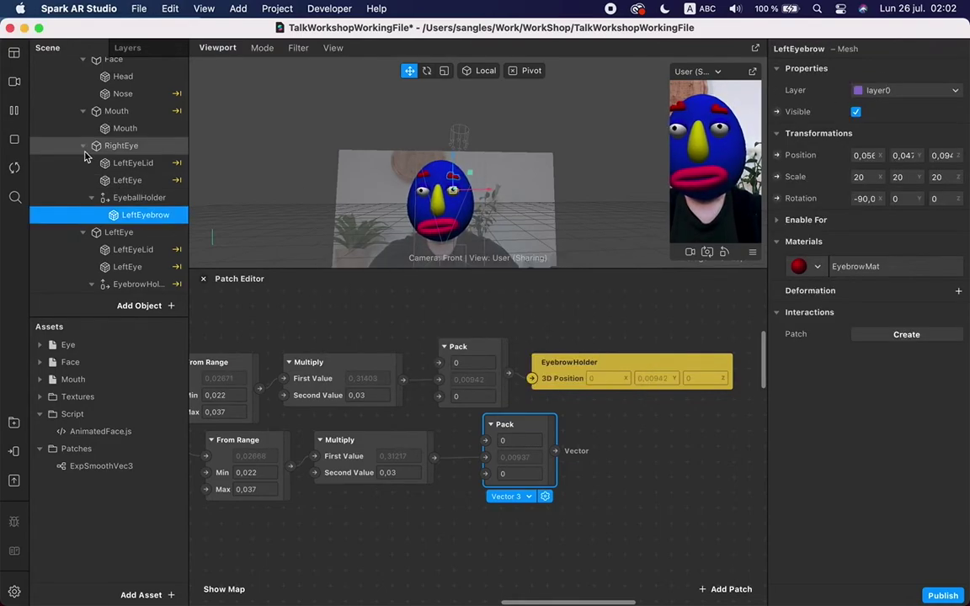
pyautogui.click(131, 201)
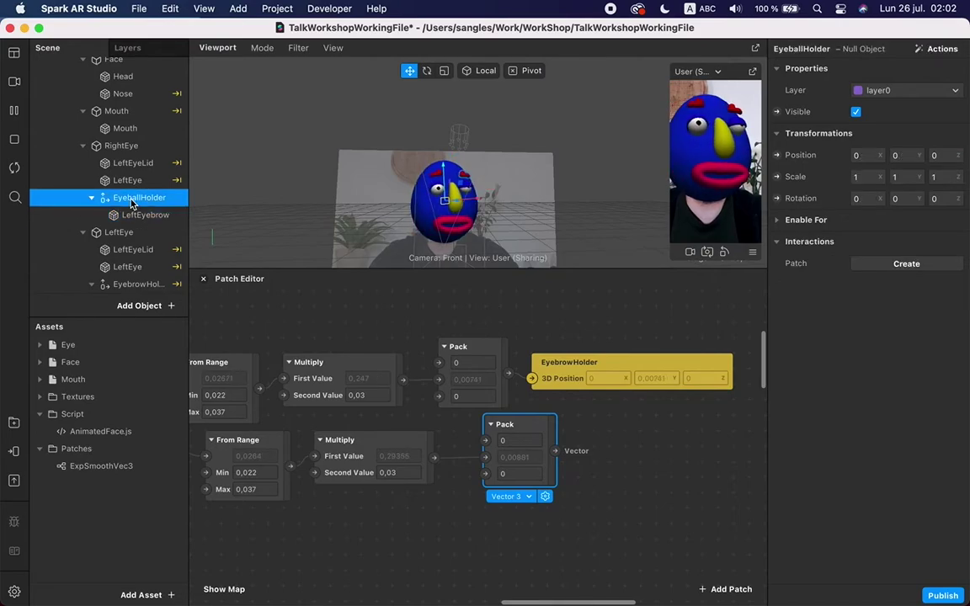
pyautogui.click(775, 155)
pyautogui.moveTo(527, 470); pyautogui.dragTo(577, 446)
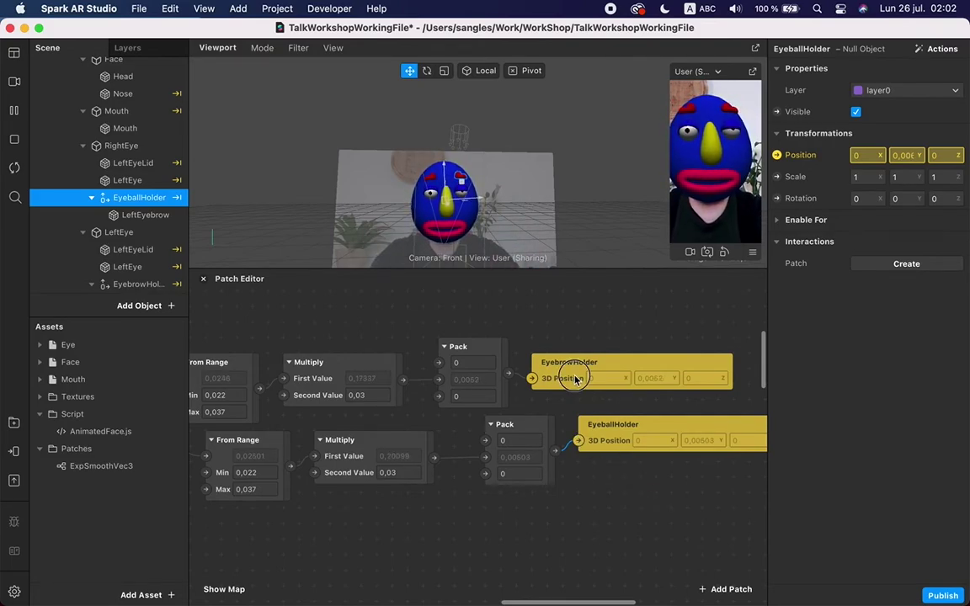
# Align the two Pack patches and the EyebrowHolder and EyeballHolder position patches in neat columns, one chain above the other
pyautogui.moveTo(577, 379); pyautogui.dragTo(642, 355)
pyautogui.moveTo(603, 435); pyautogui.dragTo(634, 404)
pyautogui.moveTo(513, 425); pyautogui.dragTo(497, 440)
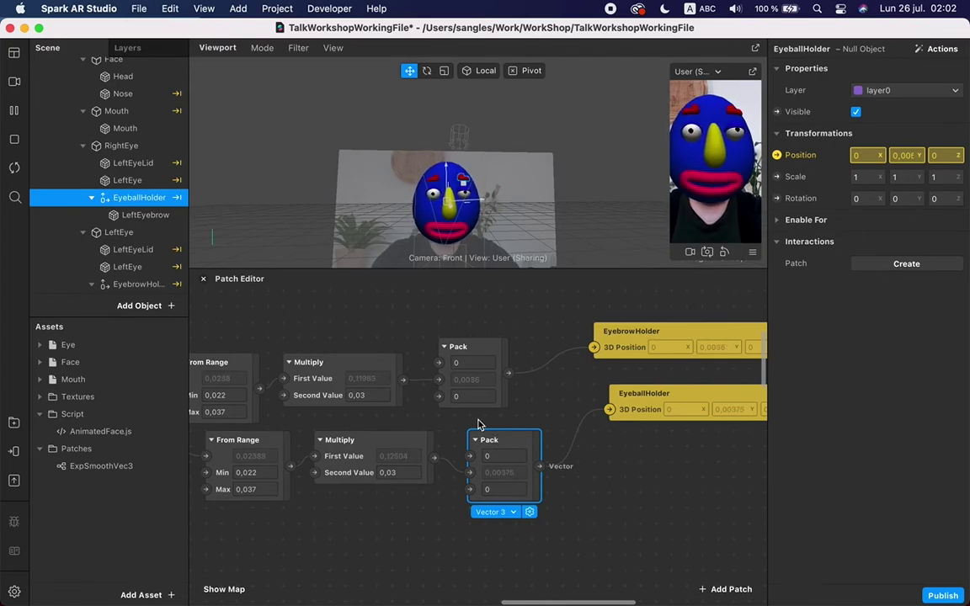
pyautogui.click(499, 357)
pyautogui.moveTo(500, 357); pyautogui.dragTo(539, 319)
pyautogui.moveTo(529, 442); pyautogui.dragTo(530, 411)
pyautogui.moveTo(643, 397); pyautogui.dragTo(580, 424)
pyautogui.moveTo(619, 341); pyautogui.dragTo(590, 343)
pyautogui.scroll(2, 438, 369)
pyautogui.hscroll(2, 438, 368)
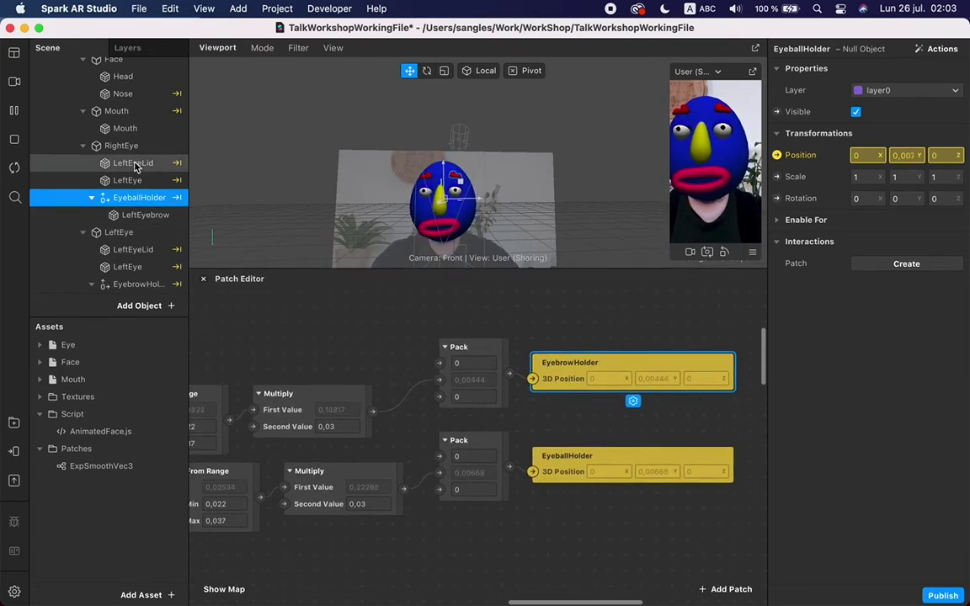
pyautogui.scroll(2, 135, 167)
pyautogui.scroll(3, 135, 168)
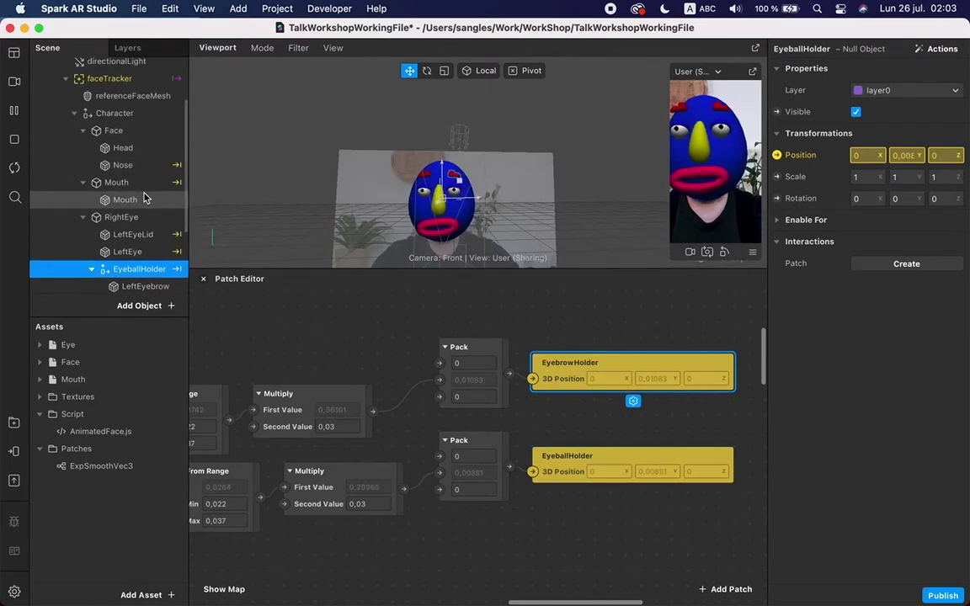
pyautogui.scroll(-6, 145, 198)
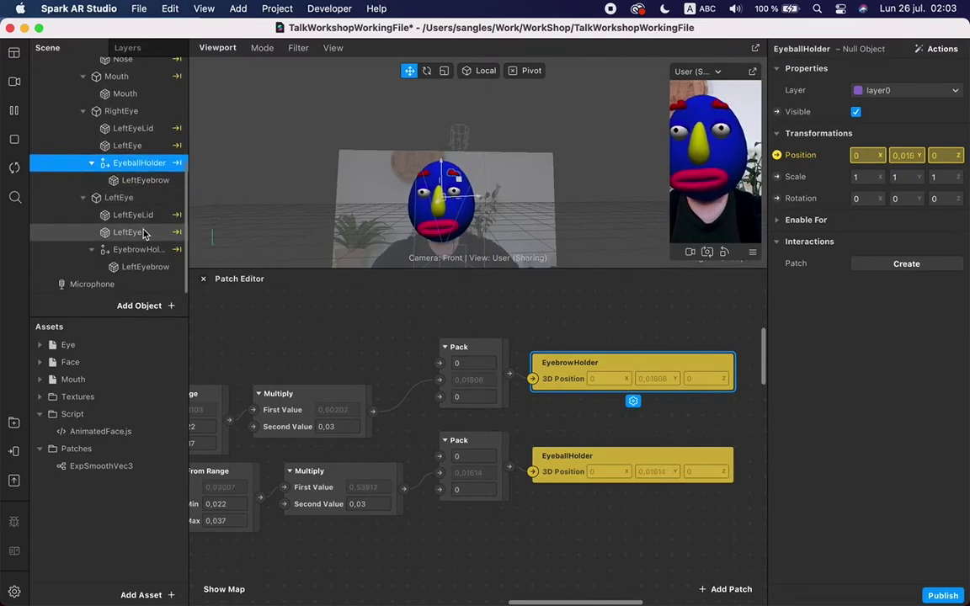
pyautogui.click(139, 233)
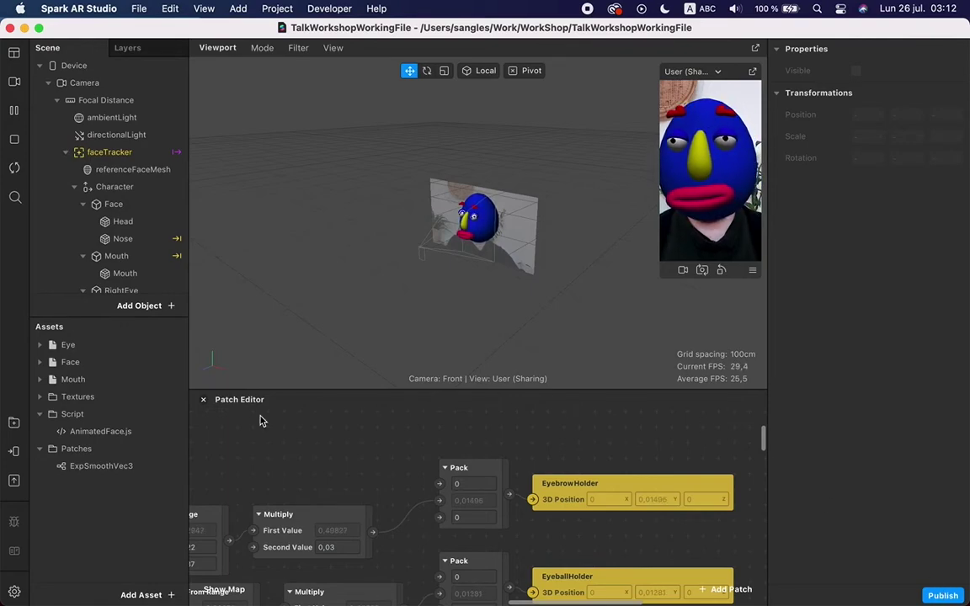
# Start publishing a new effect, record a short demo video with the HD Pro Webcam C920 #2 camera and save it
pyautogui.click(14, 482)
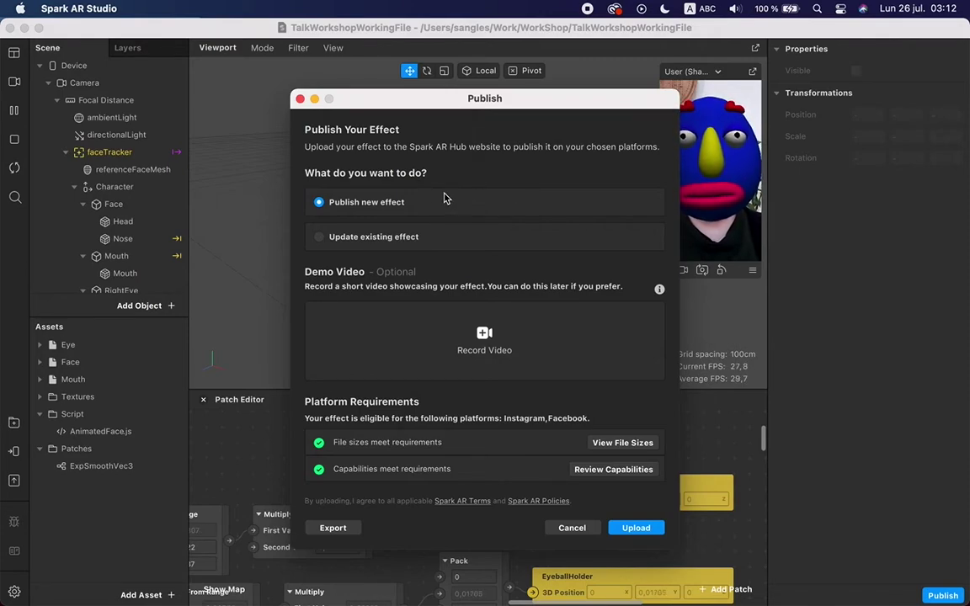
pyautogui.click(486, 339)
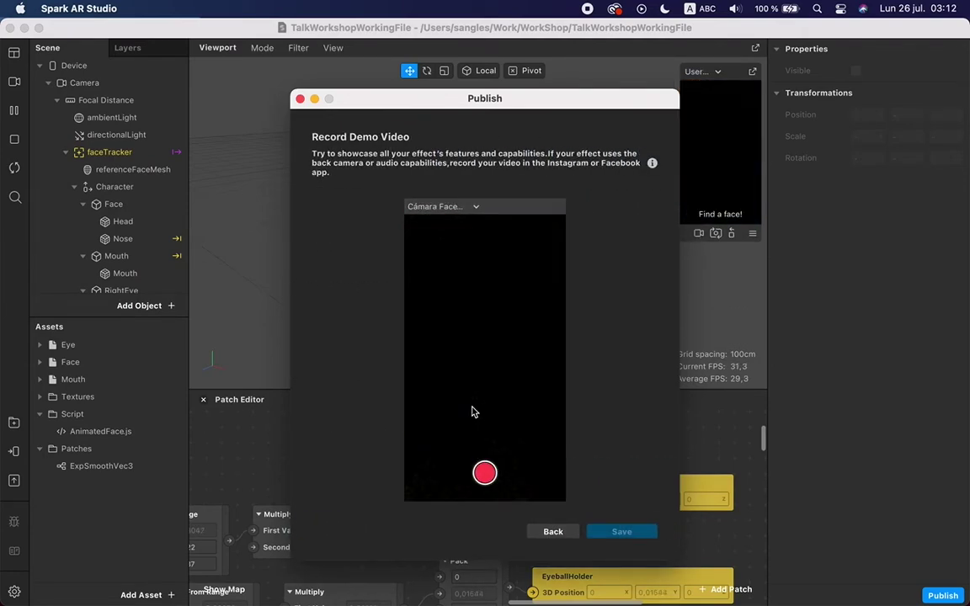
pyautogui.click(442, 207)
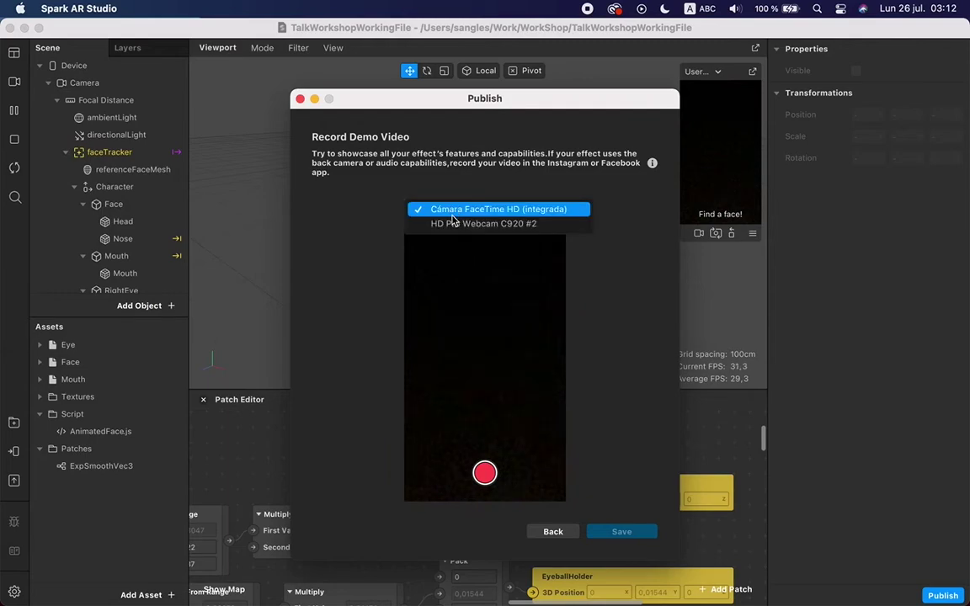
pyautogui.click(452, 223)
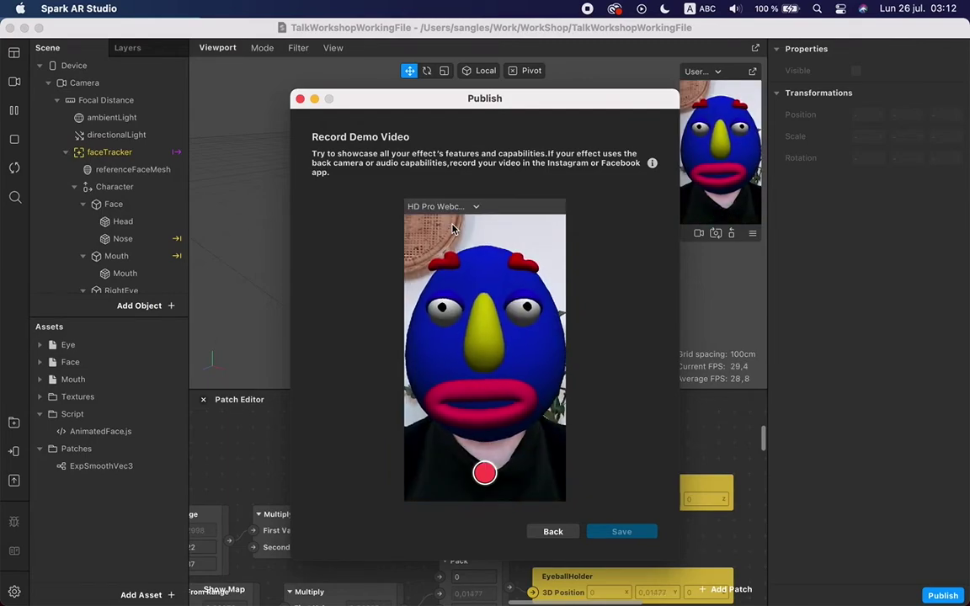
pyautogui.click(486, 474)
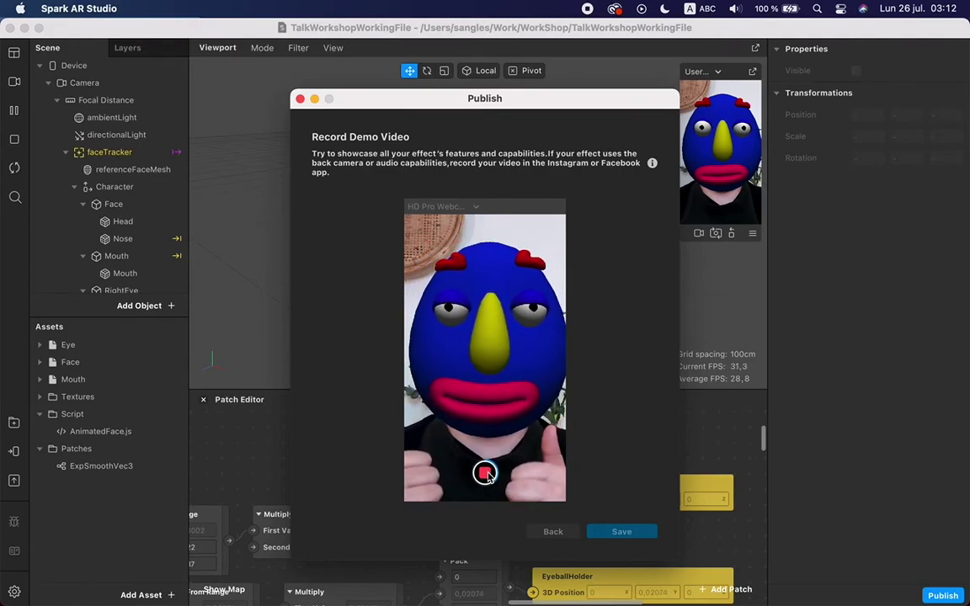
pyautogui.click(486, 473)
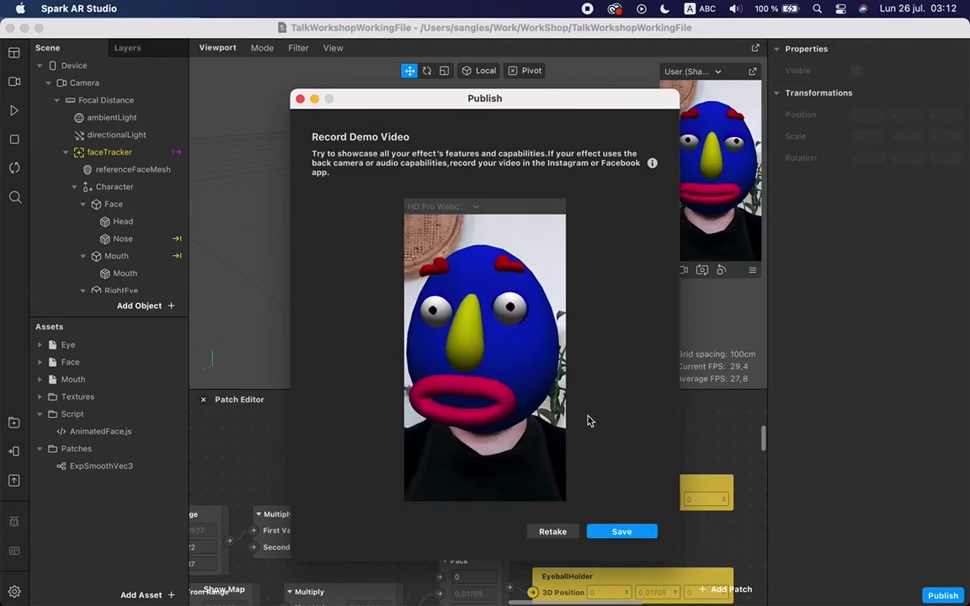
pyautogui.click(613, 534)
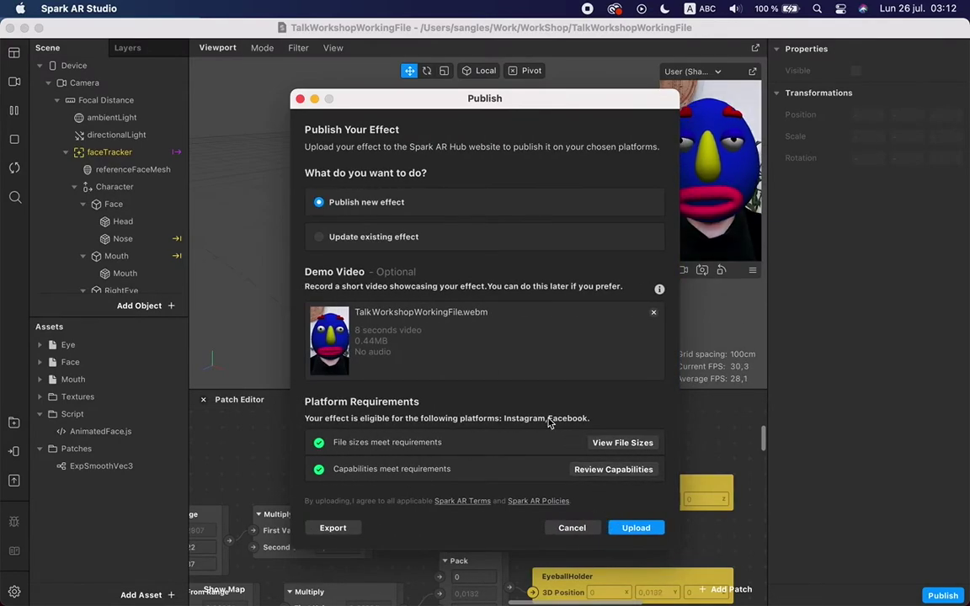
# Upload the effect to Spark AR Hub and give it a name beginning with "Spark CReator"
pyautogui.click(631, 529)
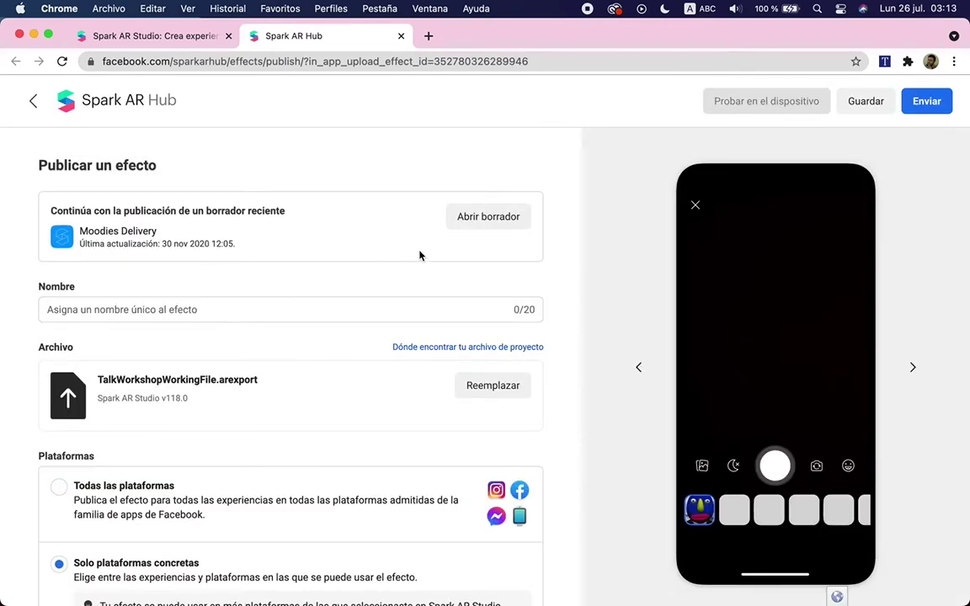
pyautogui.click(286, 305)
pyautogui.scroll(-3, 287, 307)
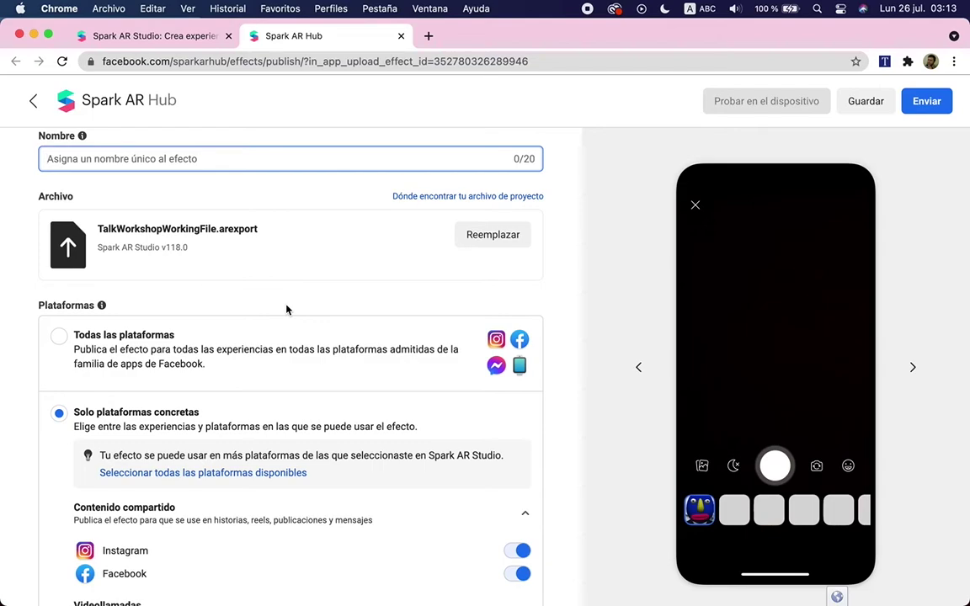
pyautogui.write('Spark CReato')
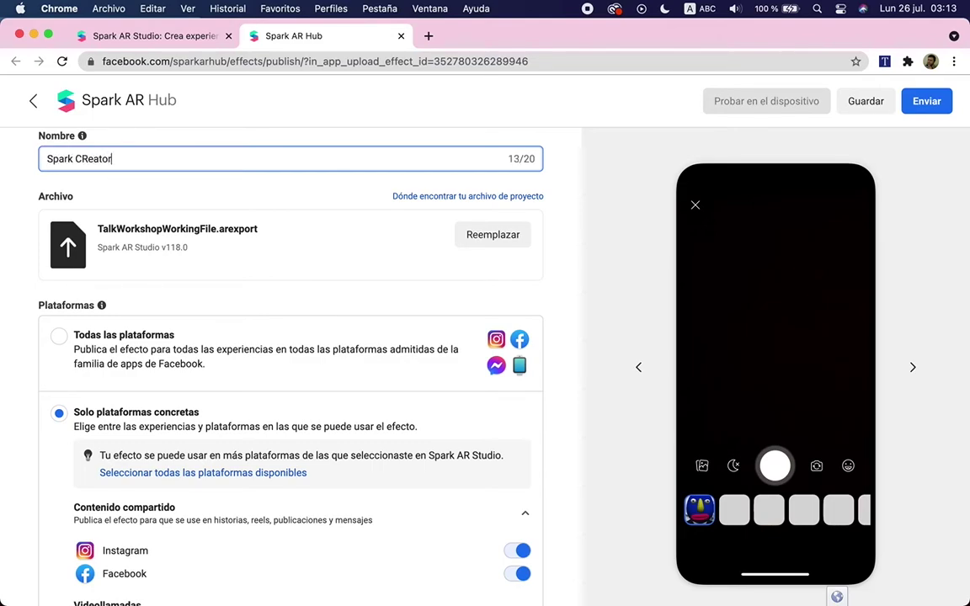
pyautogui.write('r')
pyautogui.write('ys')
# Review the effect's platform, audience, owner and editor settings in the publishing form
pyautogui.scroll(-2, 325, 474)
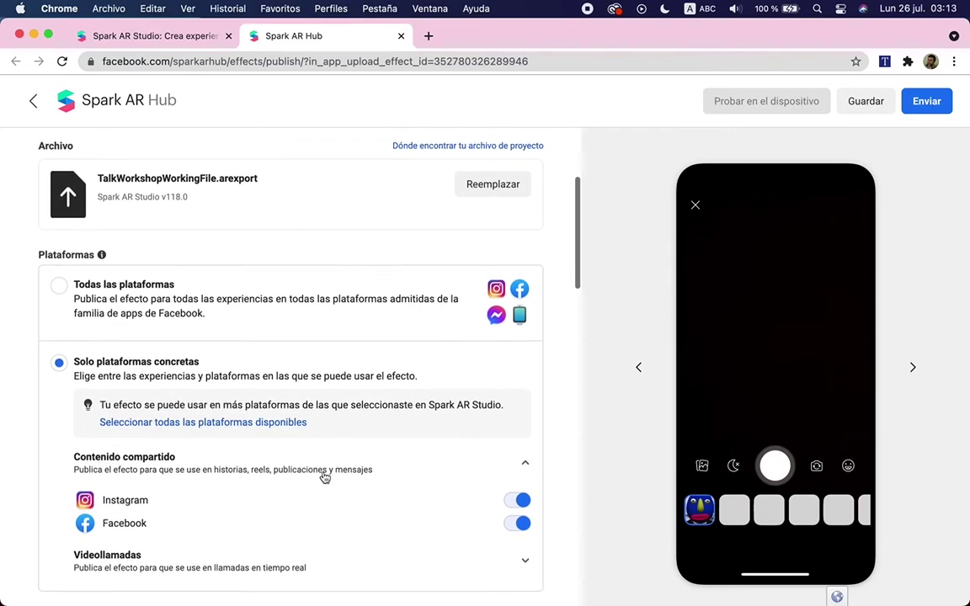
pyautogui.scroll(-1, 316, 466)
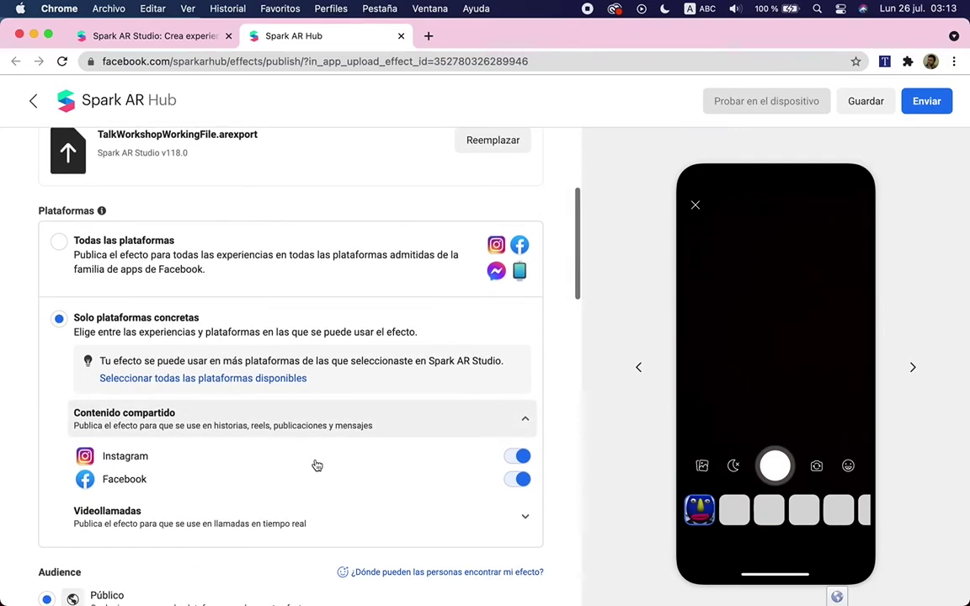
pyautogui.click(520, 456)
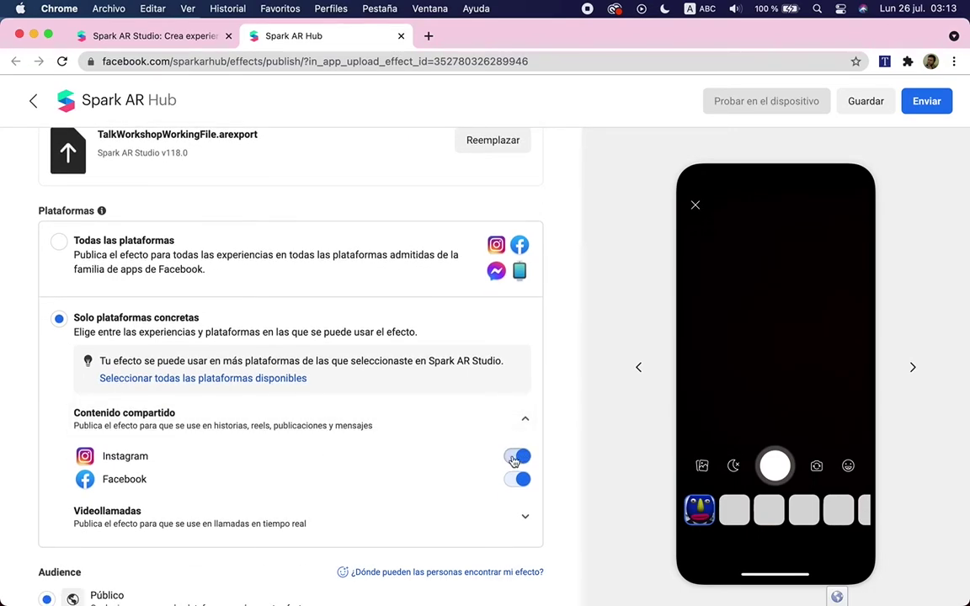
pyautogui.scroll(-4, 470, 459)
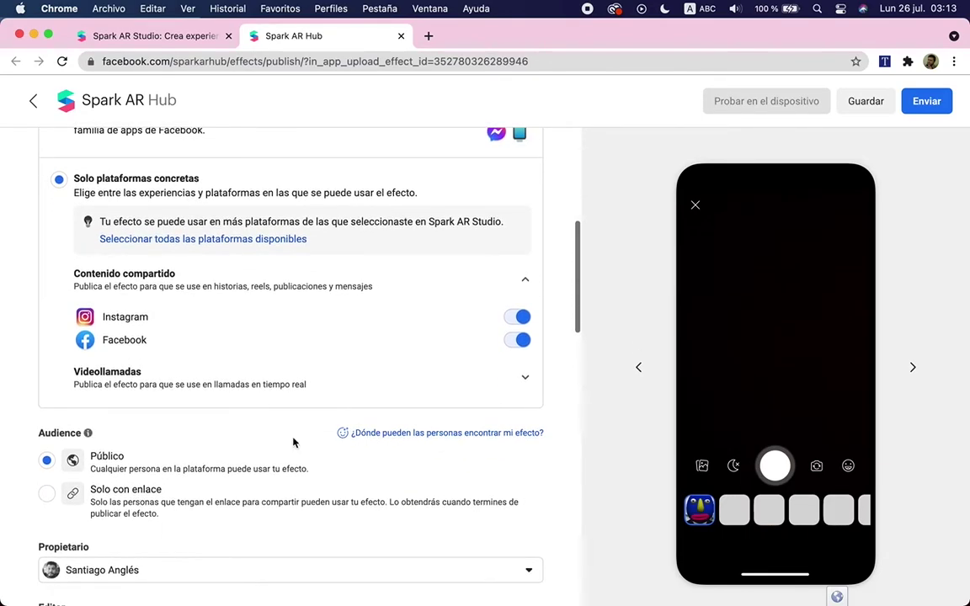
pyautogui.scroll(-1, 99, 457)
pyautogui.scroll(-3, 99, 457)
pyautogui.scroll(-2, 126, 446)
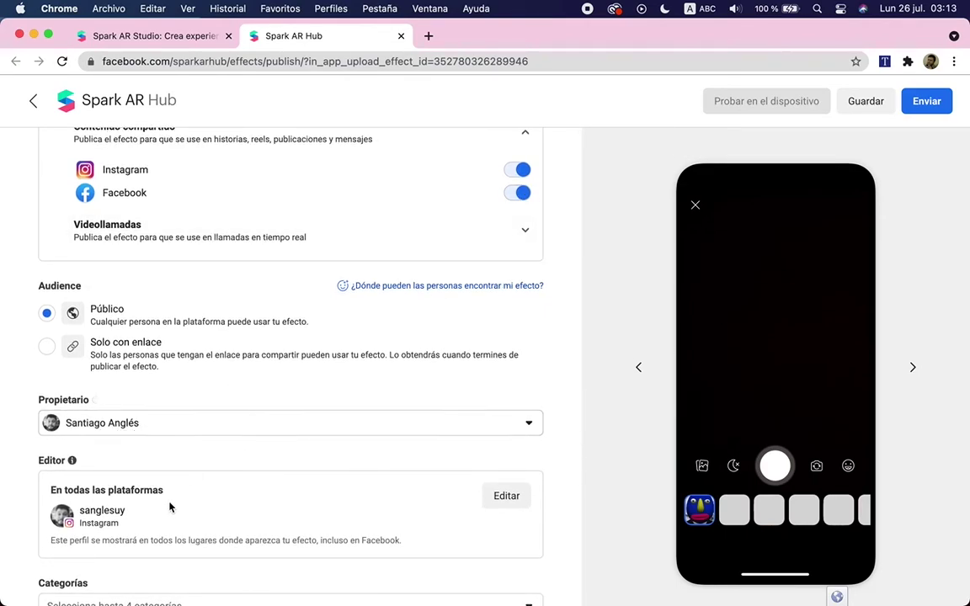
pyautogui.scroll(-3, 134, 517)
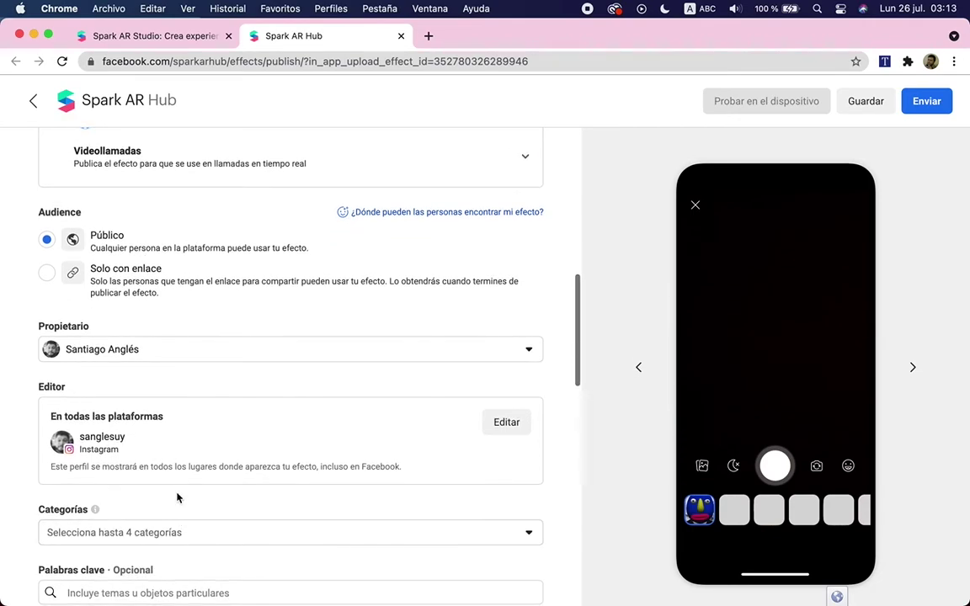
# Assign the effect to the Selfies category and close the category list
pyautogui.scroll(-2, 178, 496)
pyautogui.click(164, 481)
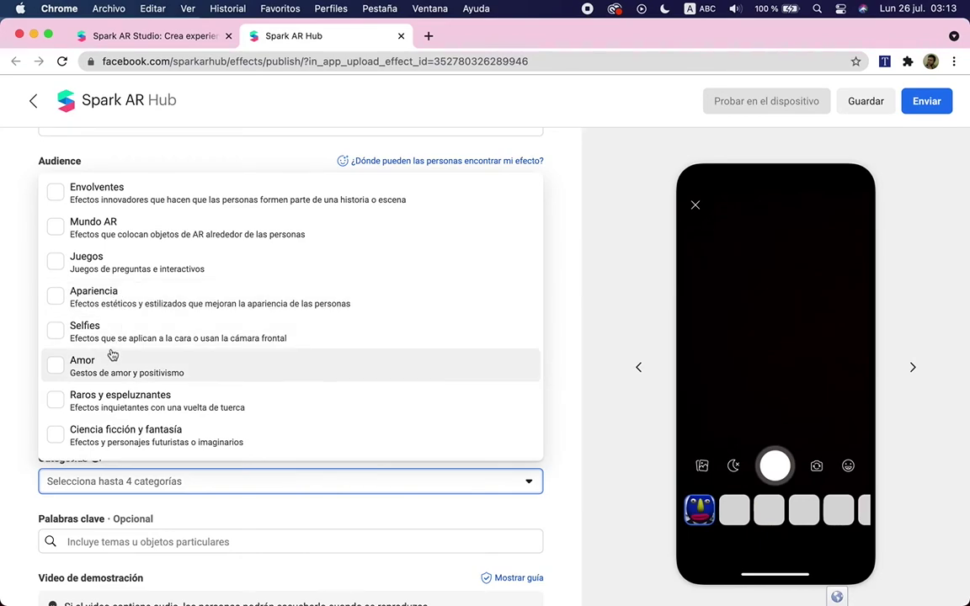
pyautogui.scroll(-5, 128, 378)
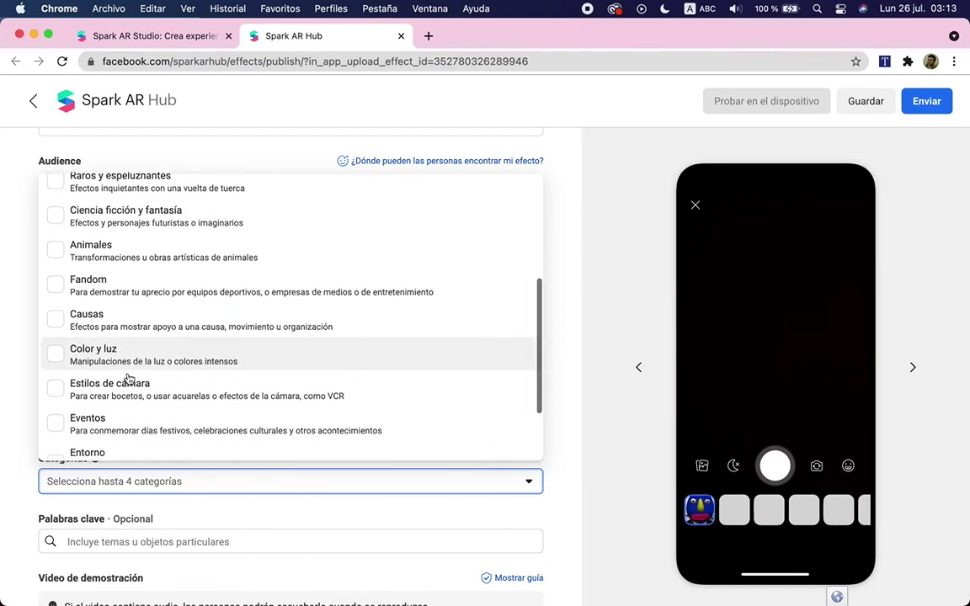
pyautogui.scroll(5, 128, 378)
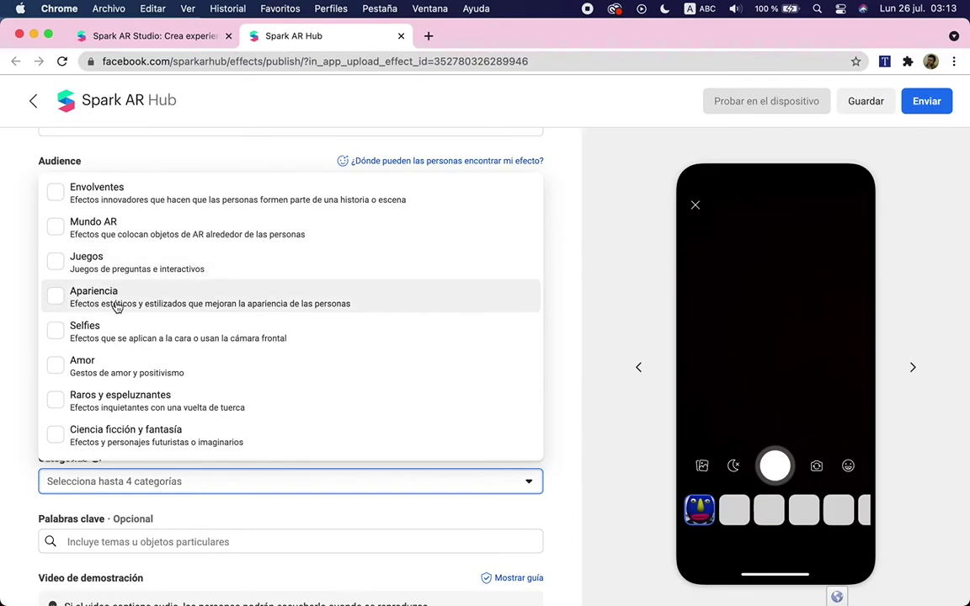
pyautogui.scroll(-1, 113, 305)
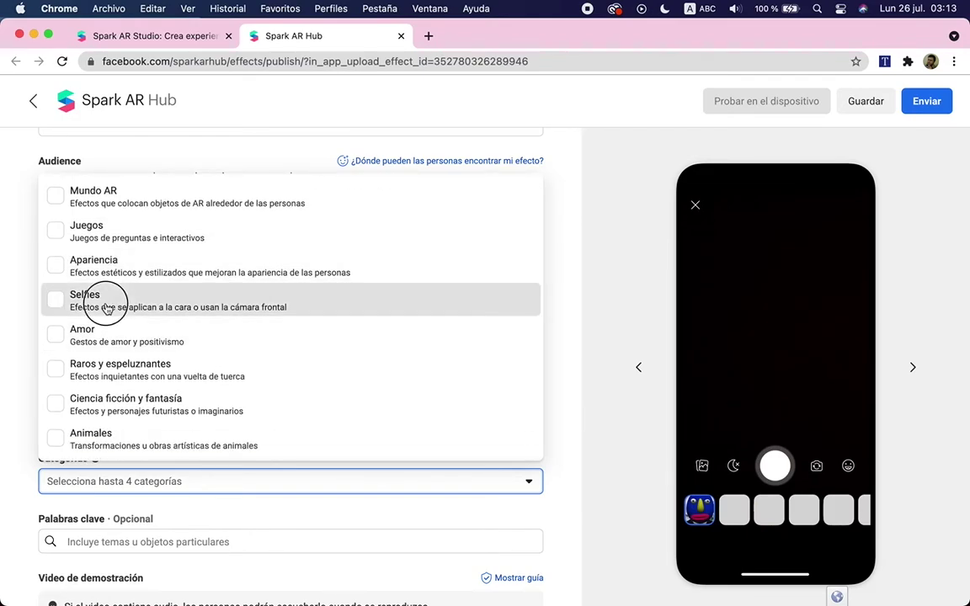
pyautogui.click(83, 300)
pyautogui.scroll(-2, 19, 495)
pyautogui.scroll(-1, 18, 496)
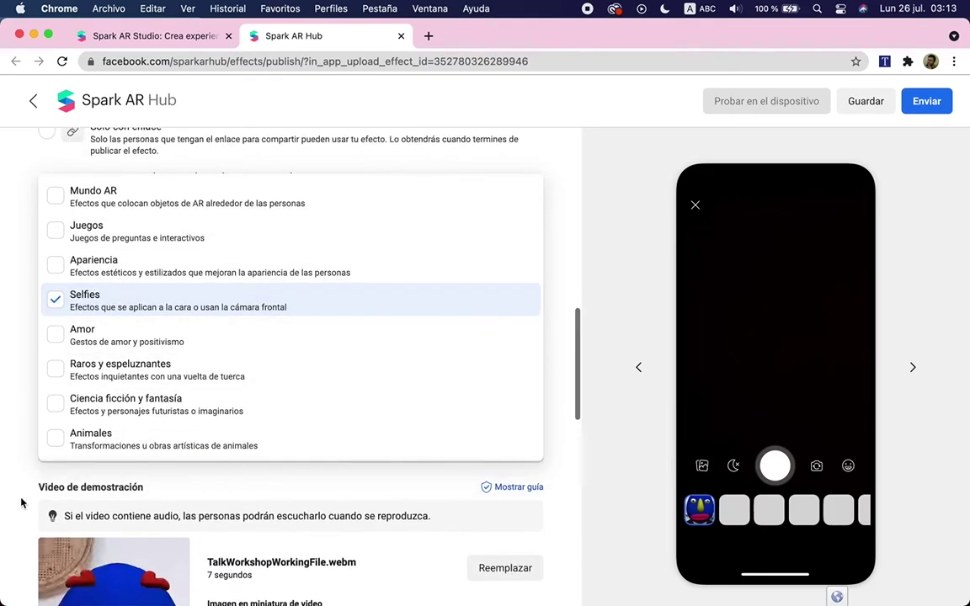
pyautogui.moveTo(12, 473); pyautogui.dragTo(3, 504)
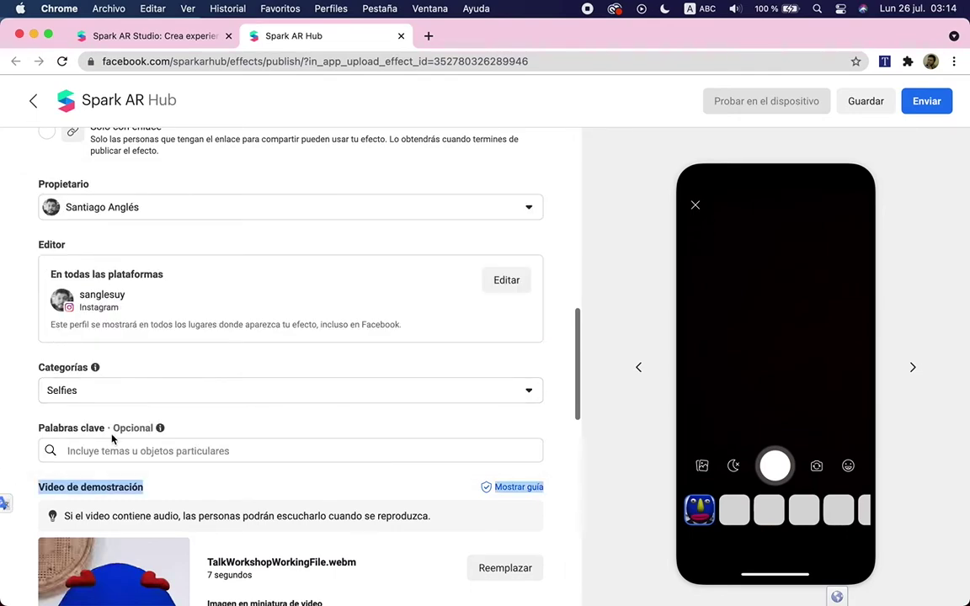
# Choose the fifth frame of the demo video as the video thumbnail
pyautogui.scroll(-2, 112, 438)
pyautogui.click(155, 391)
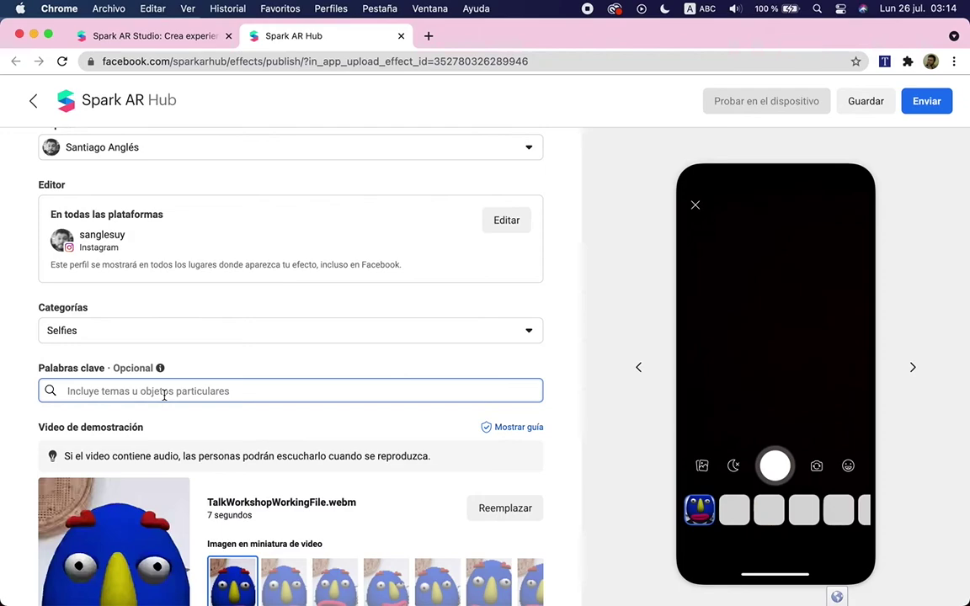
pyautogui.scroll(-5, 164, 396)
pyautogui.click(337, 401)
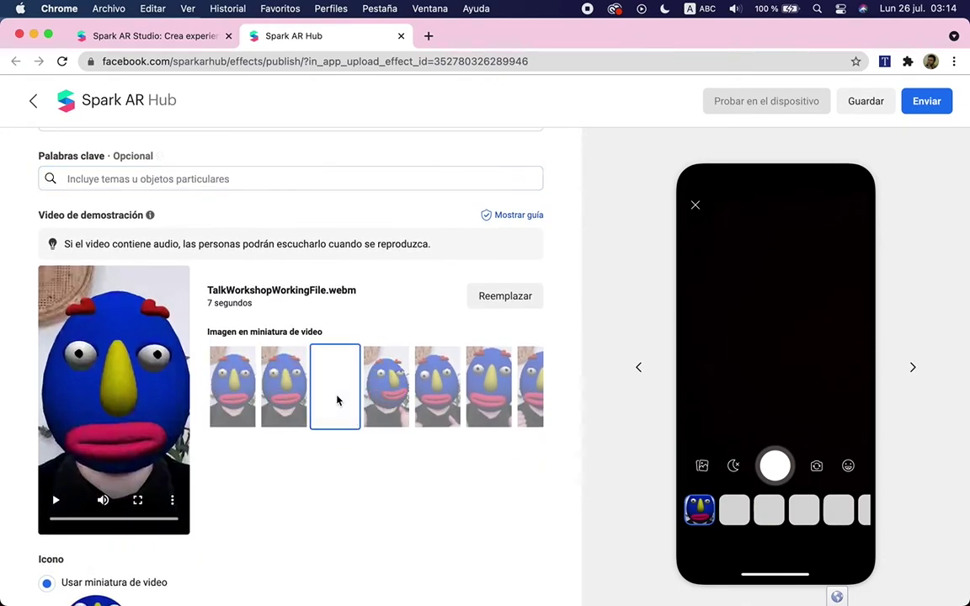
pyautogui.click(426, 401)
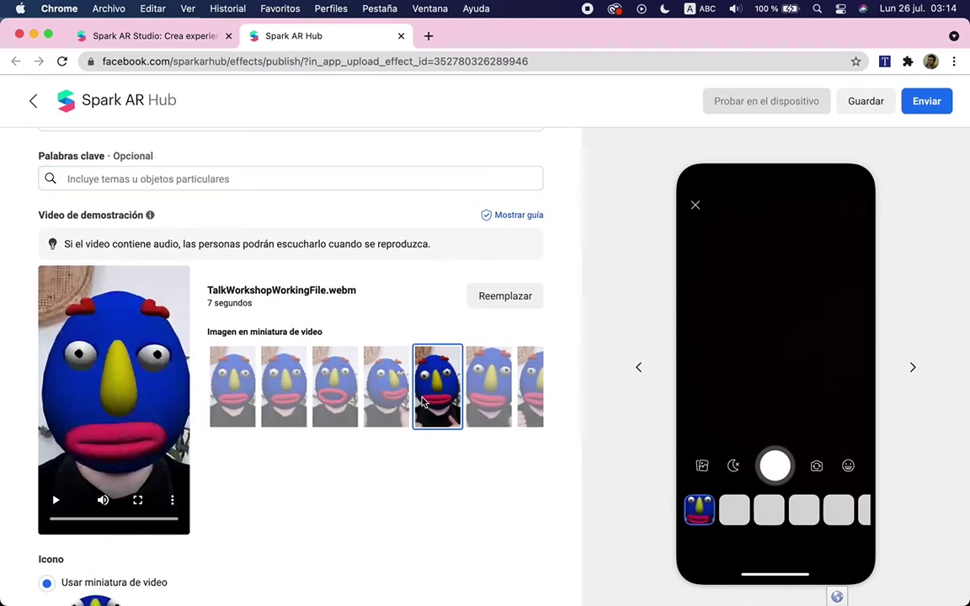
pyautogui.scroll(-5, 423, 403)
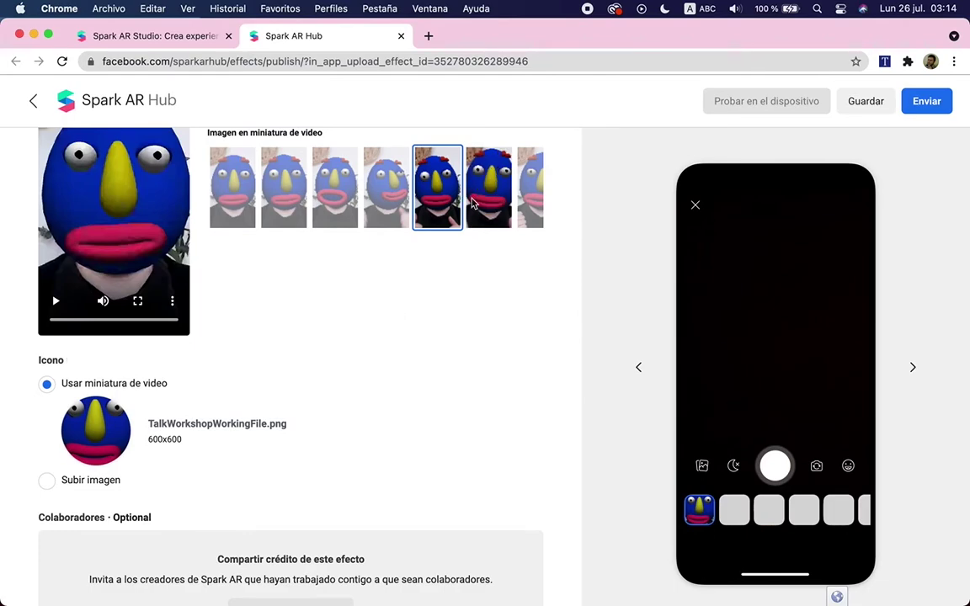
pyautogui.scroll(3, 455, 205)
pyautogui.click(481, 325)
pyautogui.click(441, 337)
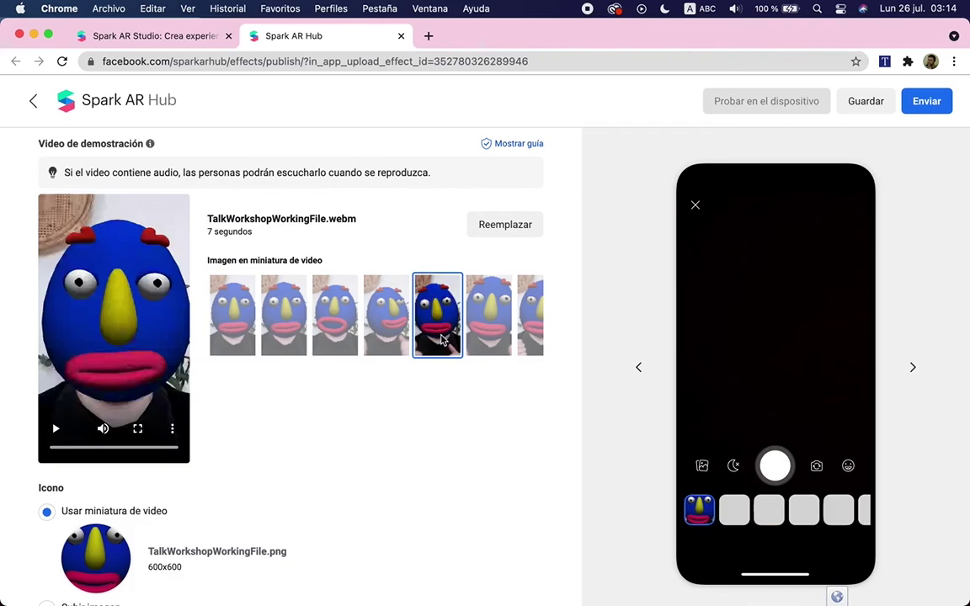
# Review the icon, collaborators, publication date and legal agreement sections at the end of the publishing form
pyautogui.scroll(-2, 318, 487)
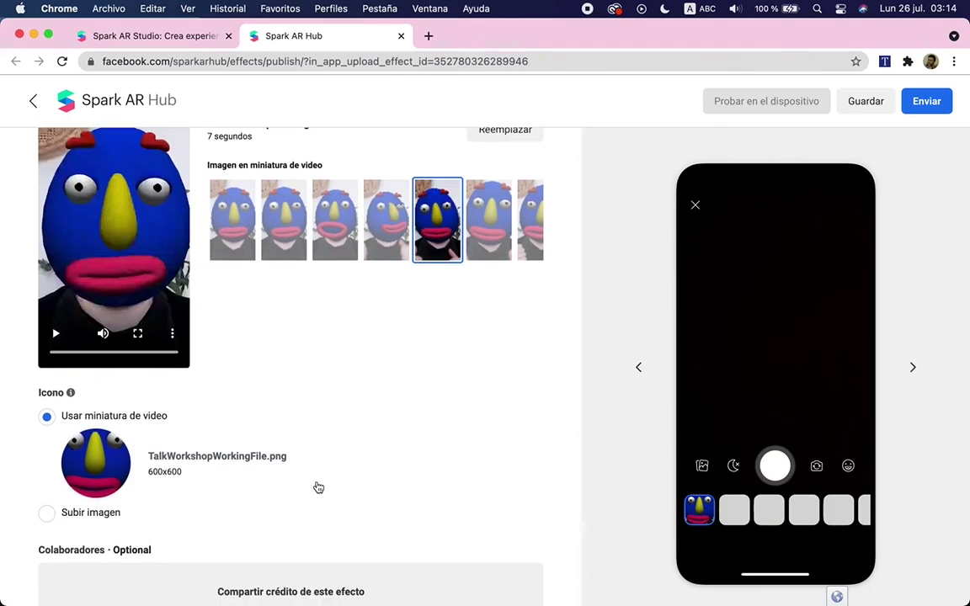
pyautogui.scroll(-1, 126, 468)
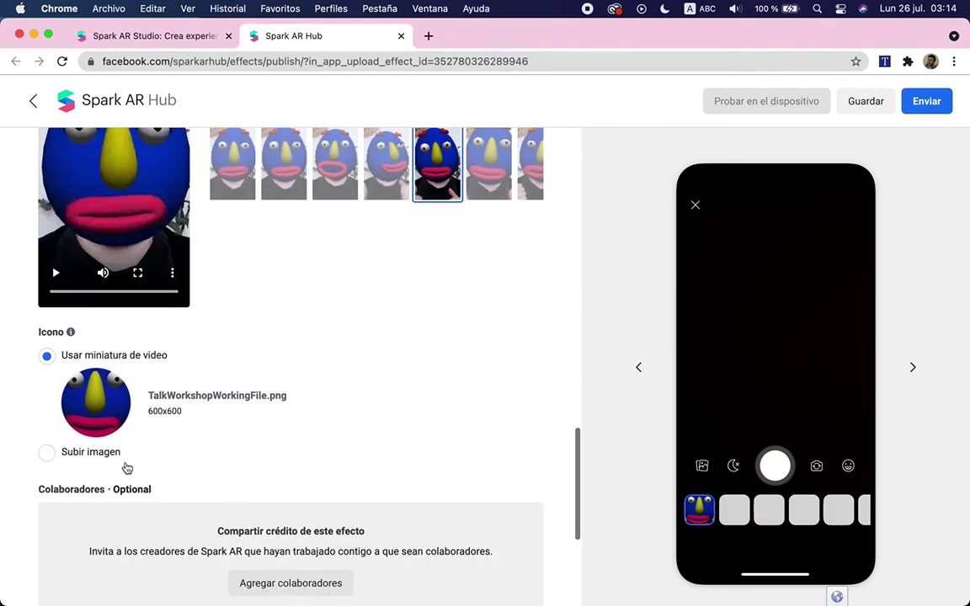
pyautogui.scroll(-3, 88, 391)
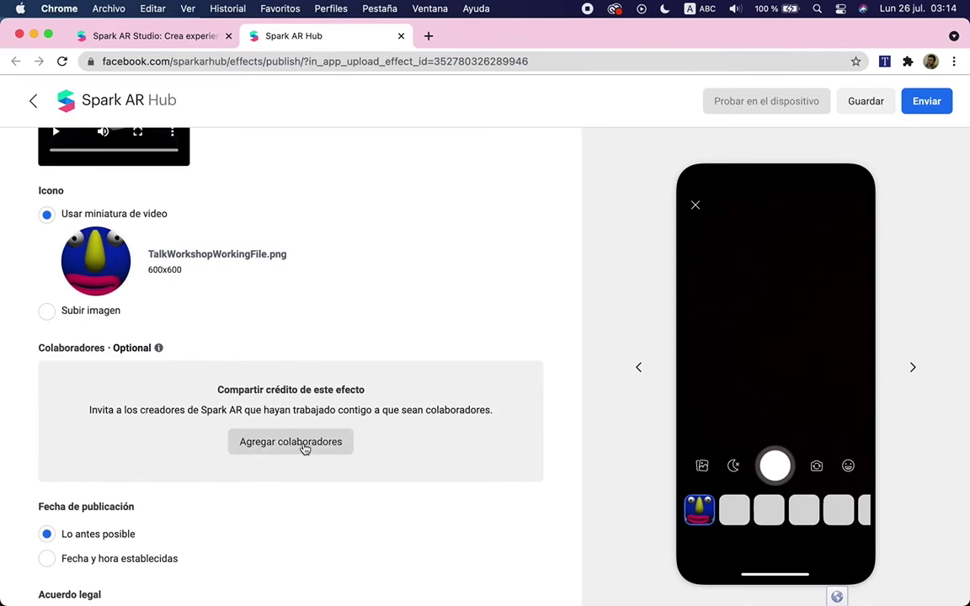
pyautogui.scroll(-3, 333, 324)
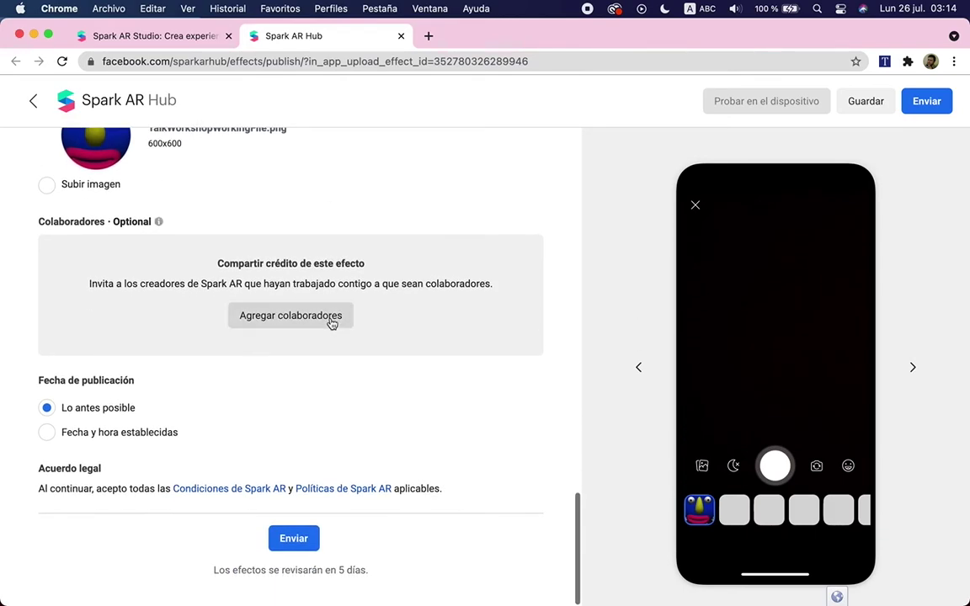